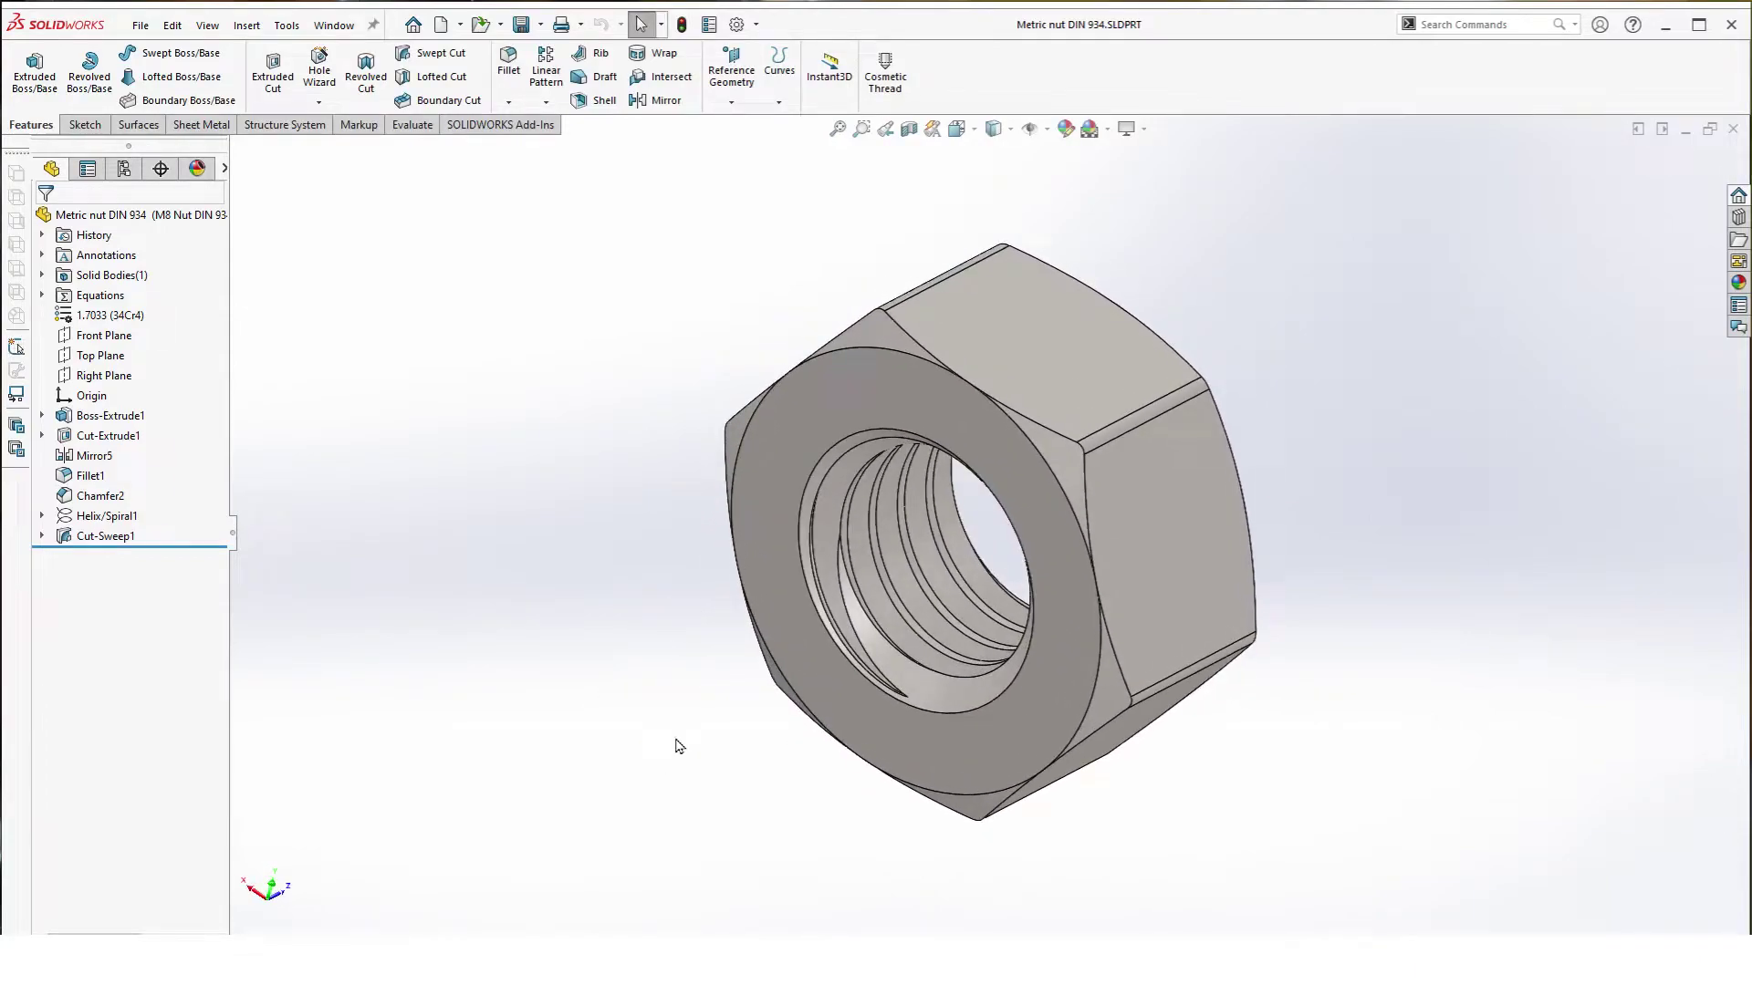
# Step: Preview the finished nut in its M6, M10, M12 and M20 configurations from the ConfigurationManager
pyautogui.click(124, 173)
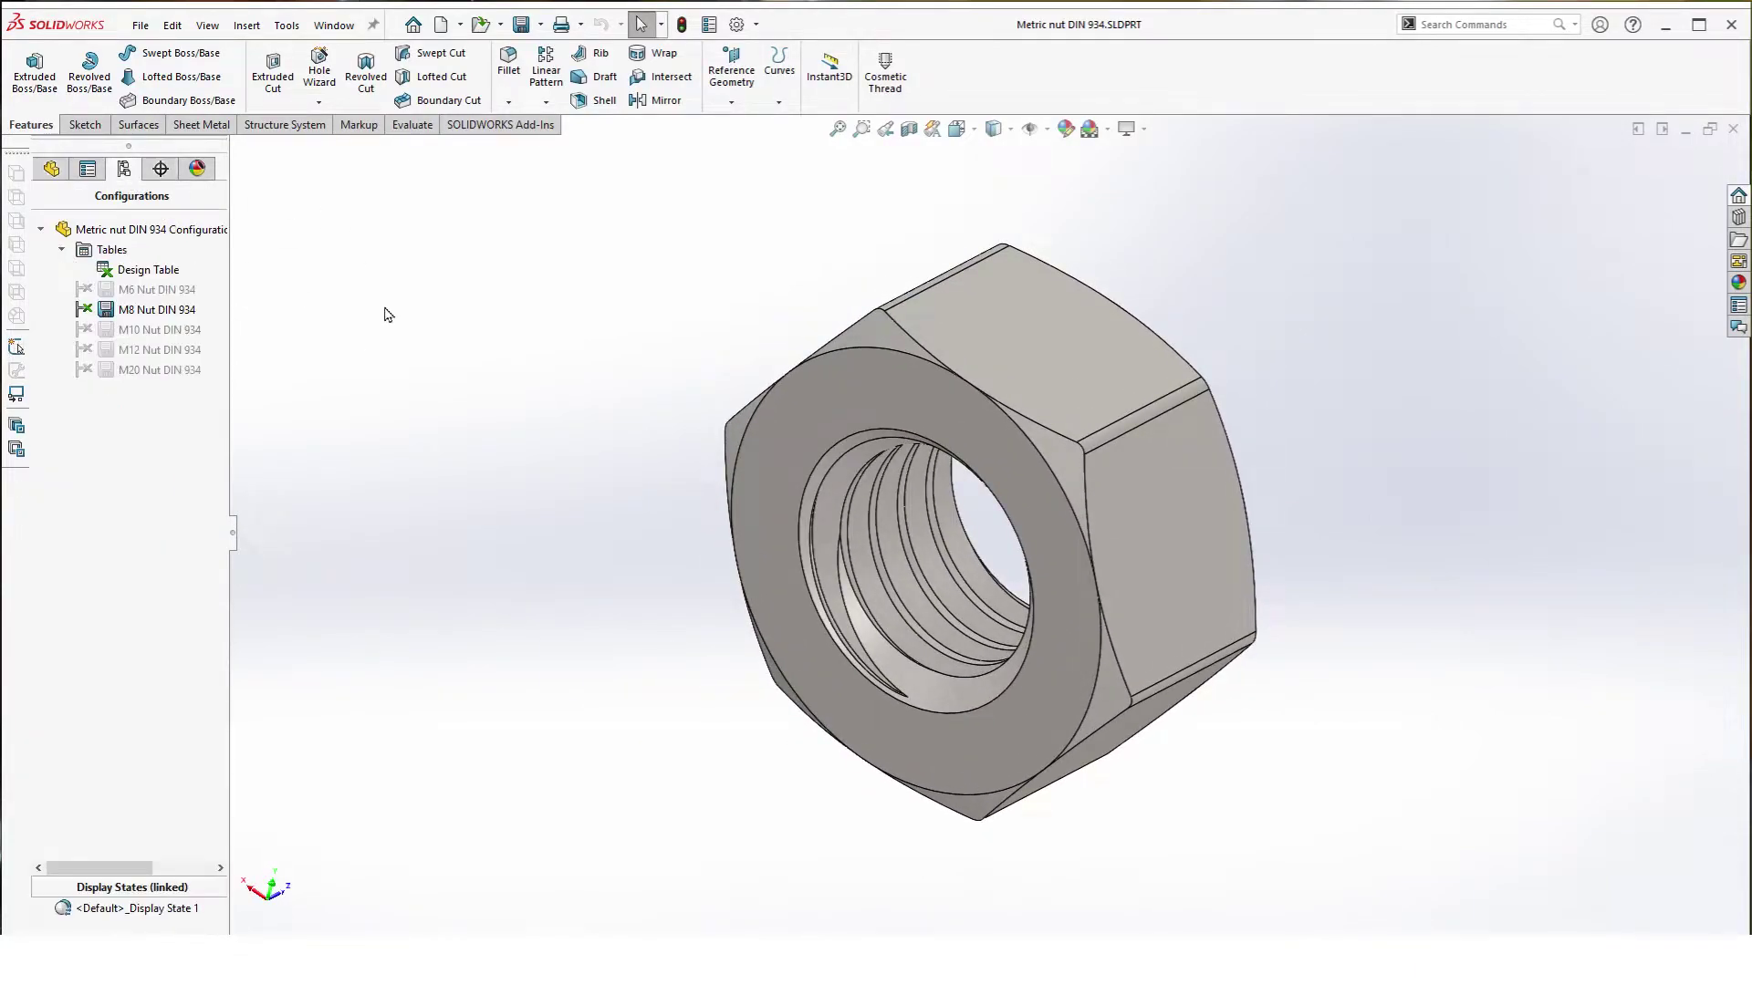
pyautogui.doubleClick(157, 290)
pyautogui.doubleClick(146, 331)
pyautogui.doubleClick(159, 350)
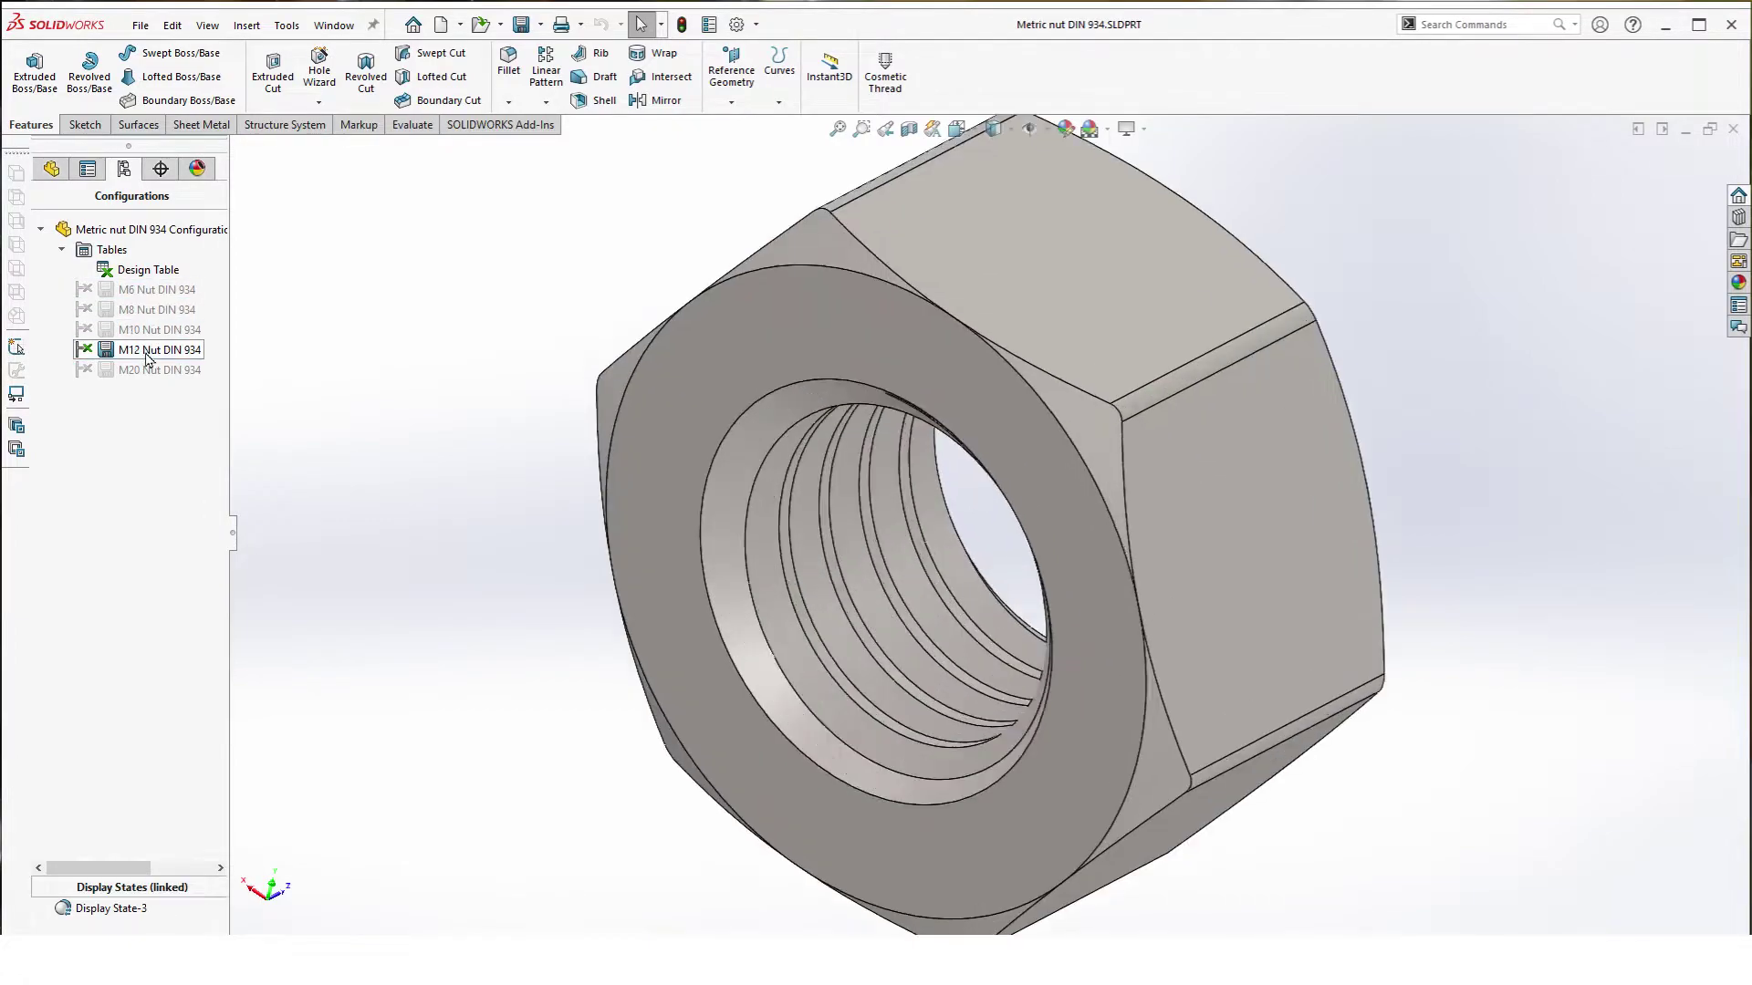
pyautogui.doubleClick(159, 370)
pyautogui.scroll(6, 513, 548)
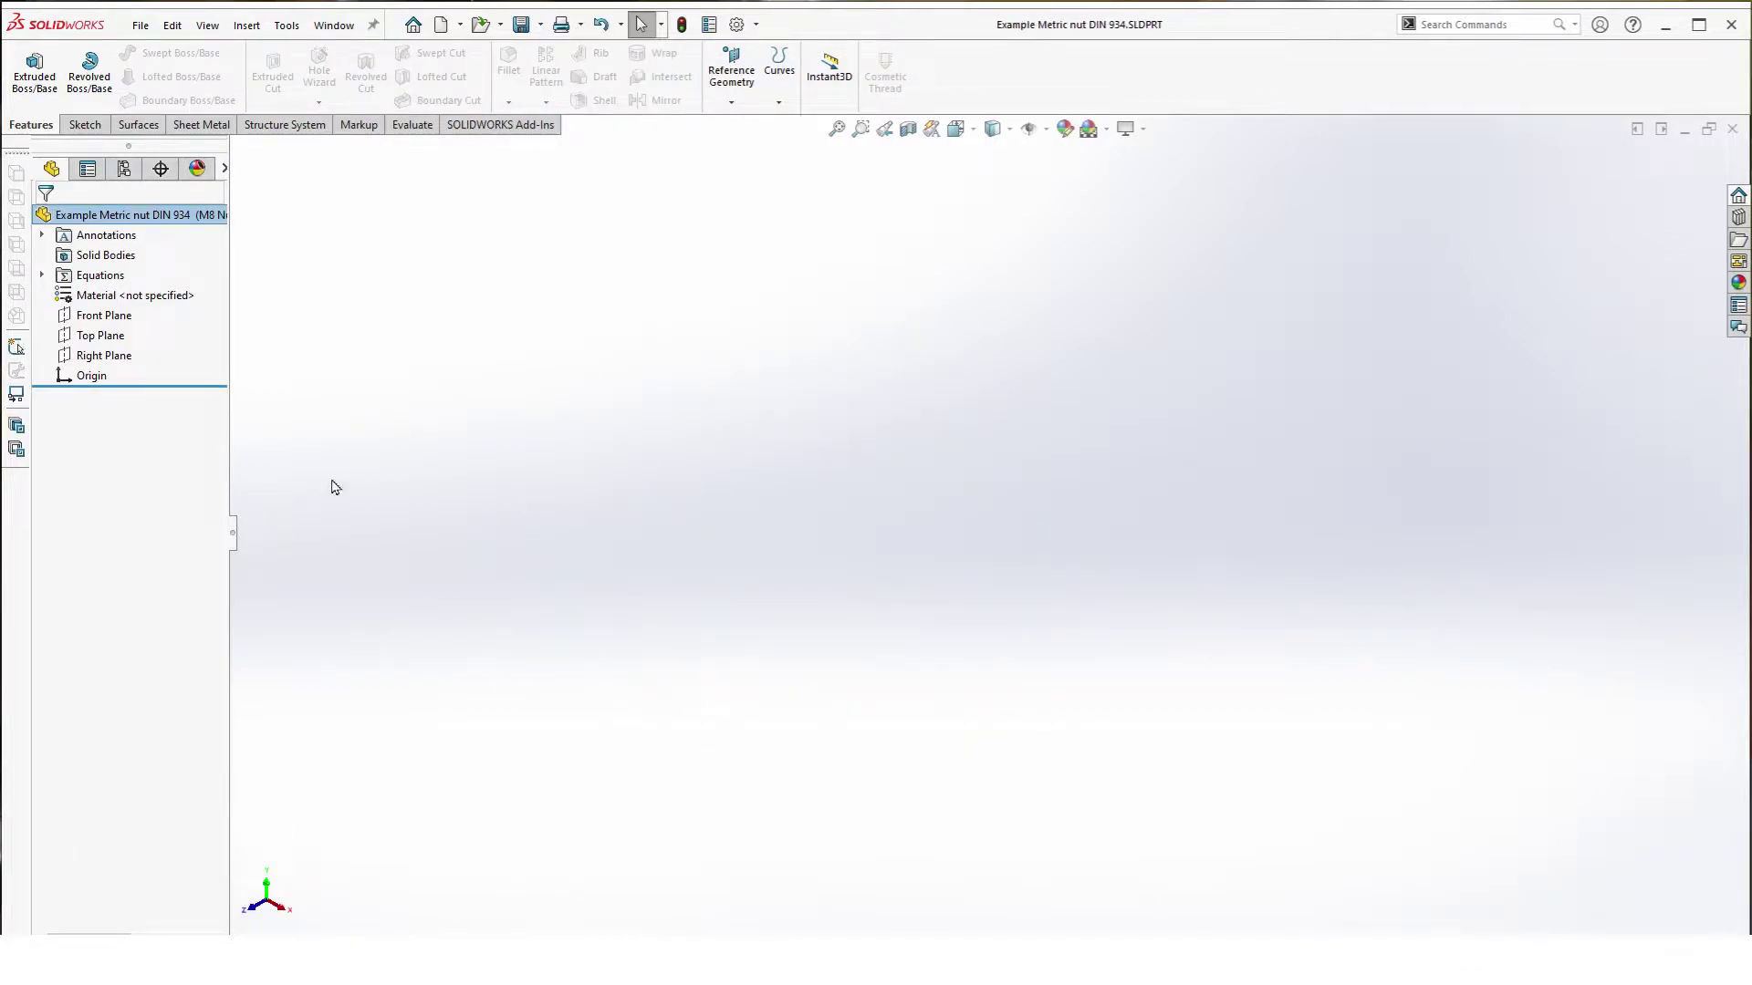
# Step: Open Manage Equations to review the global variables, and check the thread profile reference image
pyautogui.click(41, 275)
pyautogui.rightClick(87, 276)
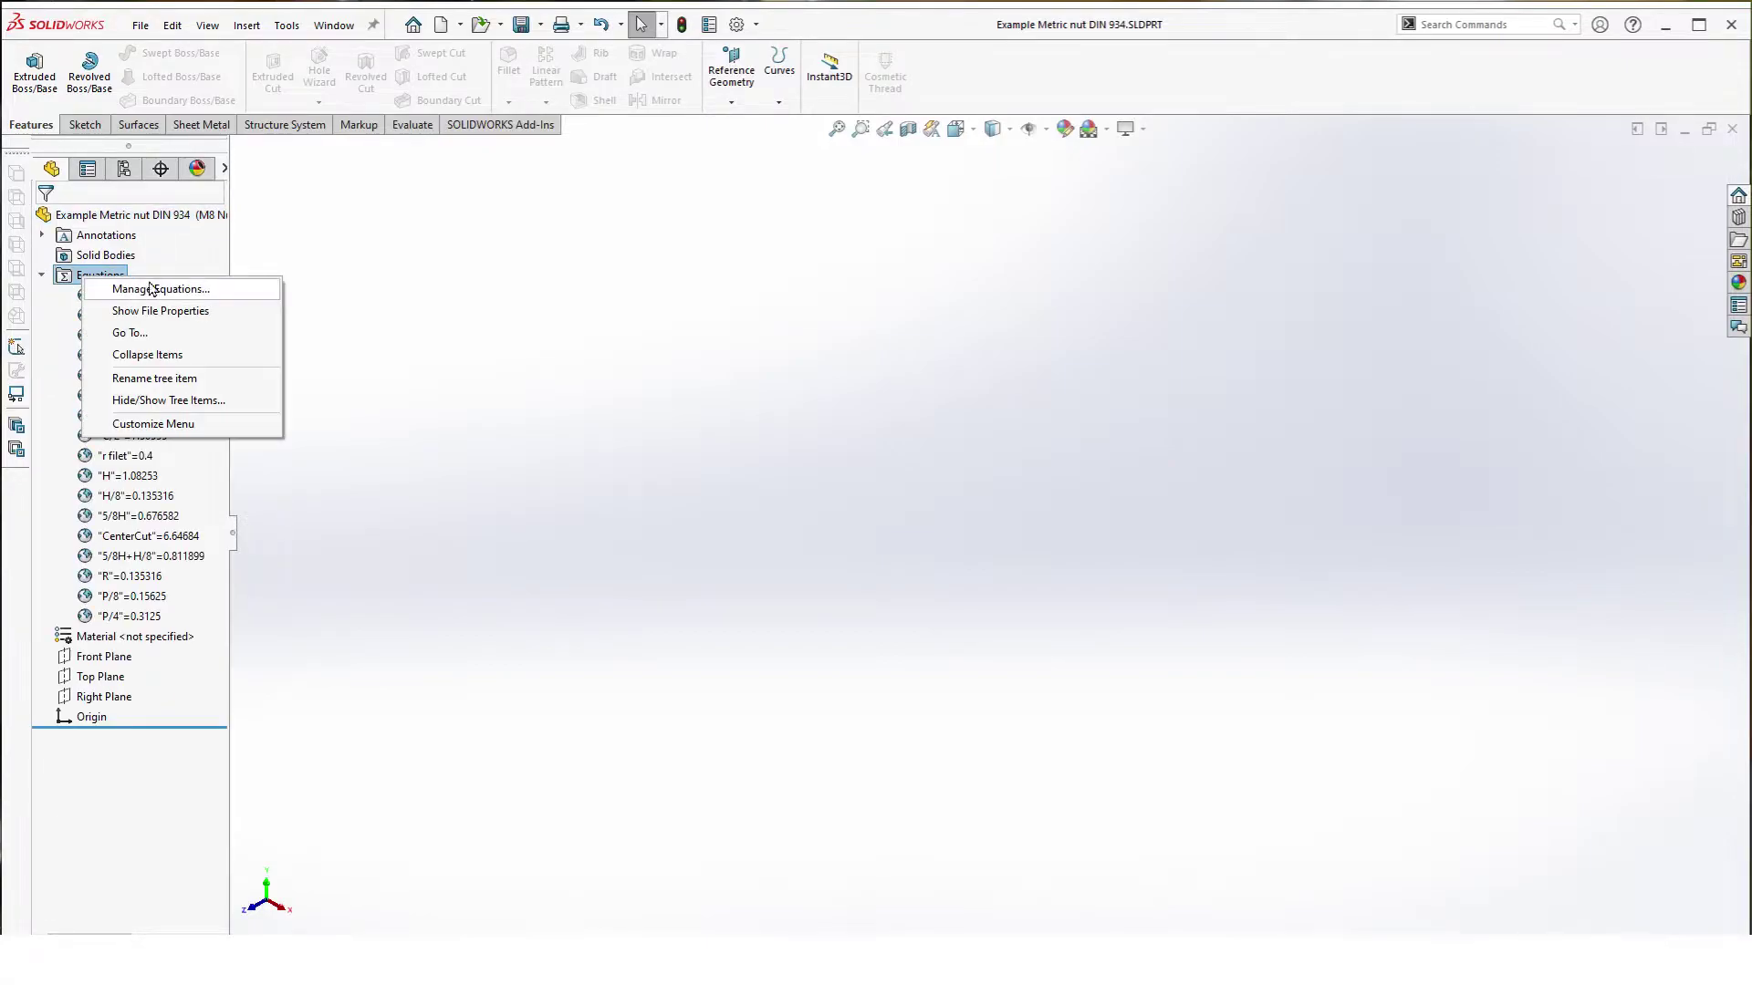
pyautogui.click(150, 288)
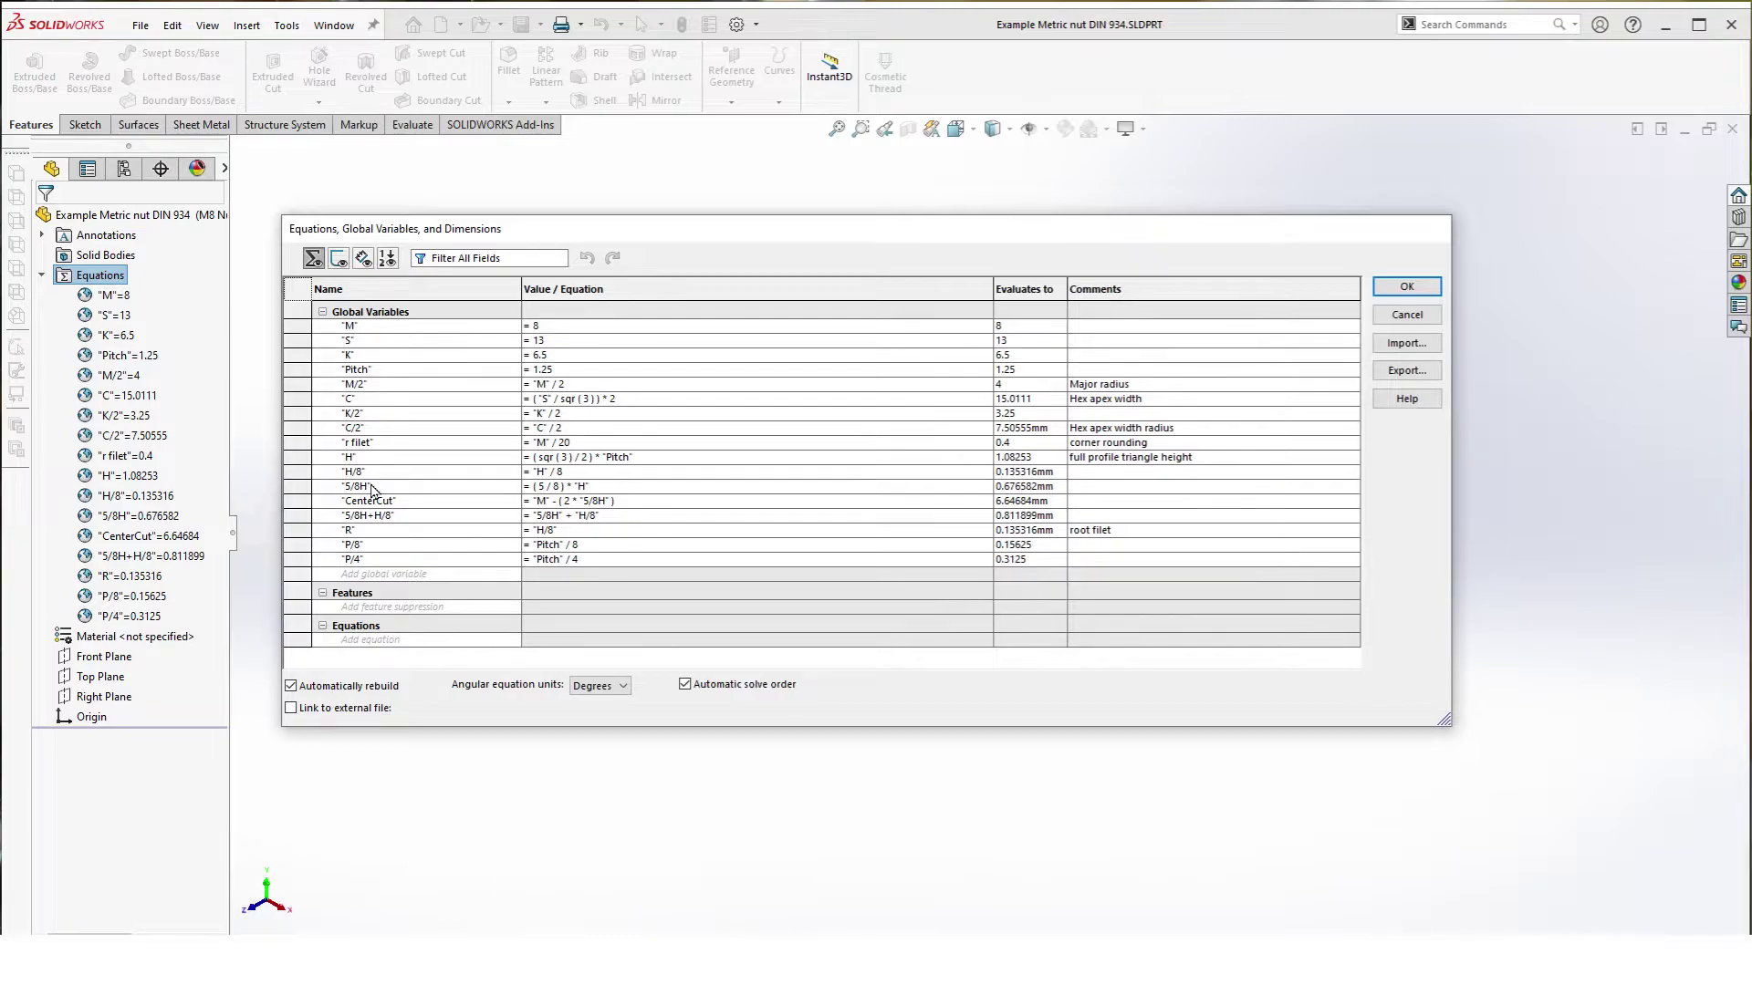
pyautogui.hotkey('alt', 'Tab')
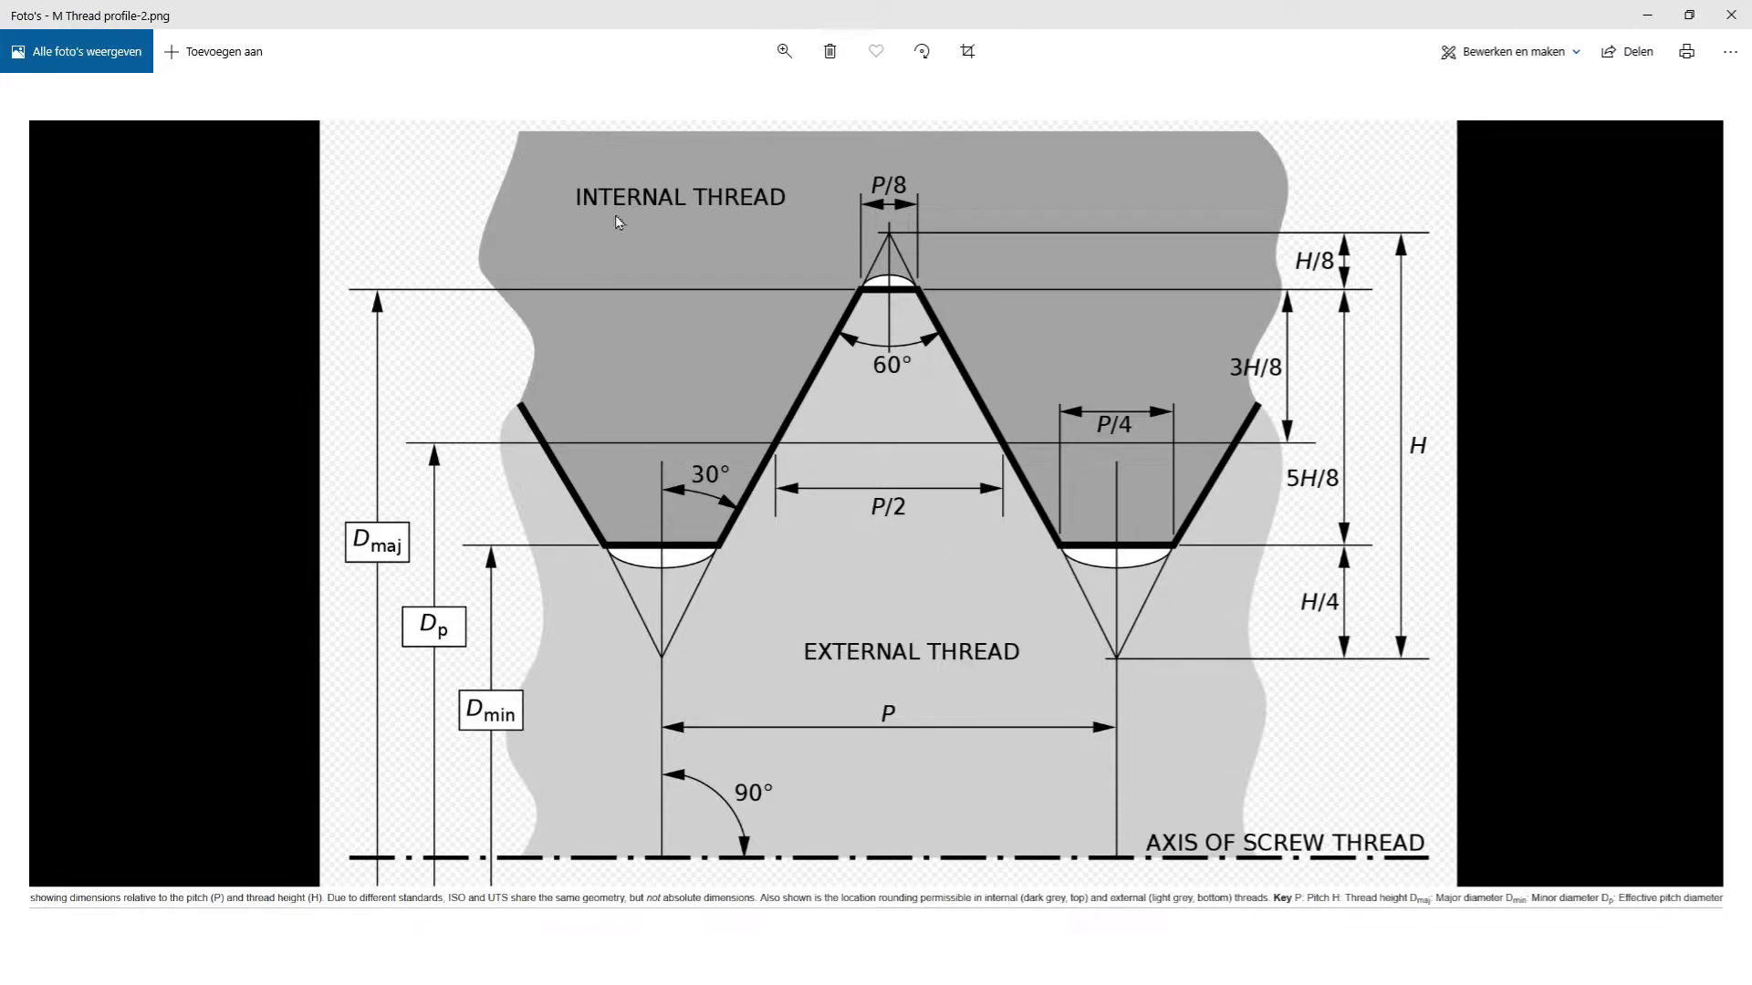
pyautogui.click(1730, 15)
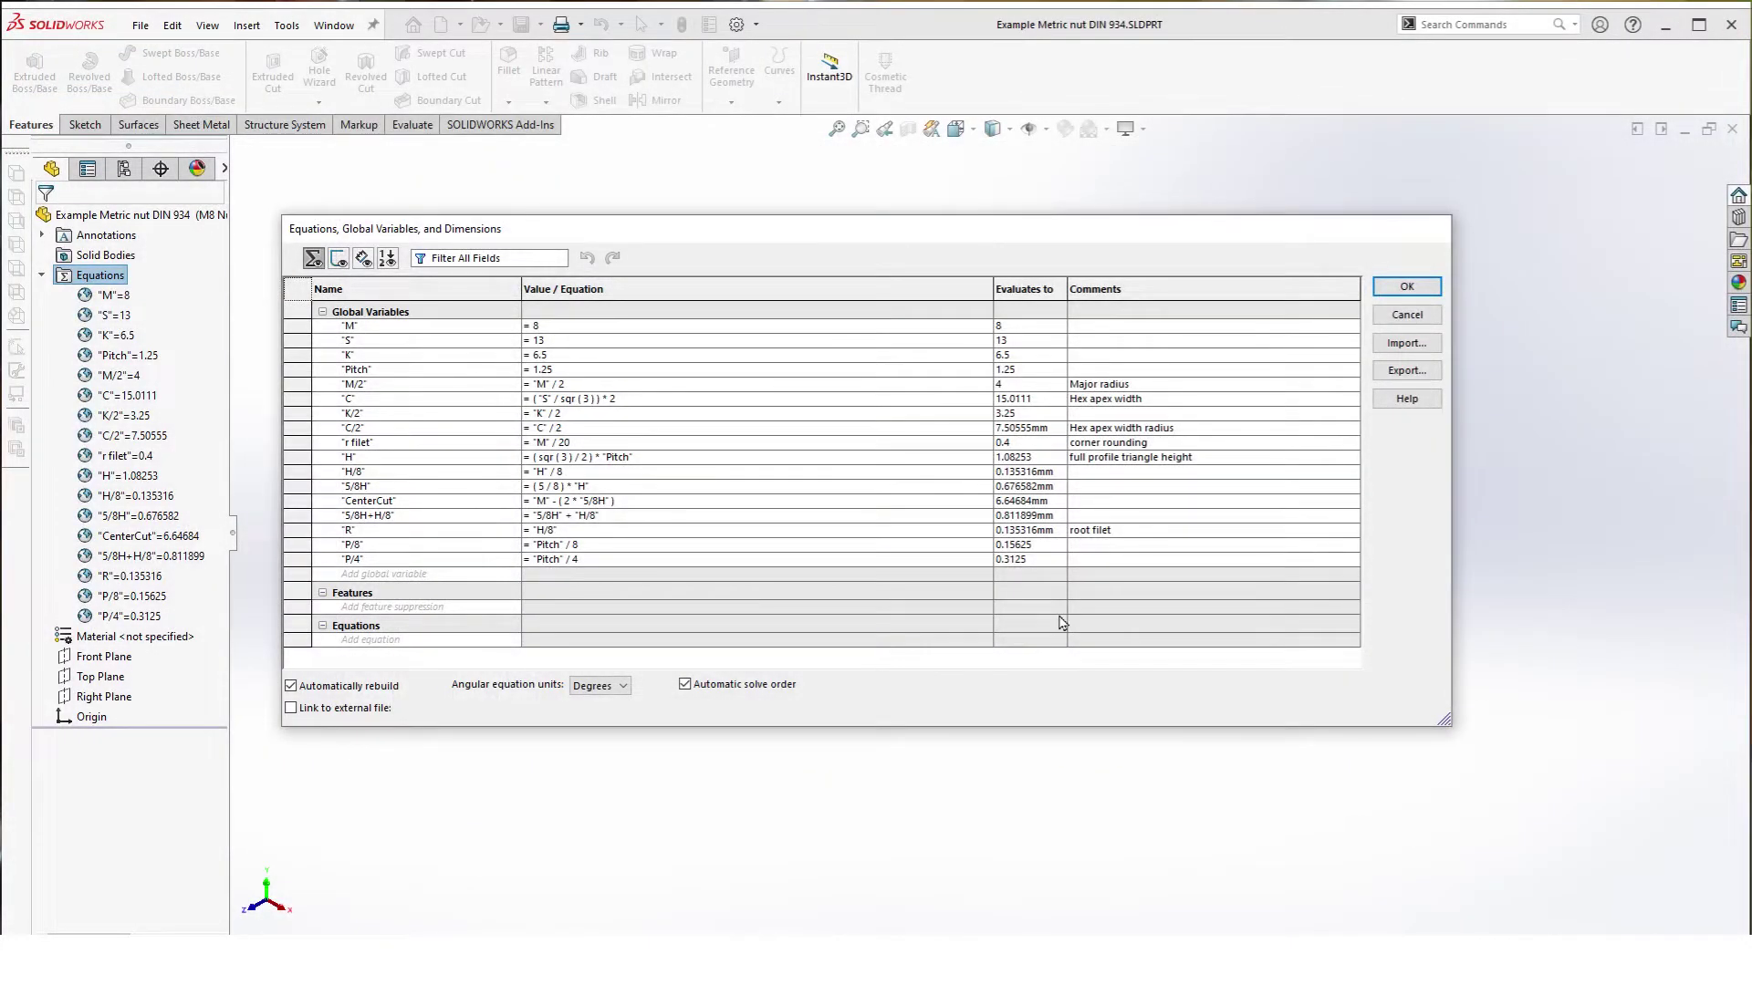
# Step: Accept the equations and close the Equations manager
pyautogui.click(1391, 290)
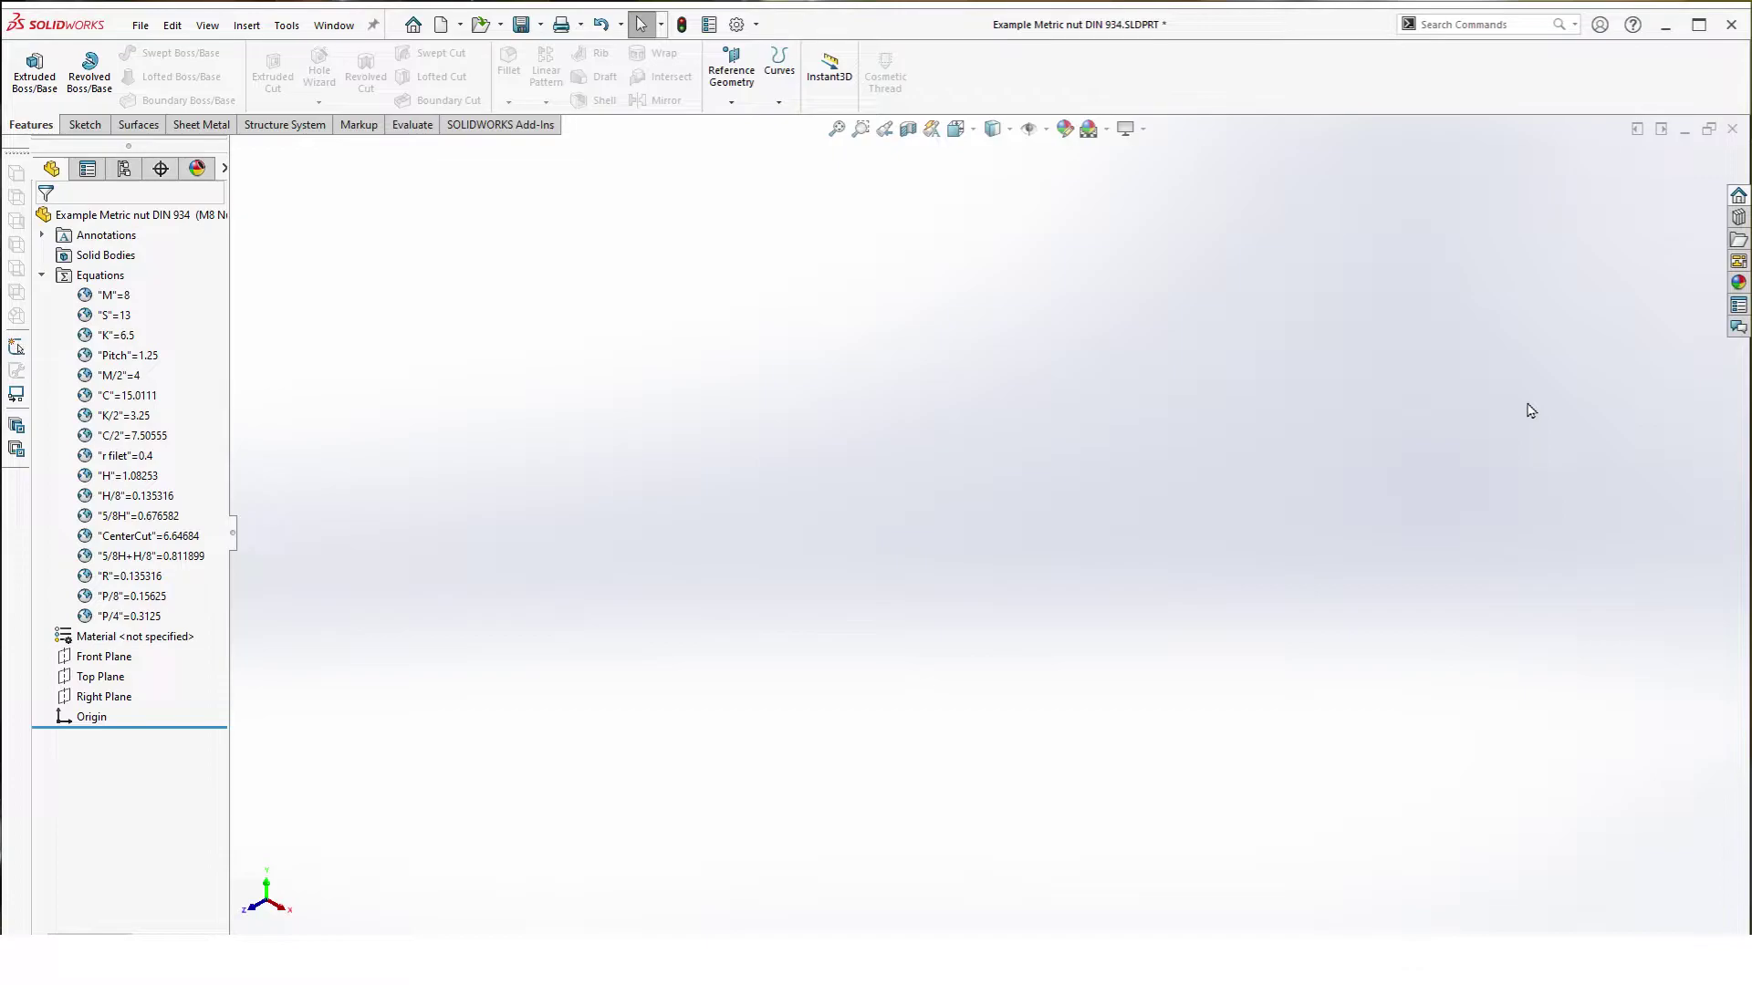
# Step: Sketch a hexagon centred on the origin of the Front Plane with a horizontal top edge
pyautogui.click(35, 71)
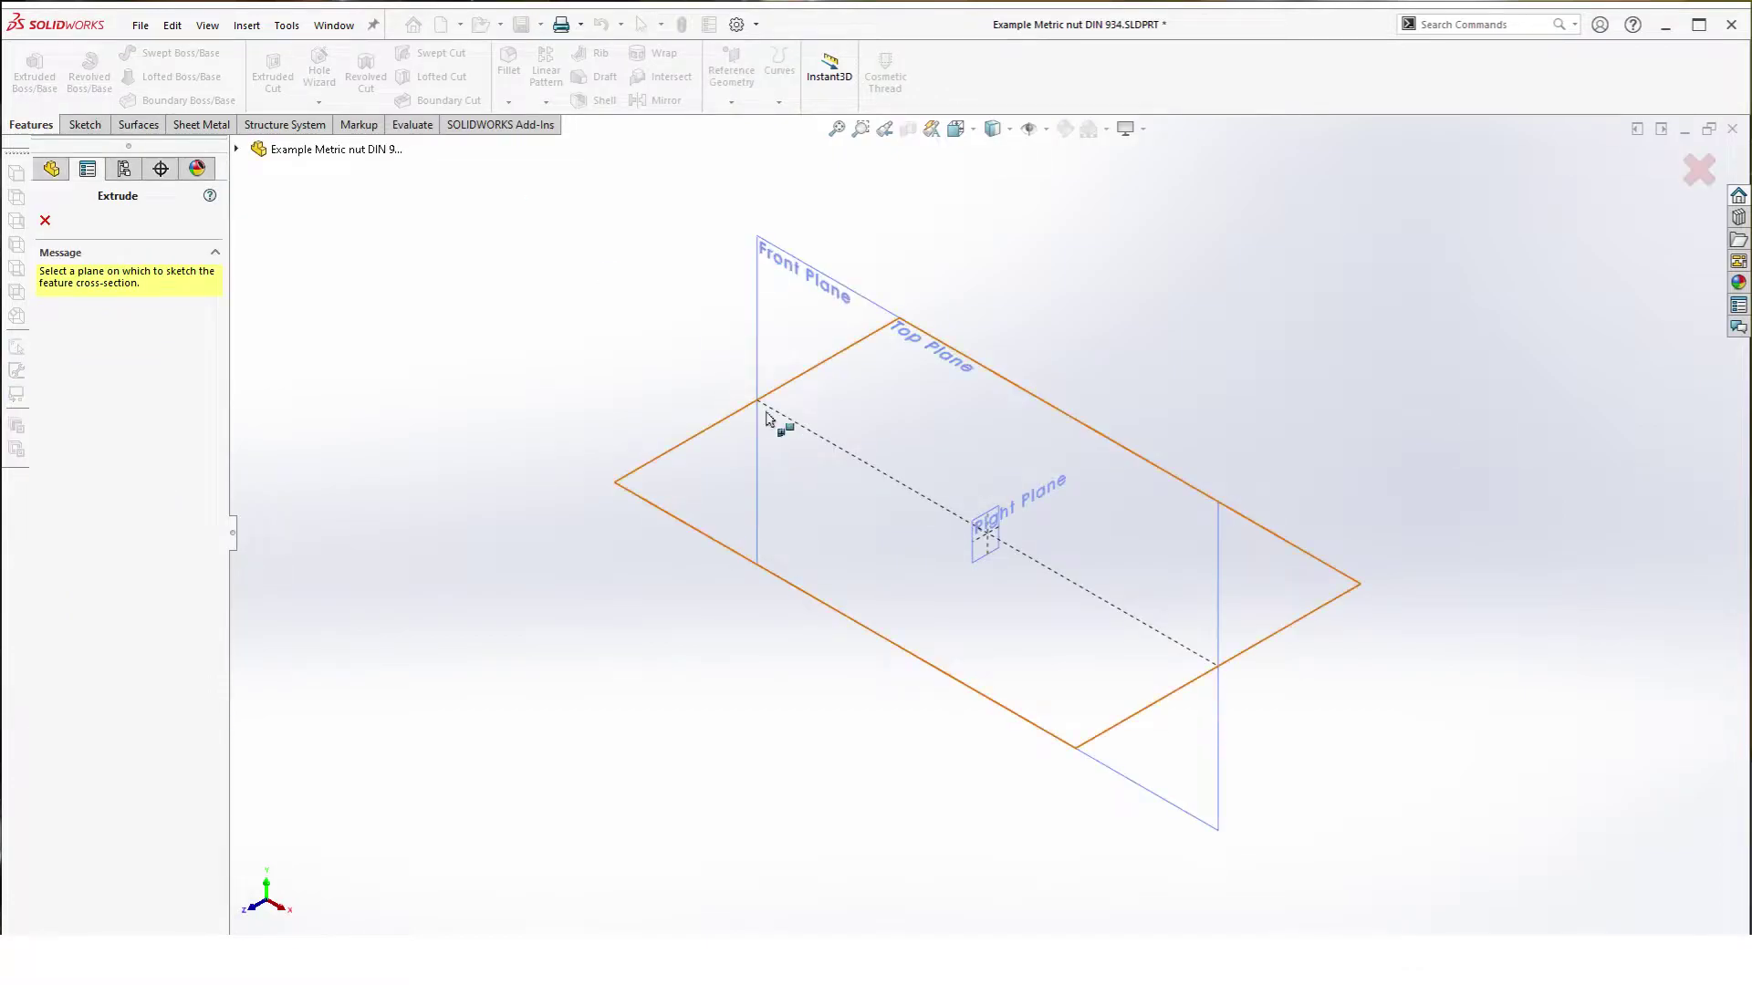
pyautogui.click(781, 310)
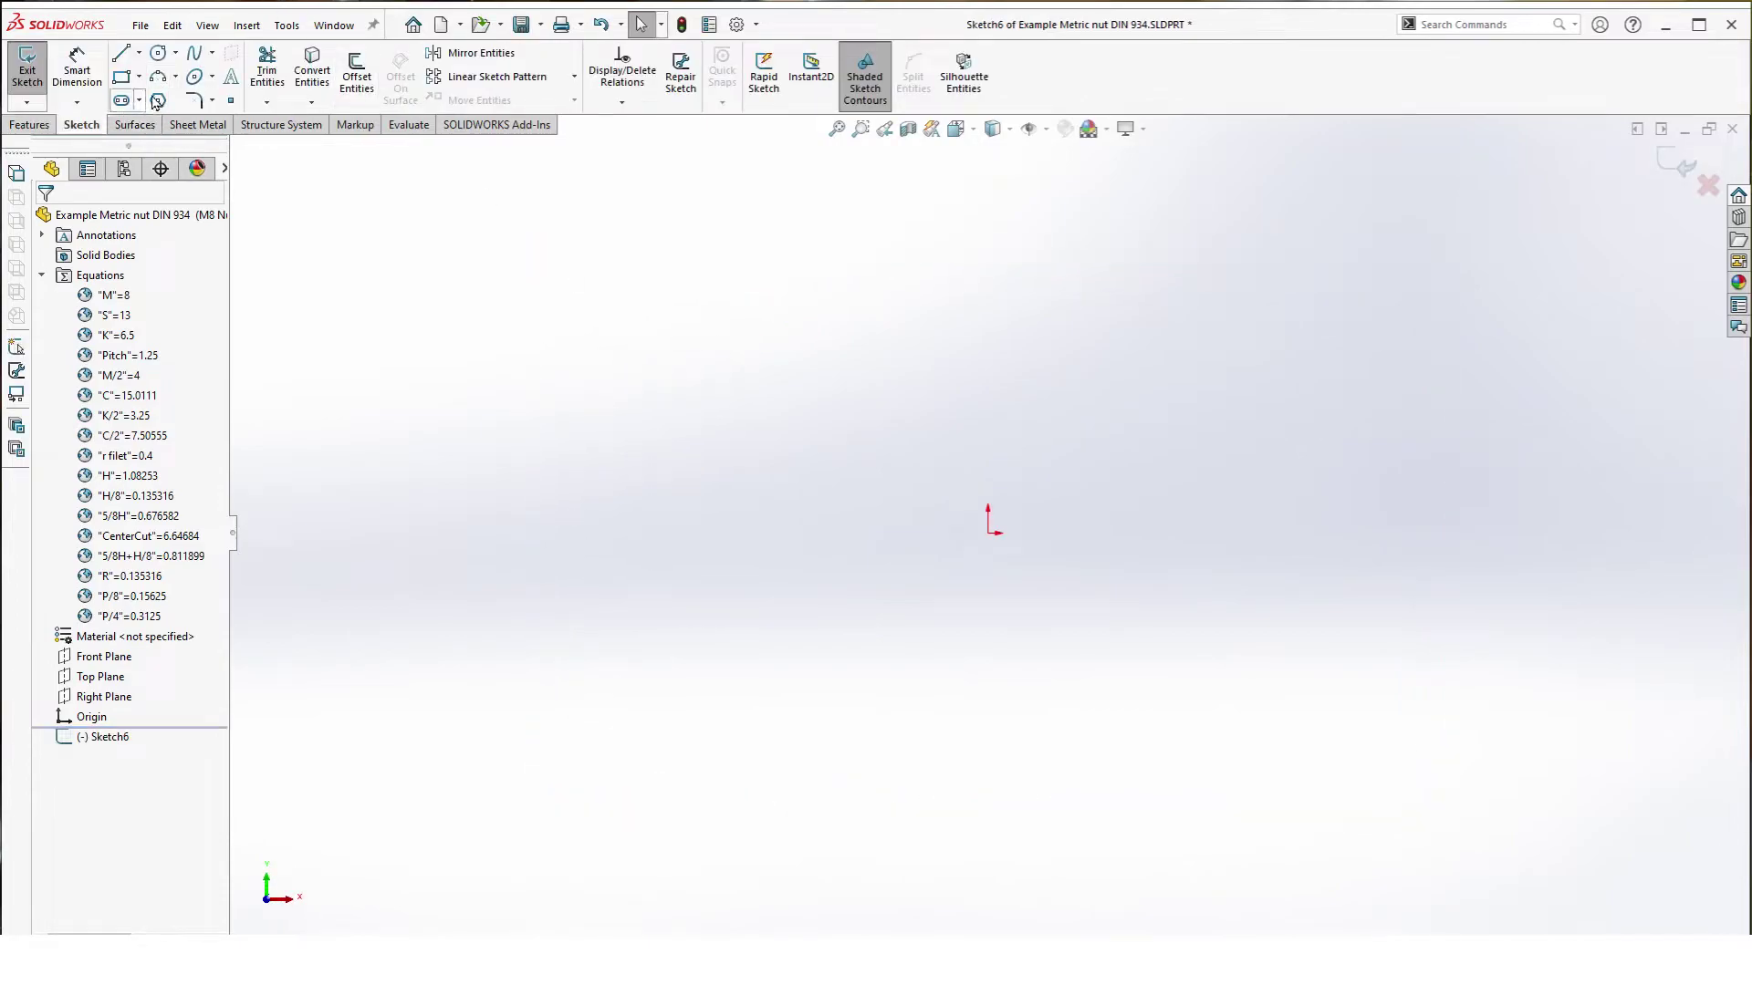
pyautogui.click(158, 100)
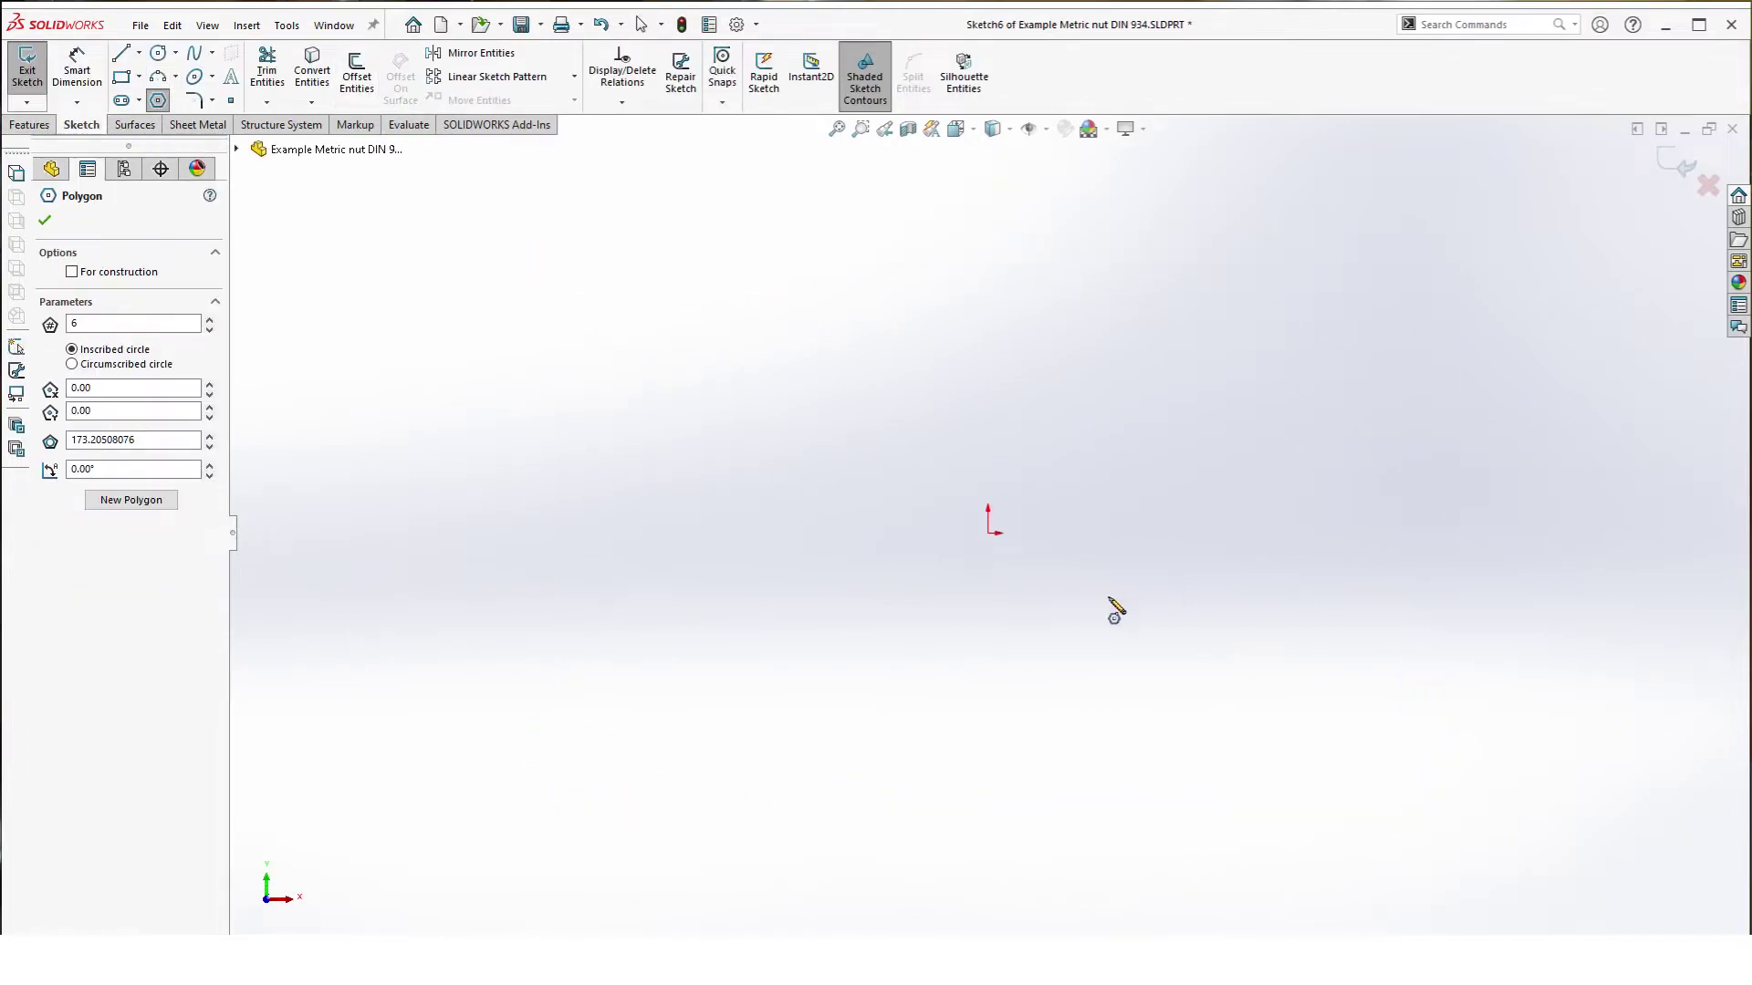
pyautogui.click(986, 533)
pyautogui.click(1183, 321)
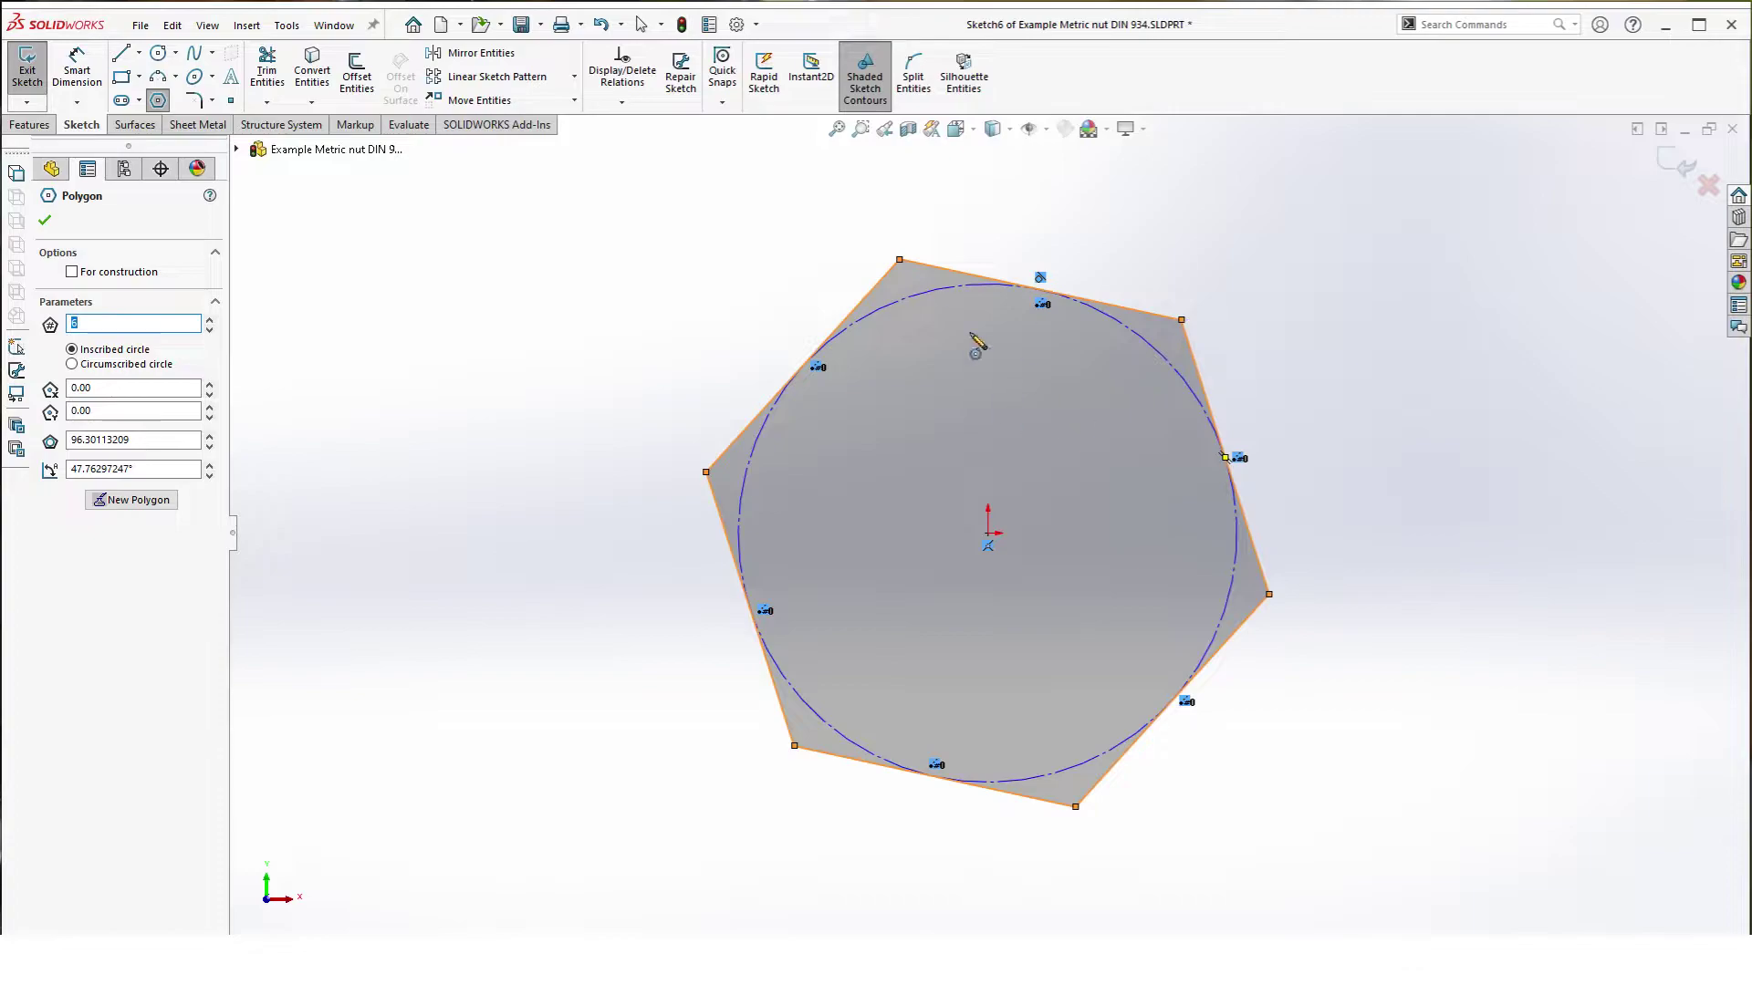
pyautogui.click(157, 101)
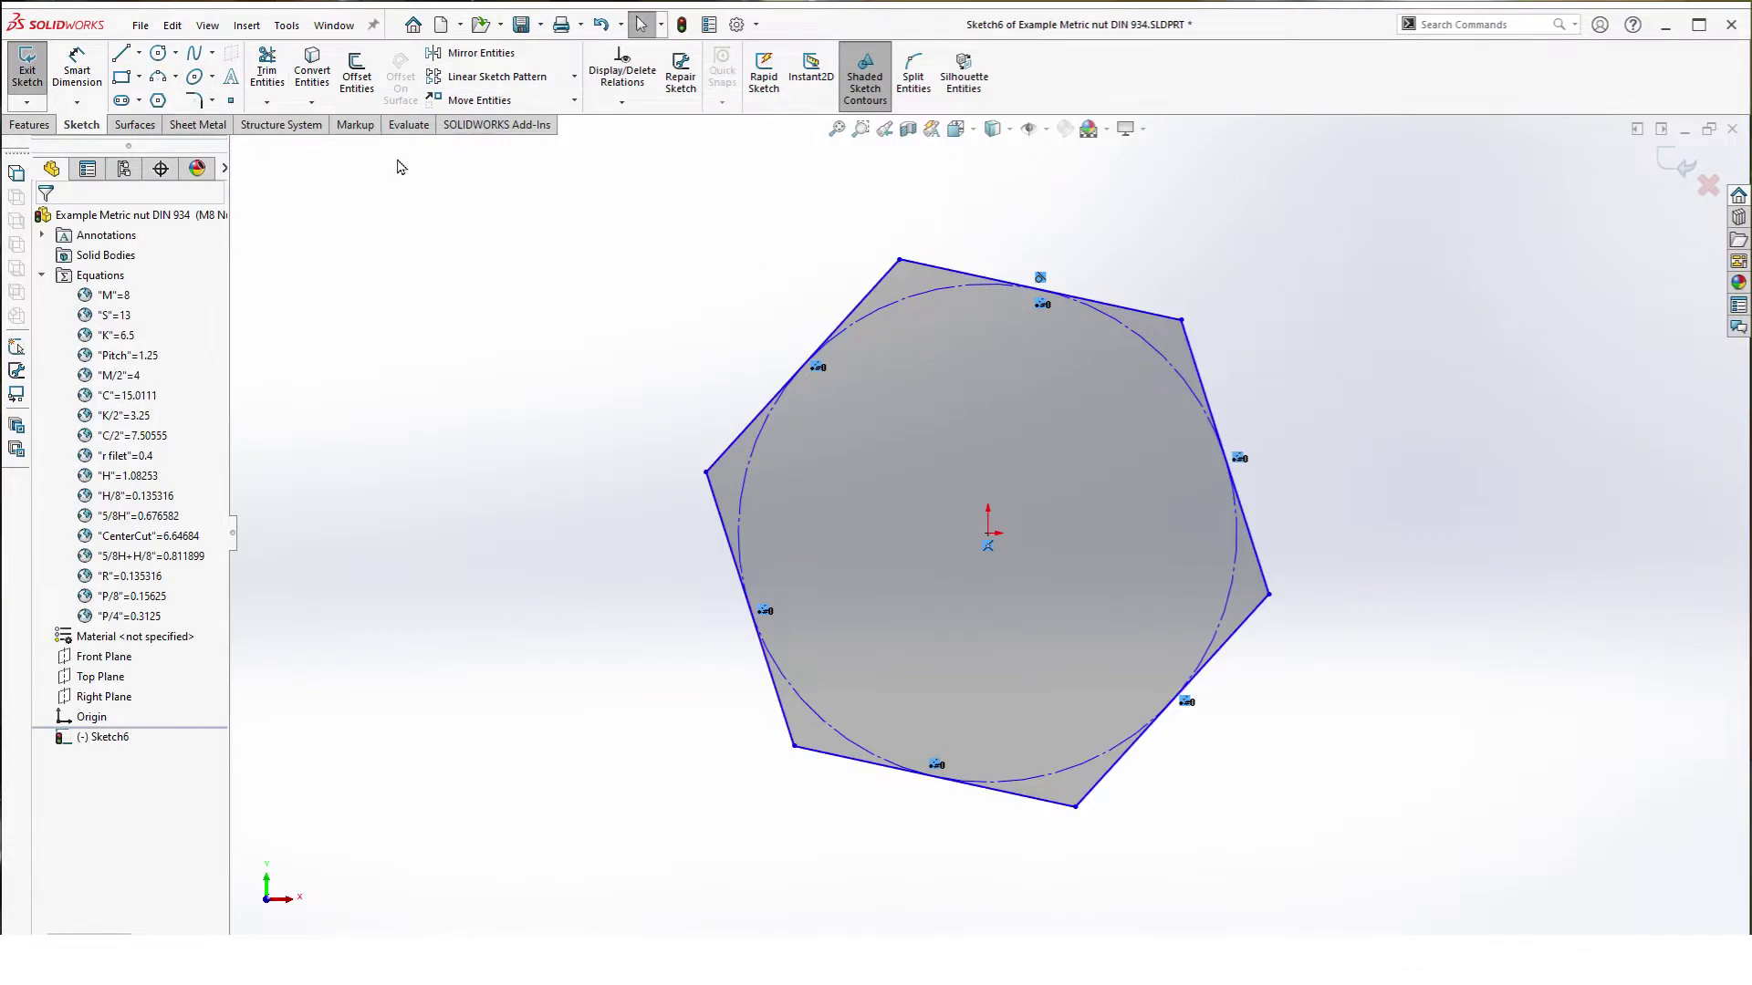
pyautogui.click(958, 272)
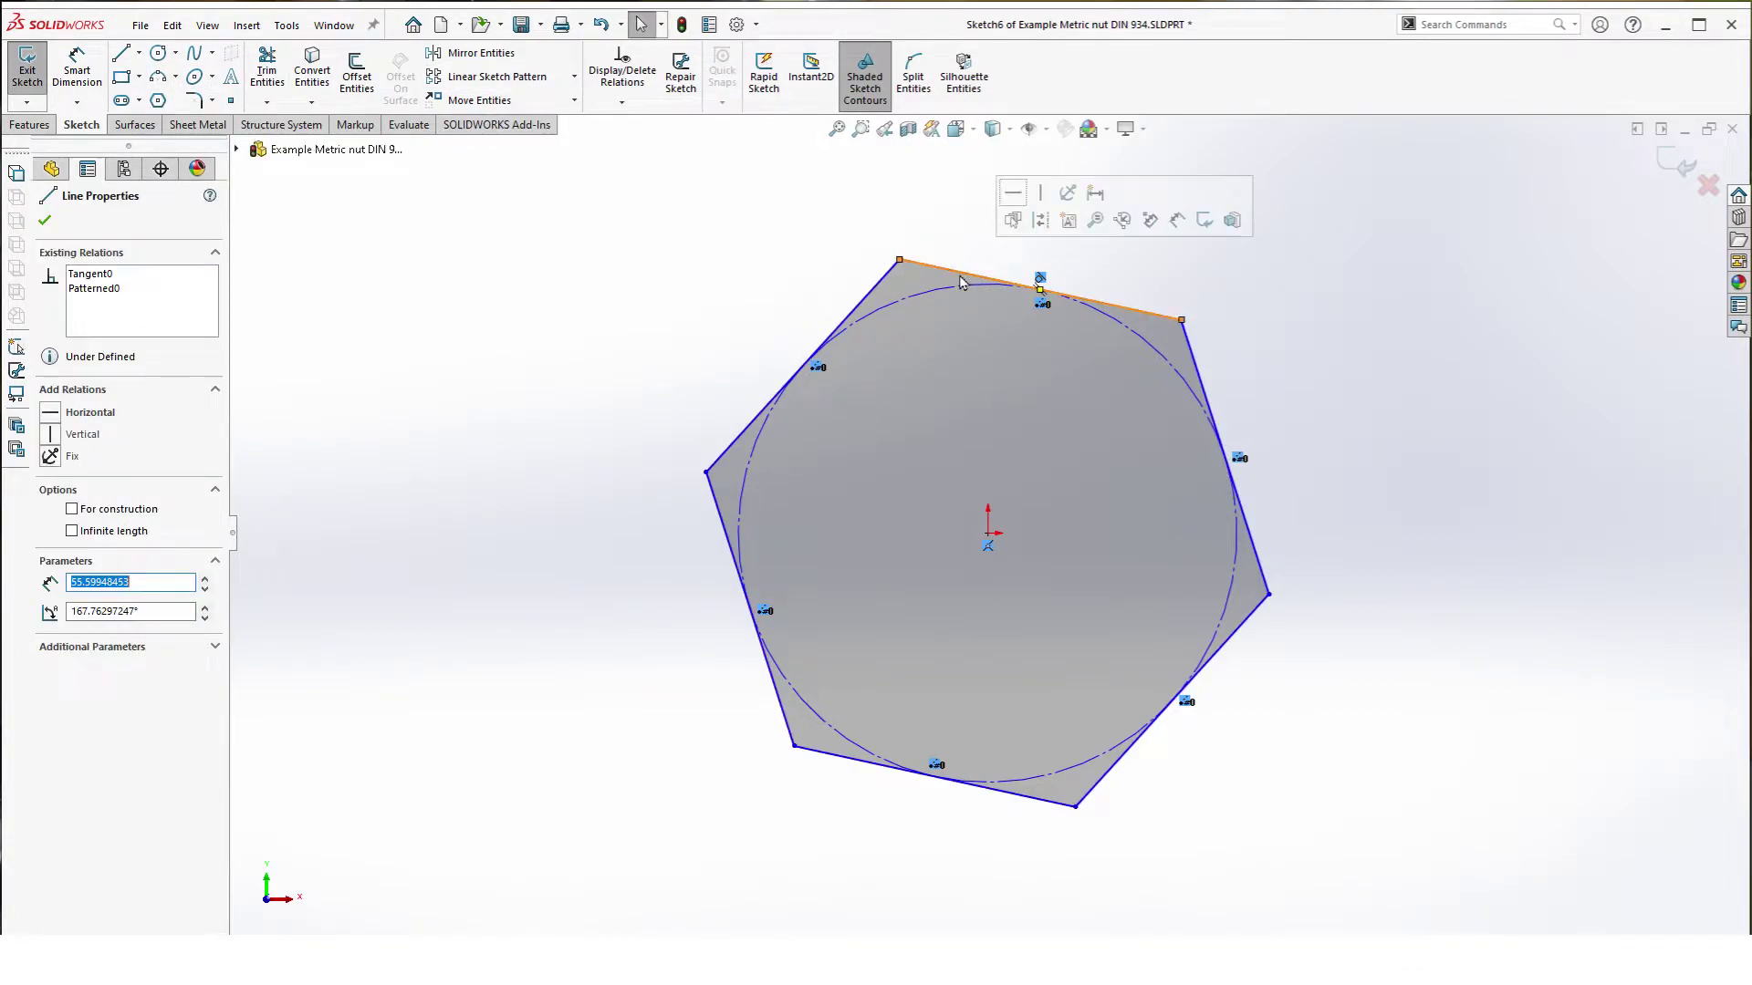
pyautogui.click(1007, 208)
pyautogui.click(720, 303)
# Step: Dimension the hexagon across flats as ="S", giving 13
pyautogui.press('d')
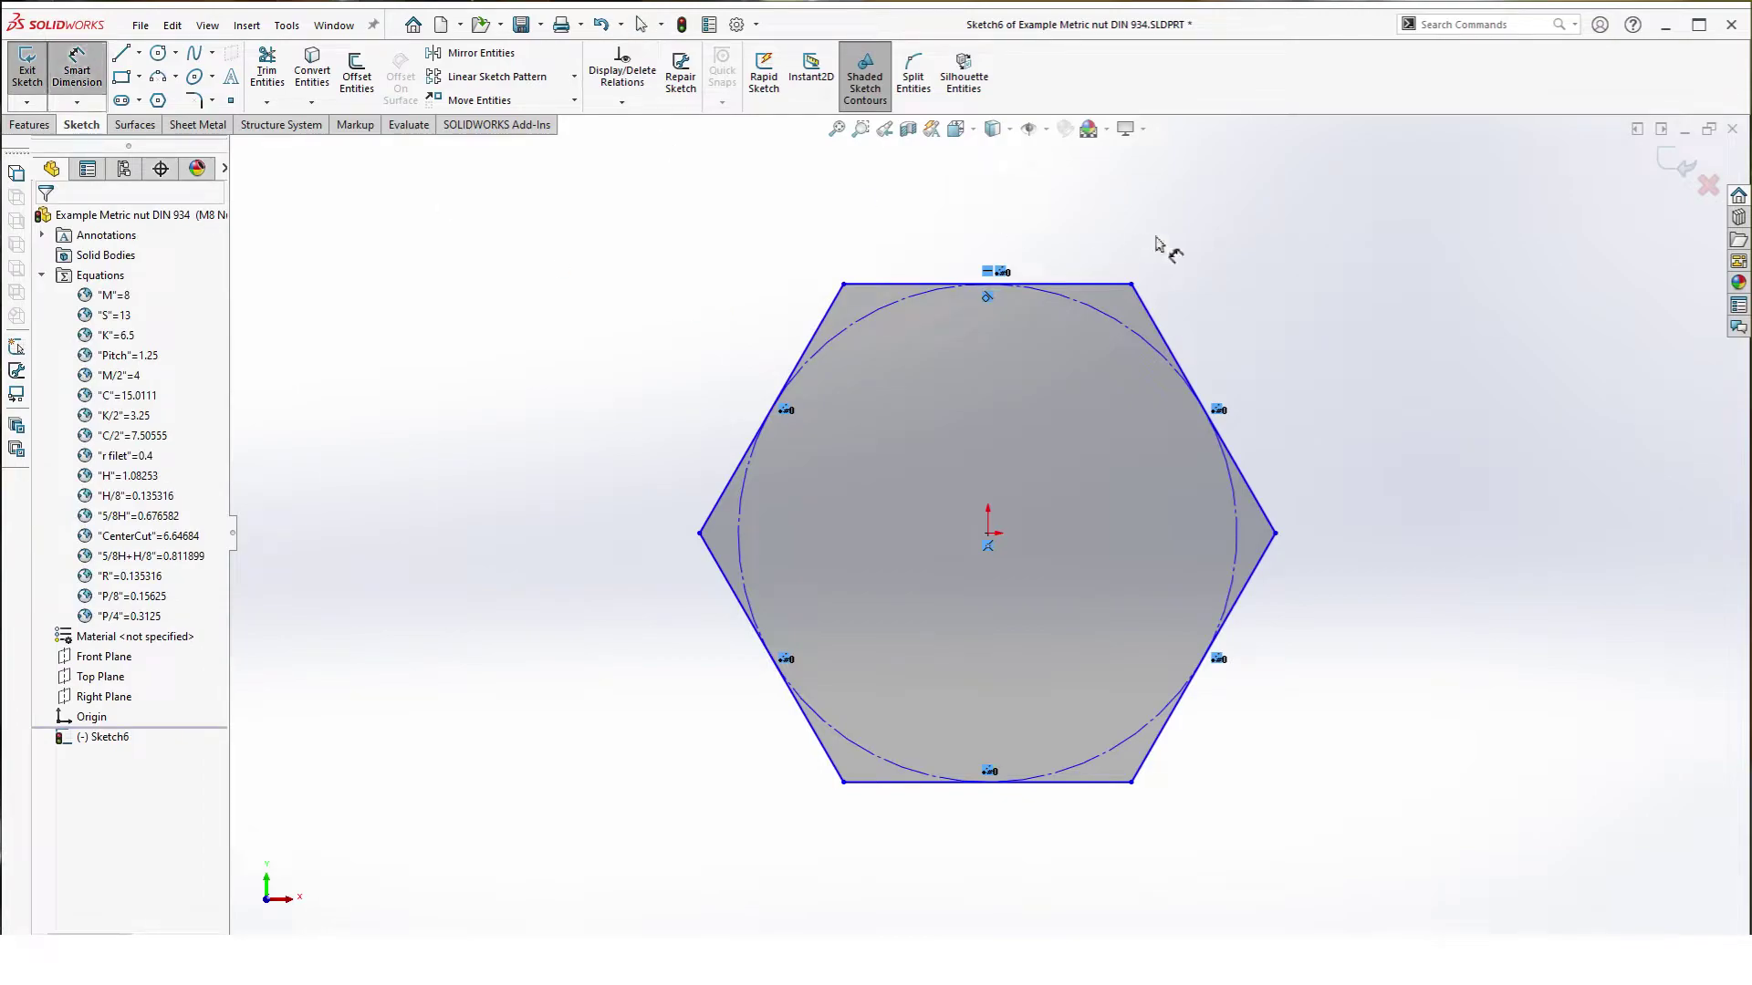
pyautogui.click(885, 285)
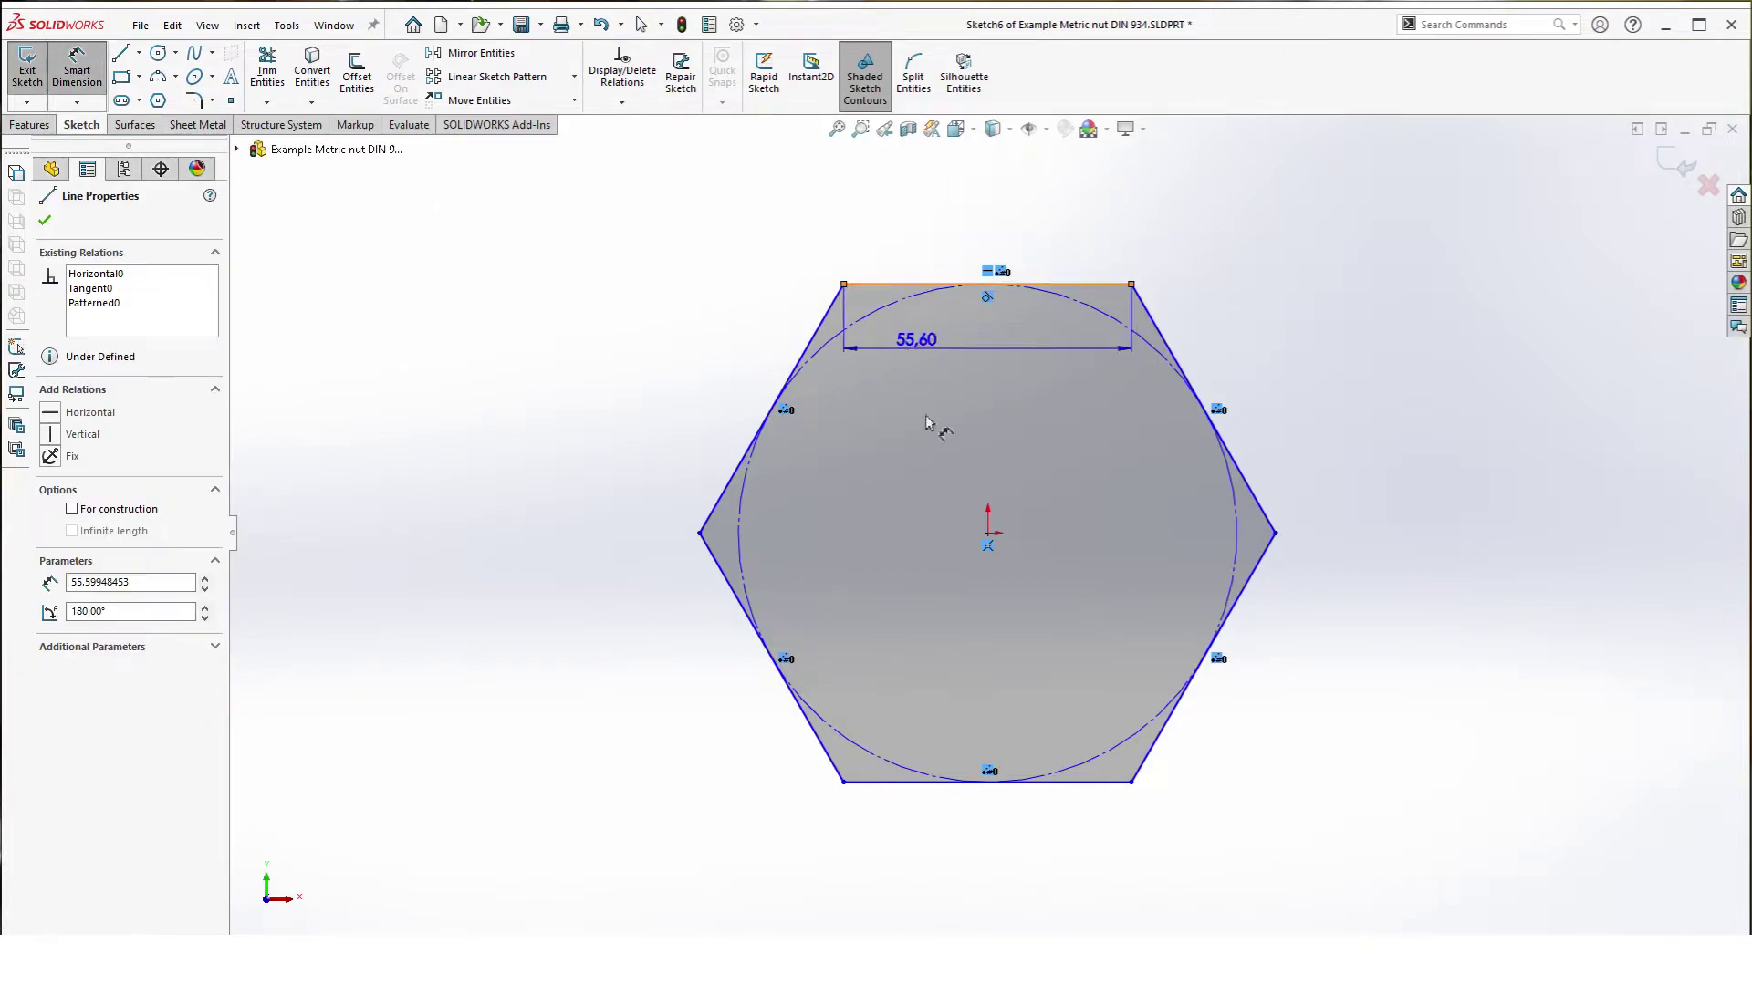
pyautogui.click(917, 783)
pyautogui.click(508, 506)
pyautogui.write('=')
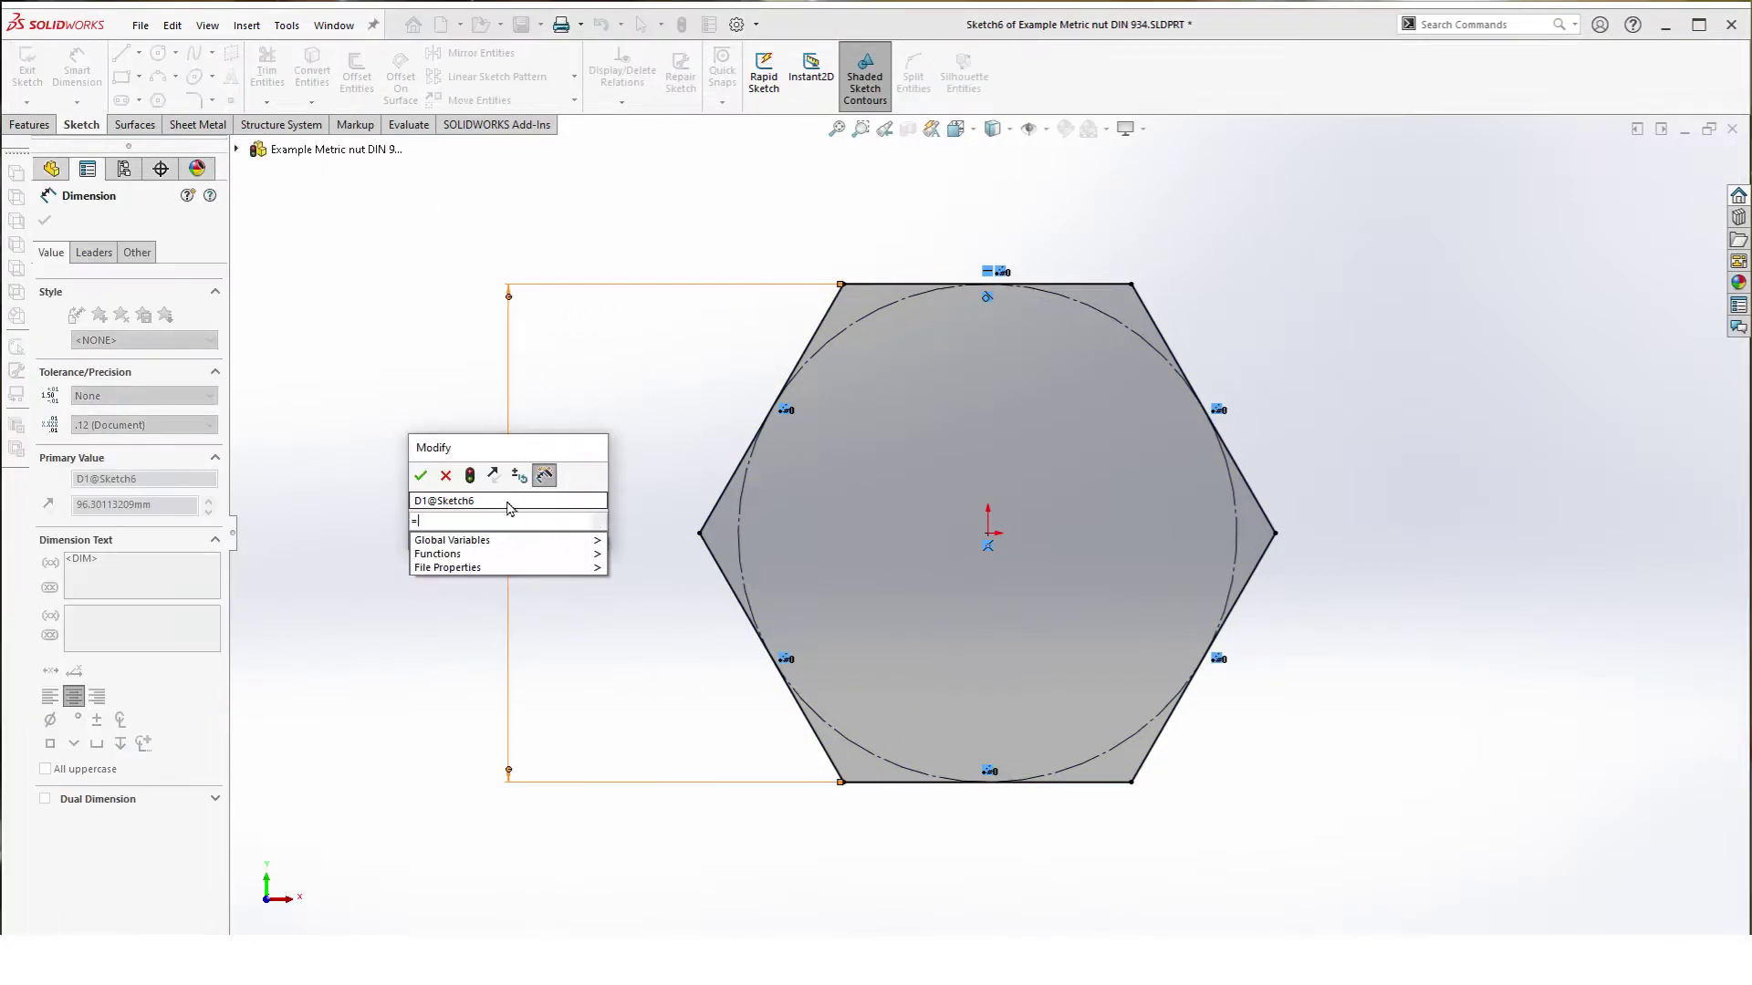
pyautogui.moveTo(584, 540)
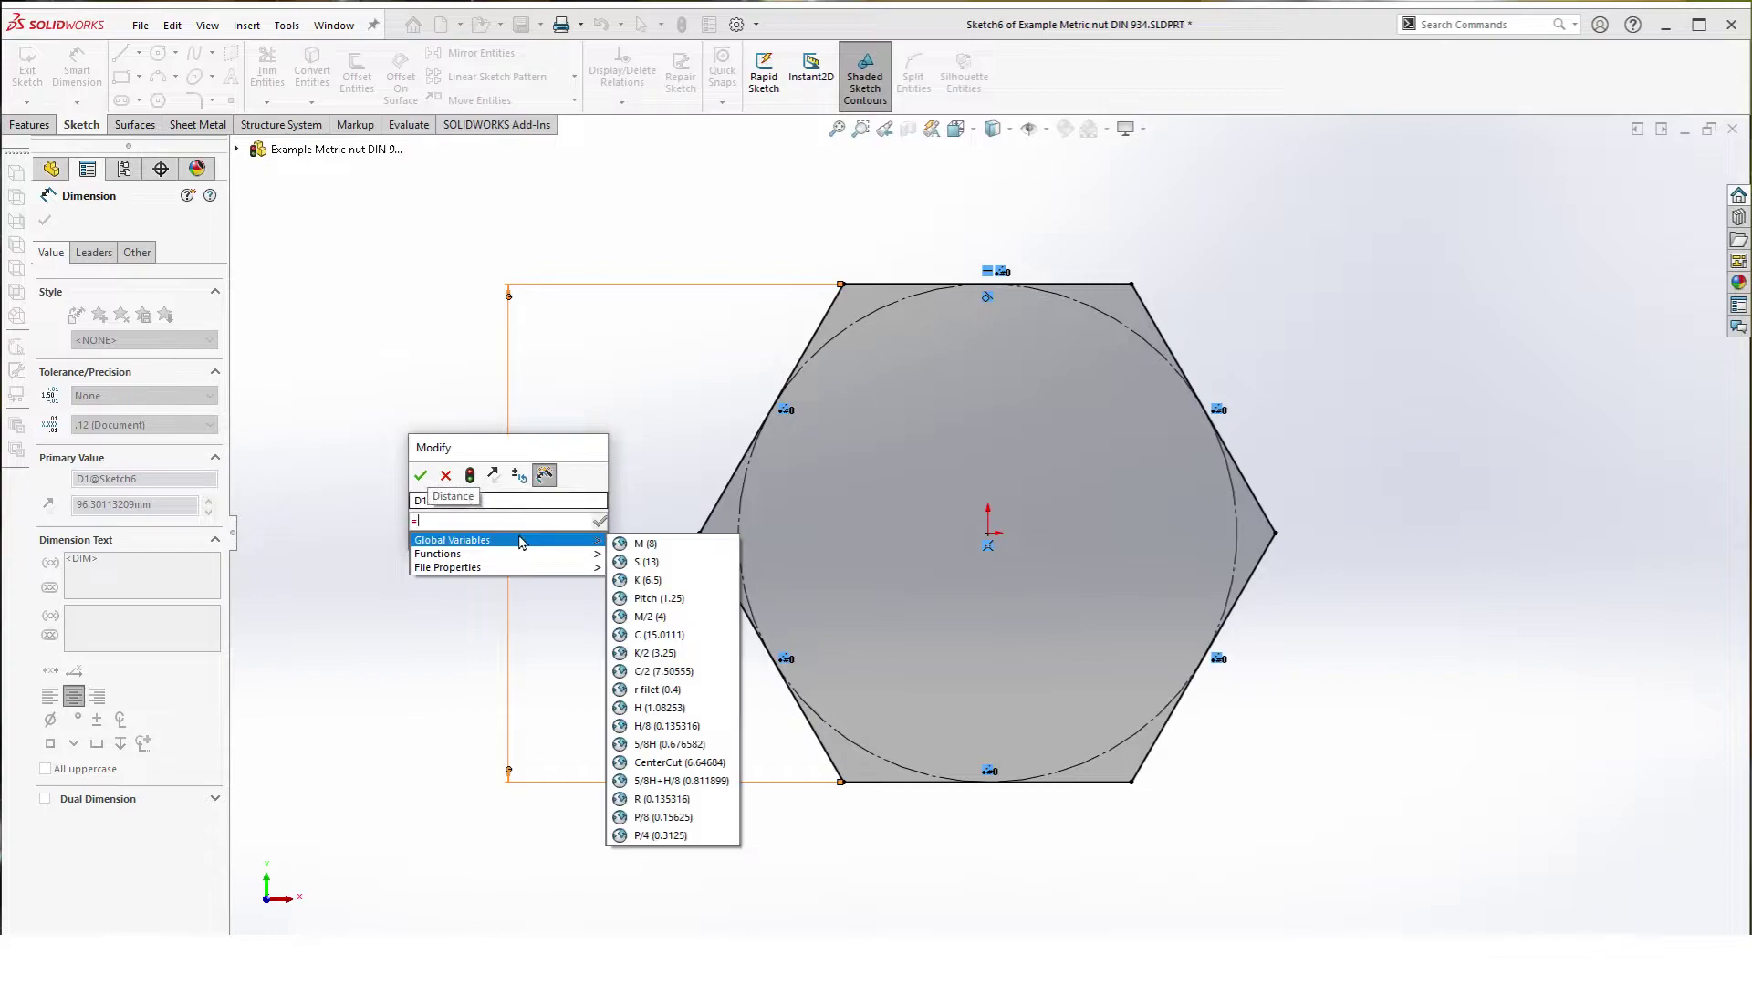
pyautogui.click(666, 561)
pyautogui.click(601, 526)
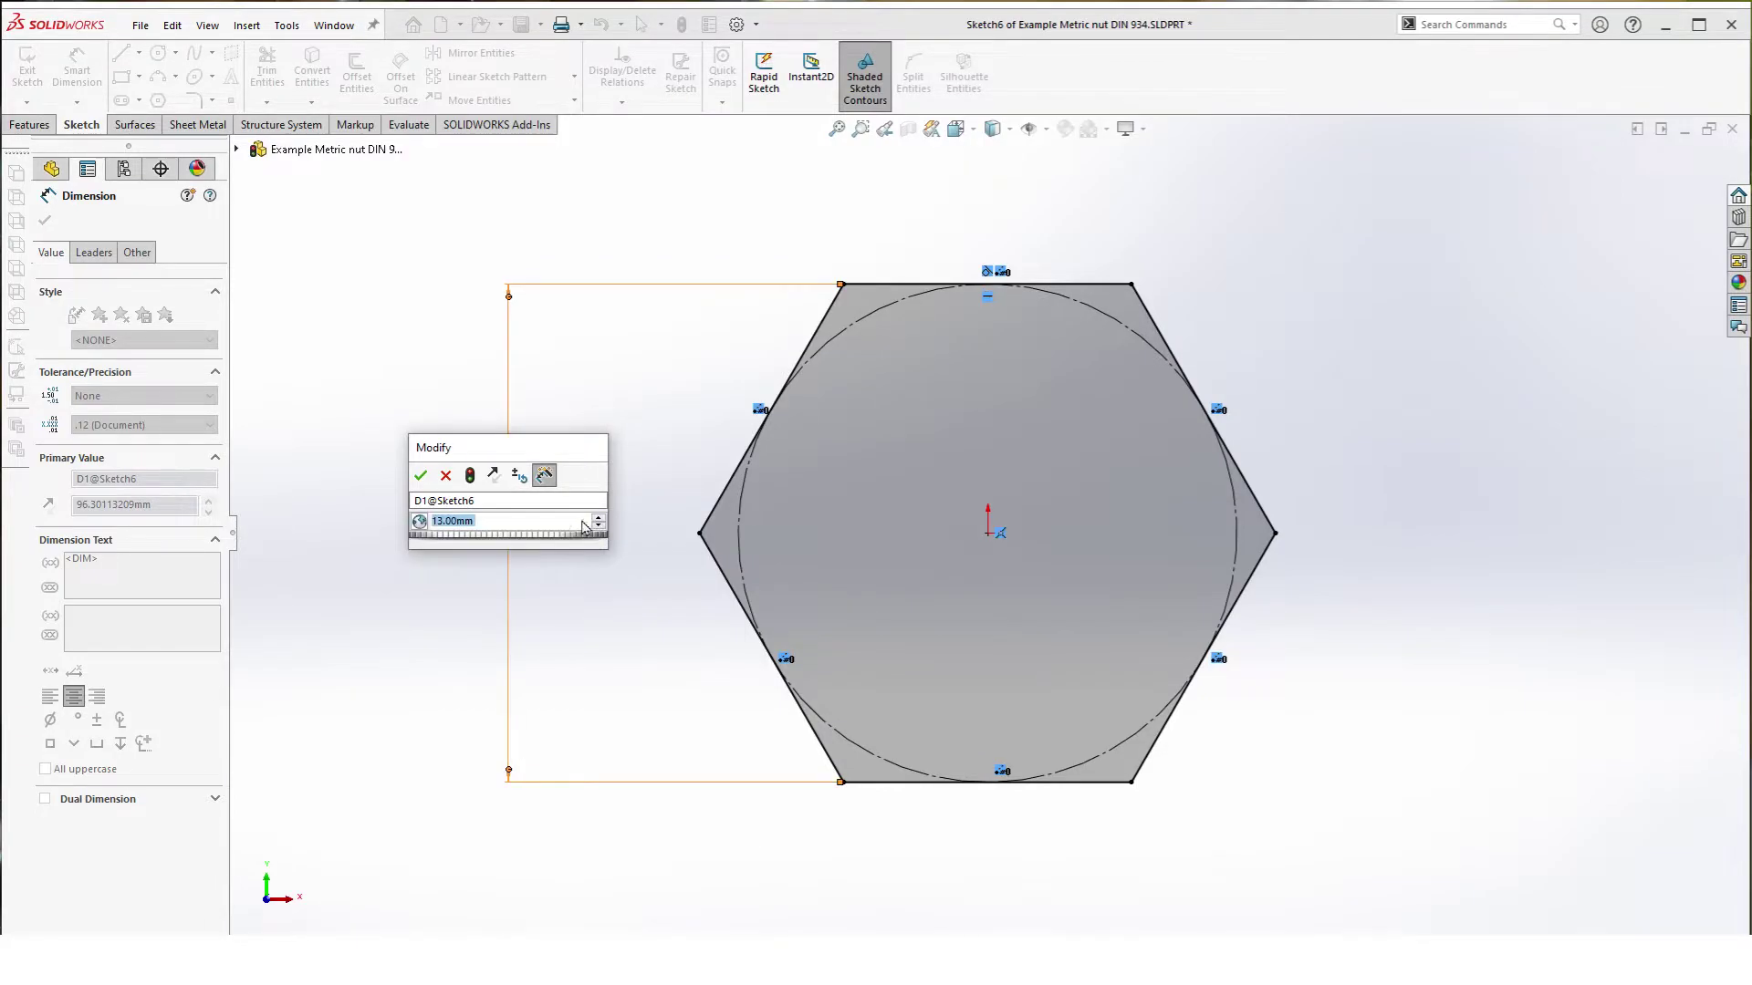
pyautogui.click(420, 475)
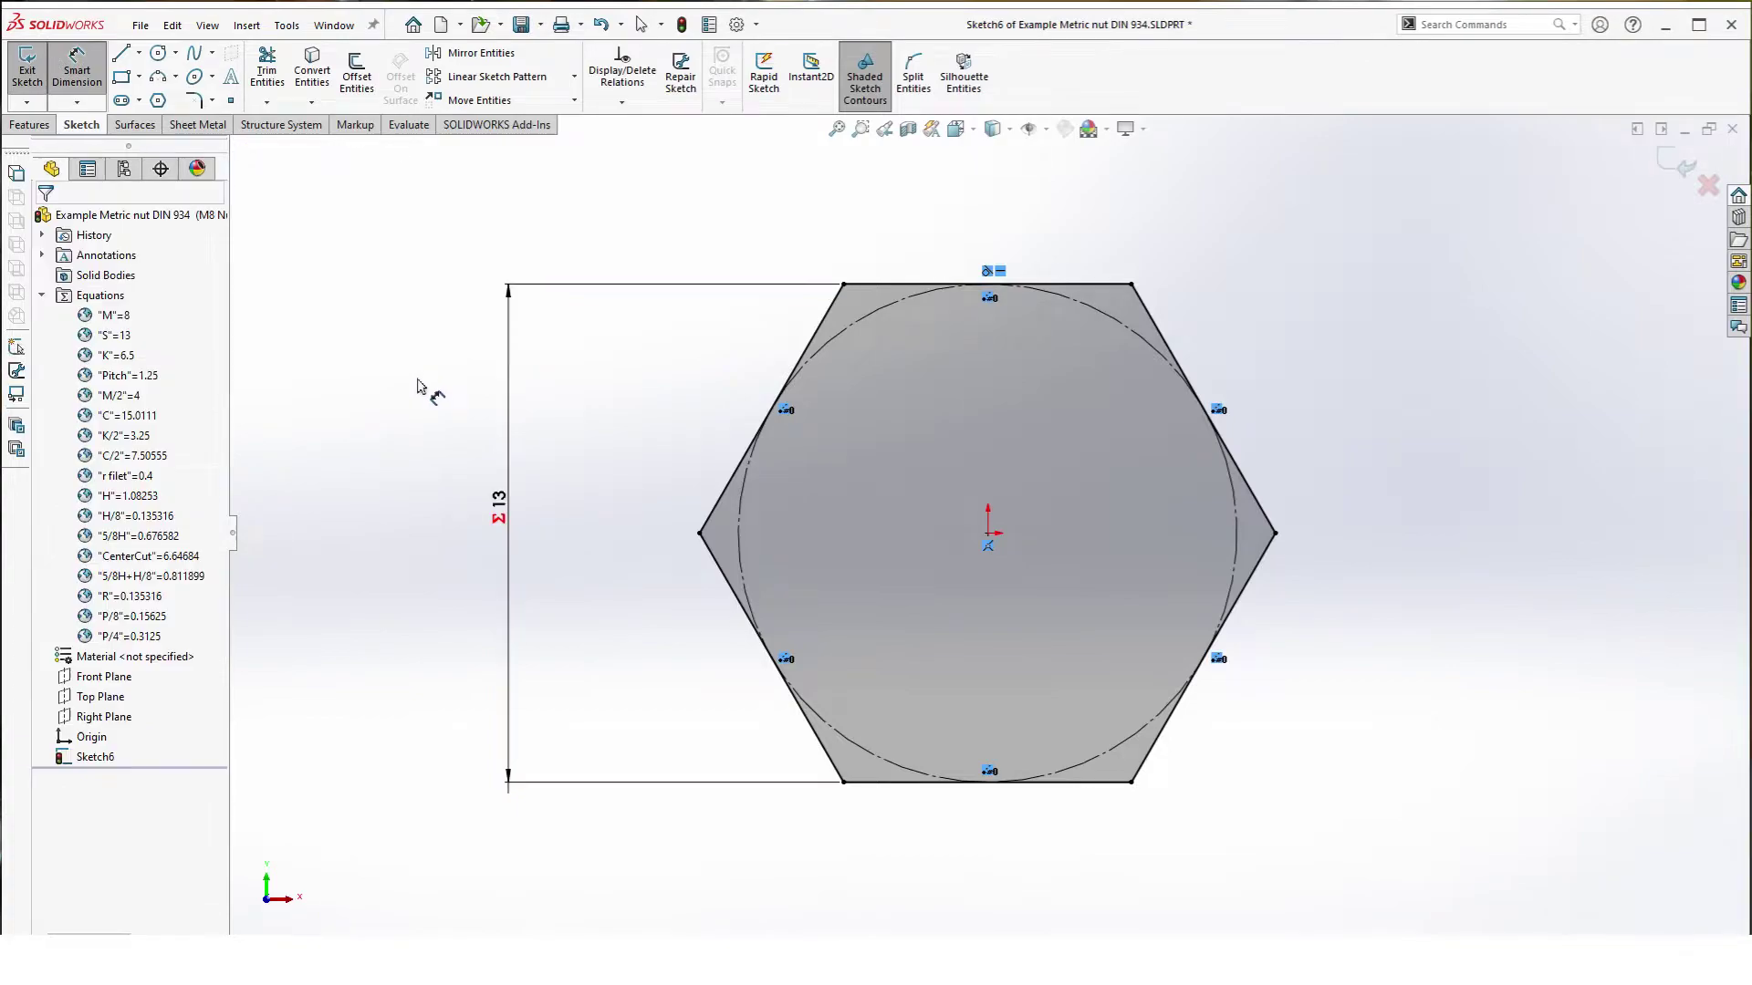
# Step: Draw a circle centred on the hexagon's origin
pyautogui.press('Escape')
pyautogui.press('Escape')
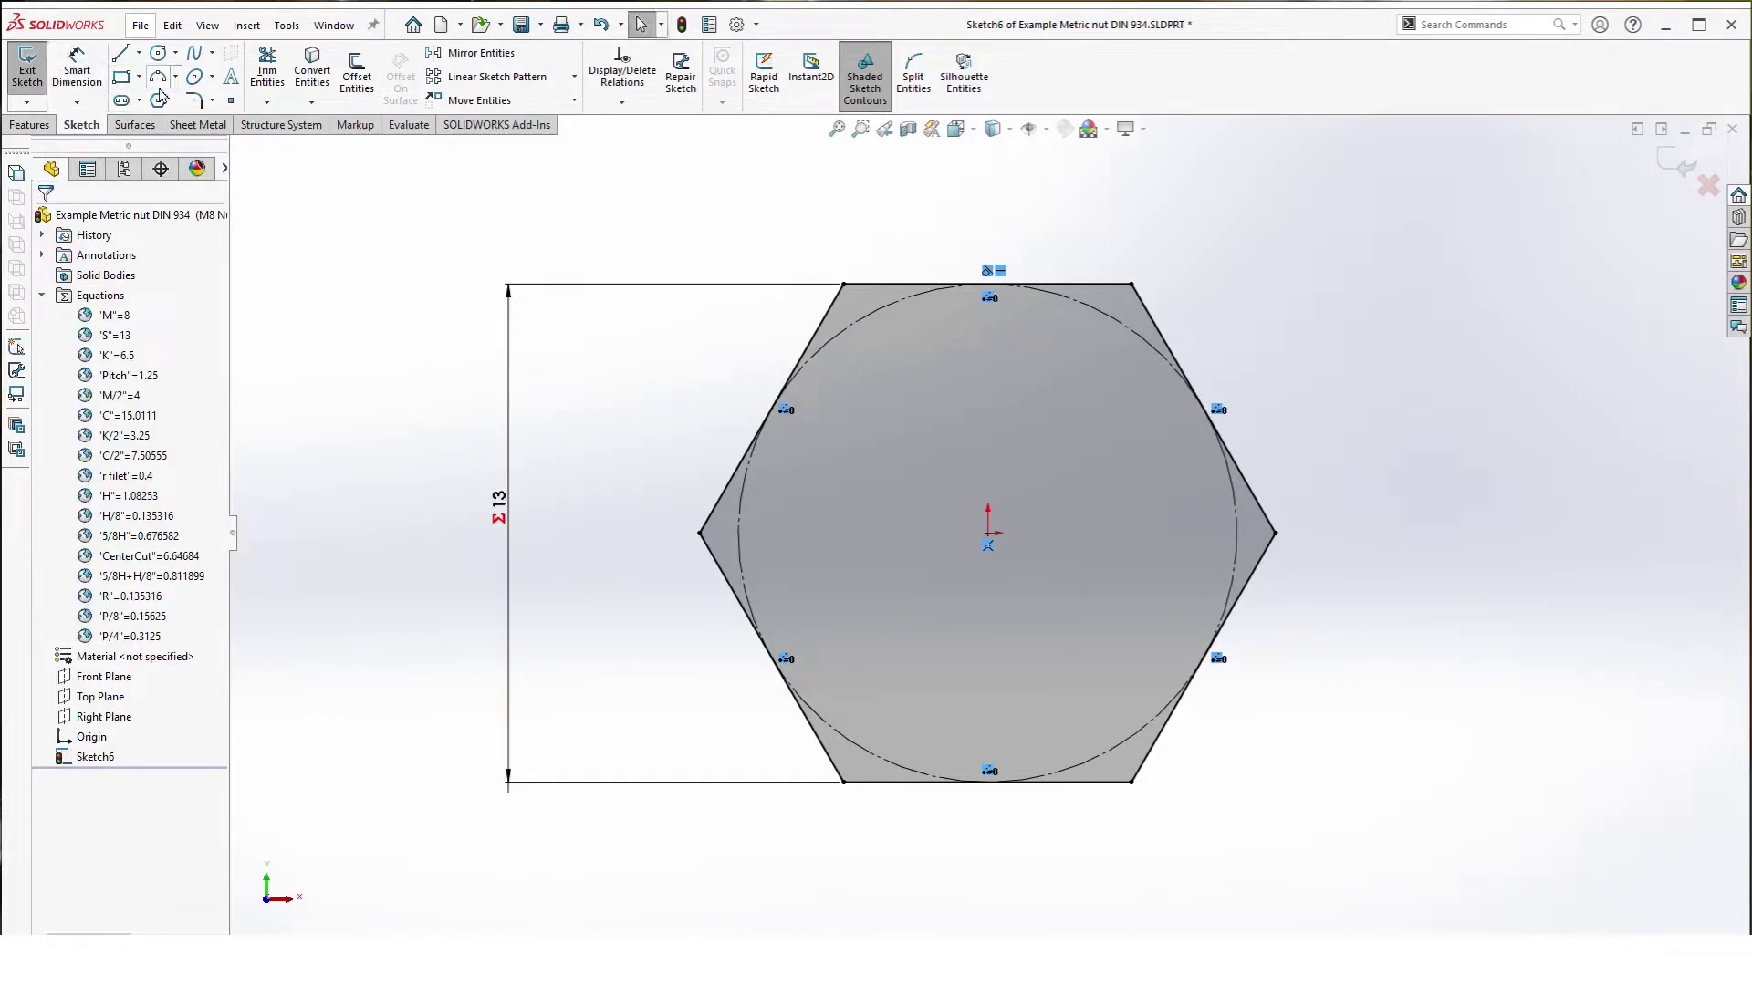
pyautogui.click(158, 52)
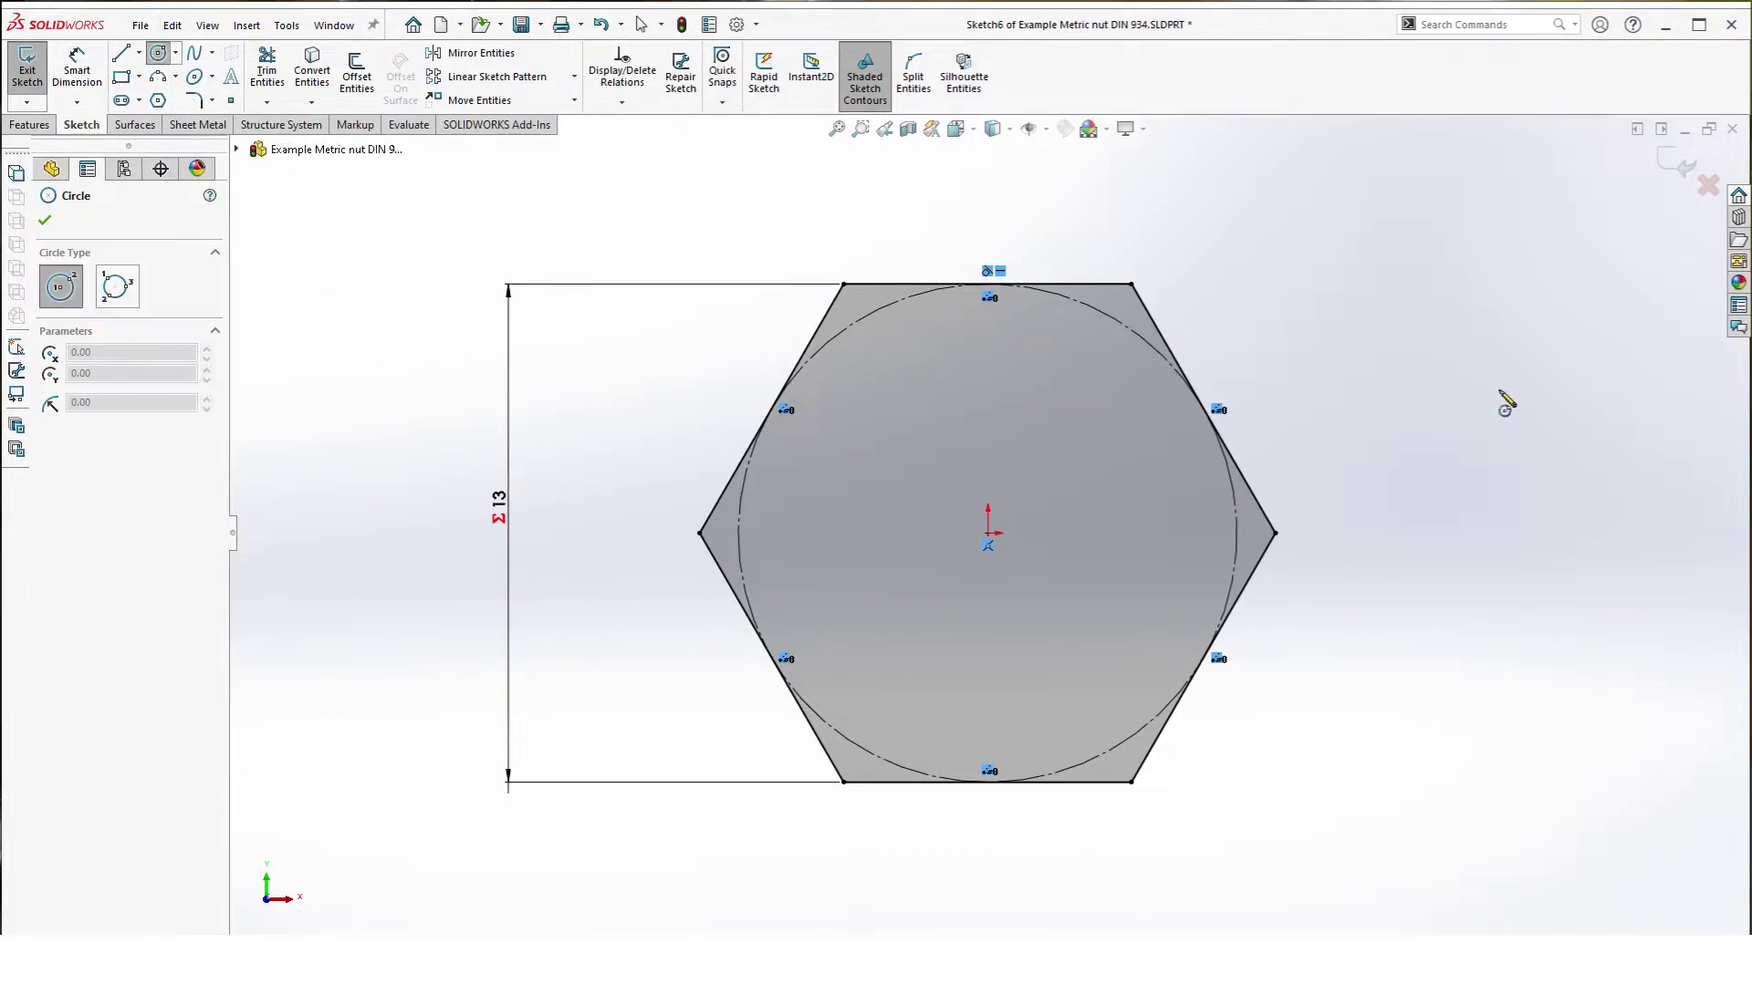
pyautogui.click(988, 534)
pyautogui.click(1038, 399)
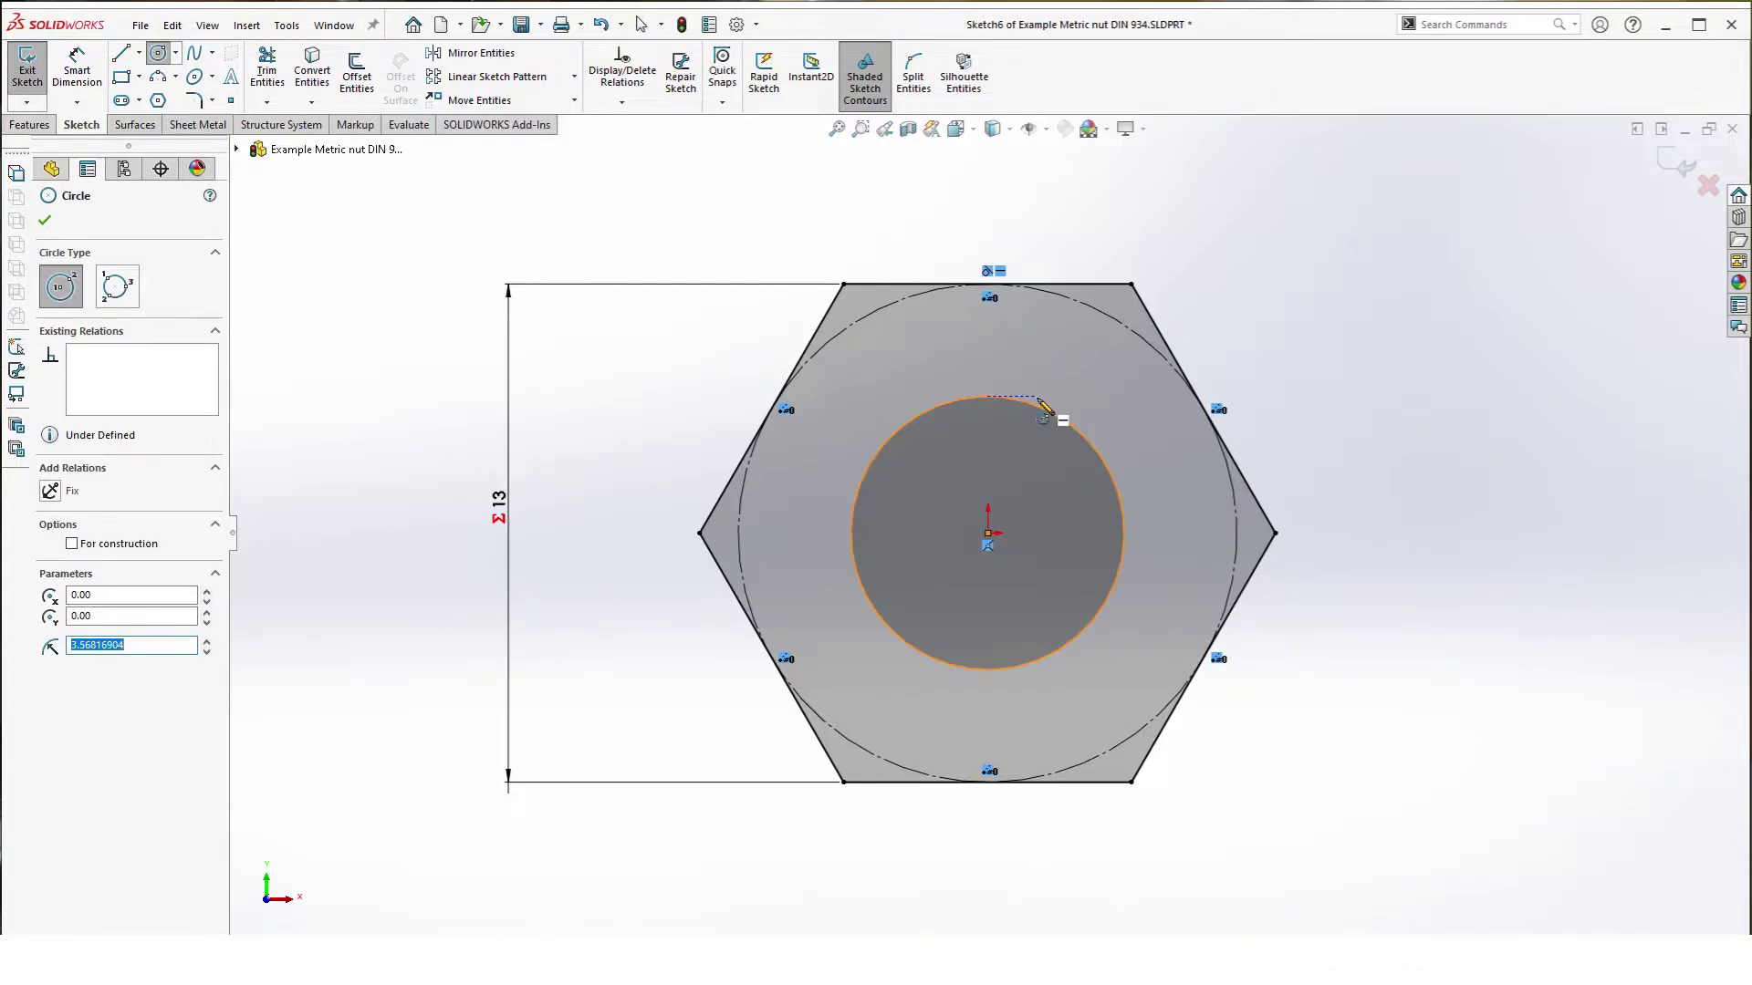
pyautogui.press('Escape')
# Step: Dimension the circle's diameter as ="CenterCut", giving 6.65 mm
pyautogui.press('d')
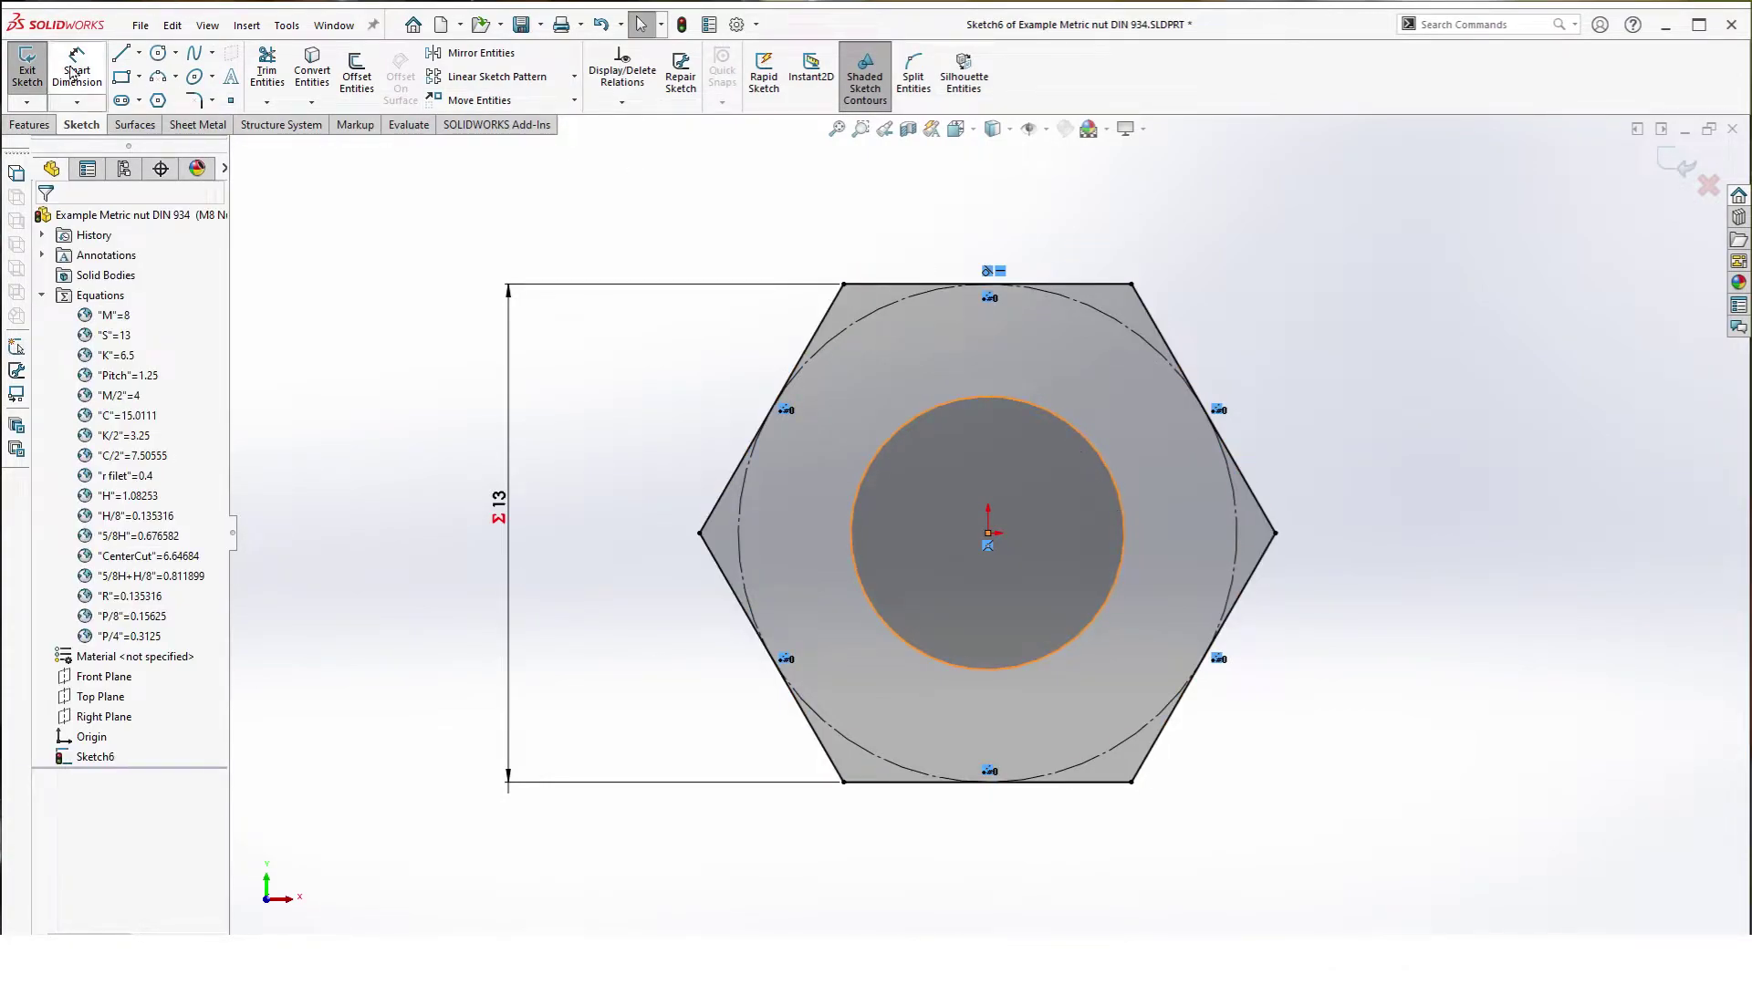
pyautogui.click(855, 551)
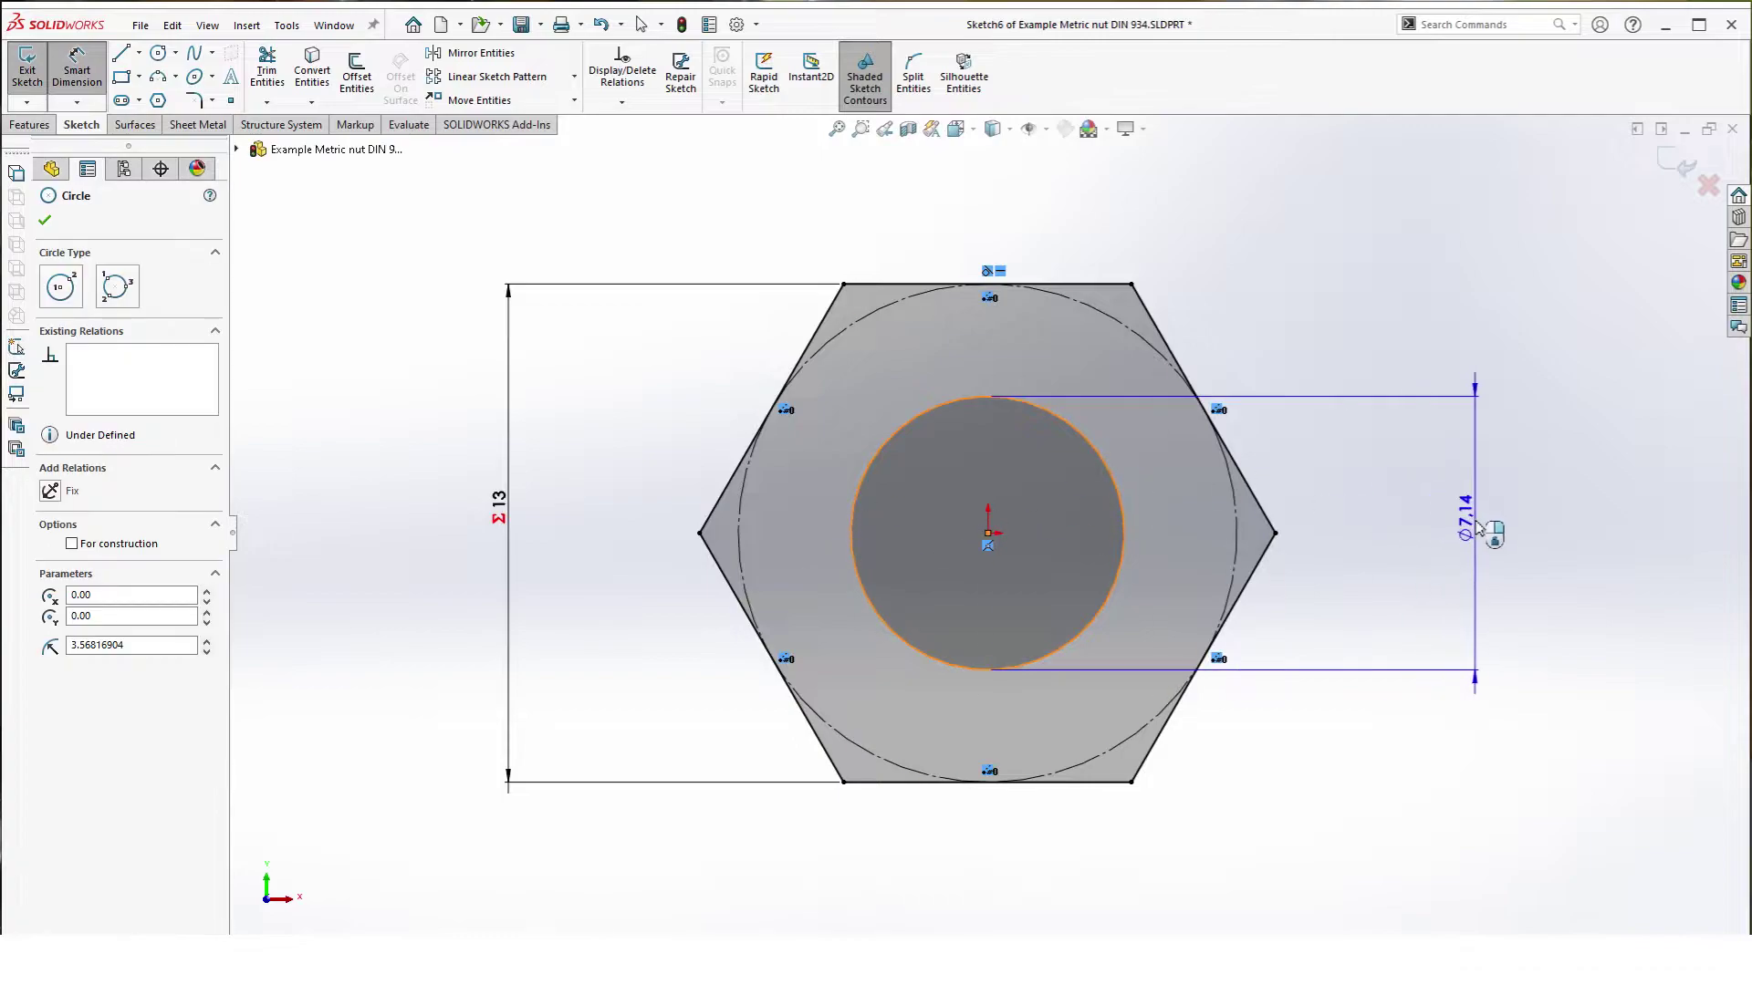
pyautogui.click(1476, 510)
pyautogui.write('=')
pyautogui.moveTo(1483, 568)
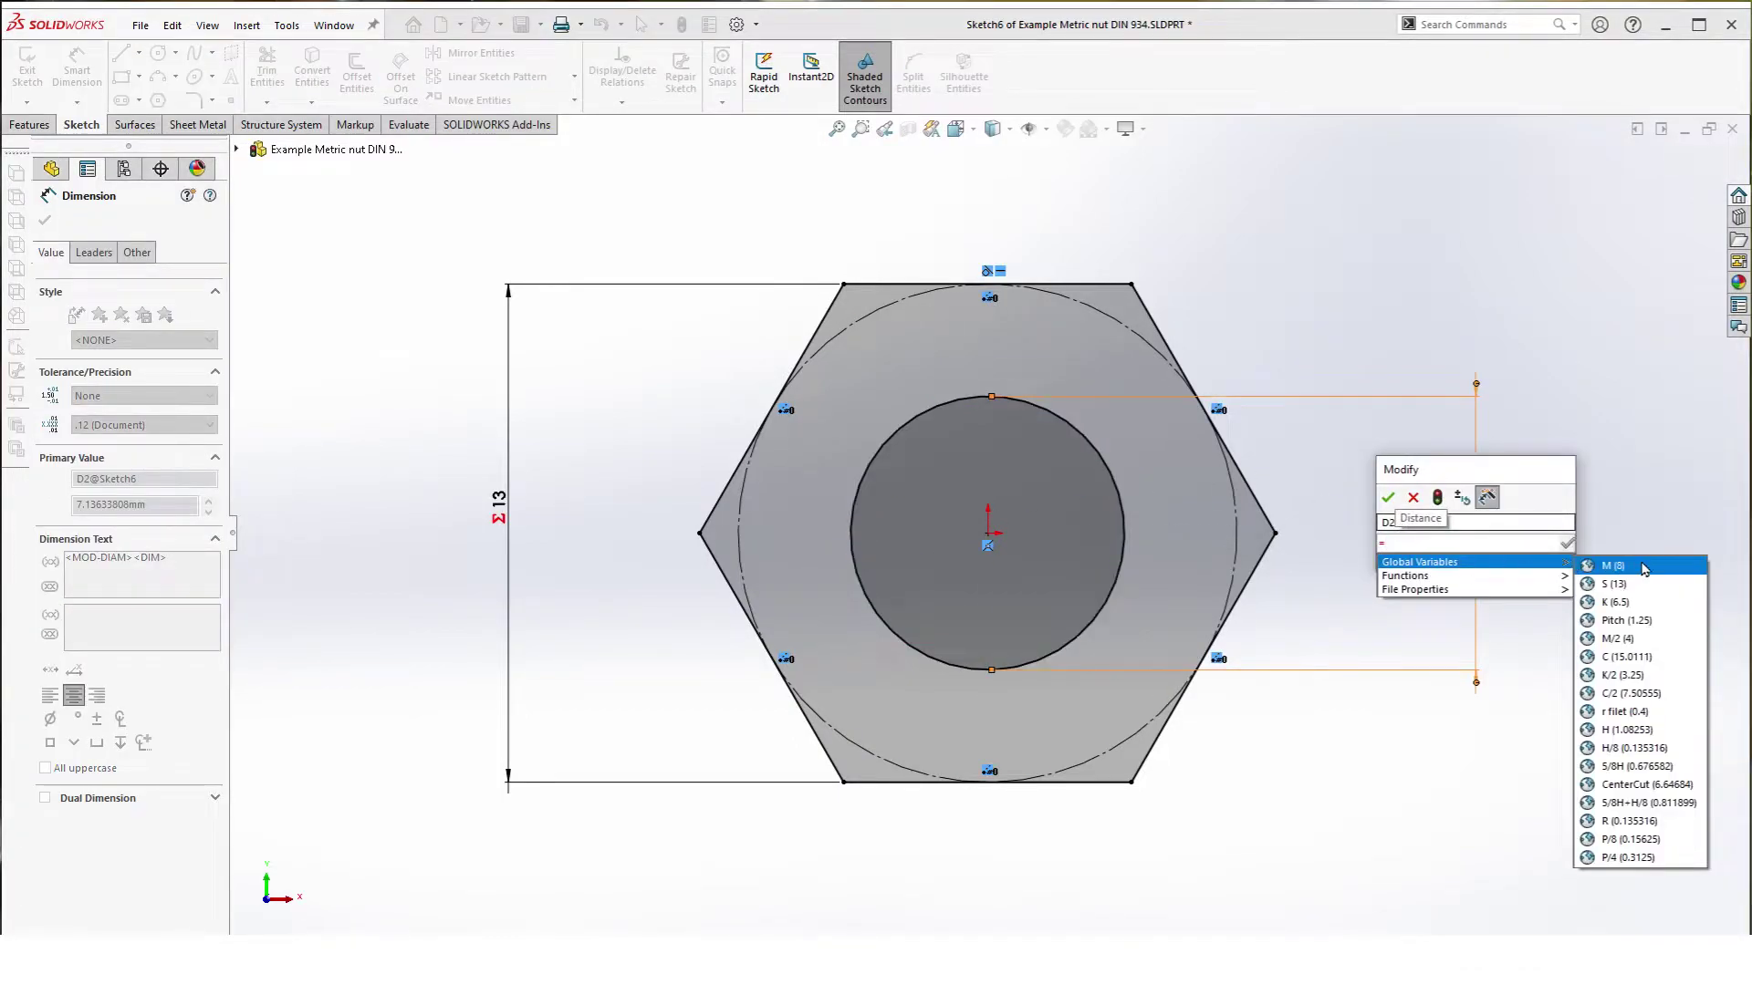
pyautogui.click(1608, 786)
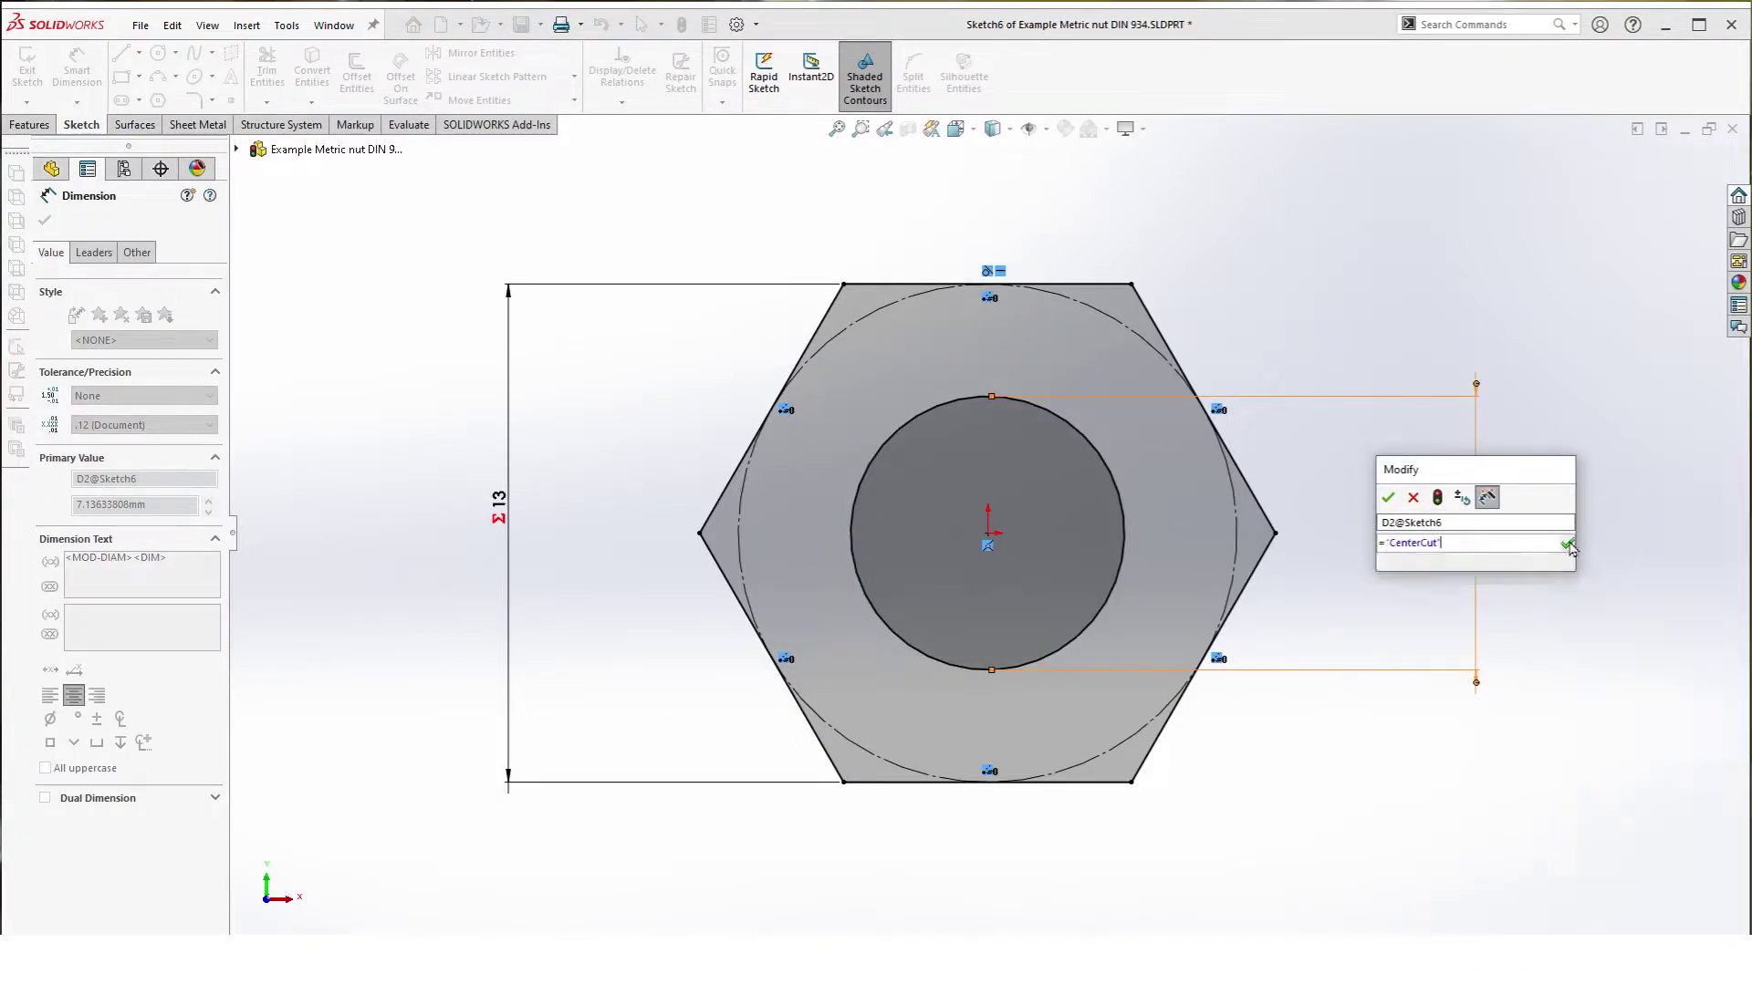
pyautogui.click(1569, 543)
pyautogui.click(1386, 498)
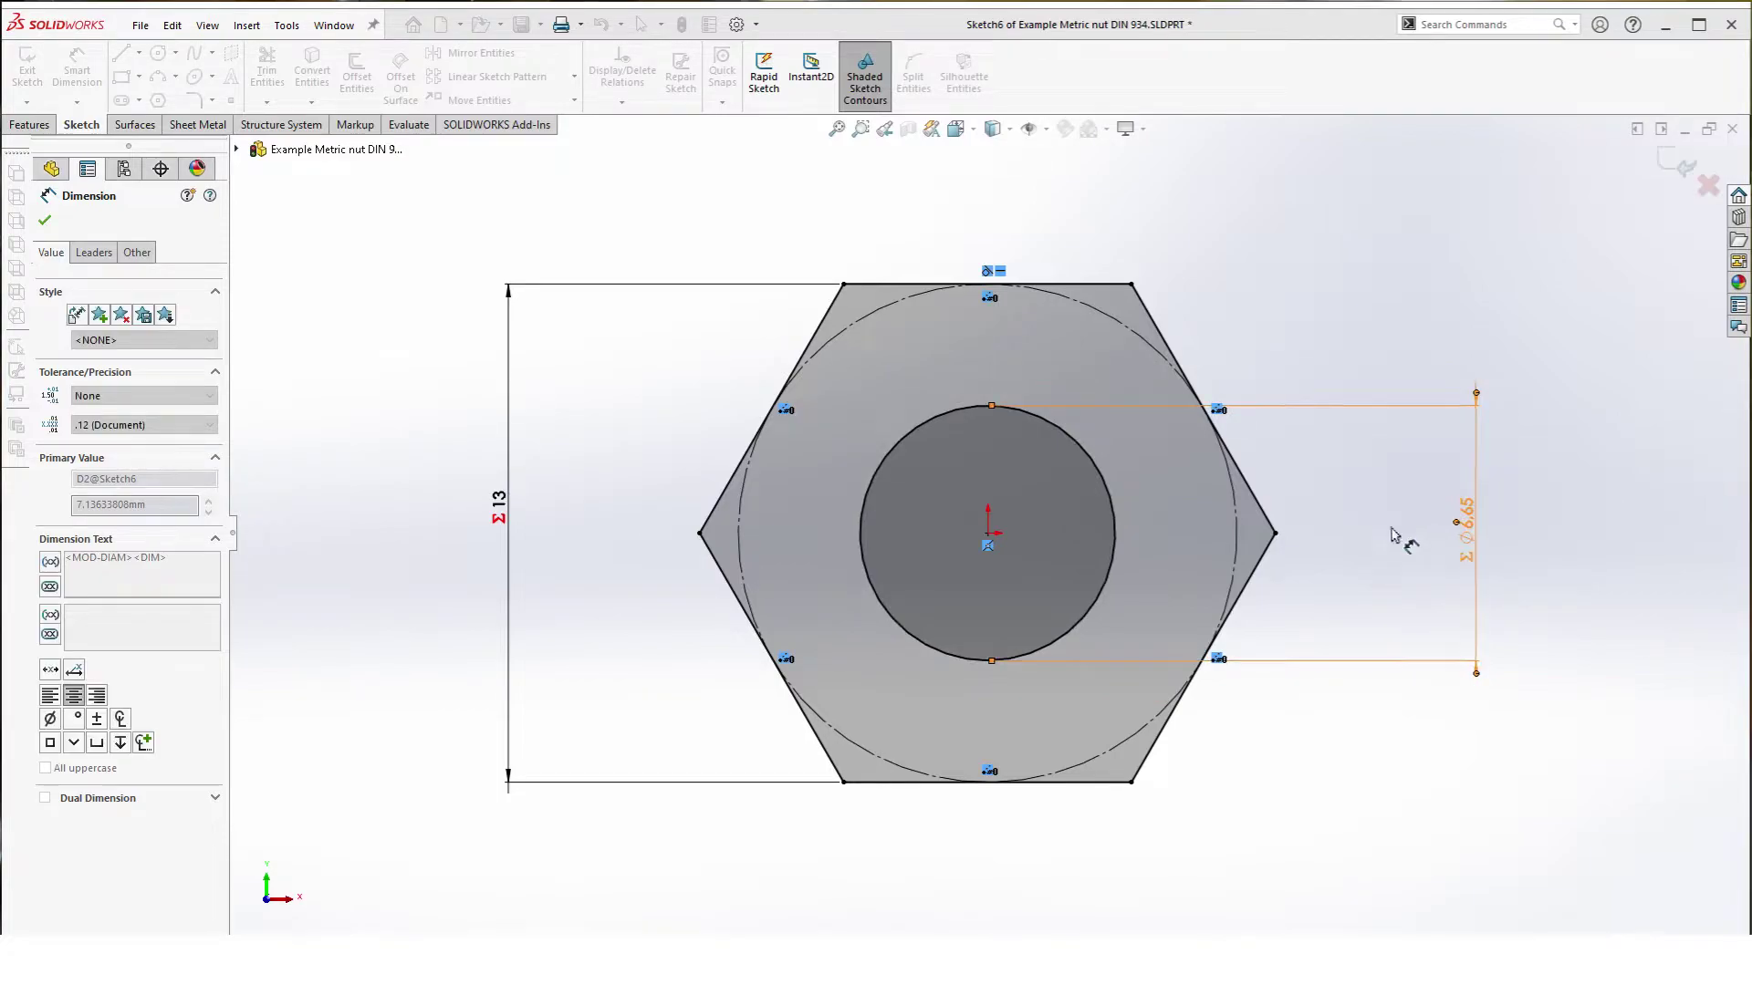
# Step: Extrude the hexagon sketch with both Direction 1 and Direction 2 depths set to ="K/2"
pyautogui.click(1683, 173)
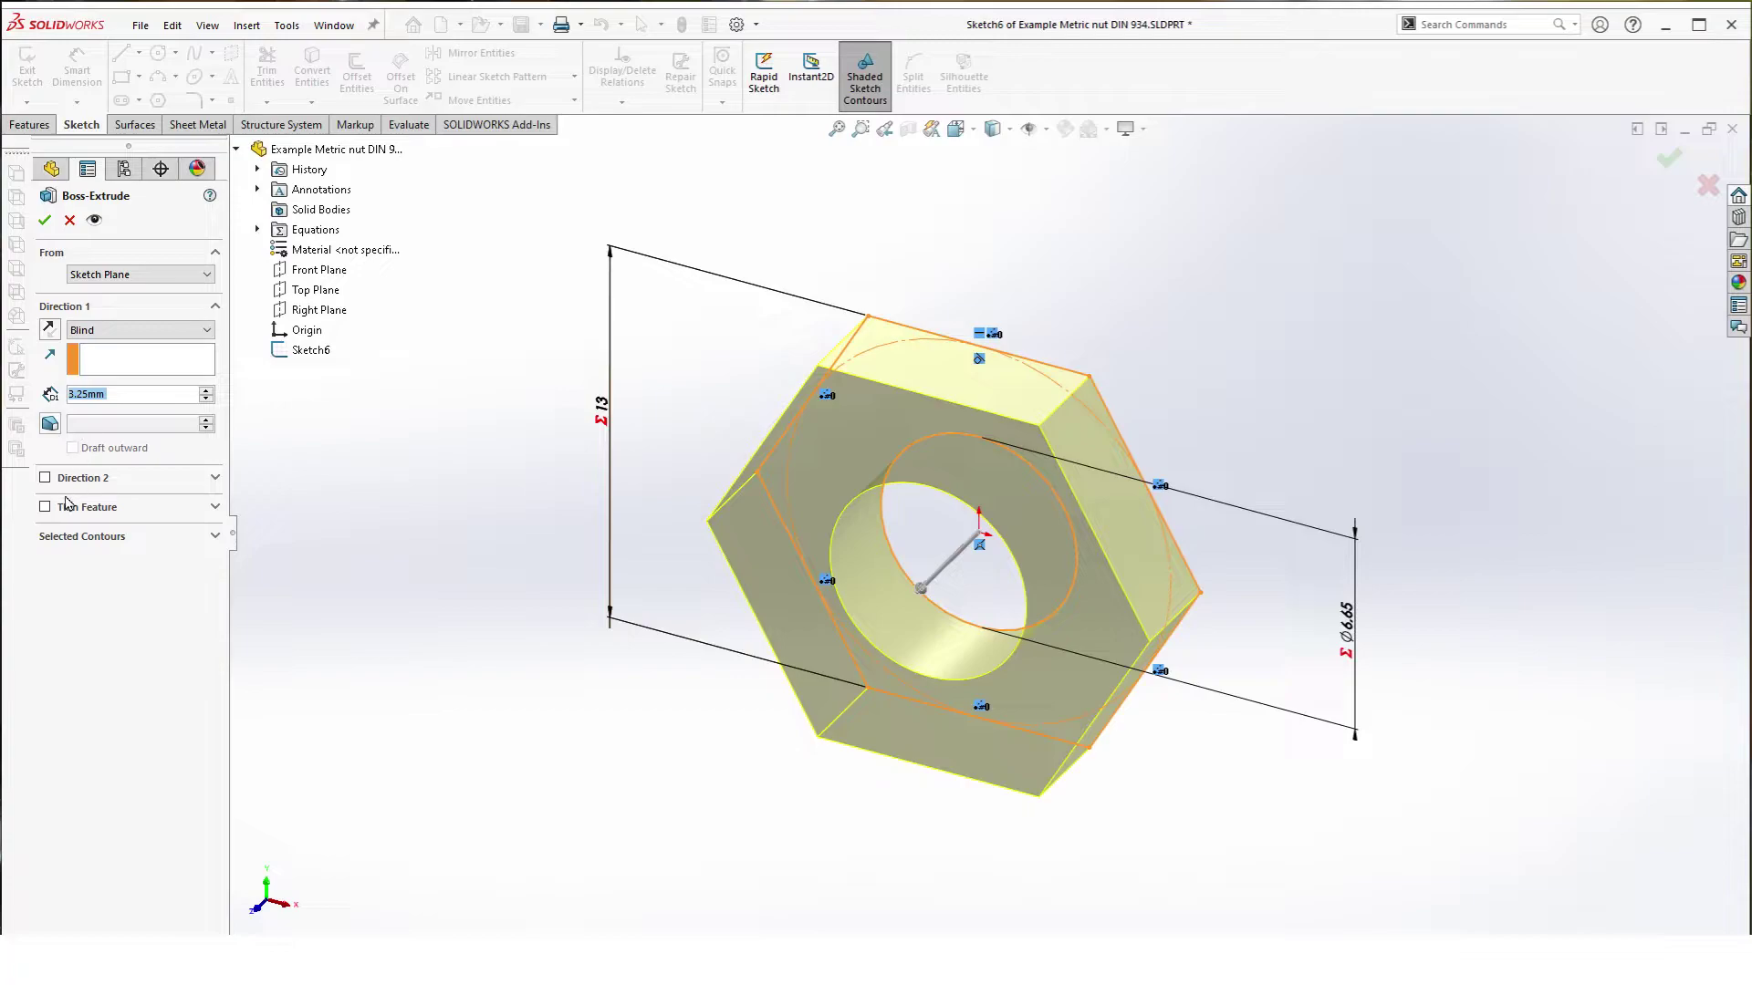
pyautogui.click(45, 479)
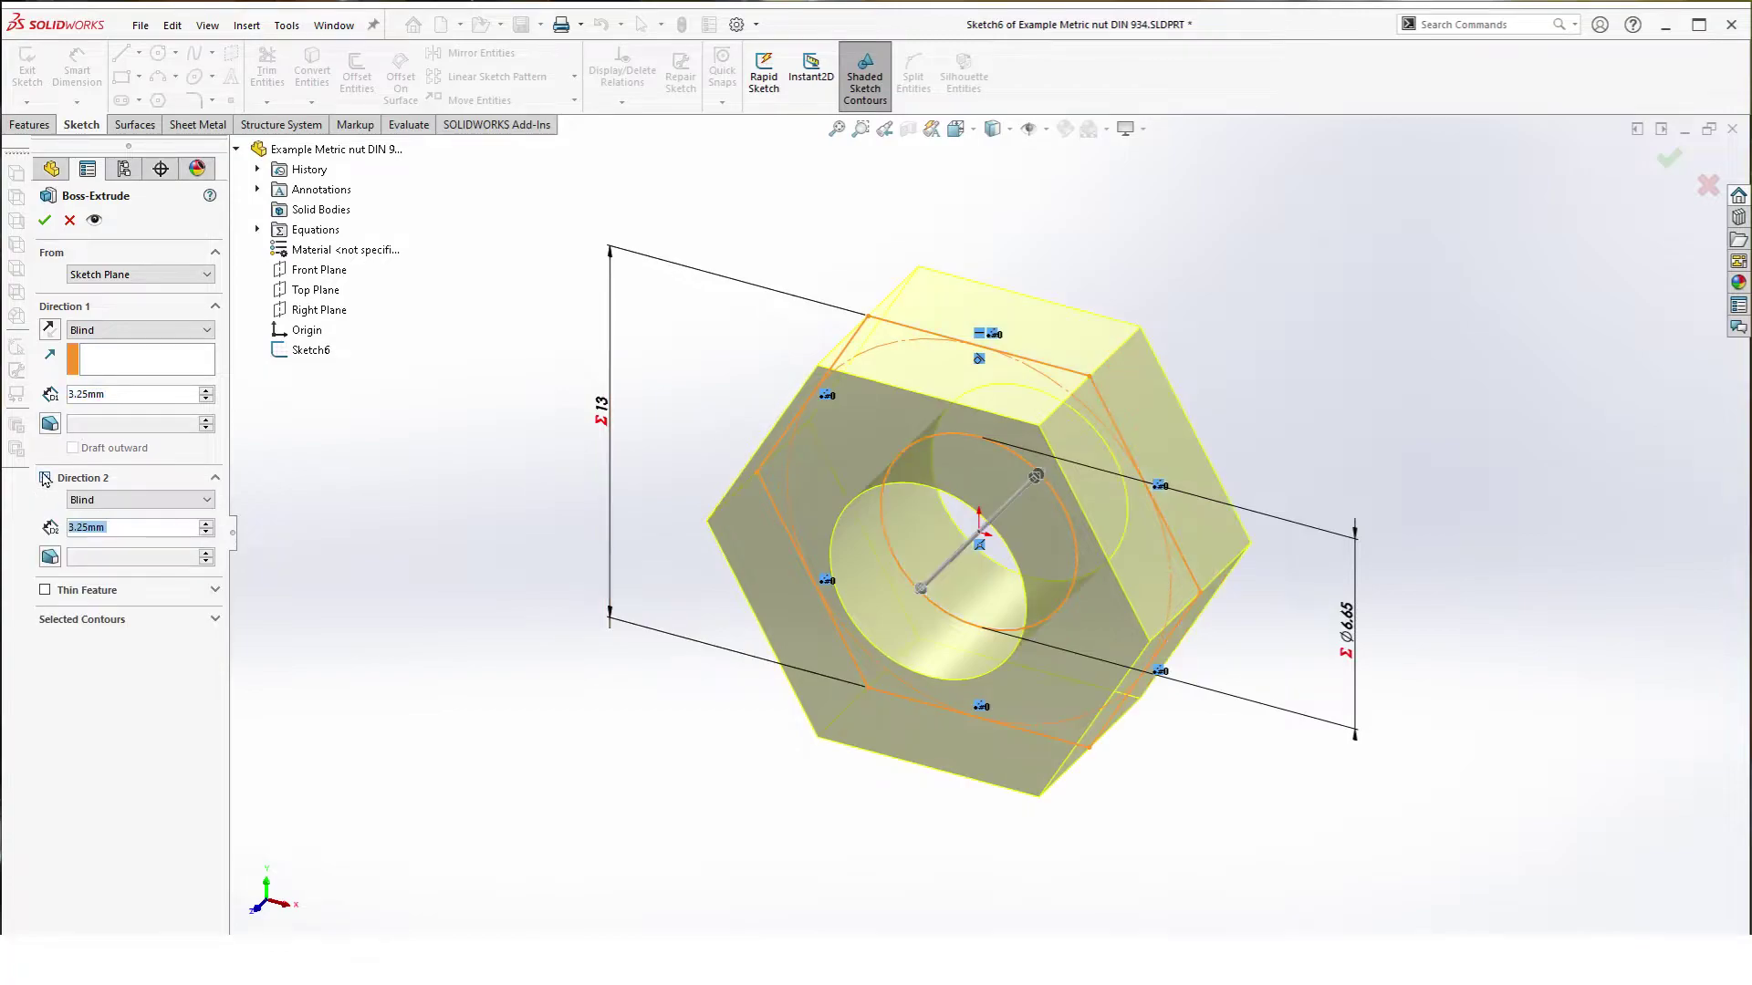
pyautogui.click(125, 394)
pyautogui.write('=')
pyautogui.moveTo(137, 413)
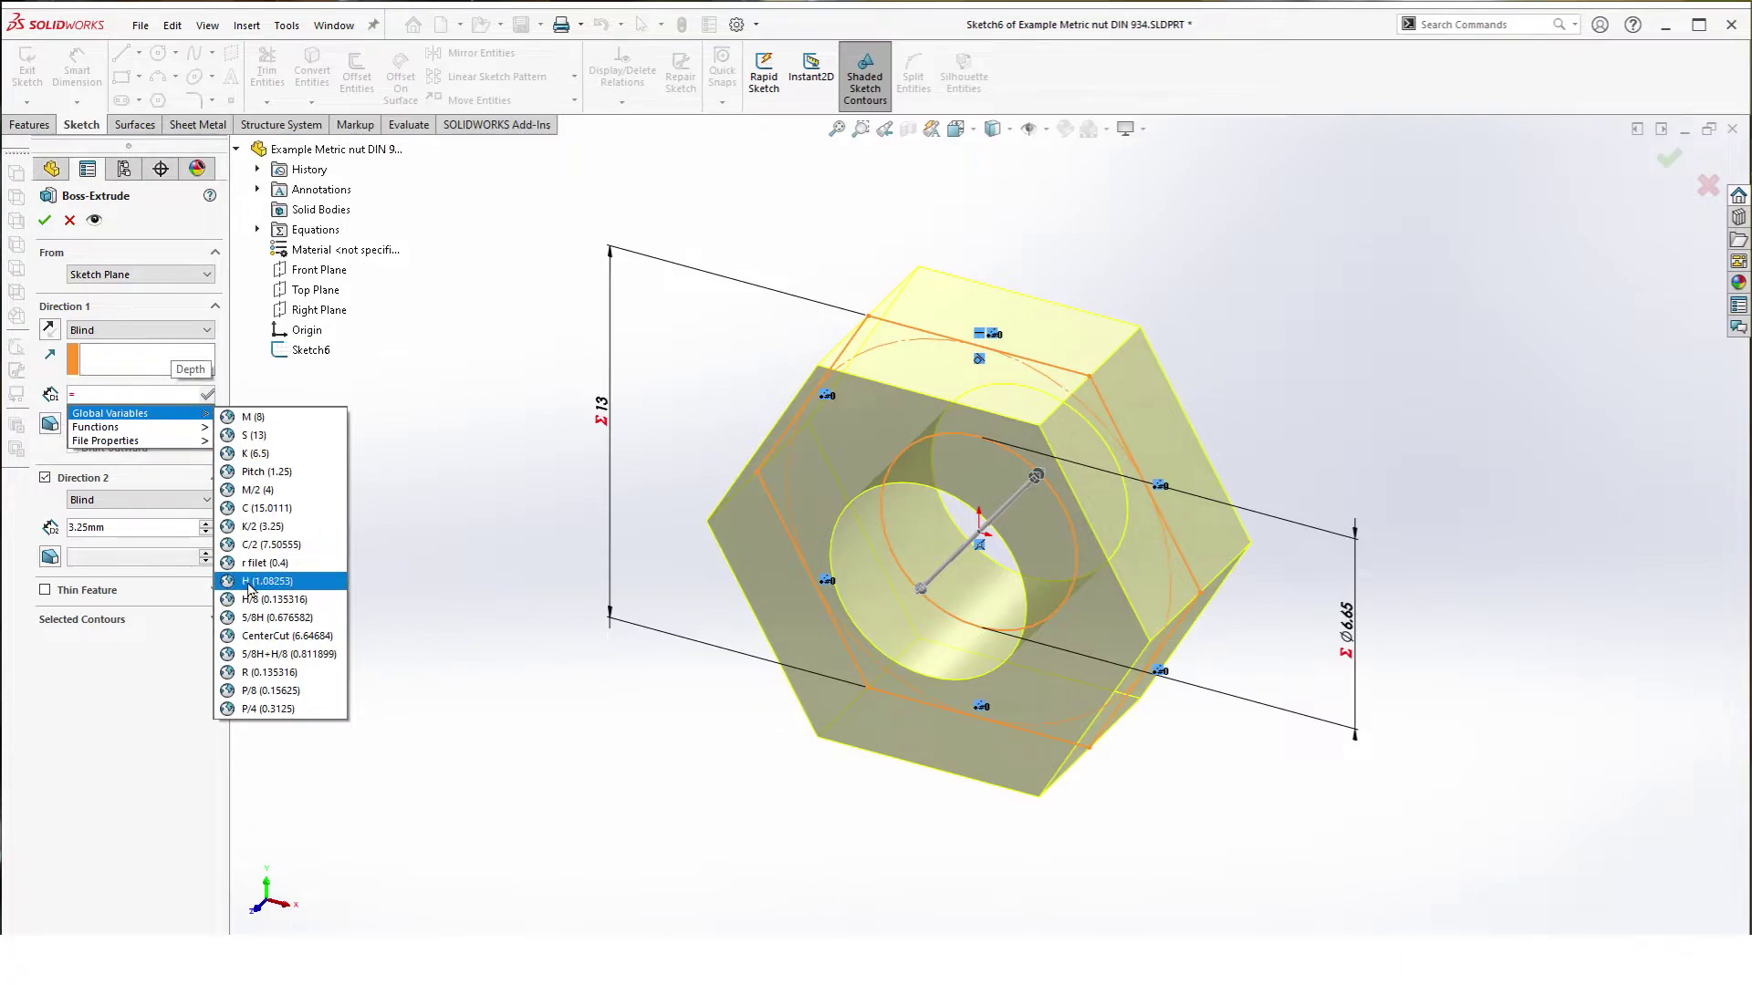
pyautogui.click(260, 526)
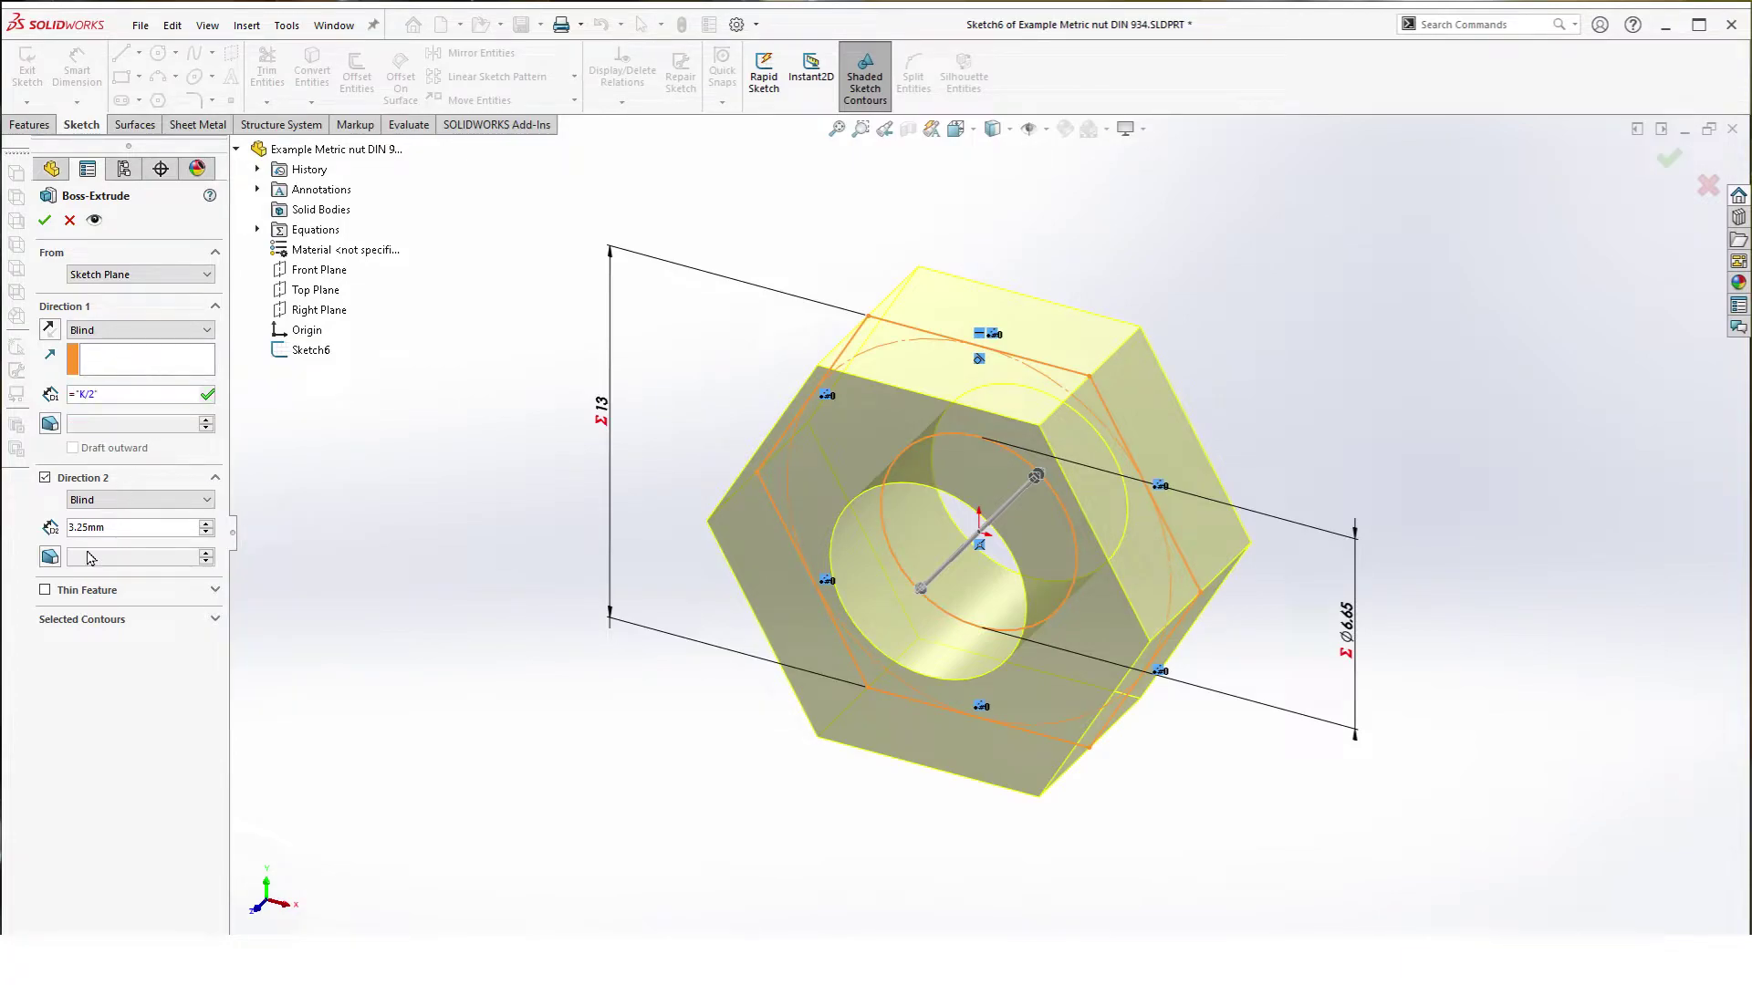
pyautogui.click(113, 529)
pyautogui.doubleClick(113, 529)
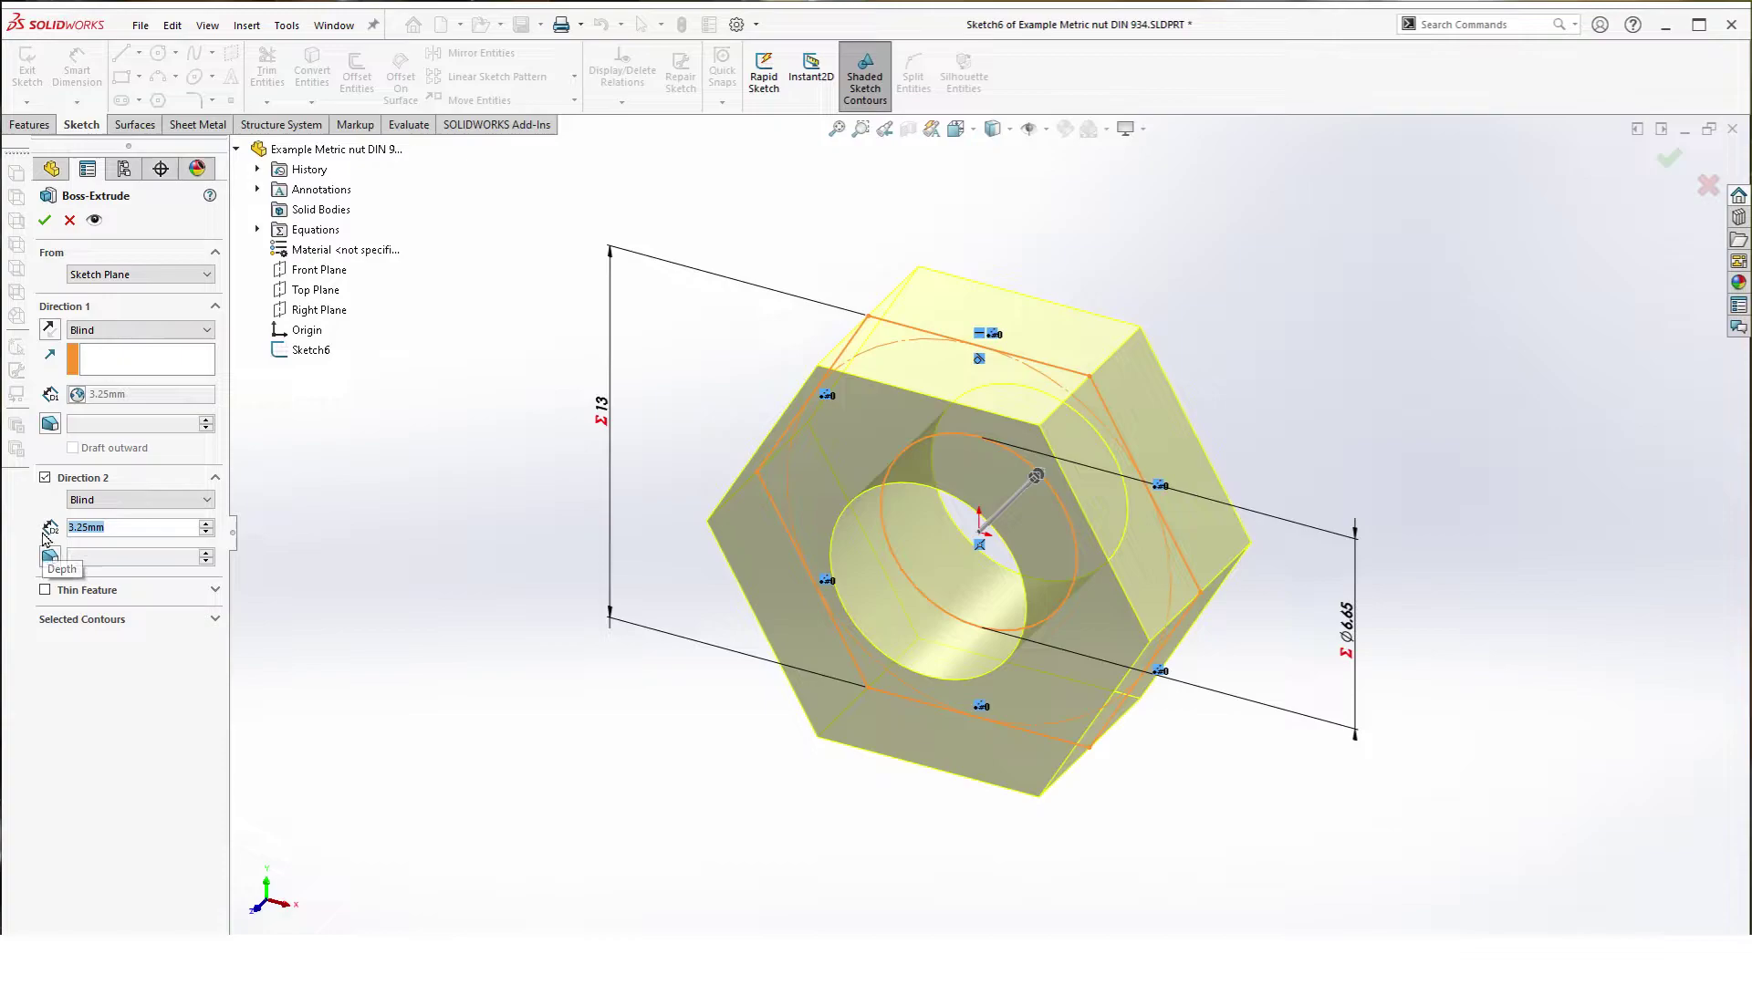
pyautogui.write('=')
pyautogui.moveTo(180, 553)
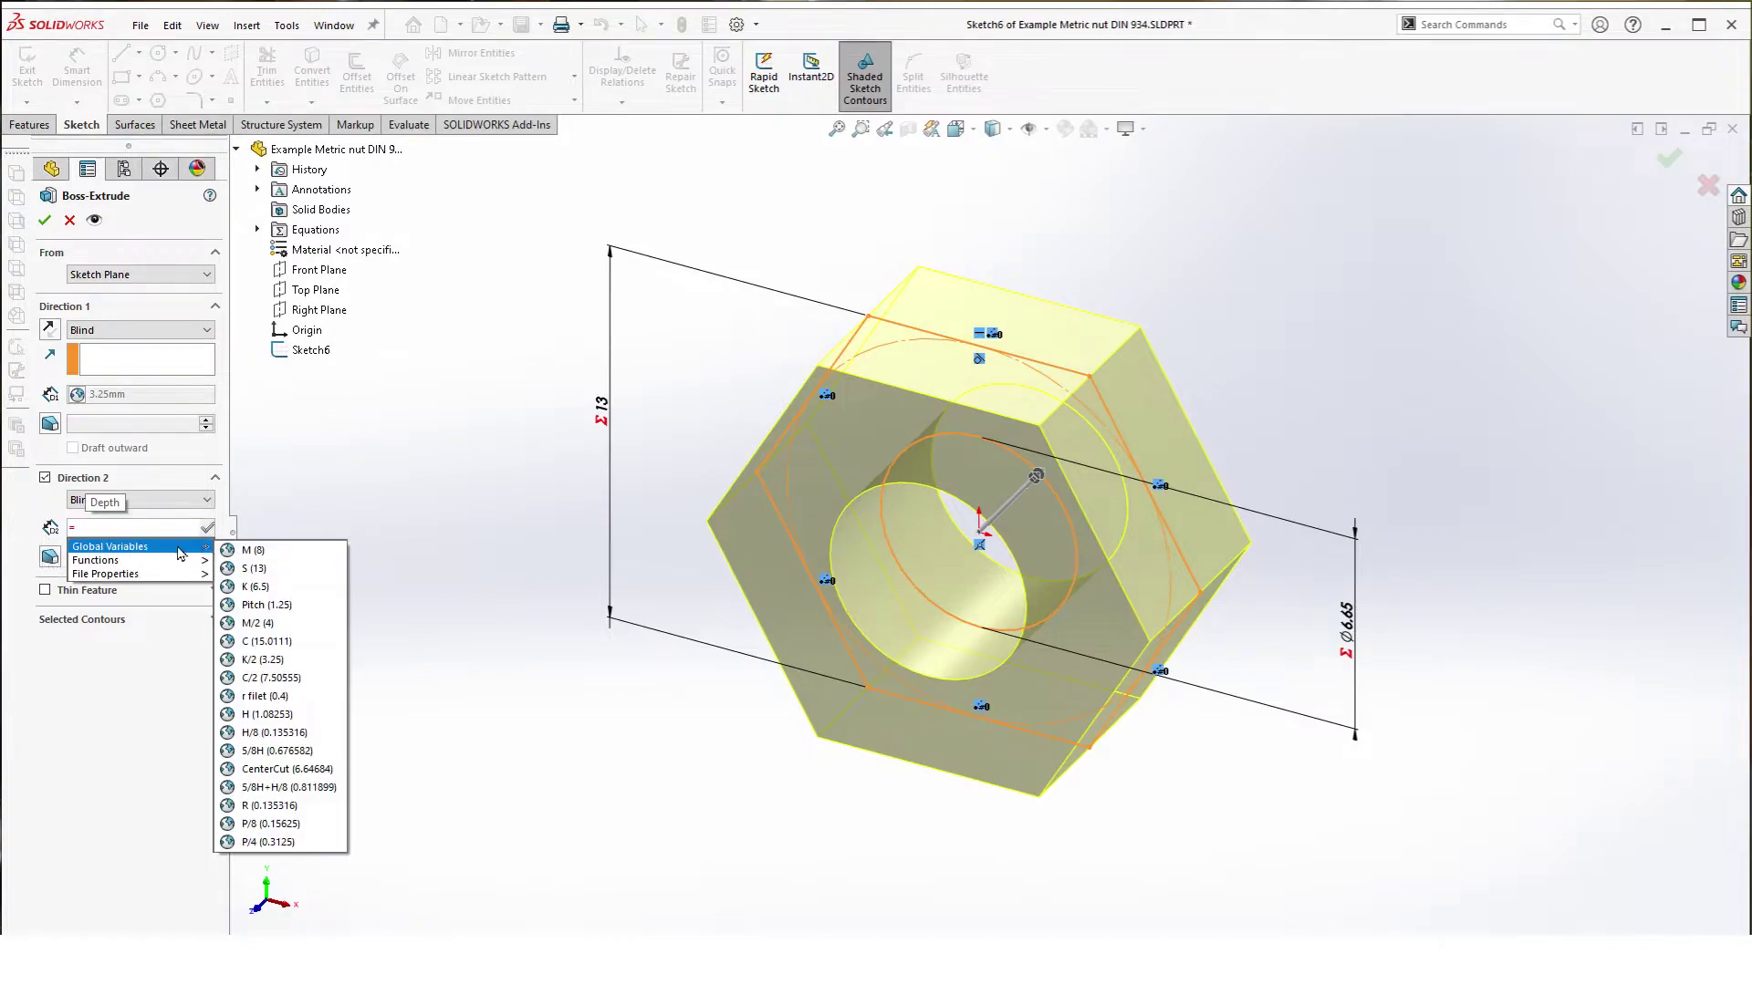
pyautogui.click(267, 660)
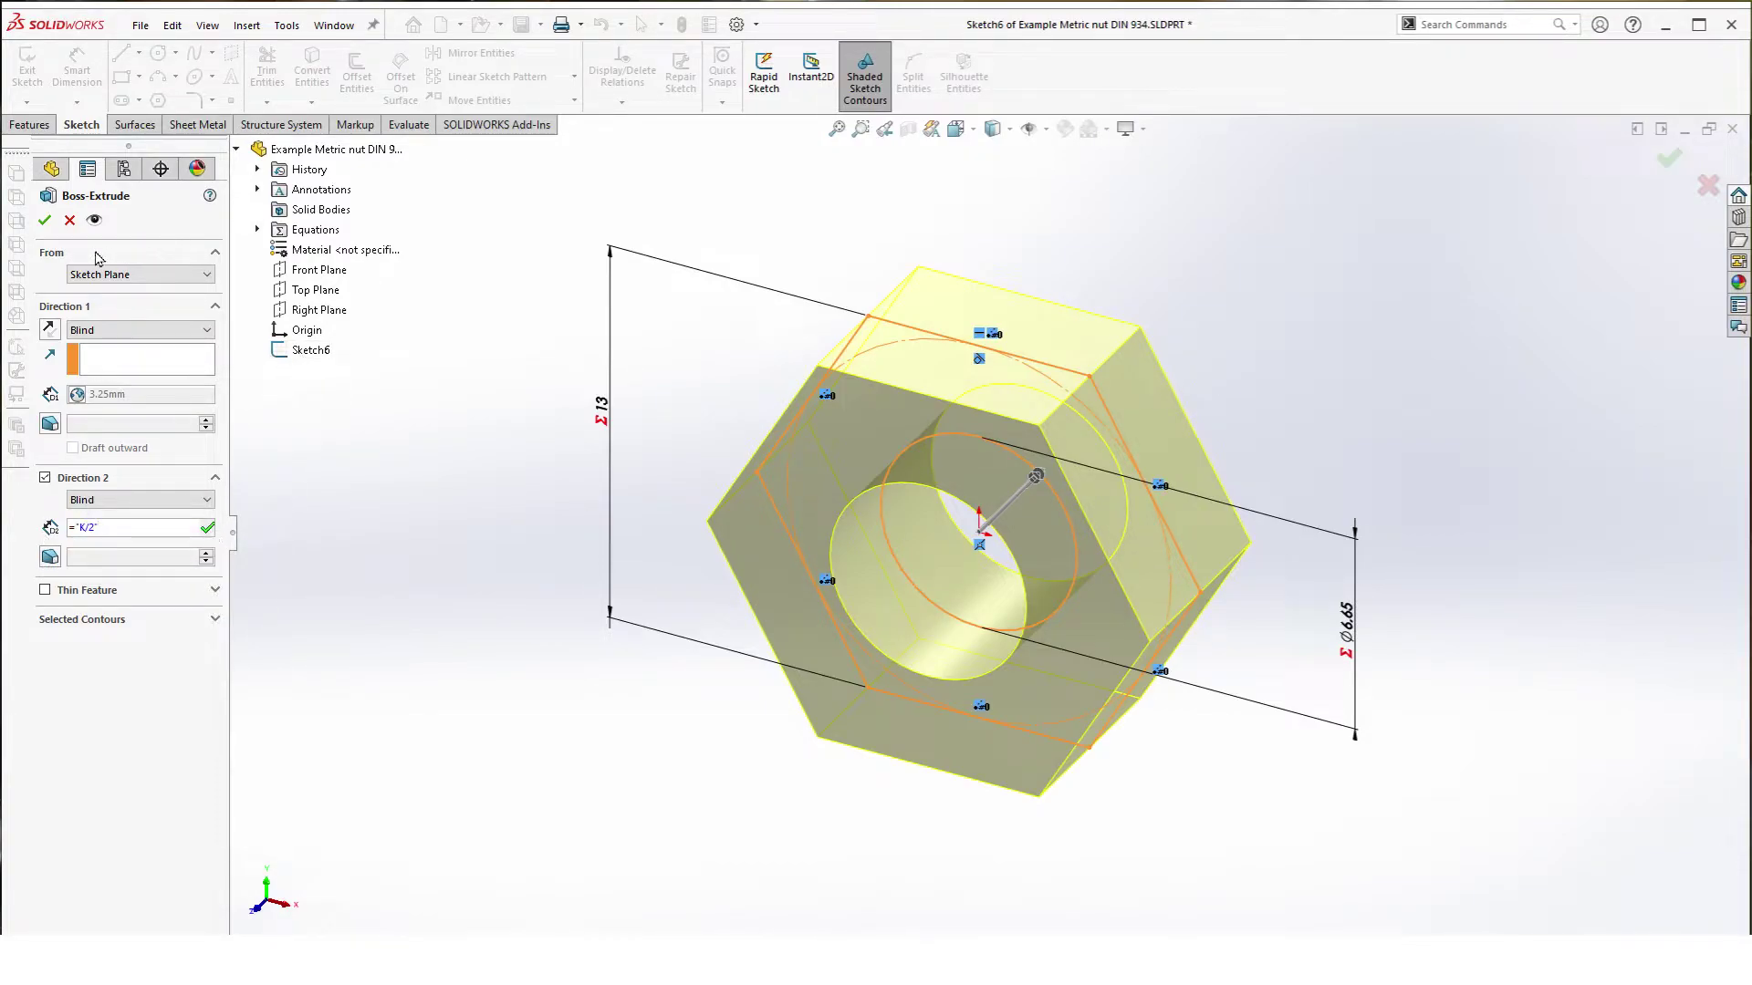
pyautogui.click(43, 225)
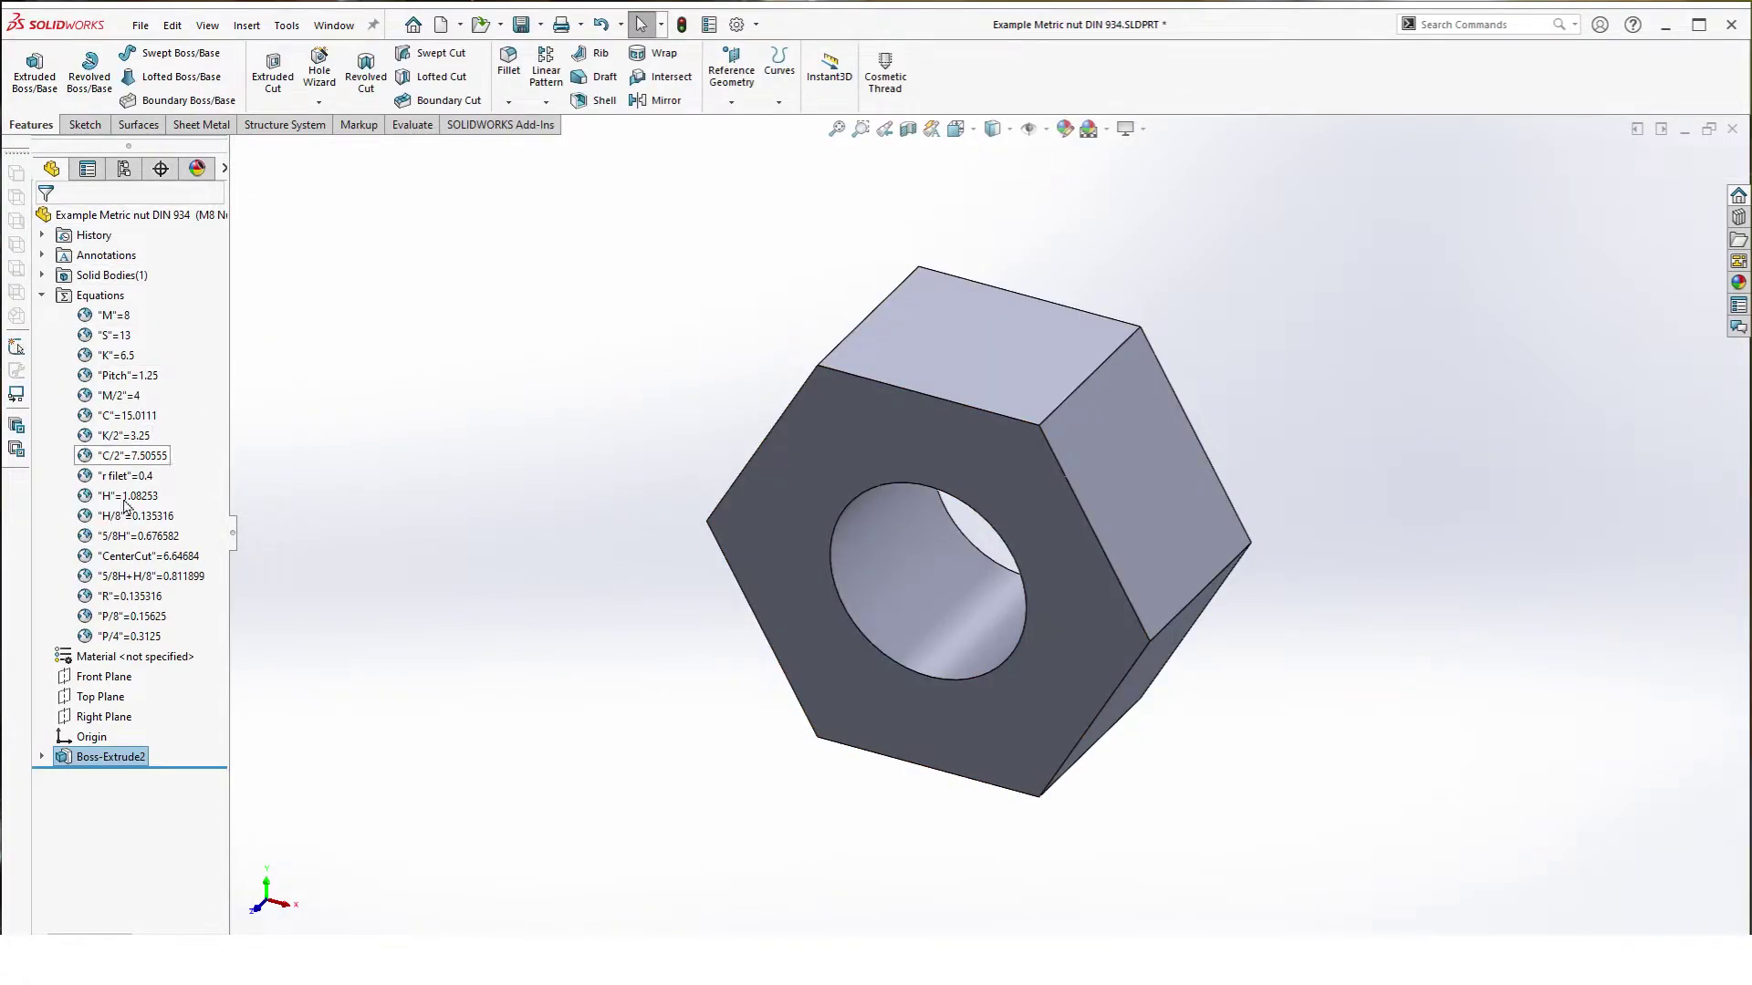
# Step: Select the Right and Front Planes, orbit the nut, then return to isometric view
pyautogui.click(95, 721)
pyautogui.click(102, 676)
pyautogui.moveTo(609, 602); pyautogui.dragTo(559, 559, button='middle')
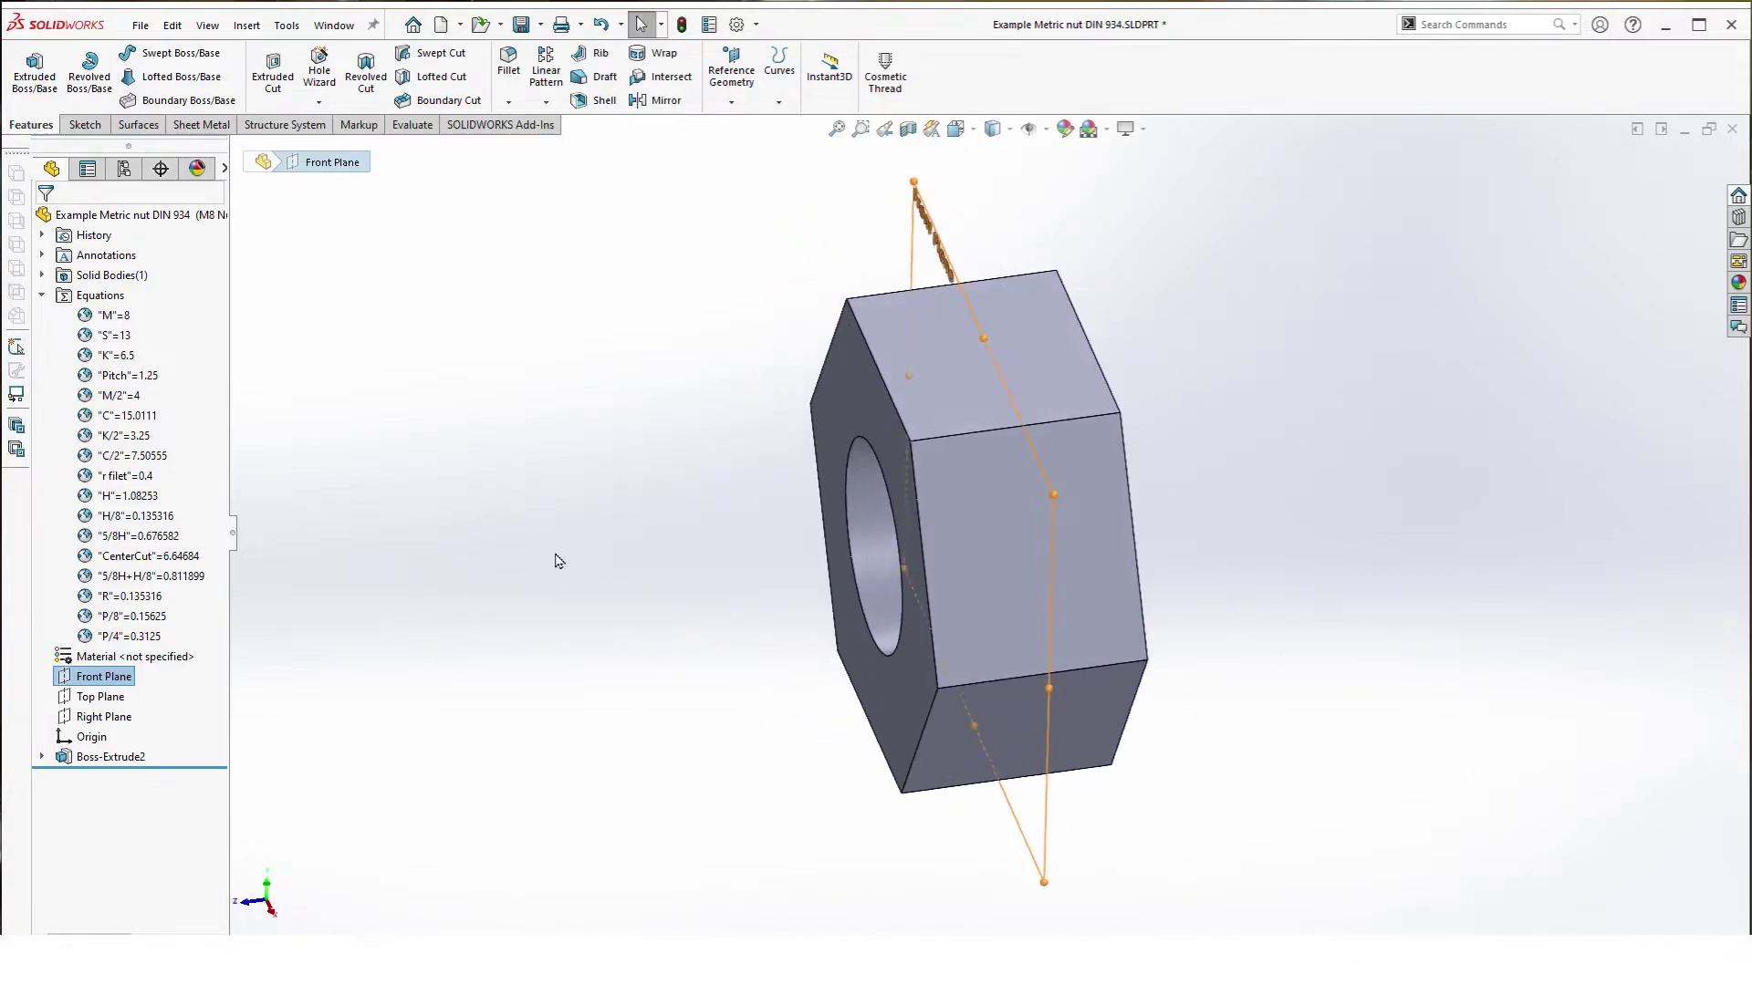
pyautogui.click(553, 557)
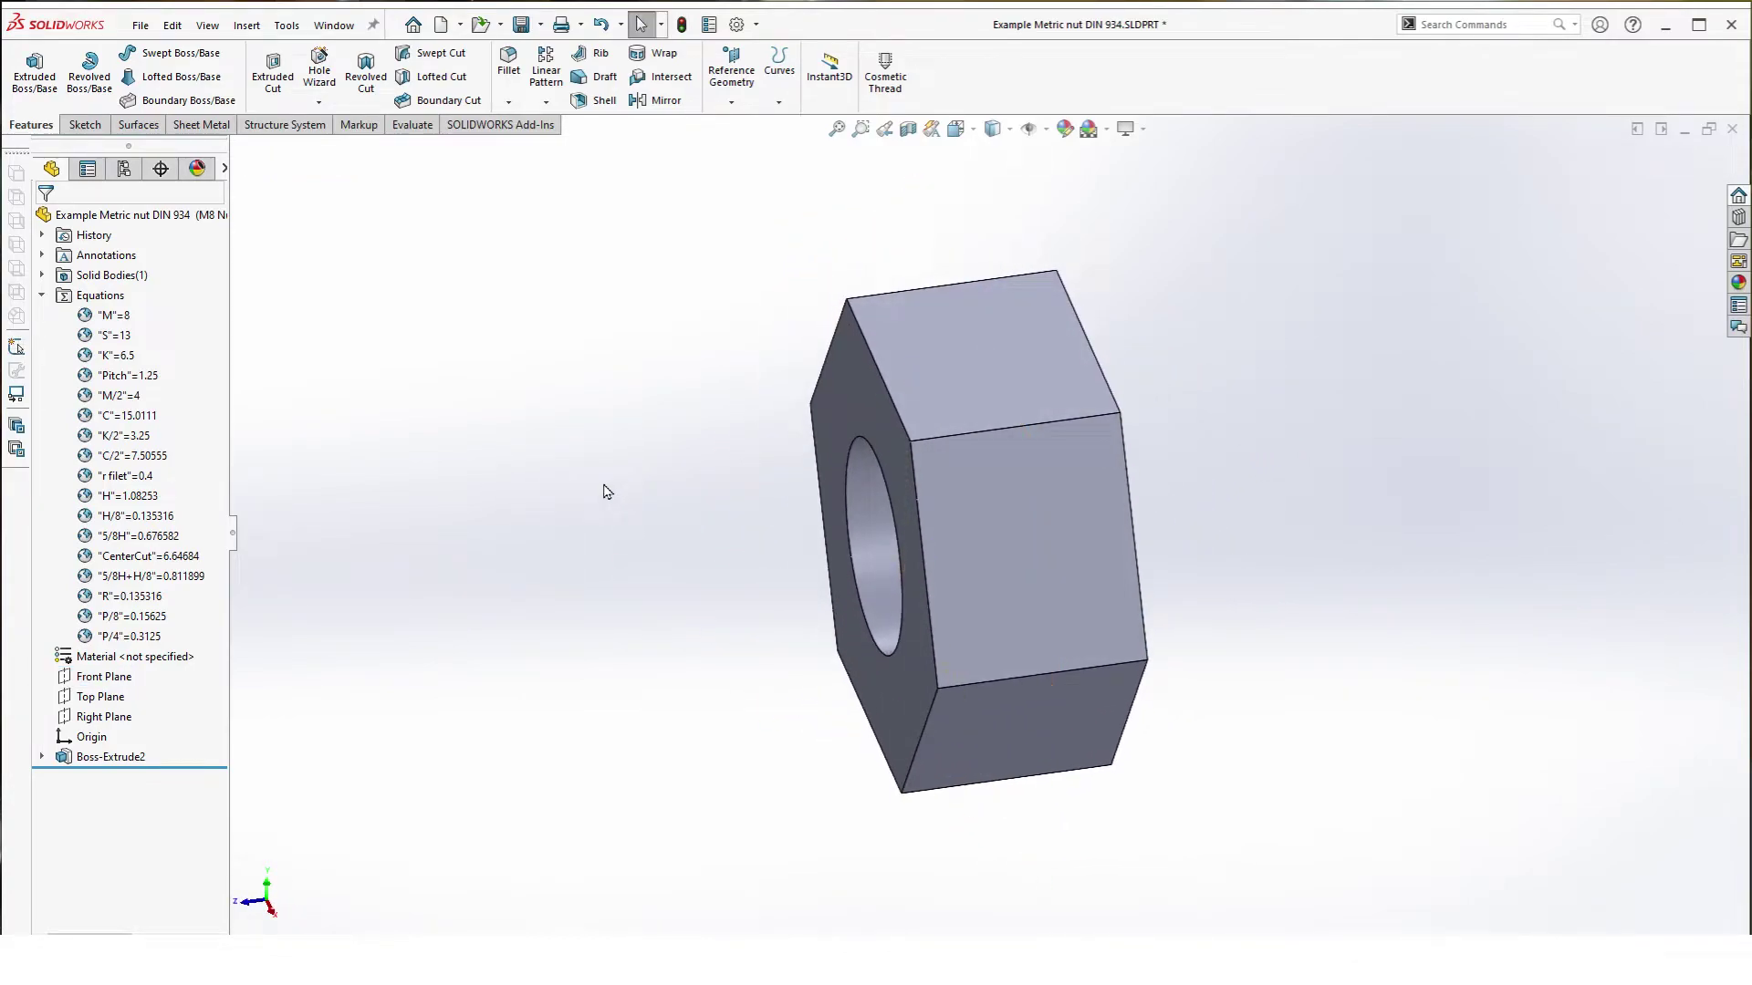
pyautogui.hotkey('ctrl', '7')
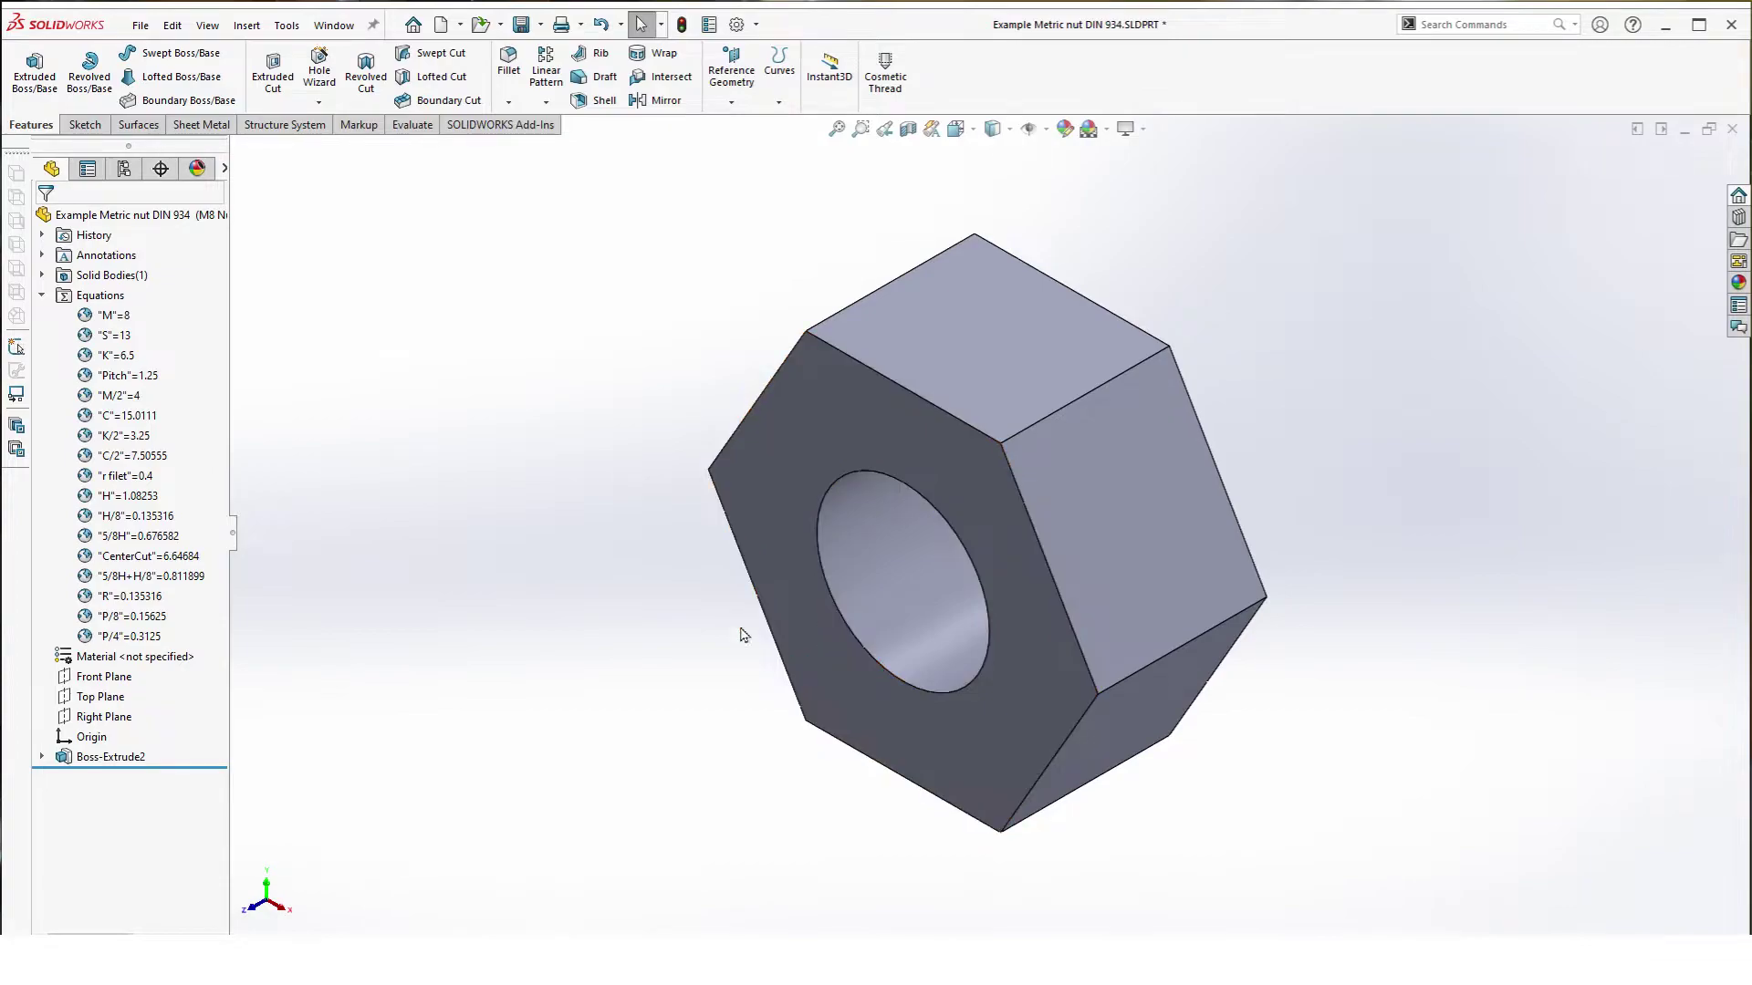
# Step: Sketch an origin-centred circle on the nut's front face, tangent to the hexagon's top edge
pyautogui.click(283, 79)
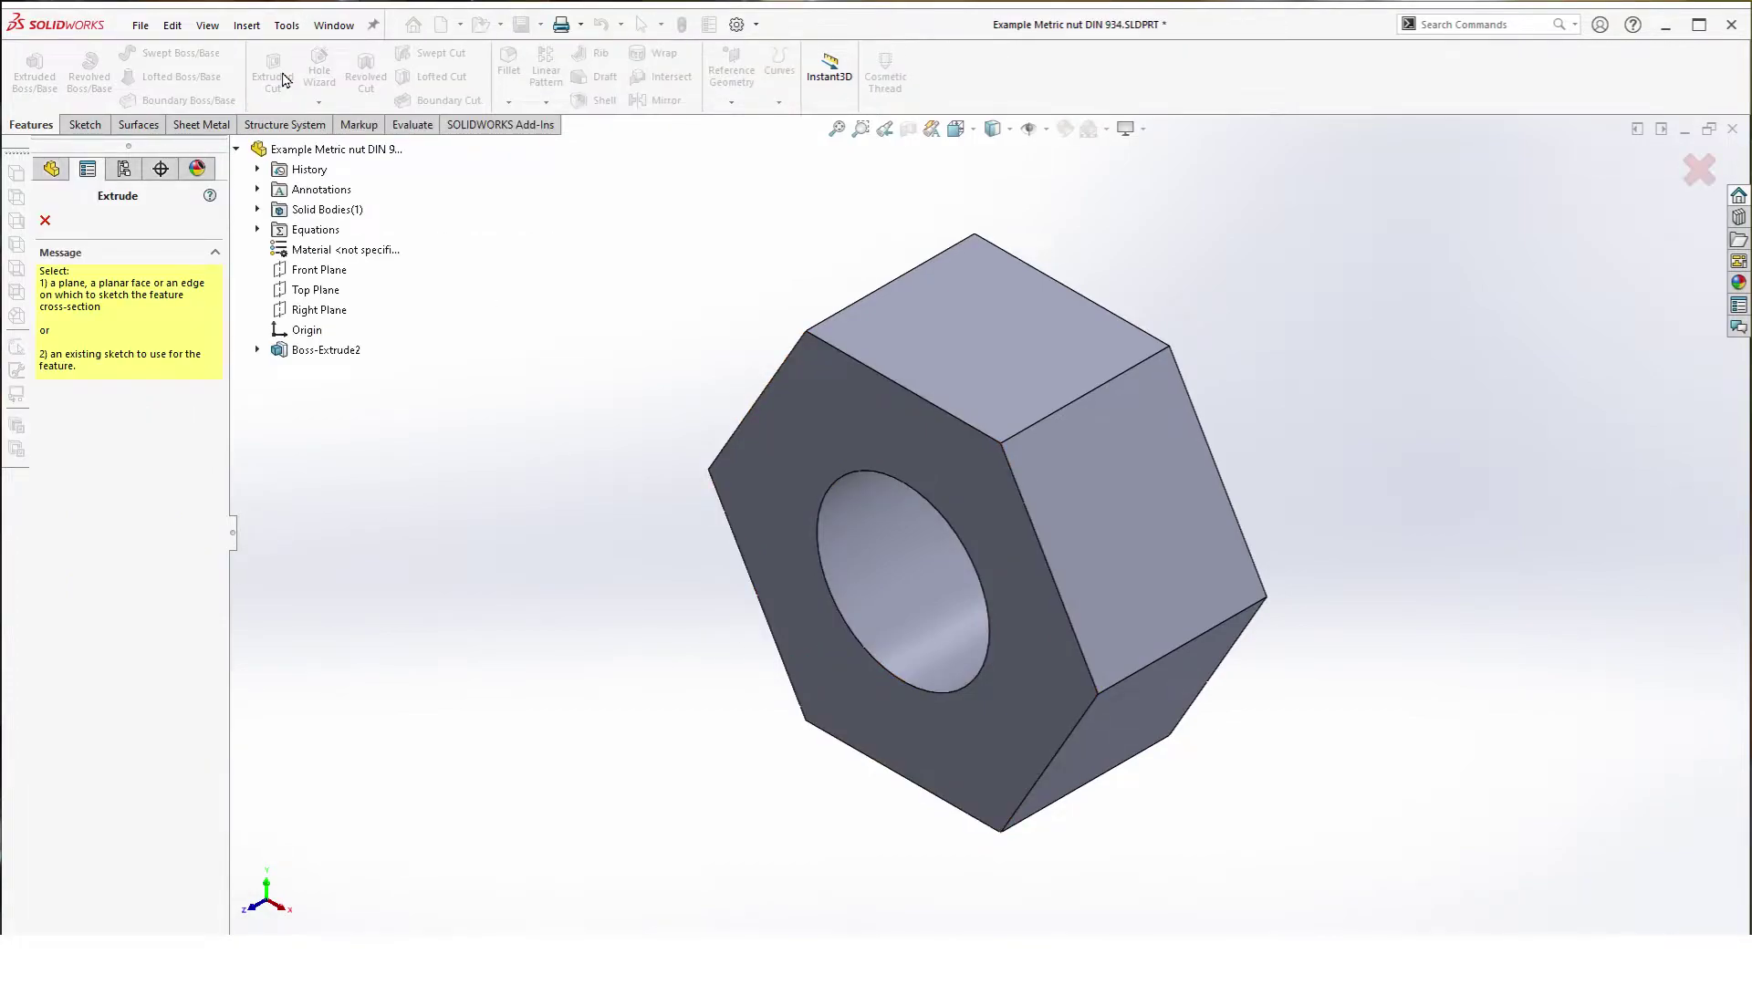
pyautogui.click(834, 406)
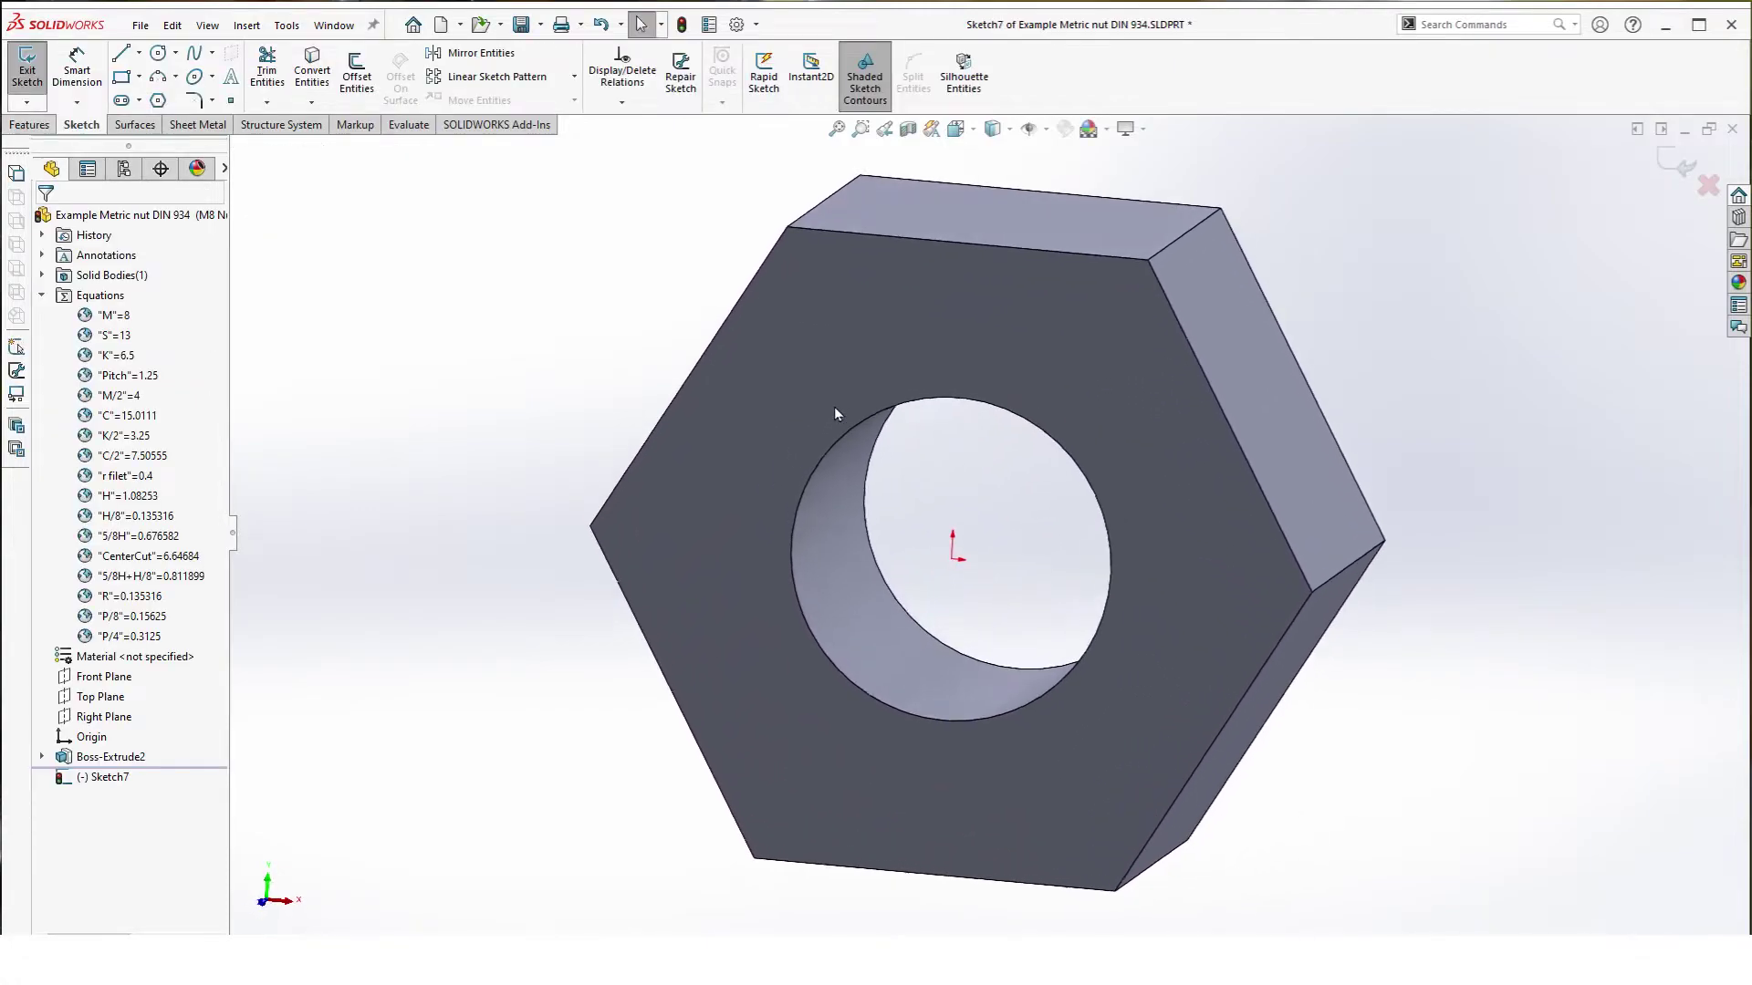
pyautogui.click(158, 52)
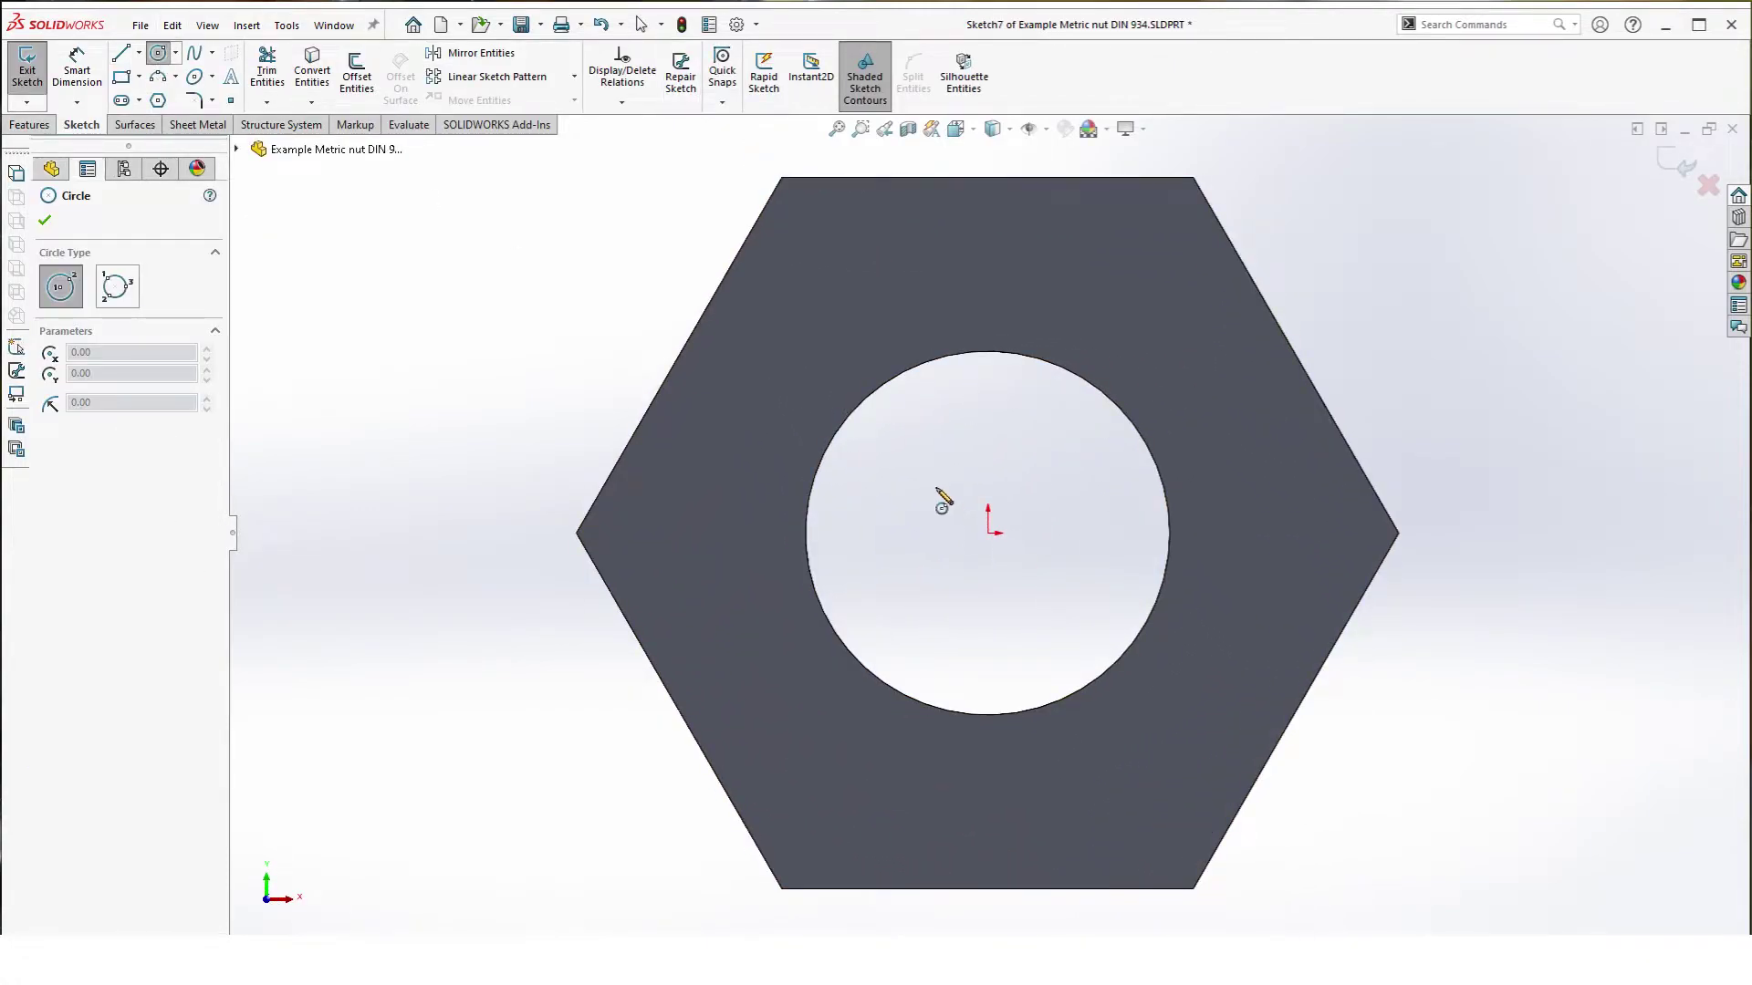
pyautogui.click(988, 533)
pyautogui.click(1065, 262)
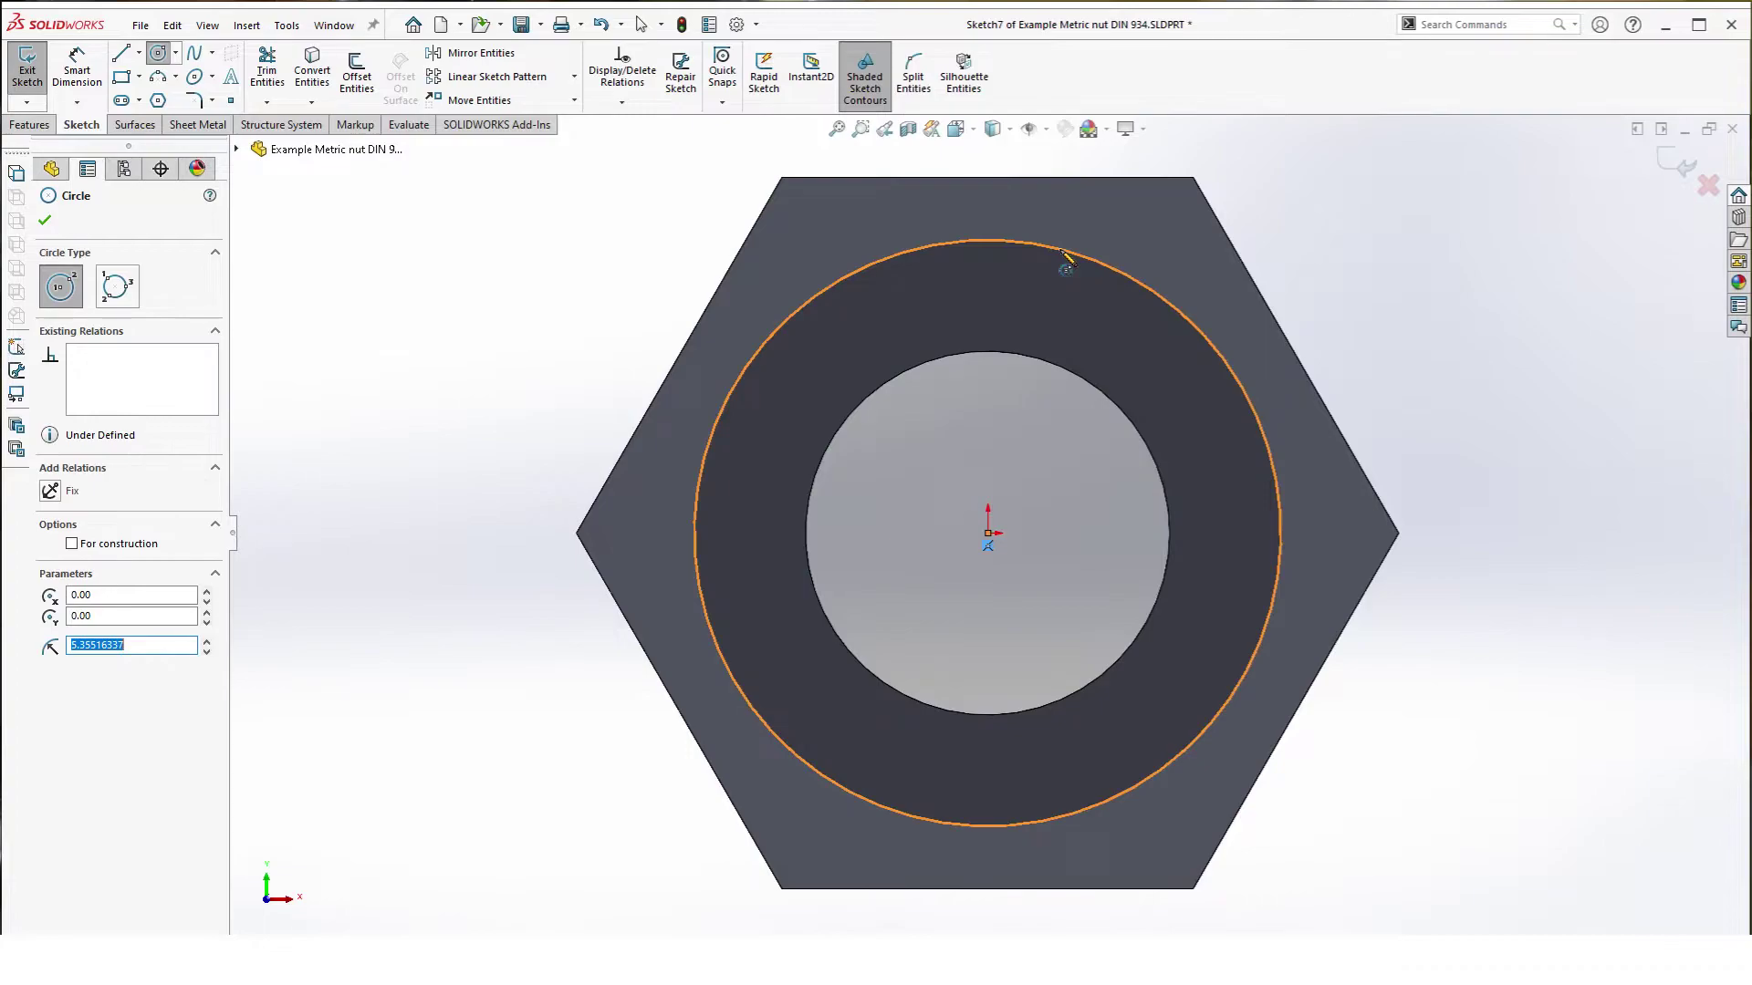
pyautogui.press('Escape')
pyautogui.click(568, 282)
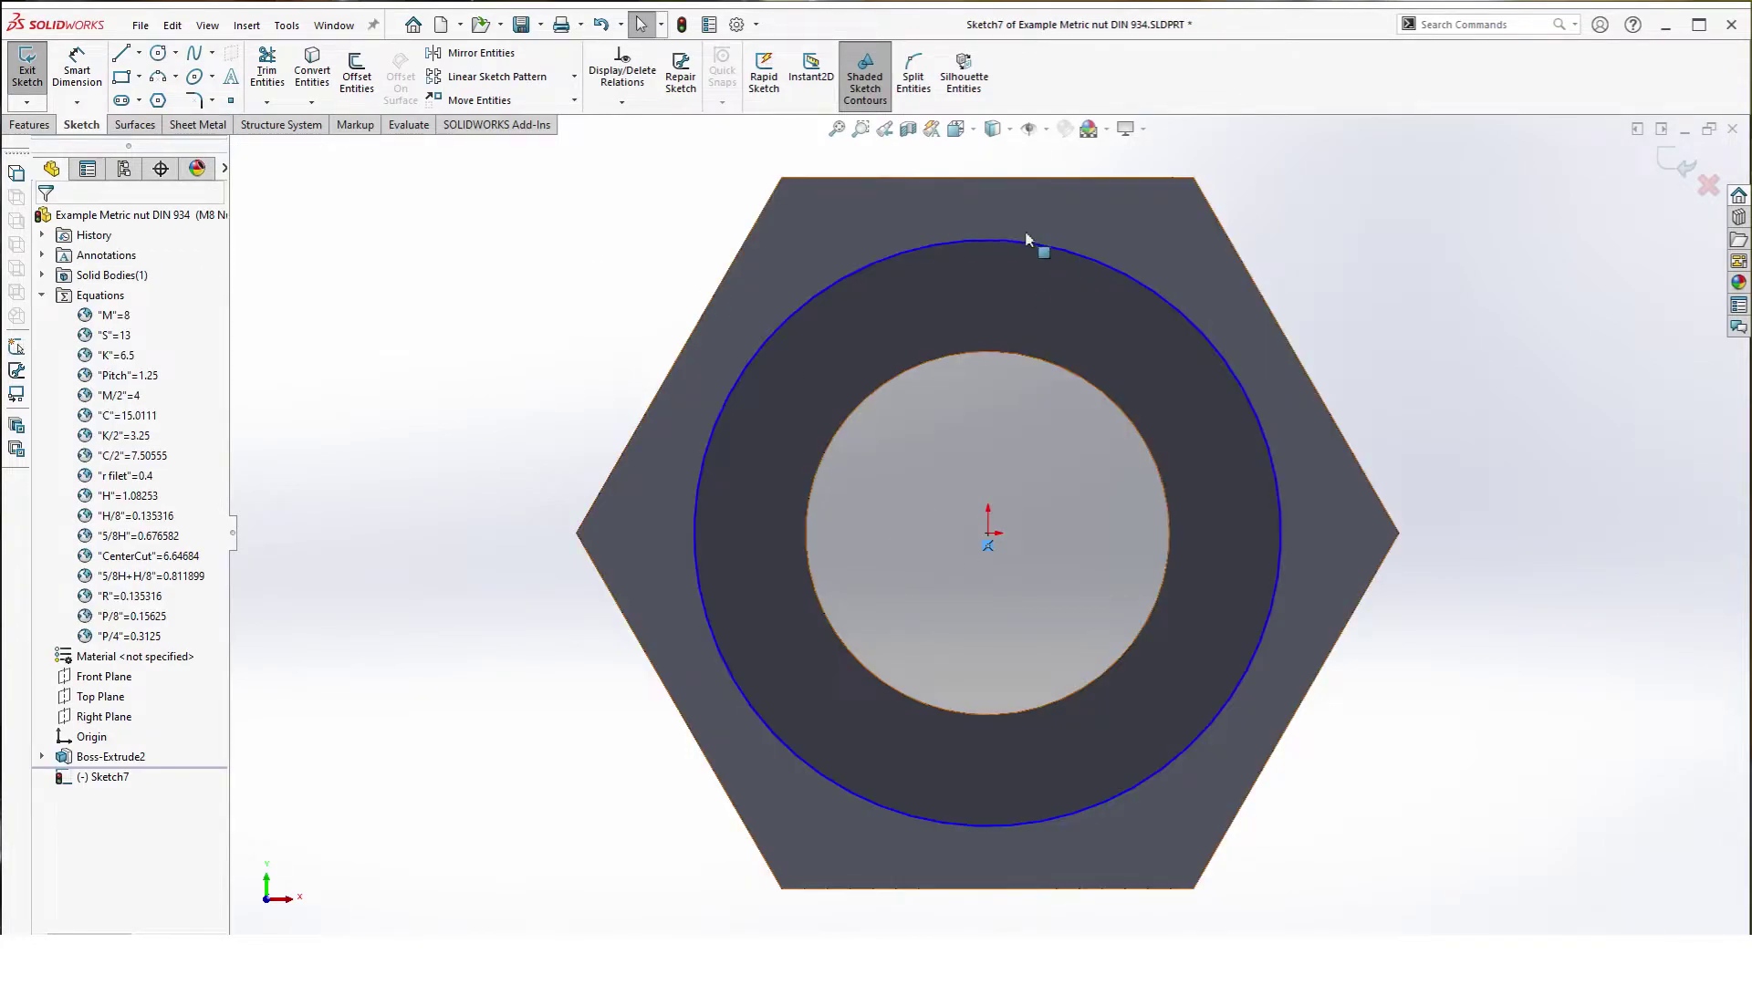
pyautogui.click(1027, 241)
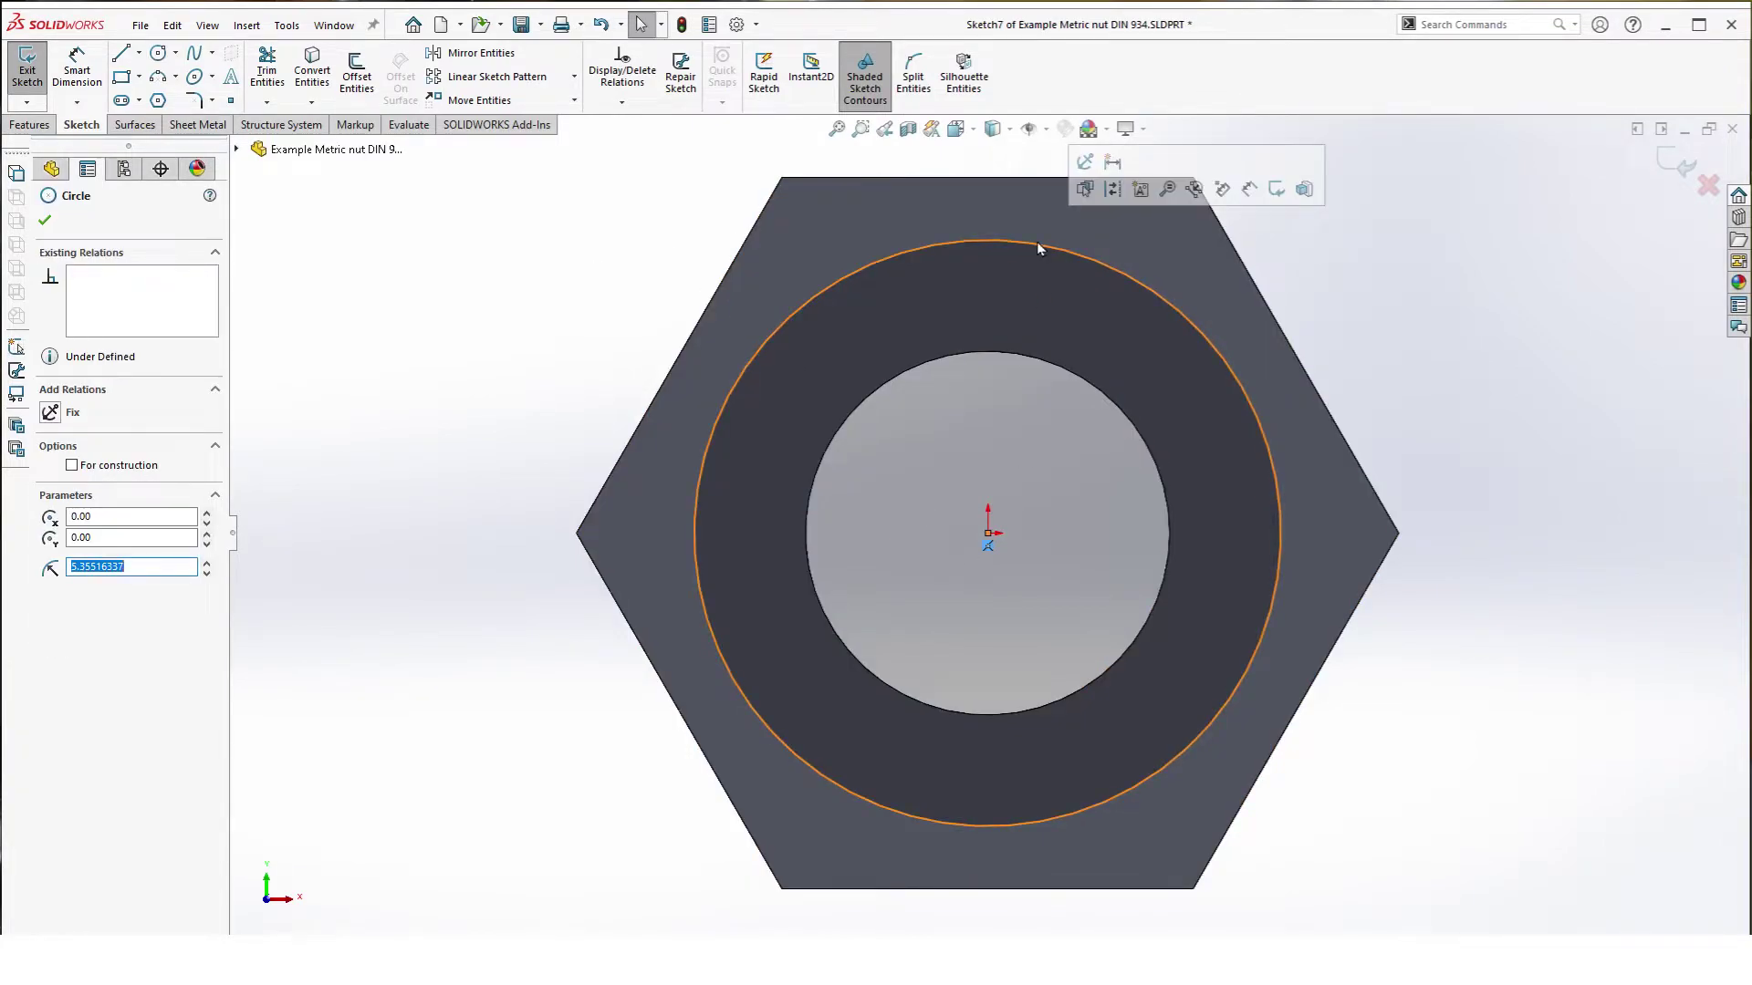
pyautogui.keyDown('ctrl'); pyautogui.click(989, 177); pyautogui.keyUp('ctrl')
pyautogui.click(1041, 132)
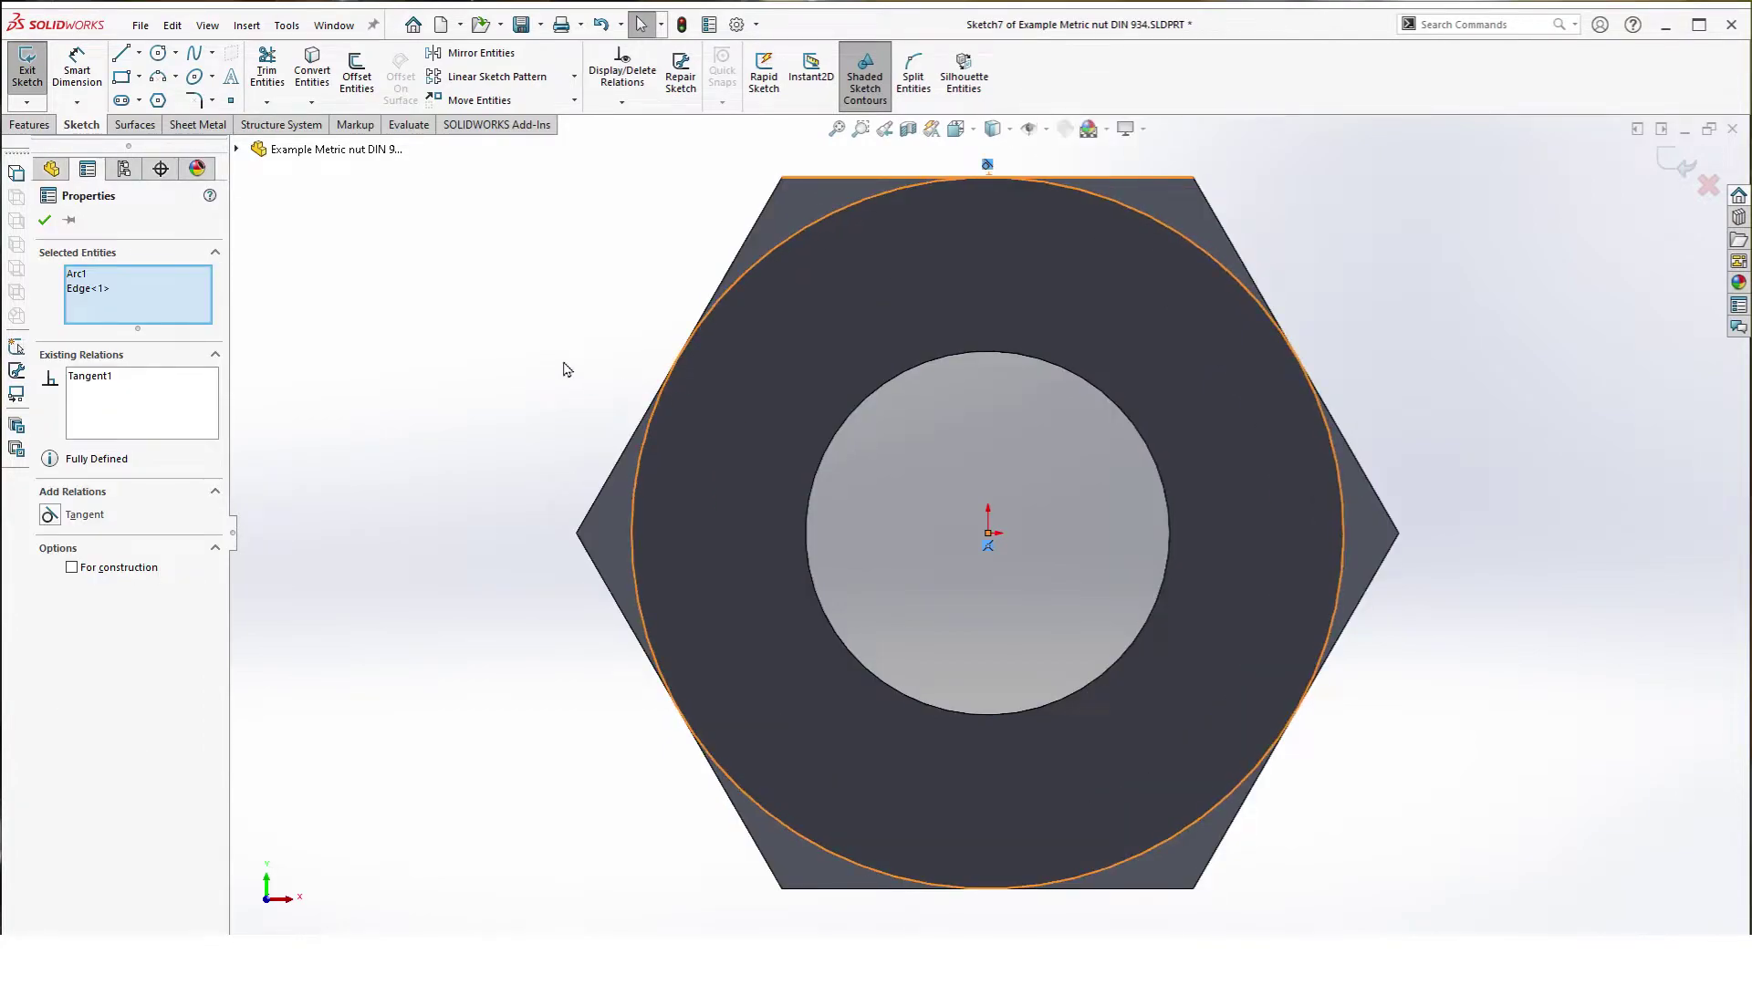
pyautogui.click(534, 354)
pyautogui.click(1678, 163)
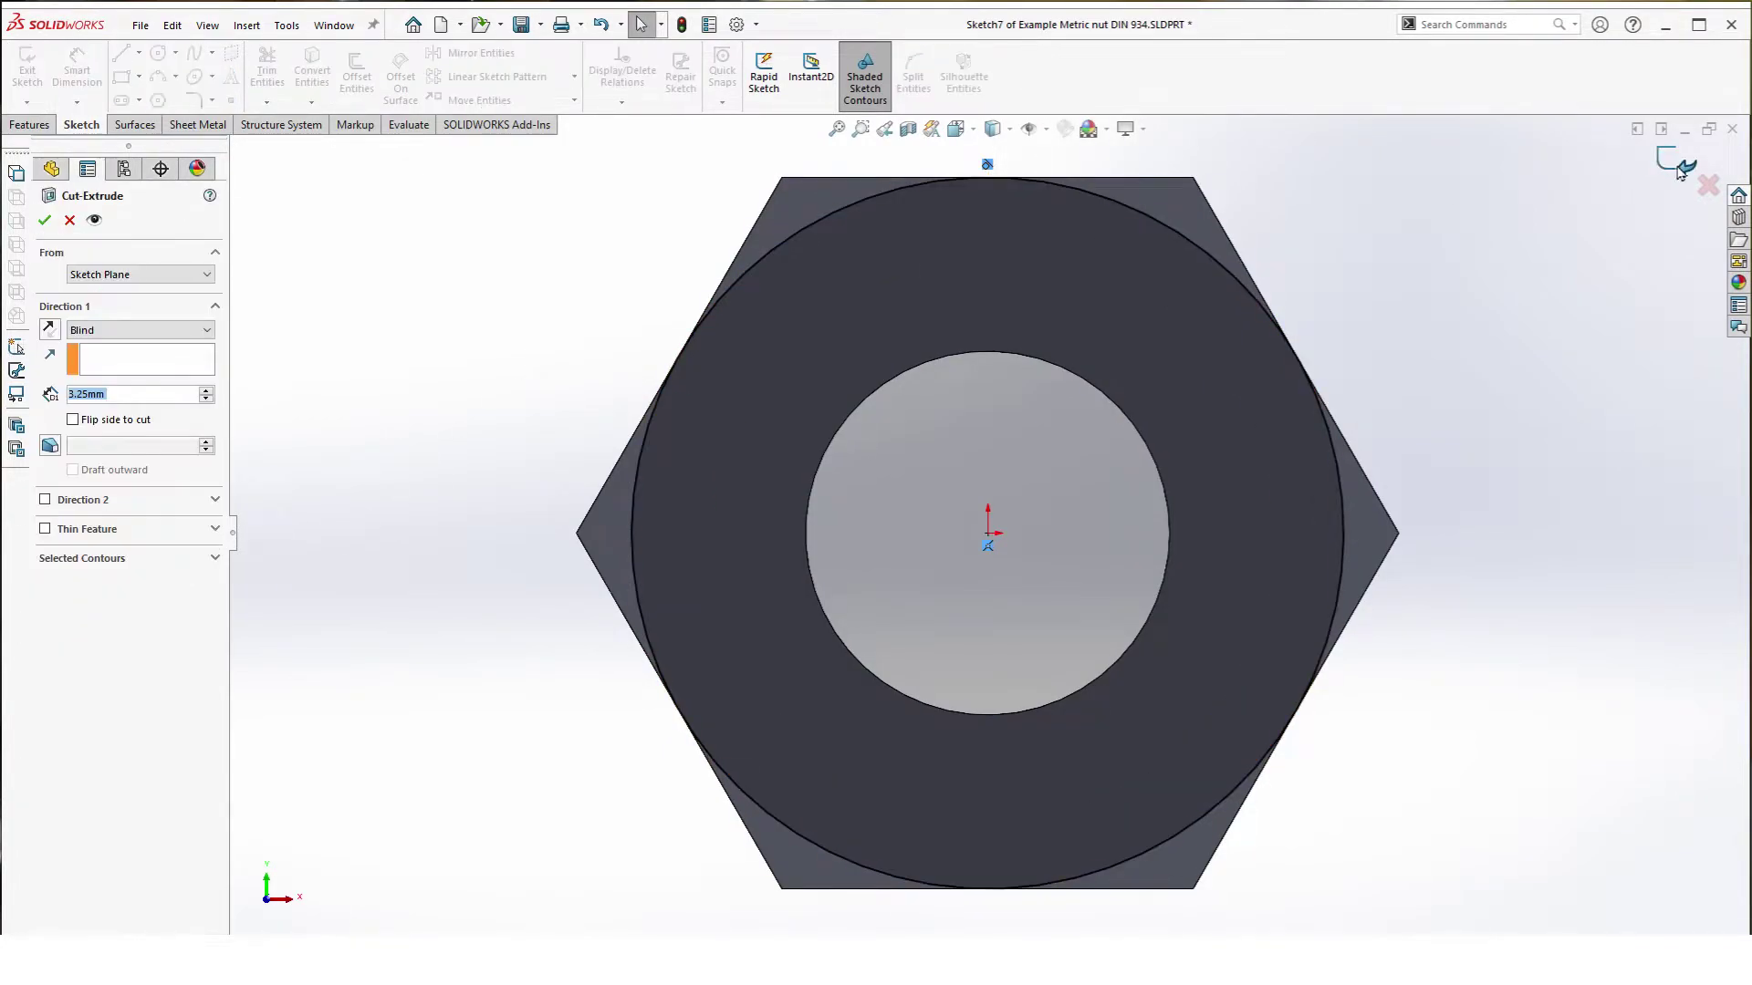
# Step: Cut Through All on the flipped side with a 60° draft to chamfer the hex corners
pyautogui.click(74, 420)
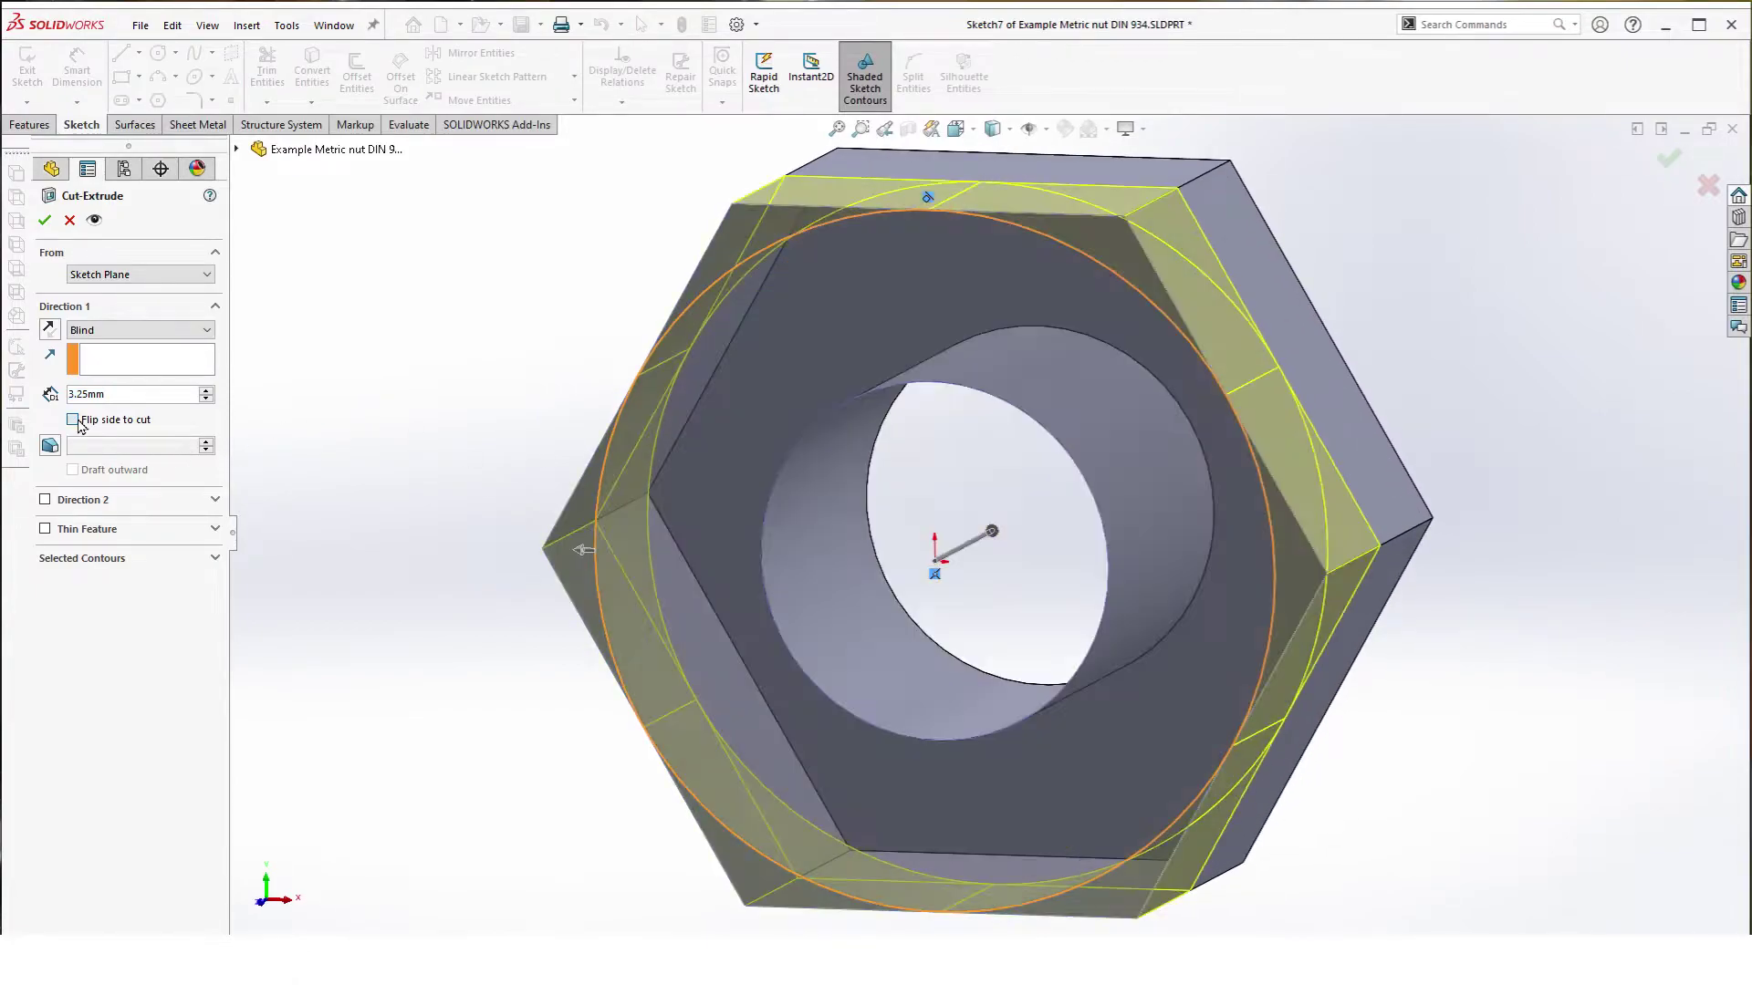
pyautogui.click(123, 329)
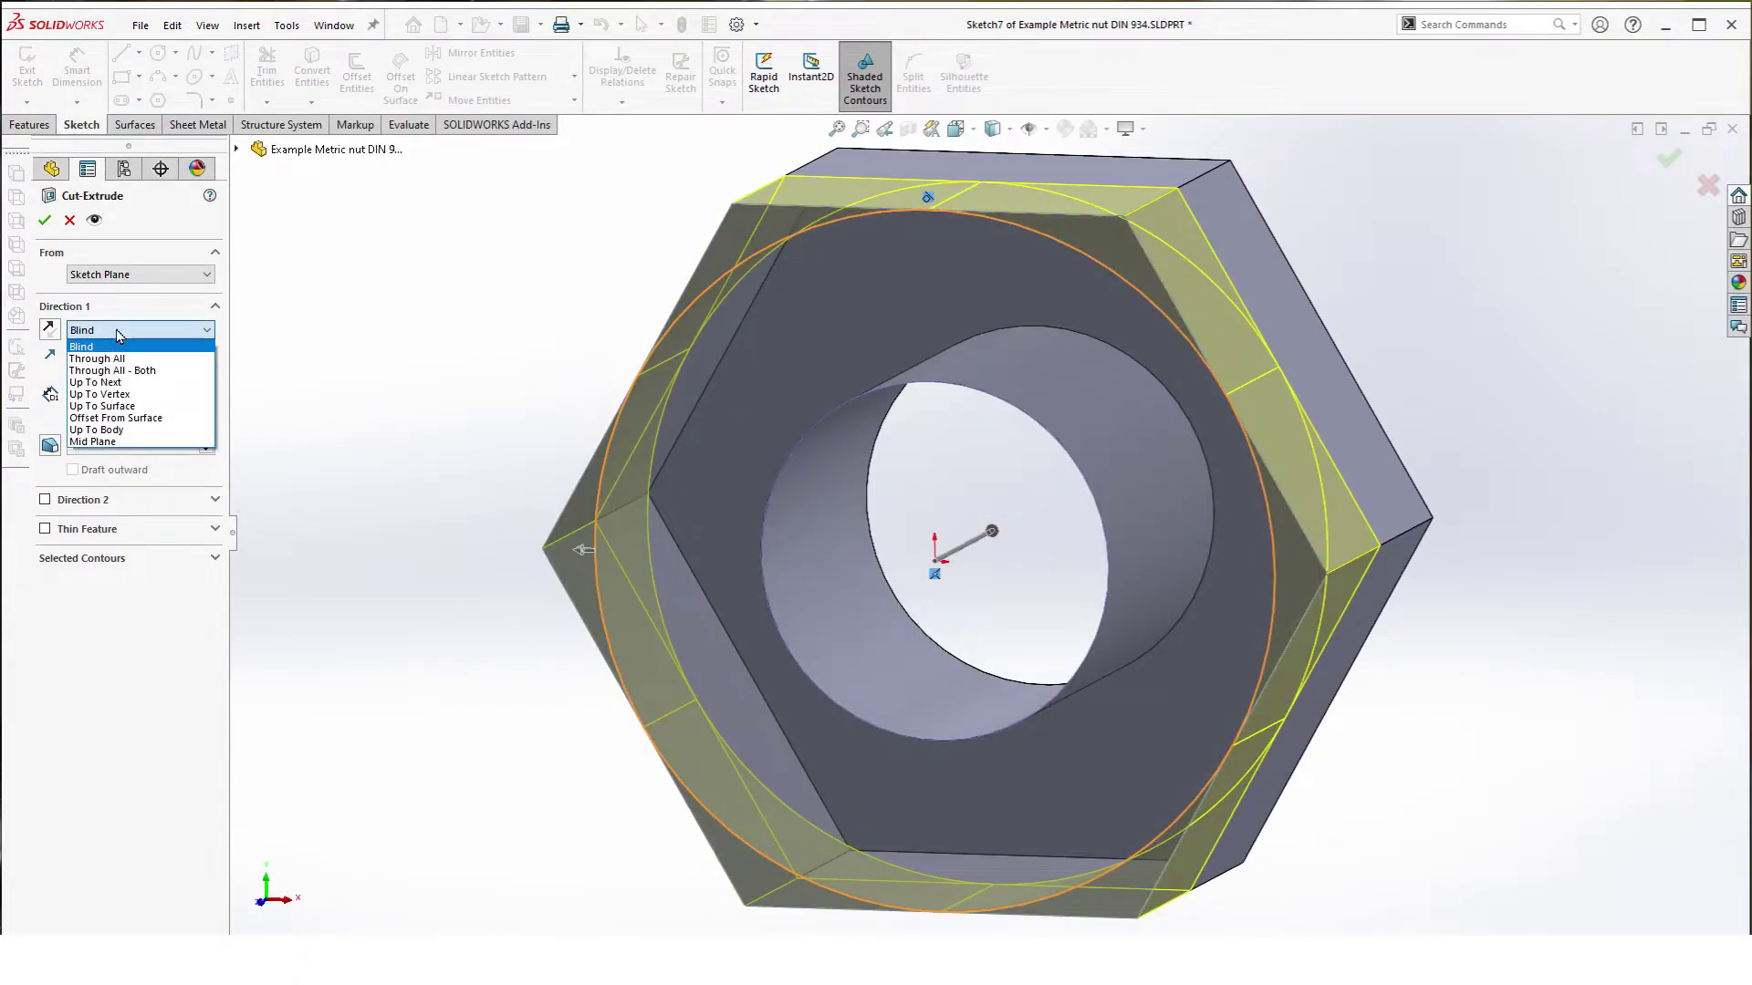
pyautogui.click(125, 350)
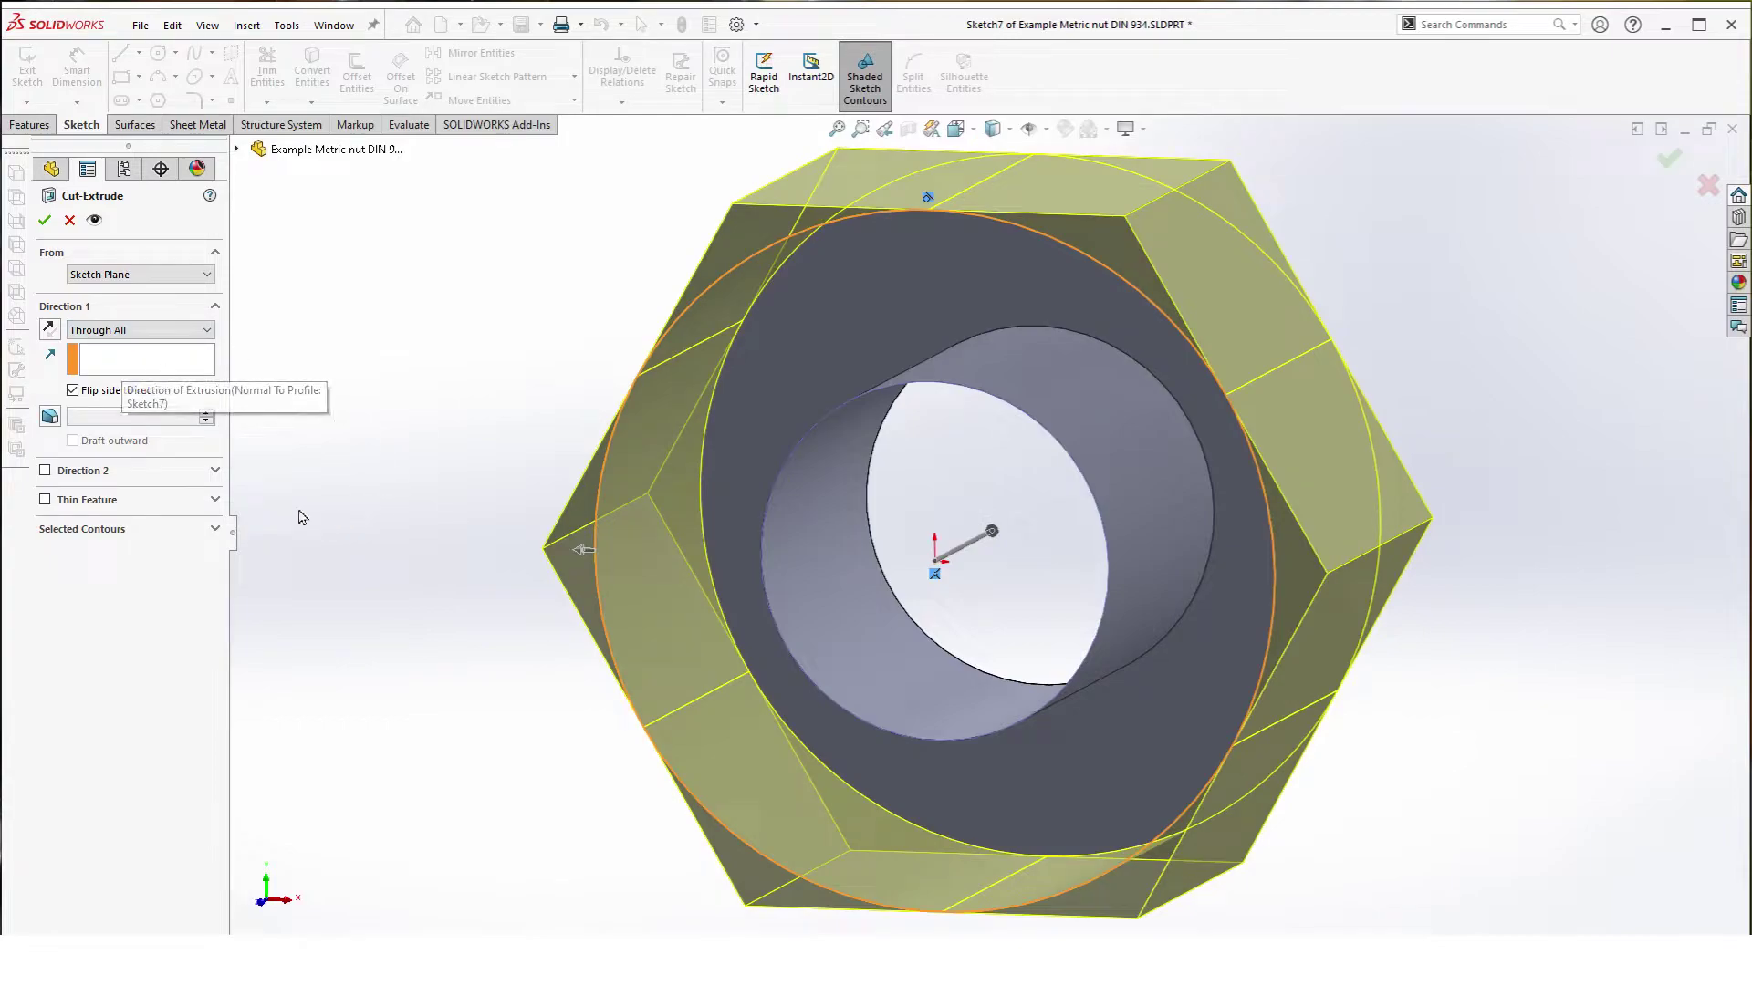
pyautogui.click(49, 416)
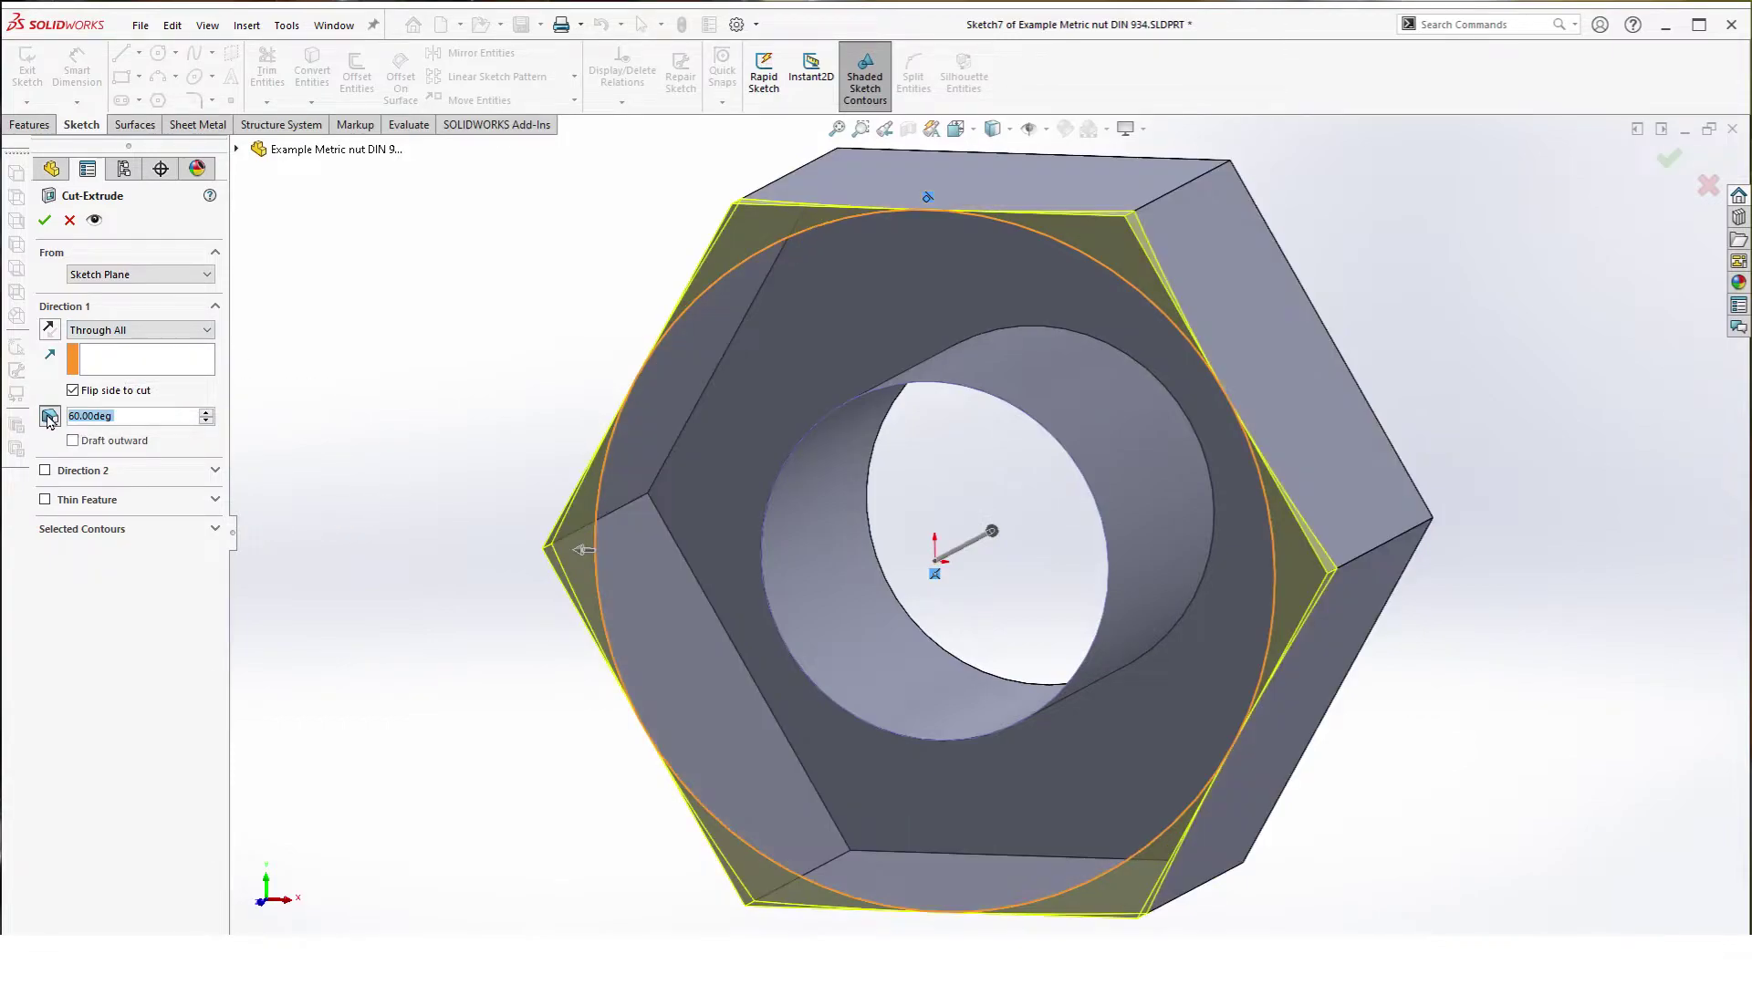
pyautogui.click(140, 418)
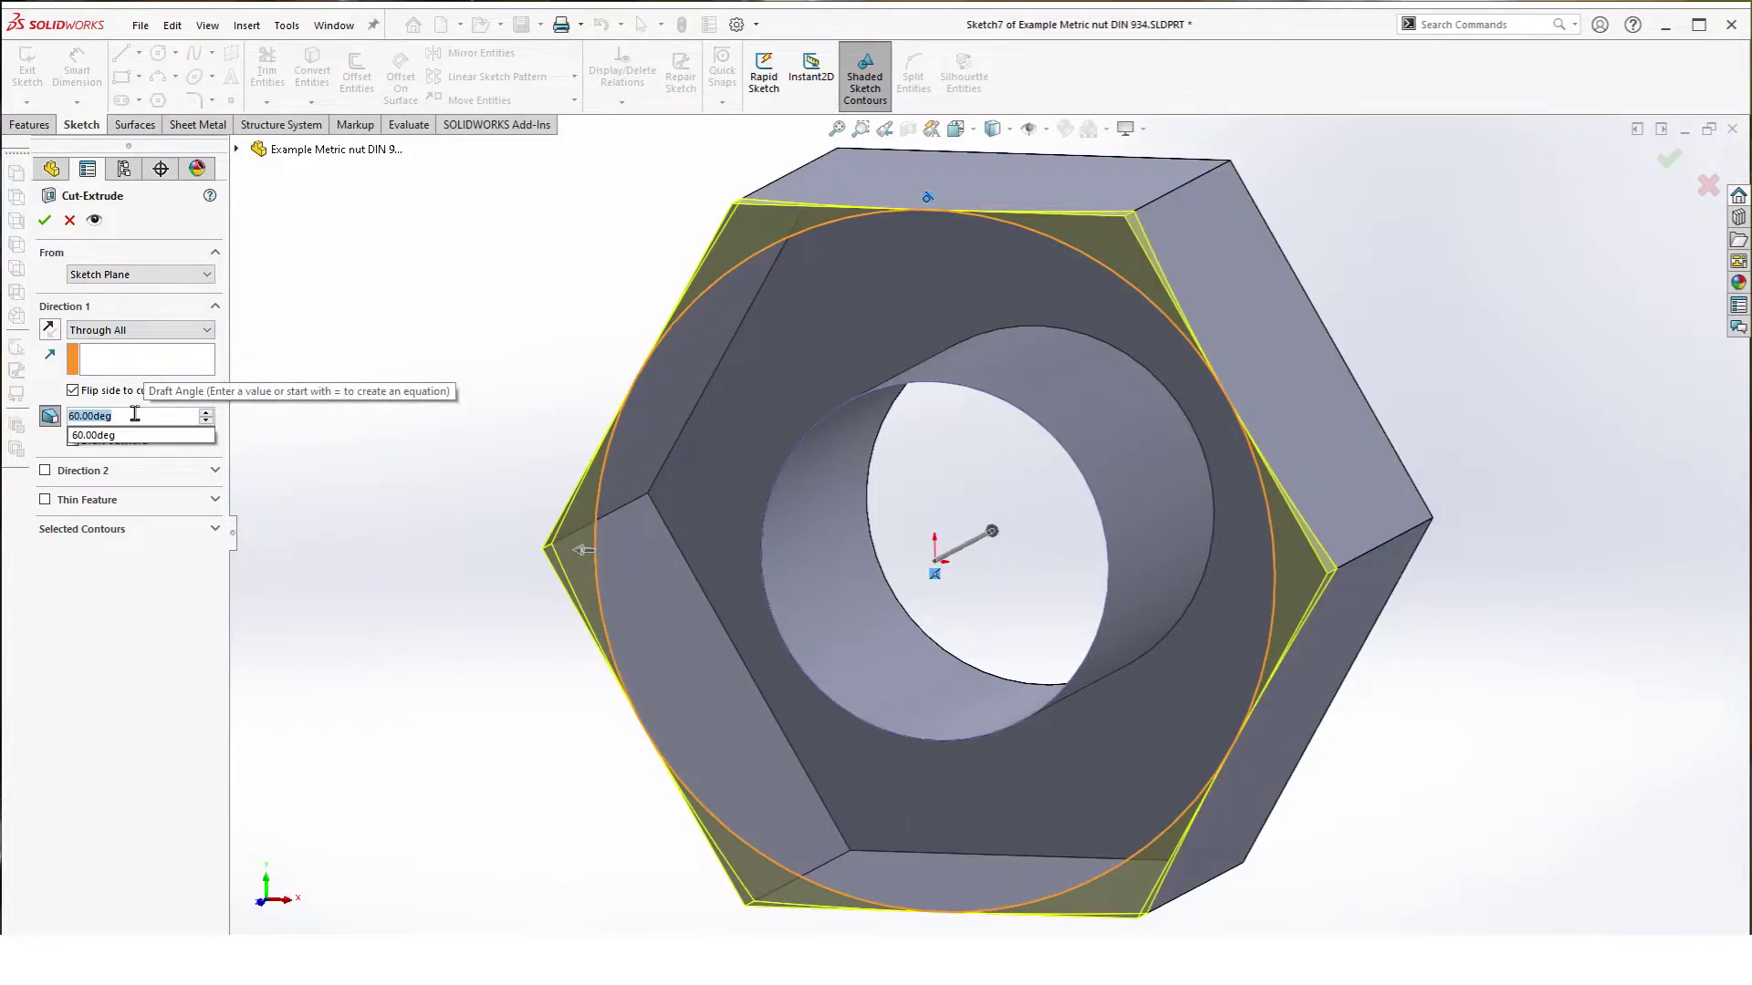
pyautogui.click(42, 220)
pyautogui.moveTo(485, 500); pyautogui.dragTo(653, 627, button='middle')
pyautogui.click(653, 626)
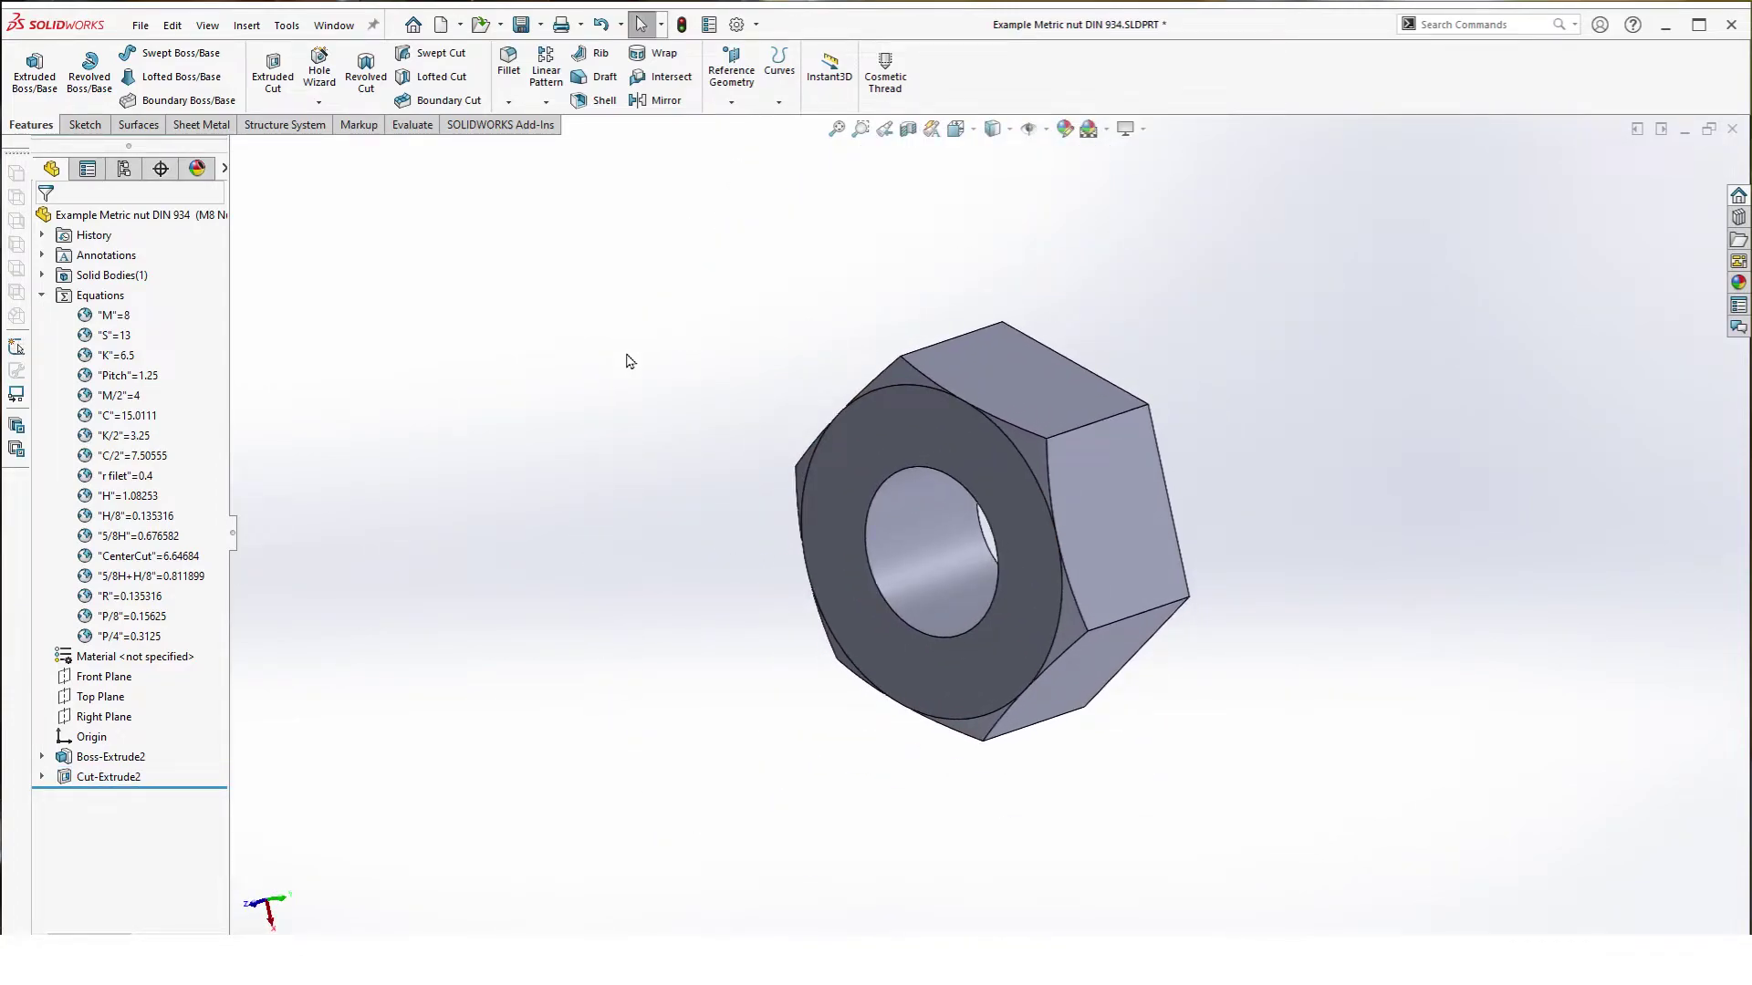
# Step: Mirror Cut-Extrude2 across the Front Plane, then orbit to inspect both chamfered faces
pyautogui.click(654, 100)
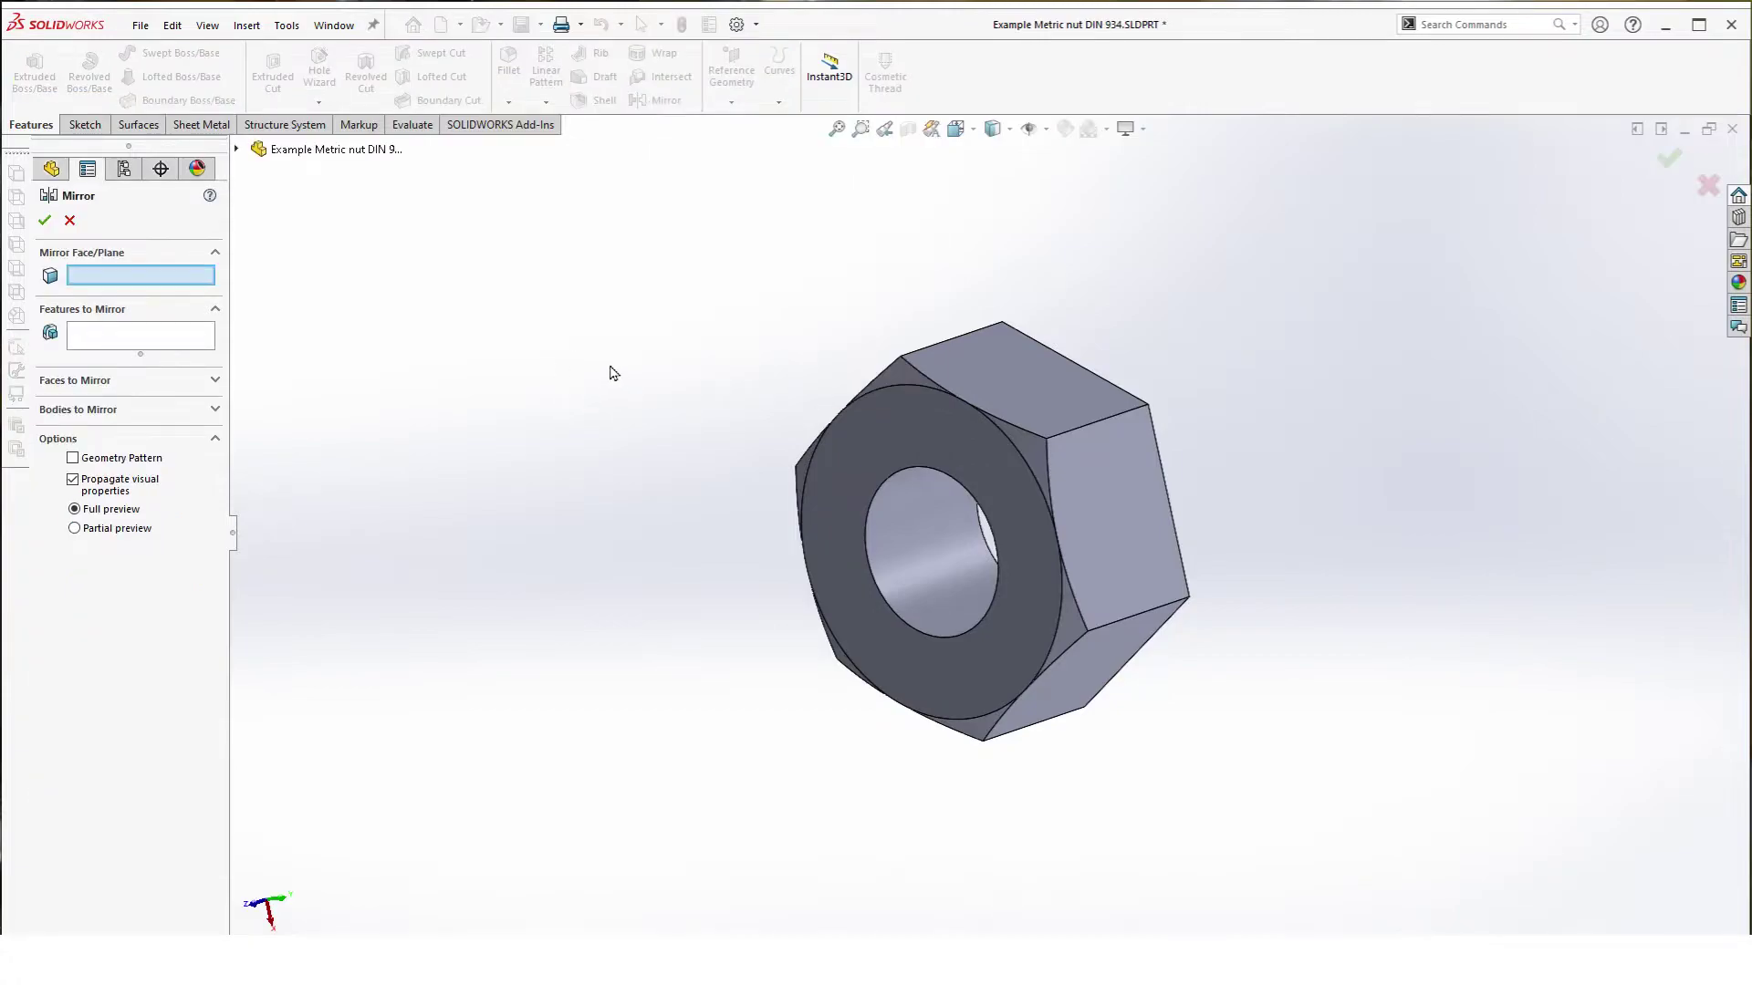
pyautogui.moveTo(611, 375); pyautogui.dragTo(545, 399, button='middle')
pyautogui.click(237, 149)
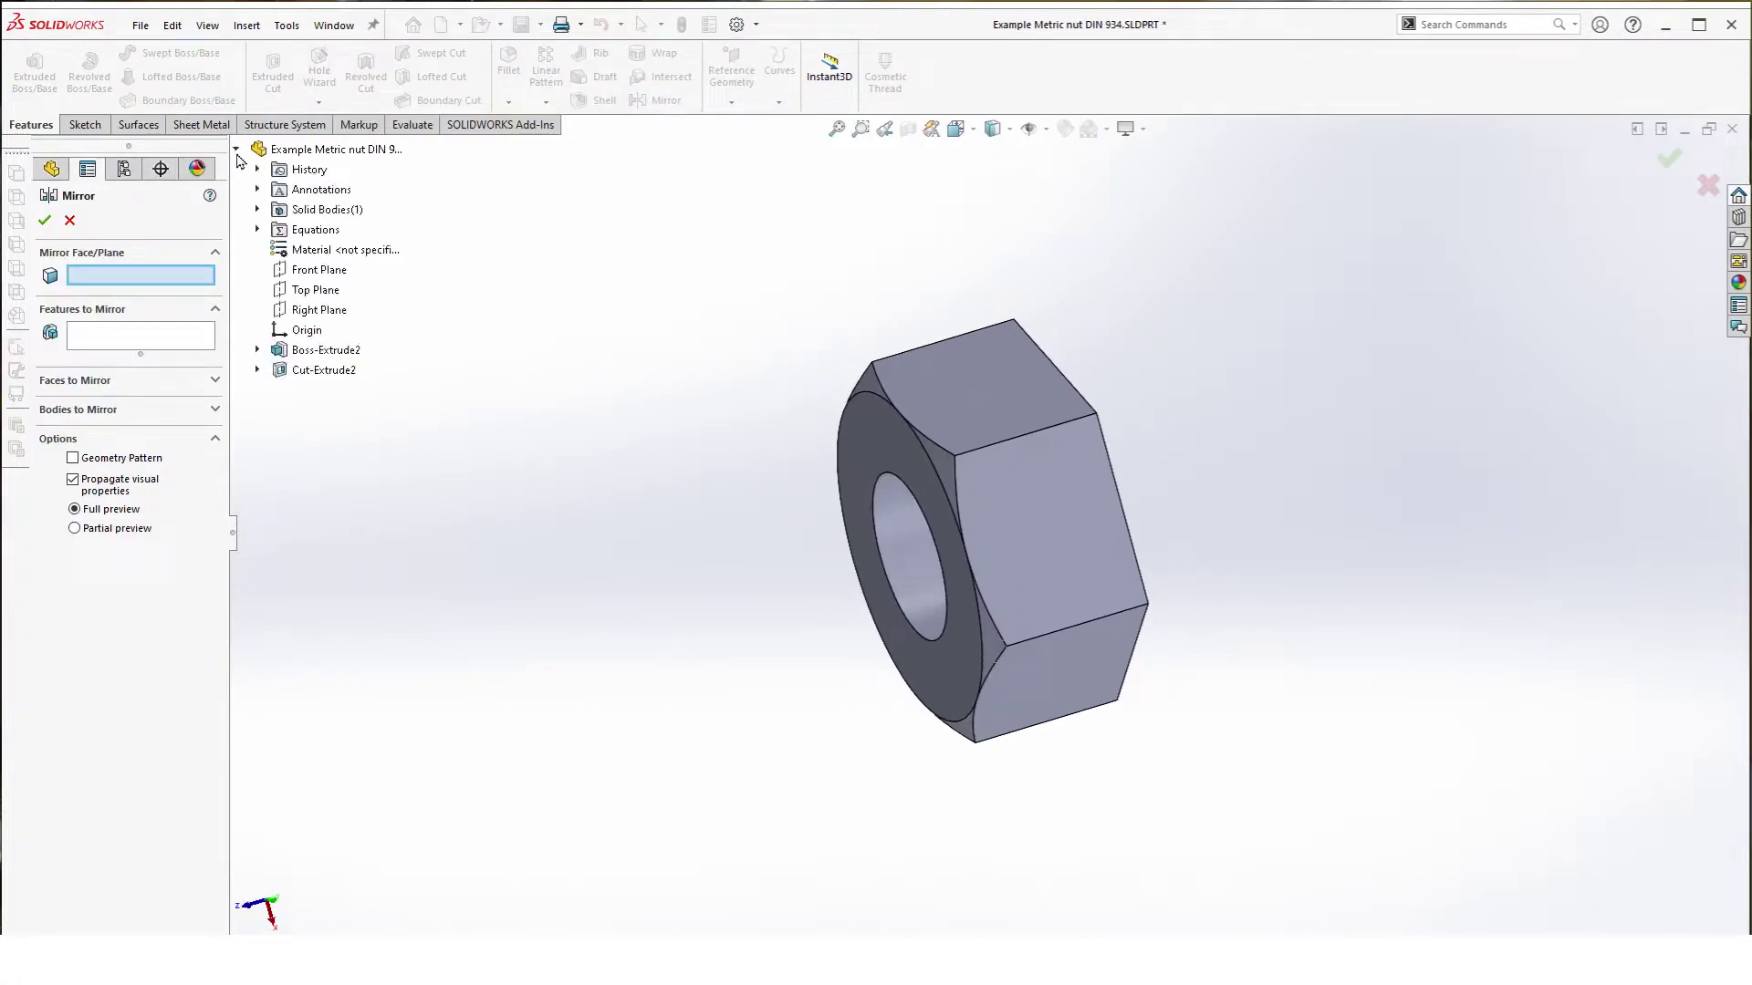
pyautogui.click(322, 270)
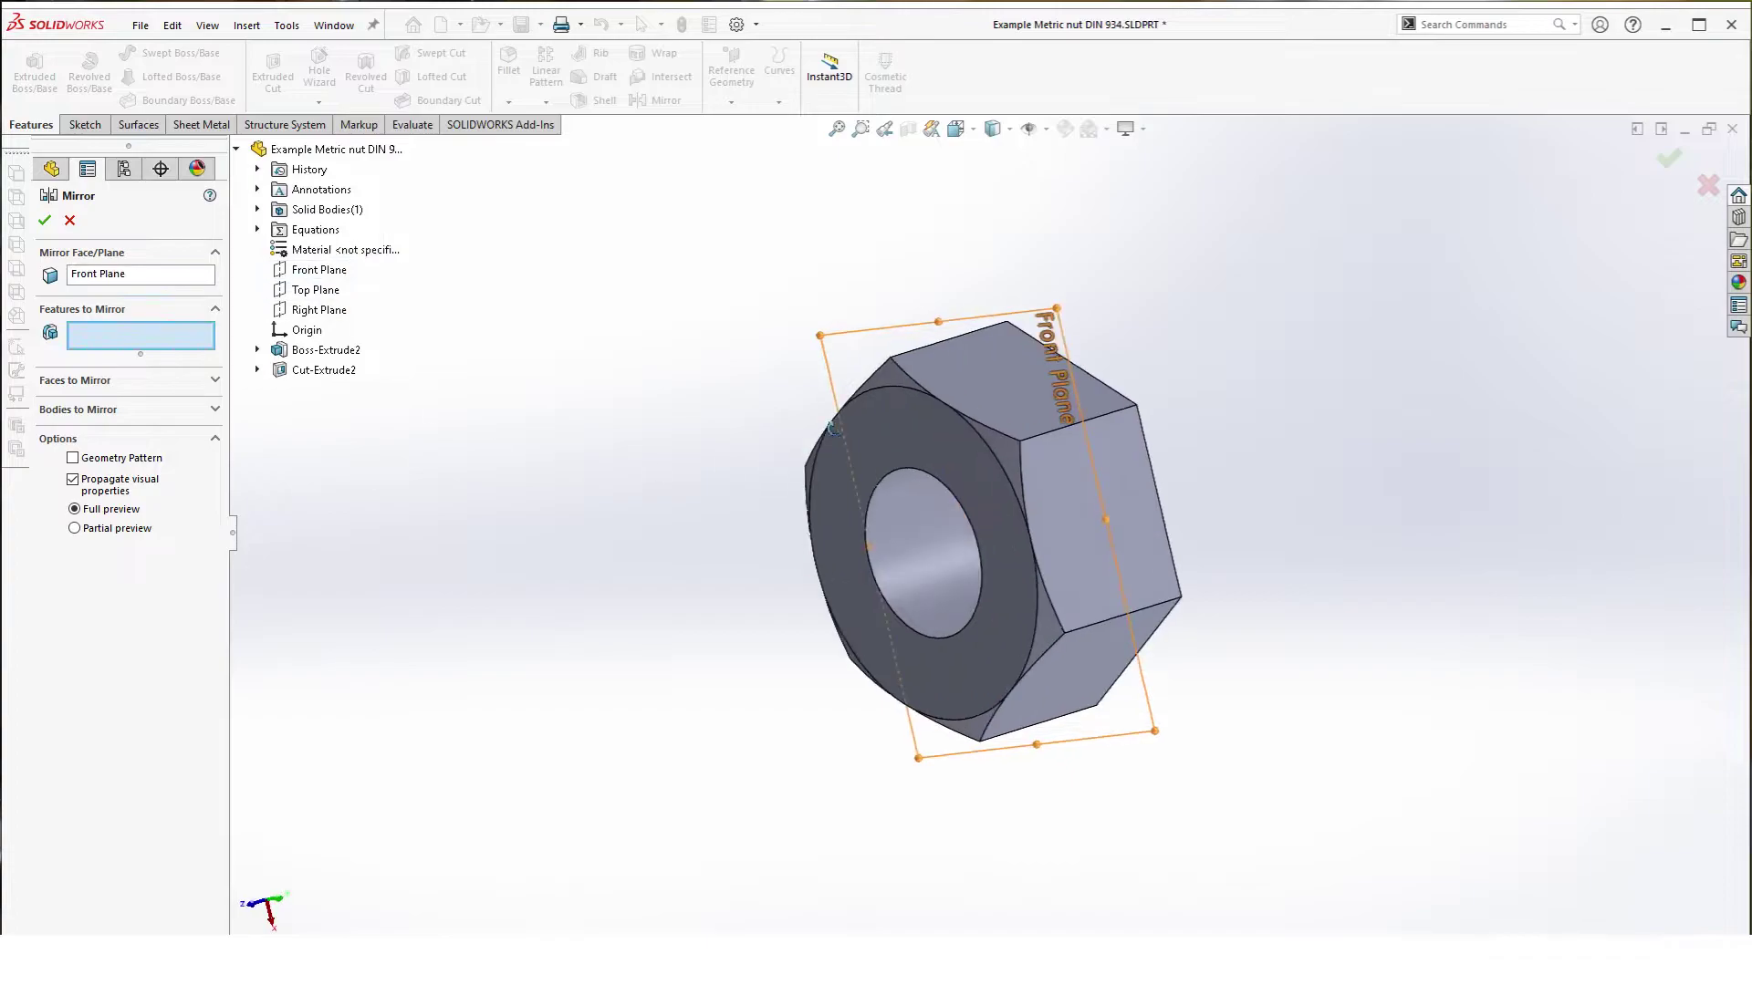
pyautogui.moveTo(832, 429); pyautogui.dragTo(785, 398, button='middle')
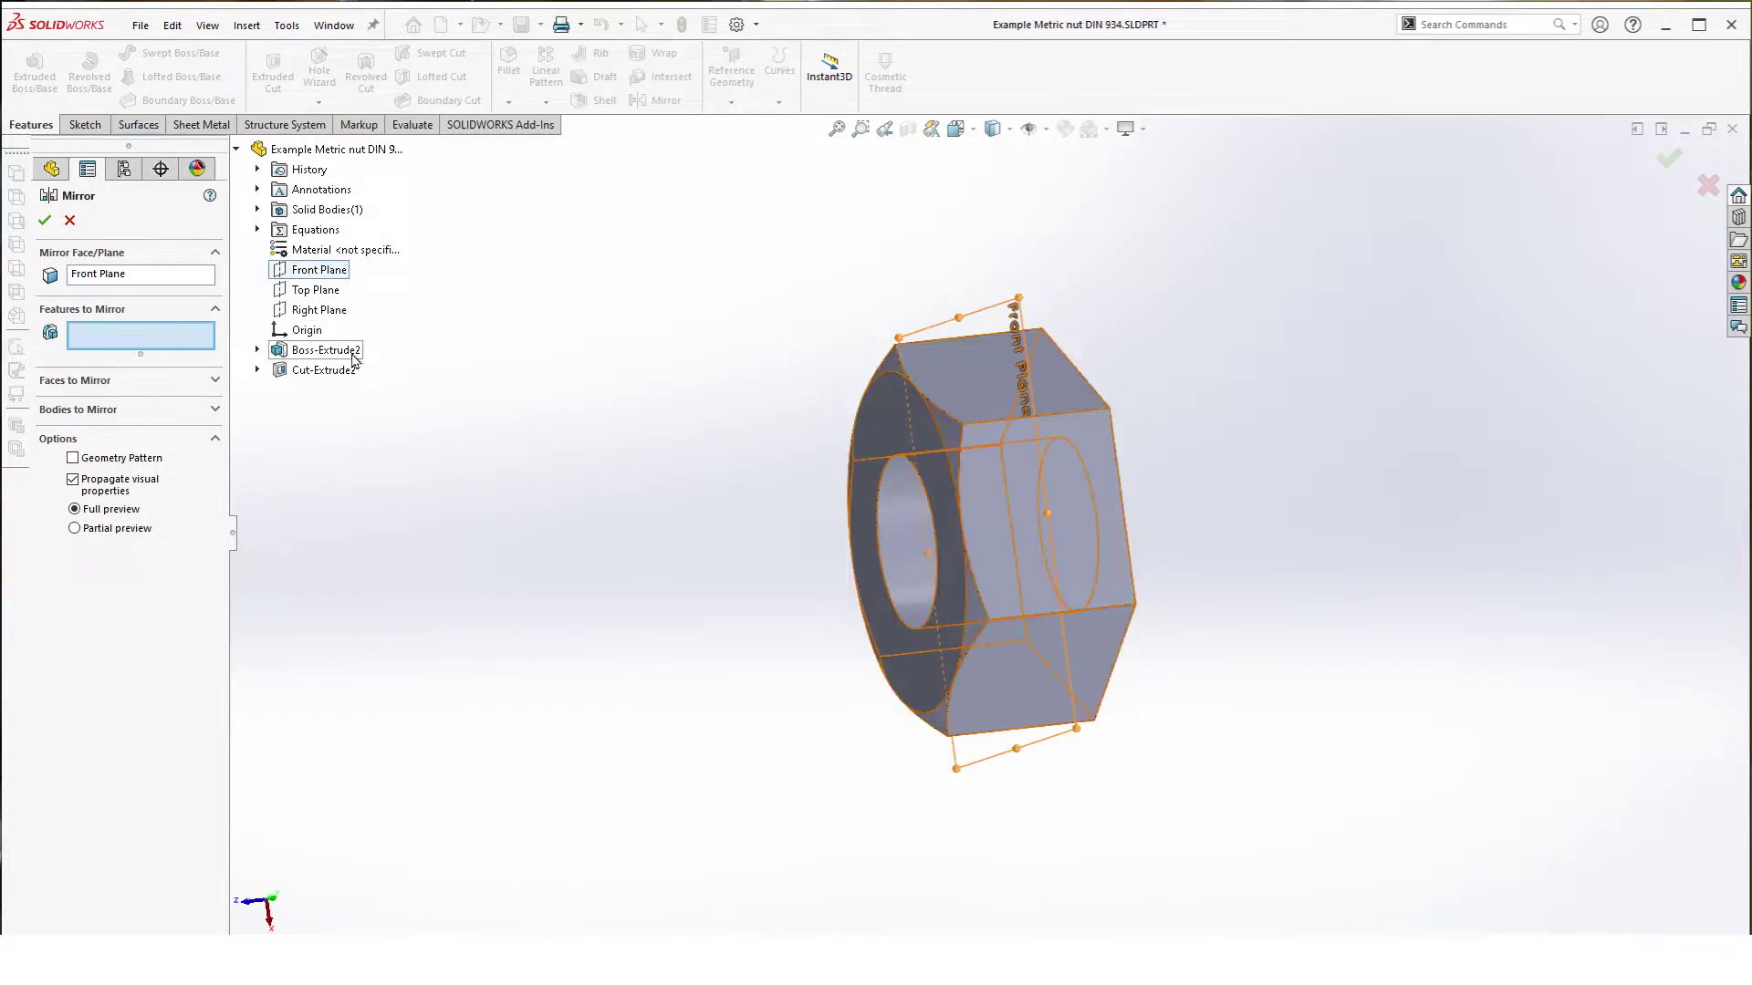
pyautogui.click(324, 370)
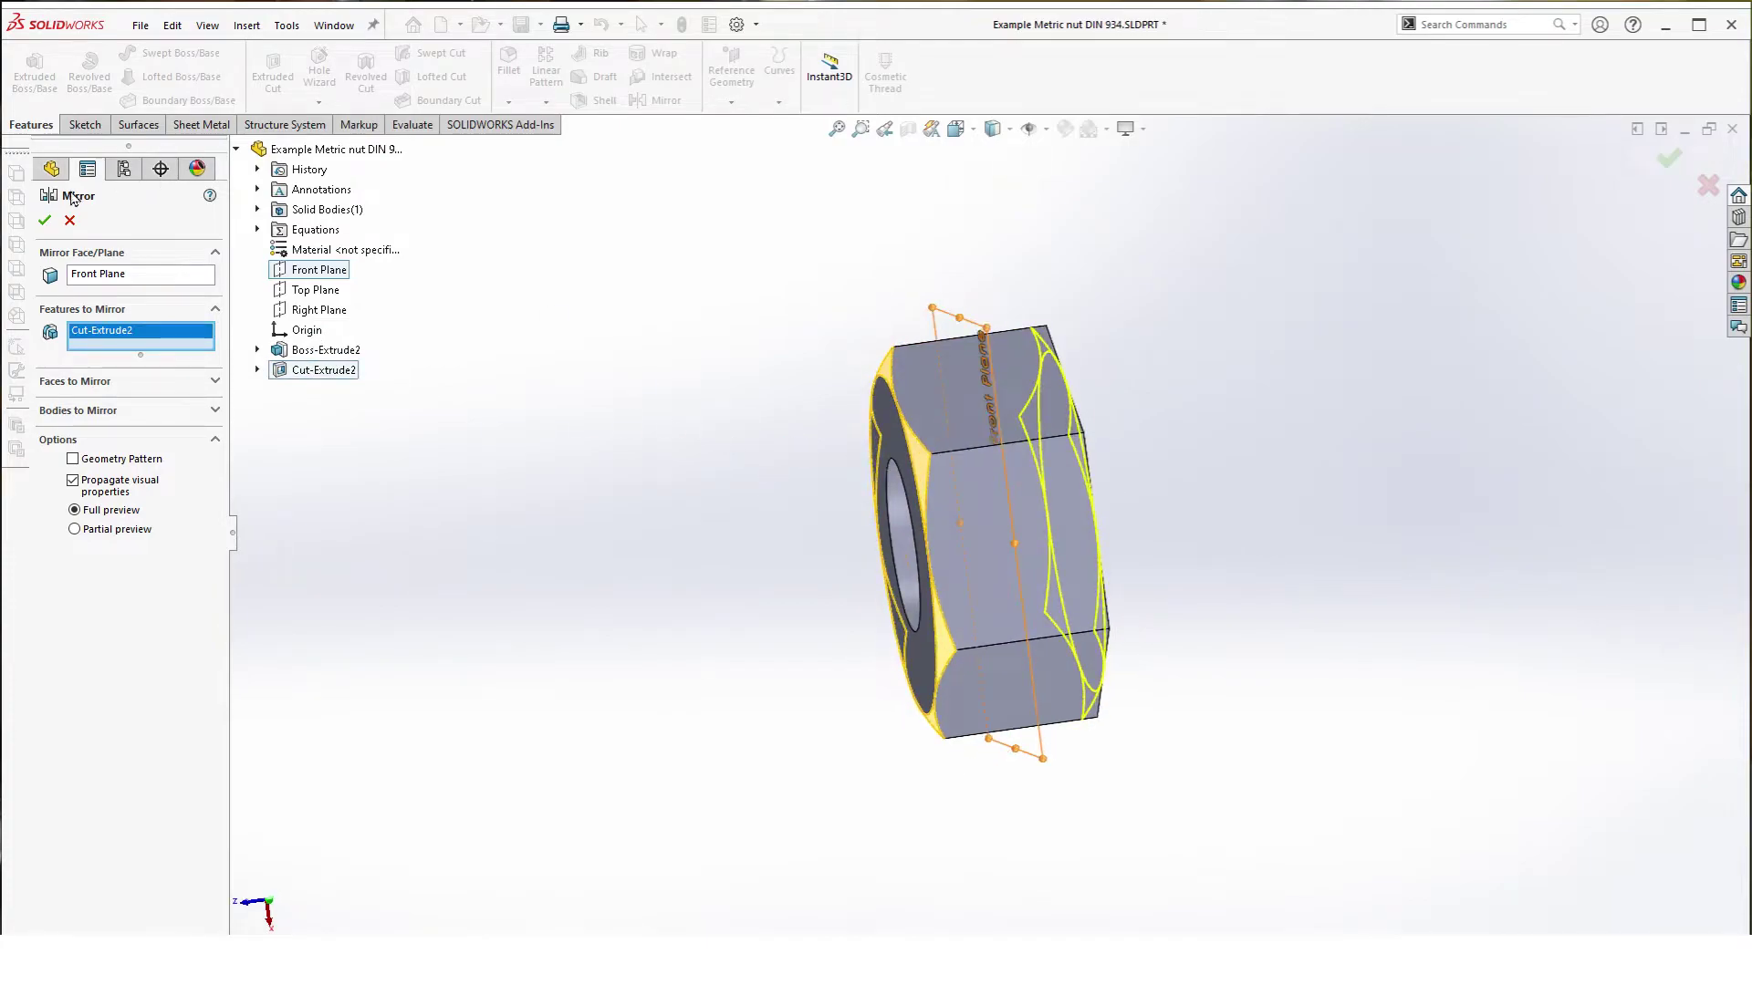
pyautogui.click(44, 220)
pyautogui.moveTo(511, 365); pyautogui.dragTo(600, 391, button='middle')
pyautogui.click(595, 390)
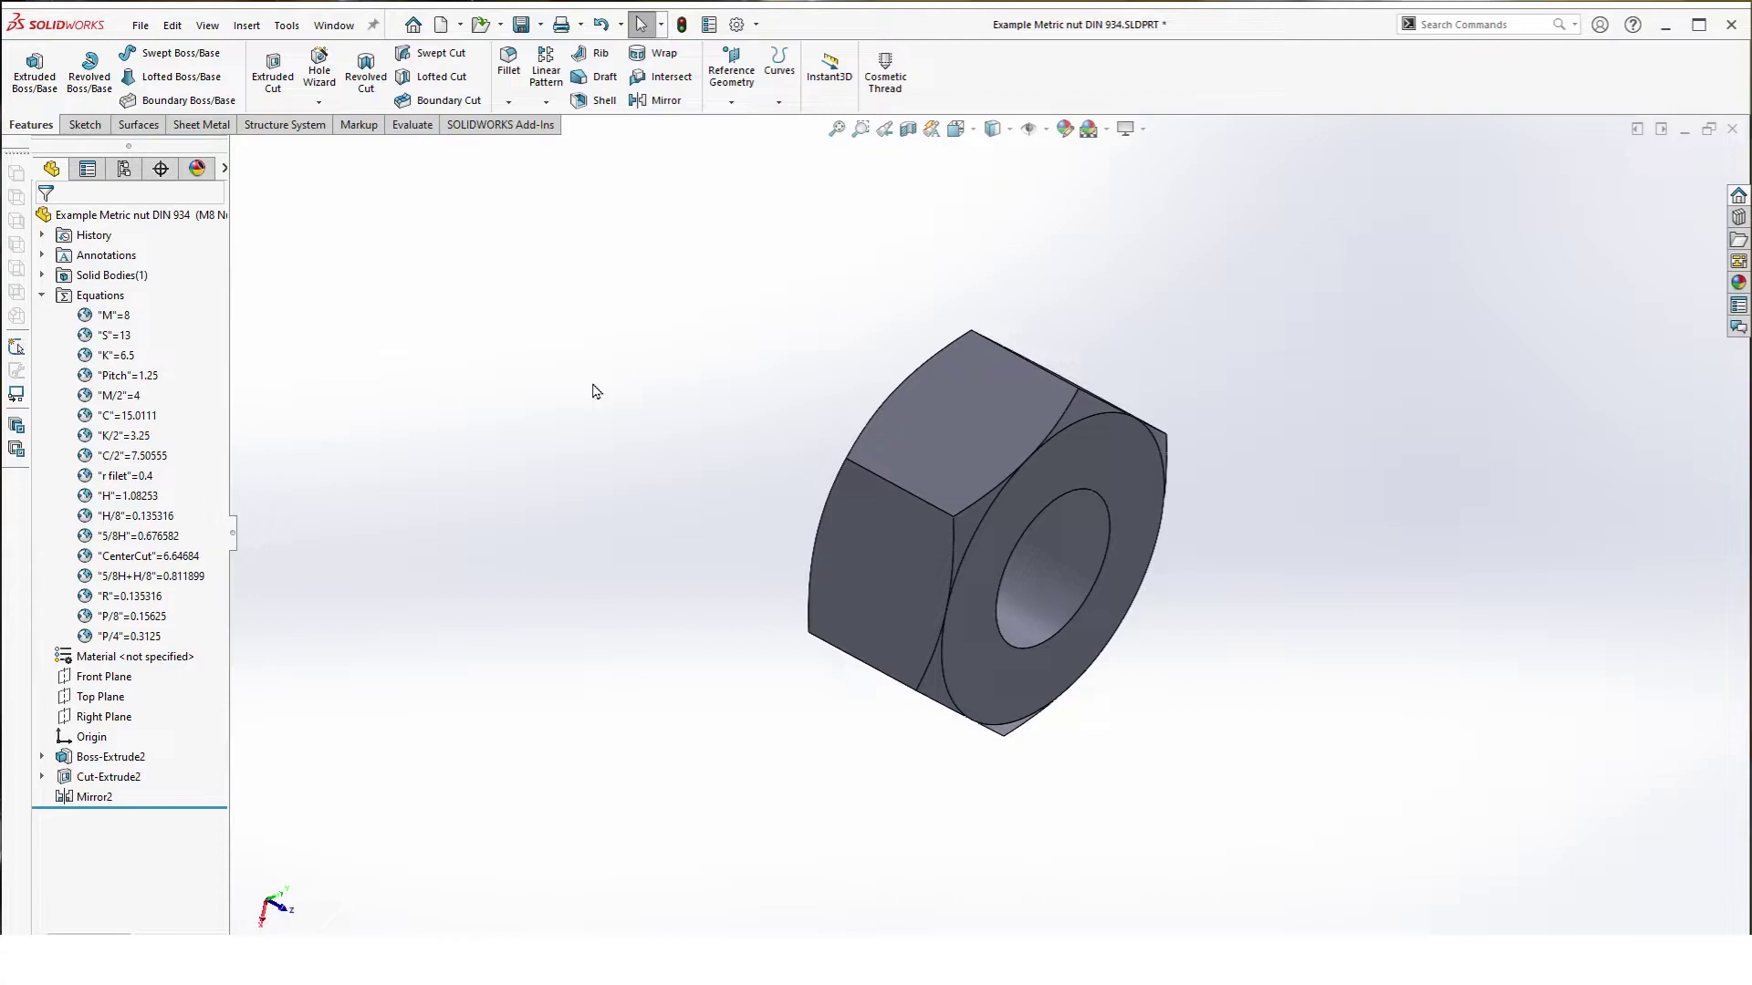
pyautogui.moveTo(585, 396); pyautogui.dragTo(478, 356, button='middle')
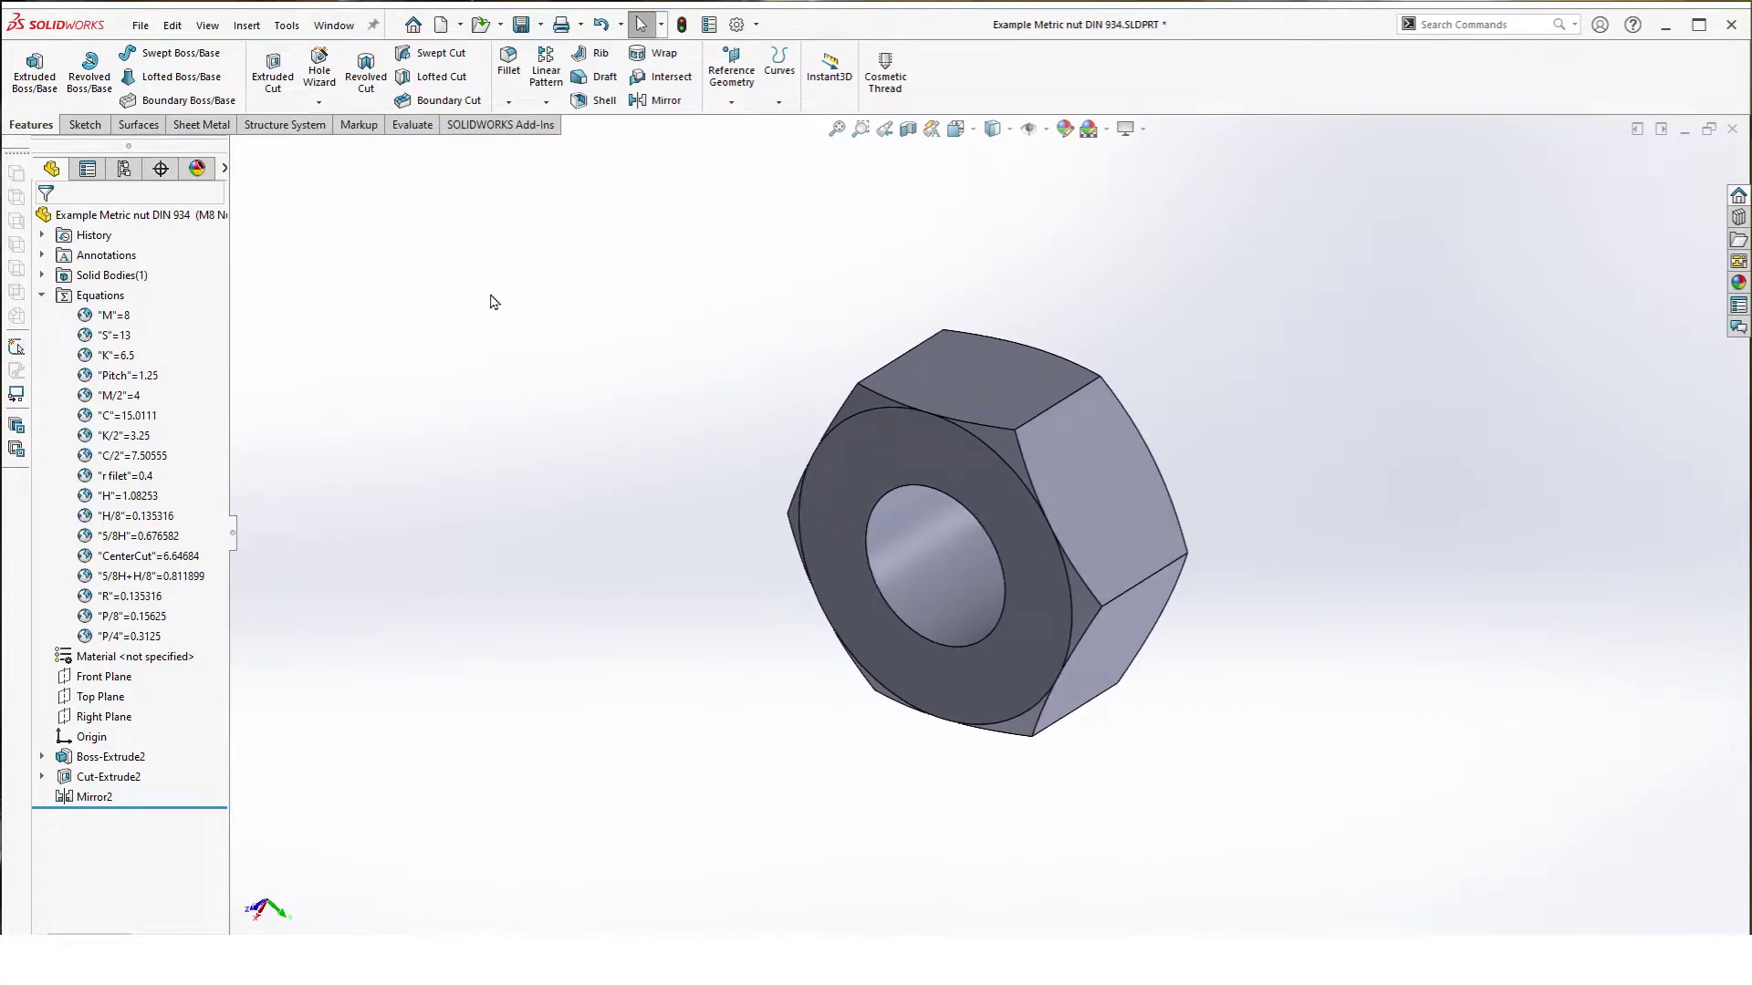
# Step: Fillet the six vertical hex edges with radius ="r filet" (0.4 mm)
pyautogui.click(508, 62)
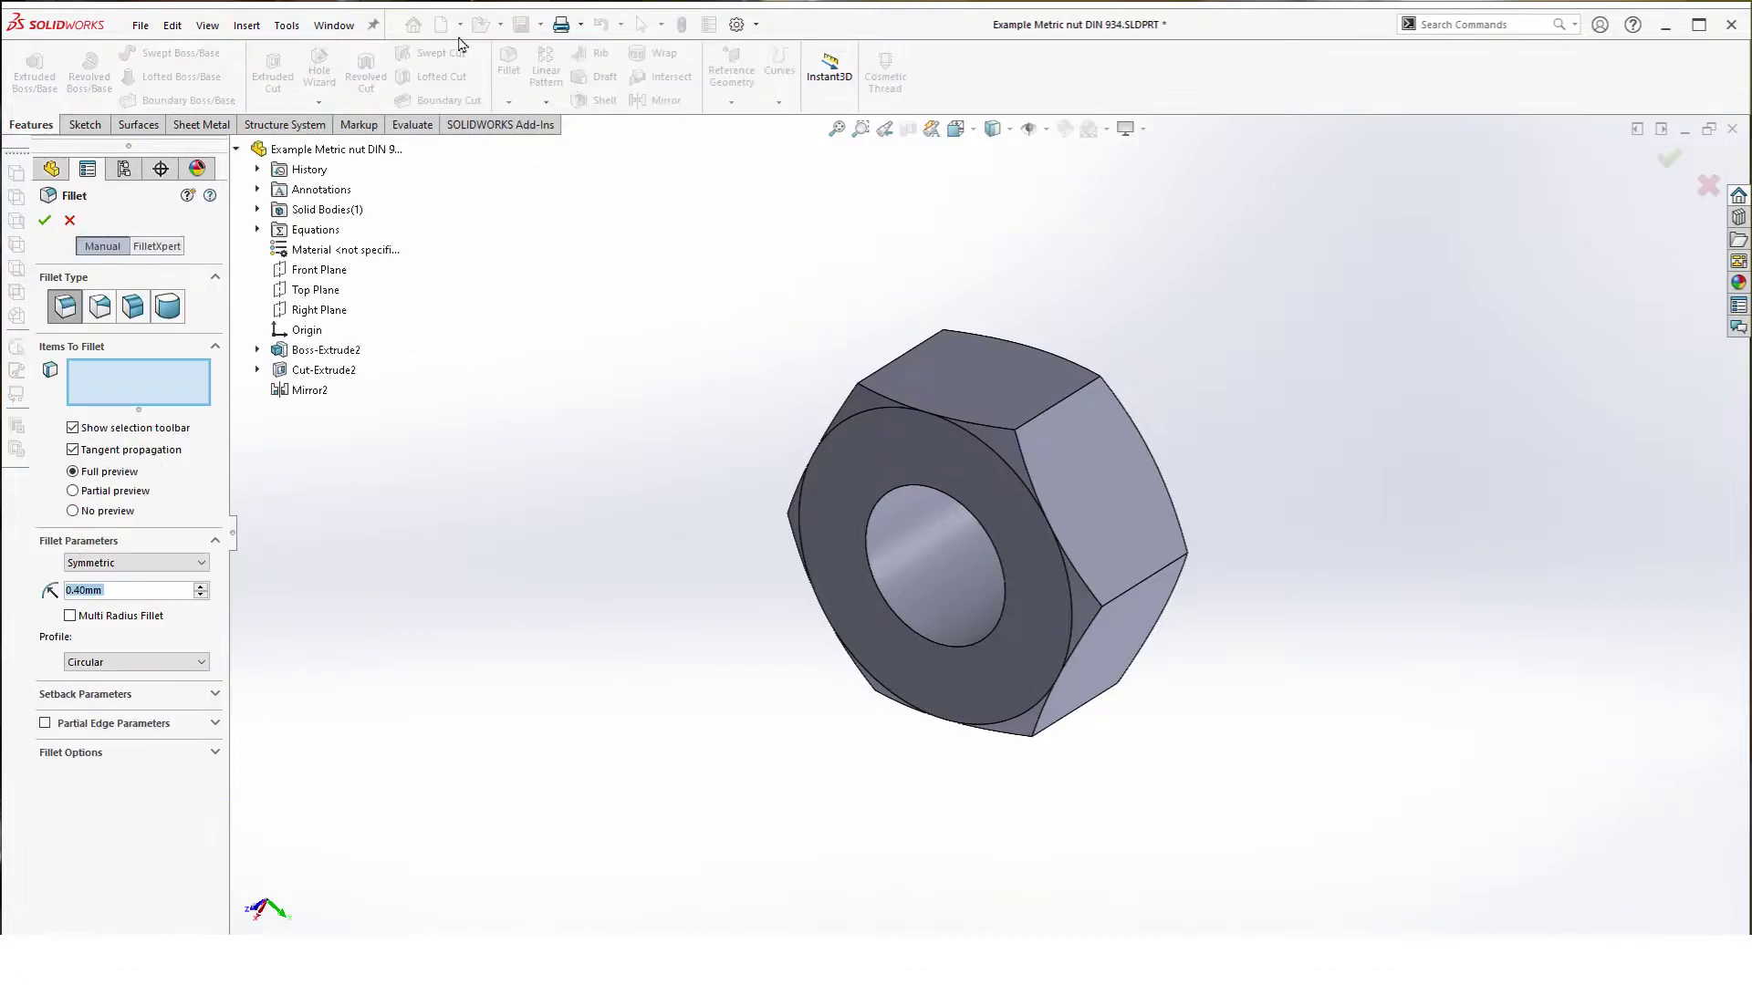
pyautogui.moveTo(939, 332); pyautogui.dragTo(997, 648, button='middle')
pyautogui.click(1041, 444)
pyautogui.click(1098, 551)
pyautogui.click(1095, 572)
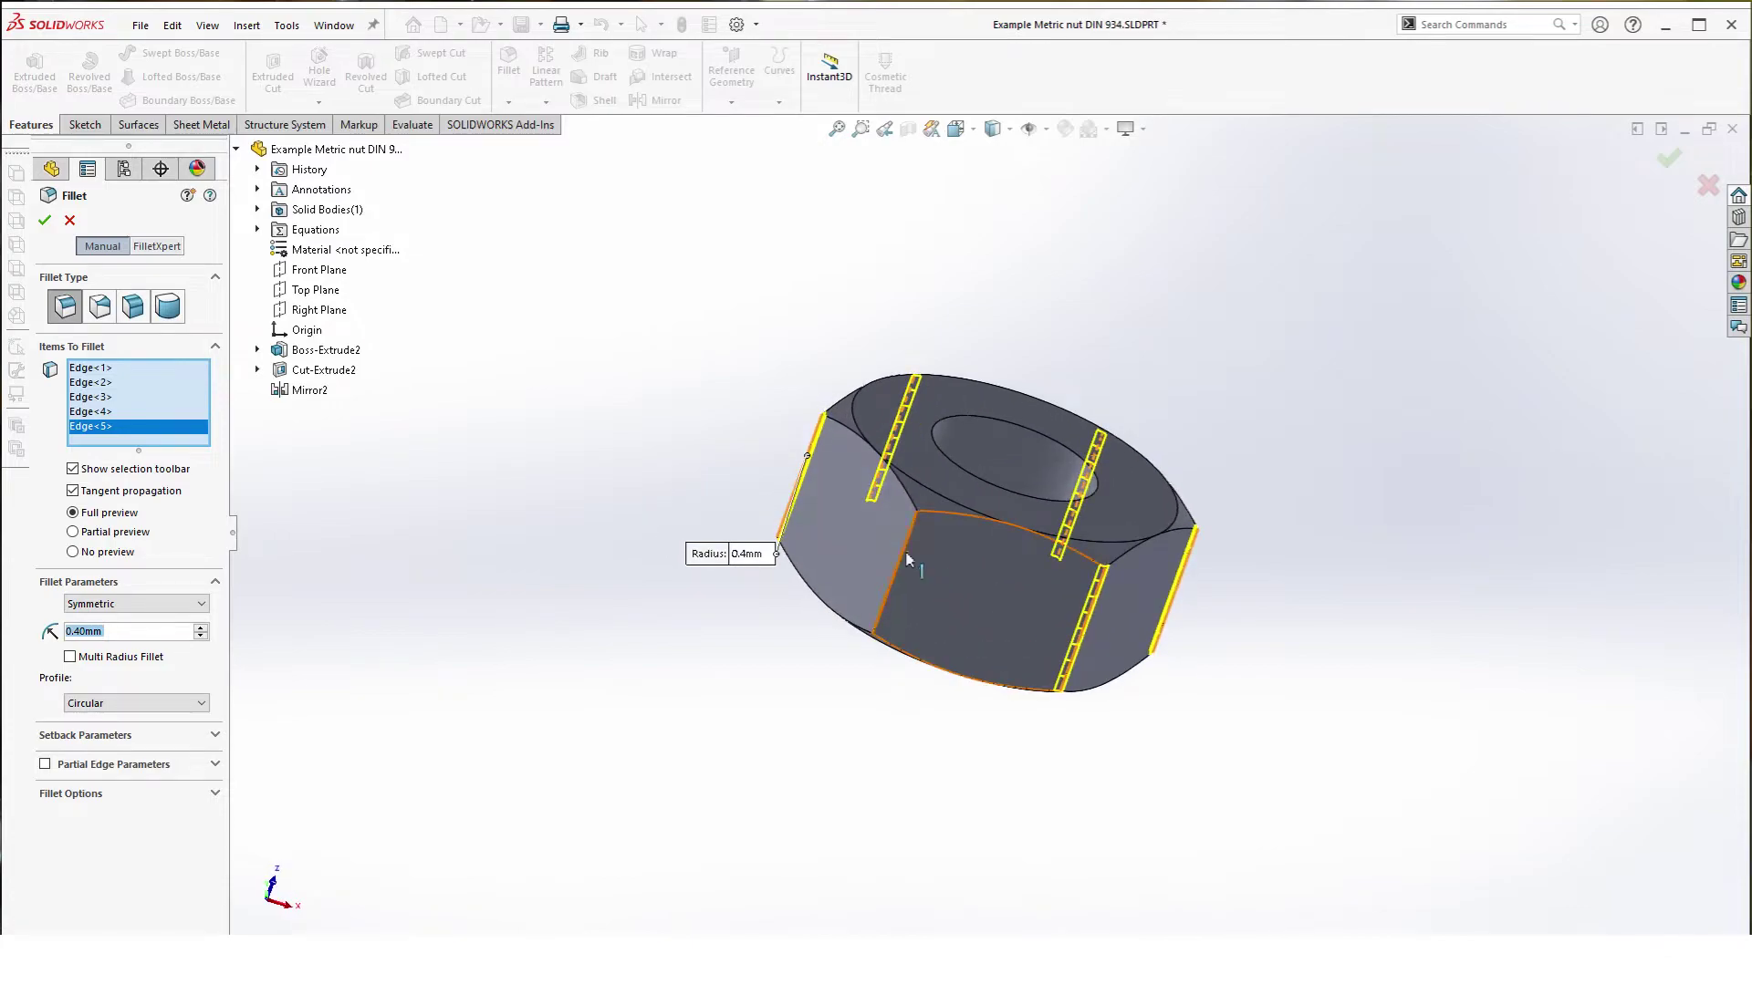
pyautogui.click(906, 555)
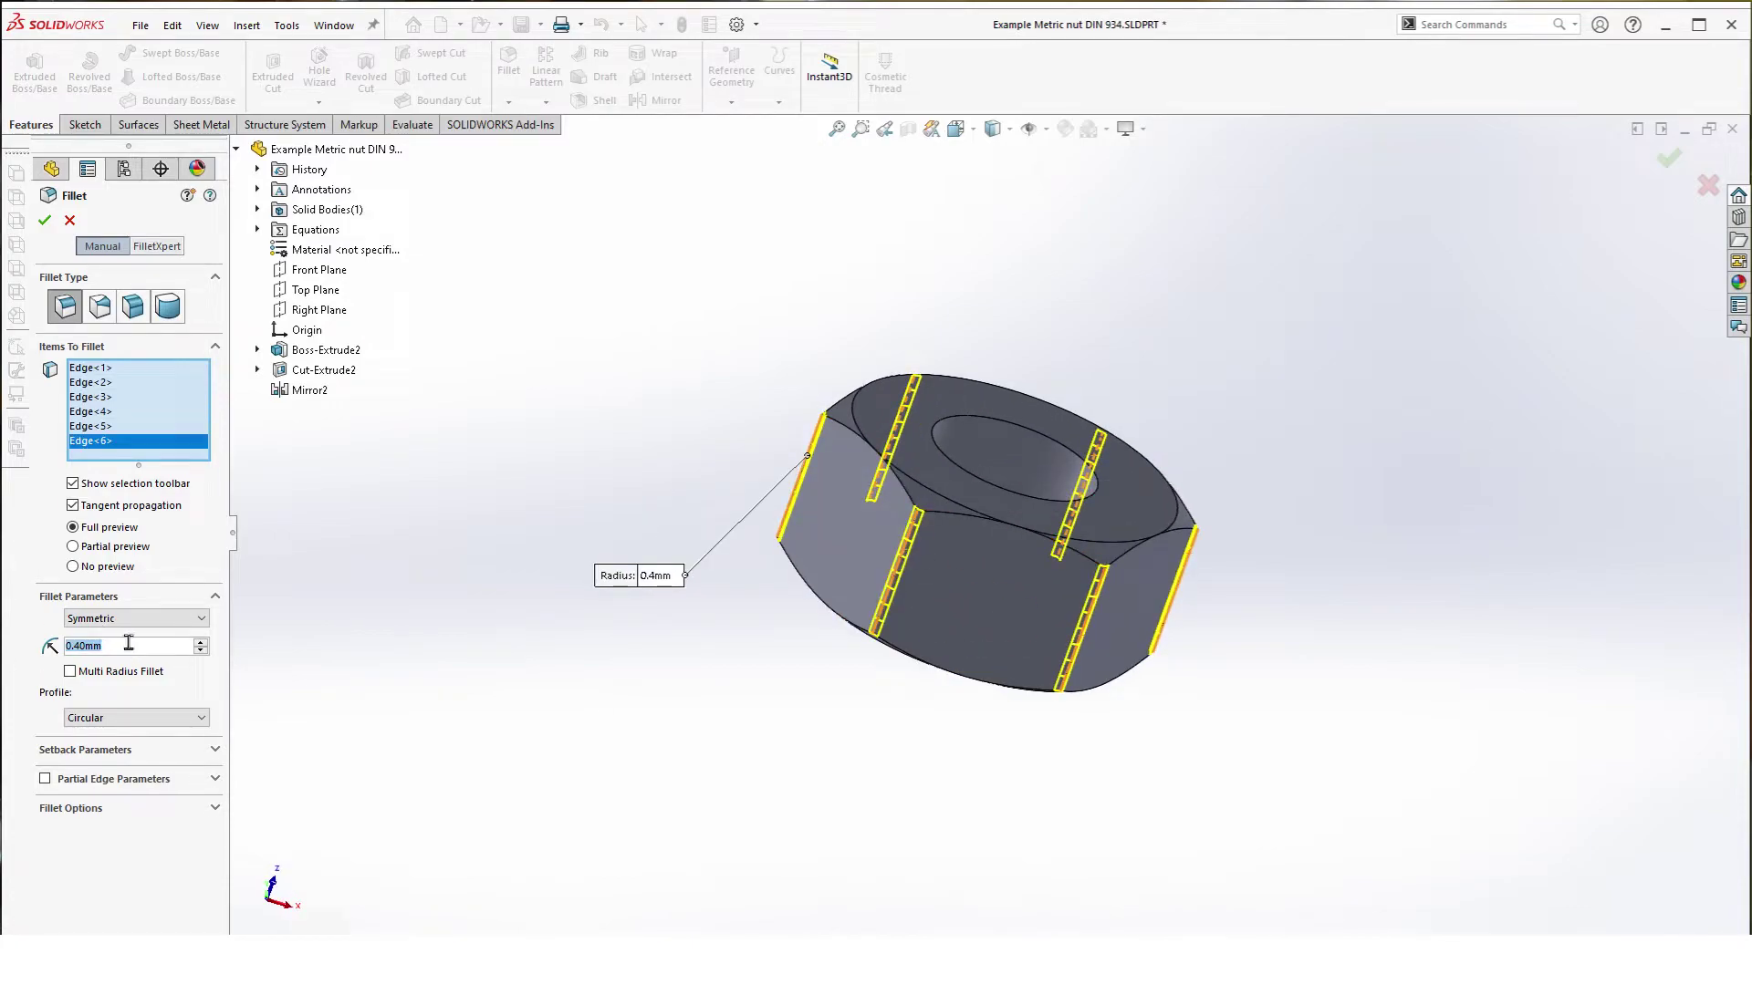
pyautogui.write('=')
pyautogui.moveTo(113, 667)
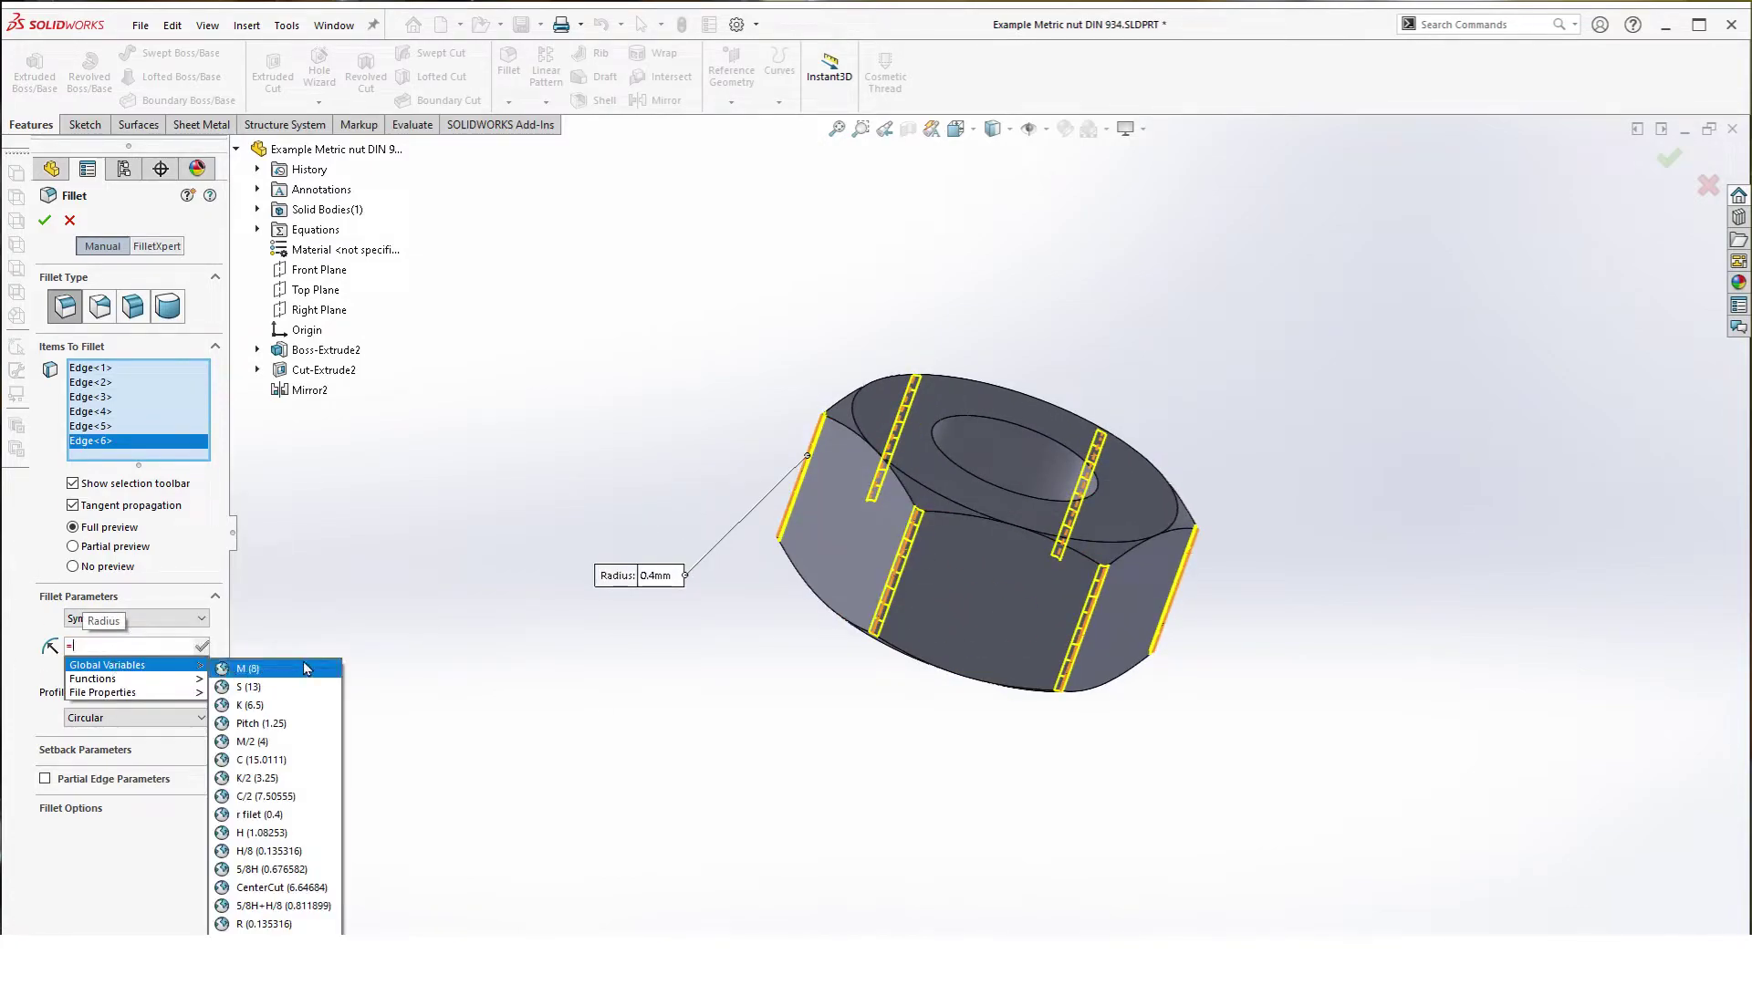
pyautogui.click(264, 815)
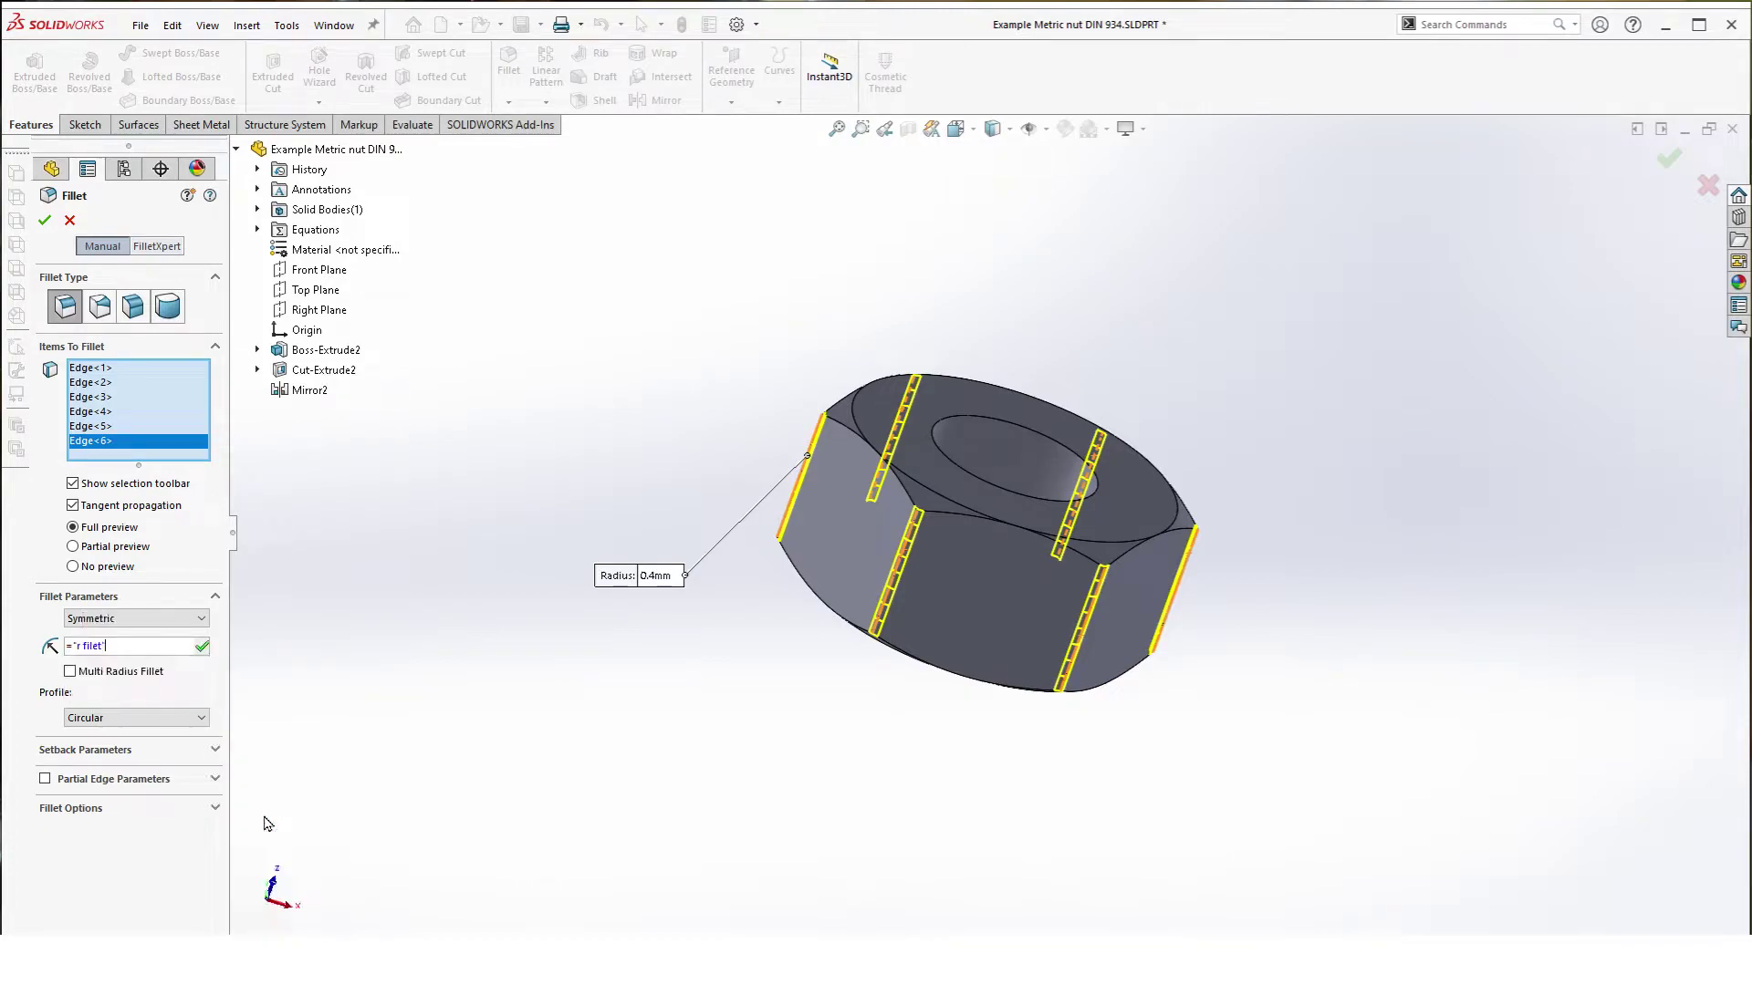
pyautogui.click(202, 648)
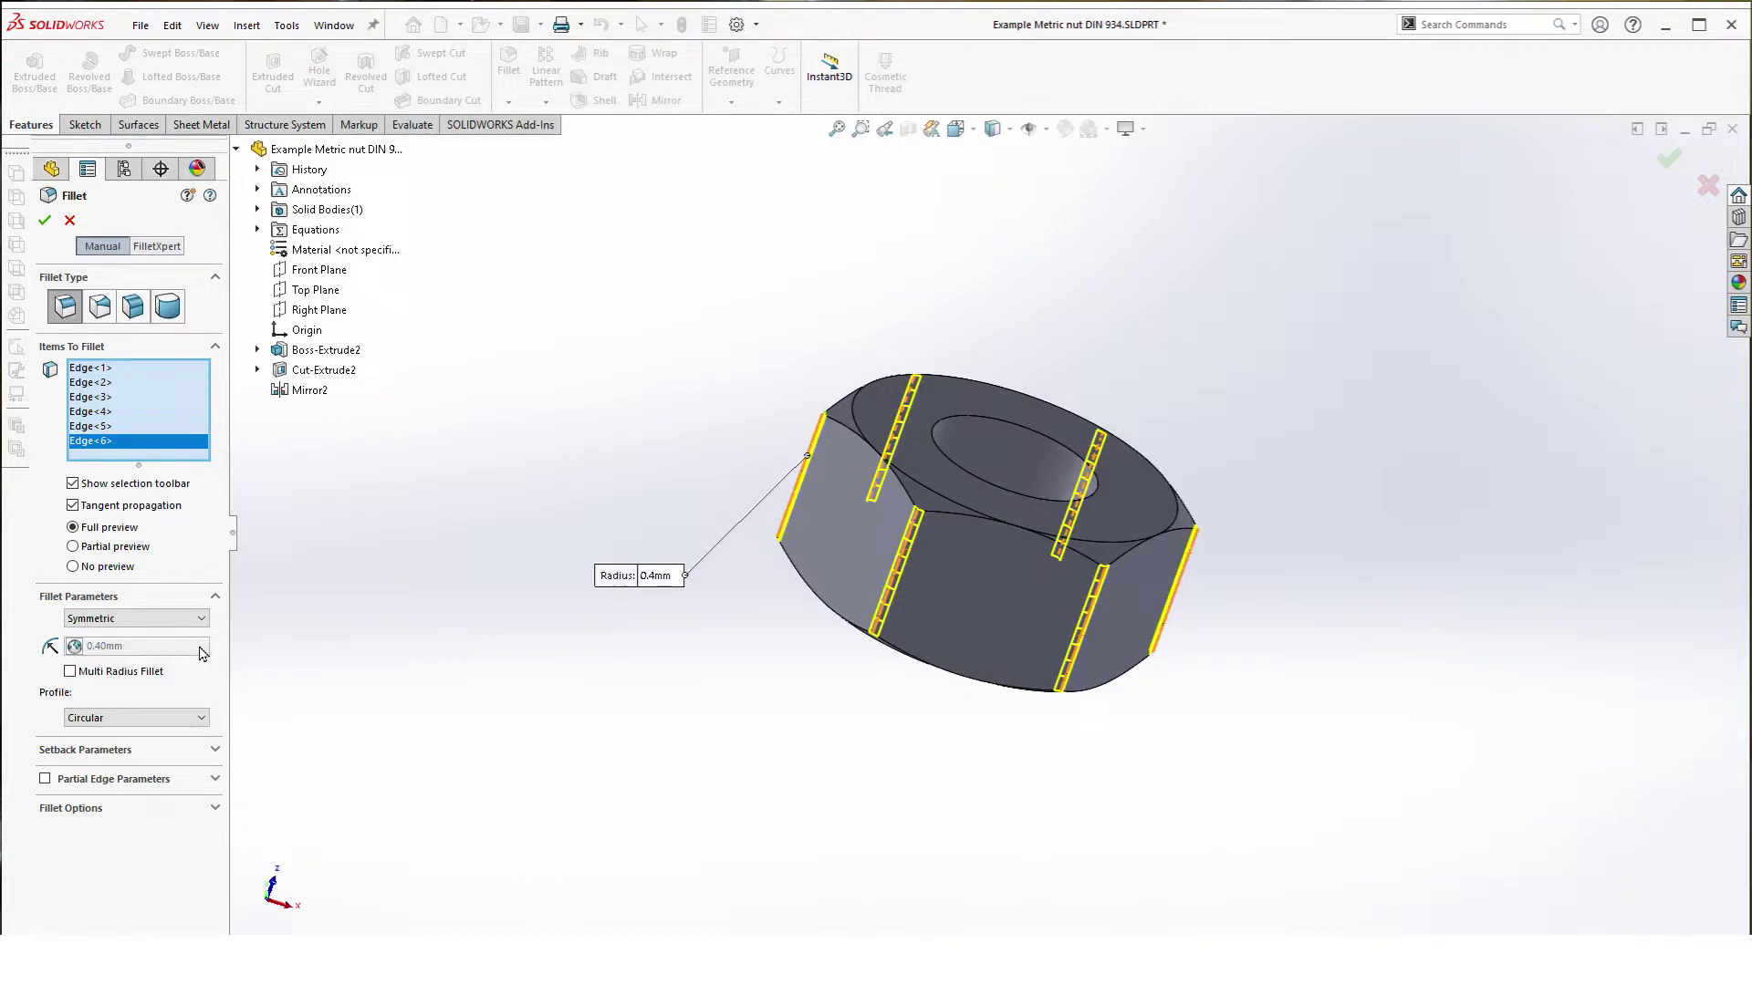
pyautogui.click(44, 220)
# Step: Orbit the nut to inspect the rounded edges from several sides
pyautogui.moveTo(715, 493); pyautogui.dragTo(541, 489, button='middle')
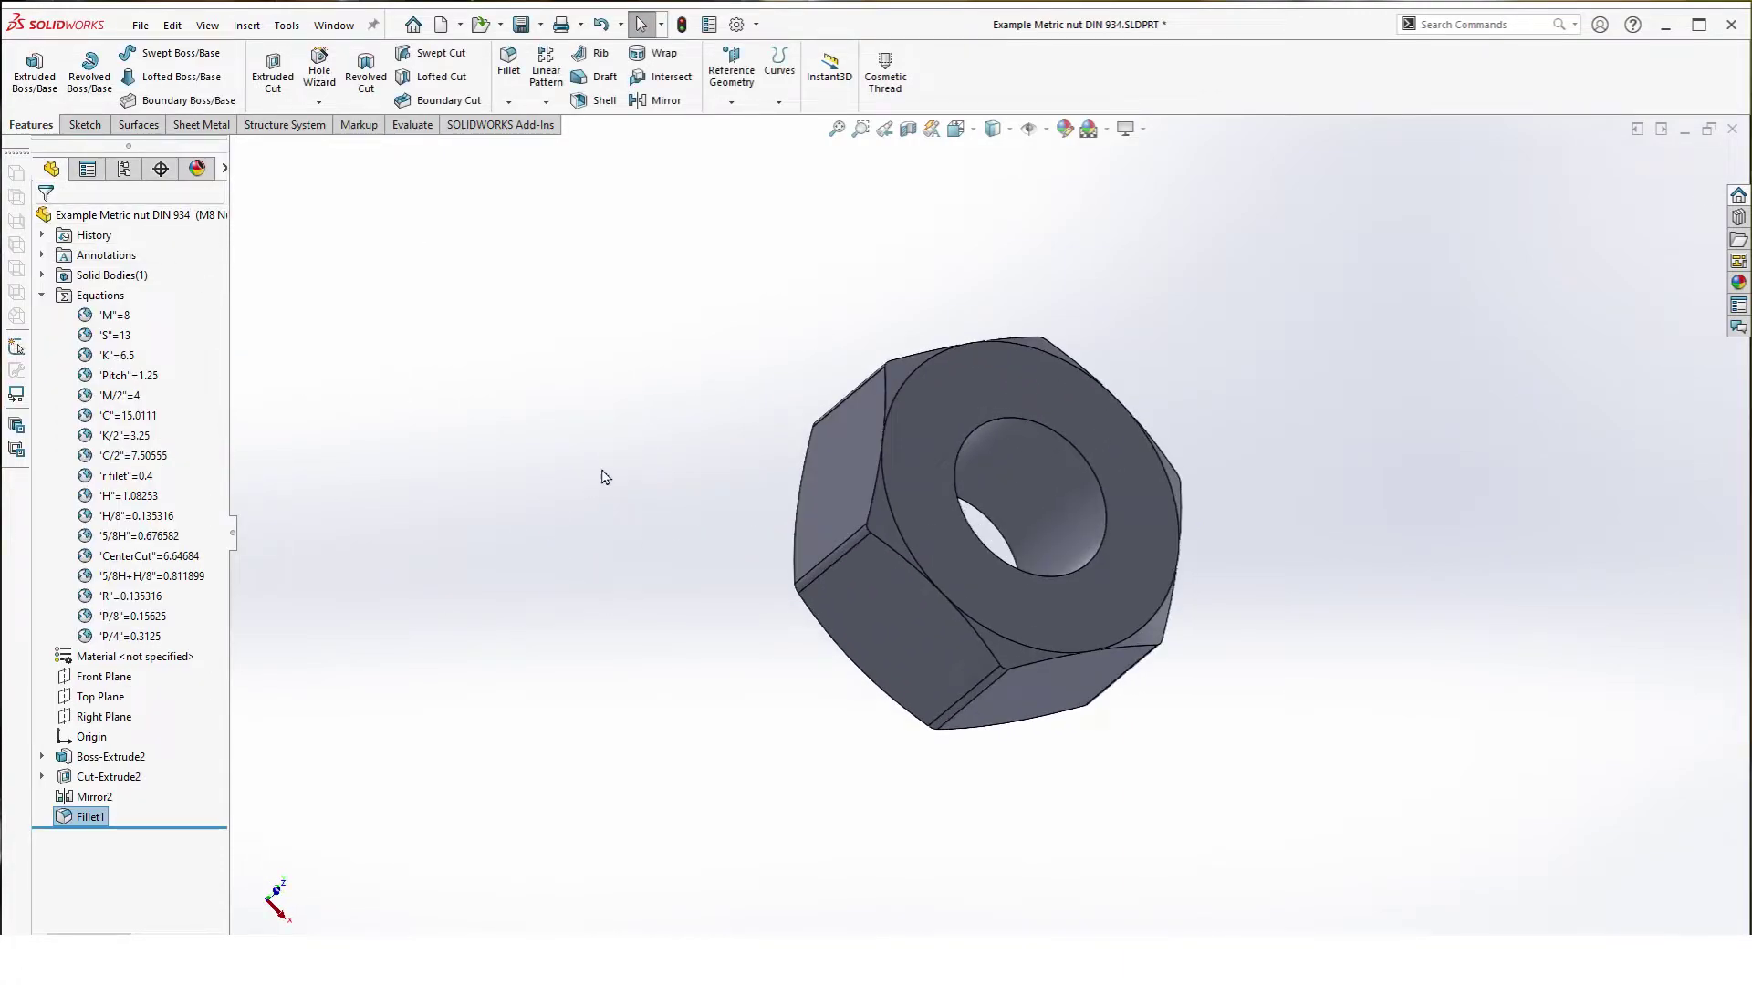
pyautogui.moveTo(549, 470); pyautogui.dragTo(750, 615, button='middle')
pyautogui.moveTo(944, 470); pyautogui.dragTo(567, 583, button='middle')
pyautogui.click(557, 564)
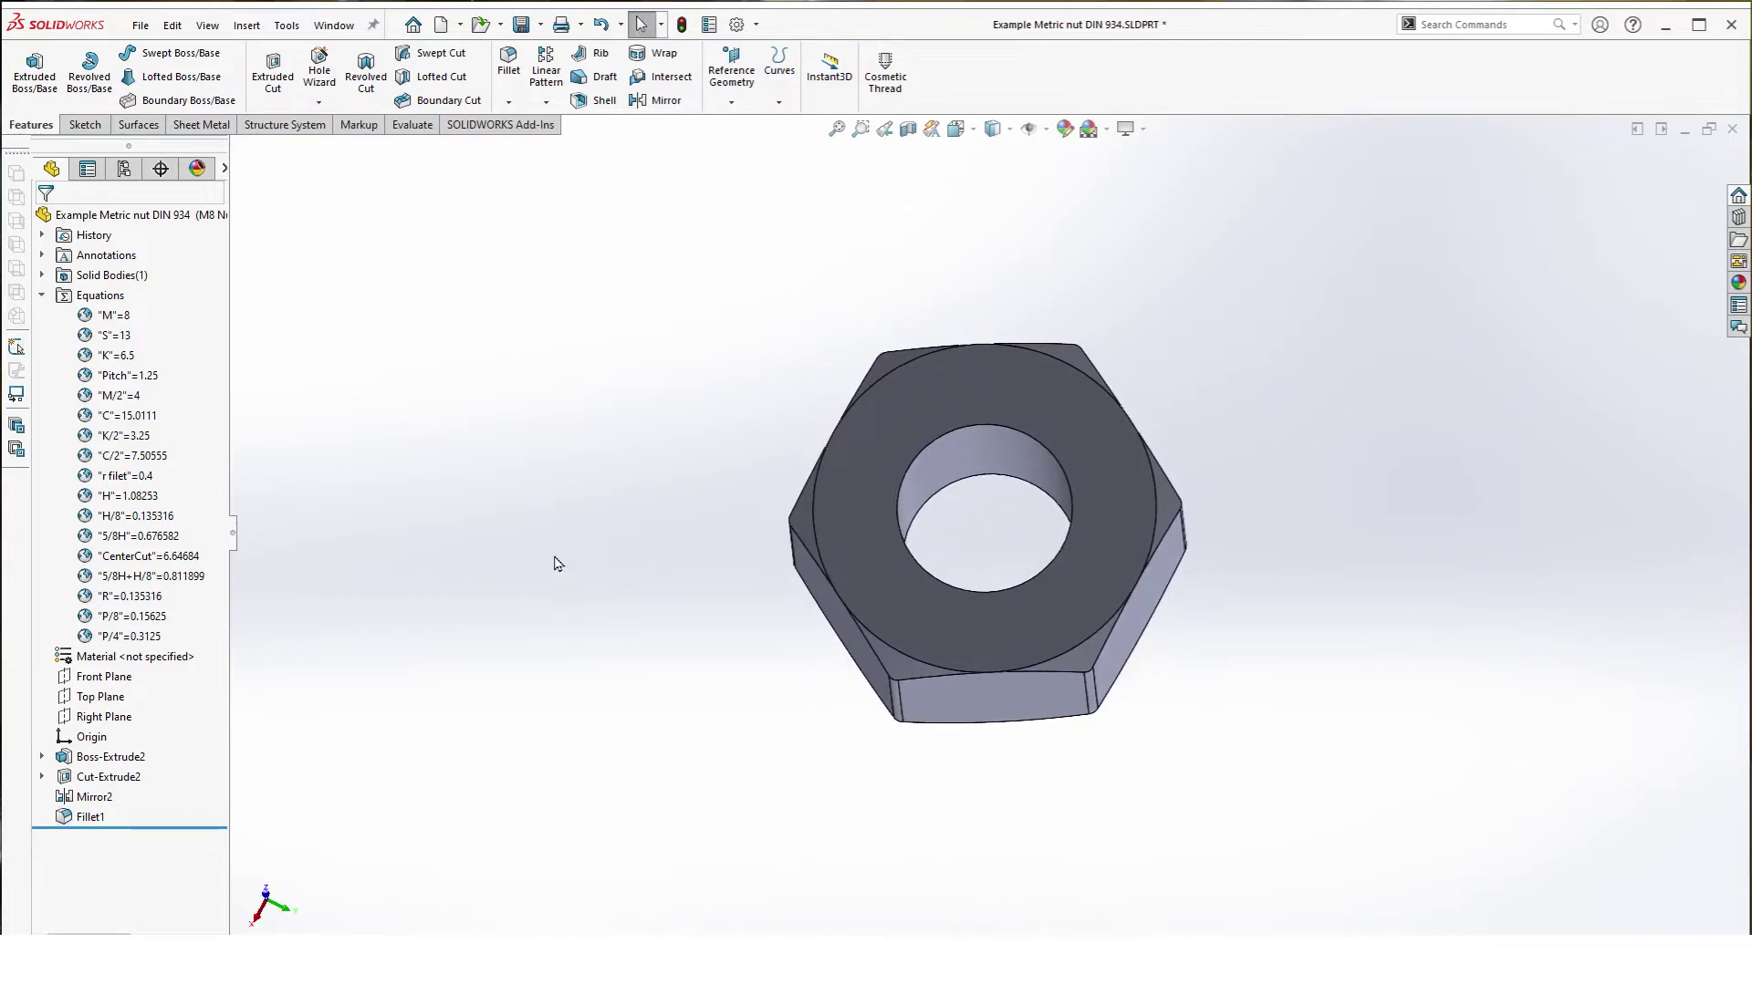
pyautogui.moveTo(532, 497); pyautogui.dragTo(489, 440, button='middle')
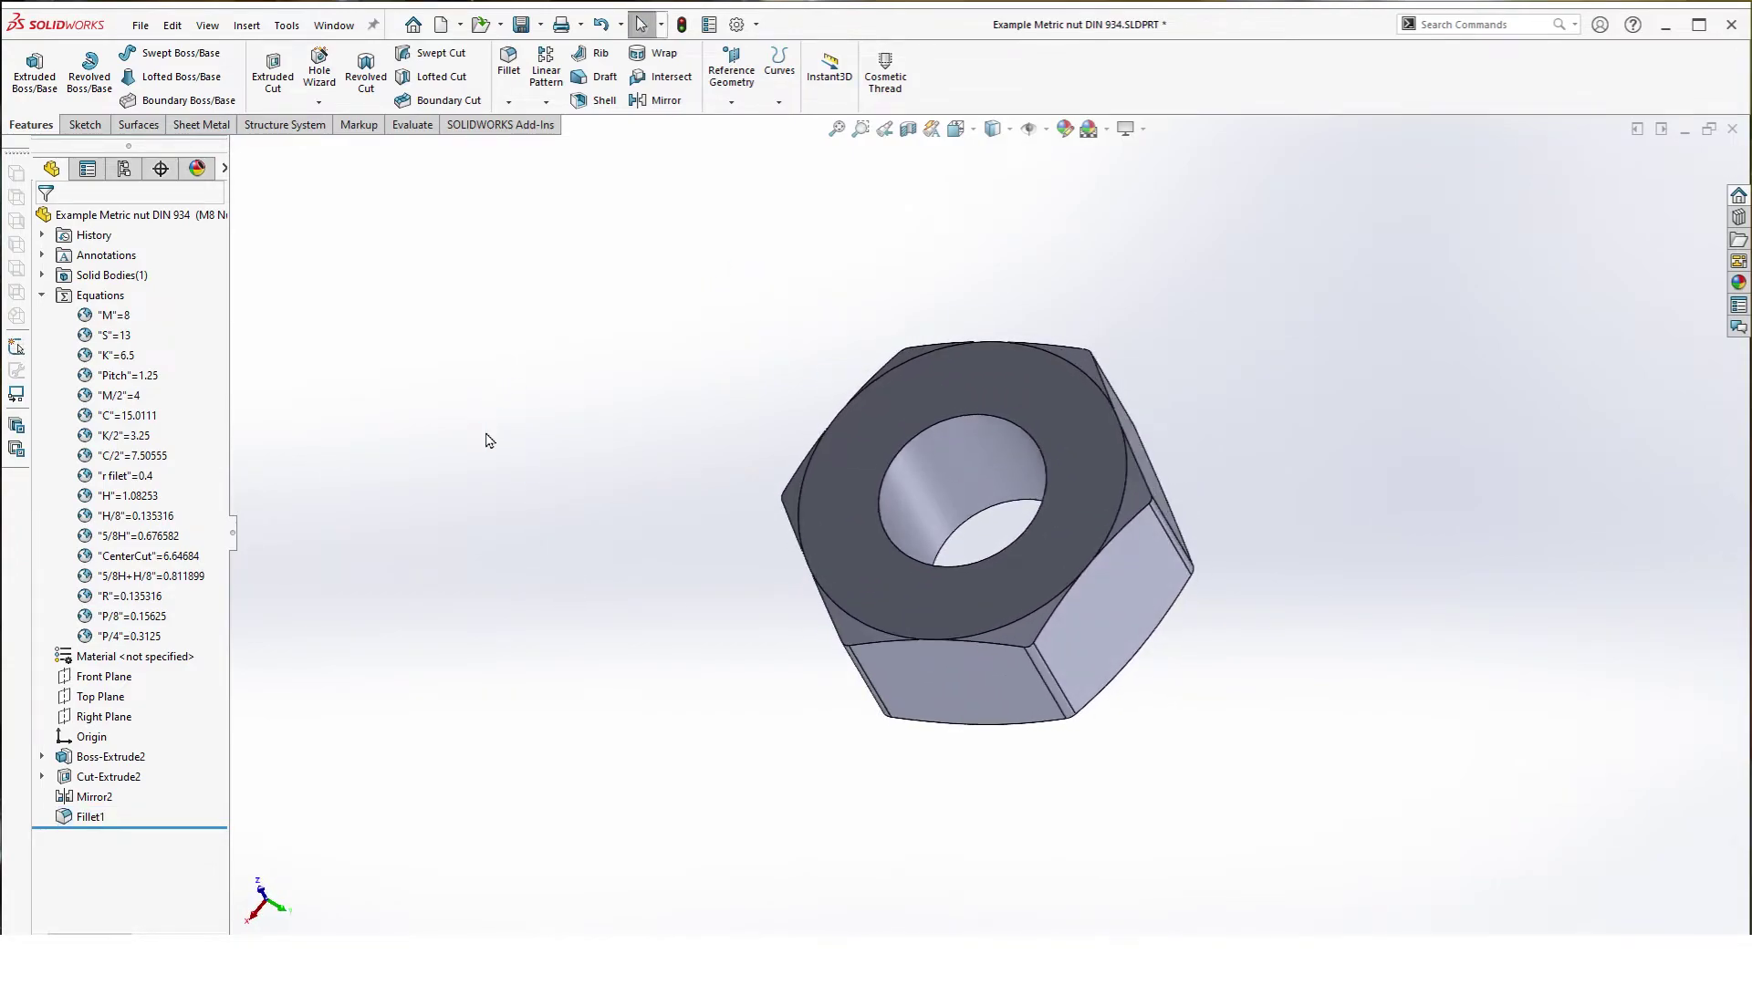
# Step: Start a chamfer and select both edges of the nut's hole
pyautogui.click(509, 101)
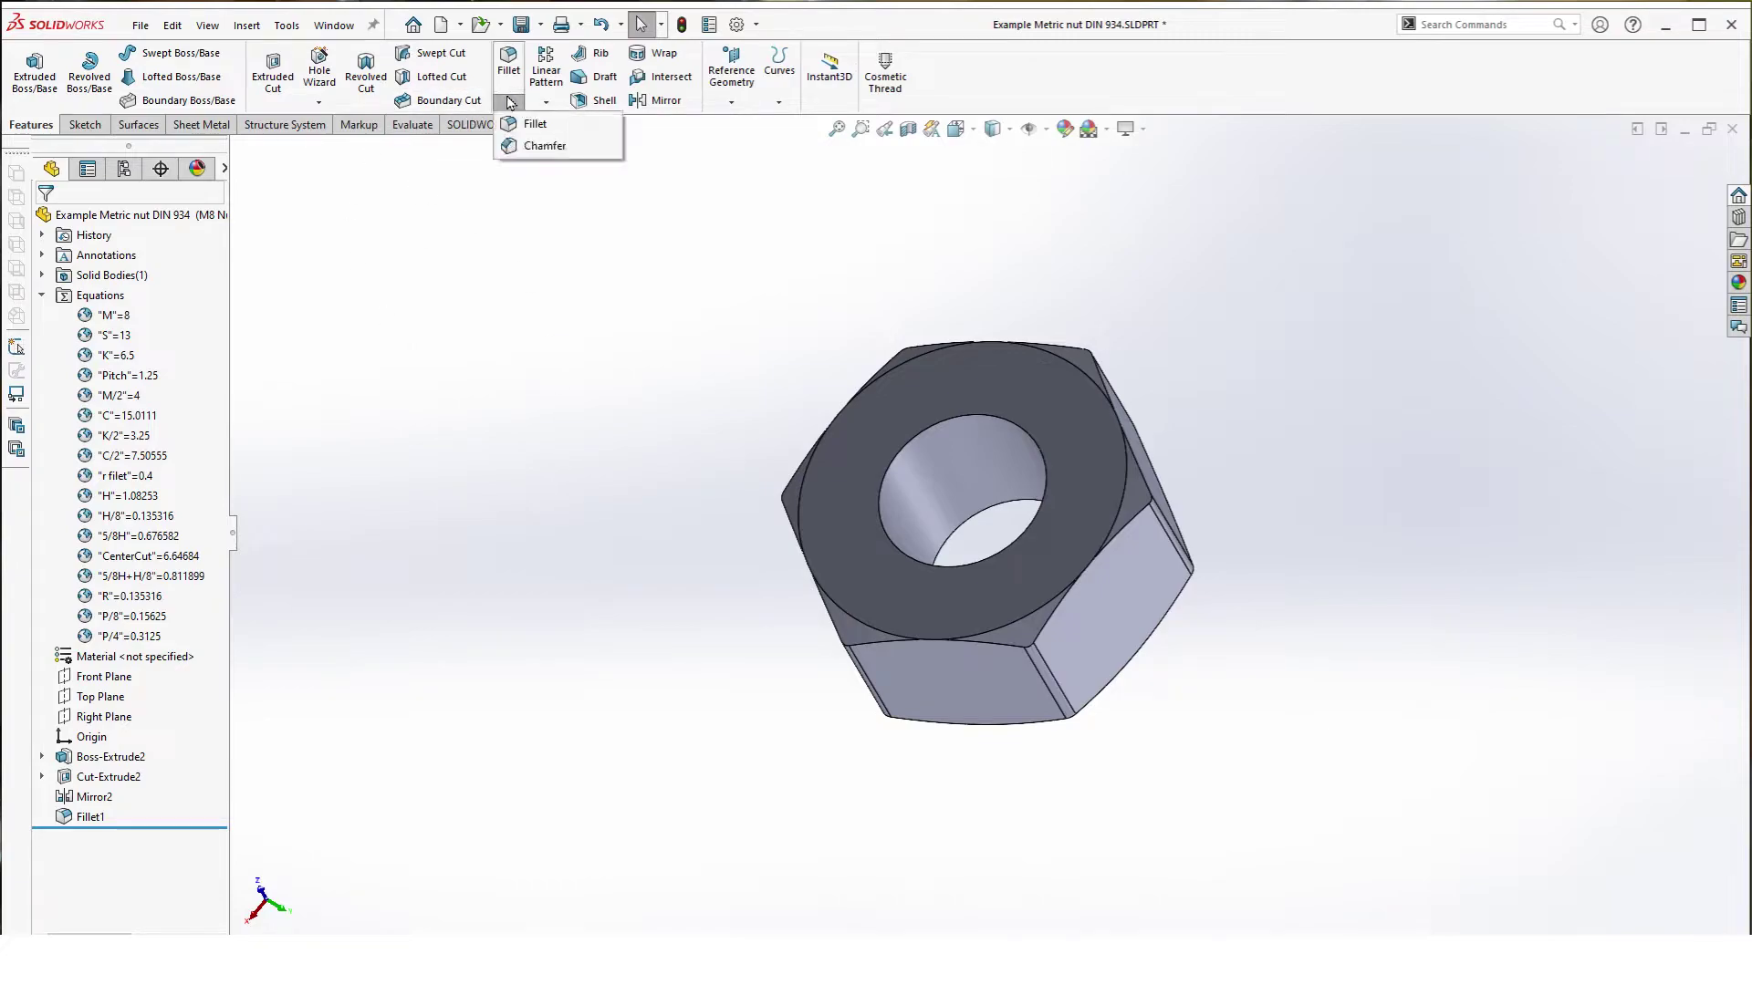
pyautogui.click(547, 147)
pyautogui.scroll(-5, 918, 324)
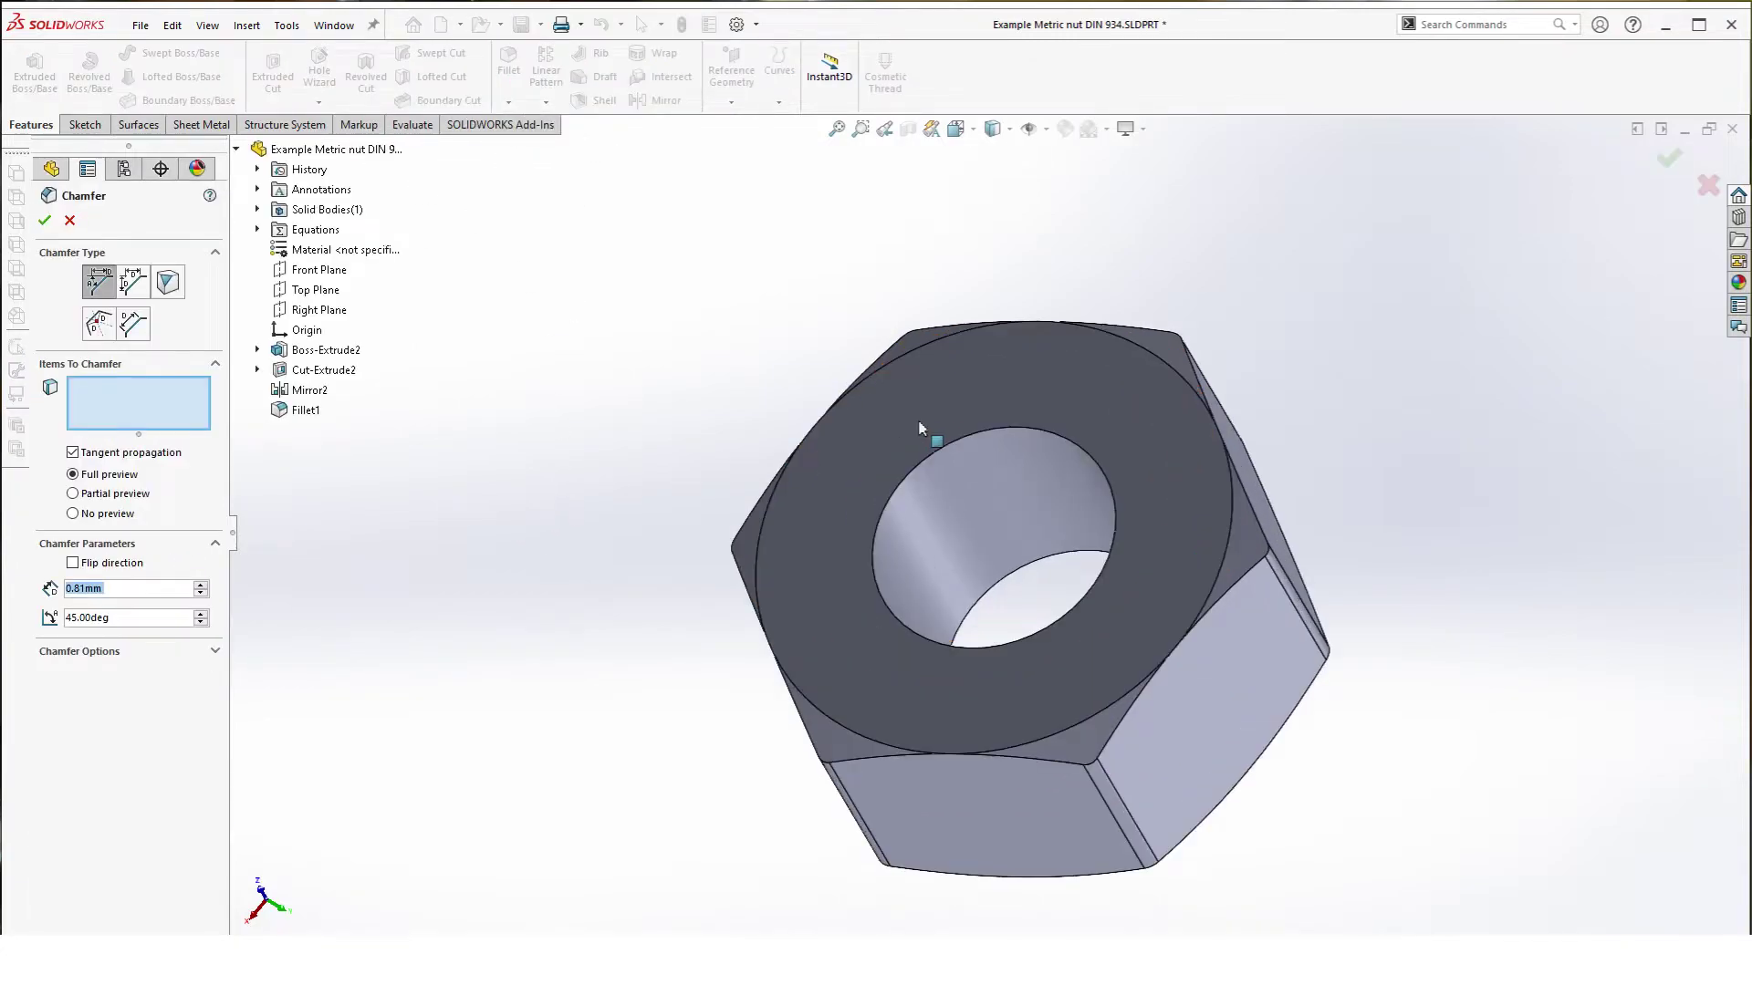
pyautogui.click(1011, 456)
pyautogui.moveTo(1011, 456); pyautogui.dragTo(898, 383, button='middle')
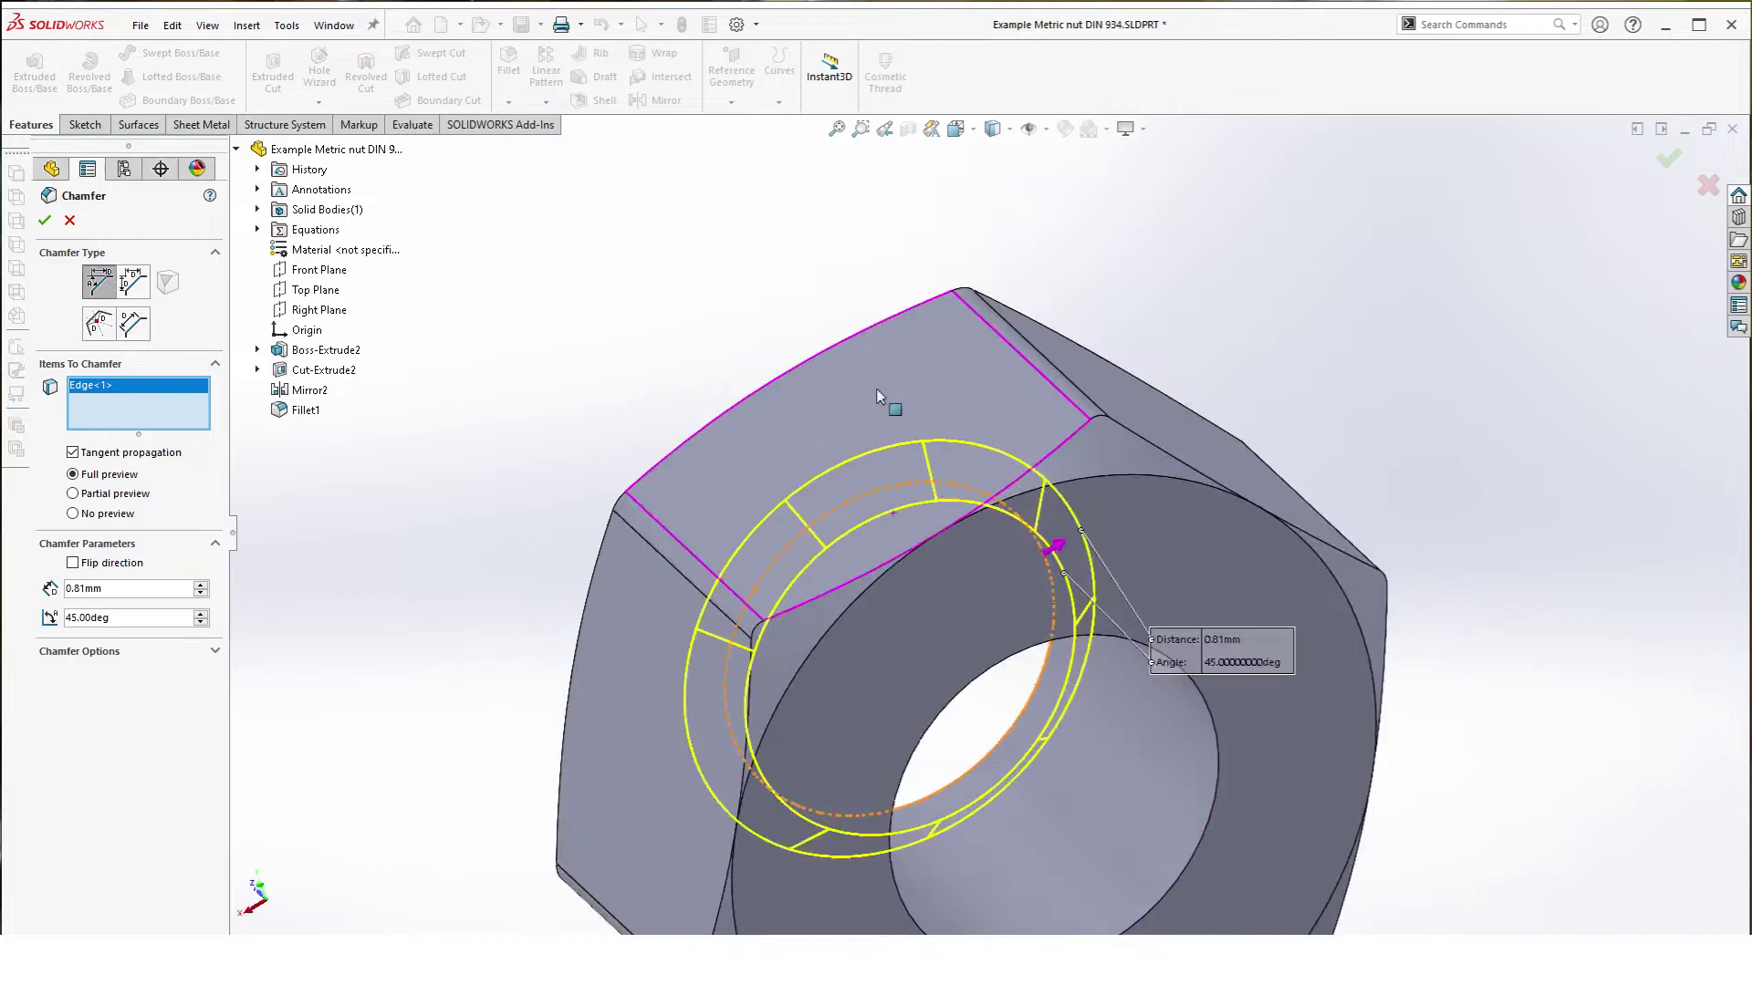
pyautogui.click(1214, 824)
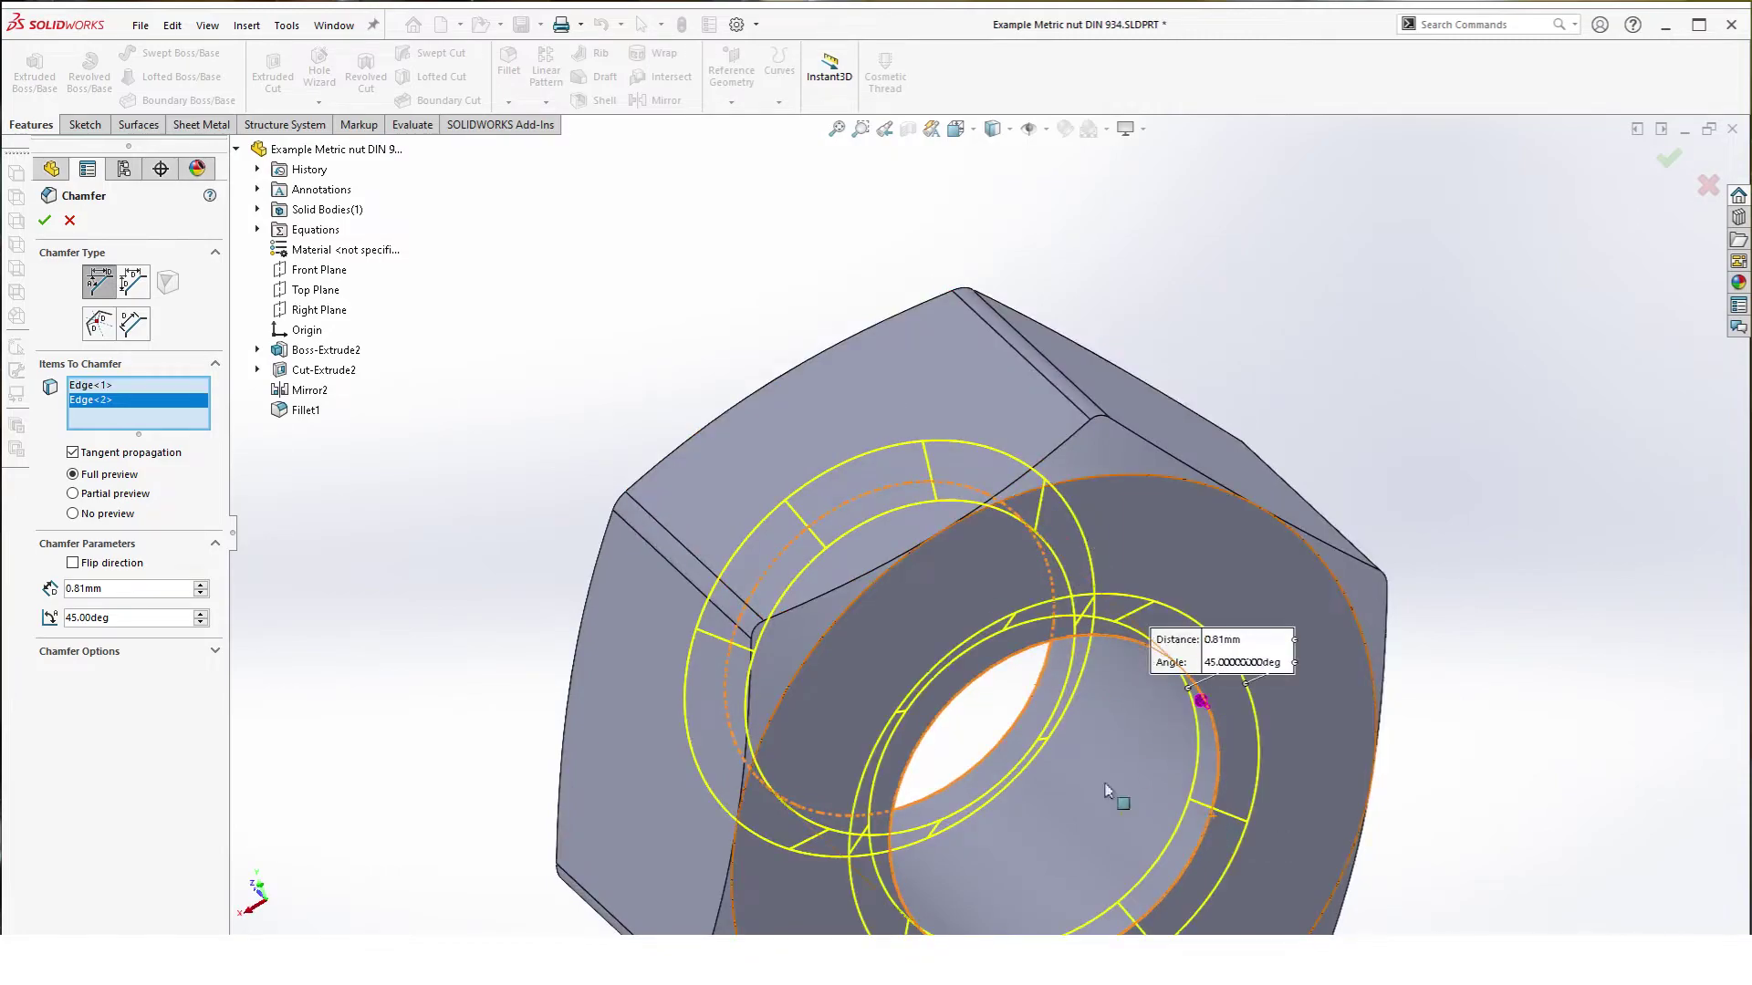
pyautogui.scroll(5, 869, 620)
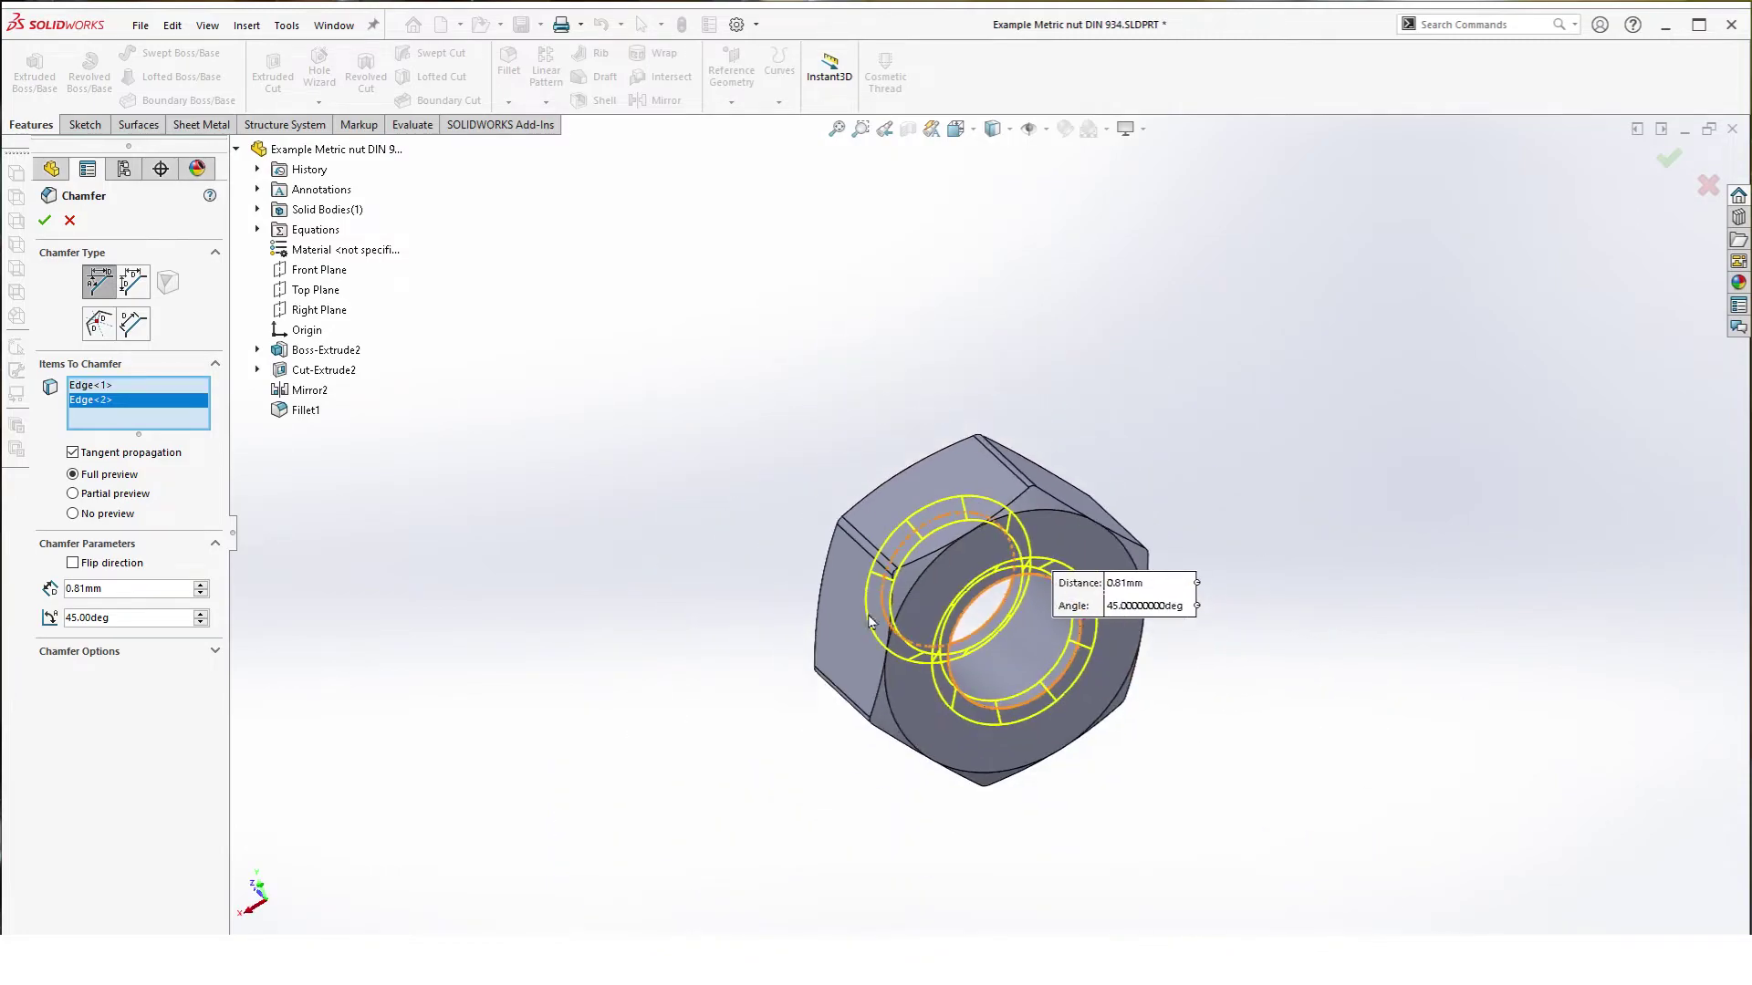
# Step: Link the chamfer distance to the 5/8H+H/8 variable (0.81 mm, 45°) and accept it
pyautogui.click(110, 588)
pyautogui.write('=')
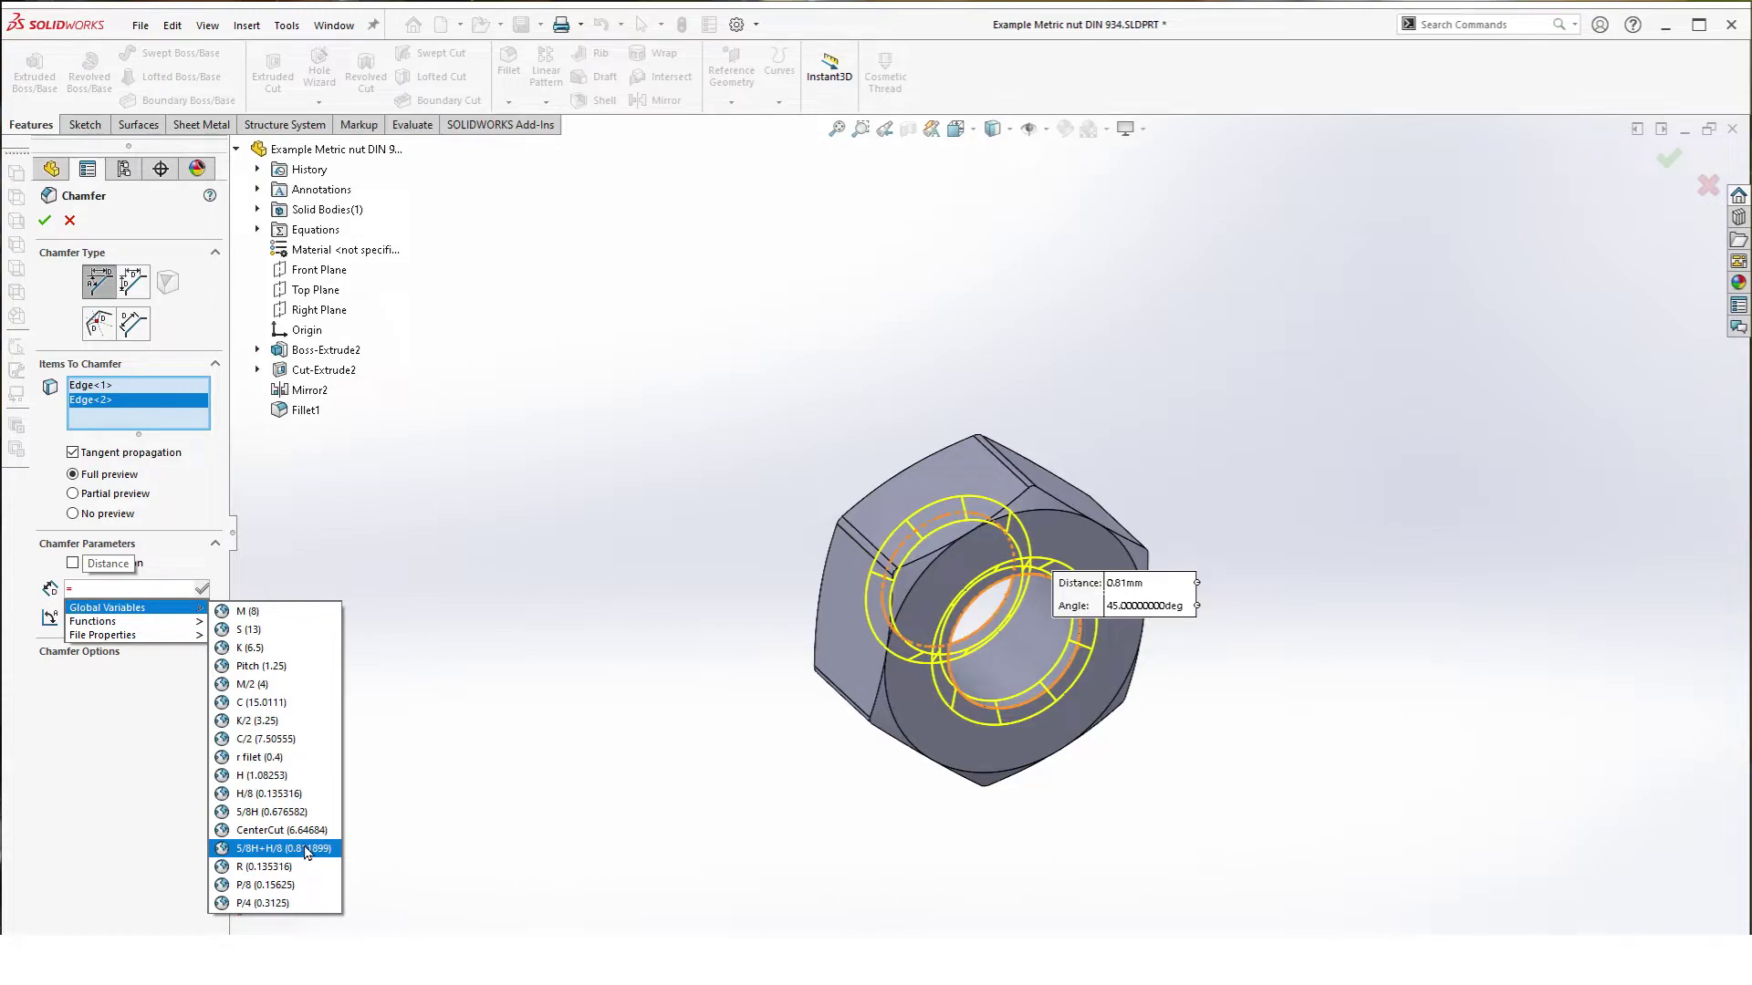
pyautogui.click(306, 849)
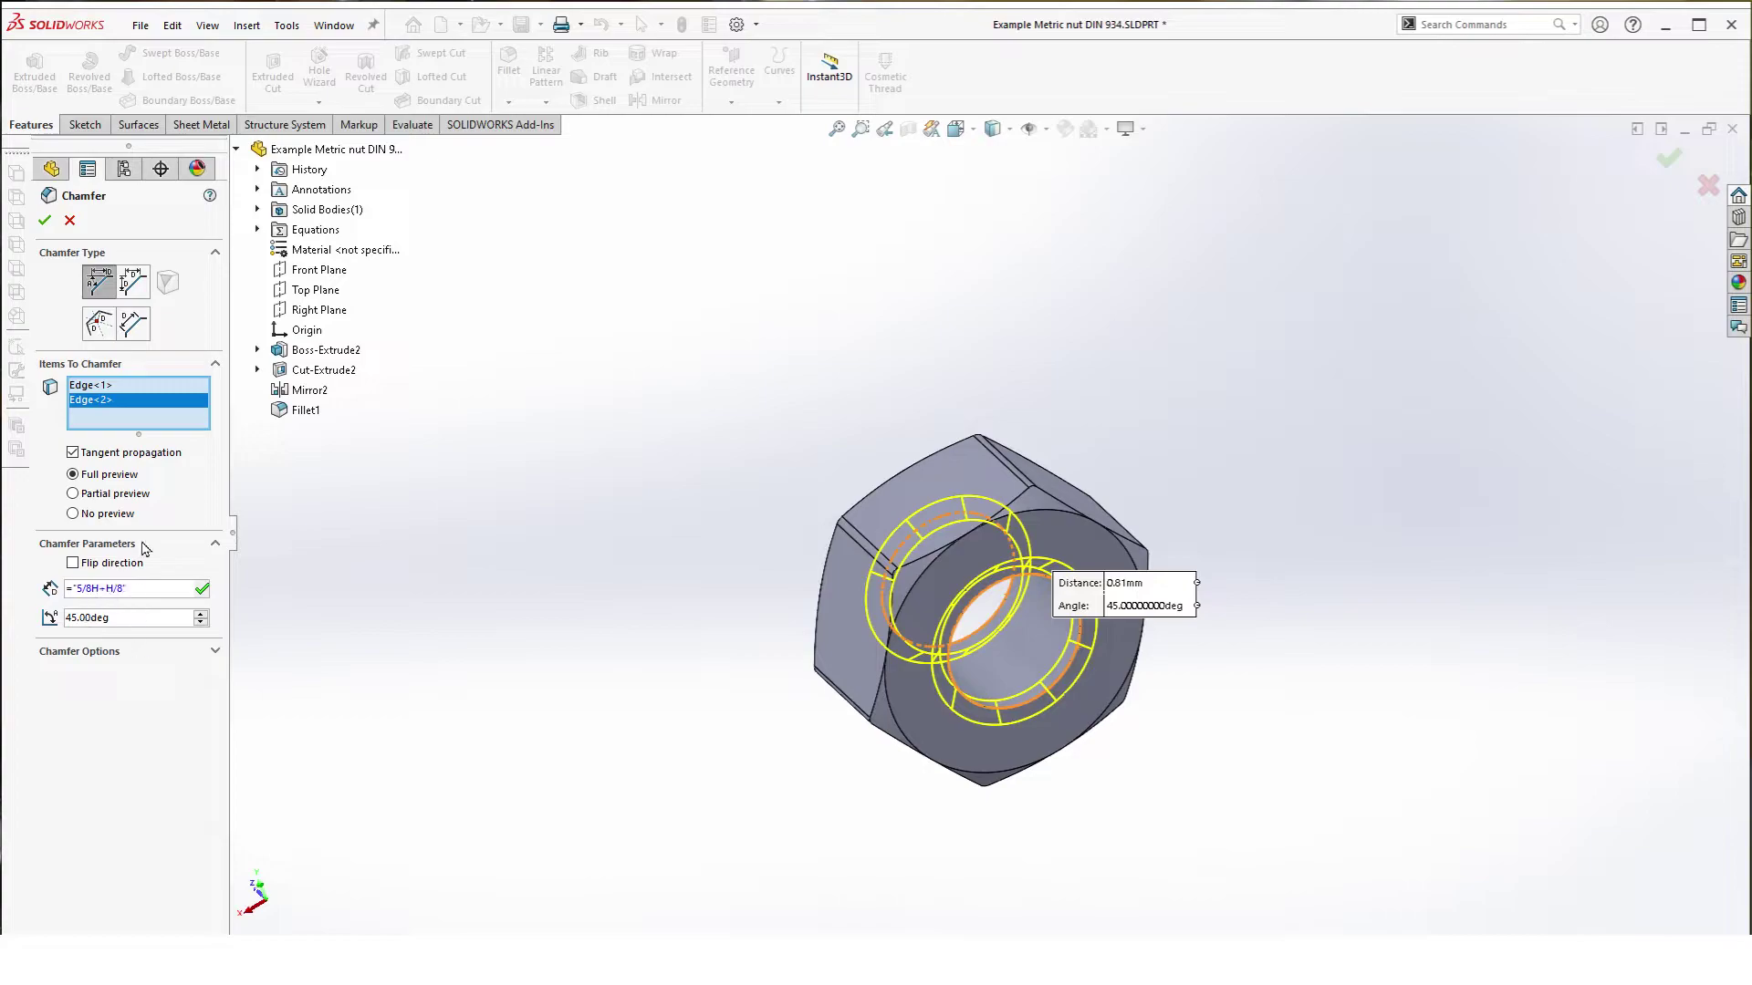
pyautogui.click(45, 220)
pyautogui.moveTo(511, 392); pyautogui.dragTo(806, 419, button='middle')
pyautogui.hotkey('ctrl', '7')
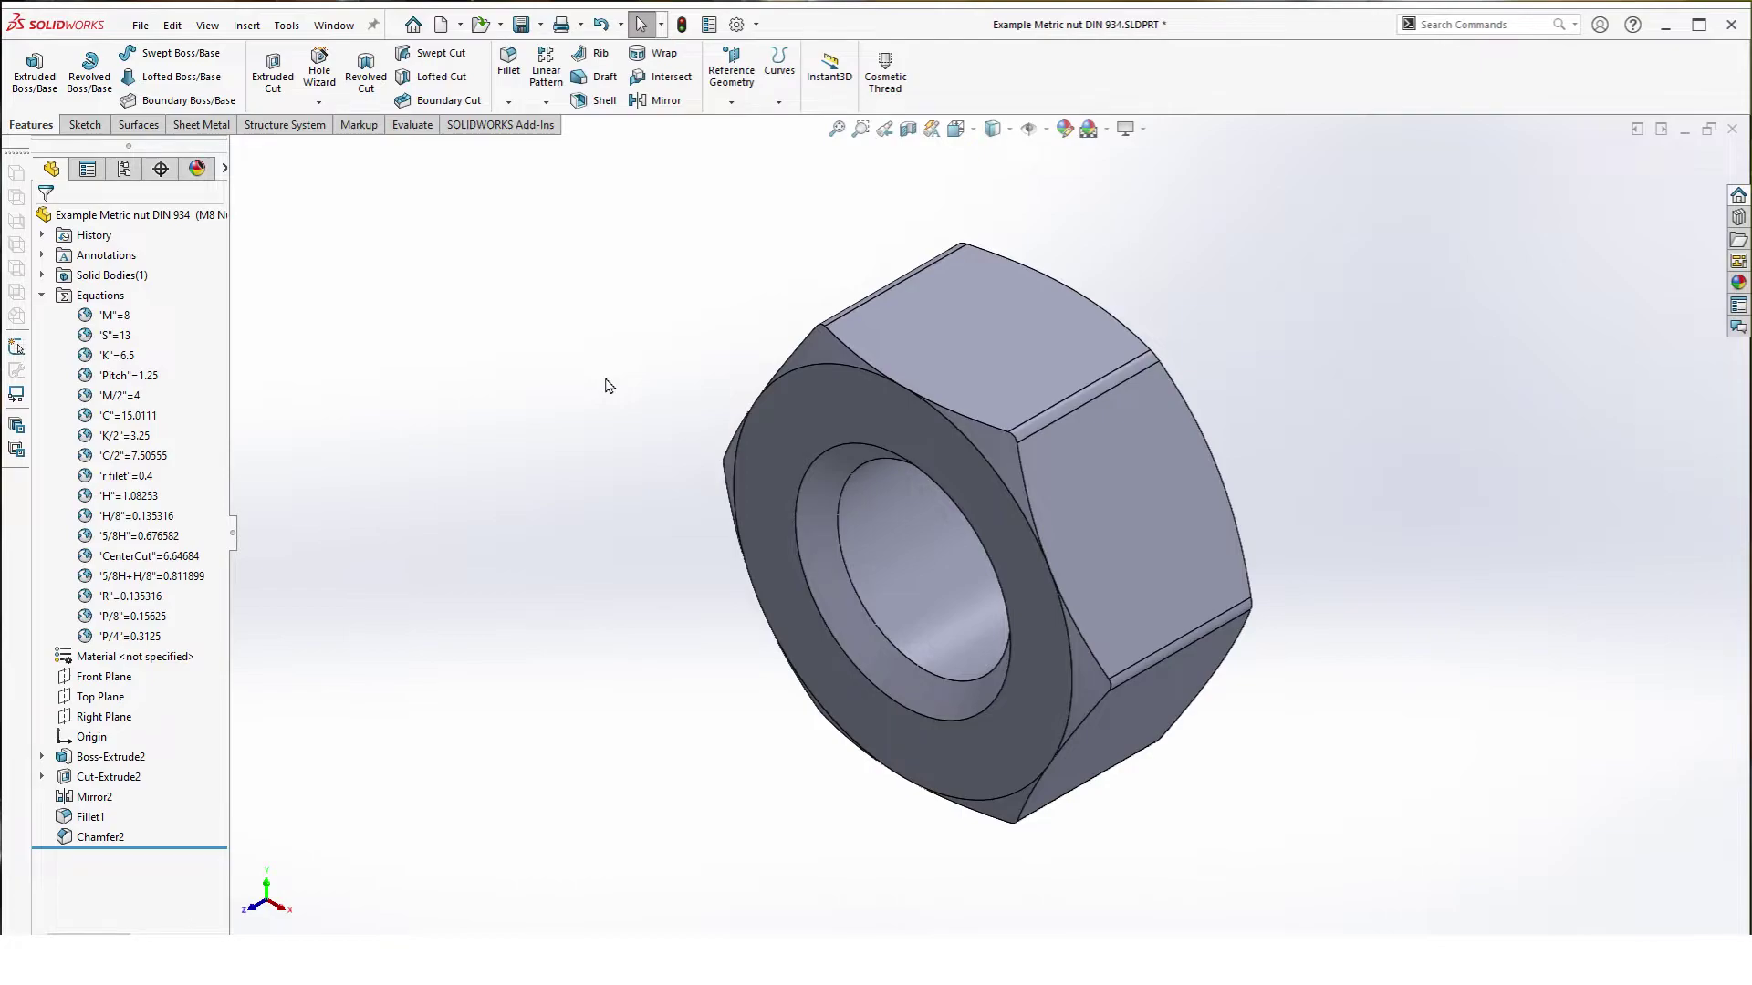
# Step: Search '34c' and apply 1.7033 (34Cr4) steel as the part's material
pyautogui.rightClick(102, 656)
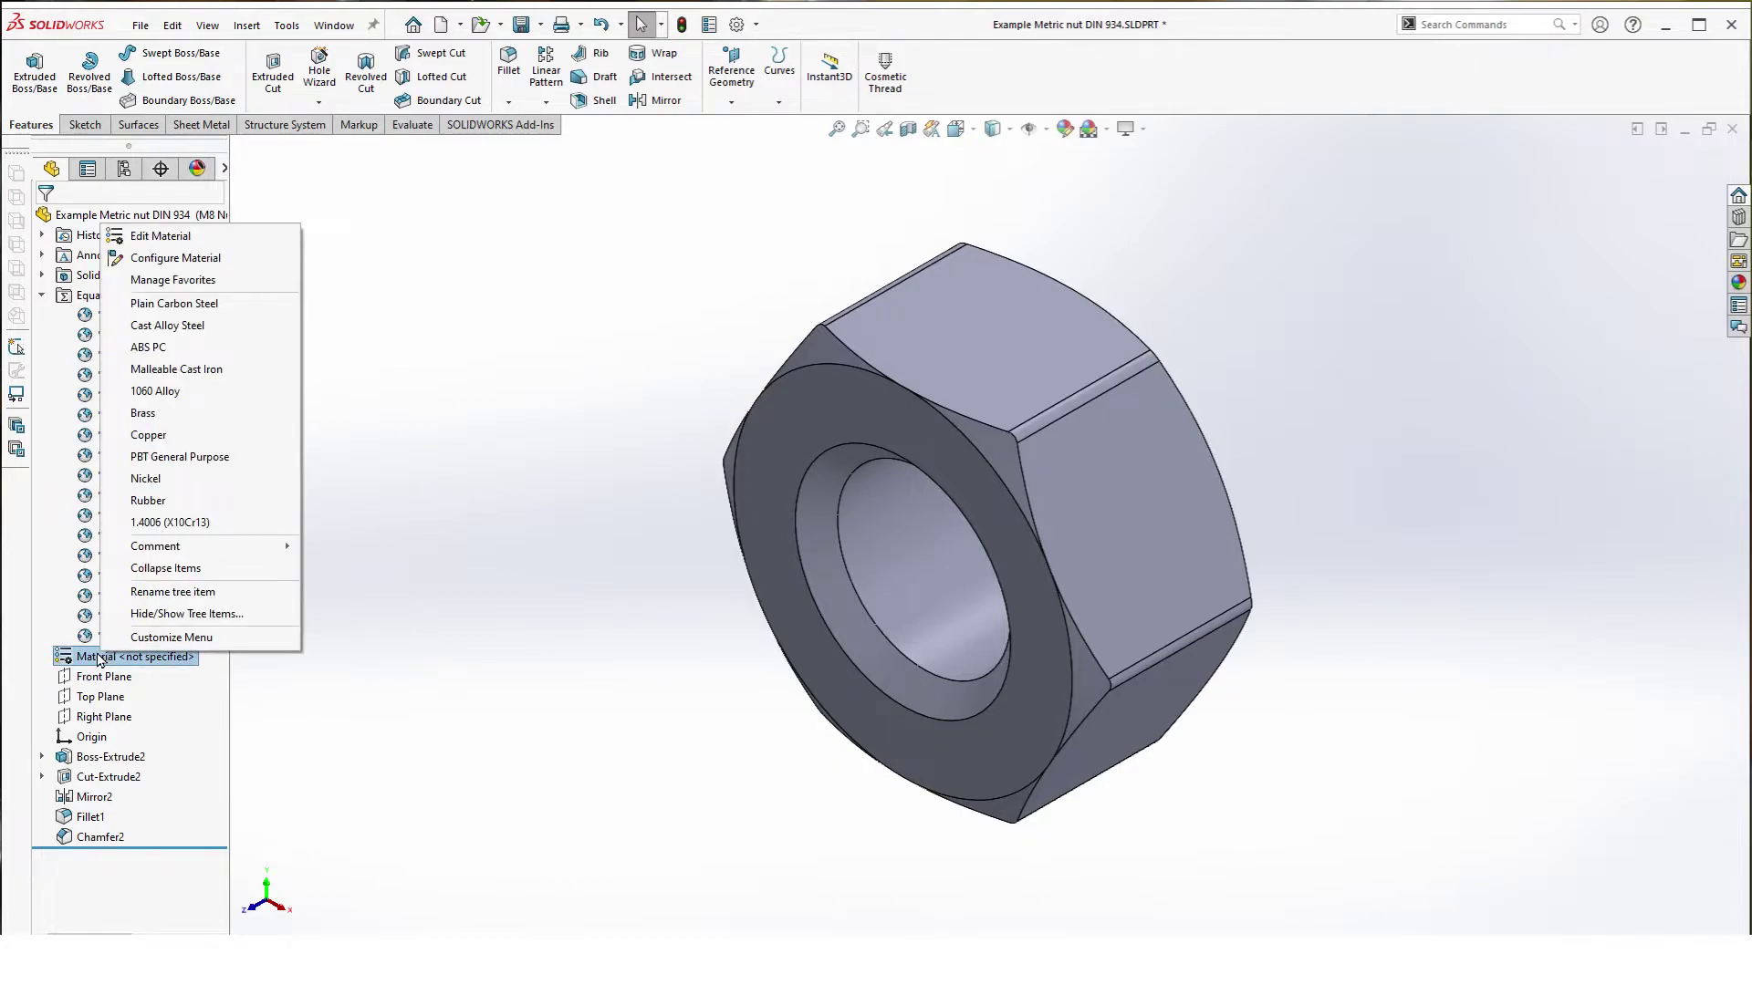
pyautogui.click(190, 239)
pyautogui.click(610, 264)
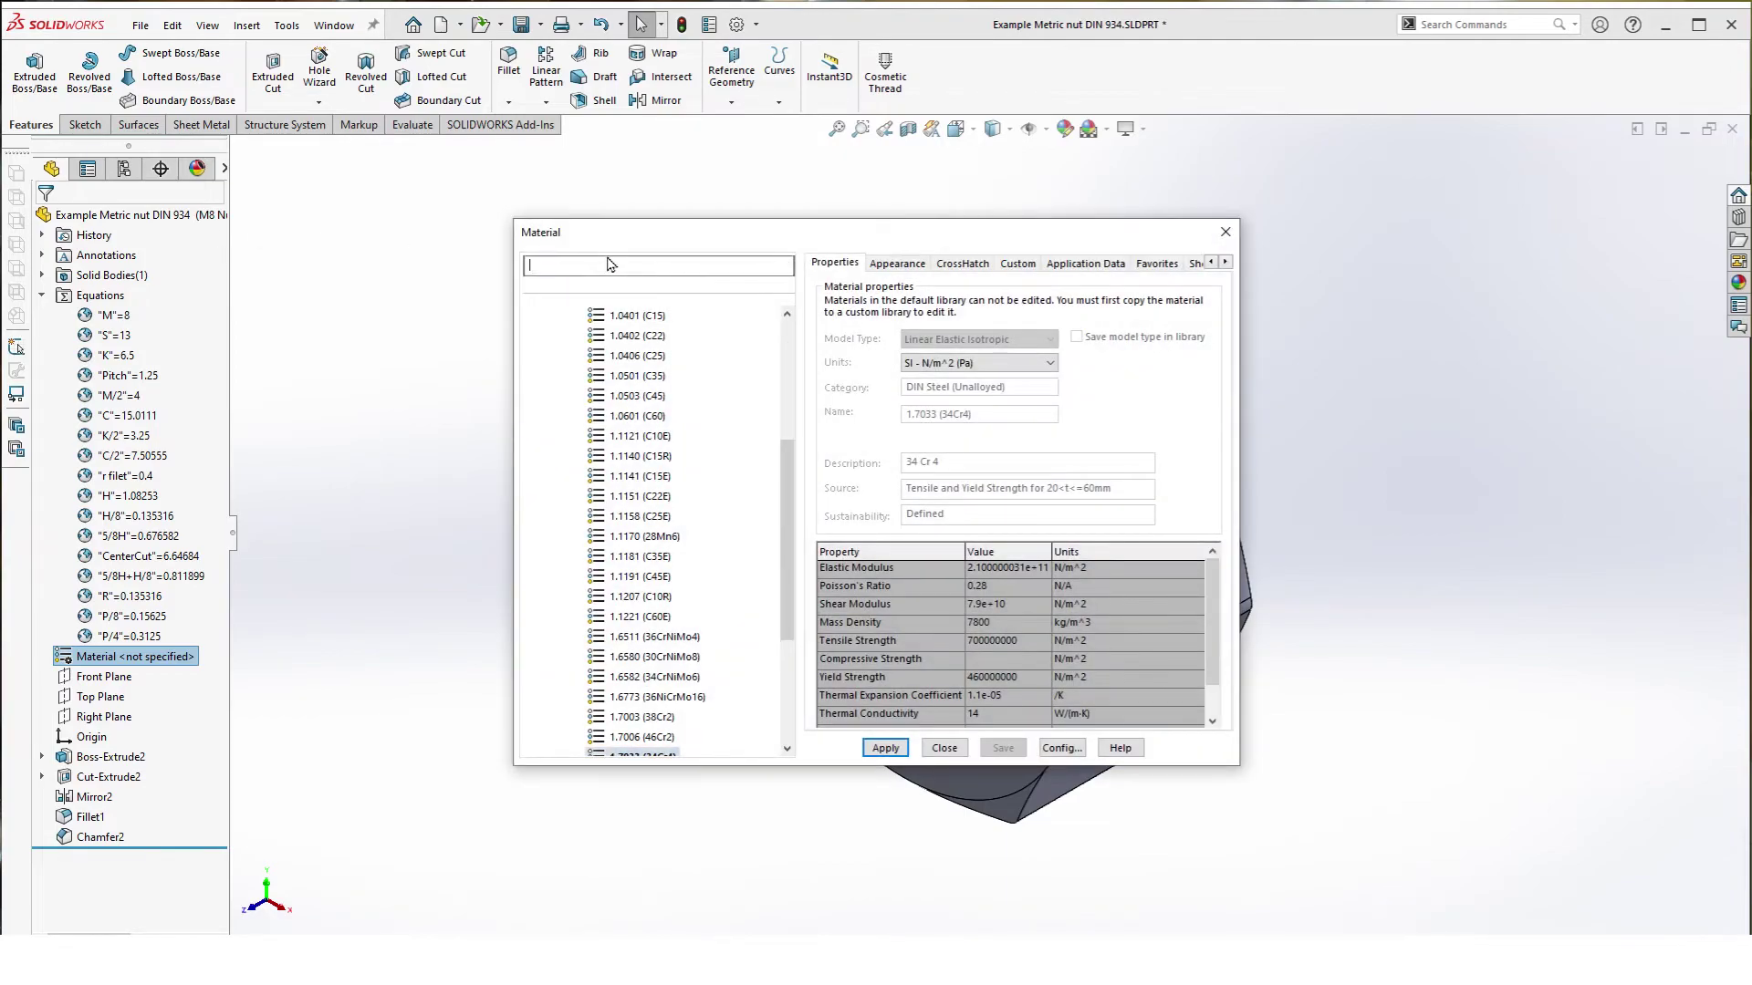
pyautogui.write('34cr')
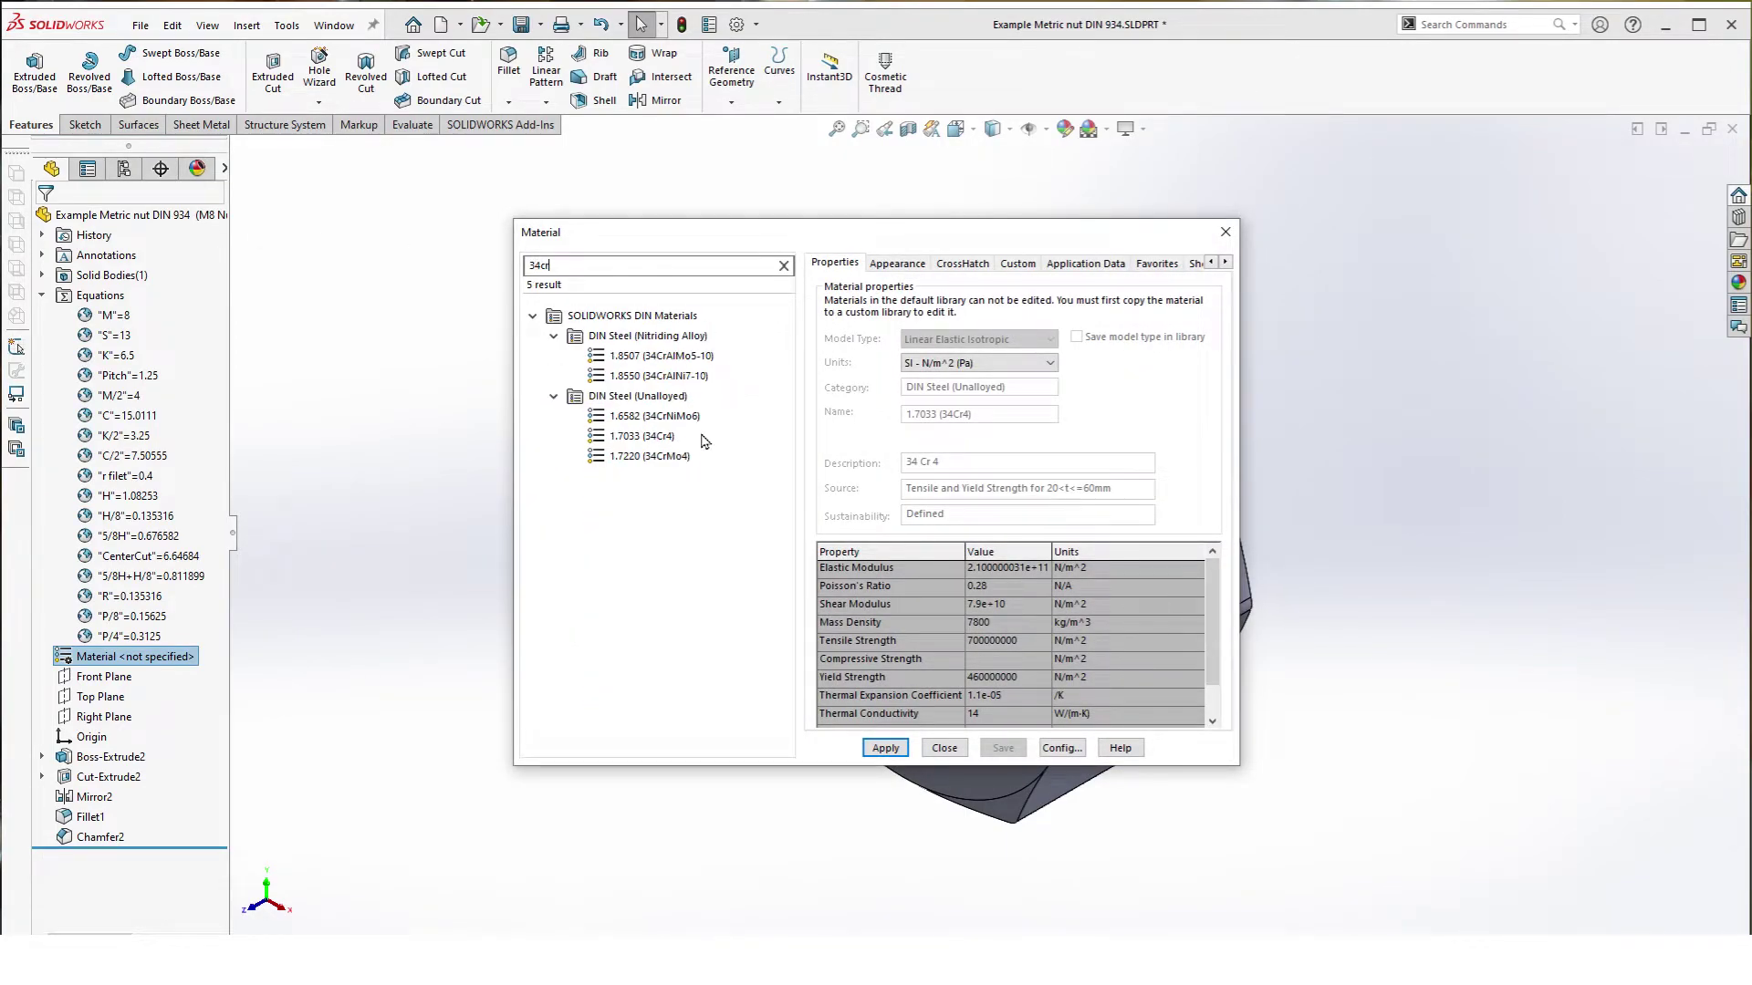
pyautogui.click(659, 437)
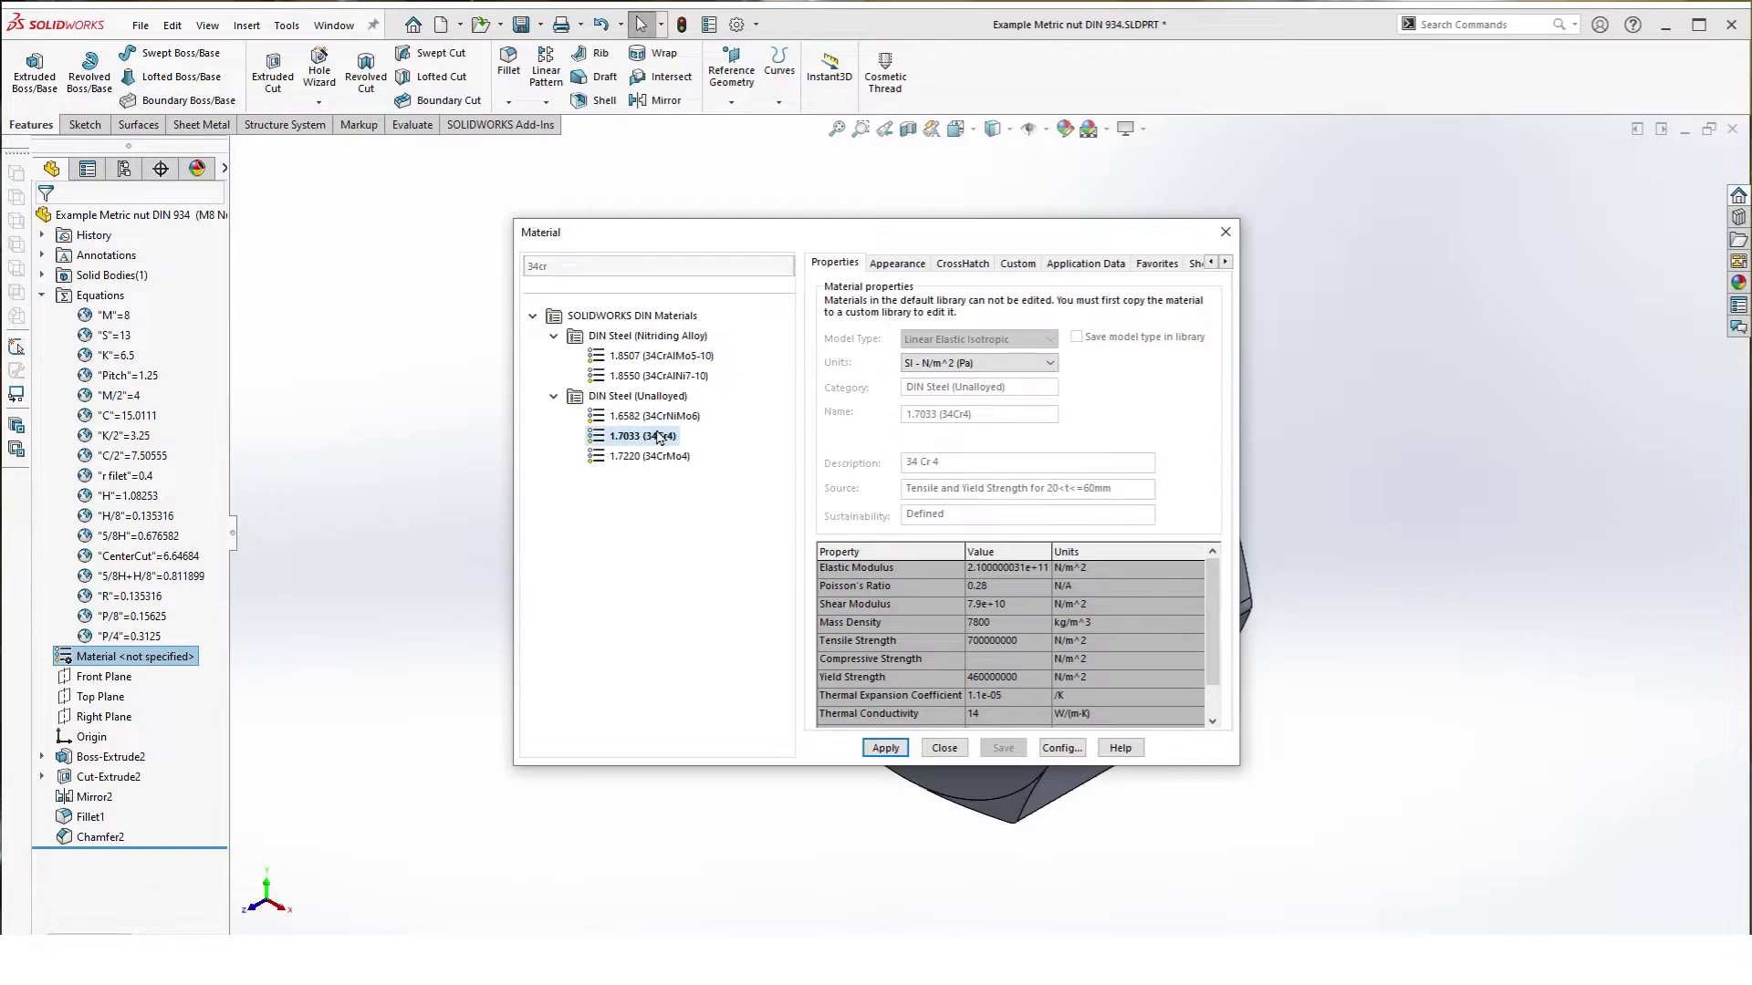
pyautogui.click(885, 748)
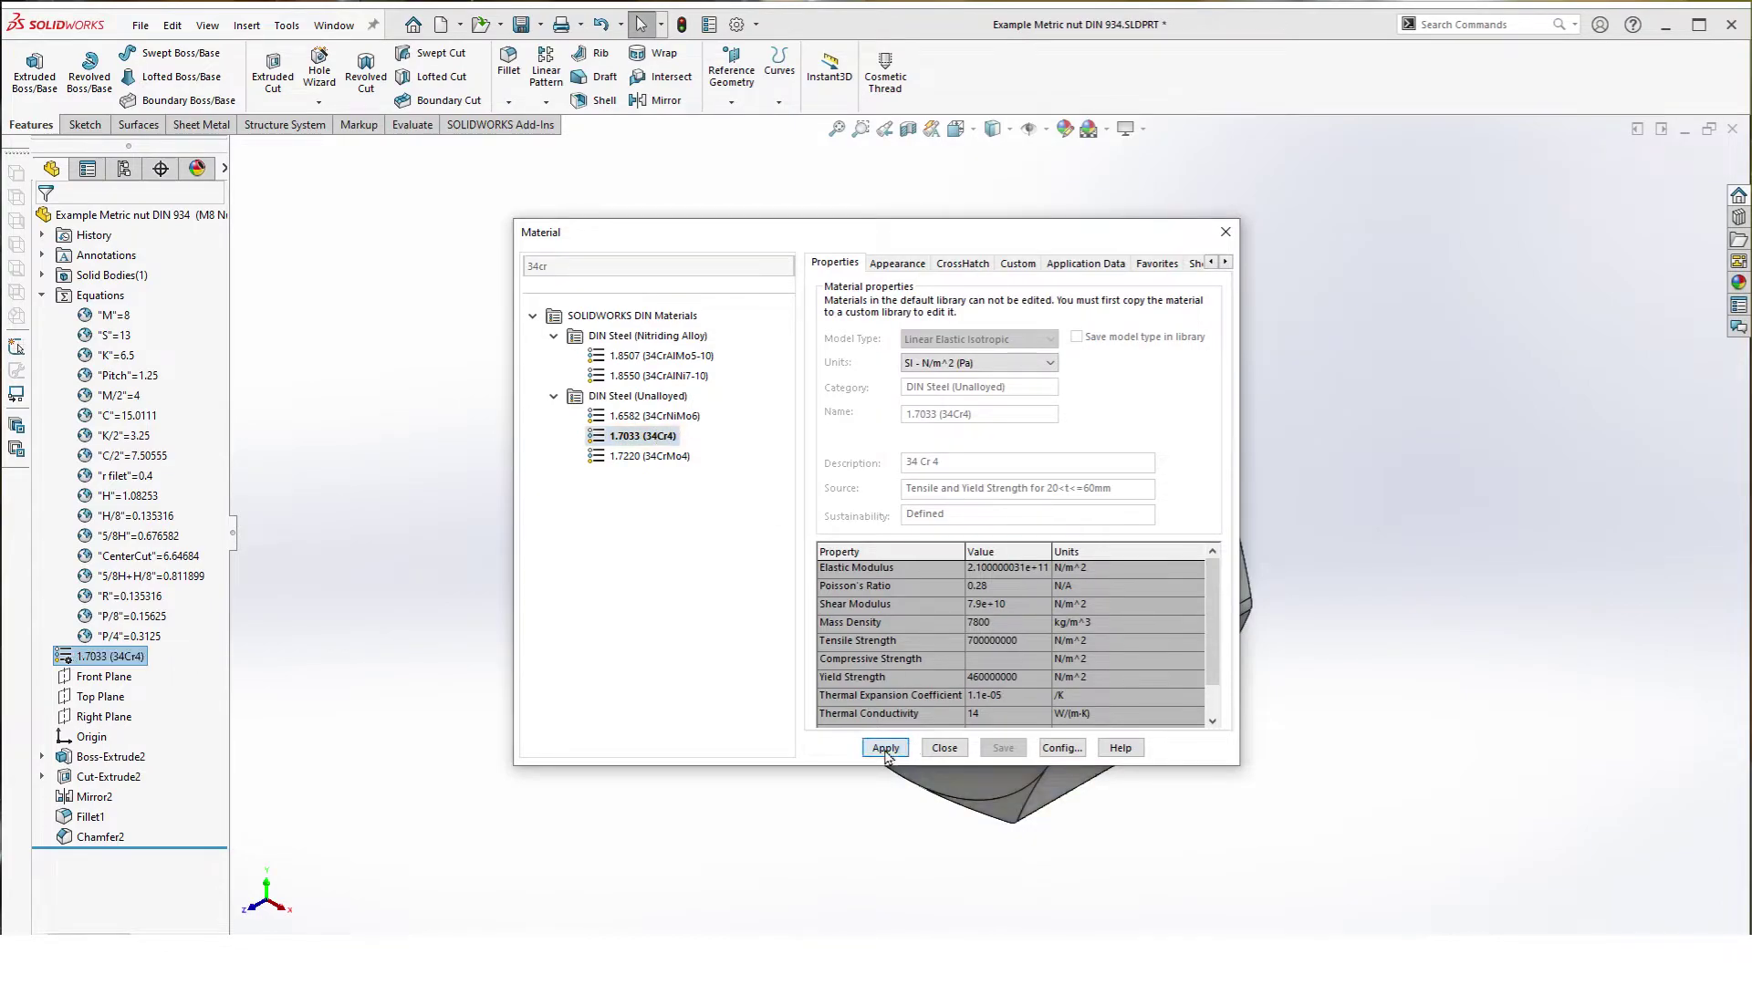
pyautogui.click(943, 753)
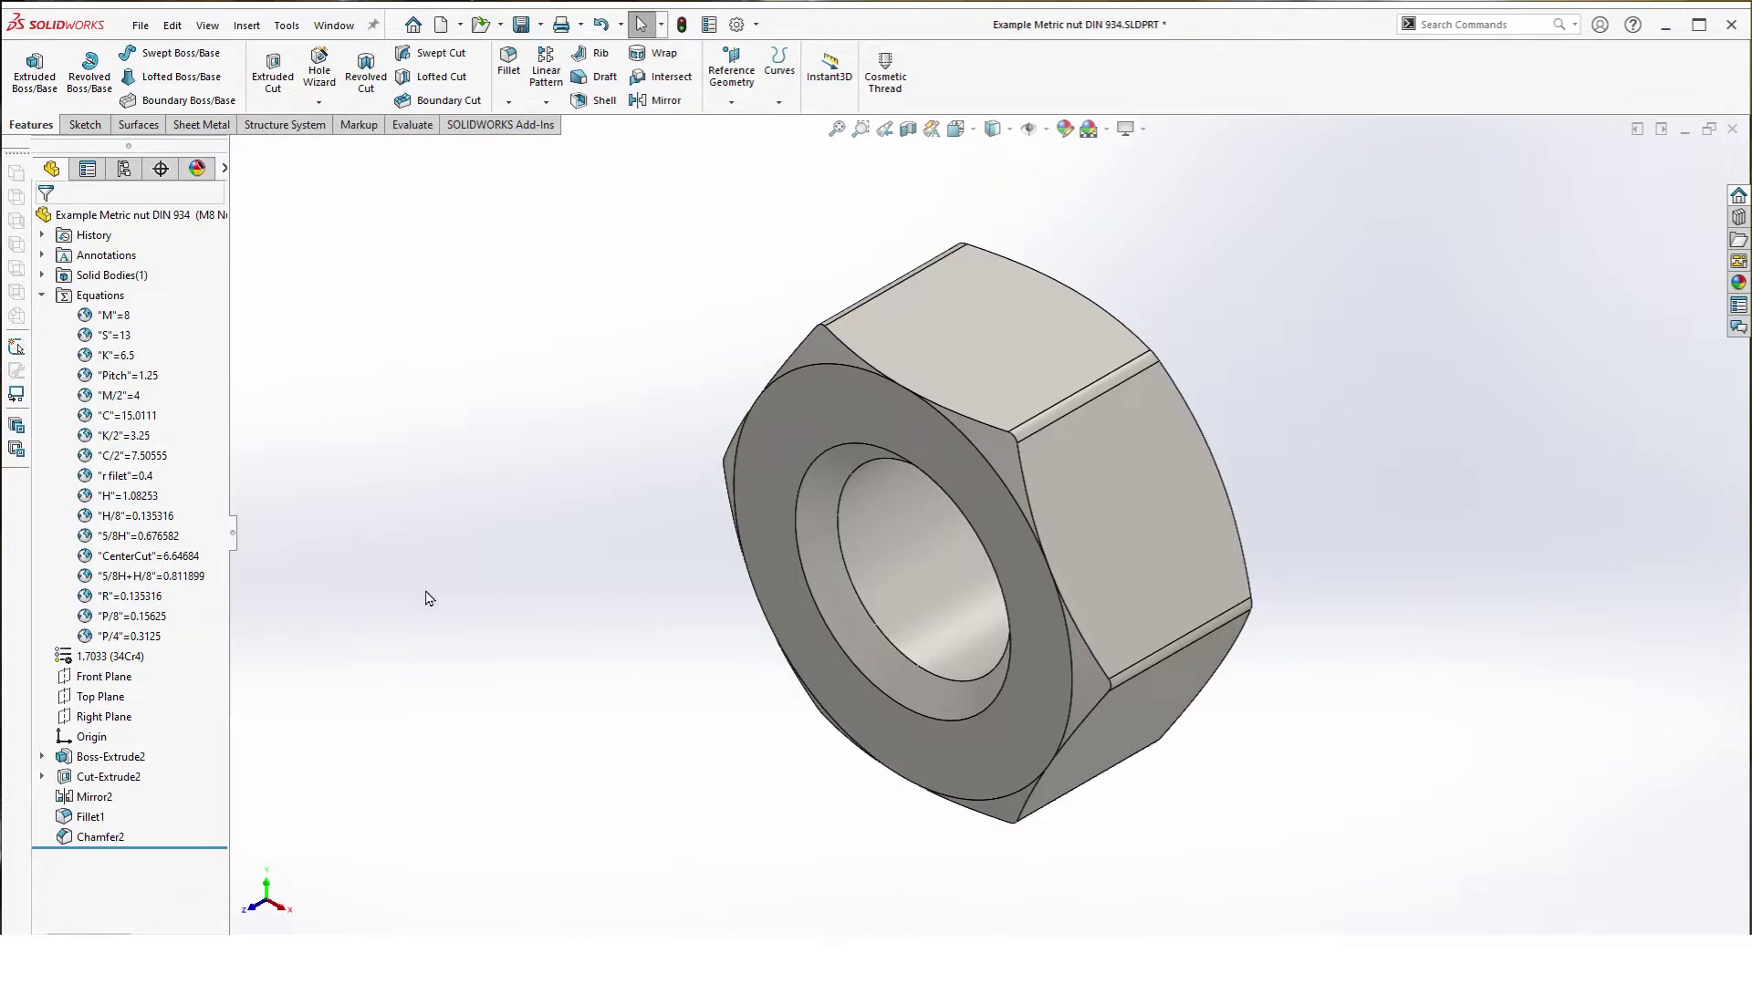
# Step: Confirm the Annotations display settings with shaded cosmetic threads shown, then collapse the folder
pyautogui.click(242, 27)
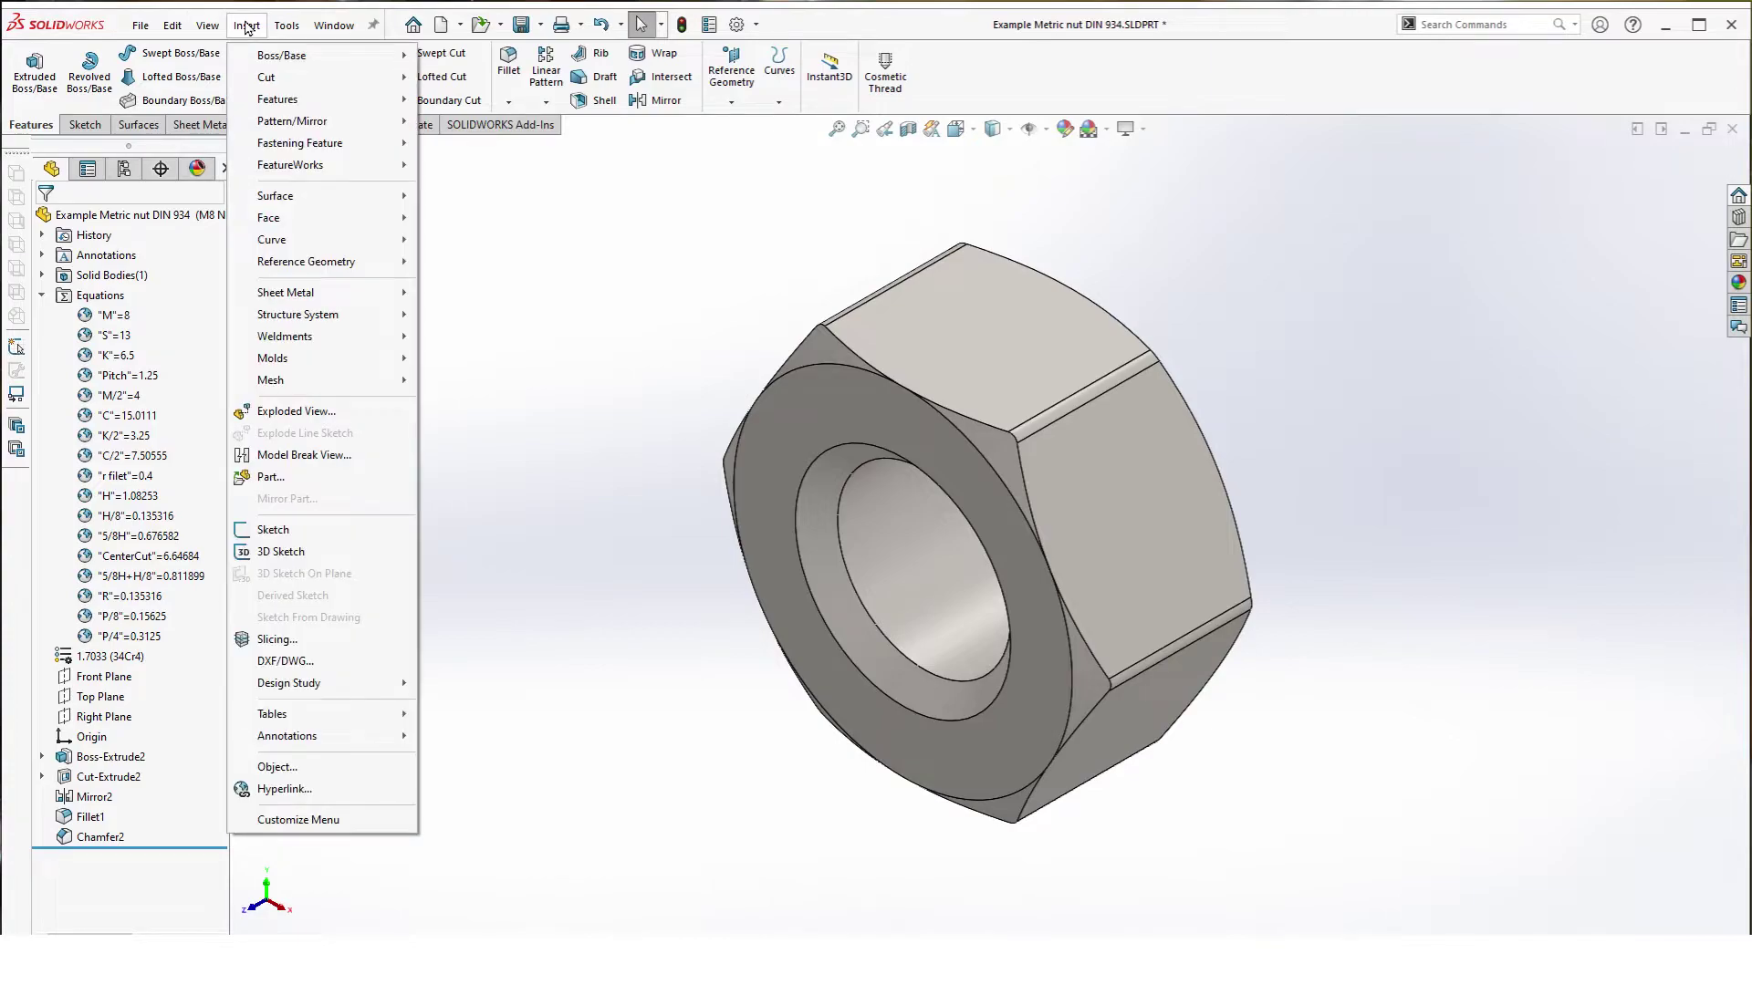
pyautogui.moveTo(376, 736)
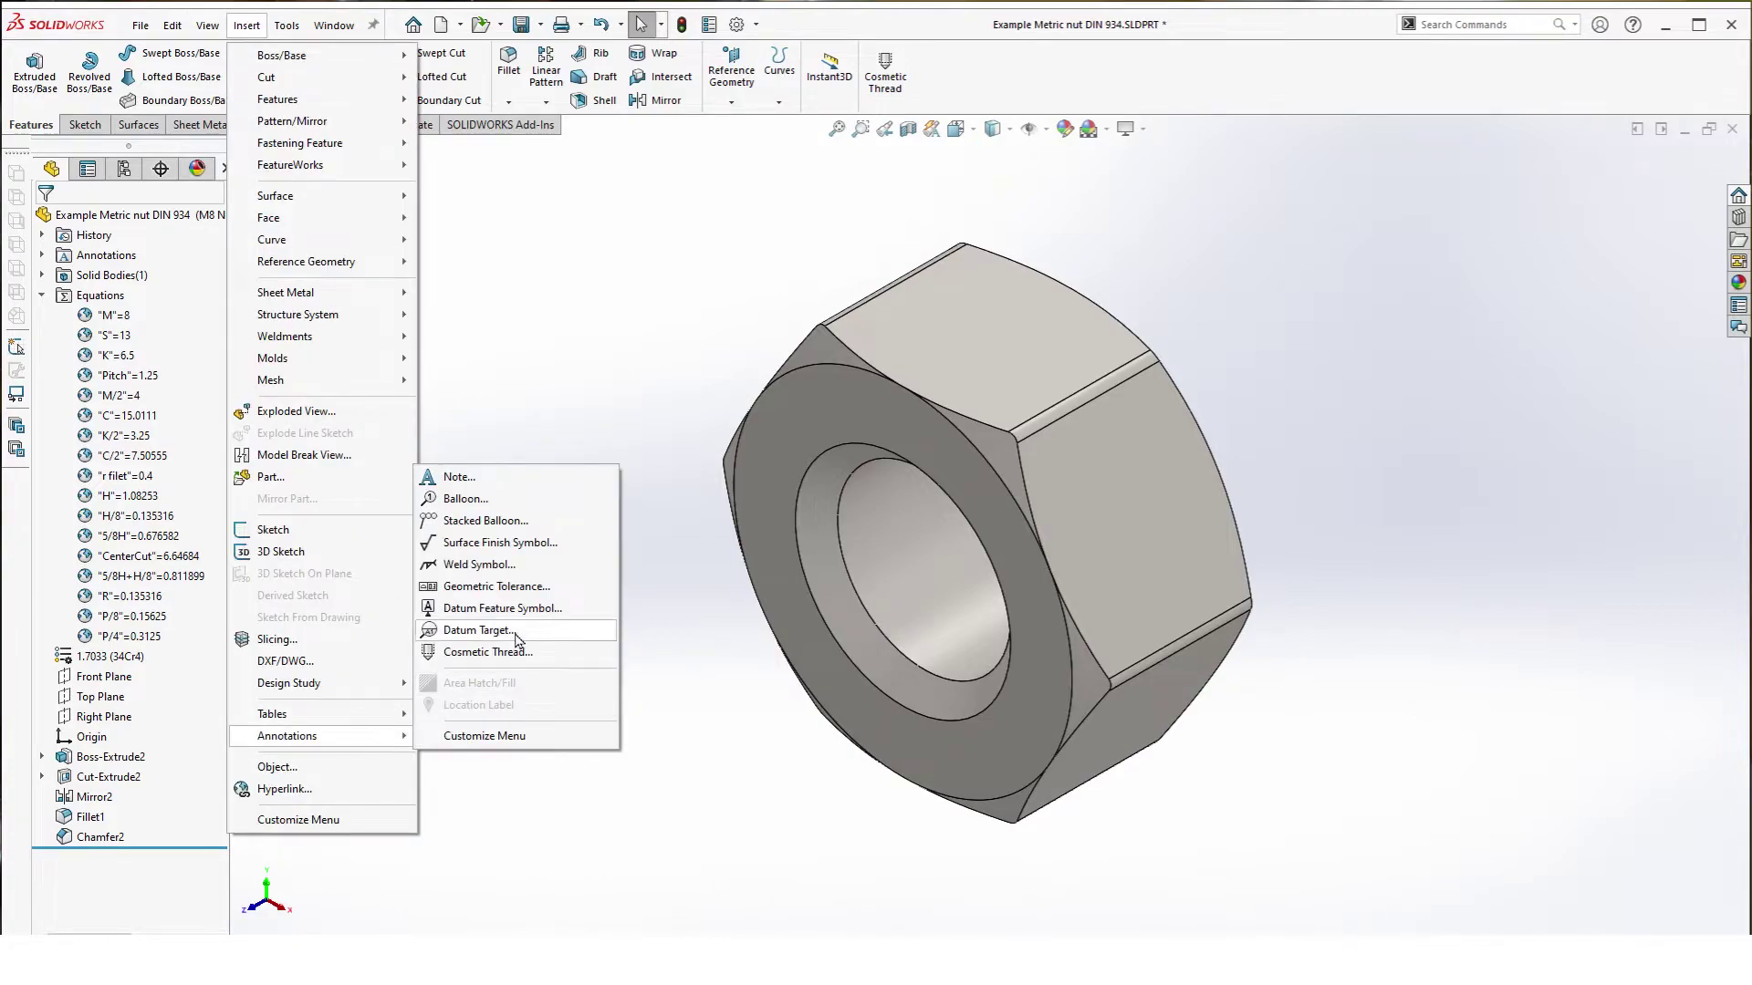
pyautogui.click(711, 570)
pyautogui.click(42, 255)
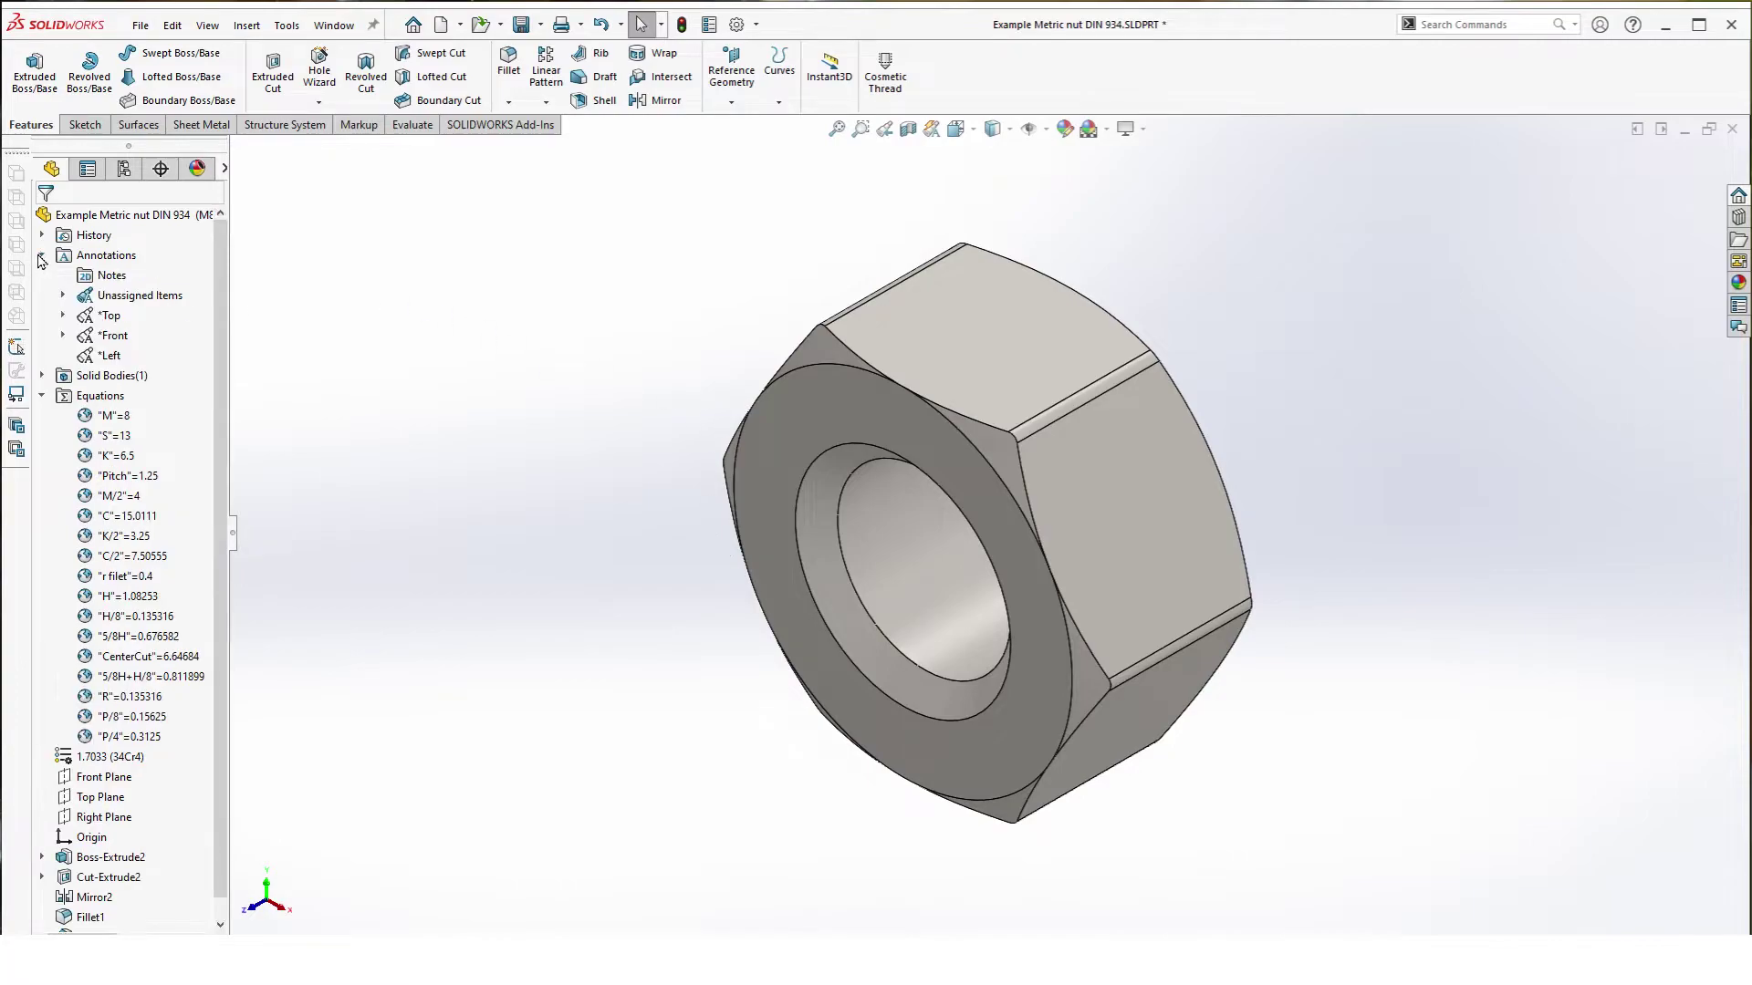
pyautogui.rightClick(93, 257)
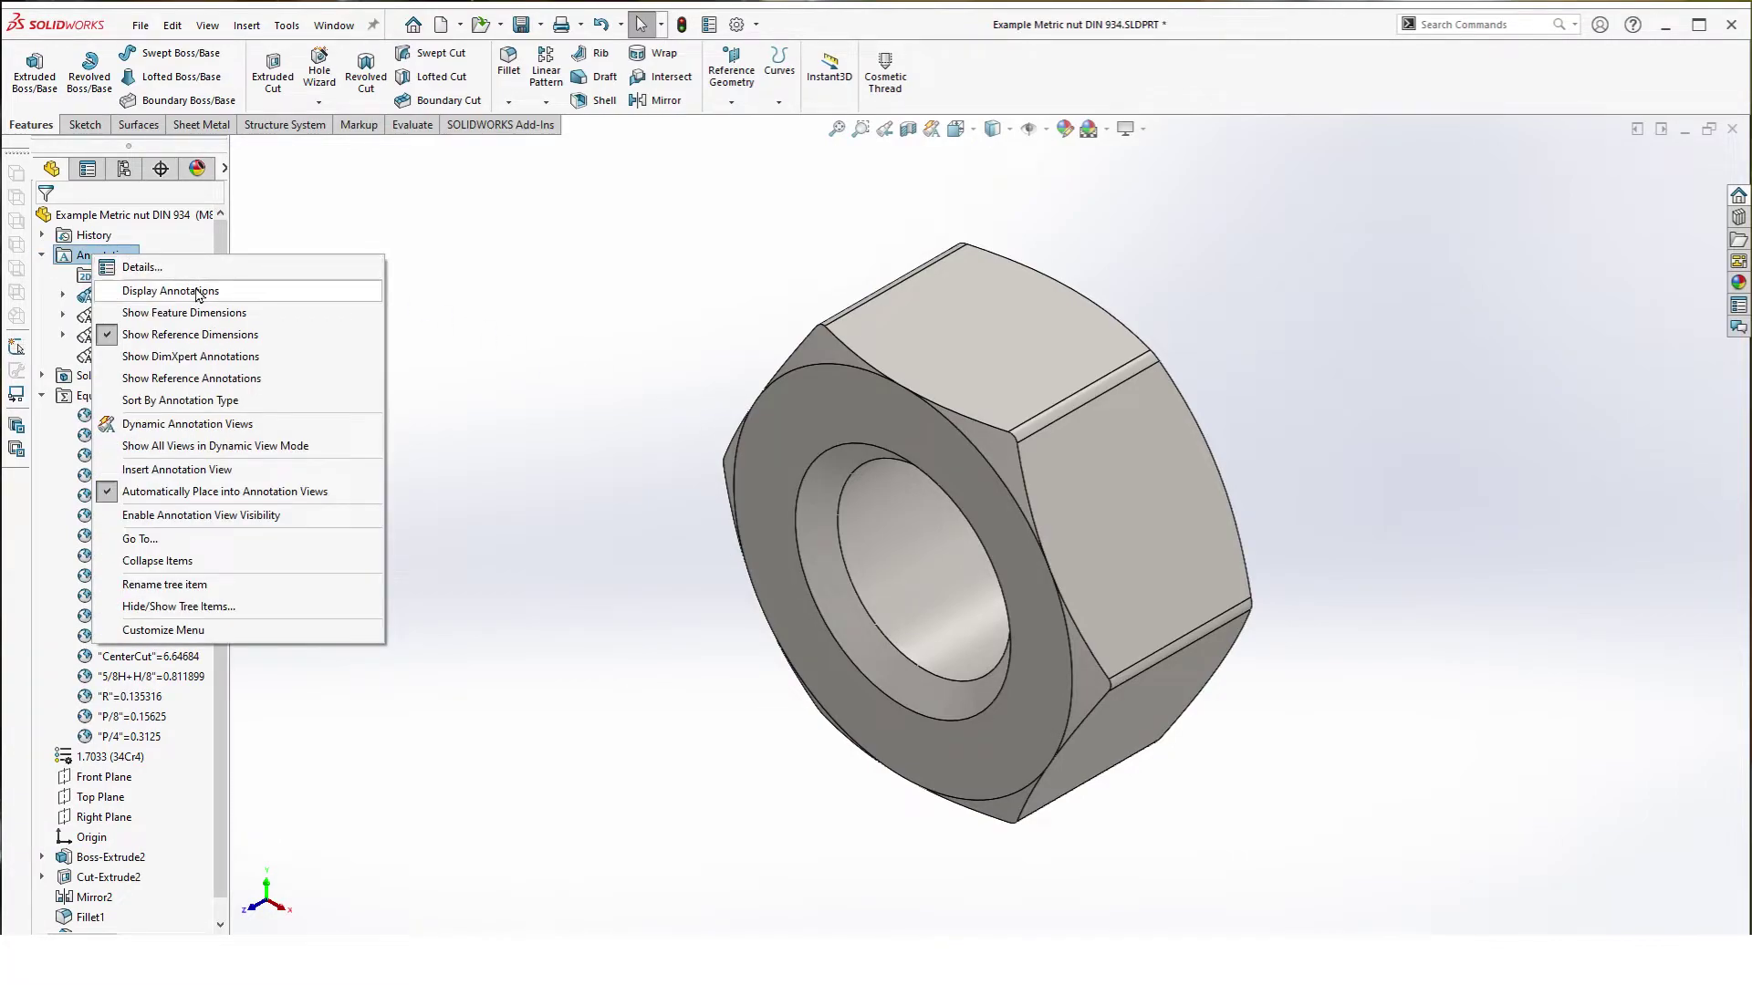
pyautogui.click(182, 266)
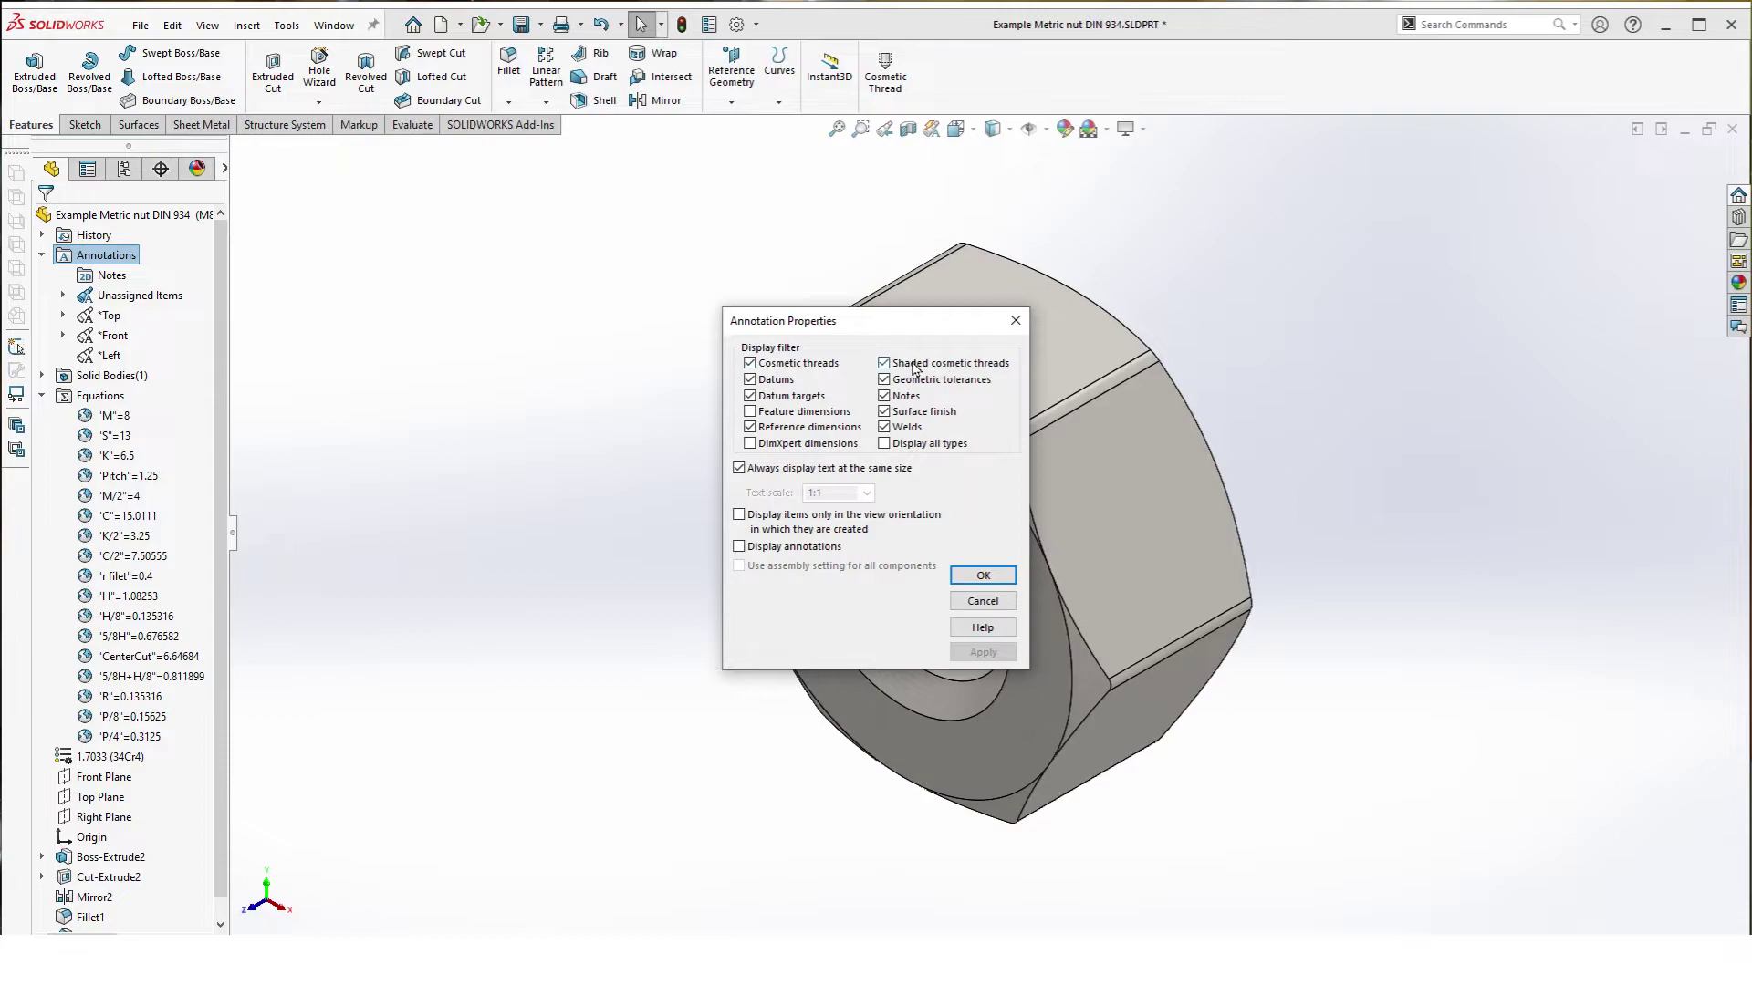
pyautogui.click(983, 575)
pyautogui.click(42, 256)
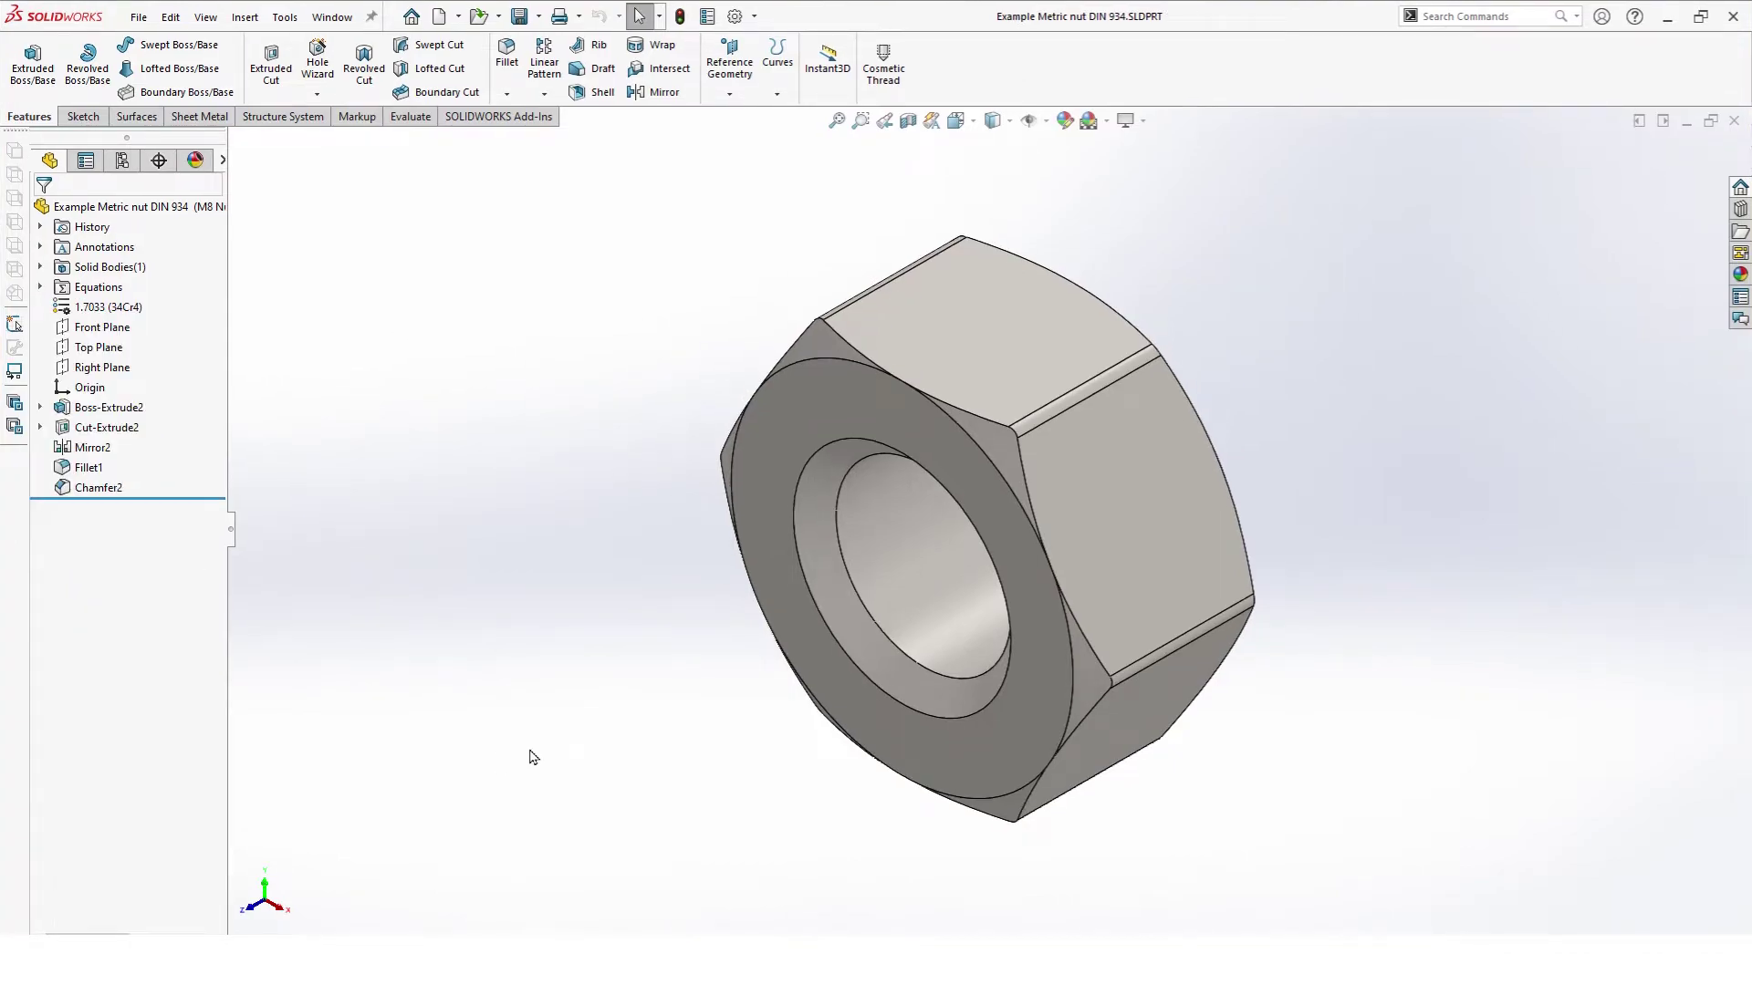
# Step: Start a helix and sketch a circle centred on the origin on the nut's front face
pyautogui.click(777, 53)
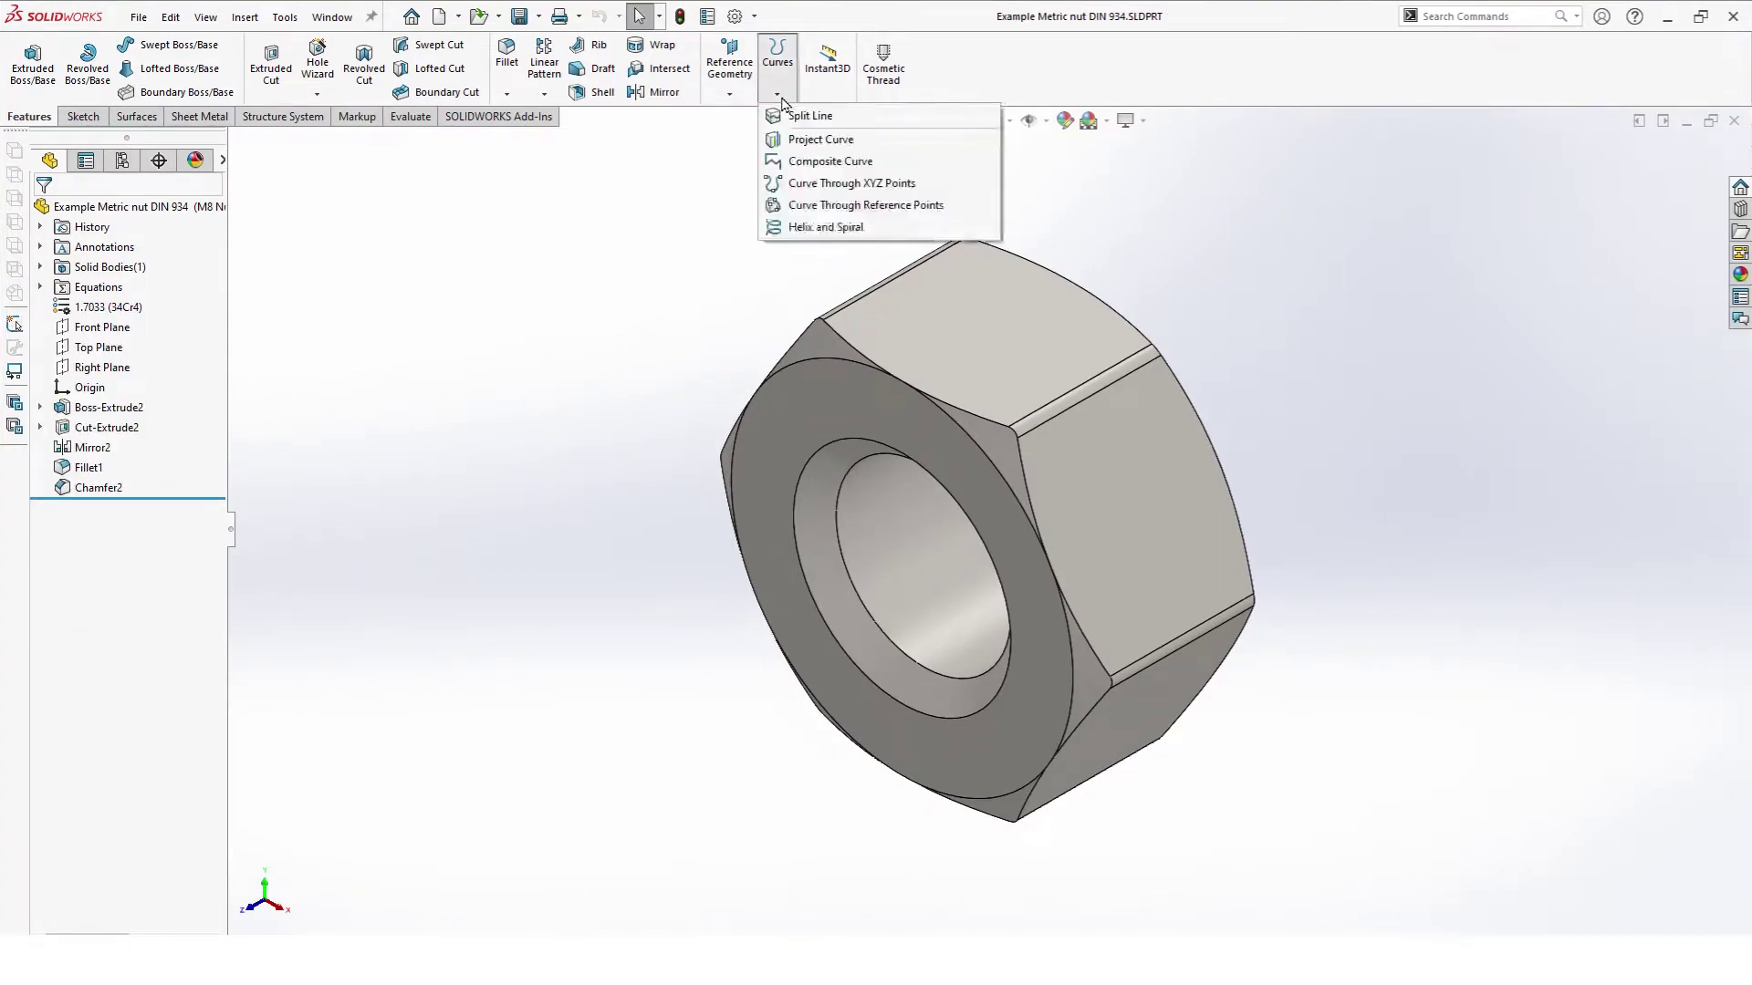
pyautogui.click(823, 227)
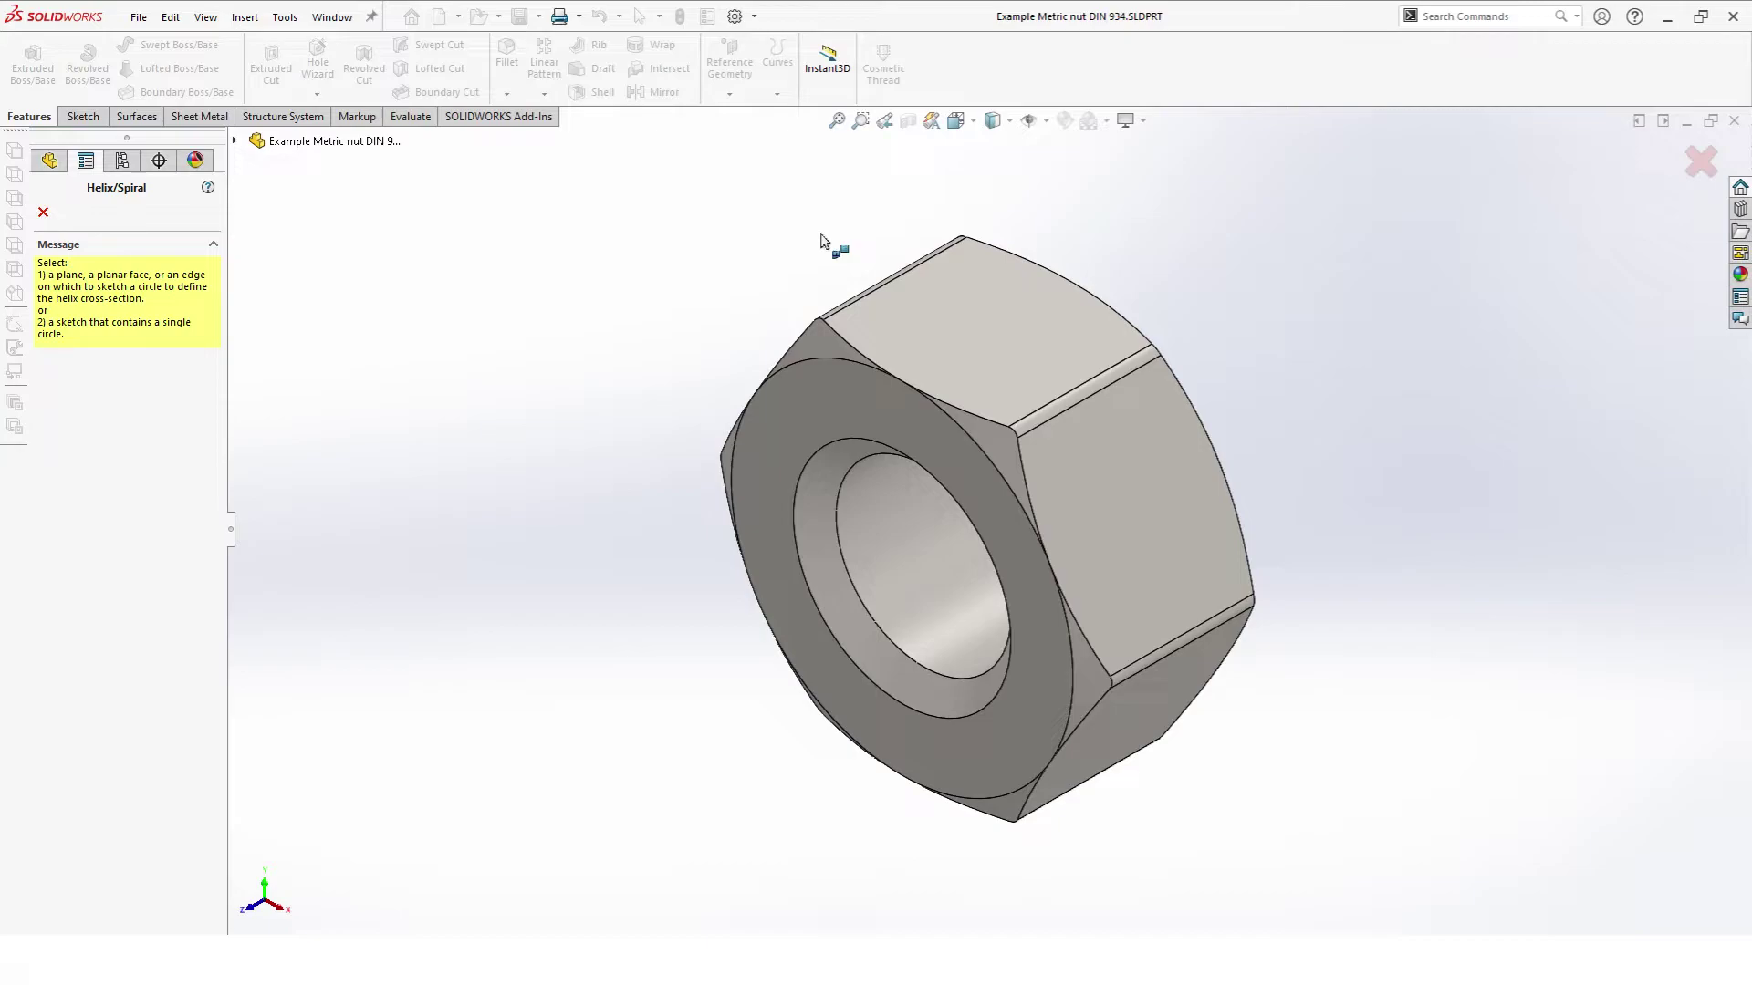
pyautogui.click(801, 390)
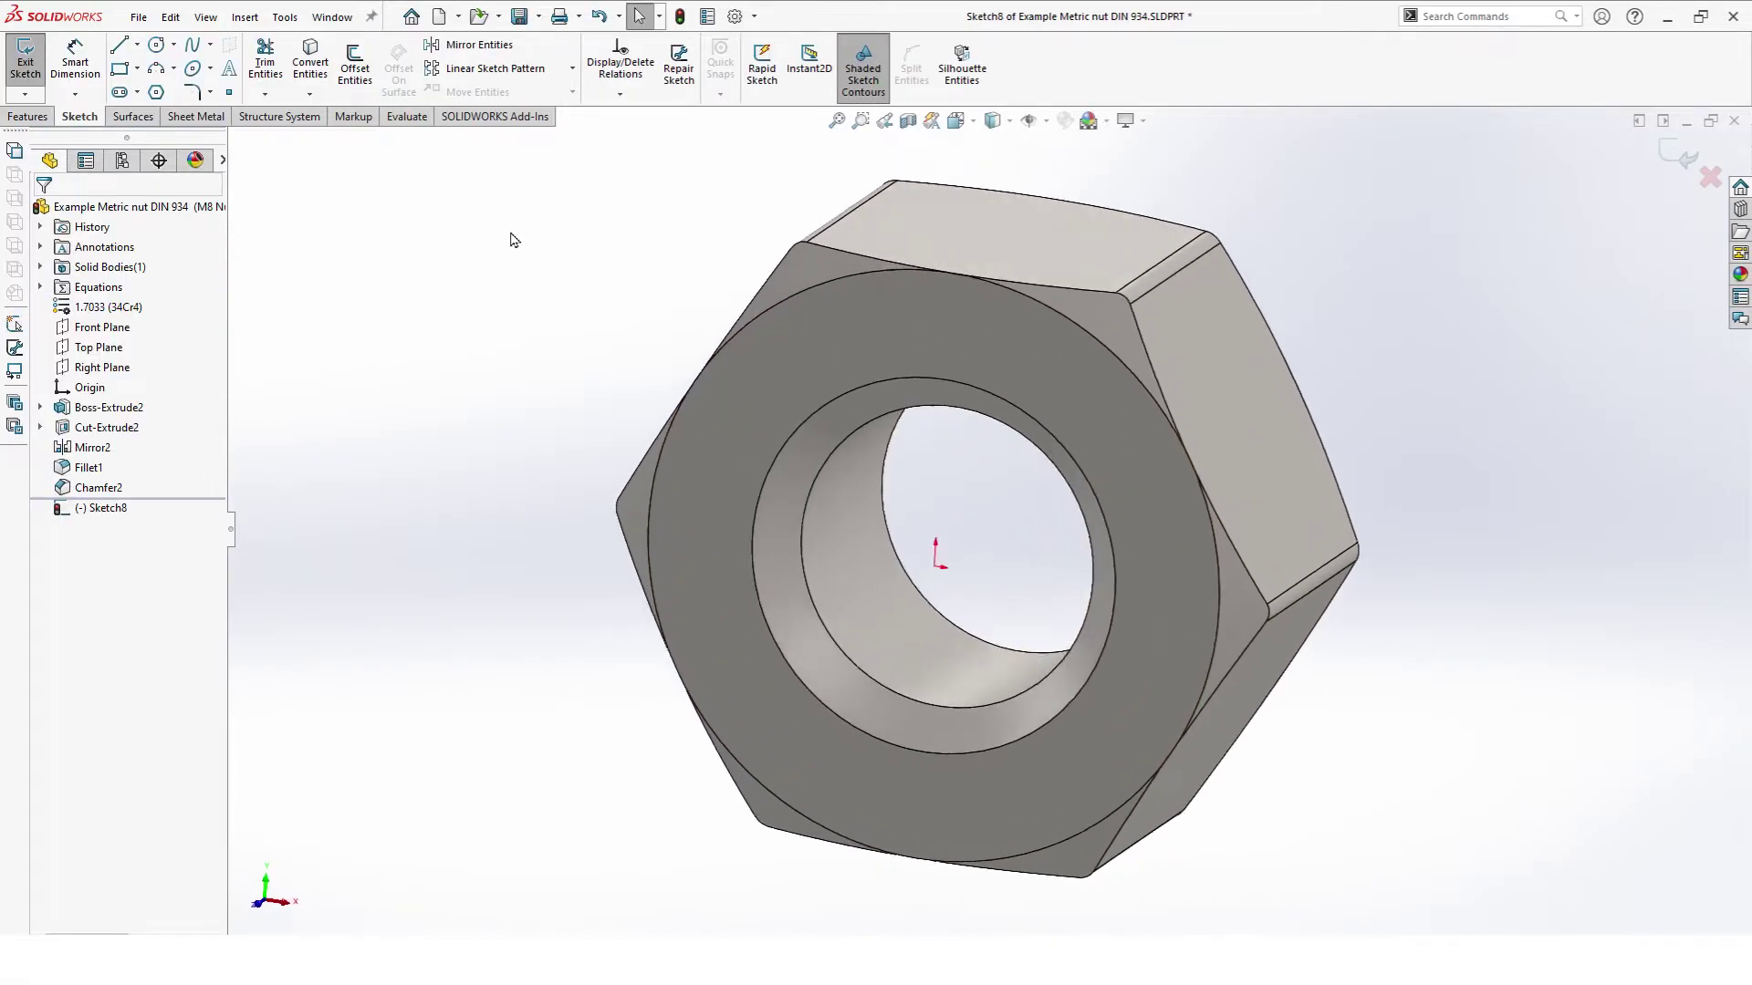
pyautogui.click(156, 44)
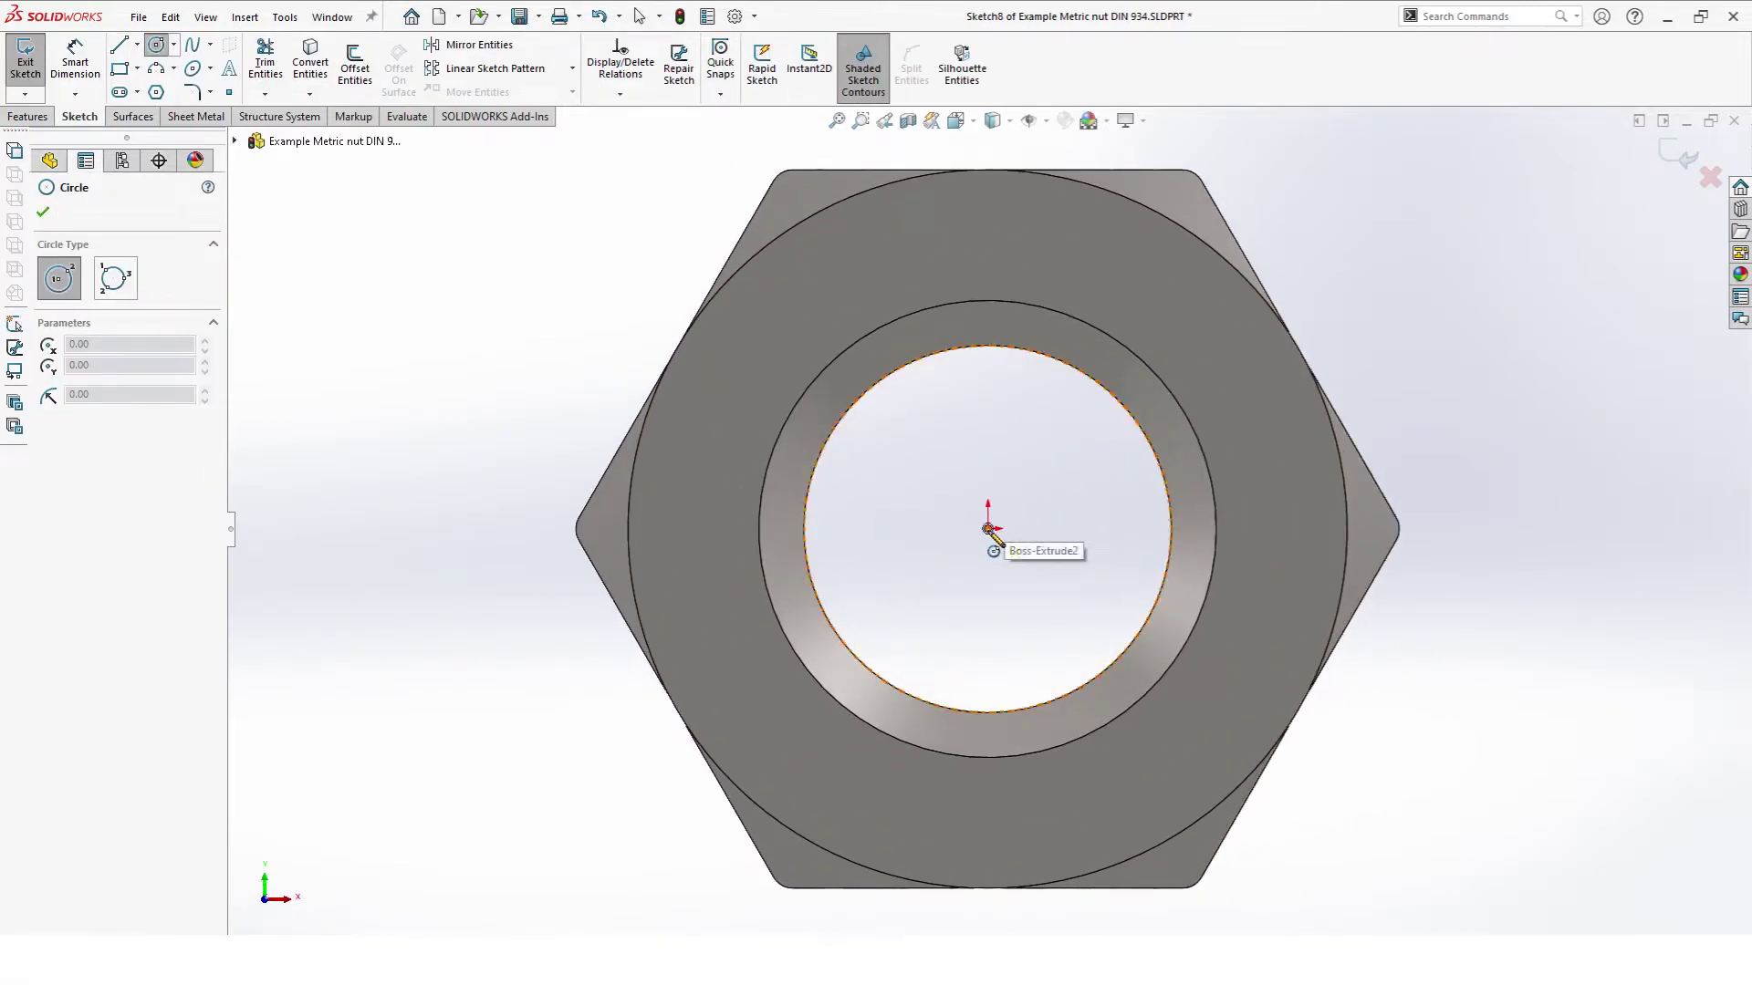
pyautogui.click(988, 529)
pyautogui.click(1038, 438)
pyautogui.press('Escape')
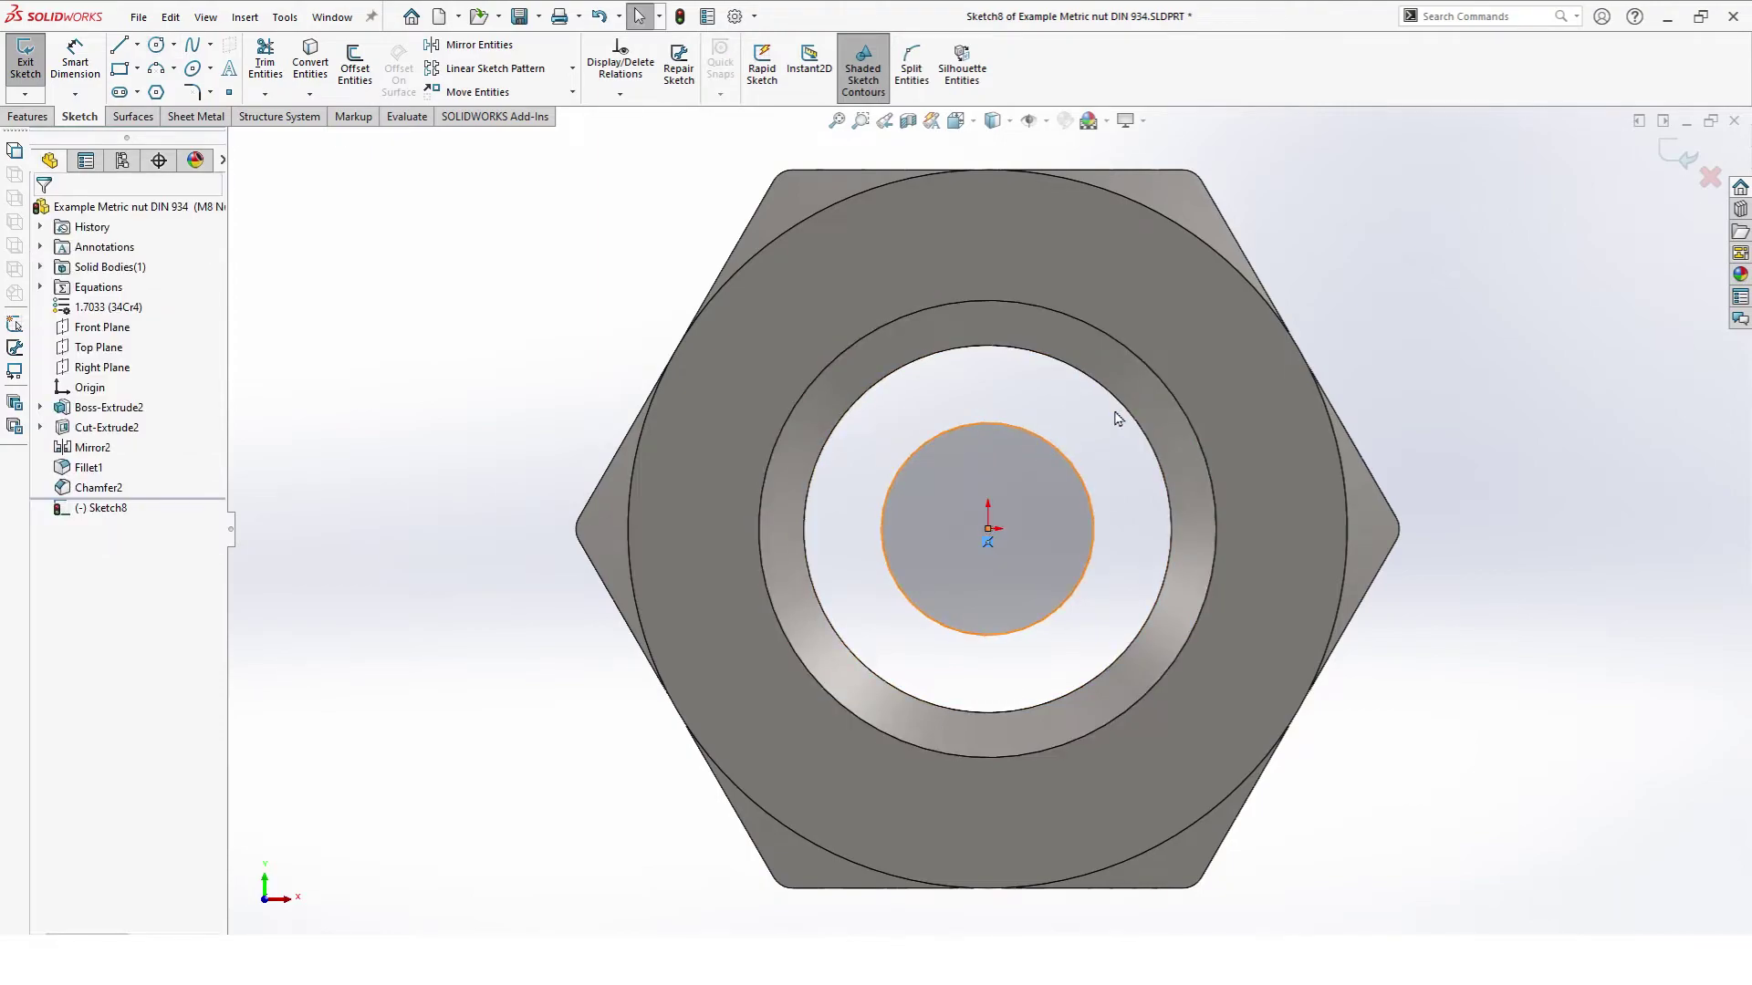
# Step: Make the circle coradial with the bore edge and confirm the sketch
pyautogui.click(1057, 453)
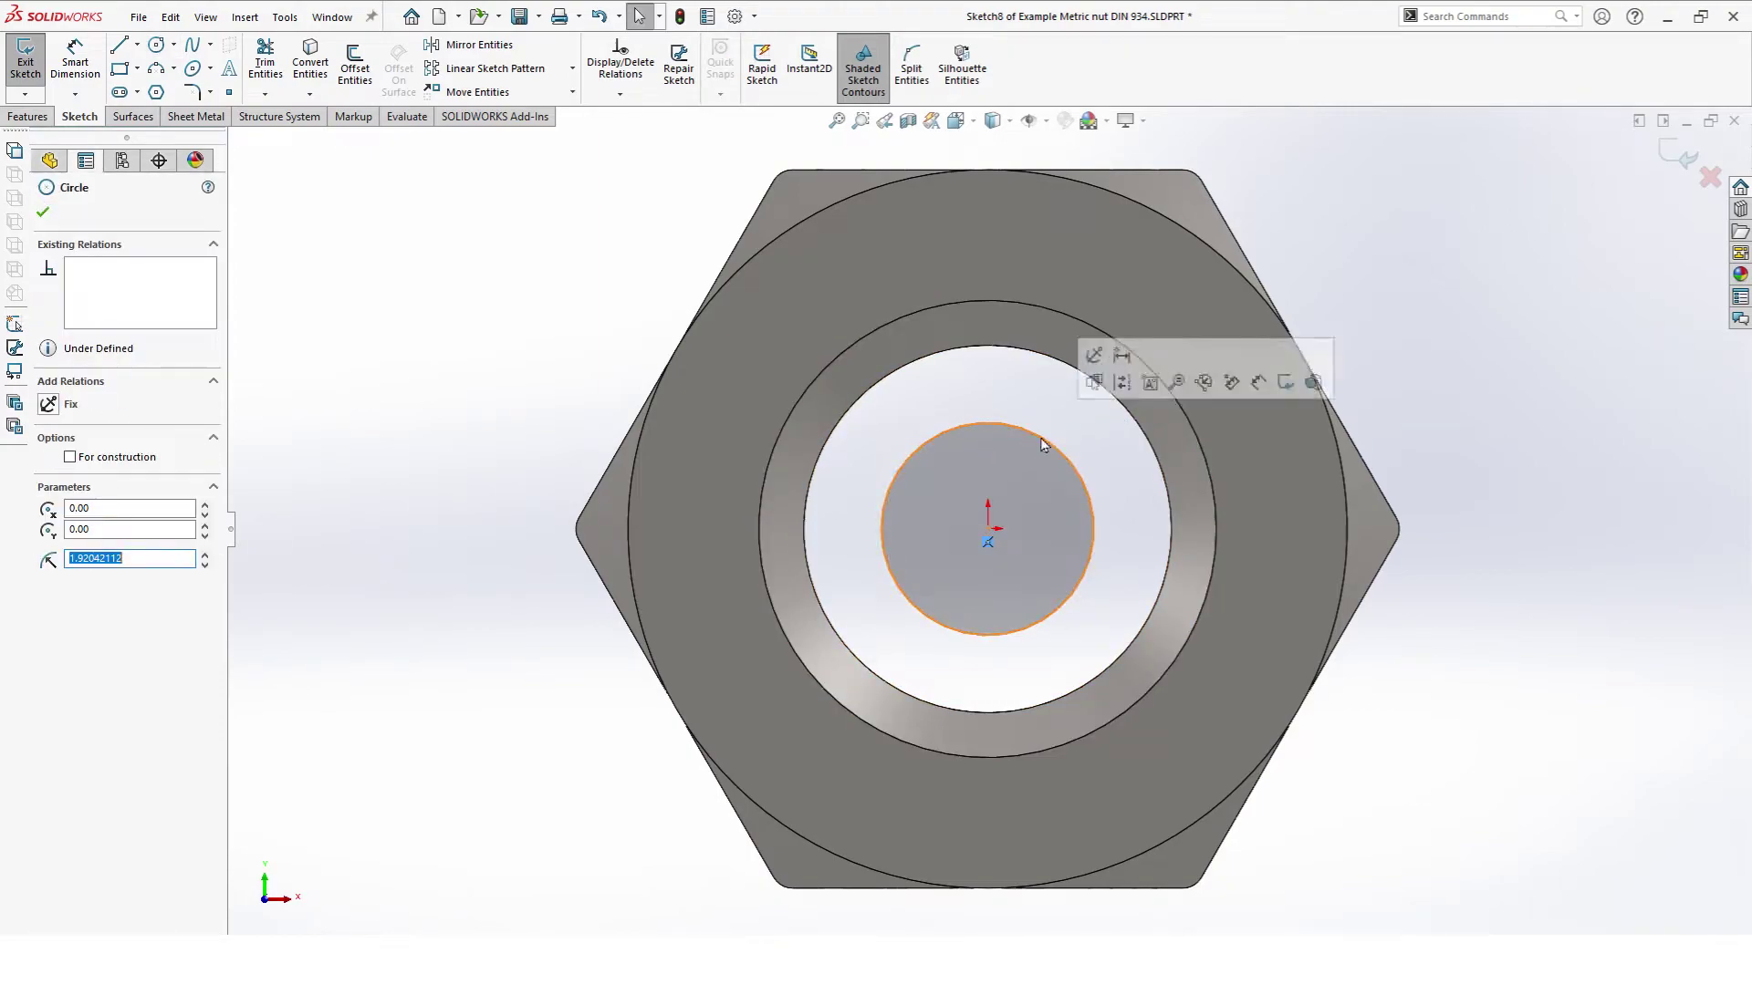
pyautogui.keyDown('ctrl'); pyautogui.click(1023, 351); pyautogui.keyUp('ctrl')
pyautogui.click(1076, 269)
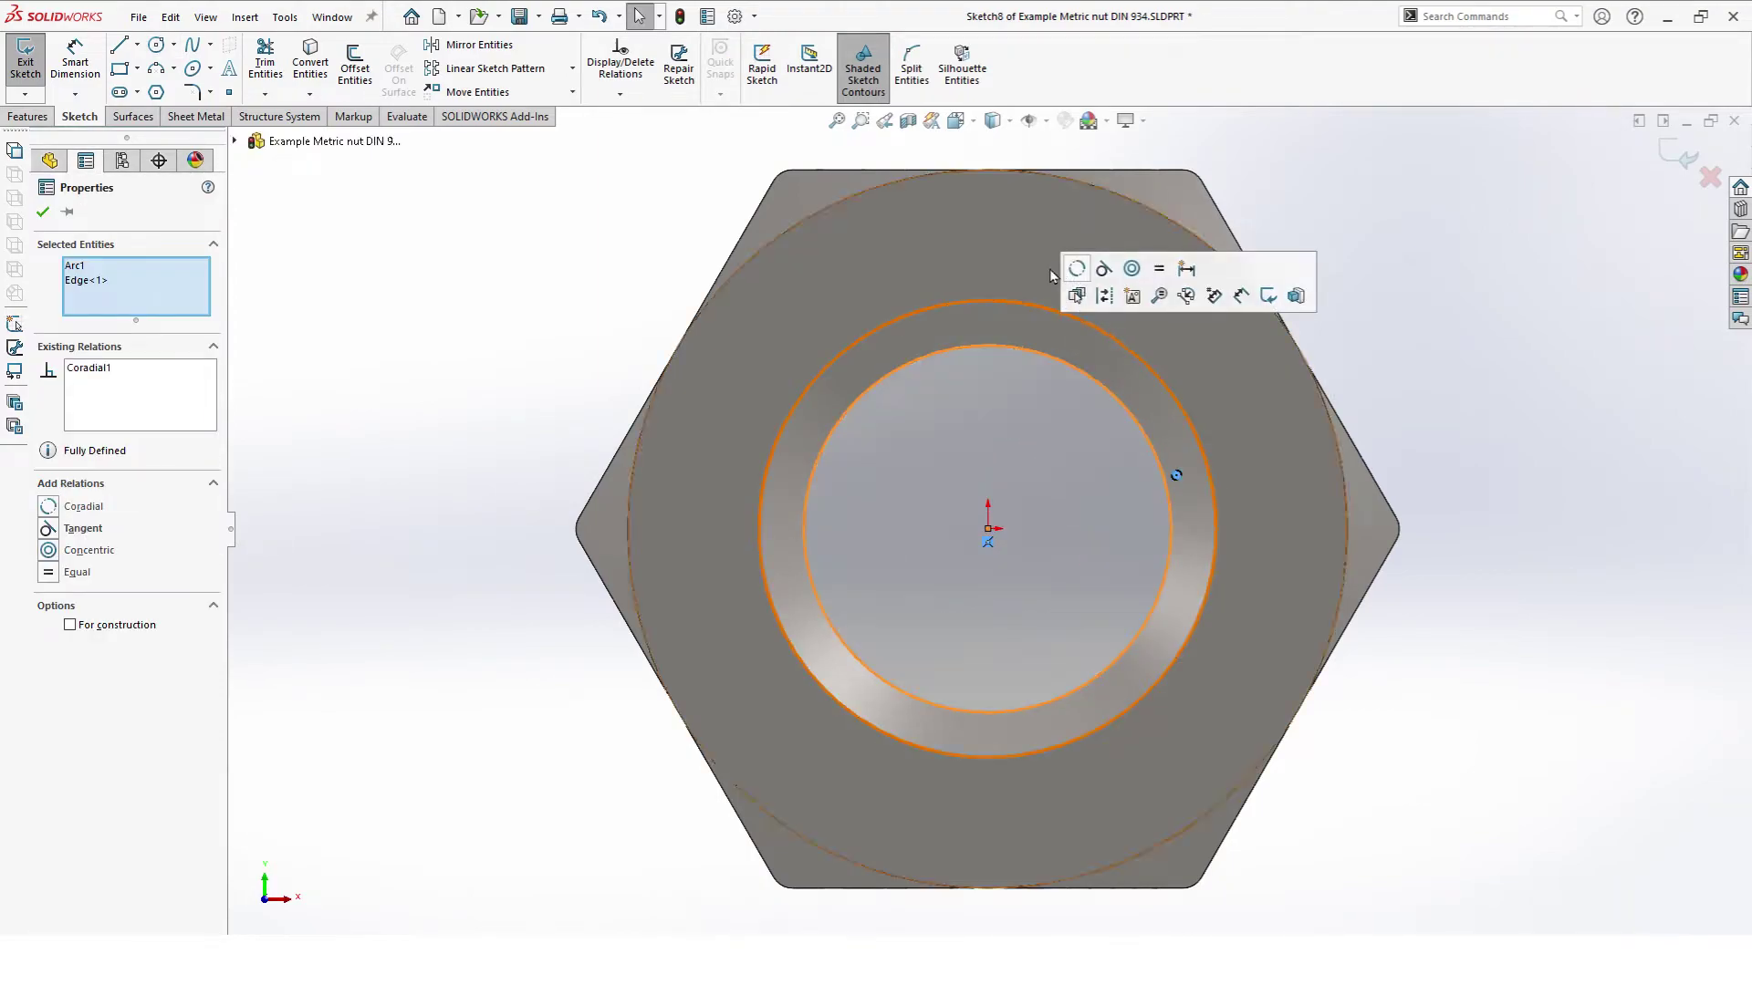
pyautogui.click(42, 213)
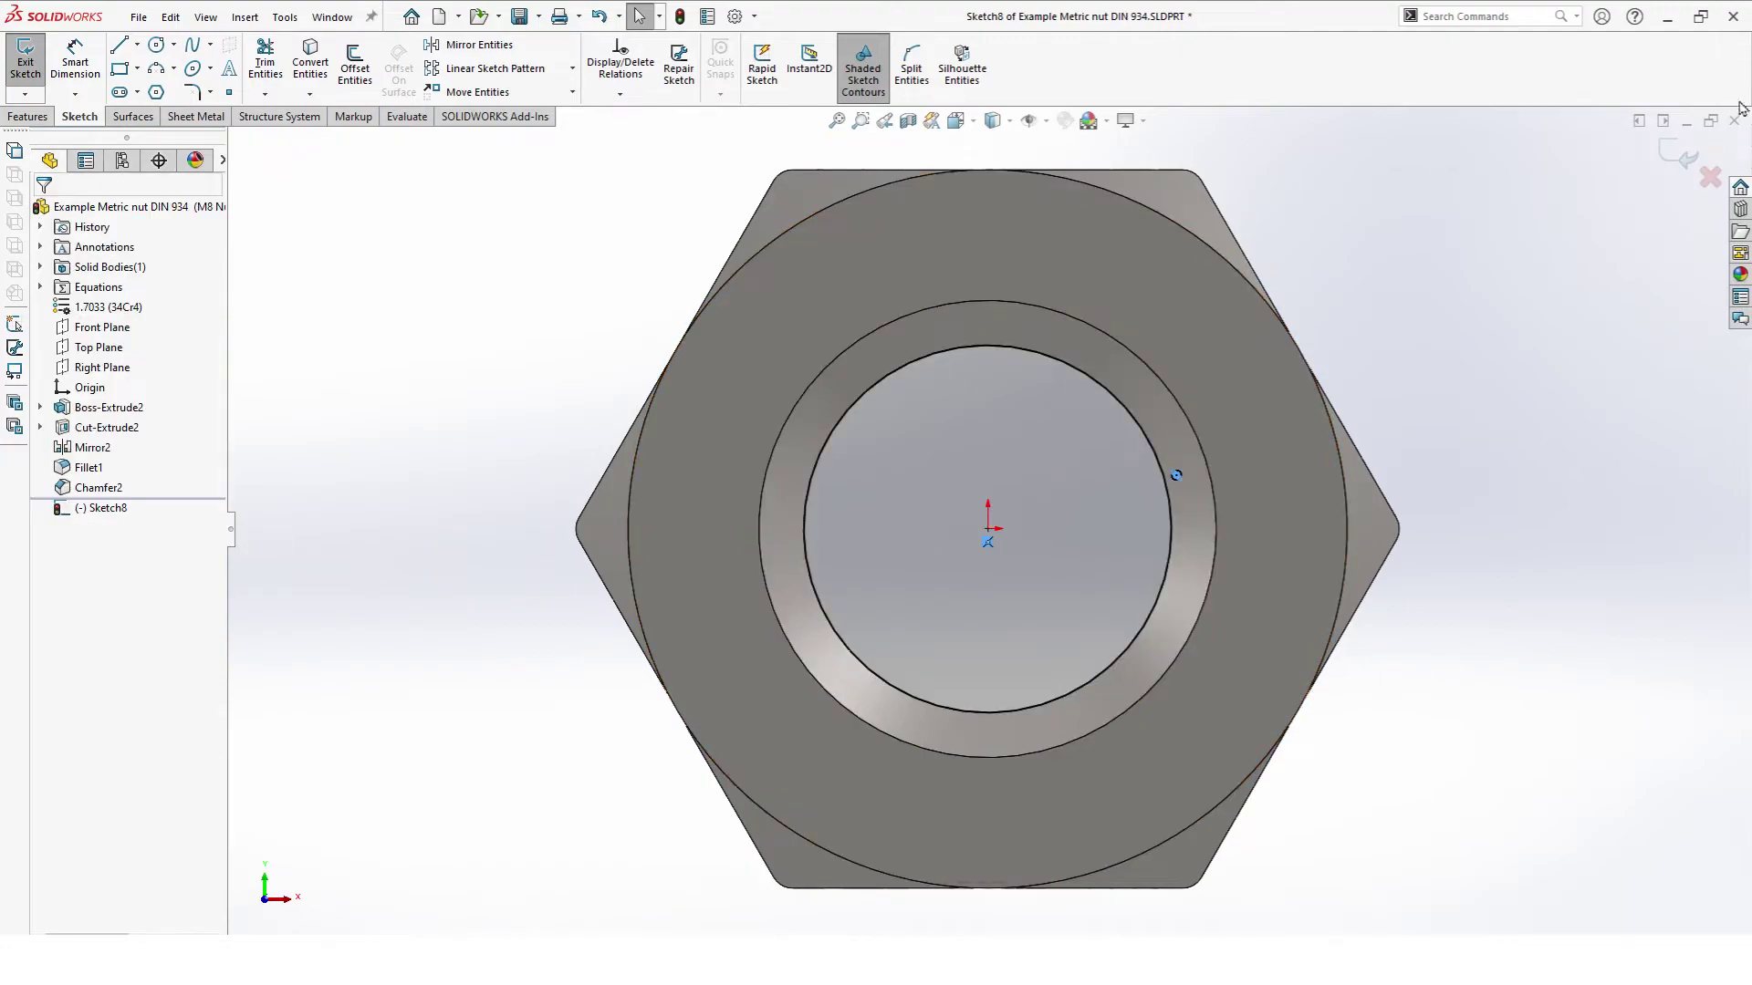
# Step: Define the helix by height and pitch, with 1.25 mm pitch, reversed into the bore
pyautogui.press('h')
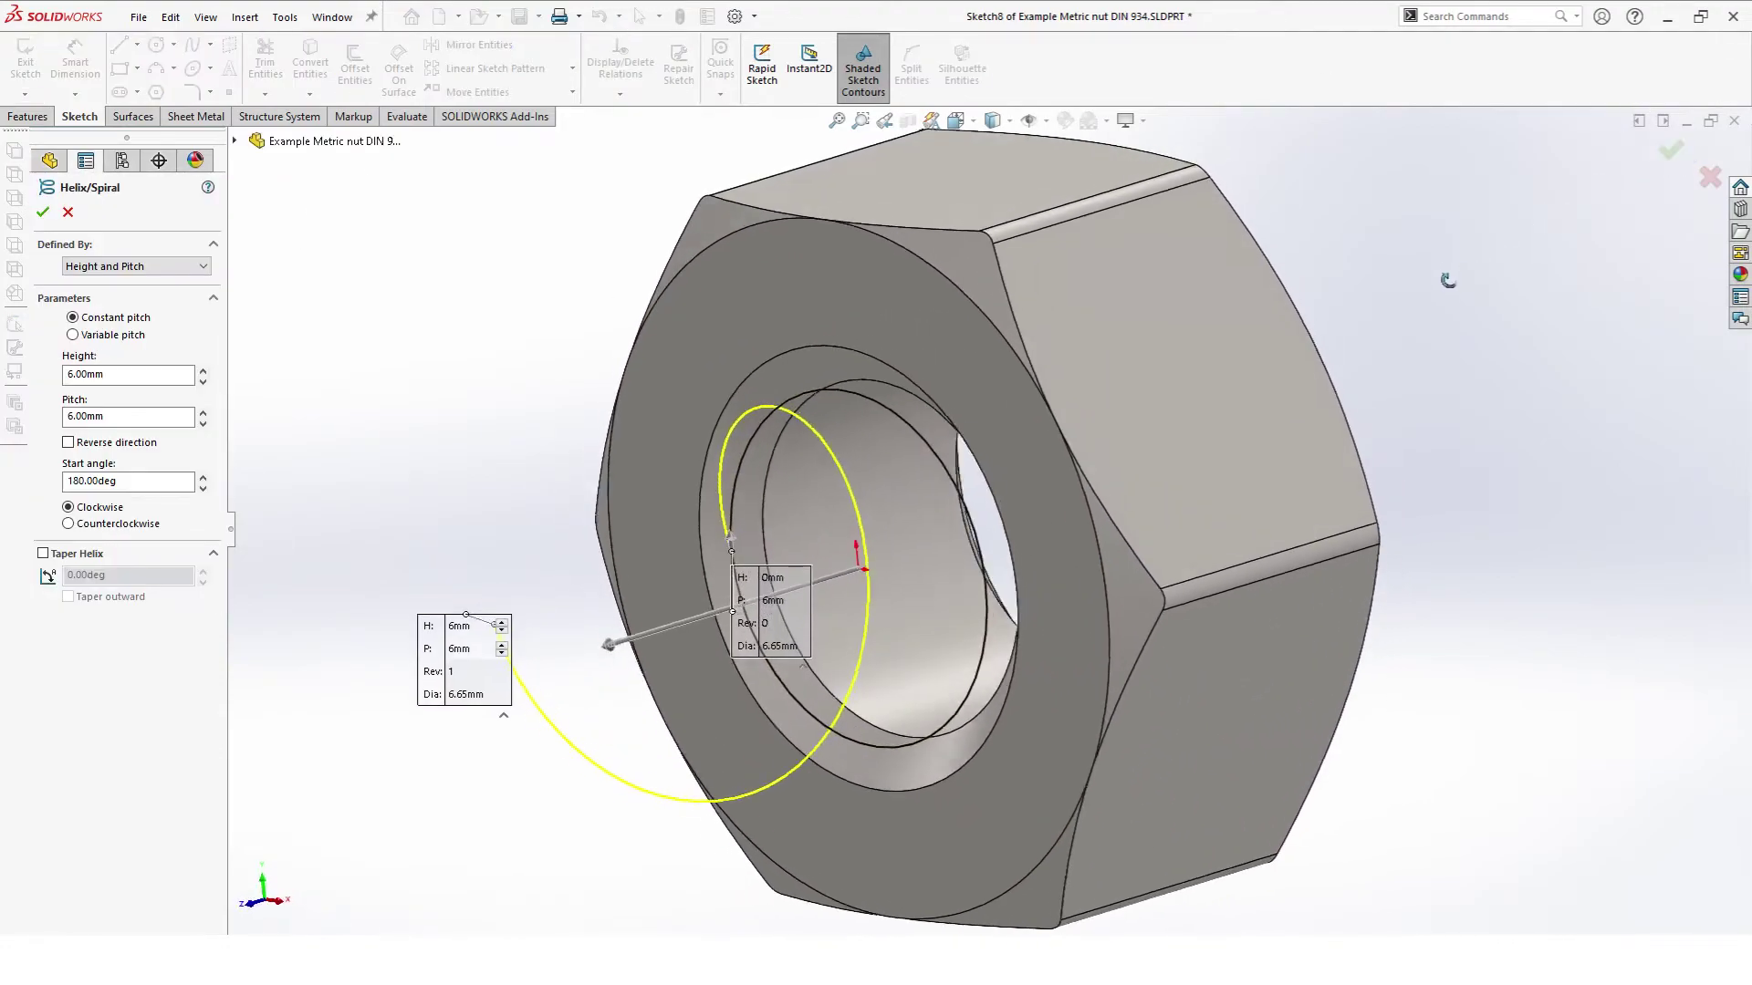
pyautogui.click(137, 265)
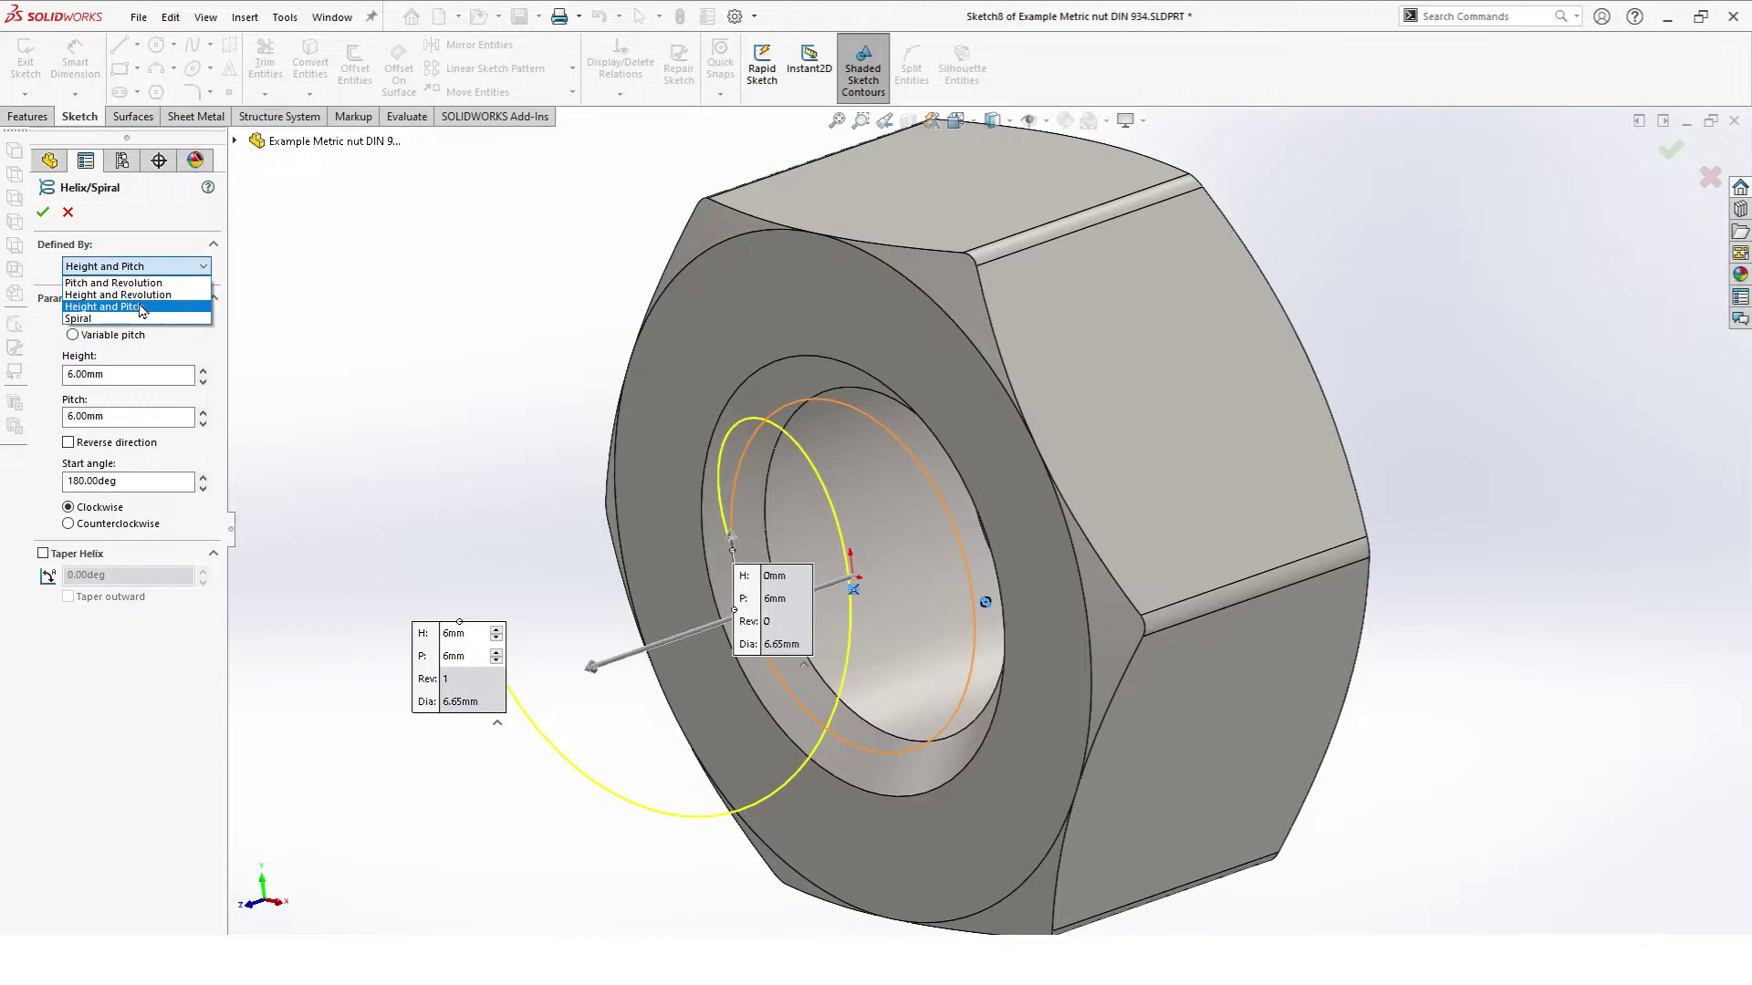
pyautogui.click(100, 280)
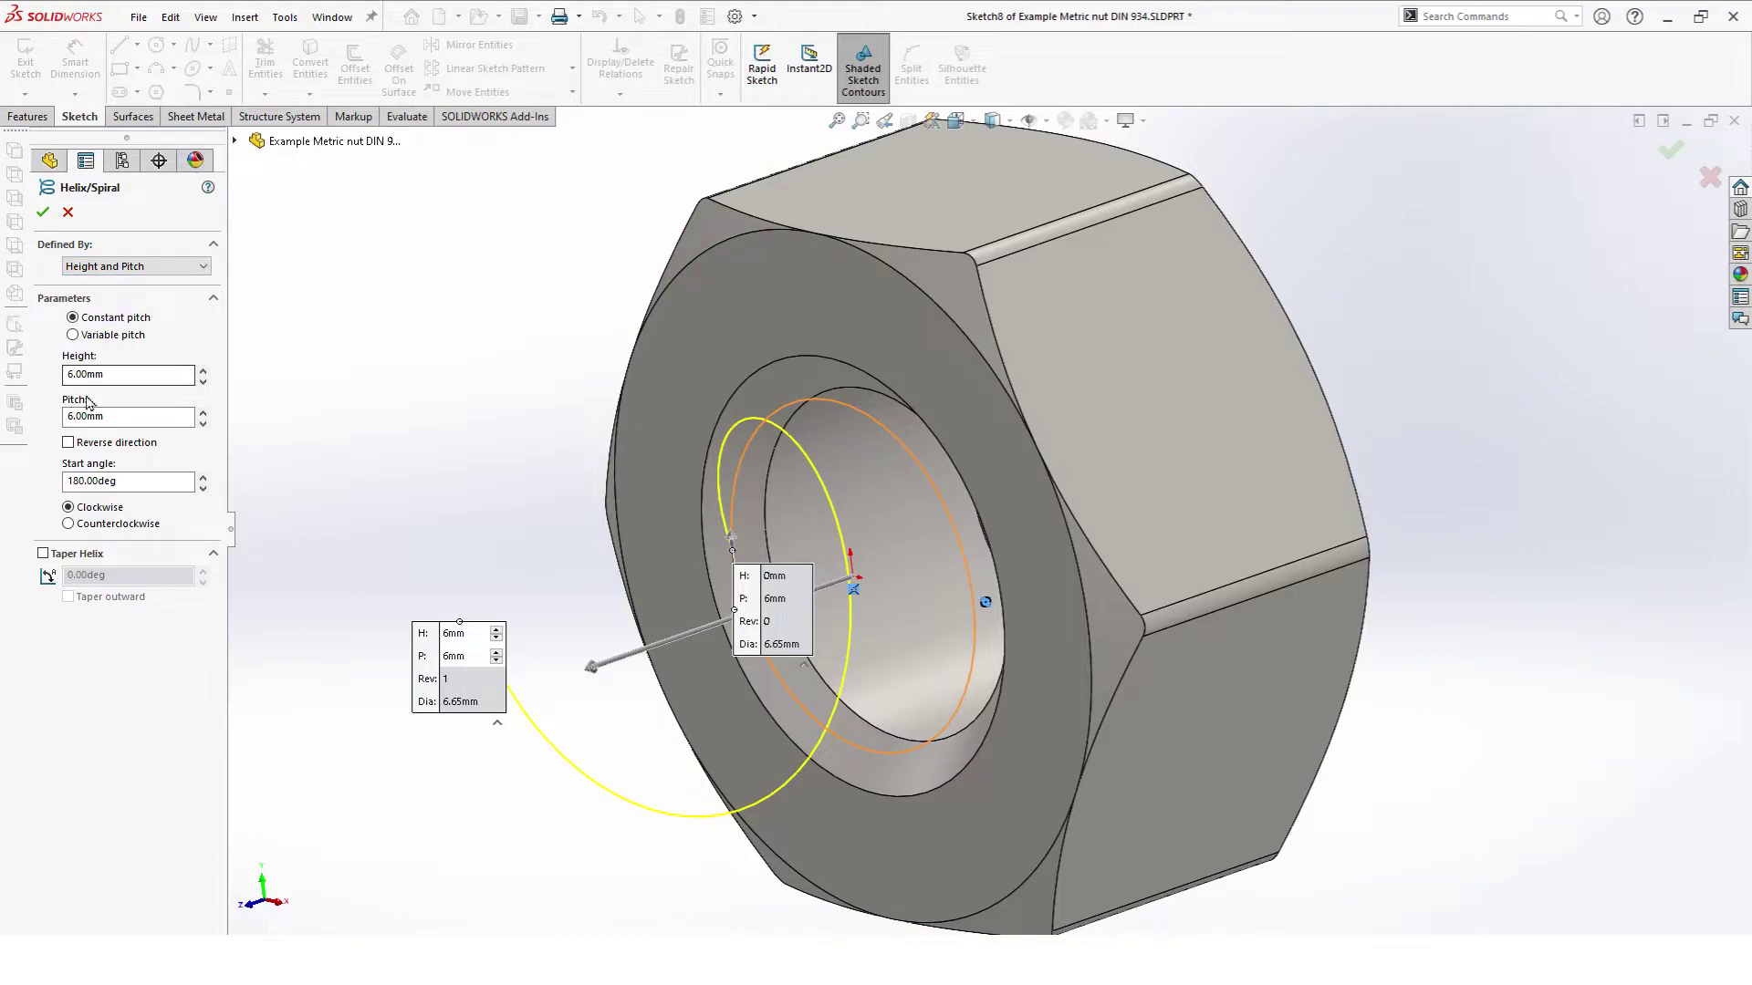
pyautogui.click(114, 417)
pyautogui.doubleClick(114, 417)
pyautogui.write('14')
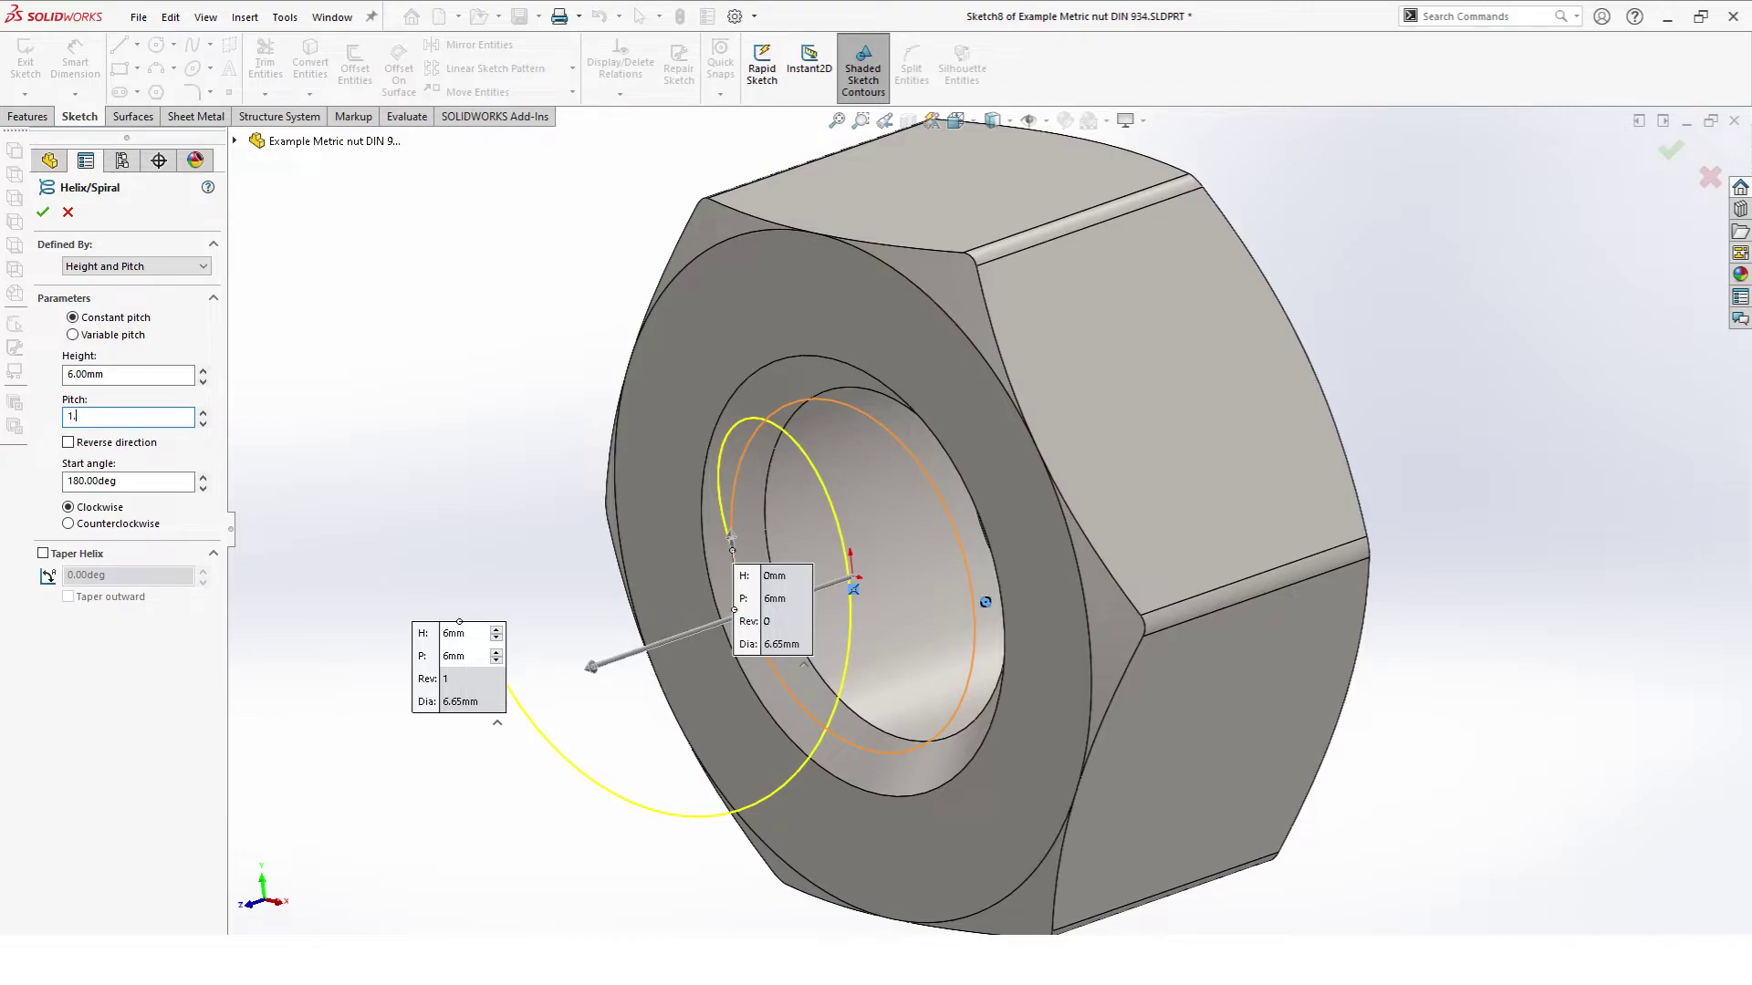
pyautogui.press('Return')
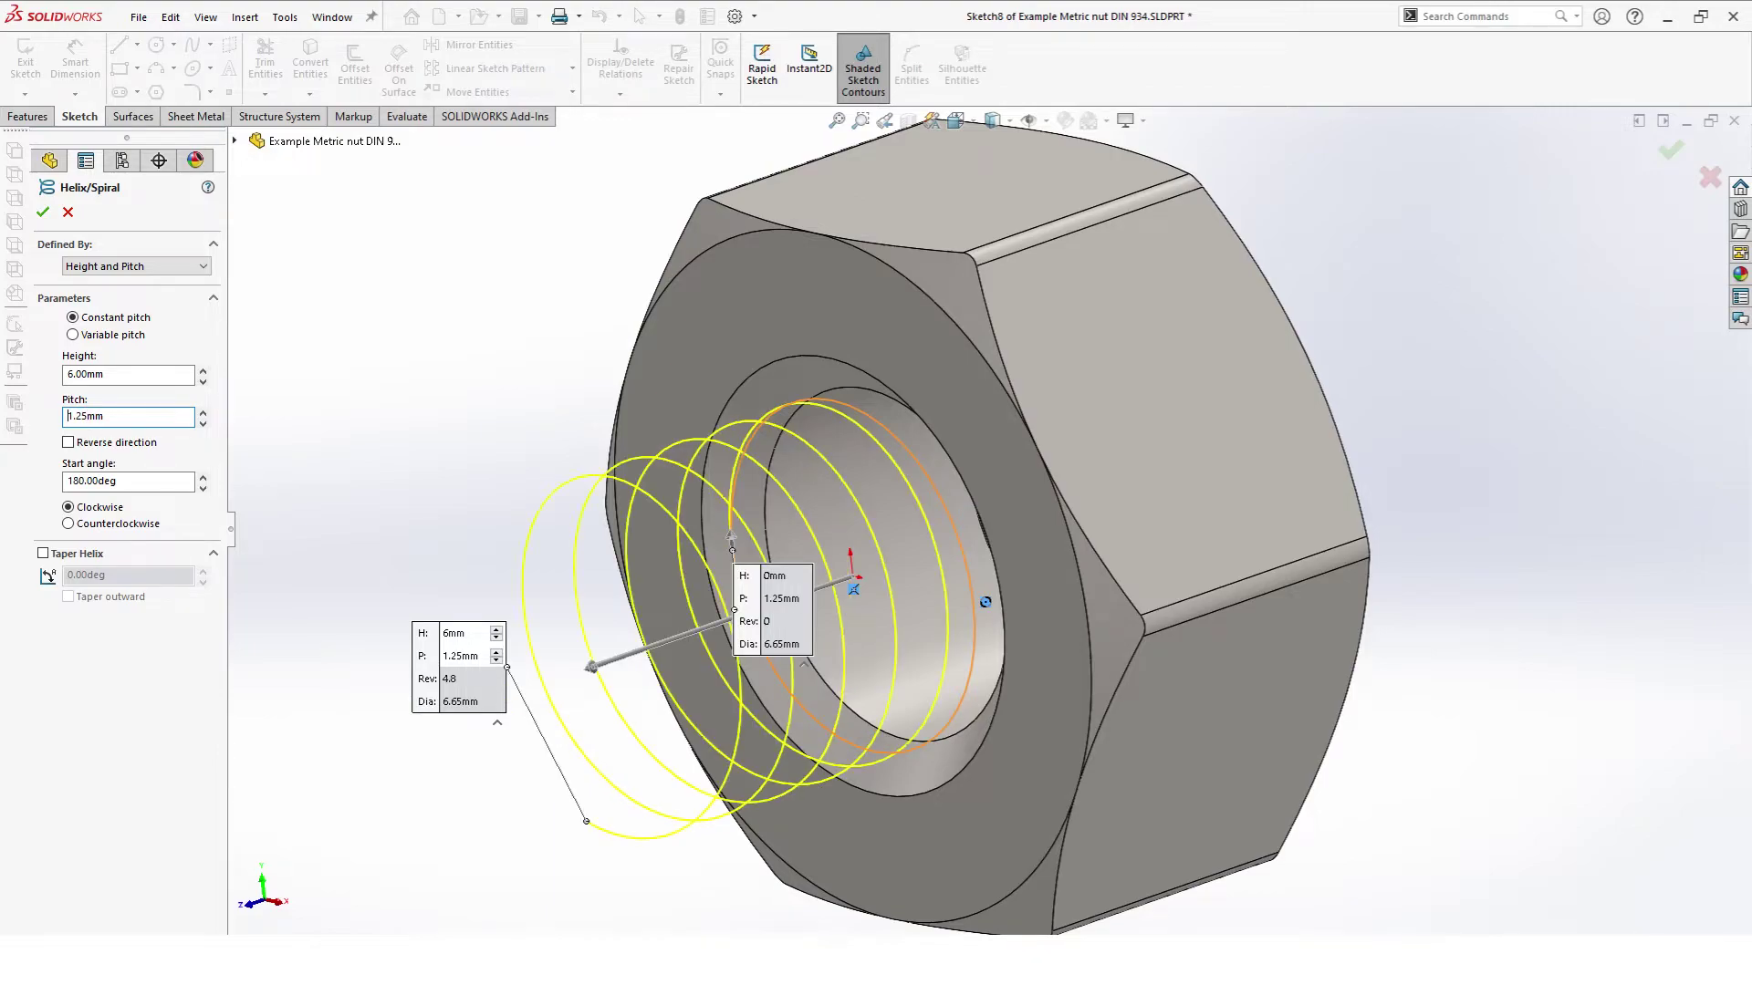
pyautogui.click(68, 442)
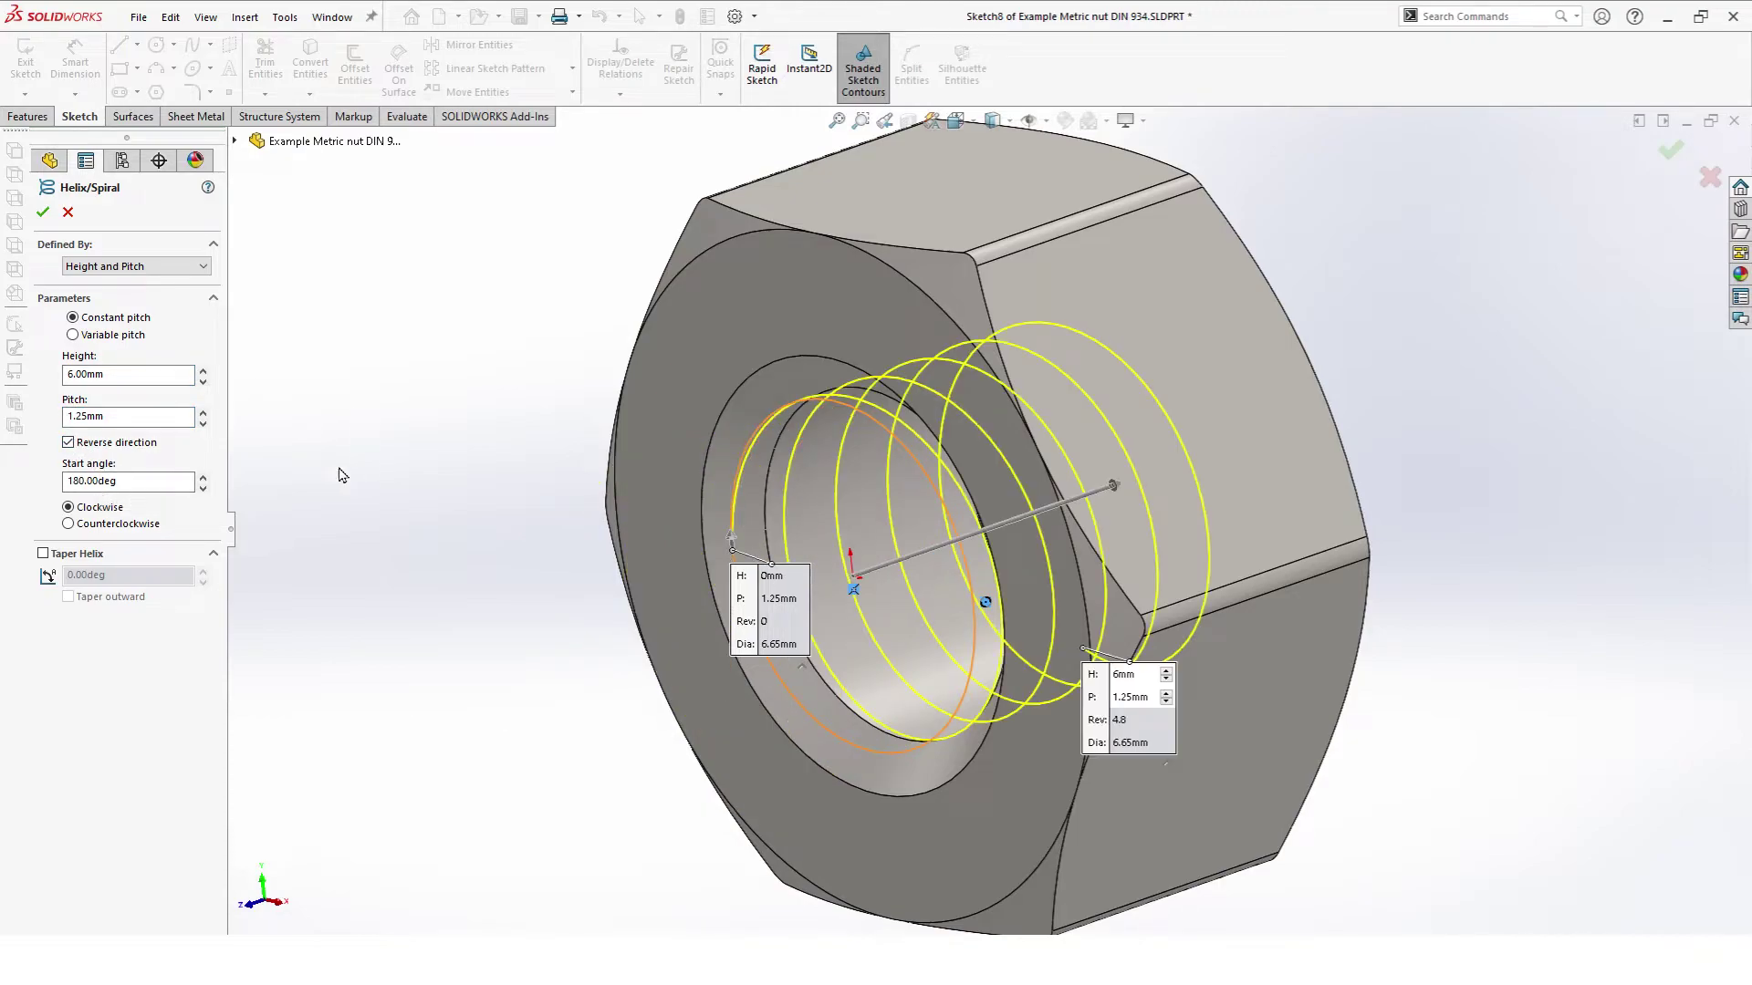
pyautogui.click(42, 212)
pyautogui.click(419, 389)
pyautogui.moveTo(419, 389); pyautogui.dragTo(673, 574, button='middle')
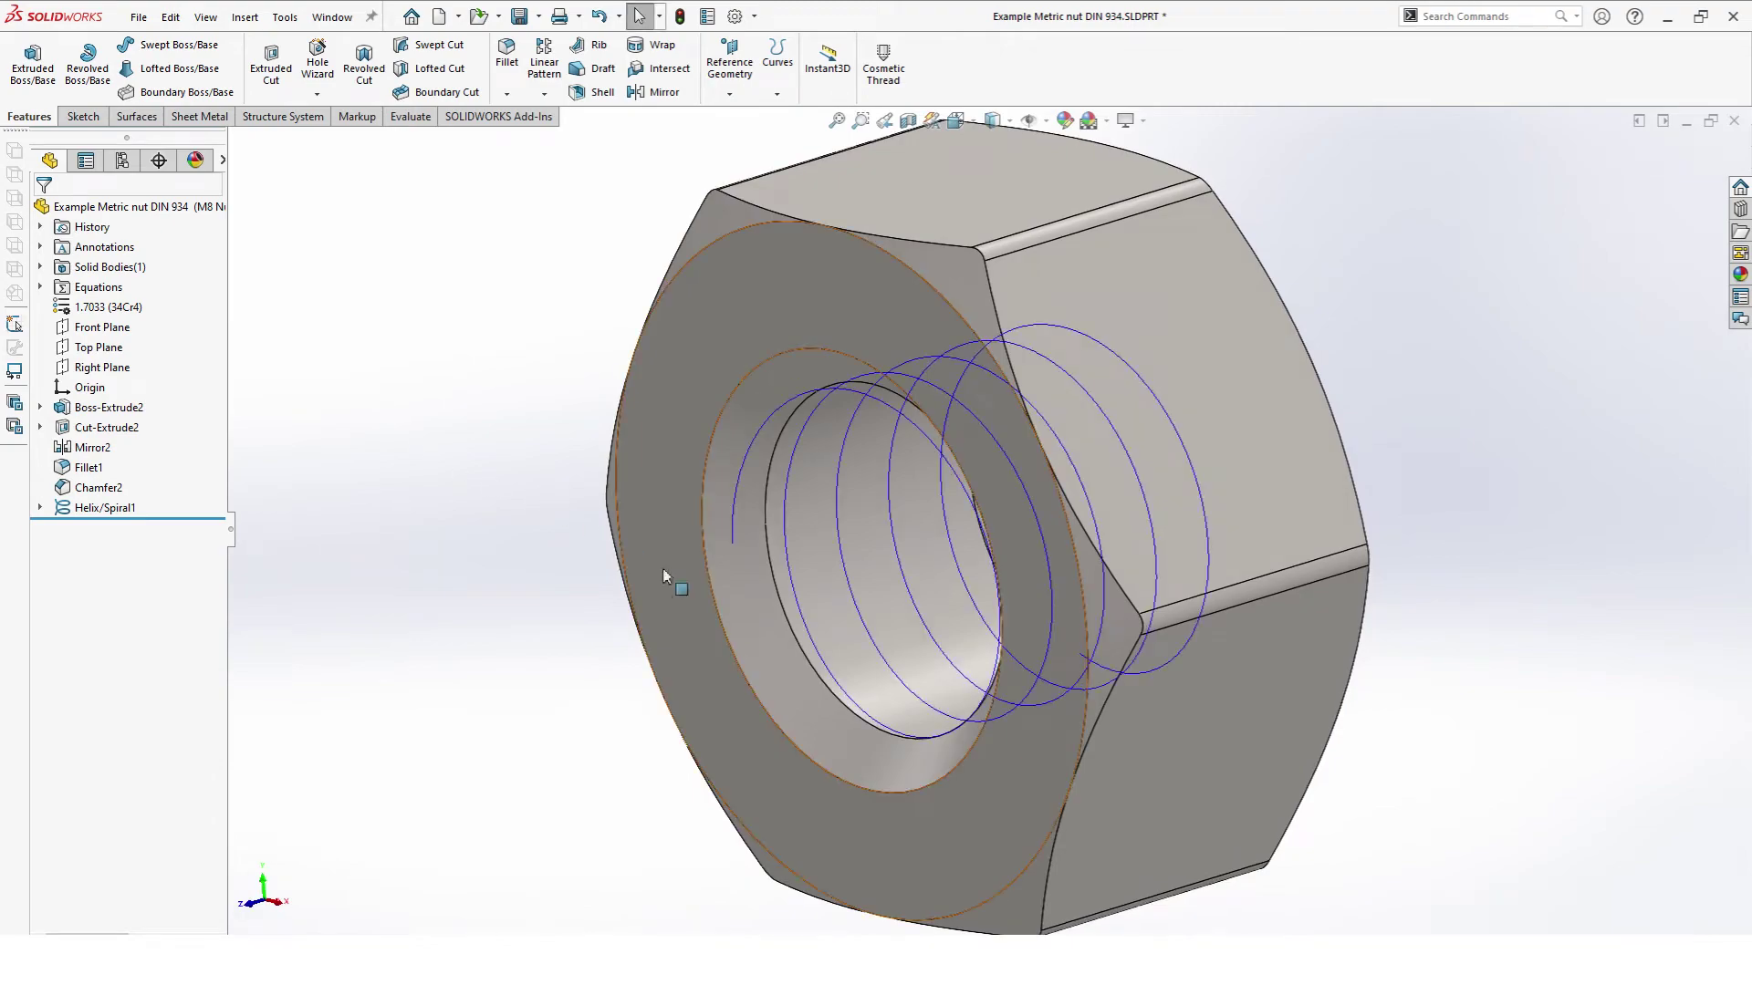
# Step: Drive the helix height with the equation K * 1.2 (7.80 mm)
pyautogui.doubleClick(781, 529)
pyautogui.moveTo(781, 525); pyautogui.dragTo(819, 566, button='middle')
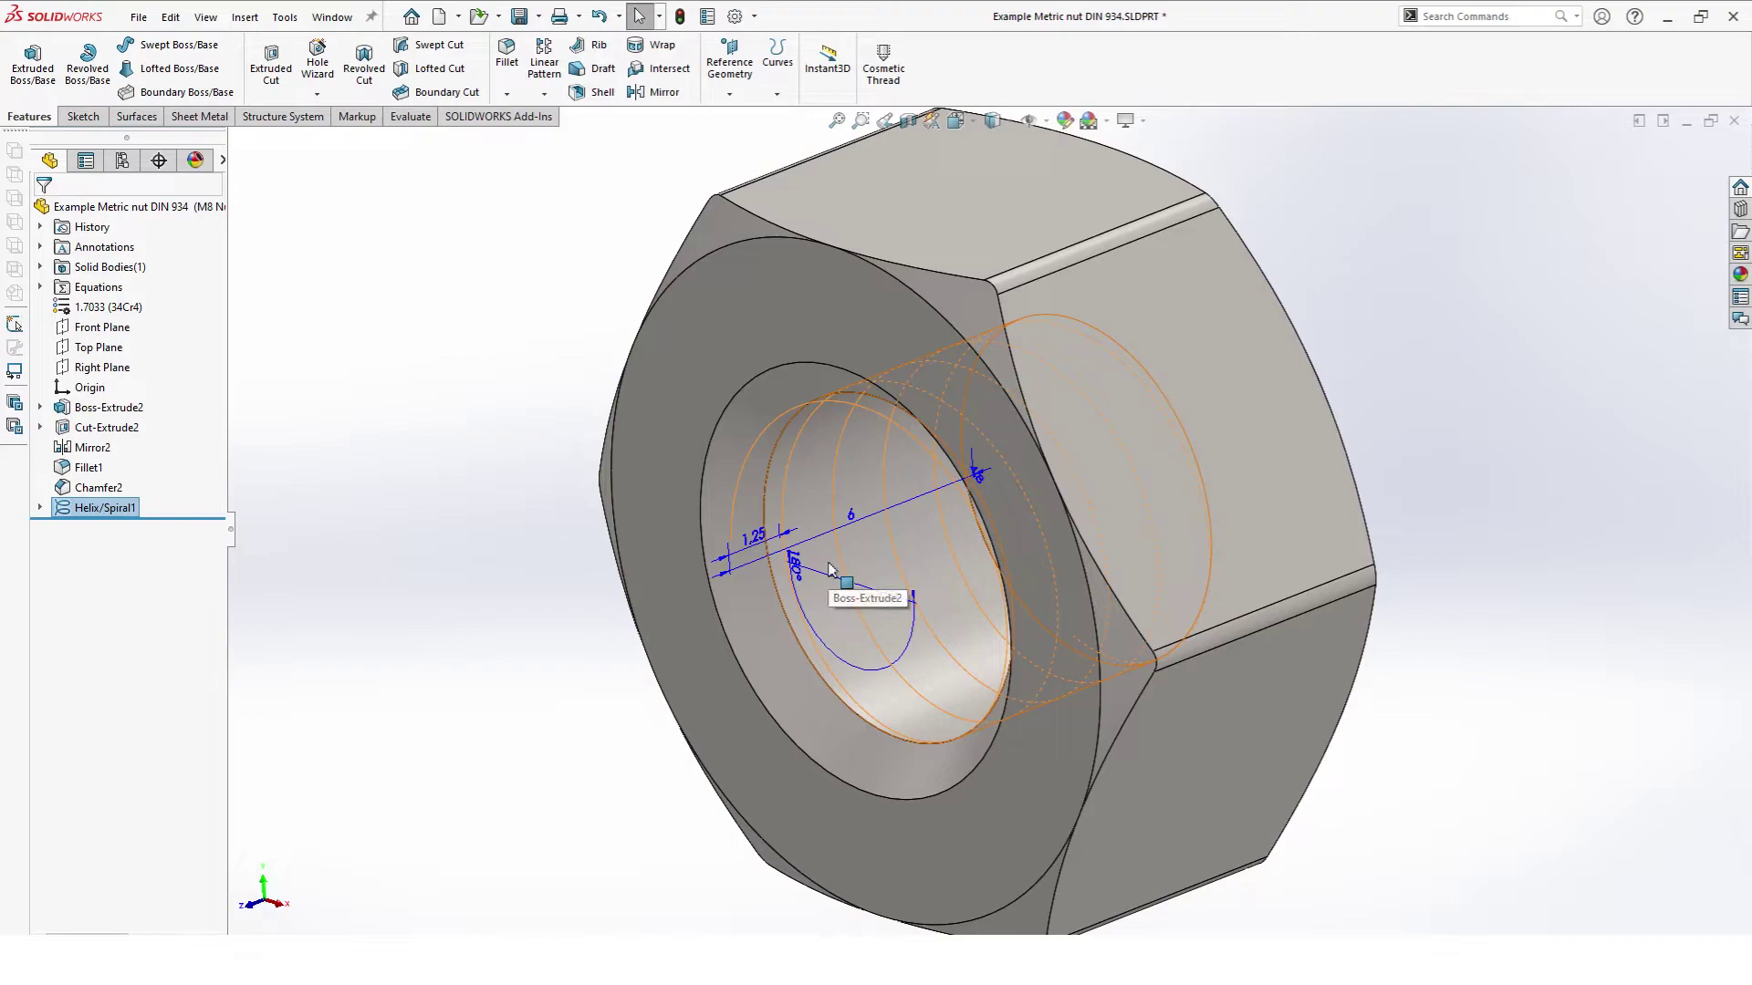
pyautogui.doubleClick(850, 515)
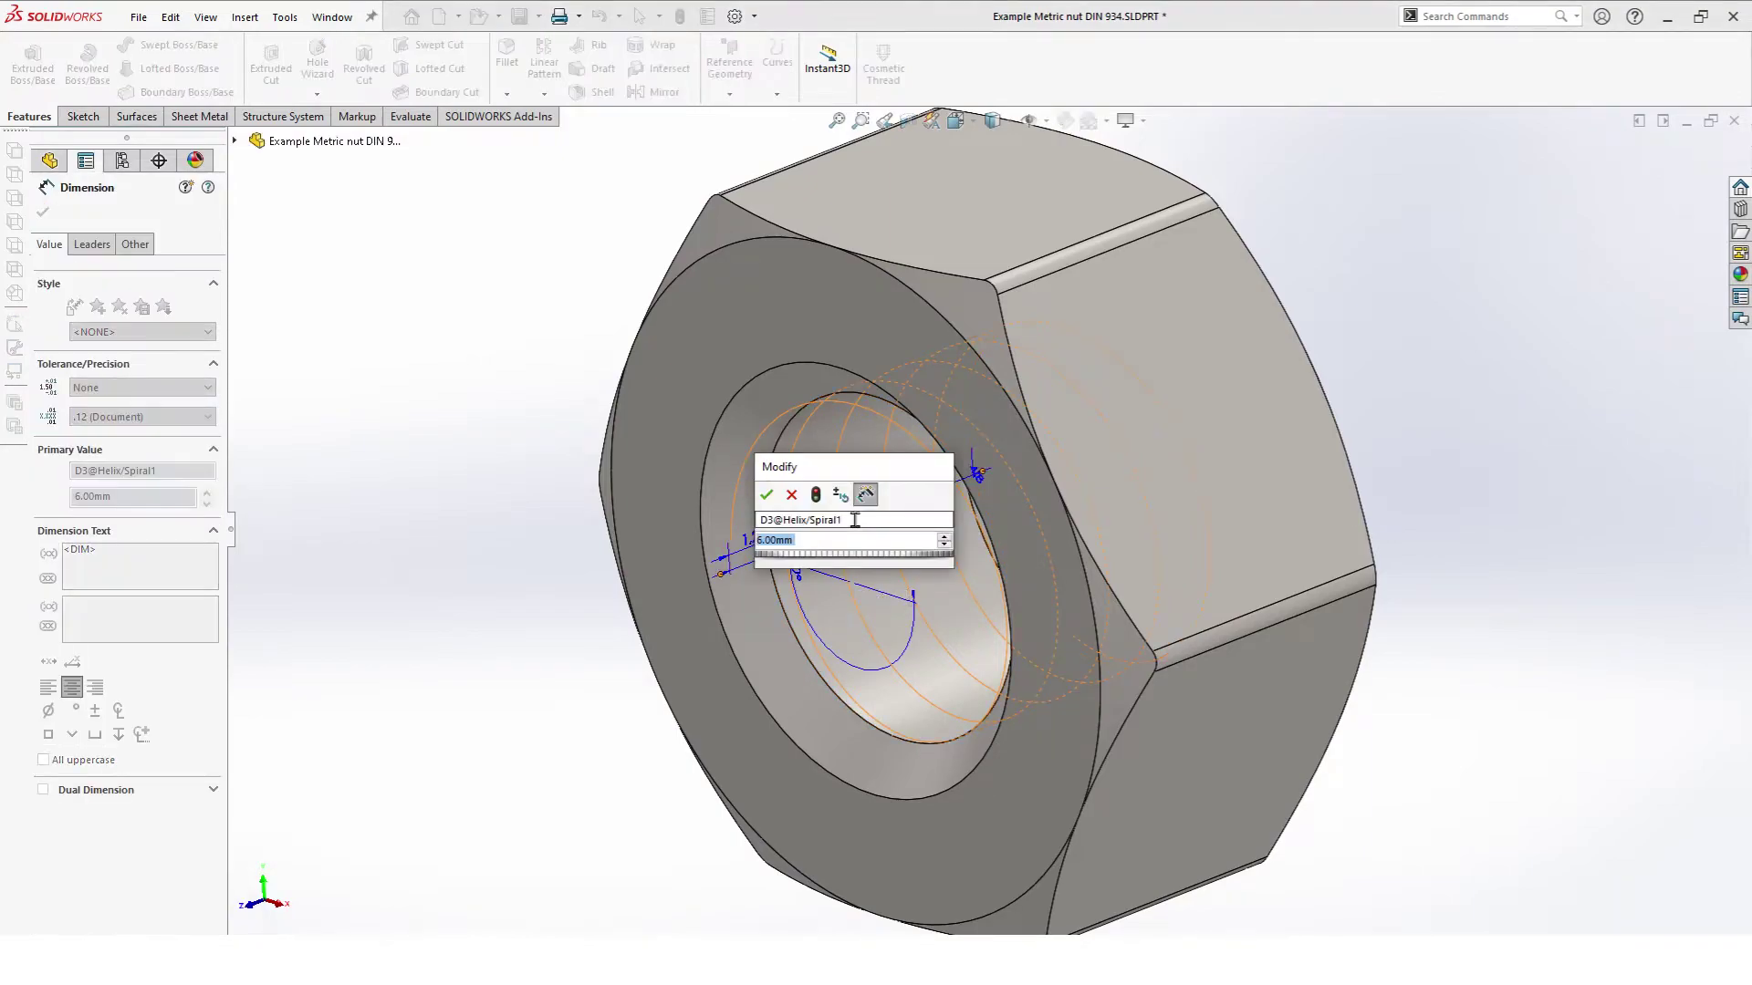
pyautogui.write('=')
pyautogui.moveTo(931, 559)
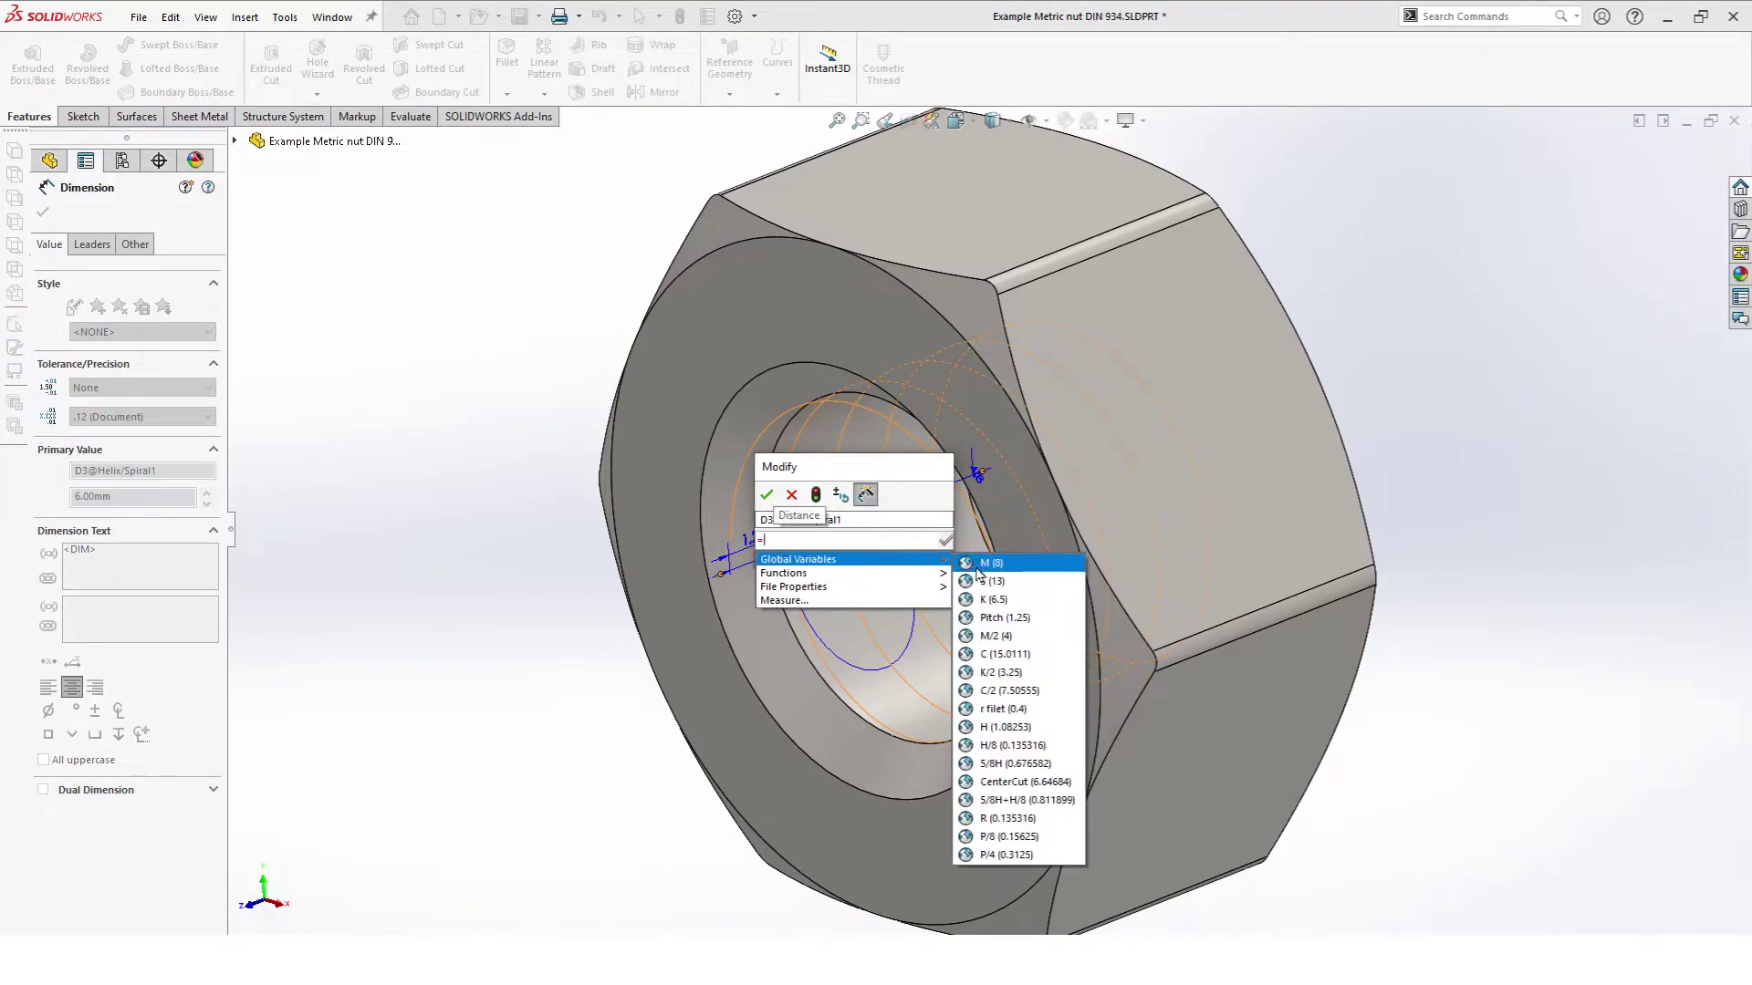
pyautogui.click(985, 599)
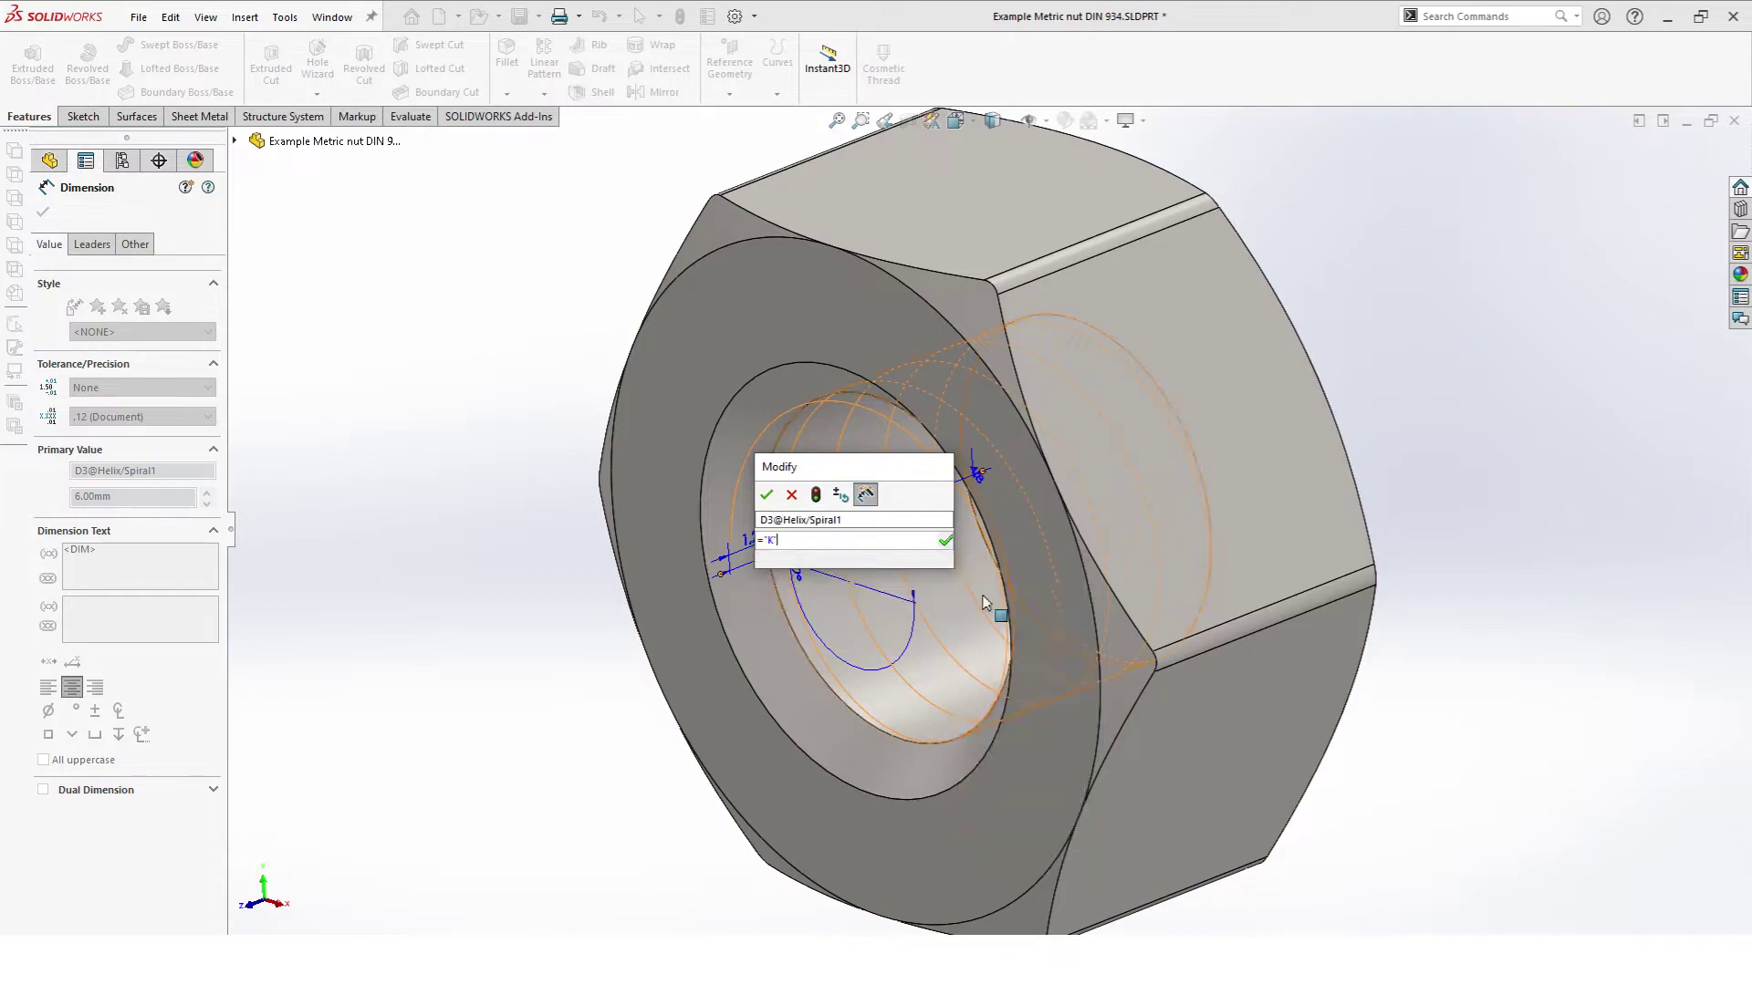
pyautogui.write('* 1.2')
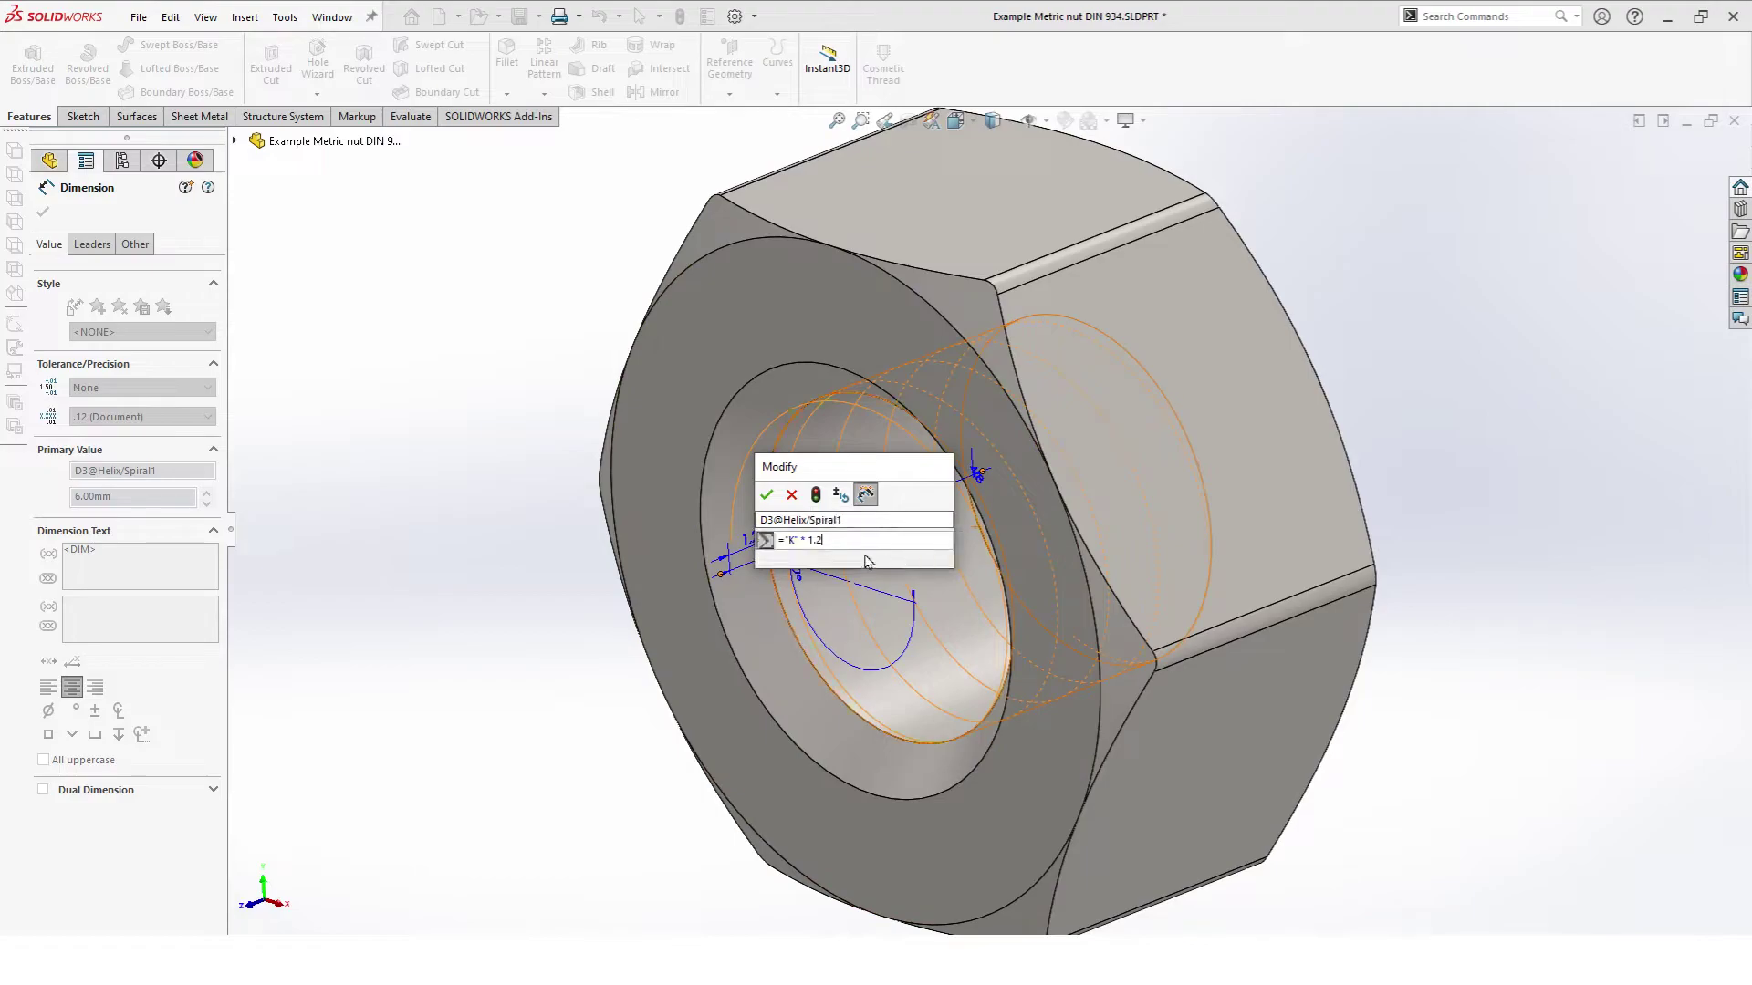
pyautogui.click(766, 494)
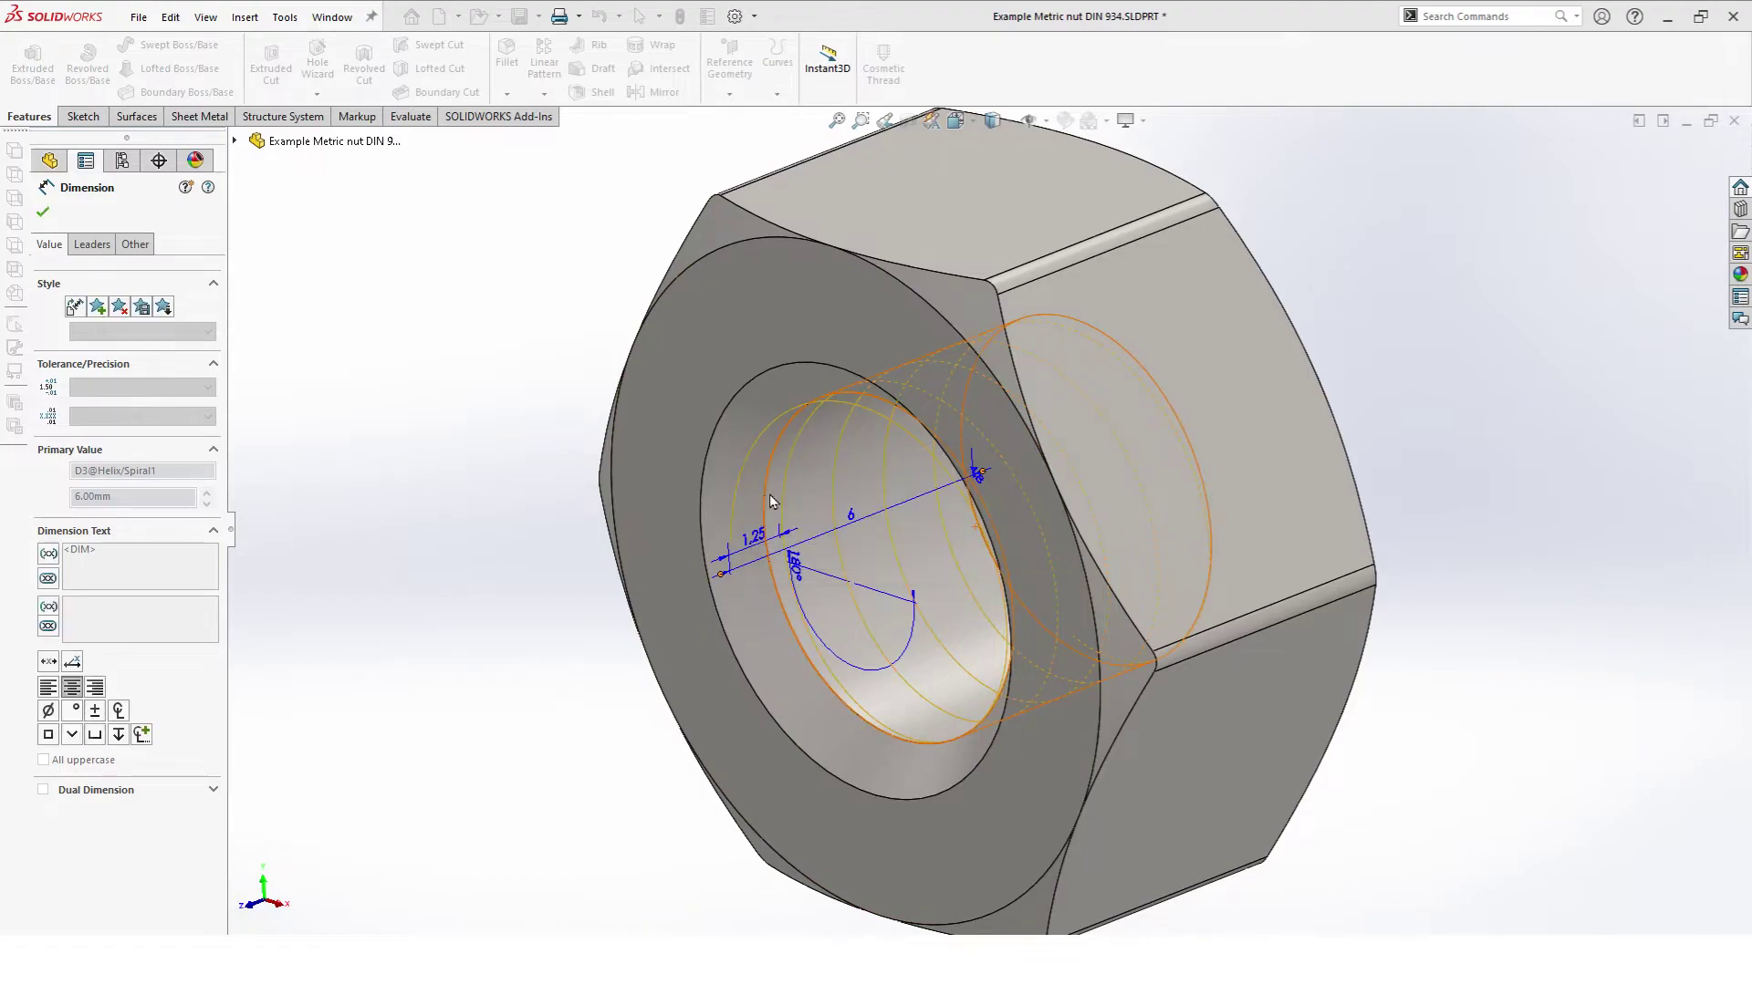
# Step: Link the helix pitch dimension to the Pitch variable (1.25)
pyautogui.doubleClick(756, 540)
pyautogui.write('=')
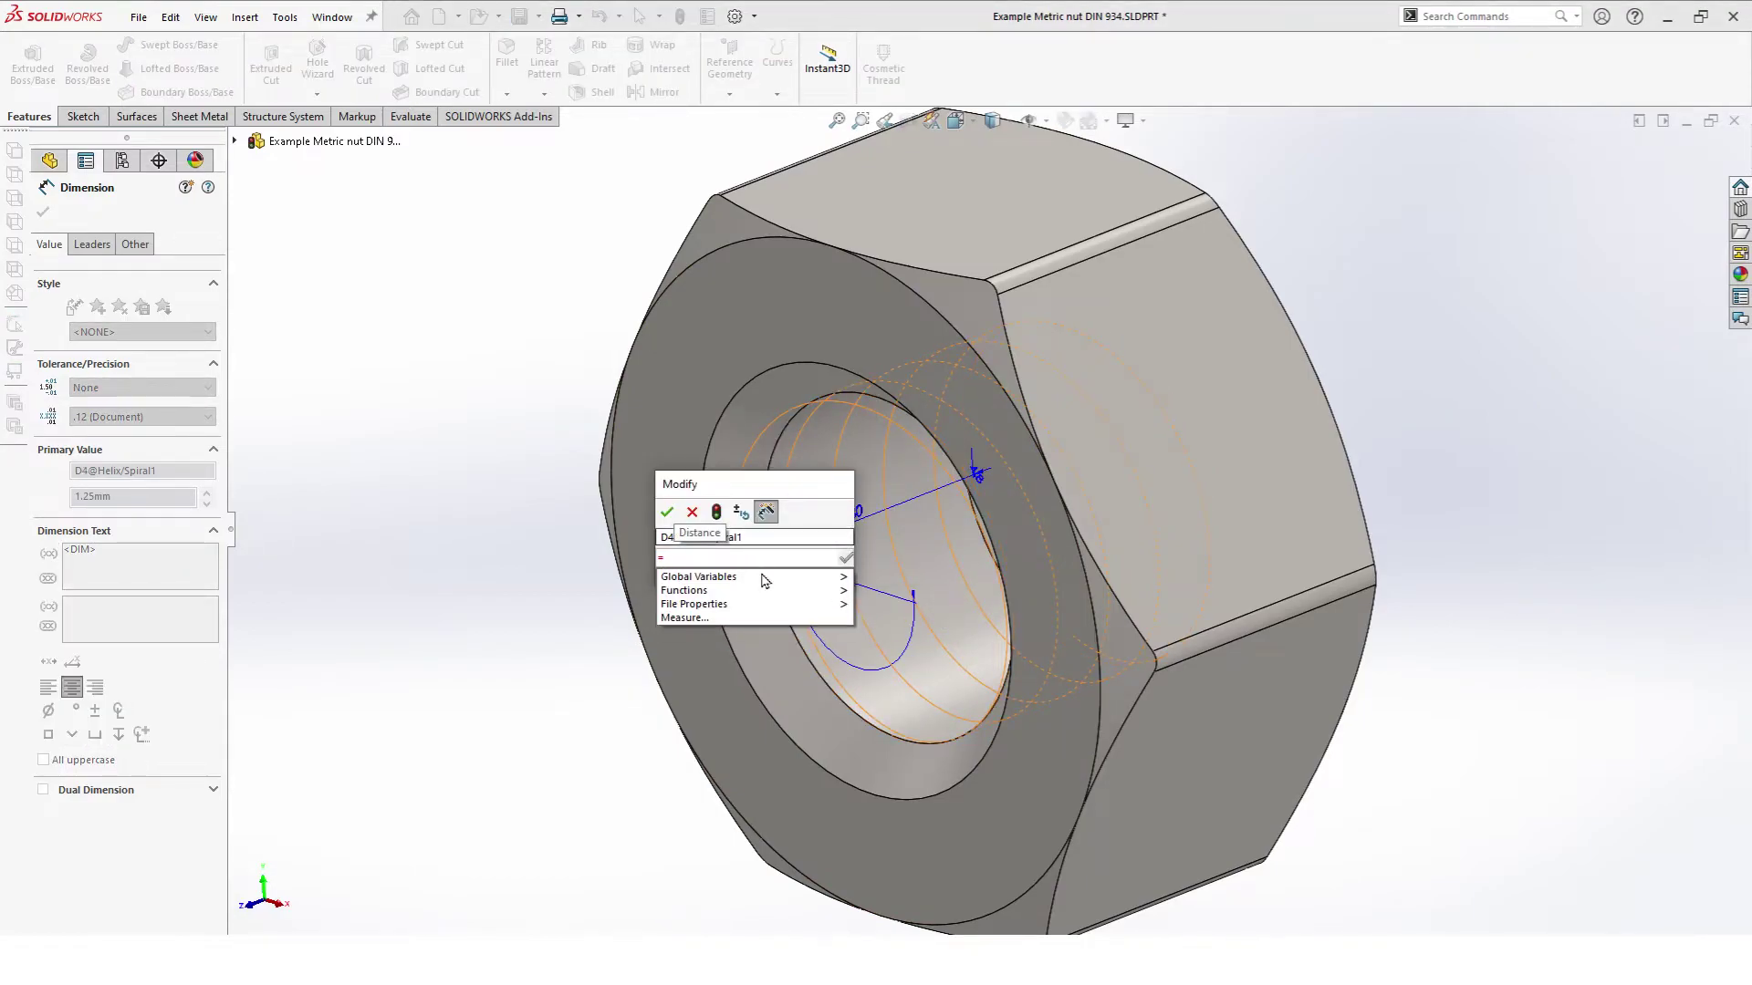
pyautogui.moveTo(693, 590)
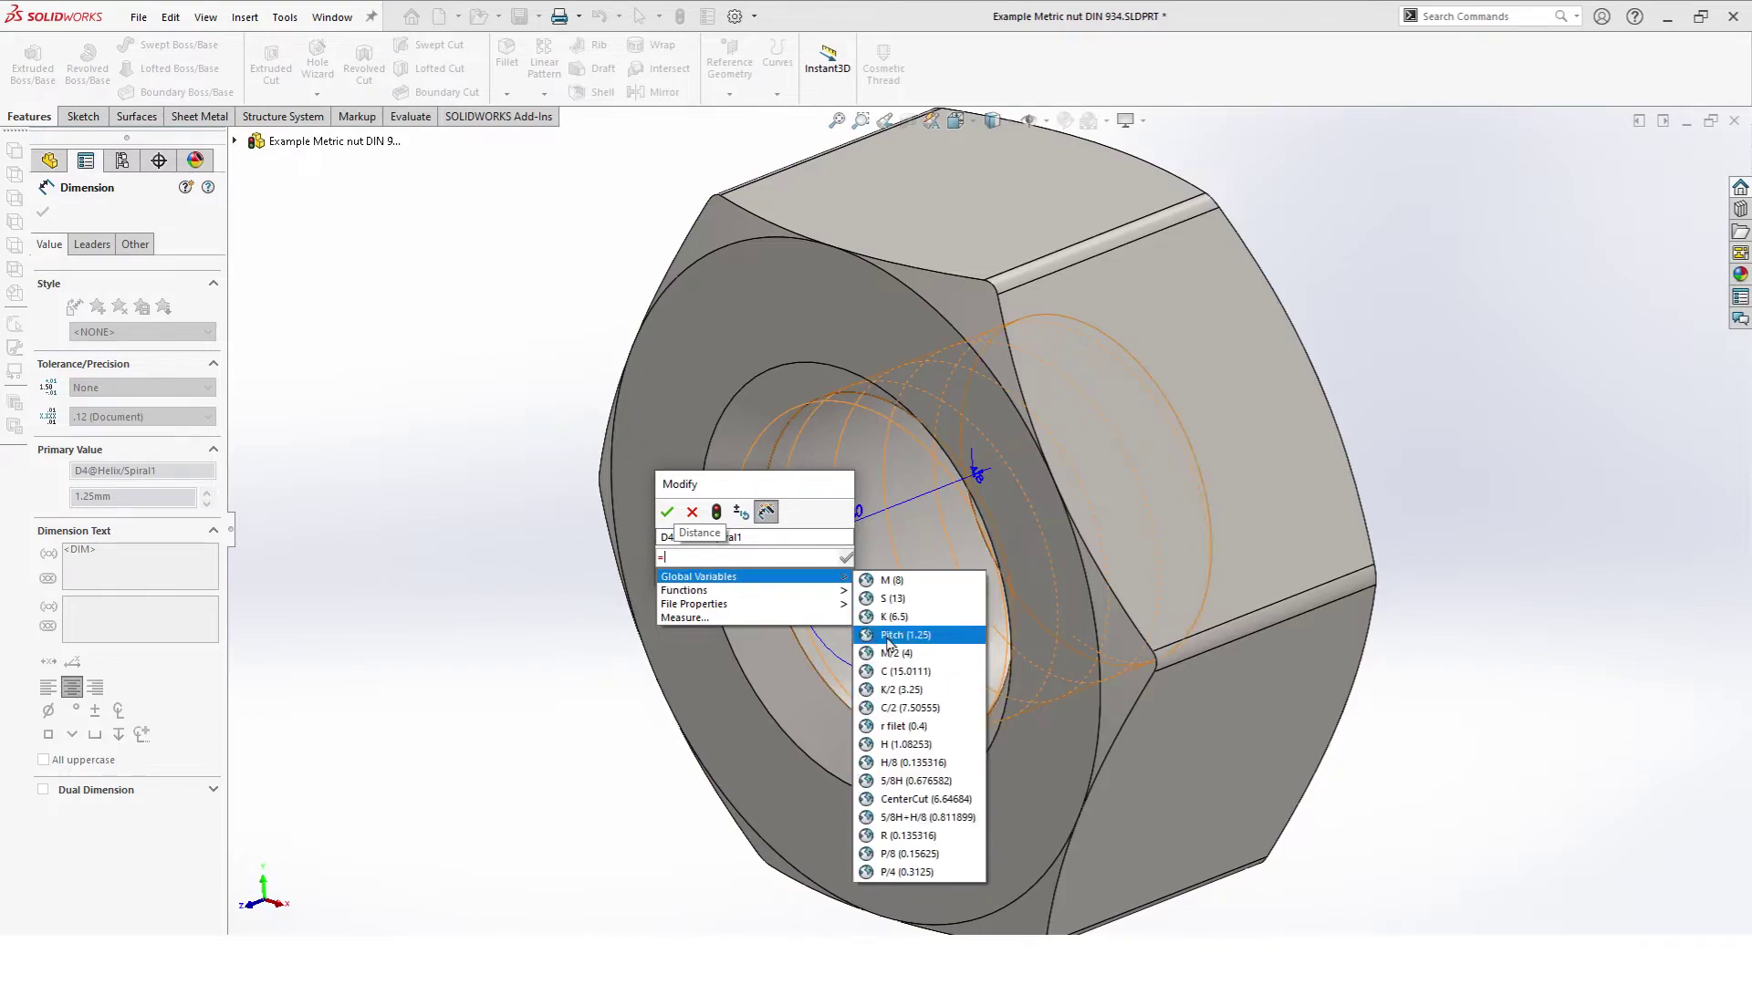
pyautogui.click(891, 639)
pyautogui.click(846, 558)
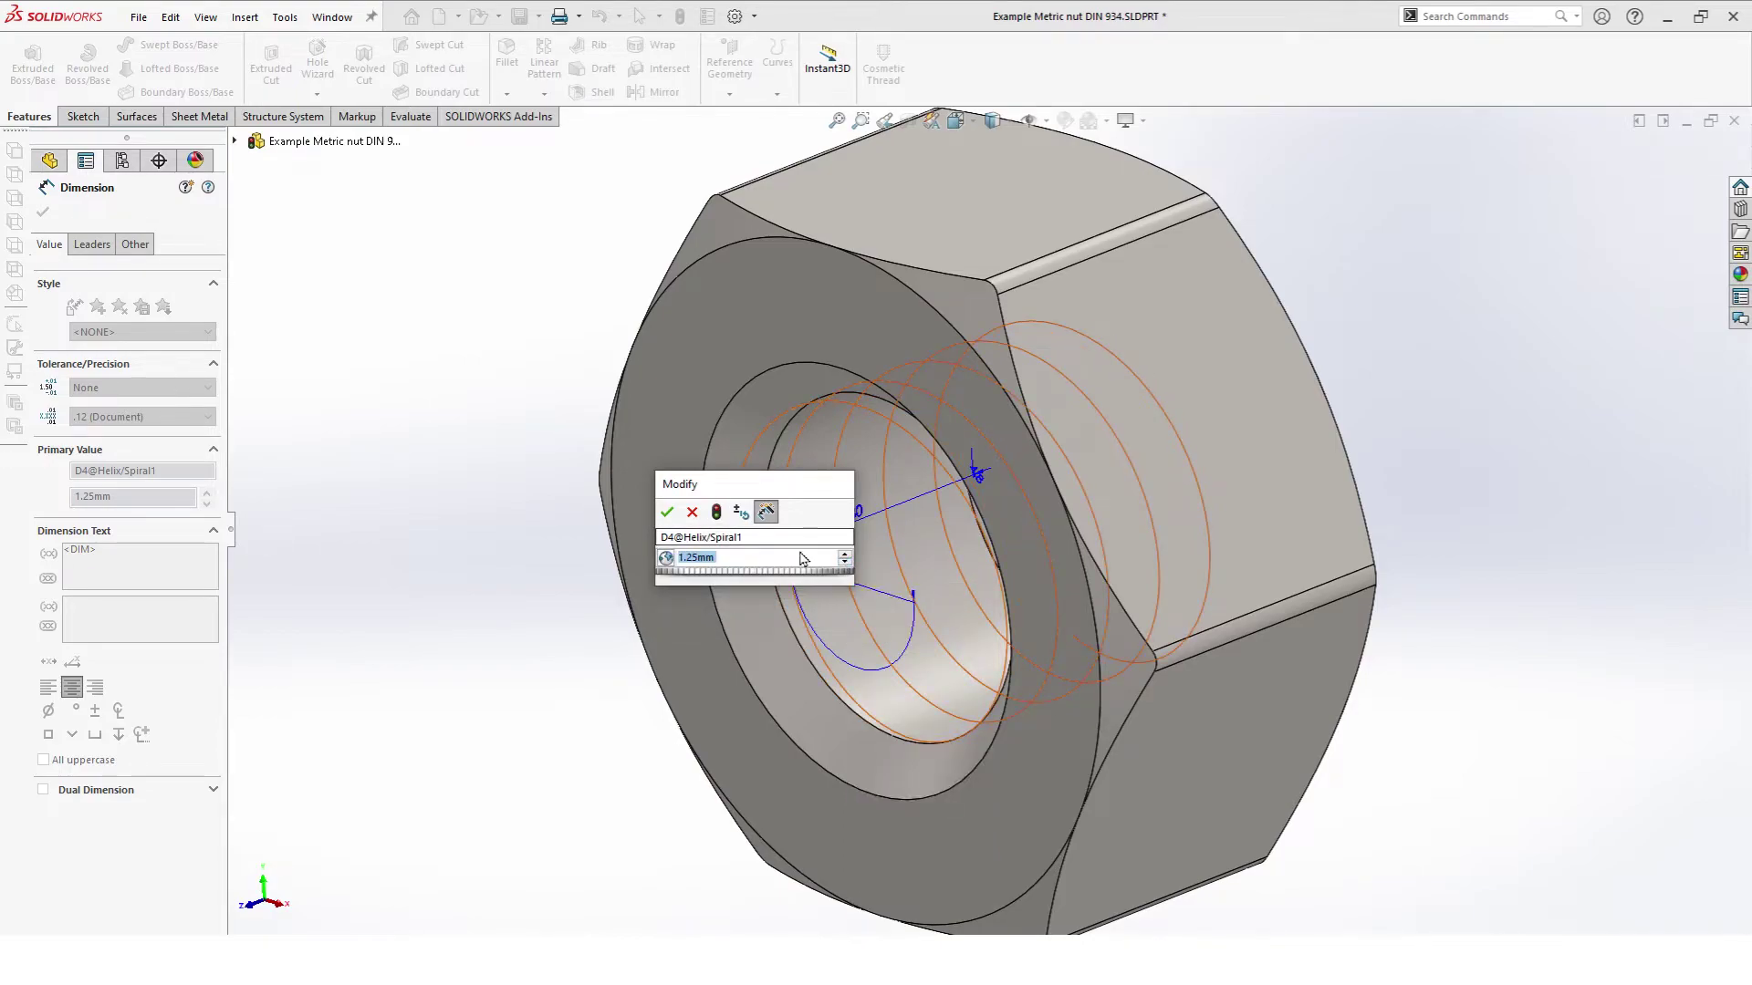
pyautogui.click(667, 511)
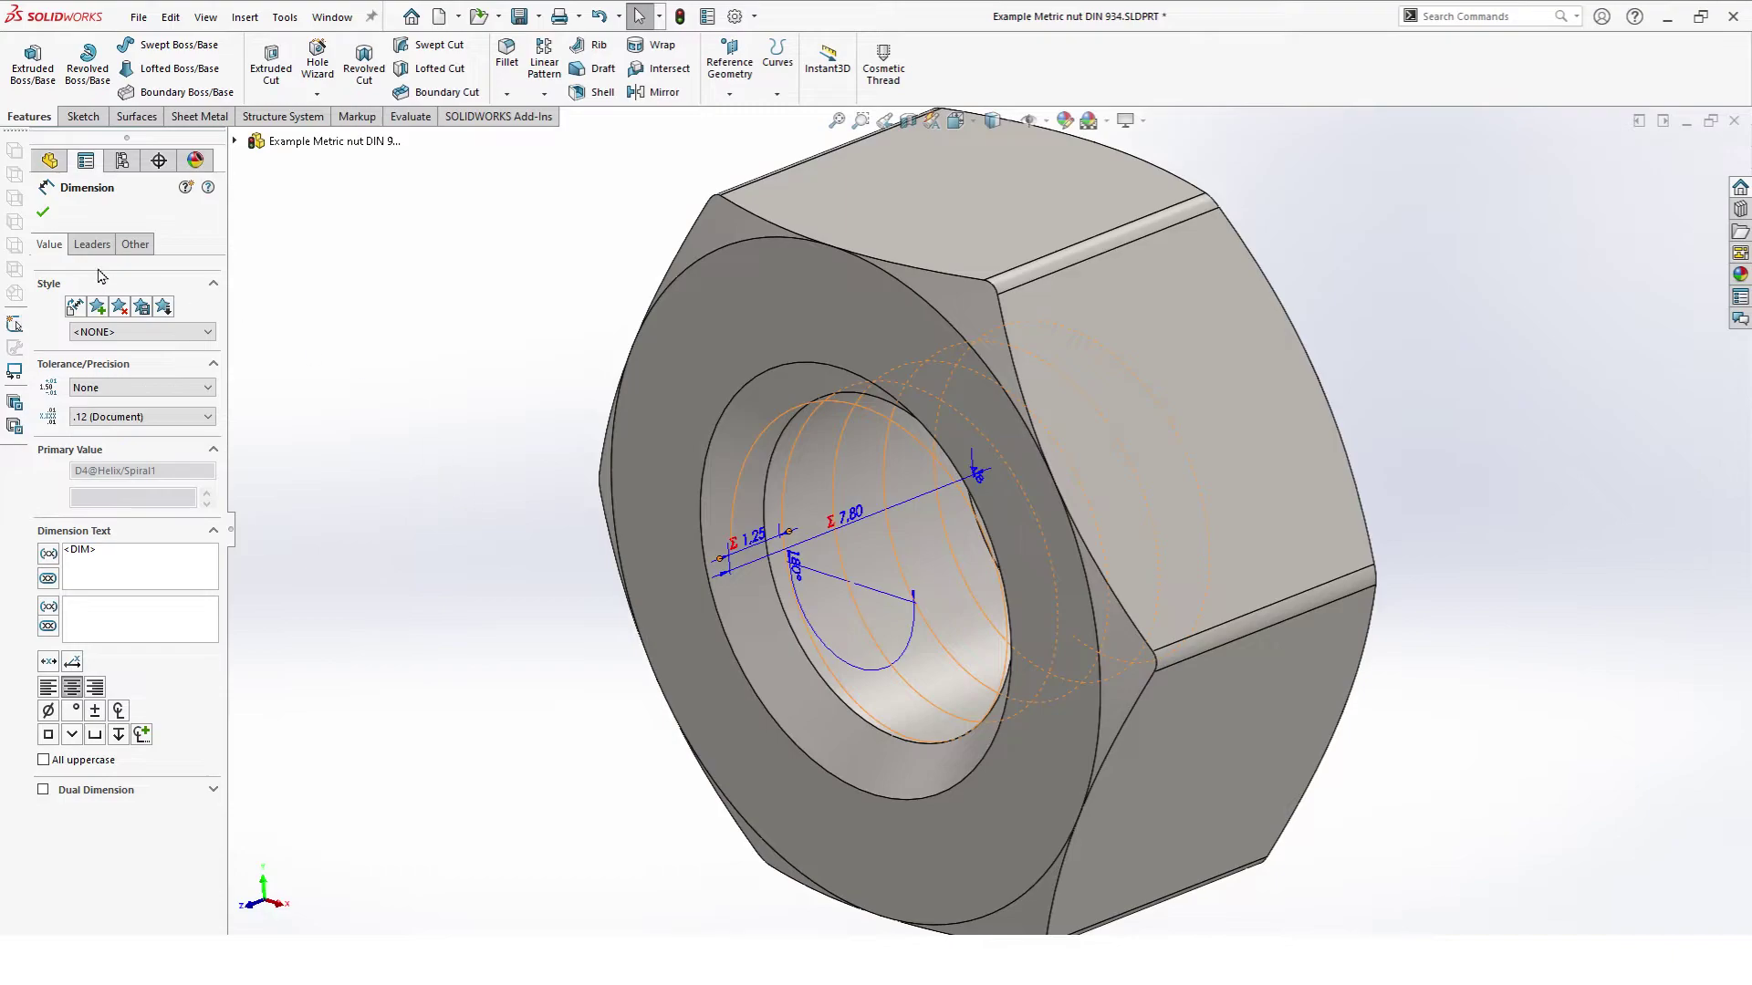
pyautogui.click(44, 213)
# Step: Return to isometric view, rebuild the model and save the part
pyautogui.moveTo(450, 422); pyautogui.dragTo(587, 465, button='middle')
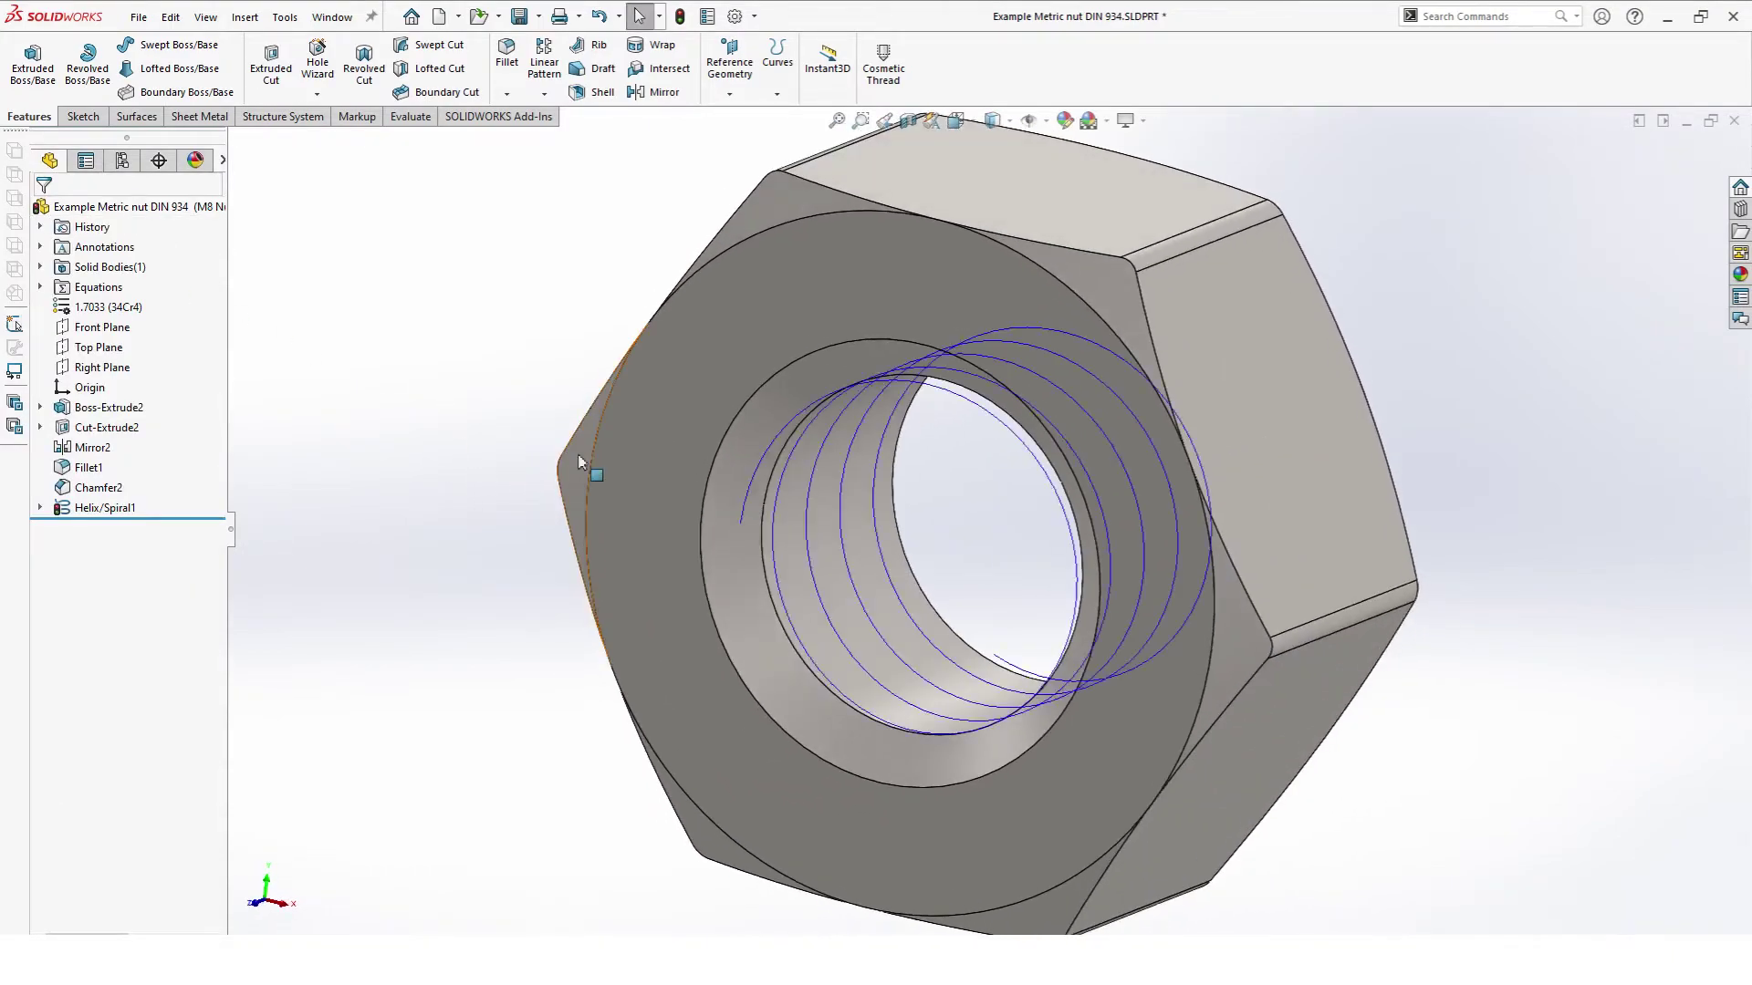
pyautogui.hotkey('ctrl', '7')
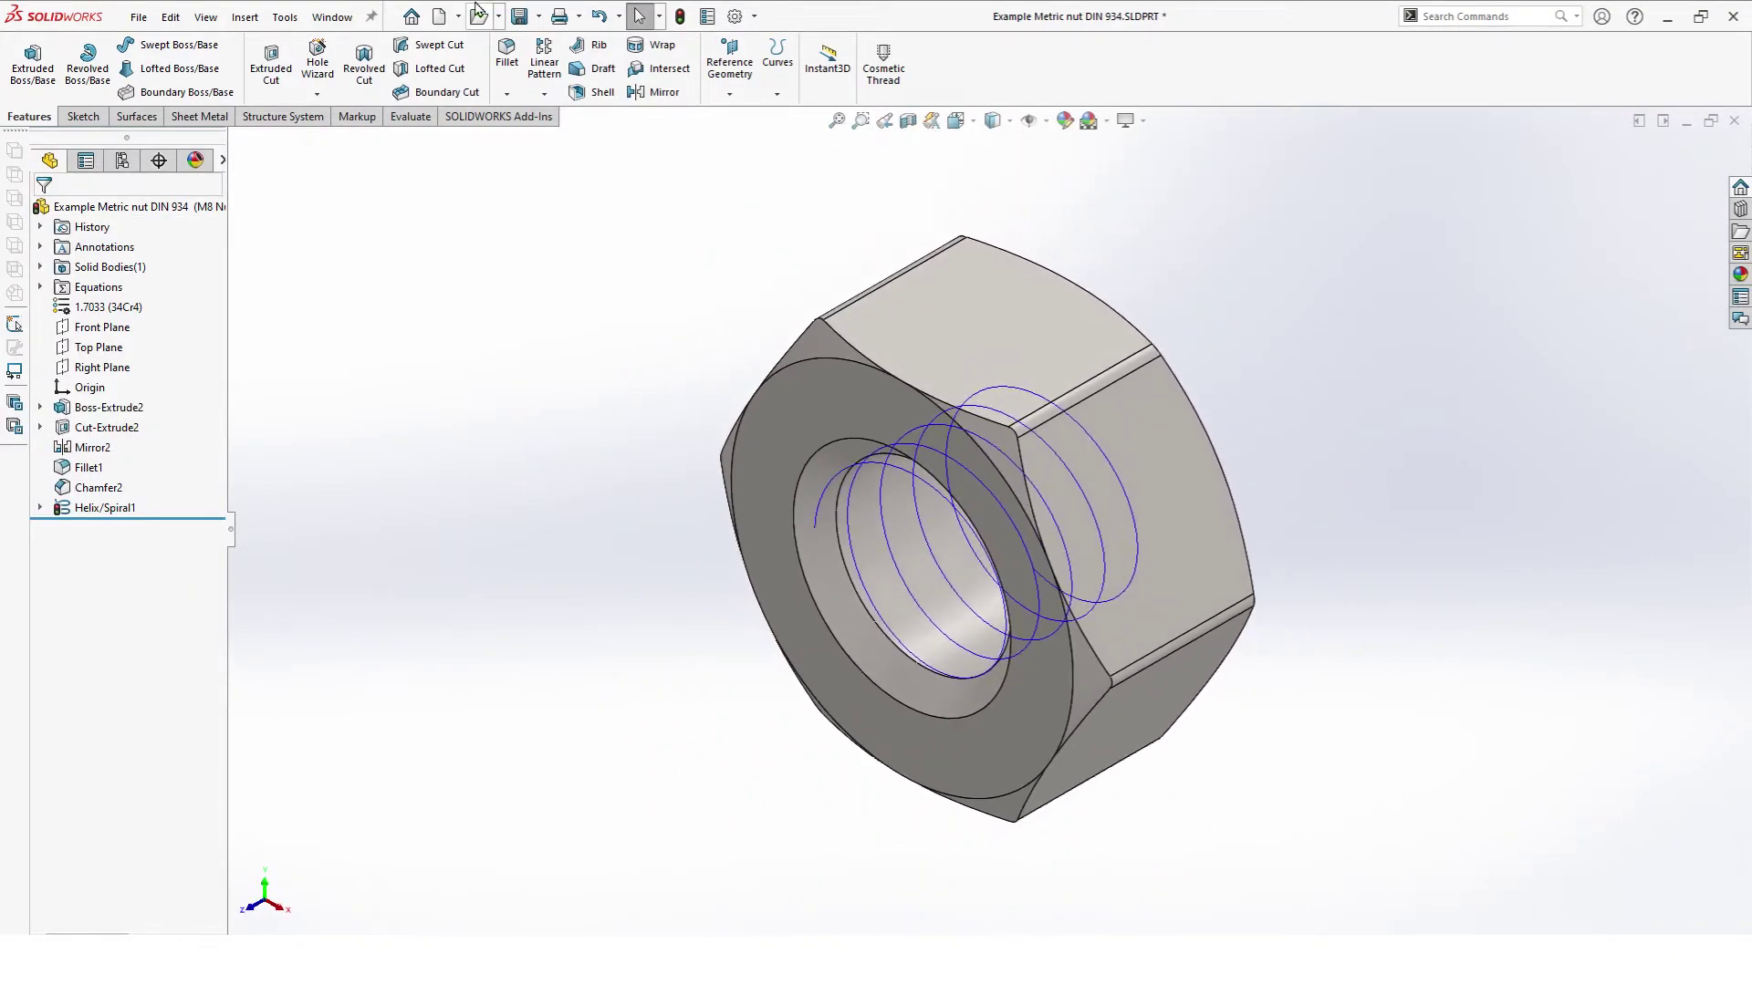
pyautogui.click(675, 16)
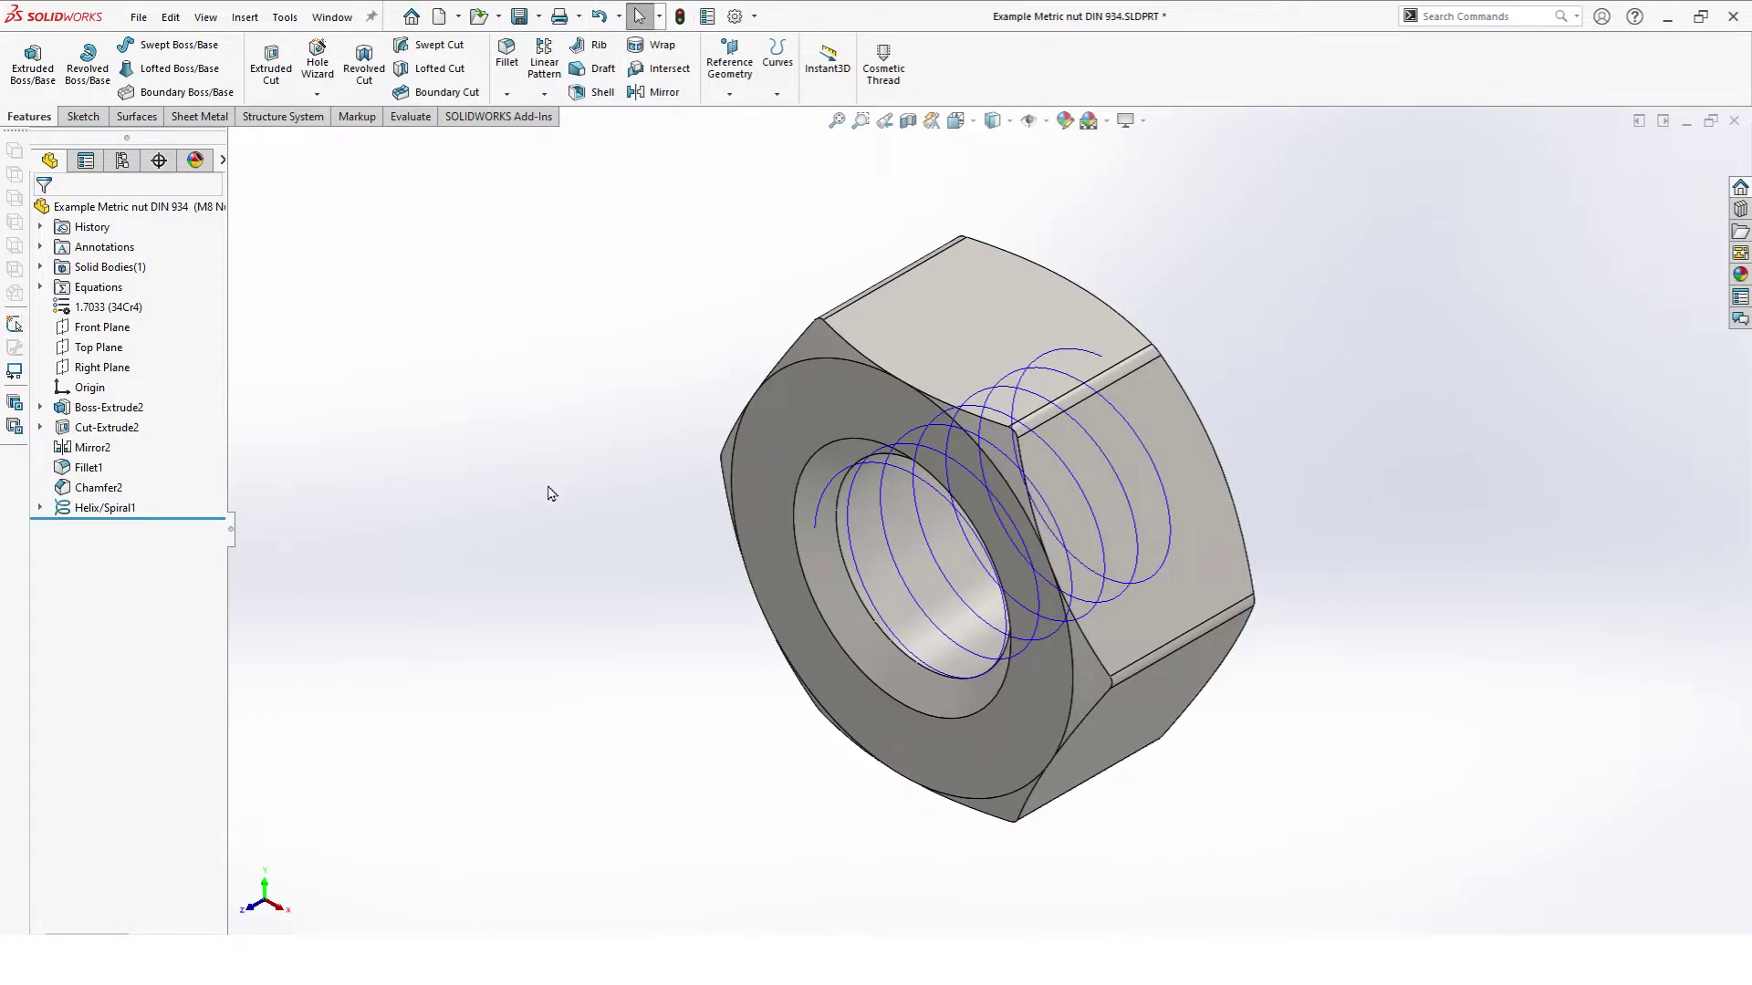
pyautogui.hotkey('ctrl', 's')
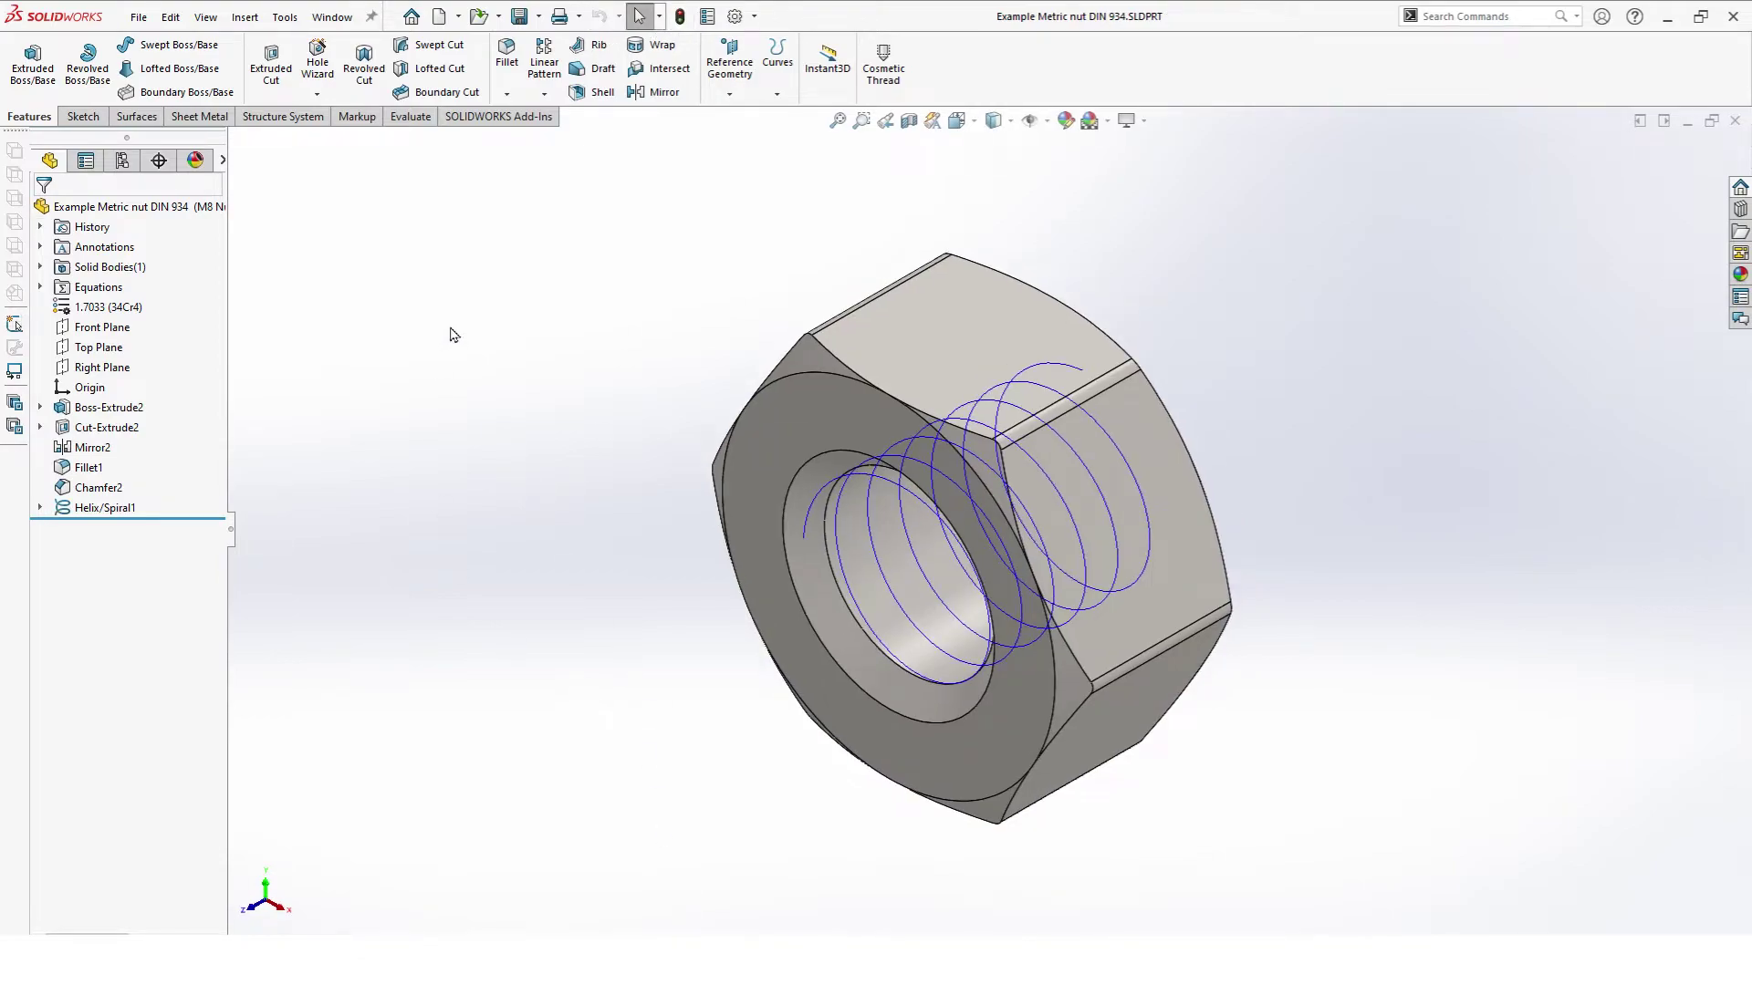
# Step: Start a new sketch on the Right Plane
pyautogui.click(81, 116)
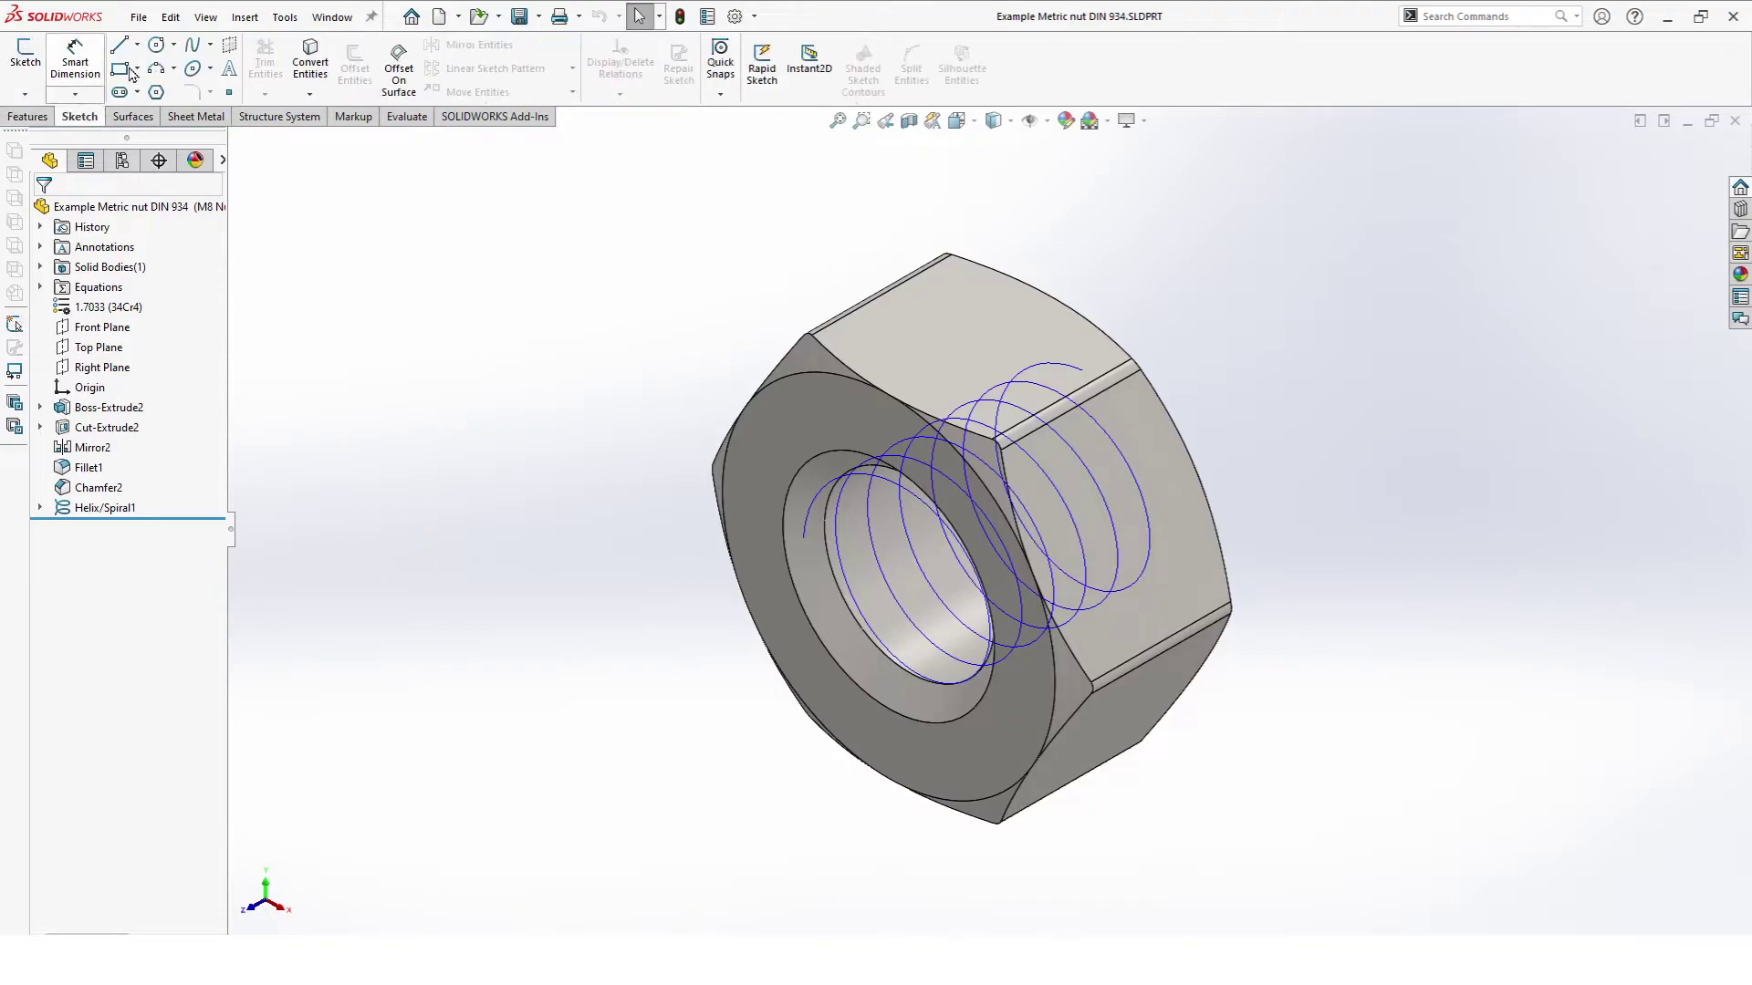
pyautogui.click(26, 55)
pyautogui.click(235, 140)
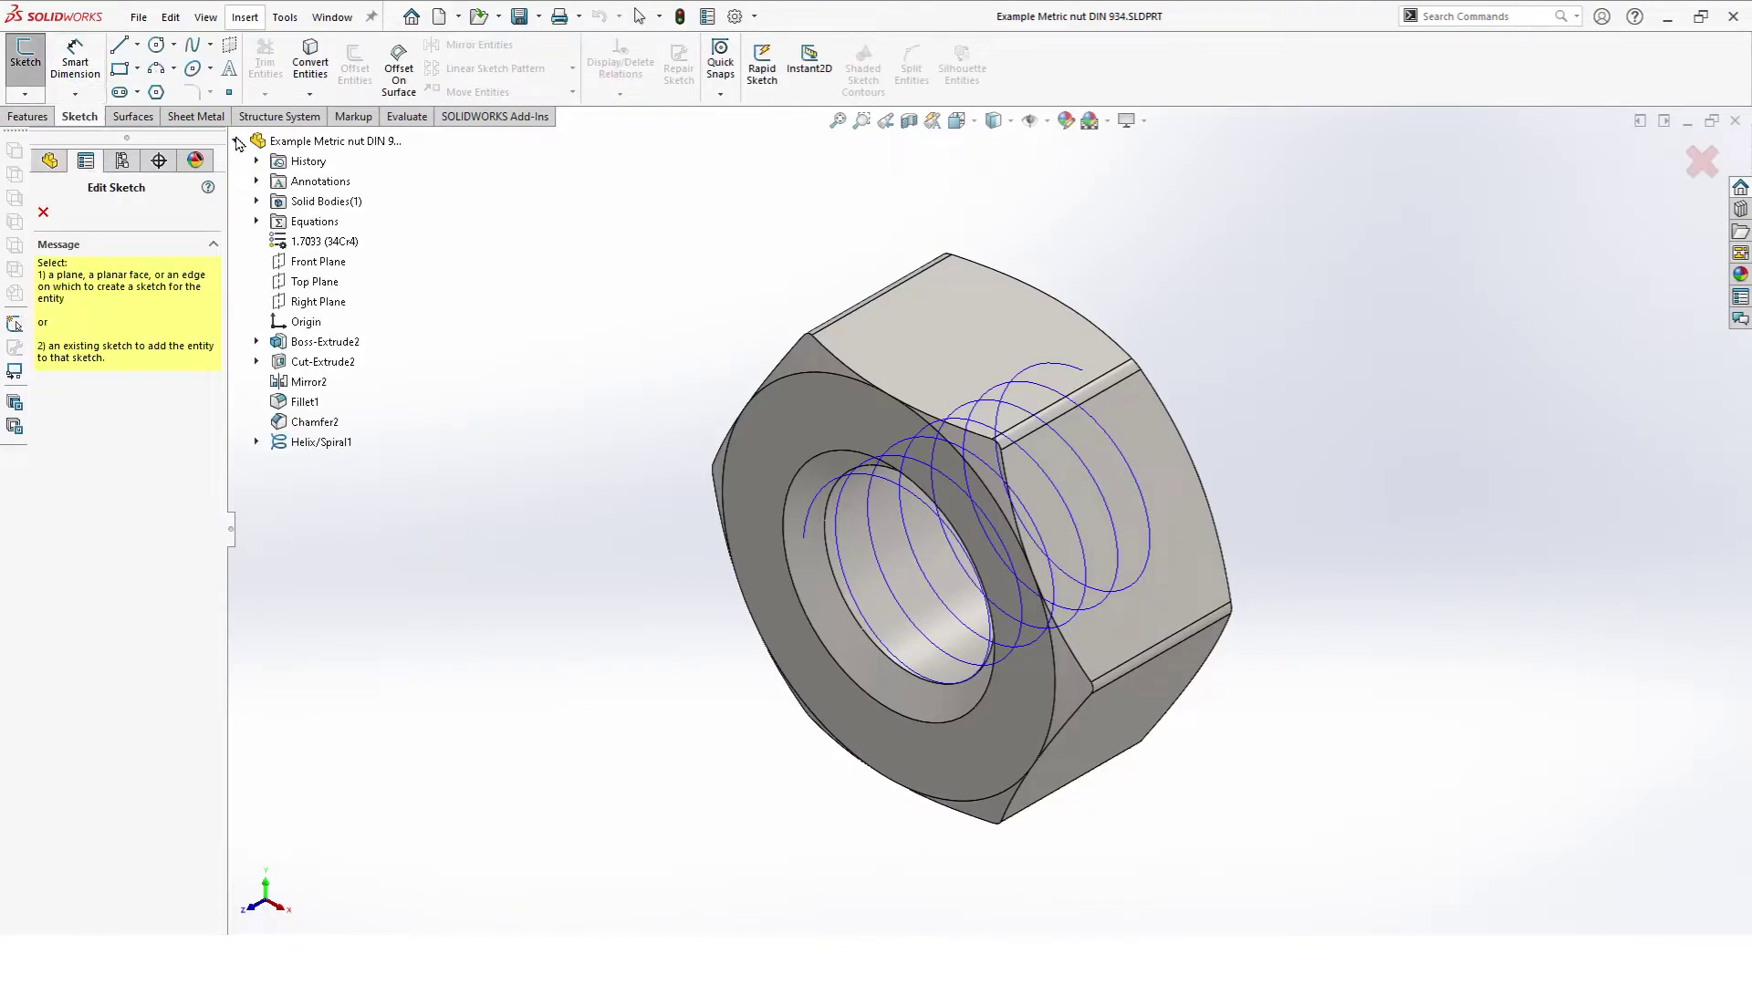
pyautogui.click(305, 302)
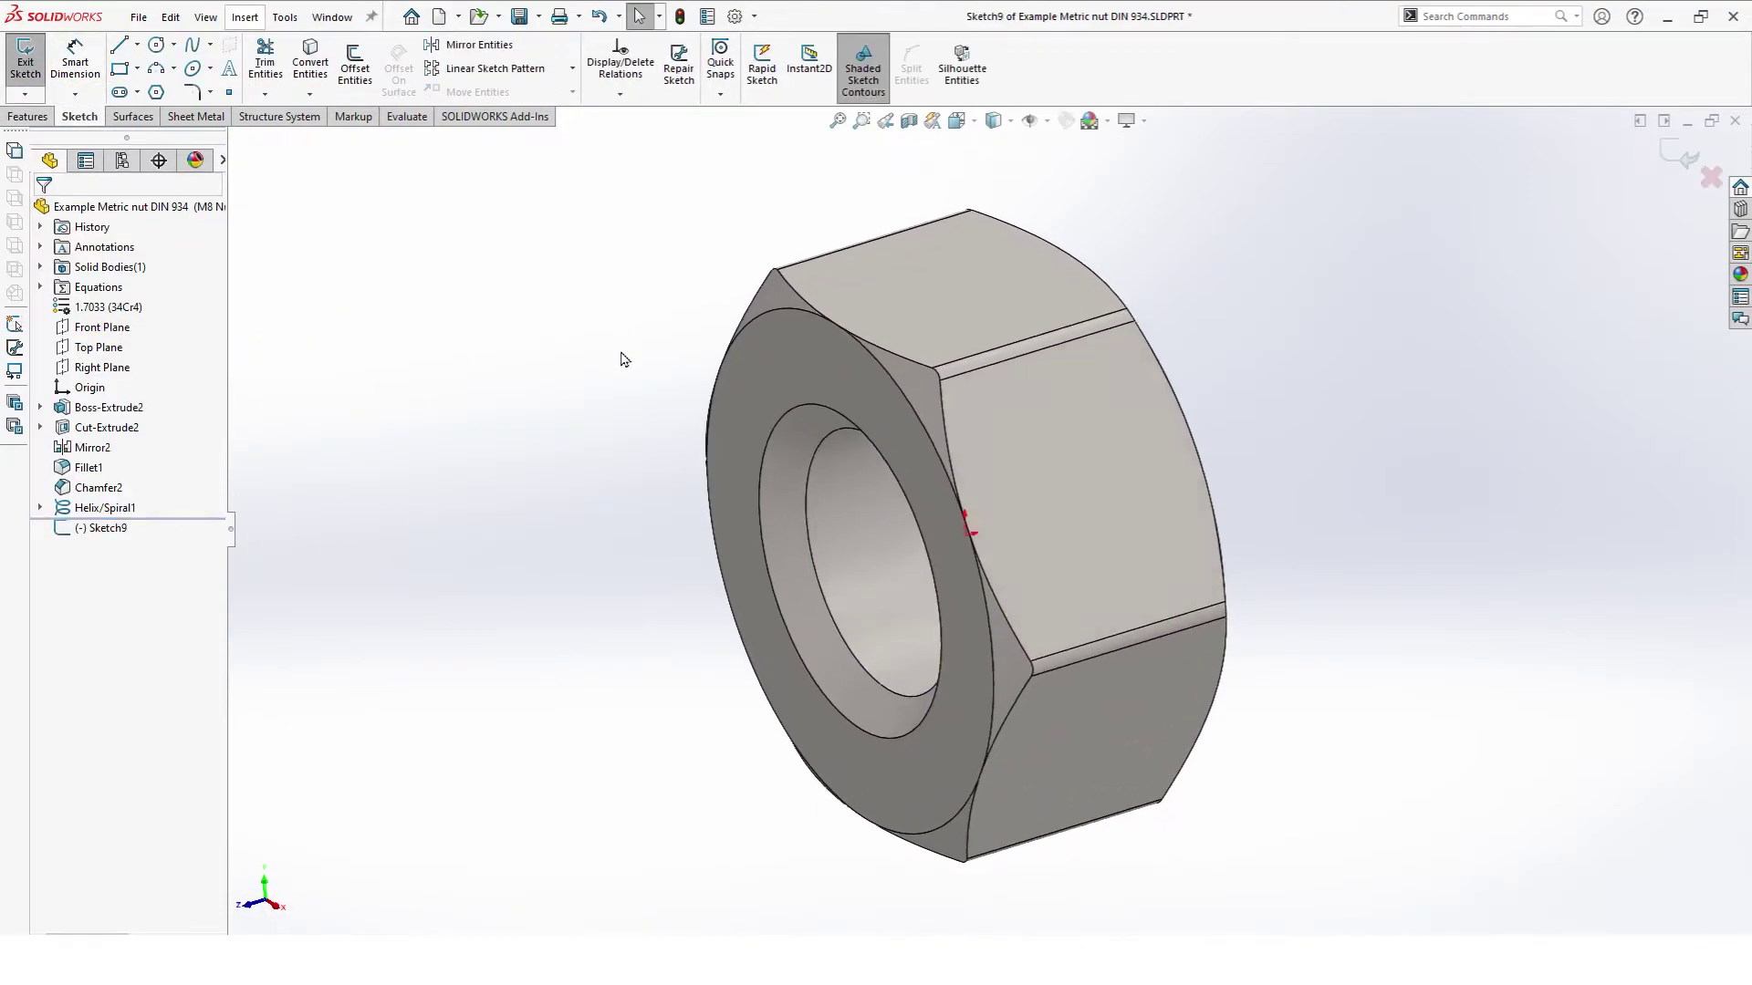
# Step: Draw a three-sided polygon with an inscribed circle beside the nut
pyautogui.click(156, 92)
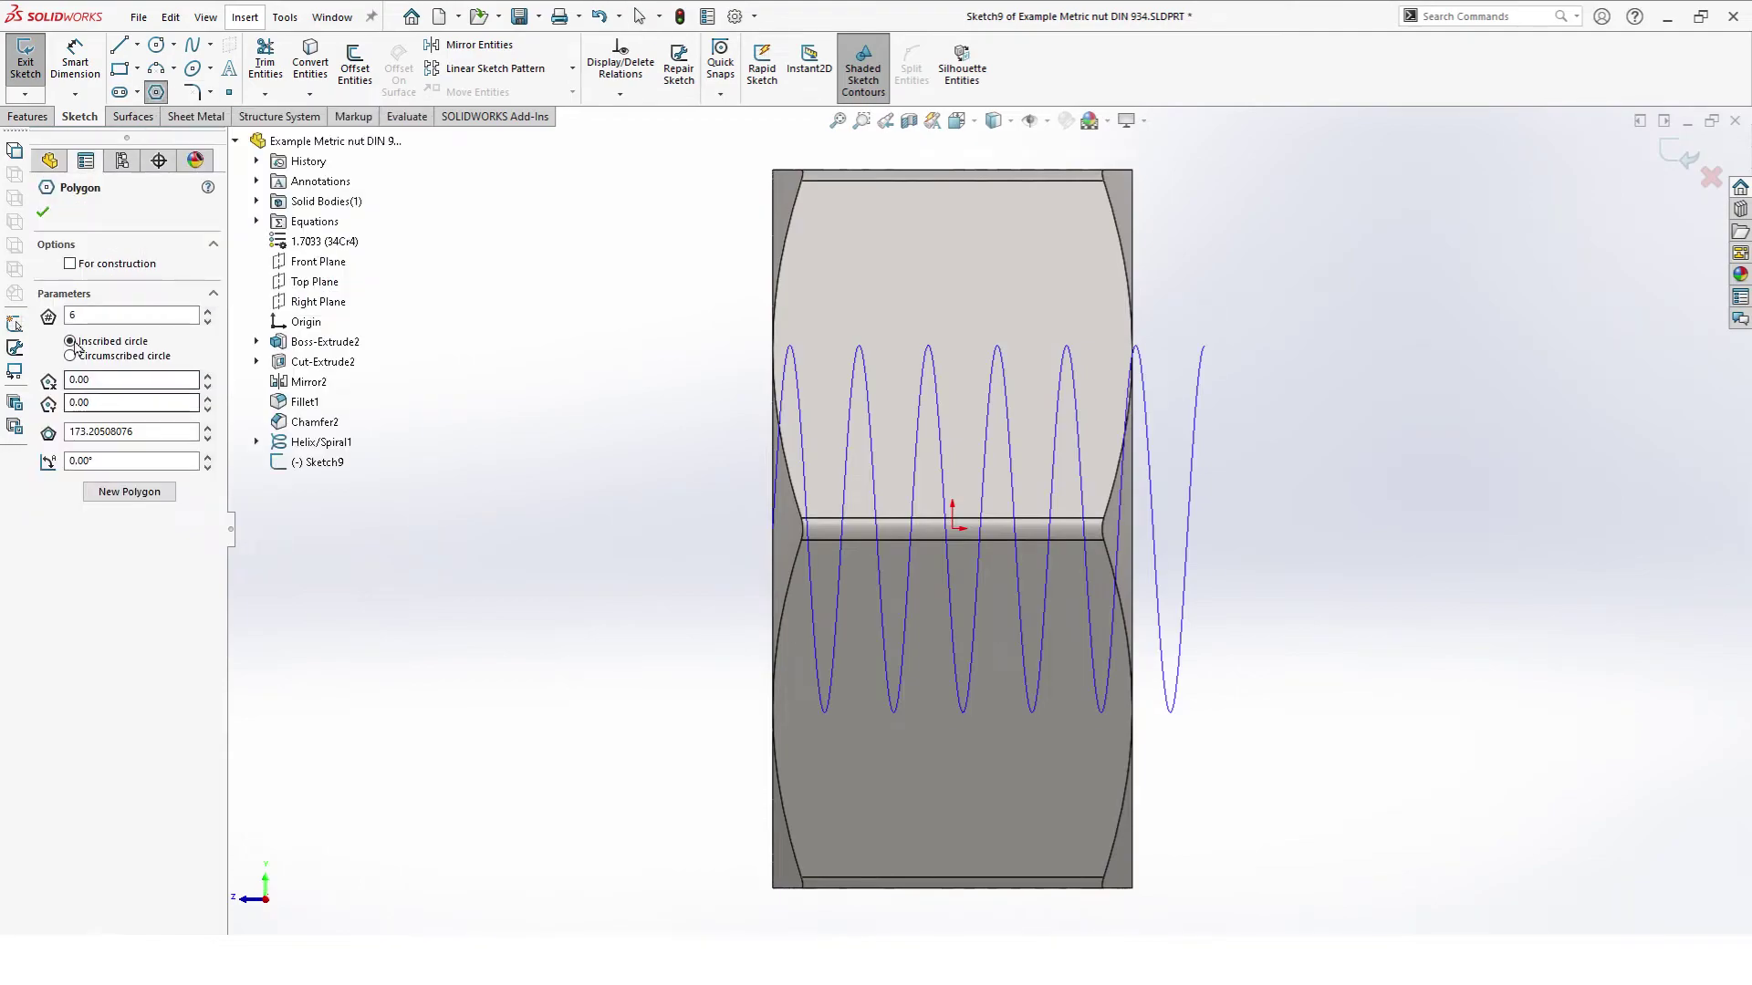
pyautogui.click(80, 316)
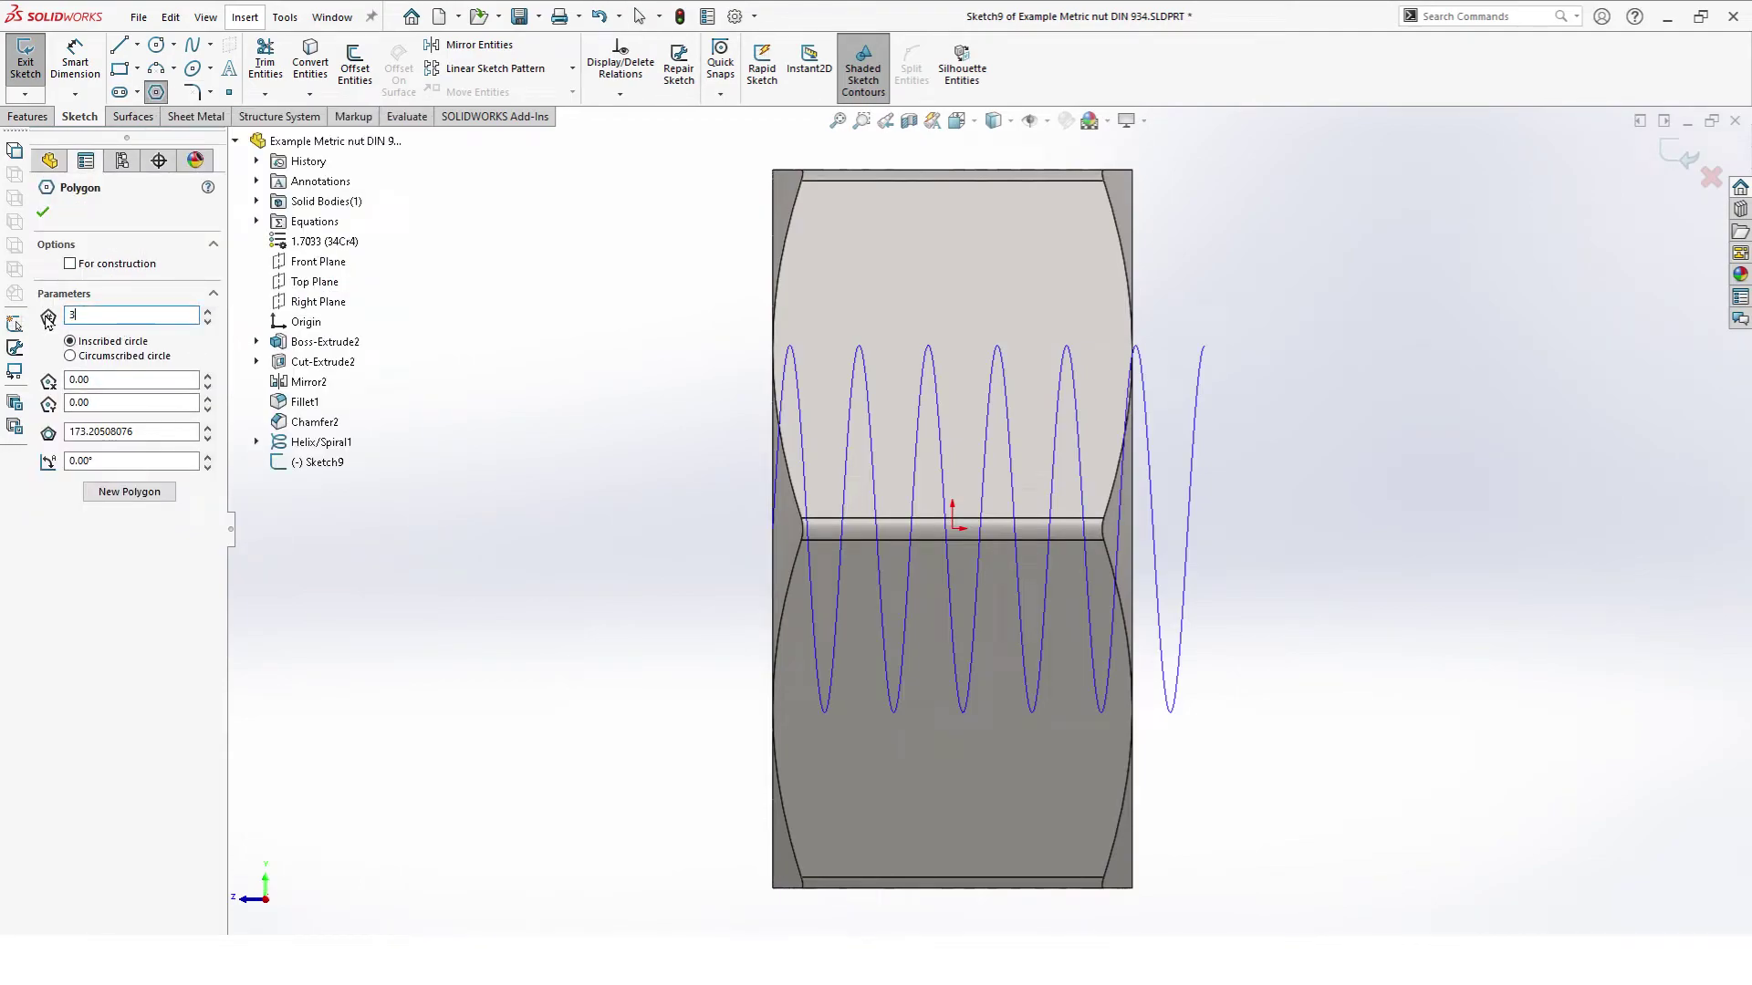
pyautogui.click(633, 355)
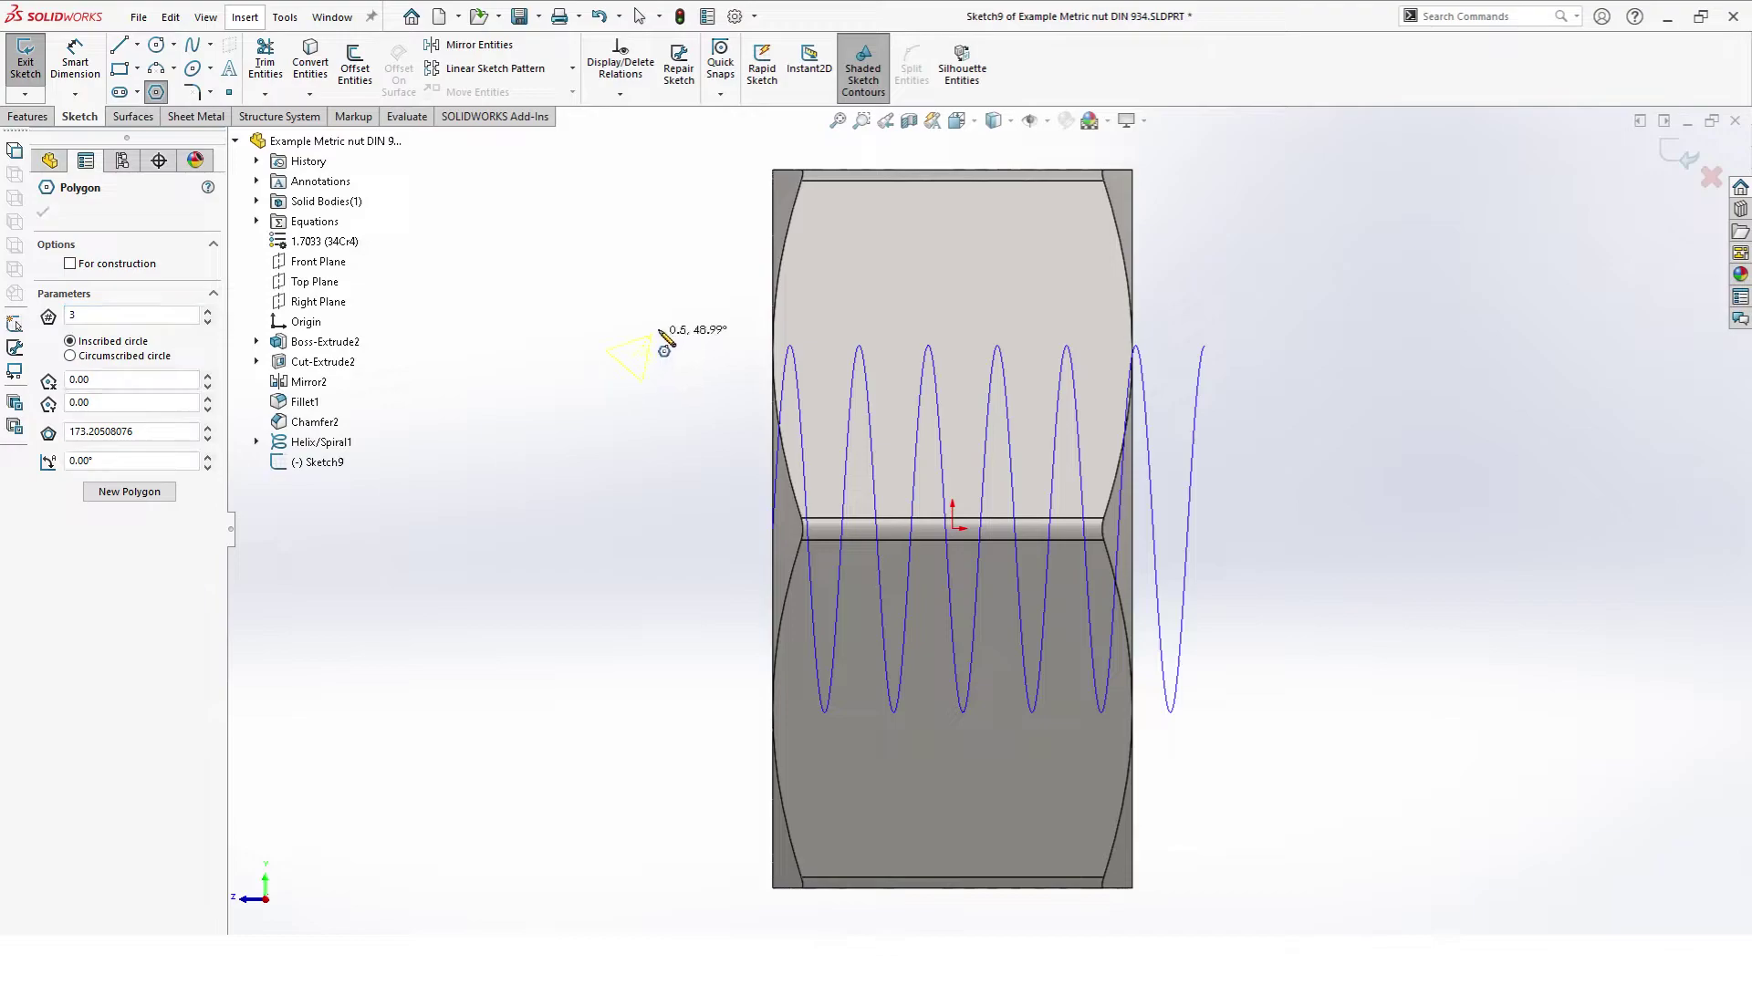
pyautogui.click(711, 298)
pyautogui.press('Escape')
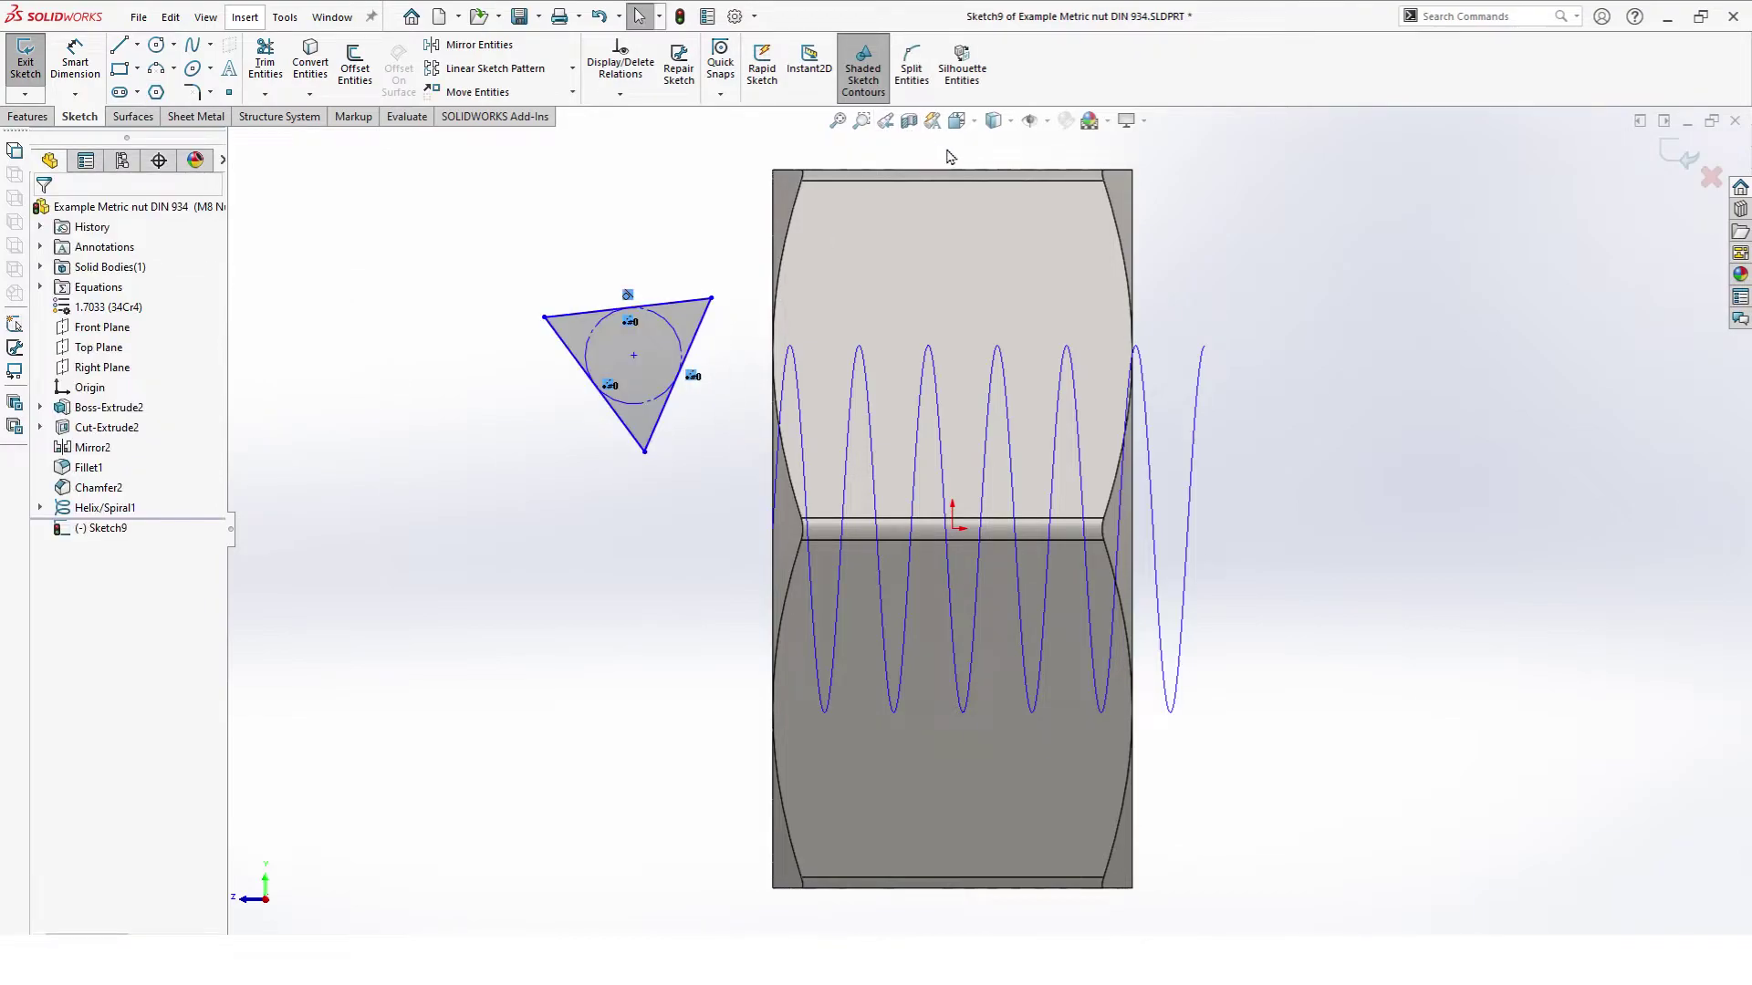
# Step: Show hidden lines and make a triangle corner coincident with the nut's side edge
pyautogui.click(1011, 121)
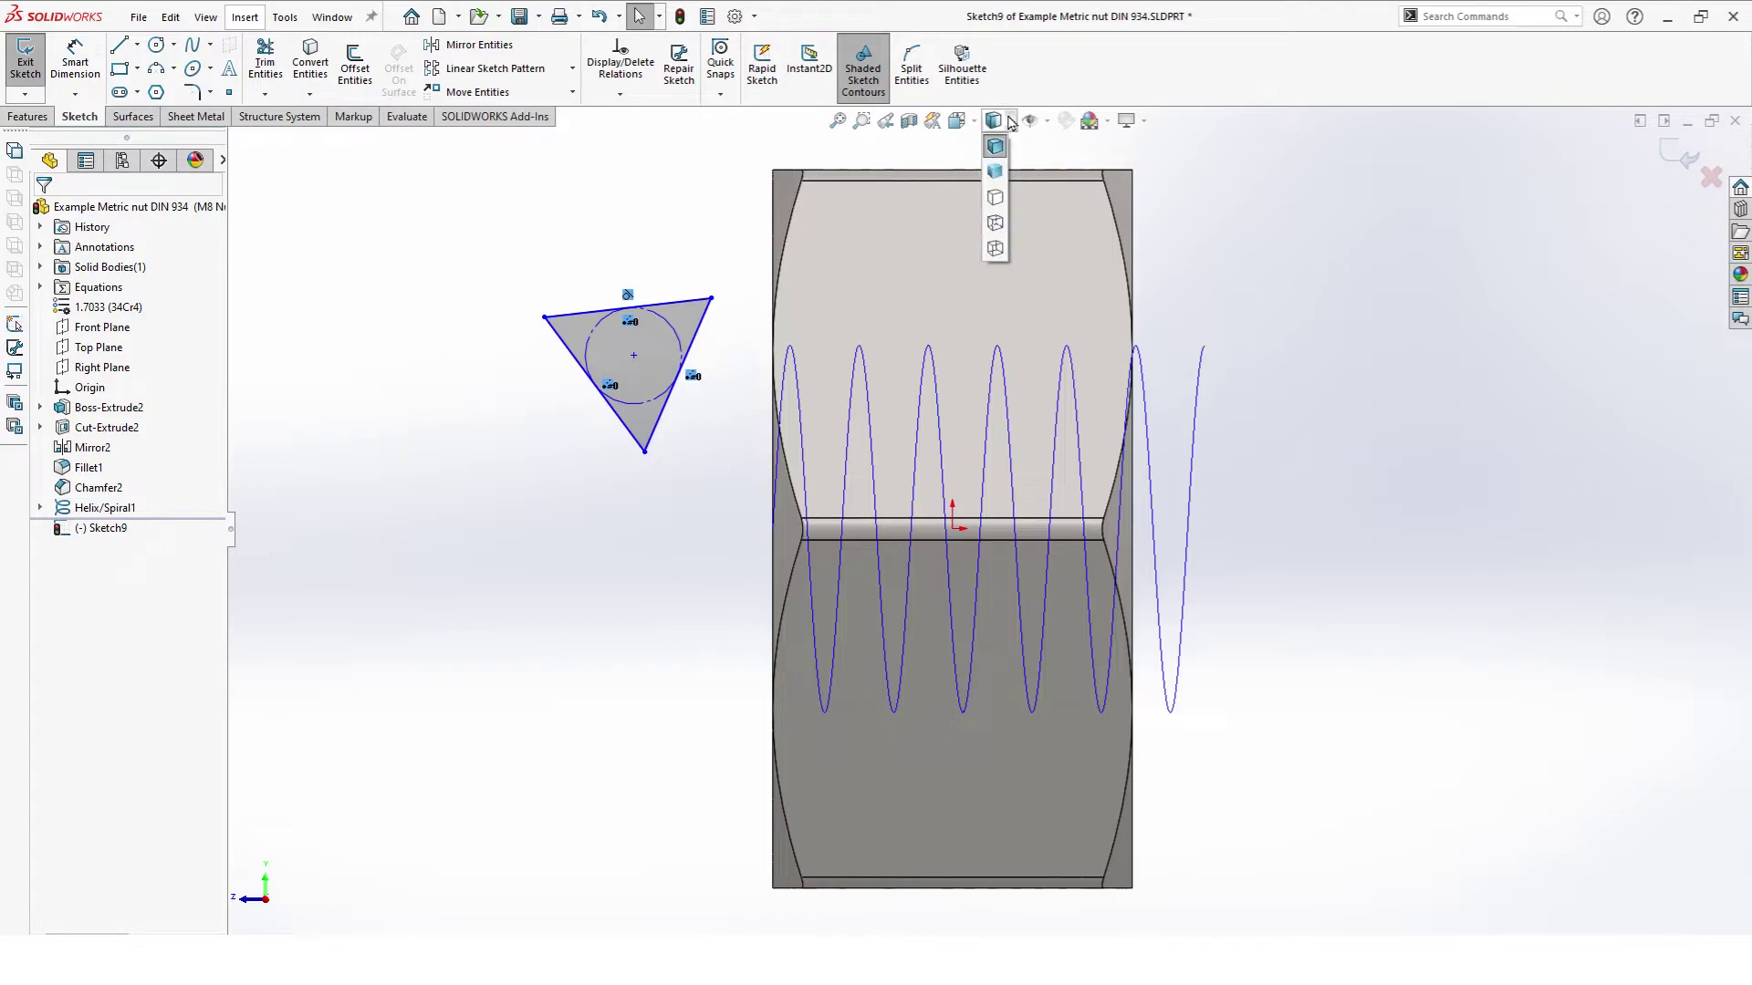
pyautogui.click(996, 223)
pyautogui.scroll(-2, 680, 288)
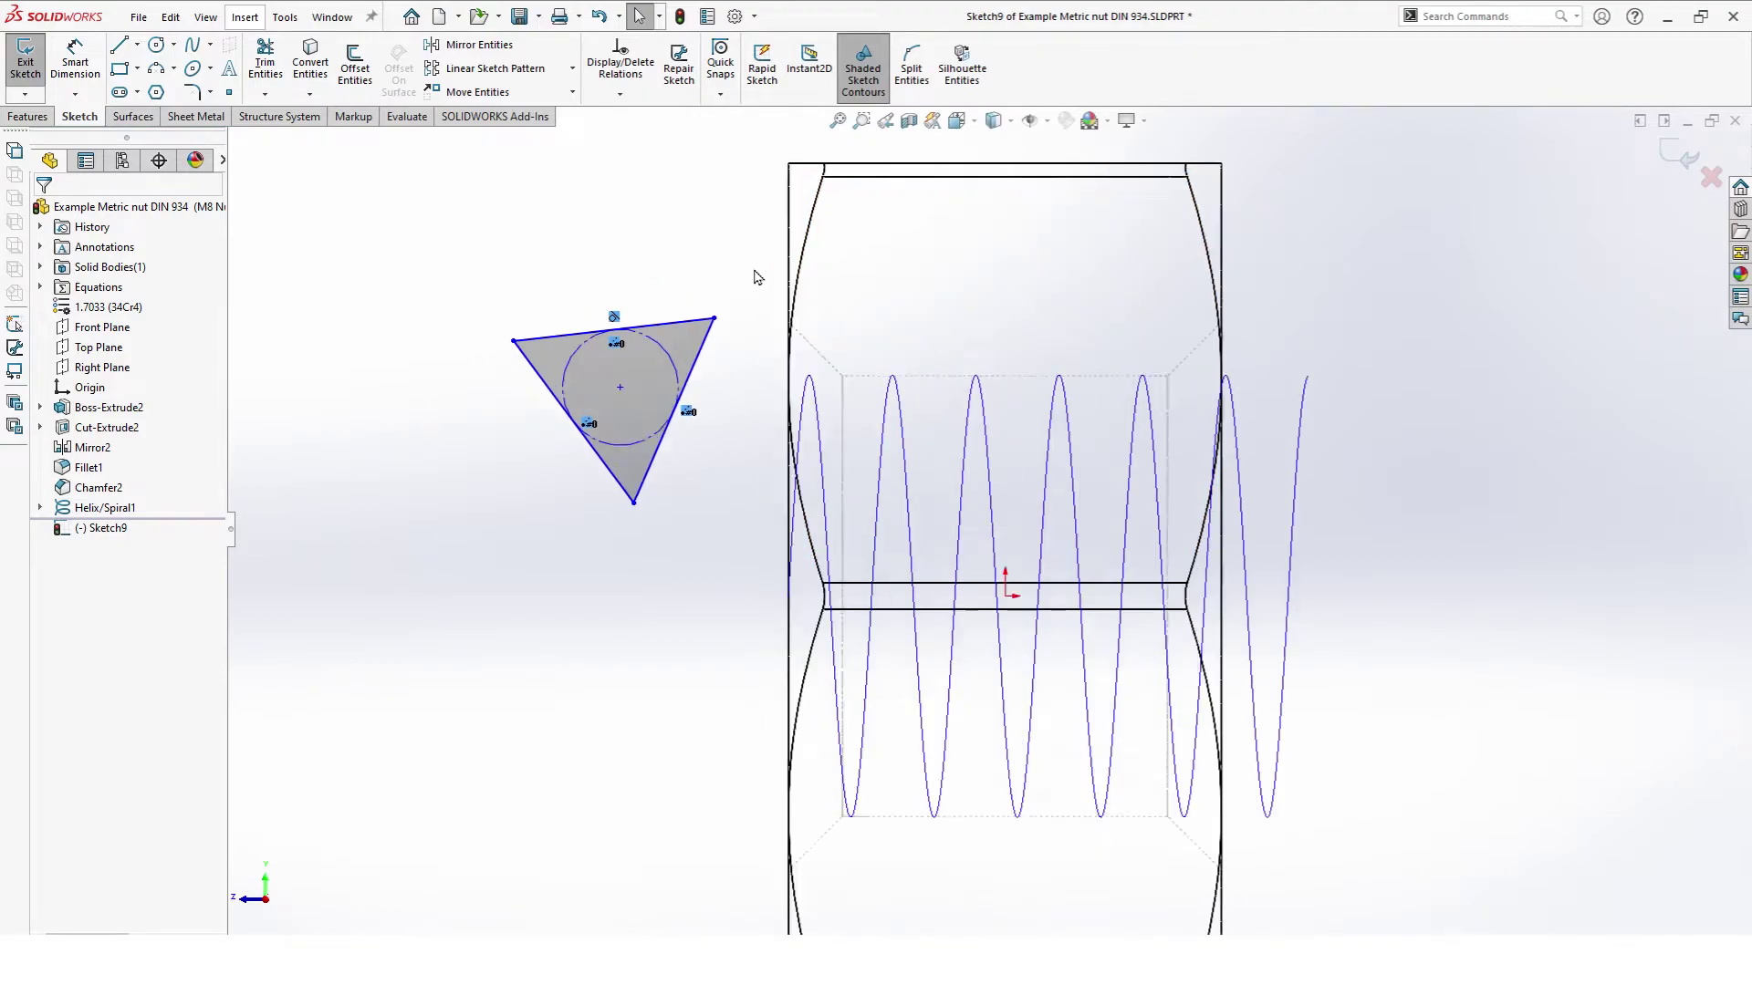
pyautogui.click(718, 343)
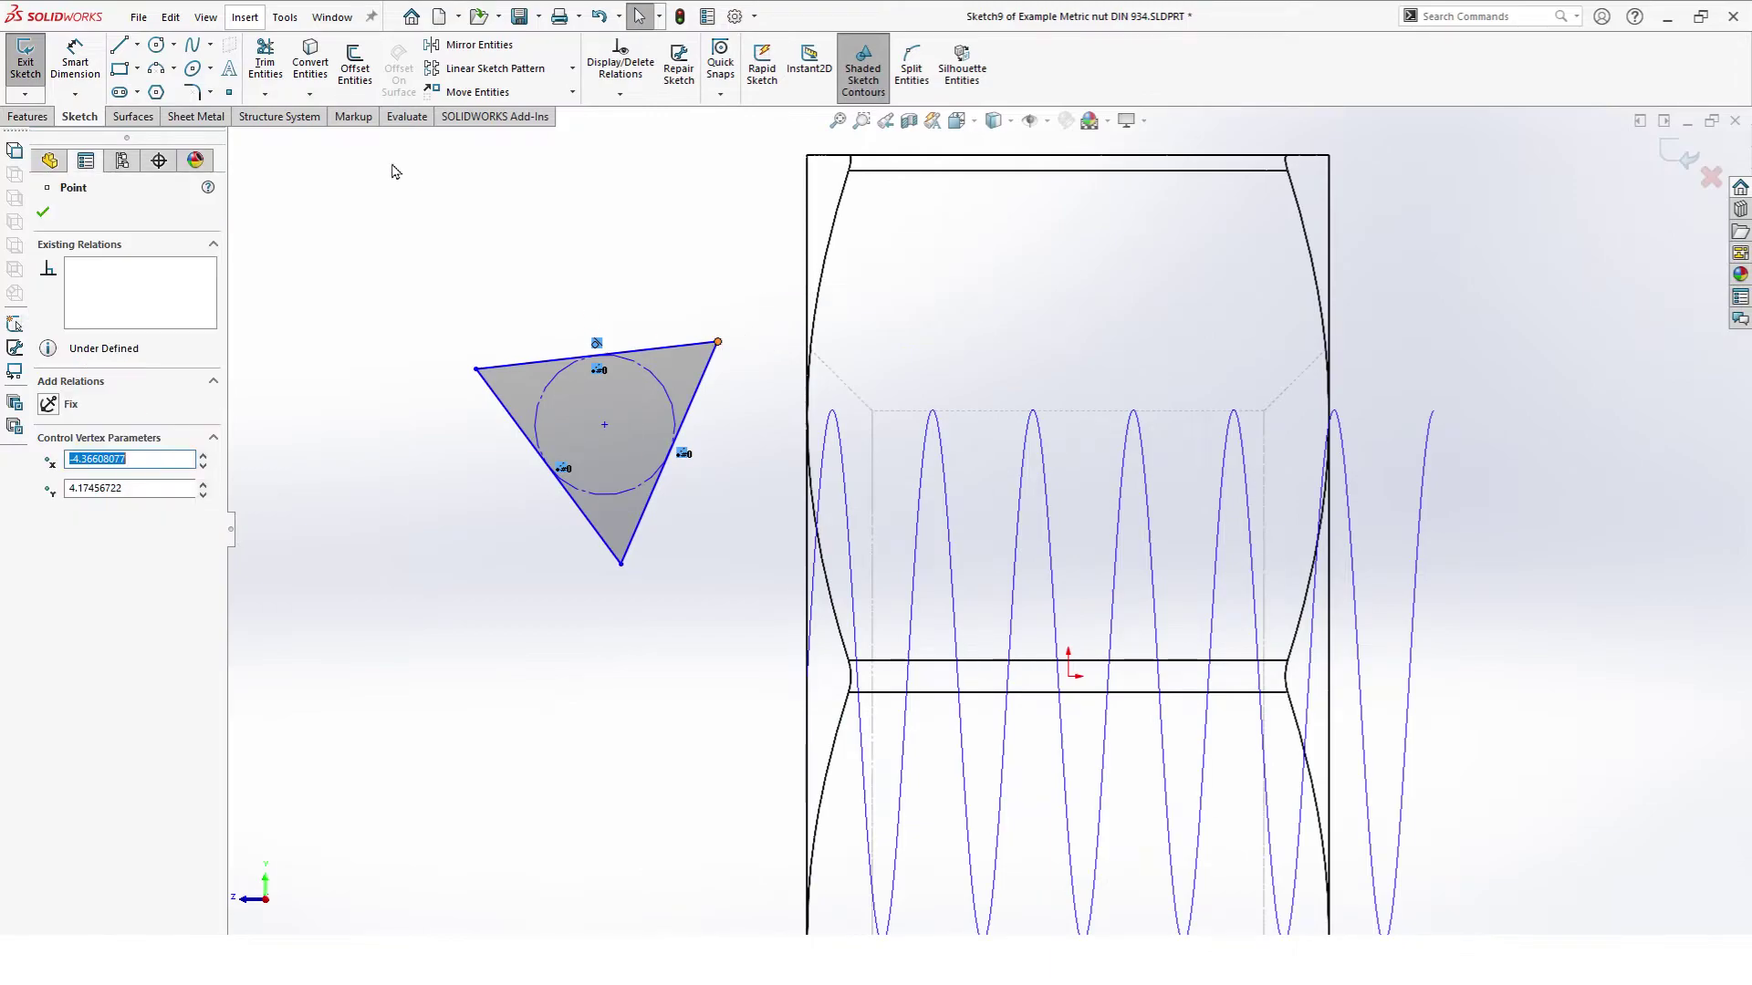
pyautogui.keyDown('ctrl'); pyautogui.click(809, 219); pyautogui.keyUp('ctrl')
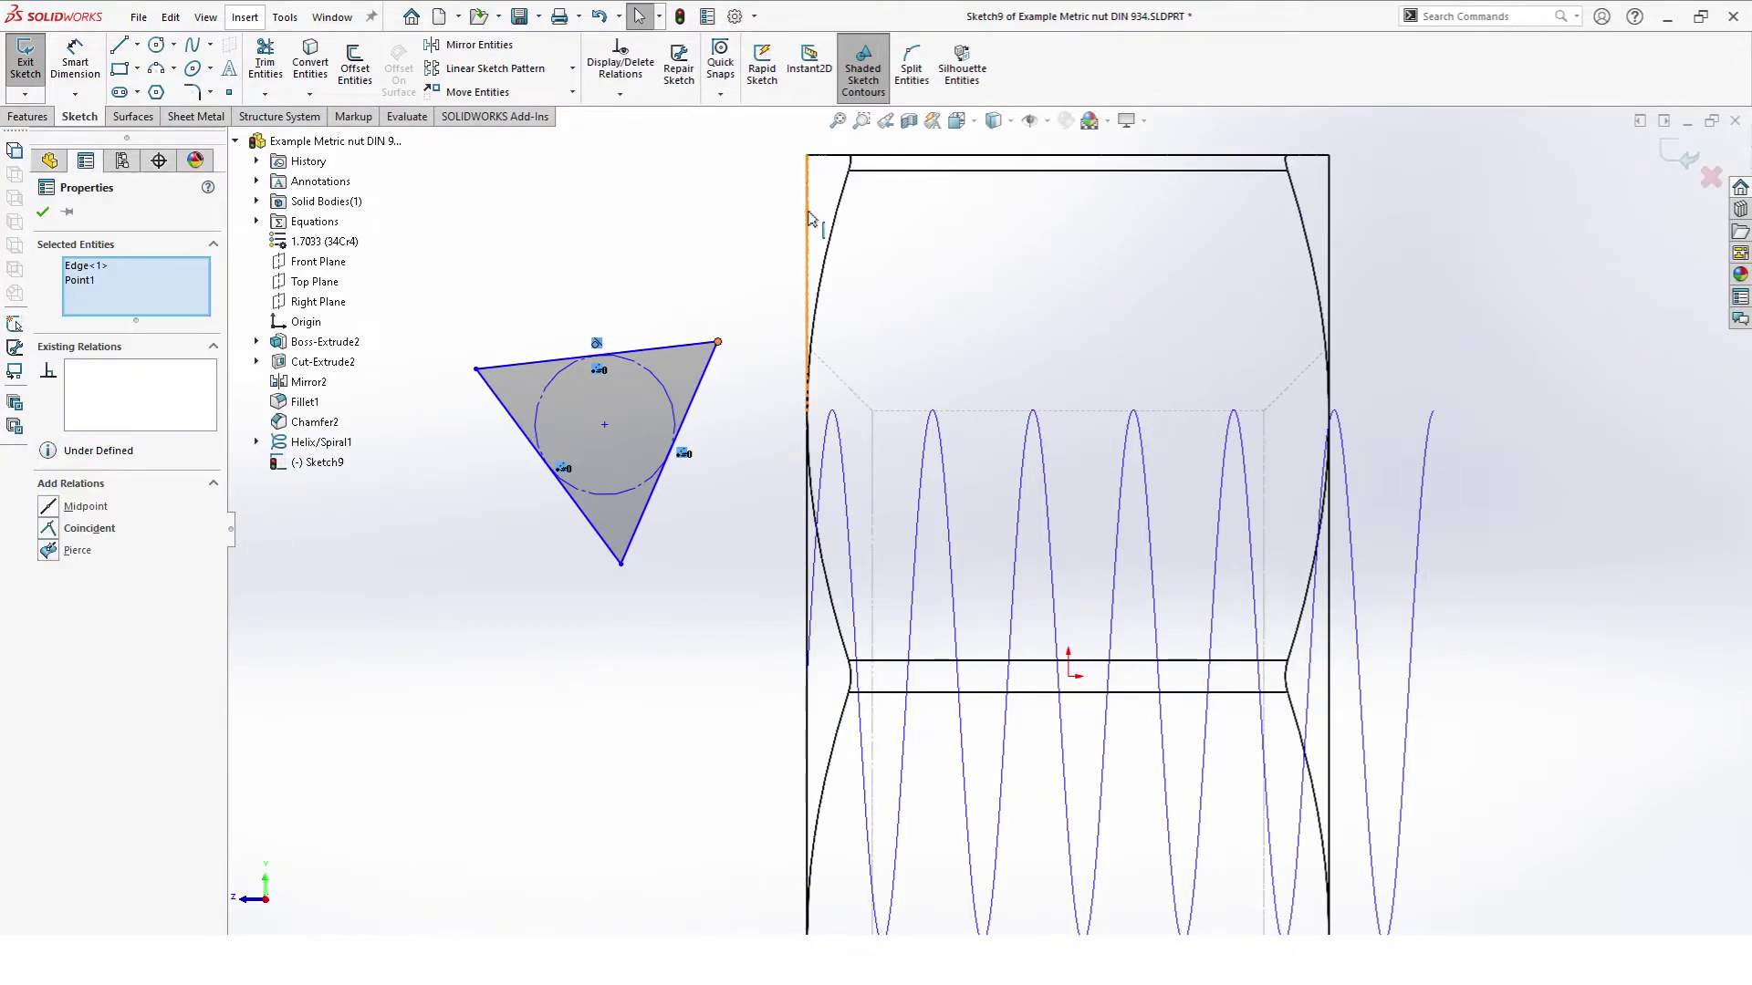
pyautogui.click(887, 134)
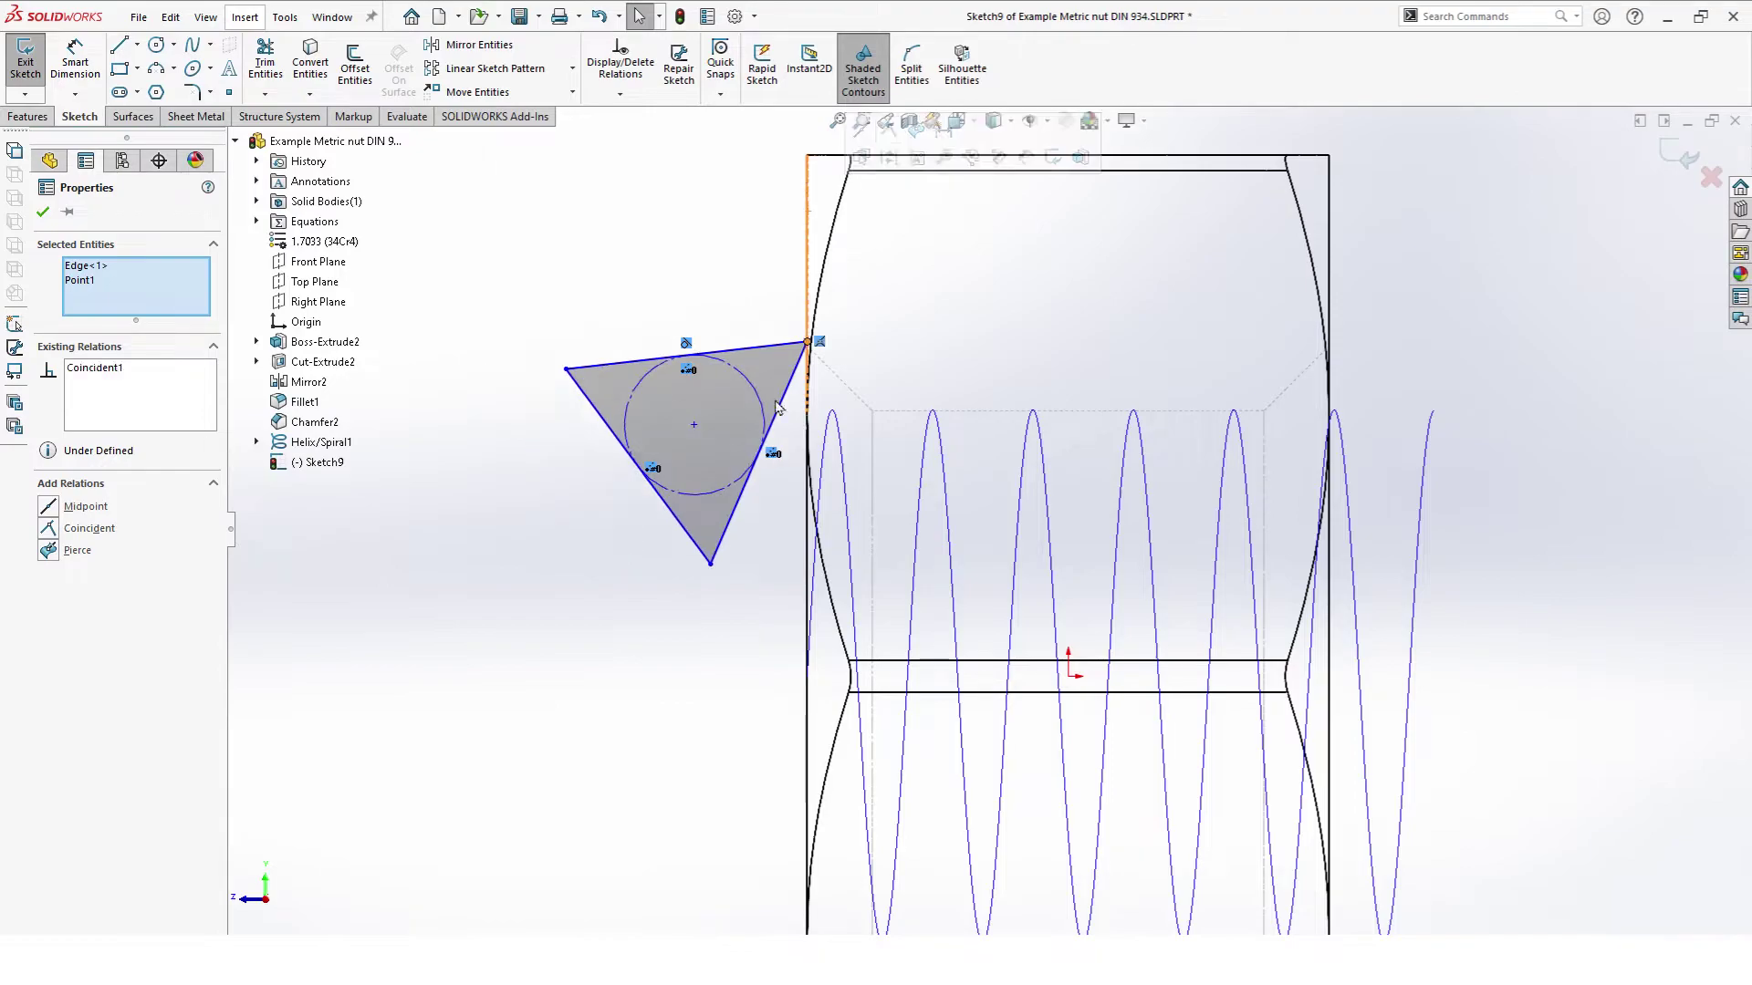
# Step: Make the triangle's right edge collinear with the bore's silhouette edge
pyautogui.scroll(-1, 785, 415)
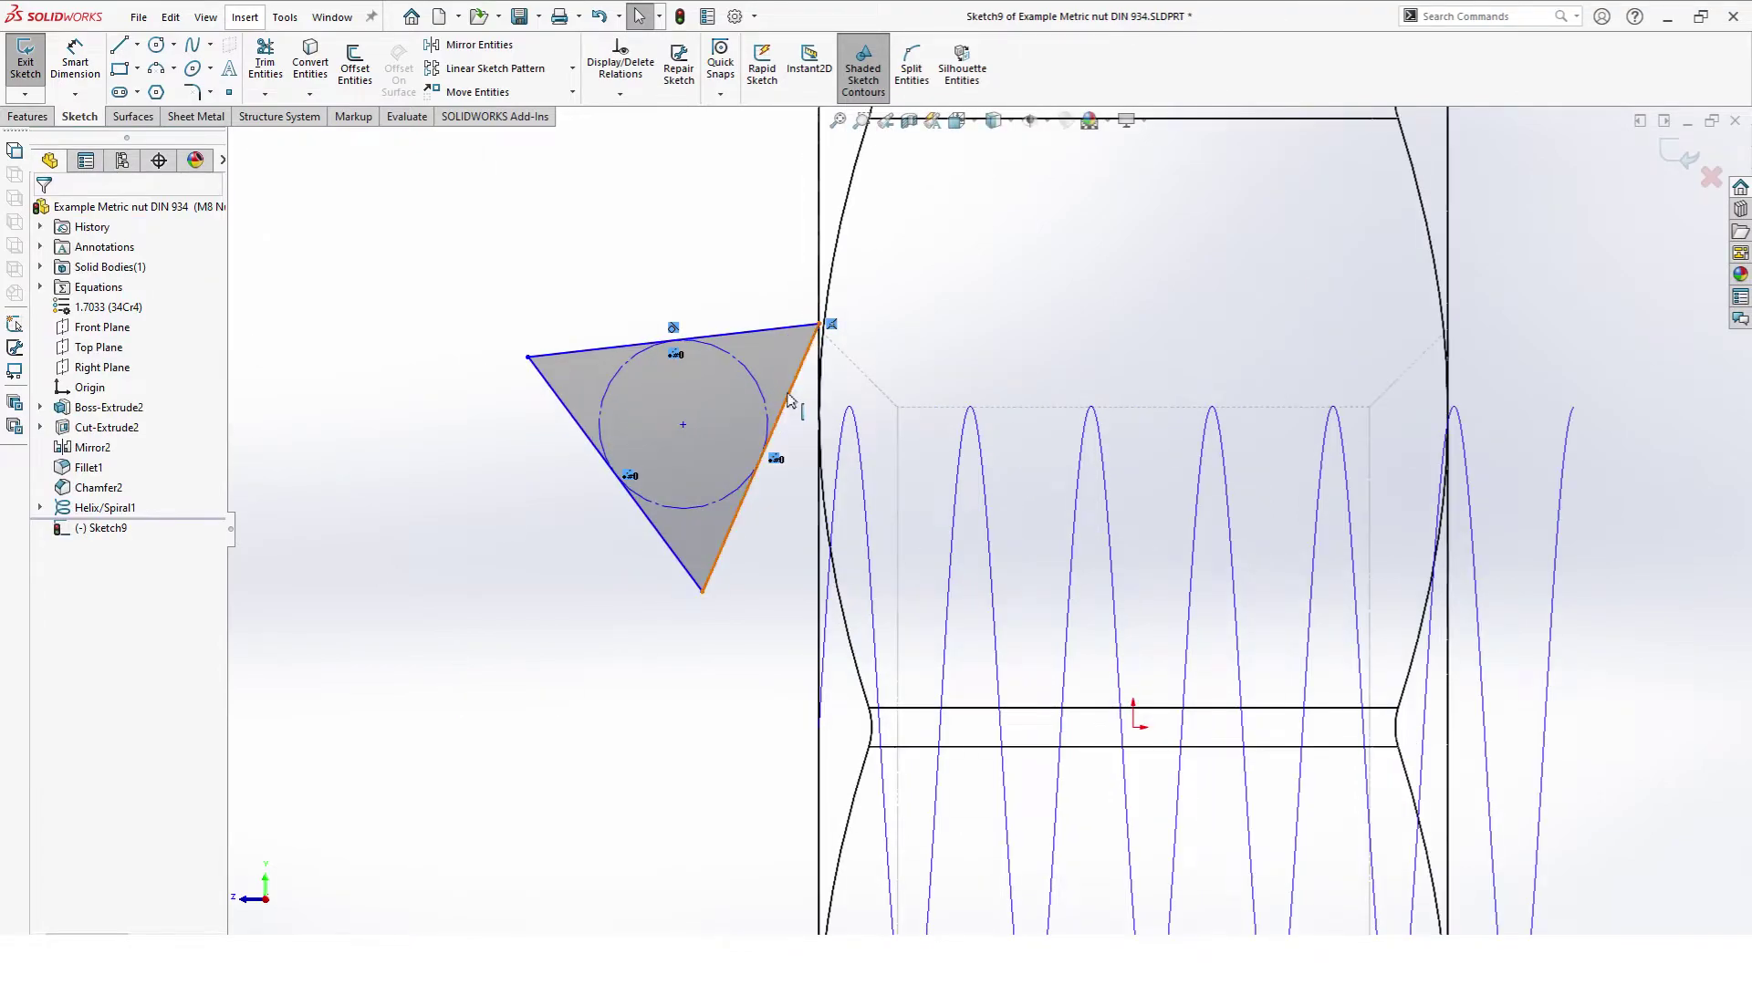
pyautogui.click(787, 406)
pyautogui.keyDown('ctrl'); pyautogui.click(942, 408); pyautogui.keyUp('ctrl')
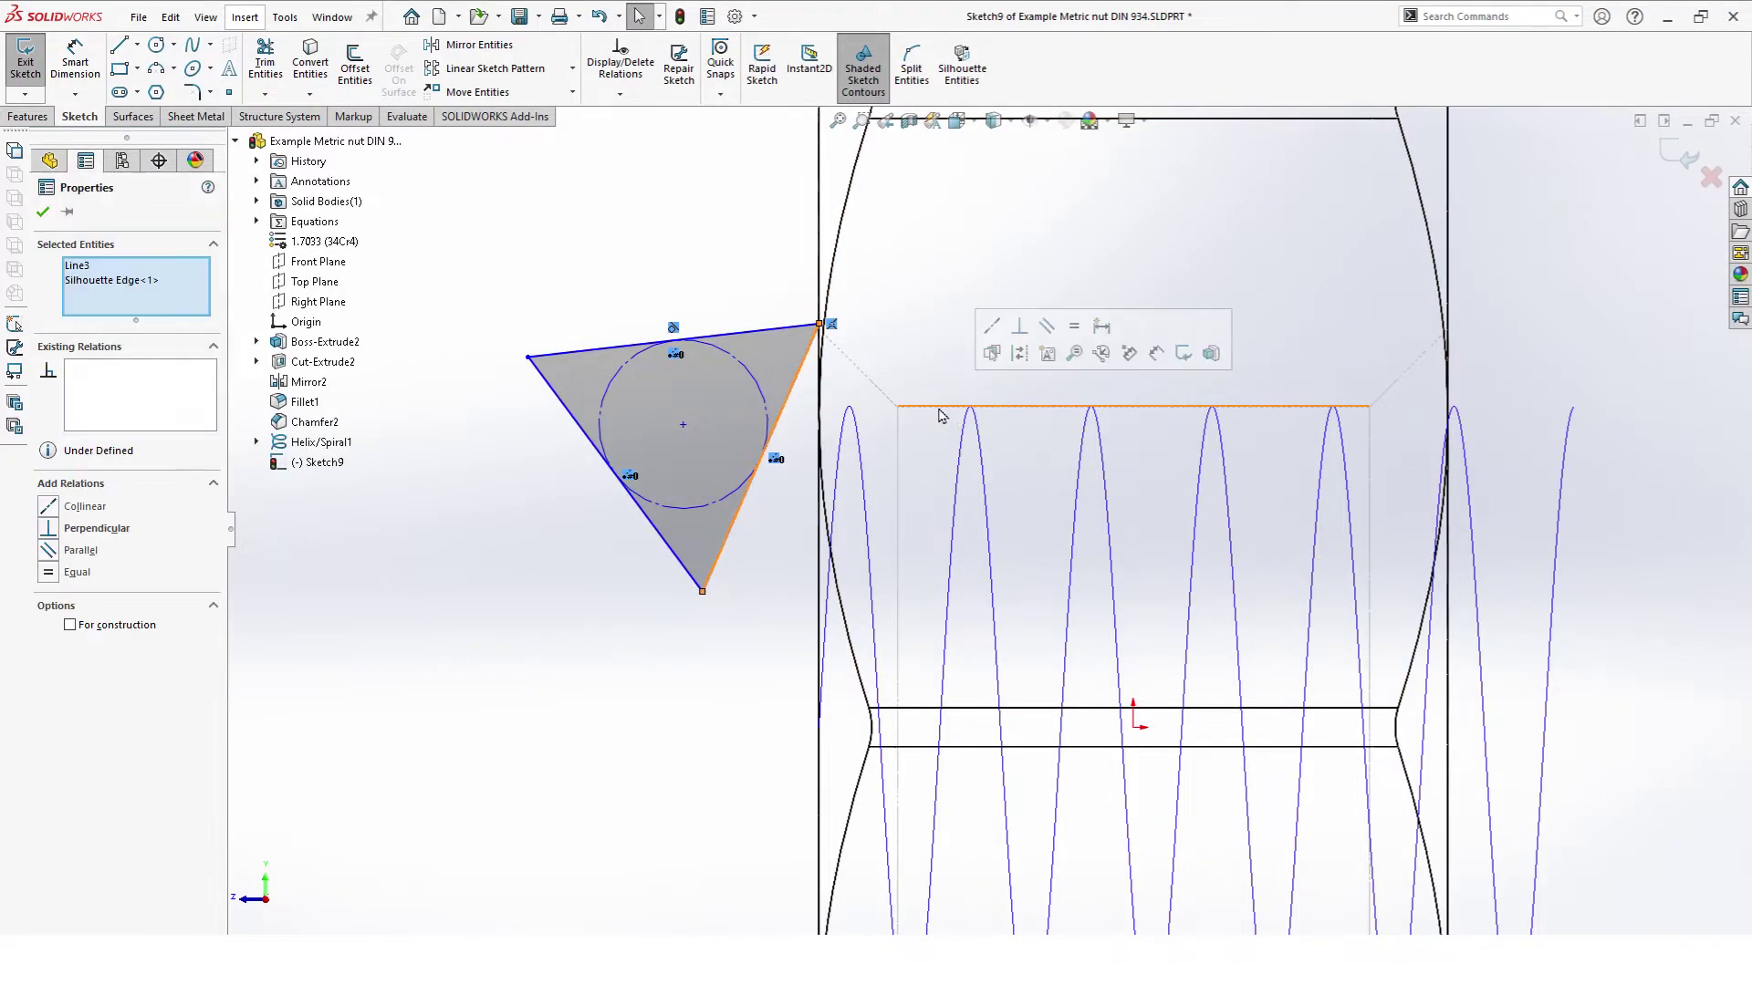
pyautogui.click(995, 330)
pyautogui.click(436, 649)
pyautogui.scroll(3, 605, 672)
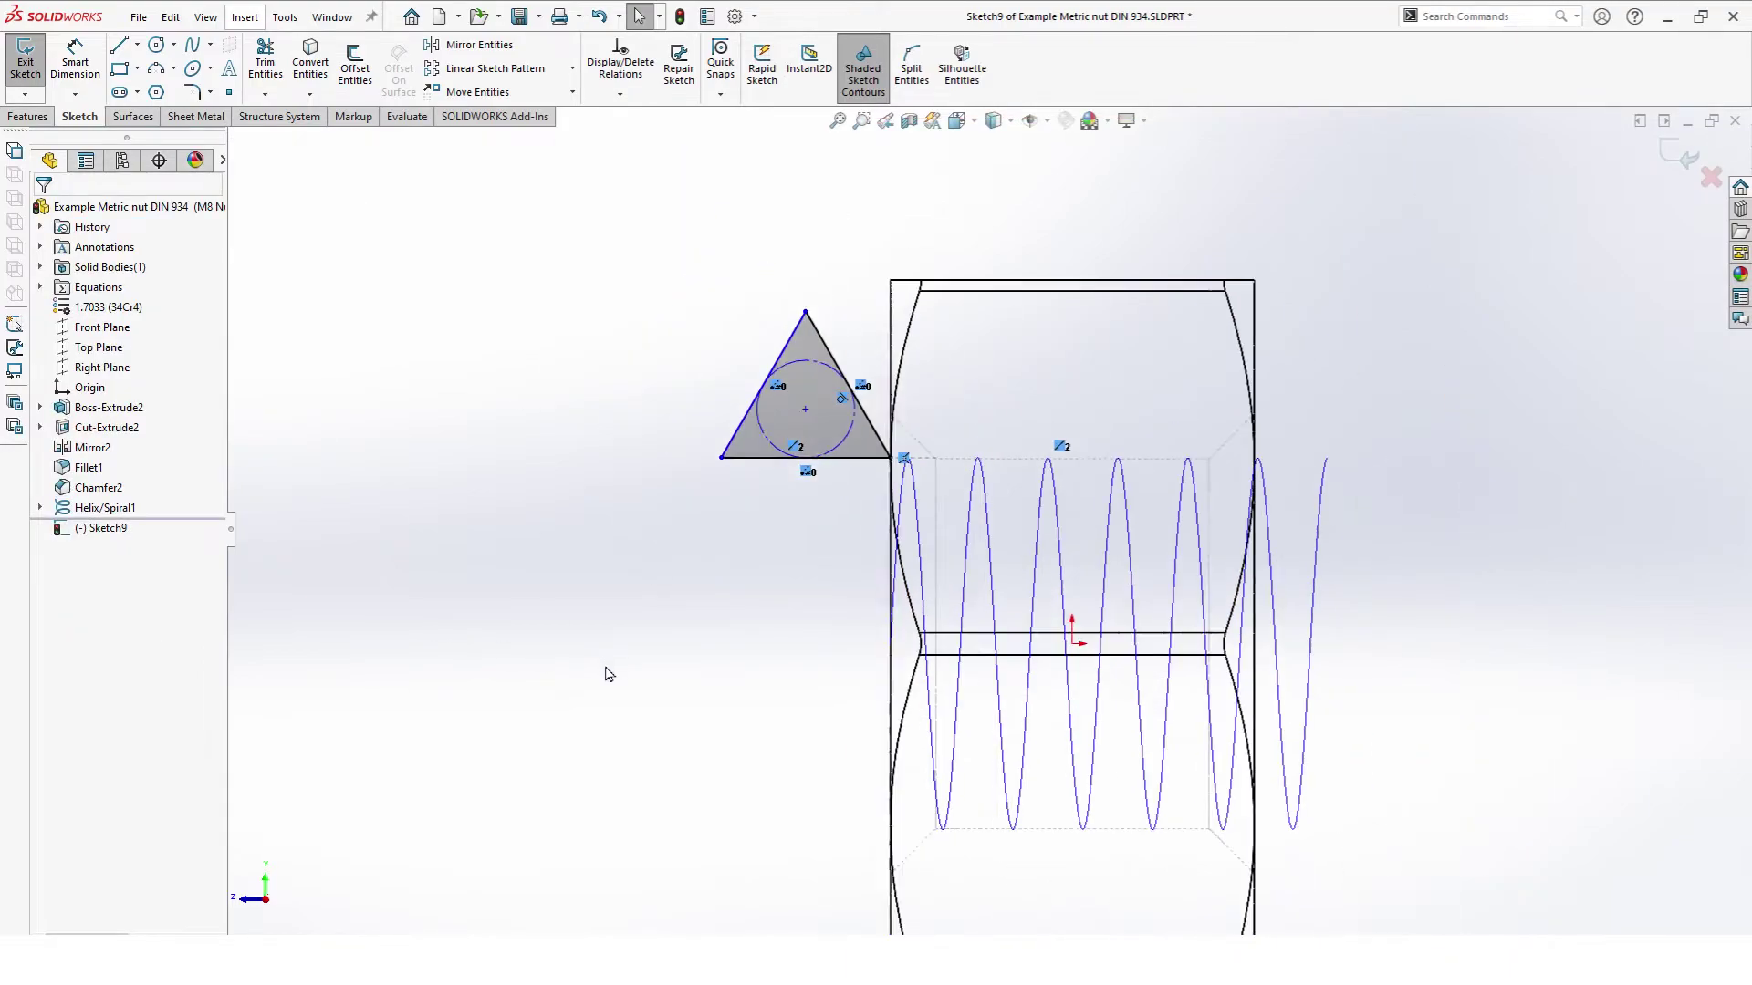
pyautogui.scroll(-2, 989, 442)
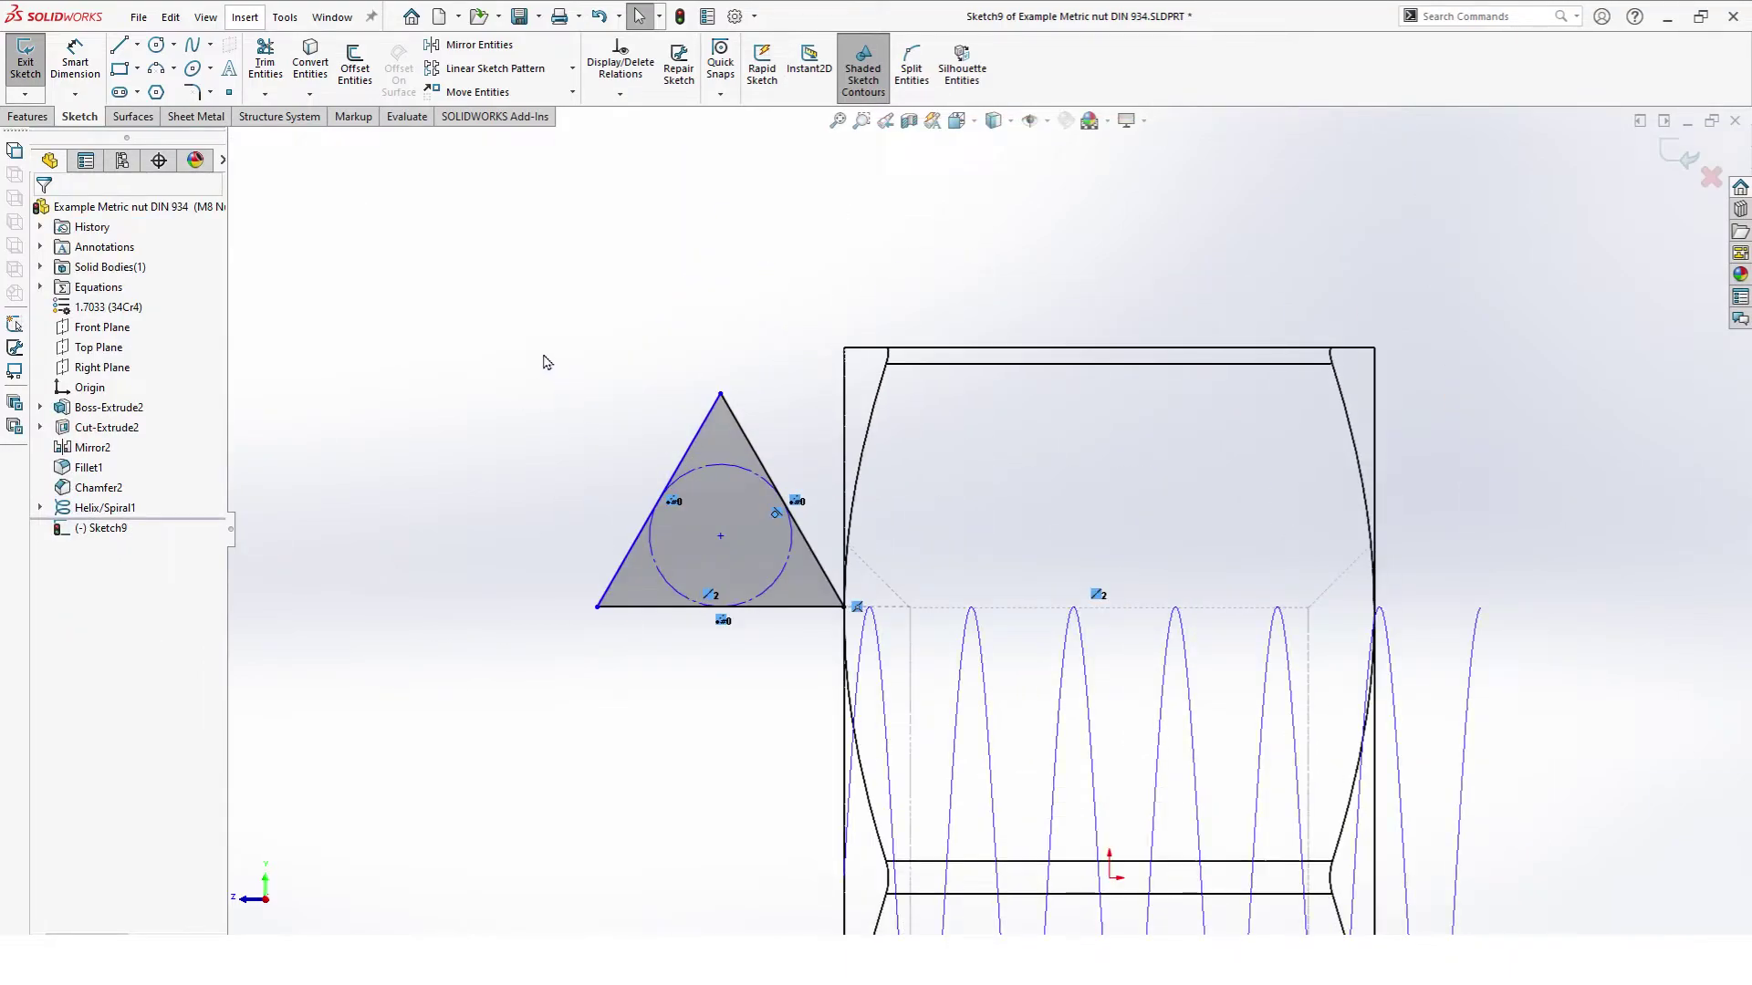
# Step: Convert the triangle's three edges and inscribed circle to construction geometry
pyautogui.moveTo(544, 362); pyautogui.dragTo(821, 735)
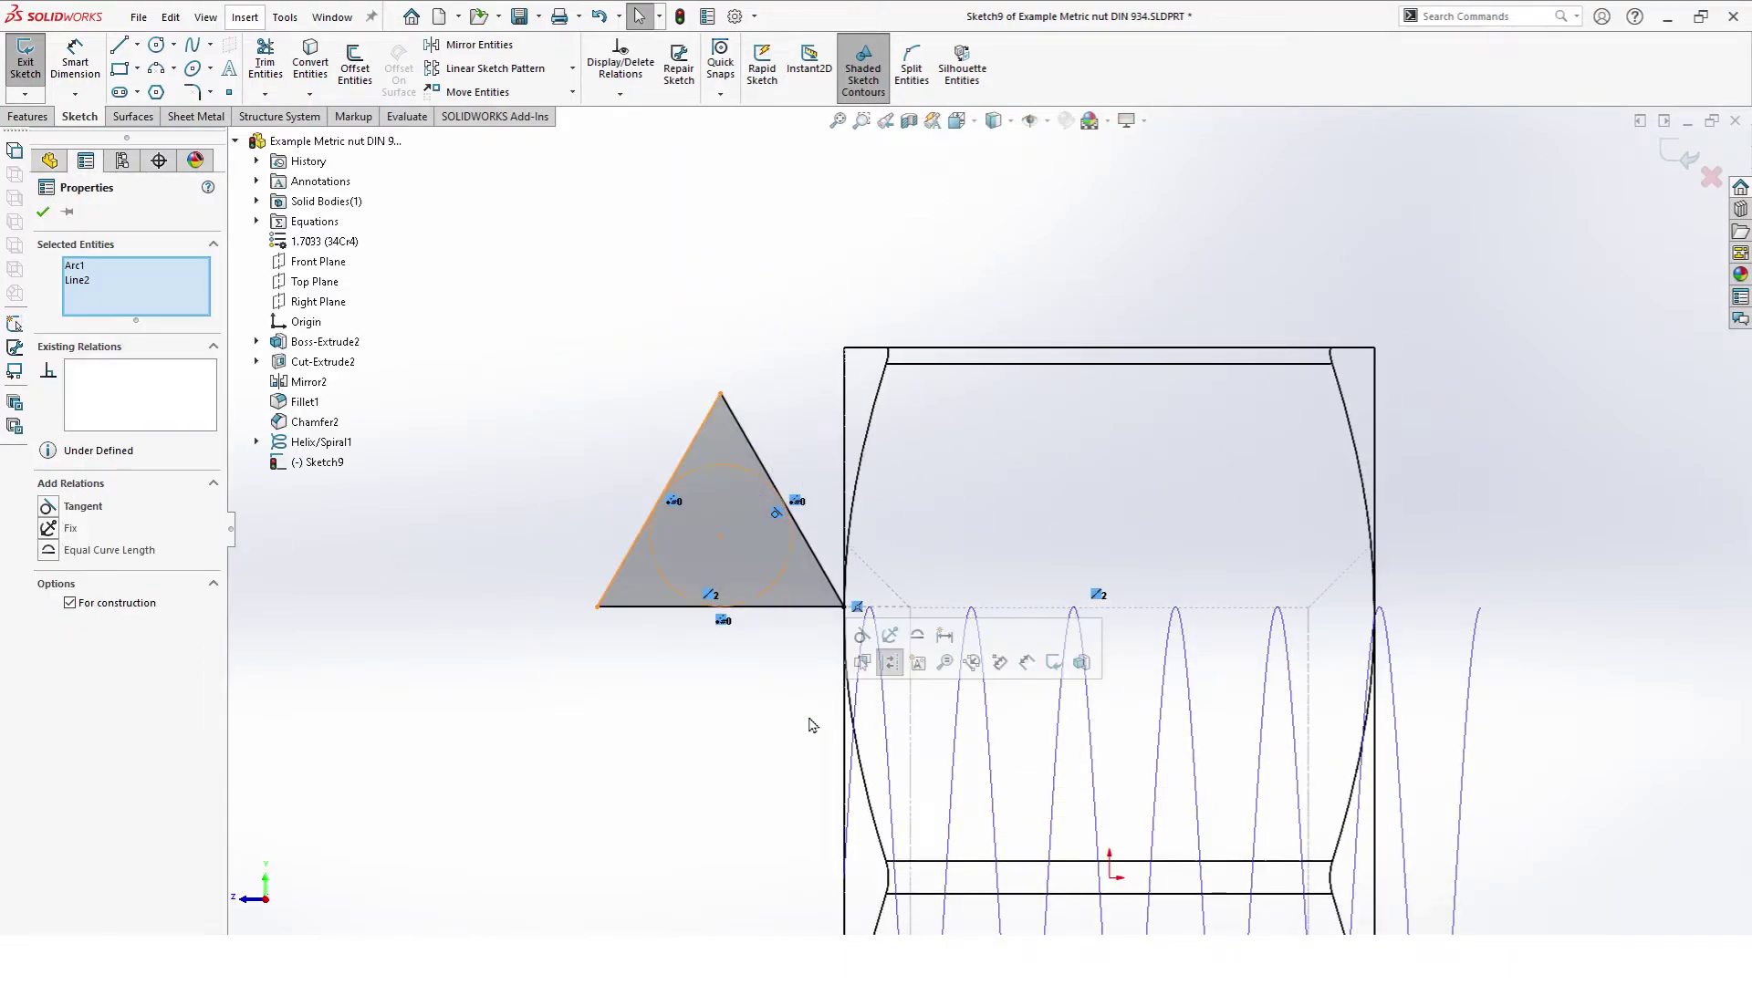
pyautogui.click(886, 664)
pyautogui.click(673, 590)
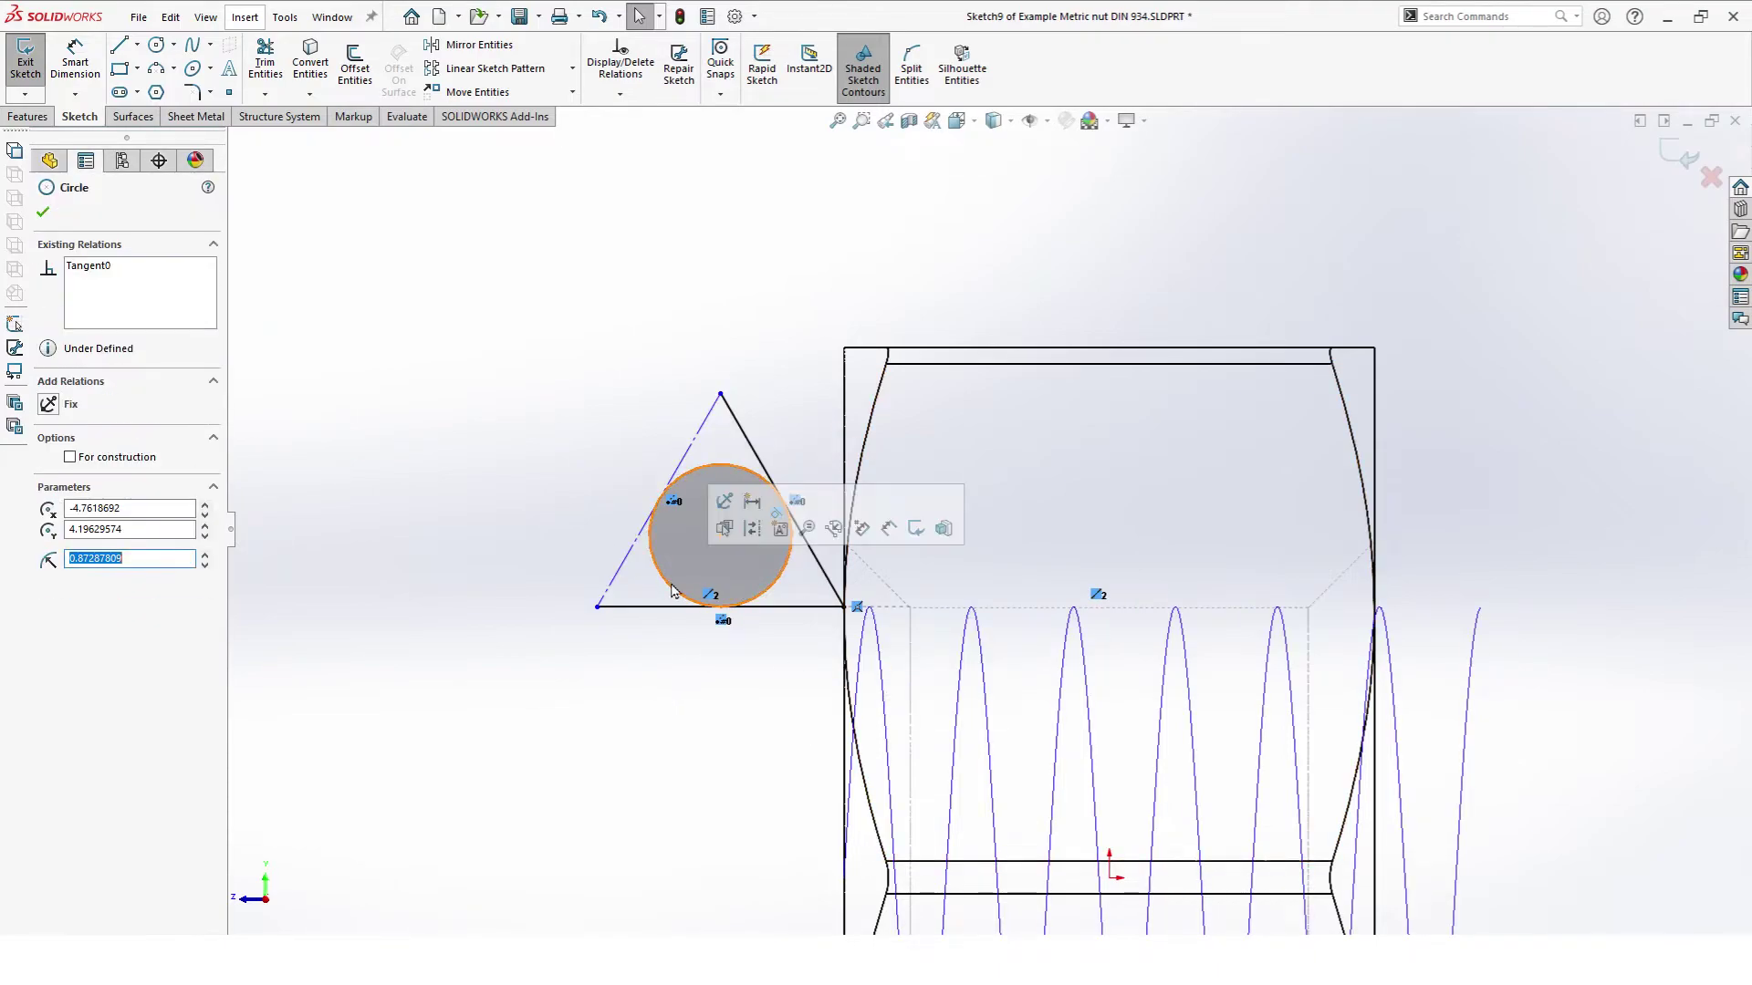
pyautogui.click(757, 536)
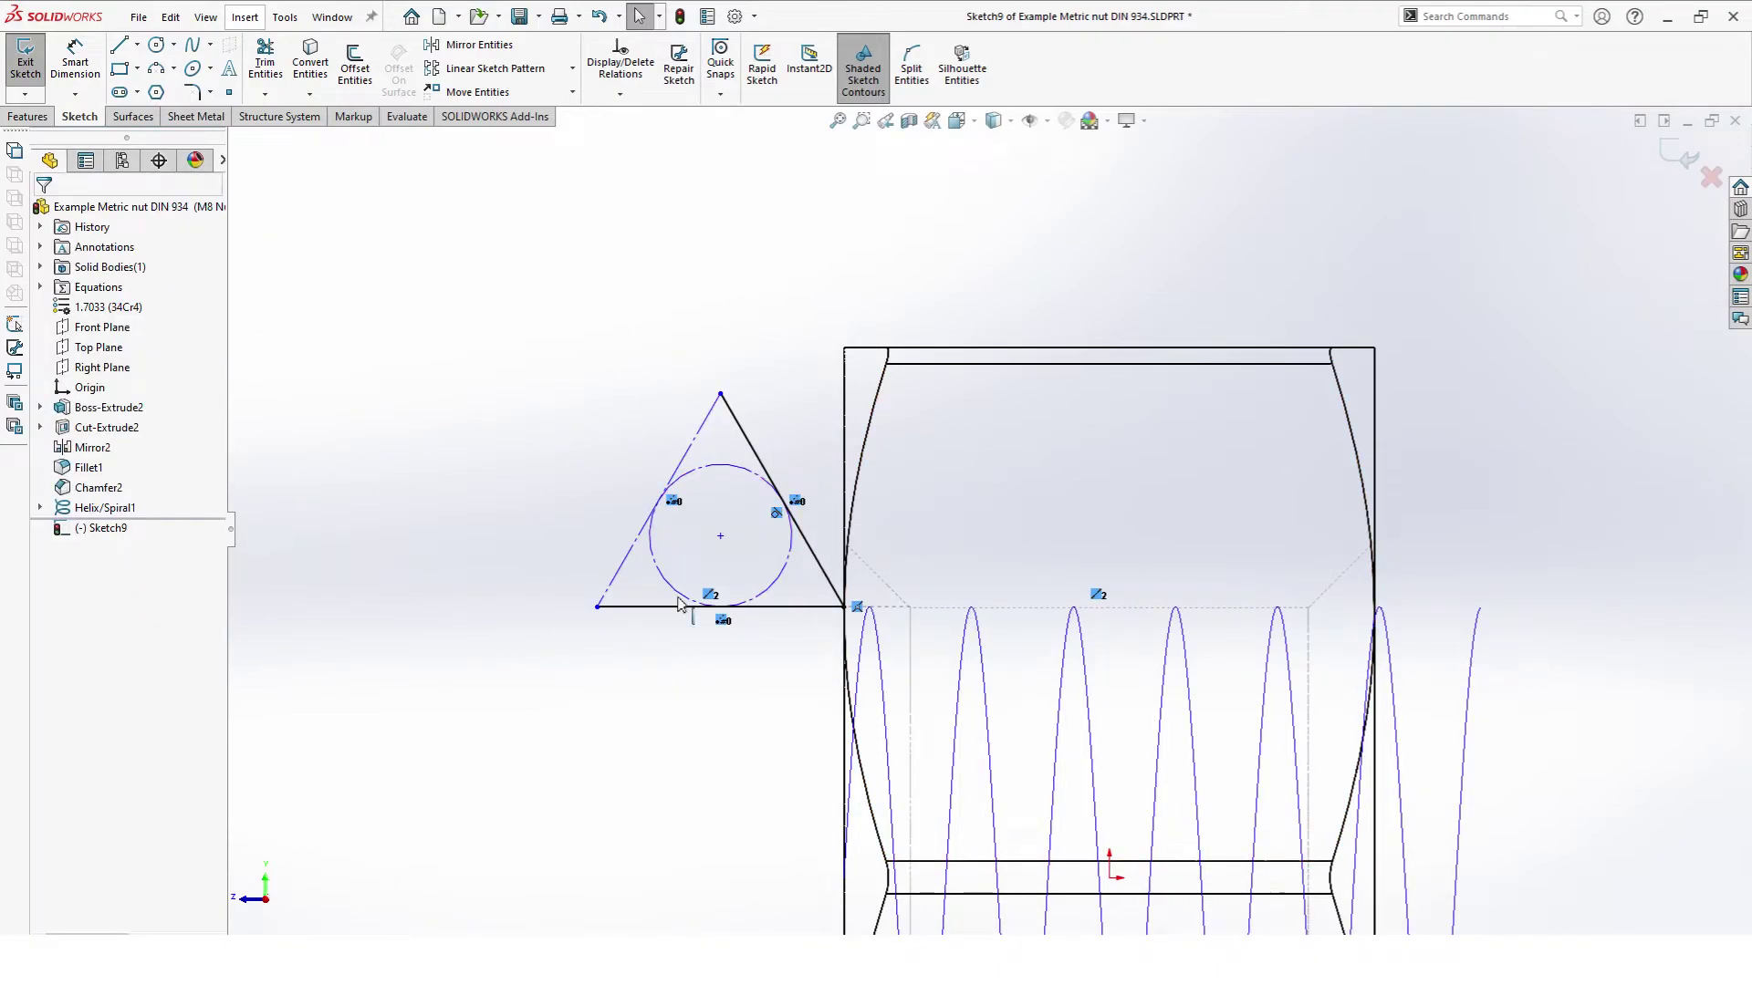
pyautogui.click(744, 452)
pyautogui.click(819, 364)
pyautogui.click(775, 607)
pyautogui.click(849, 531)
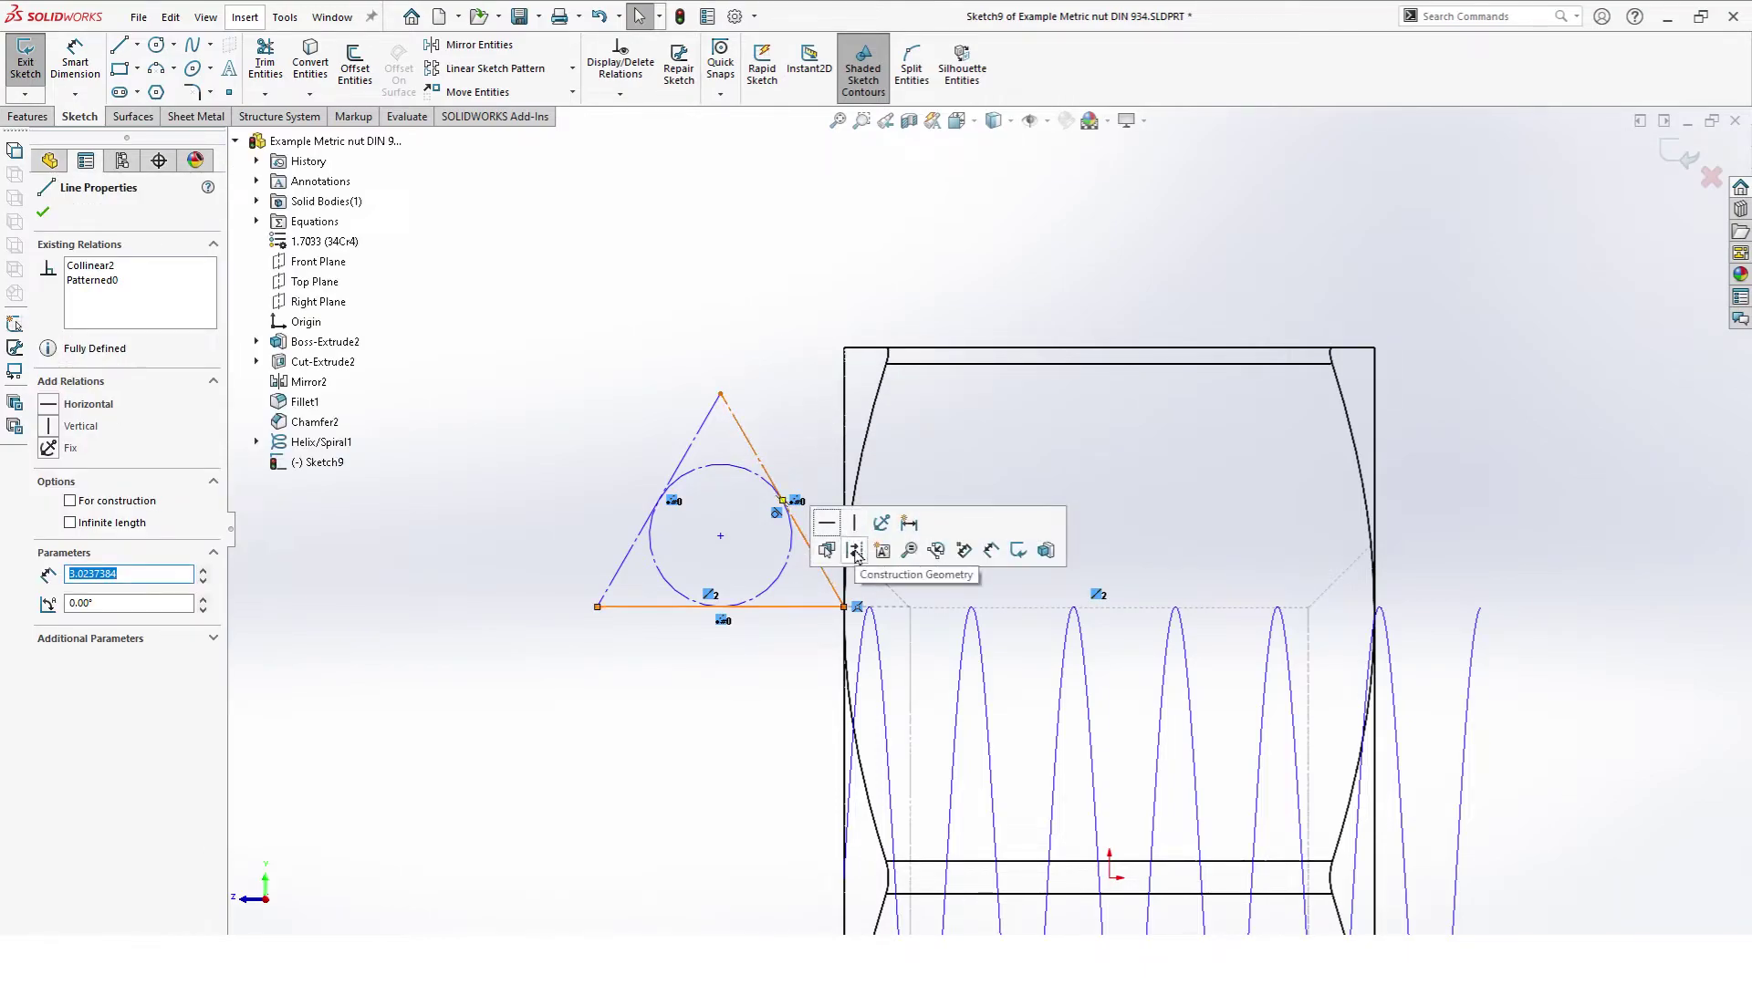
# Step: Draw a horizontal line across the triangle between its two slanted sides
pyautogui.scroll(-1, 925, 474)
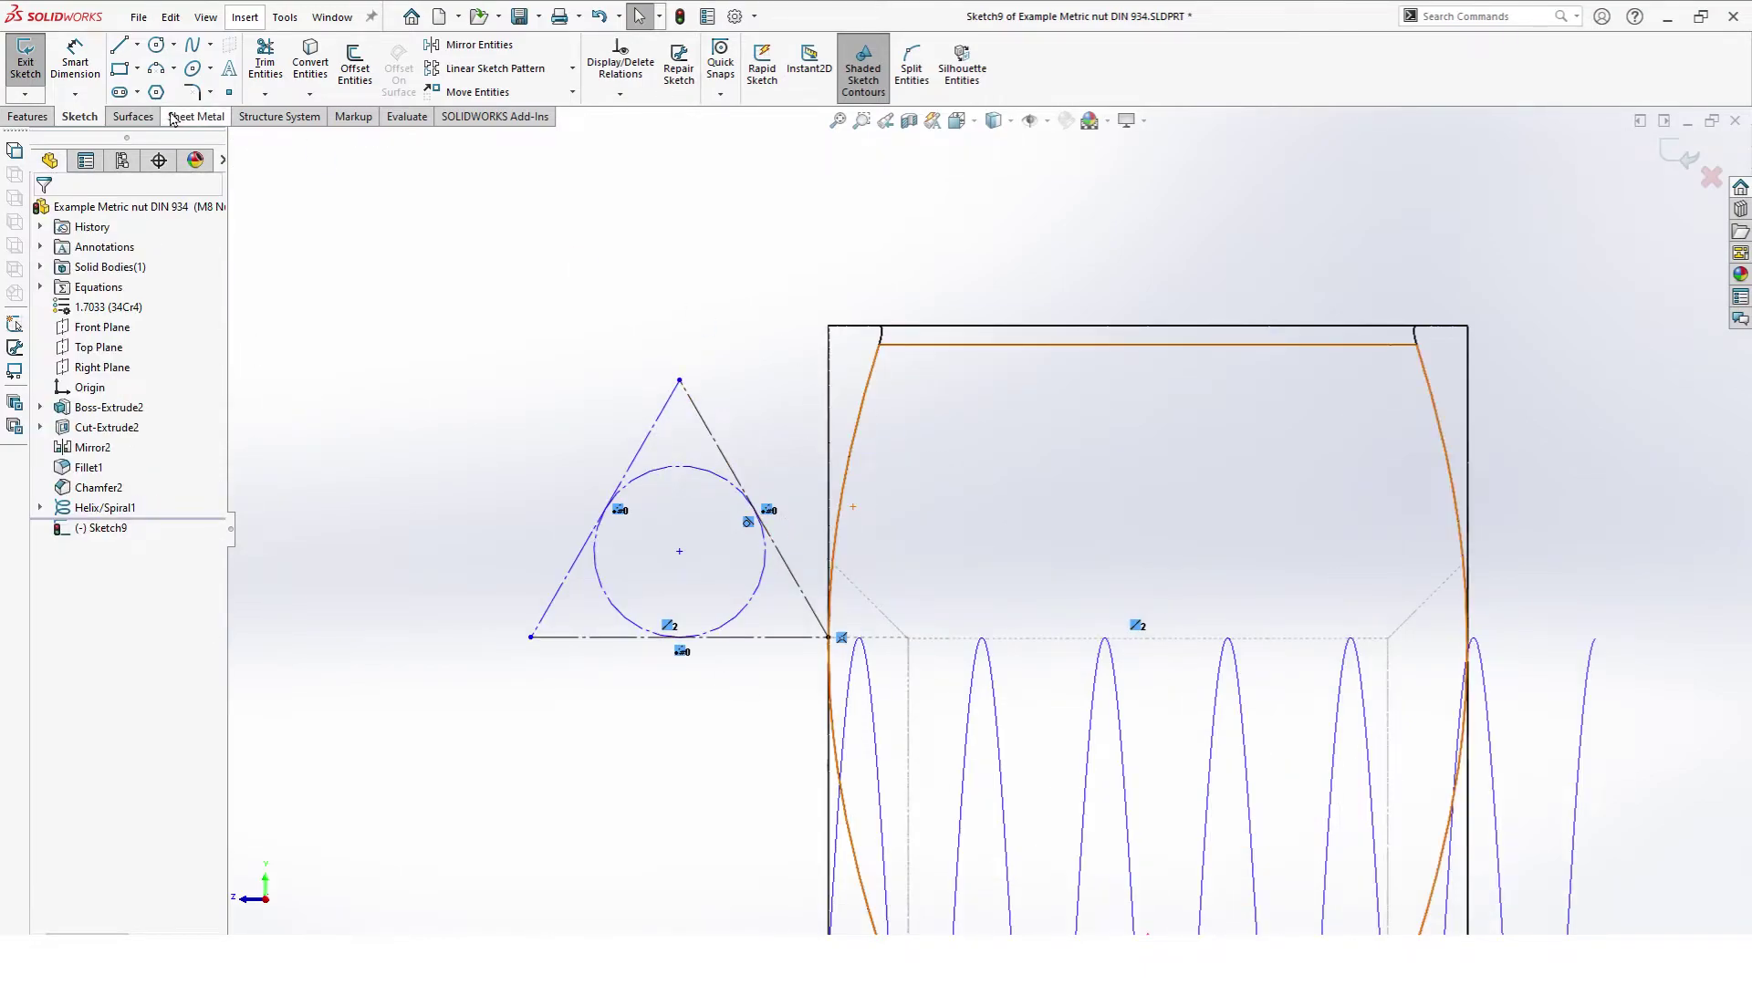
pyautogui.click(137, 45)
pyautogui.click(145, 66)
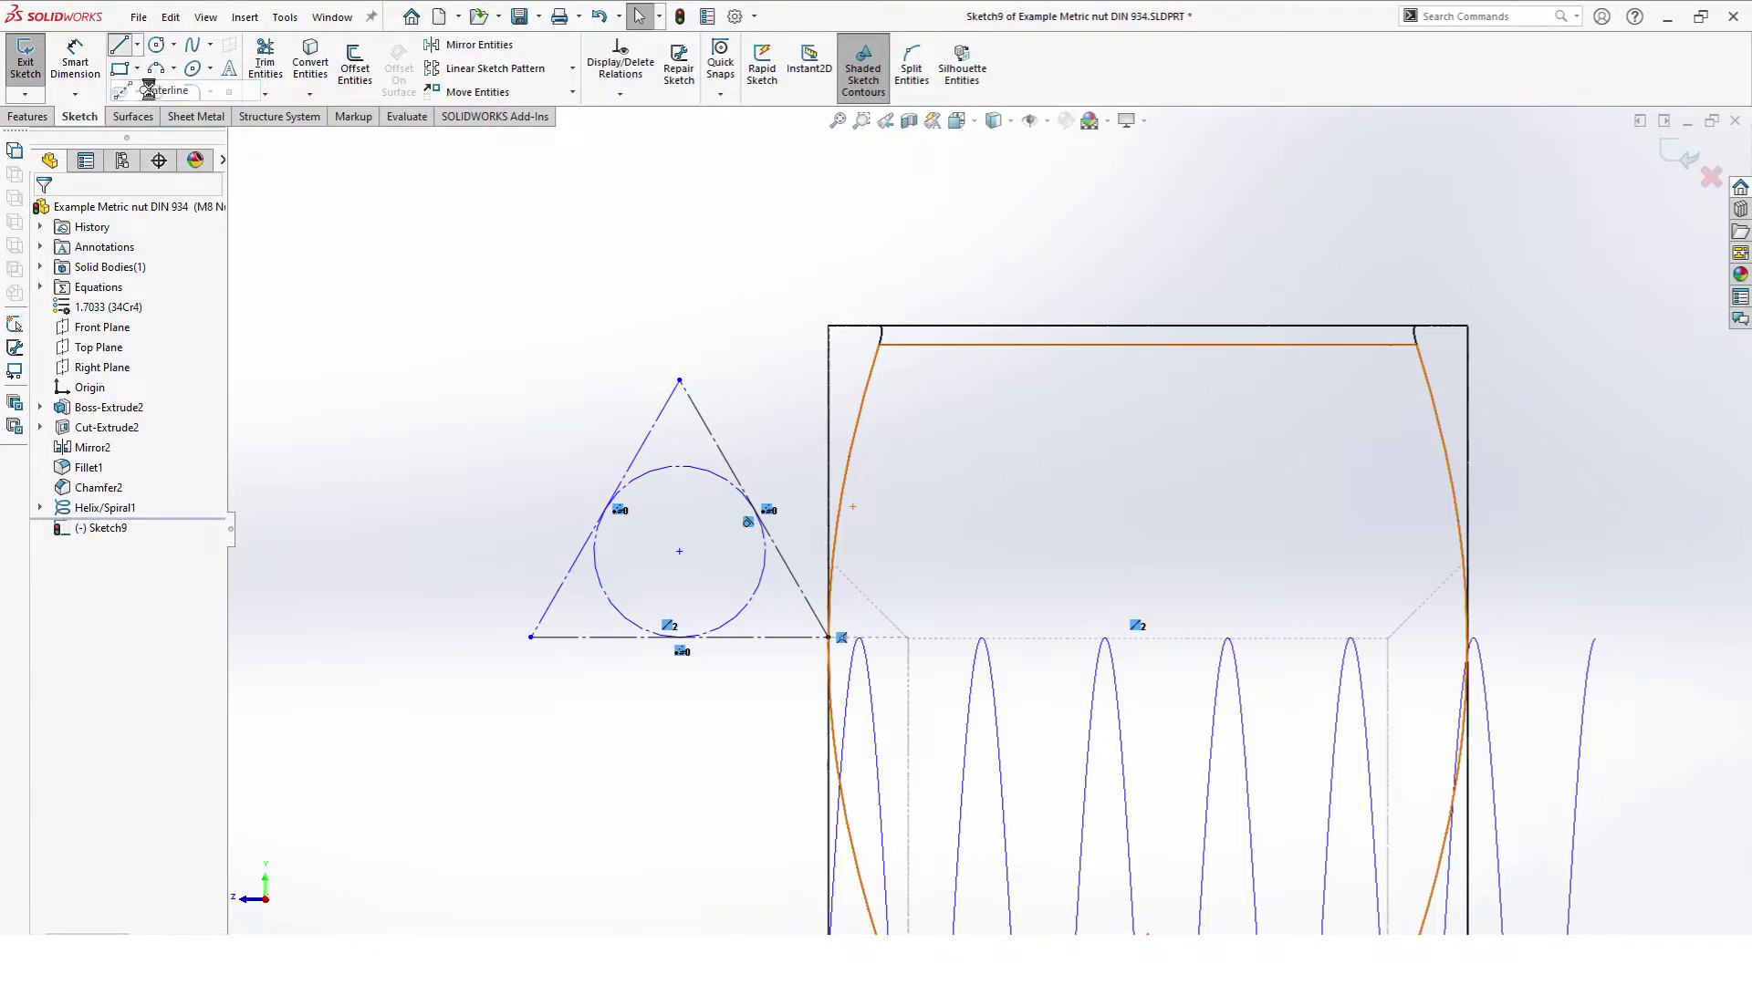
pyautogui.click(645, 441)
pyautogui.click(719, 446)
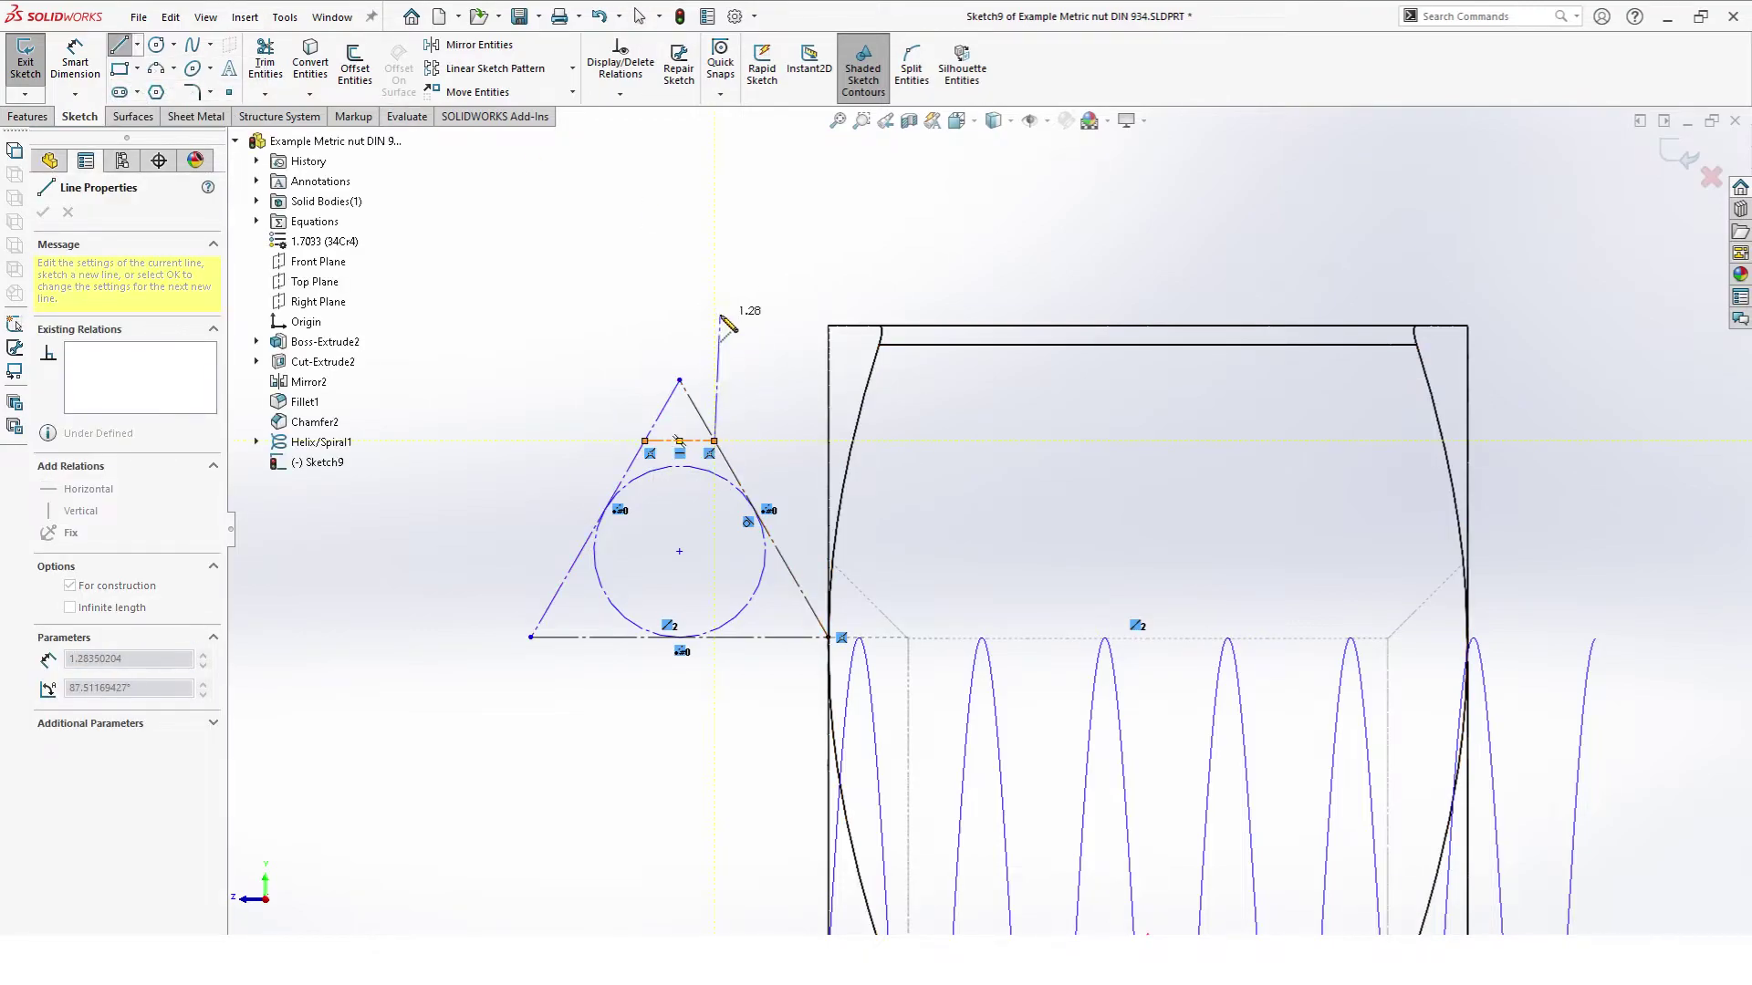
pyautogui.press('Escape')
pyautogui.moveTo(724, 320)
pyautogui.keyDown('ctrl'); pyautogui.mouseDown(button='middle')
pyautogui.moveTo(778, 322)
pyautogui.moveTo(928, 422)
pyautogui.moveTo(909, 474)
pyautogui.mouseUp(button='middle'); pyautogui.keyUp('ctrl')
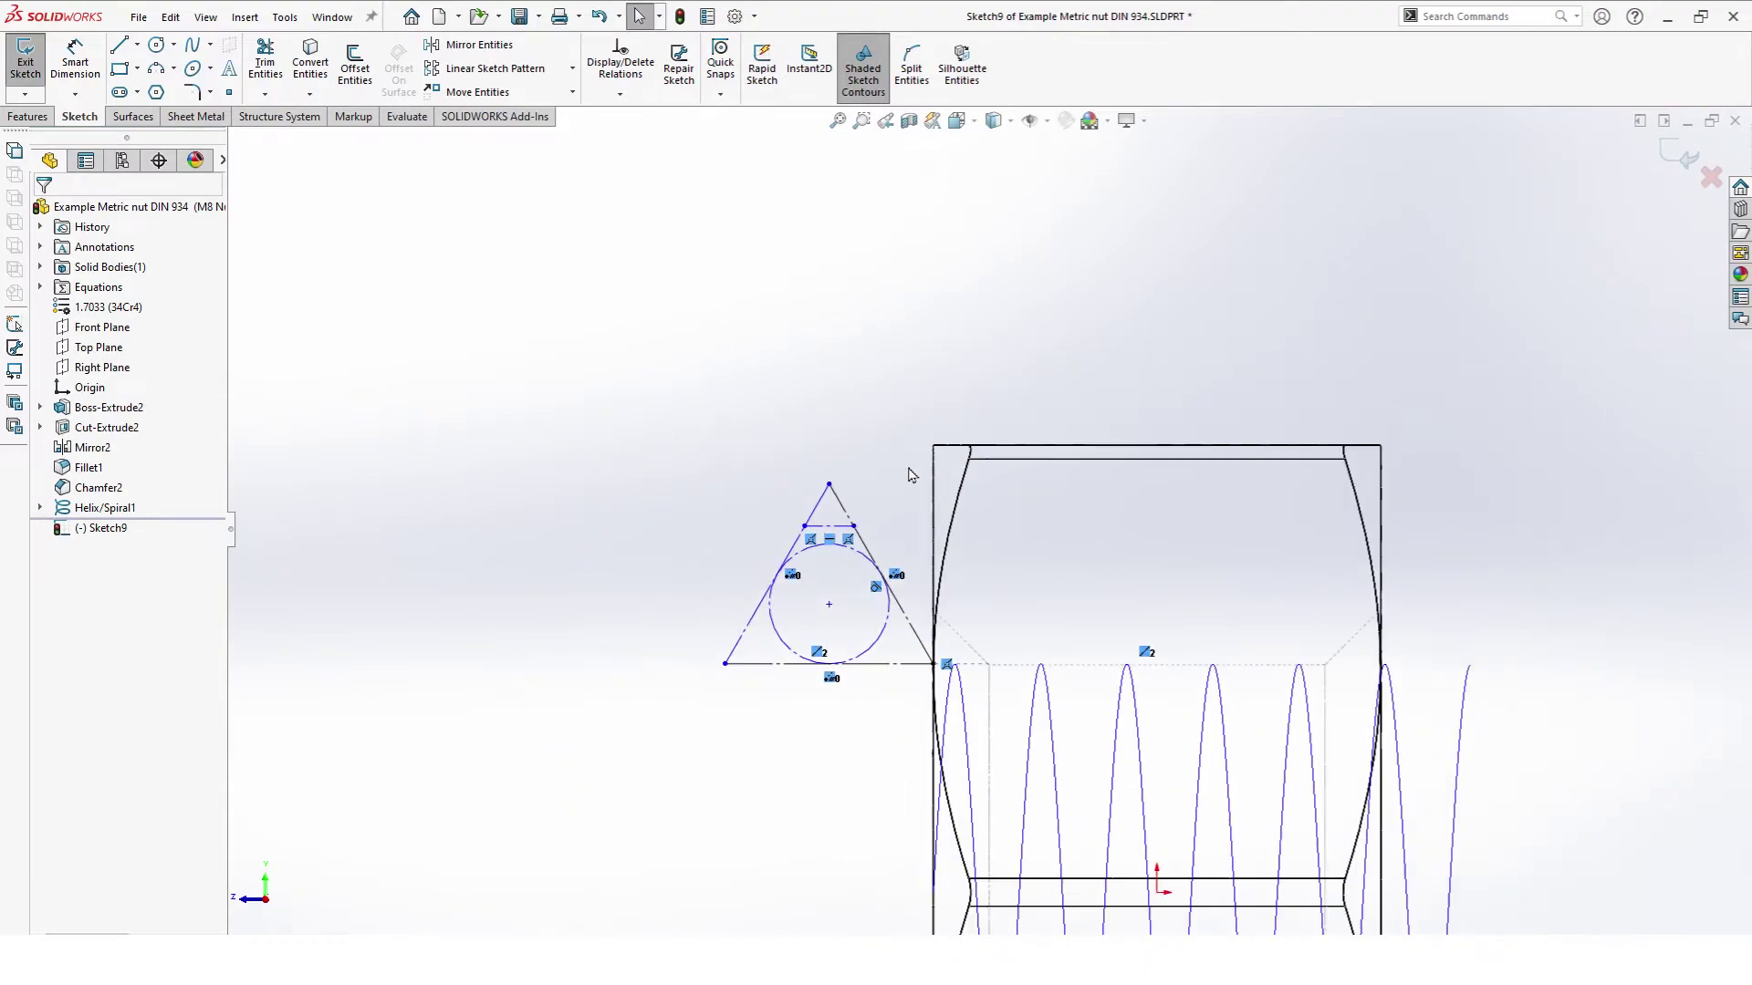
# Step: Dimension the profile height from the base with the 5/8H+H/8 variable (0.81 mm)
pyautogui.click(75, 63)
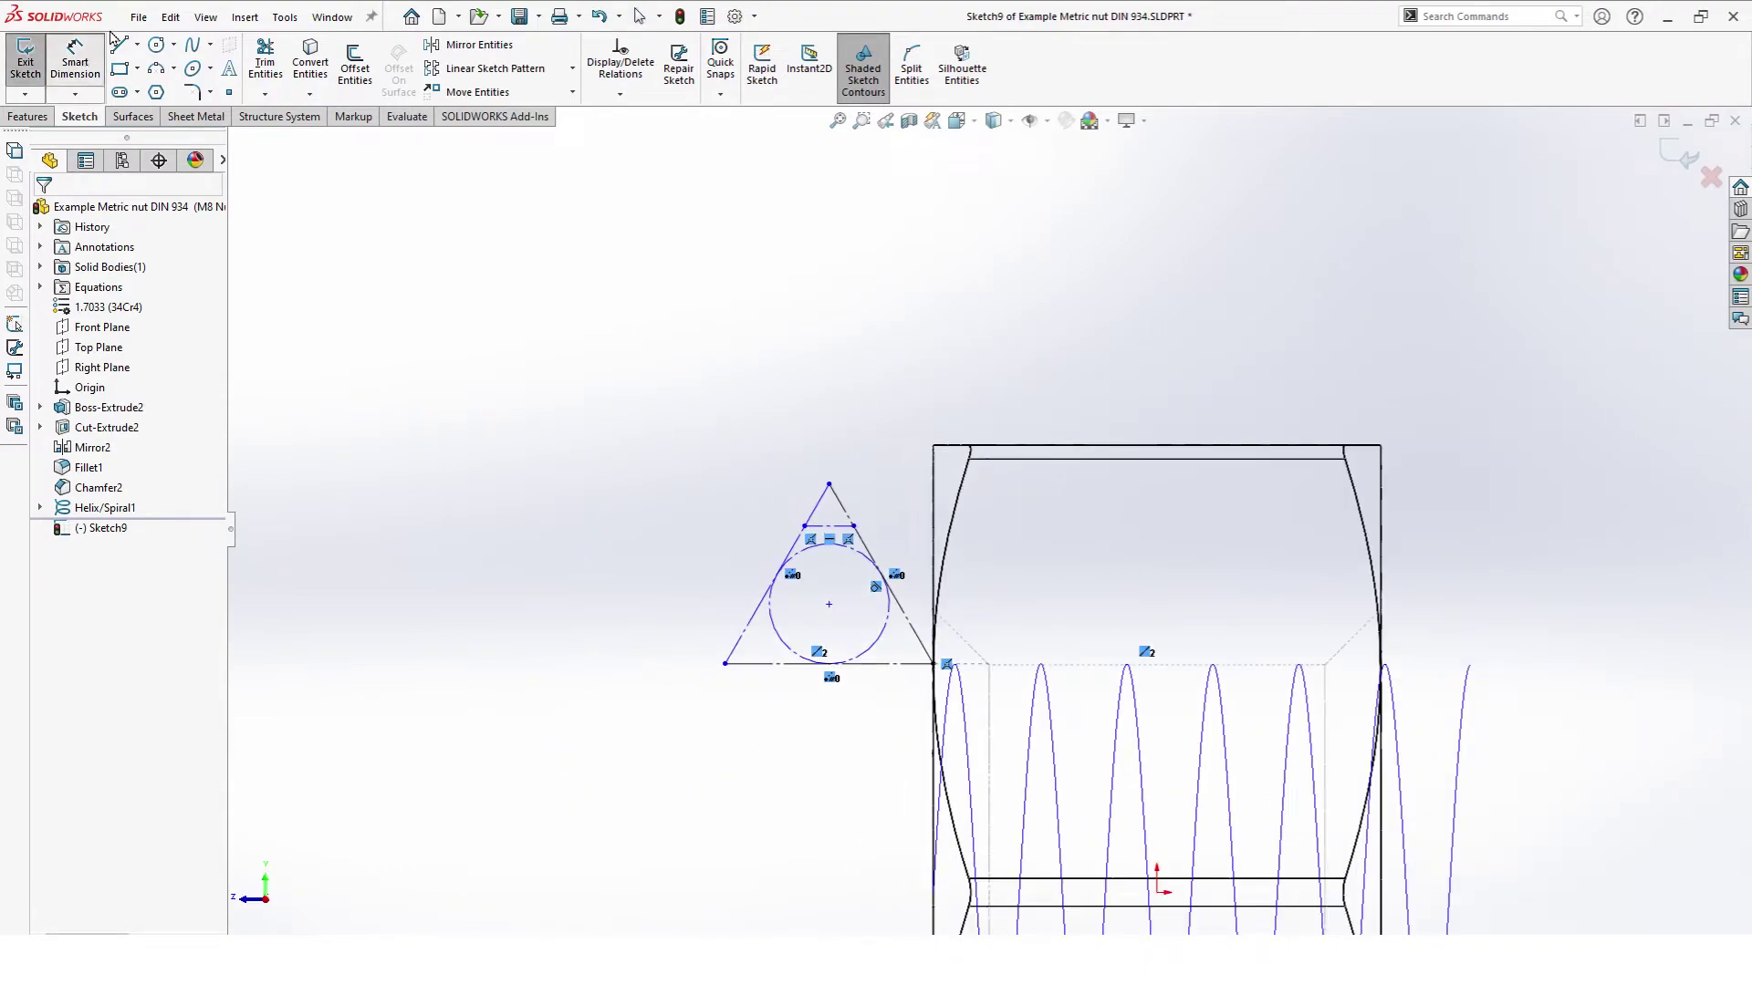
pyautogui.click(780, 664)
pyautogui.click(829, 484)
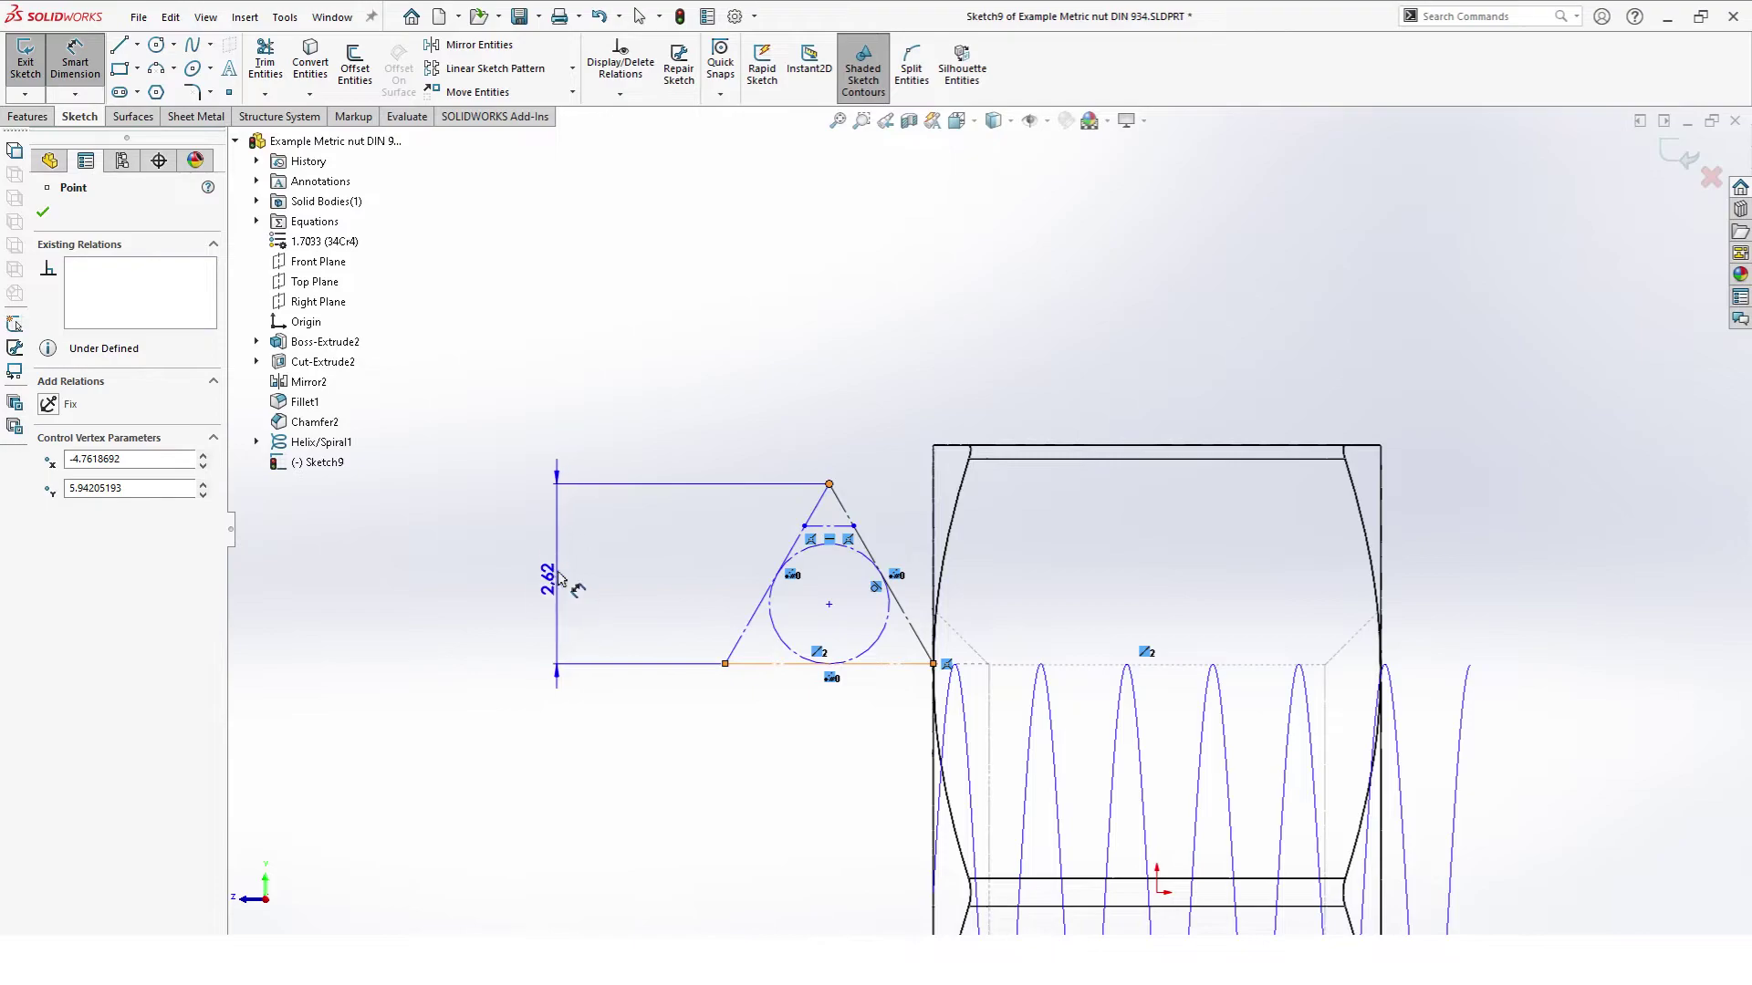
pyautogui.click(547, 576)
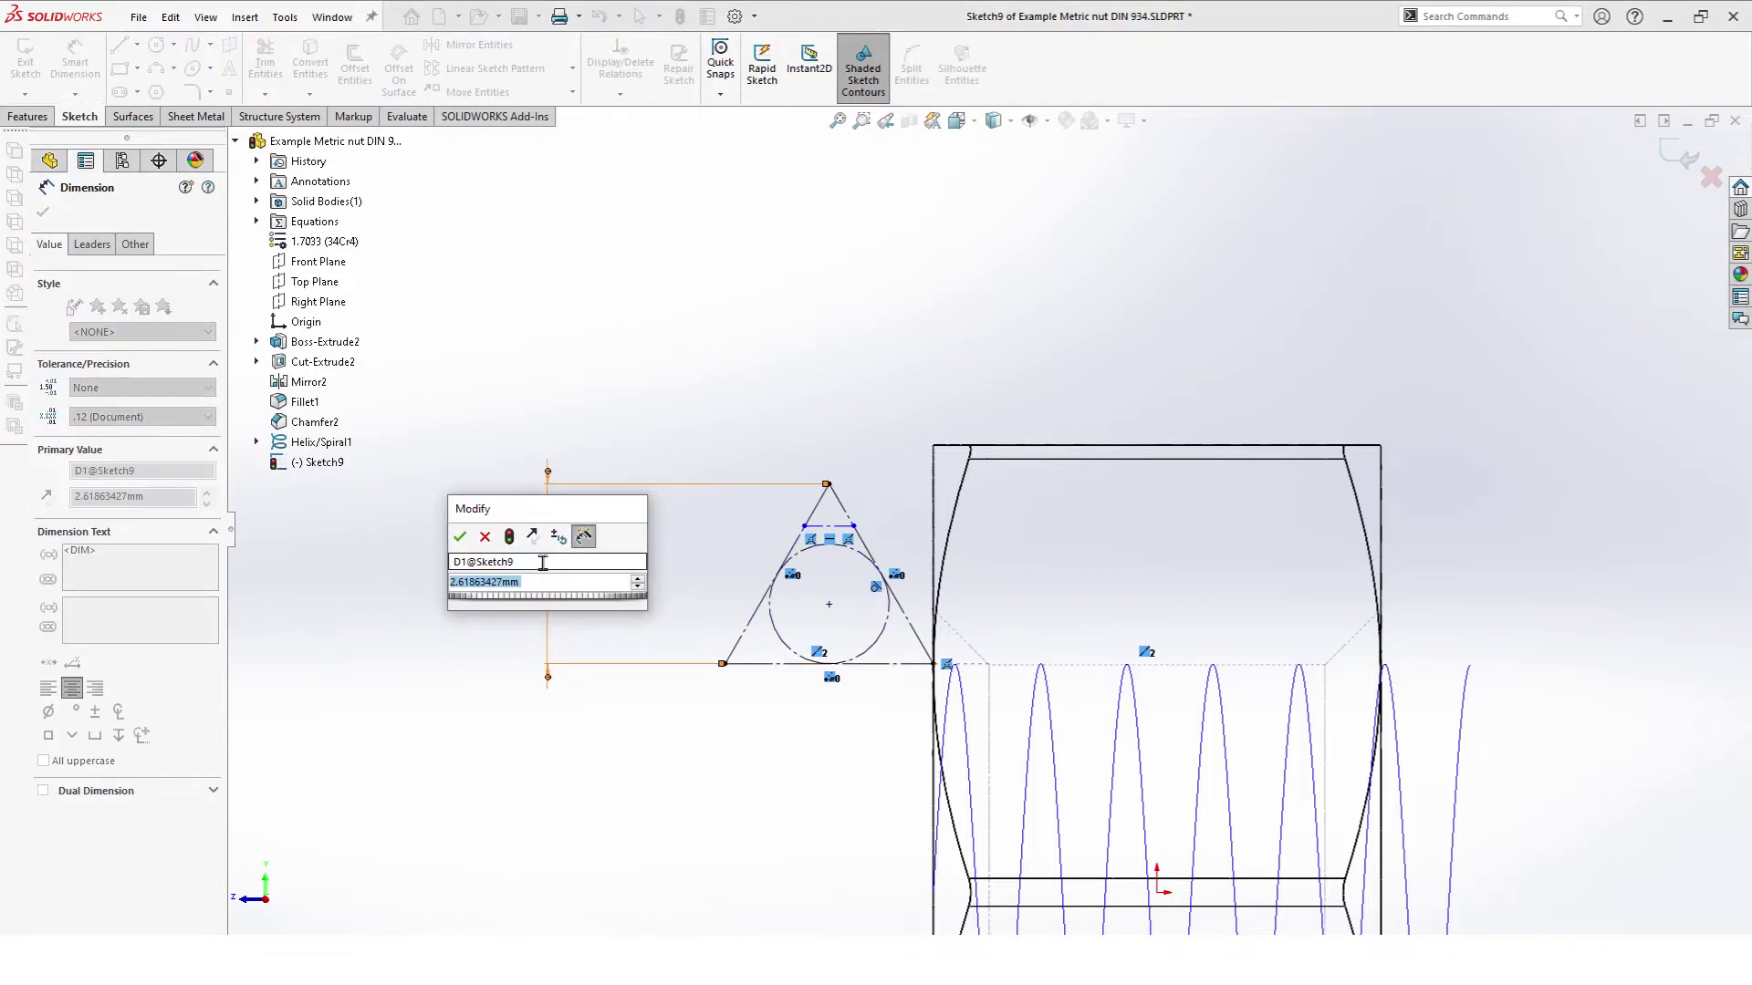
pyautogui.write('=')
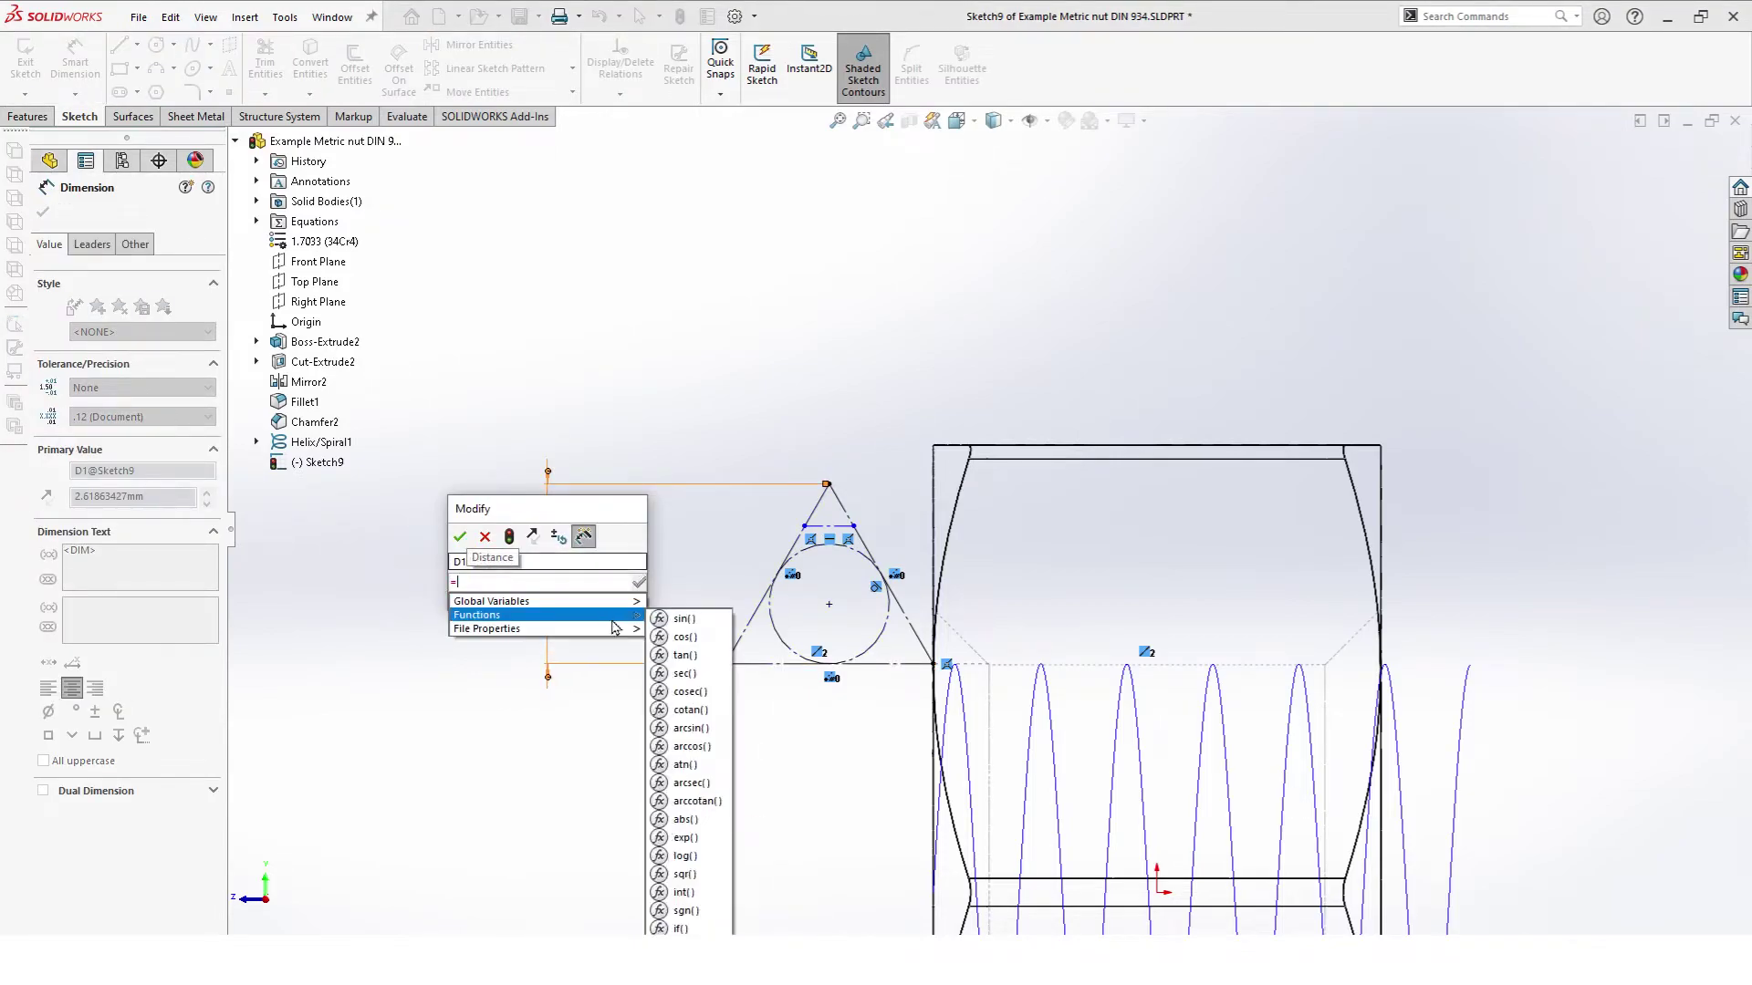
pyautogui.click(744, 842)
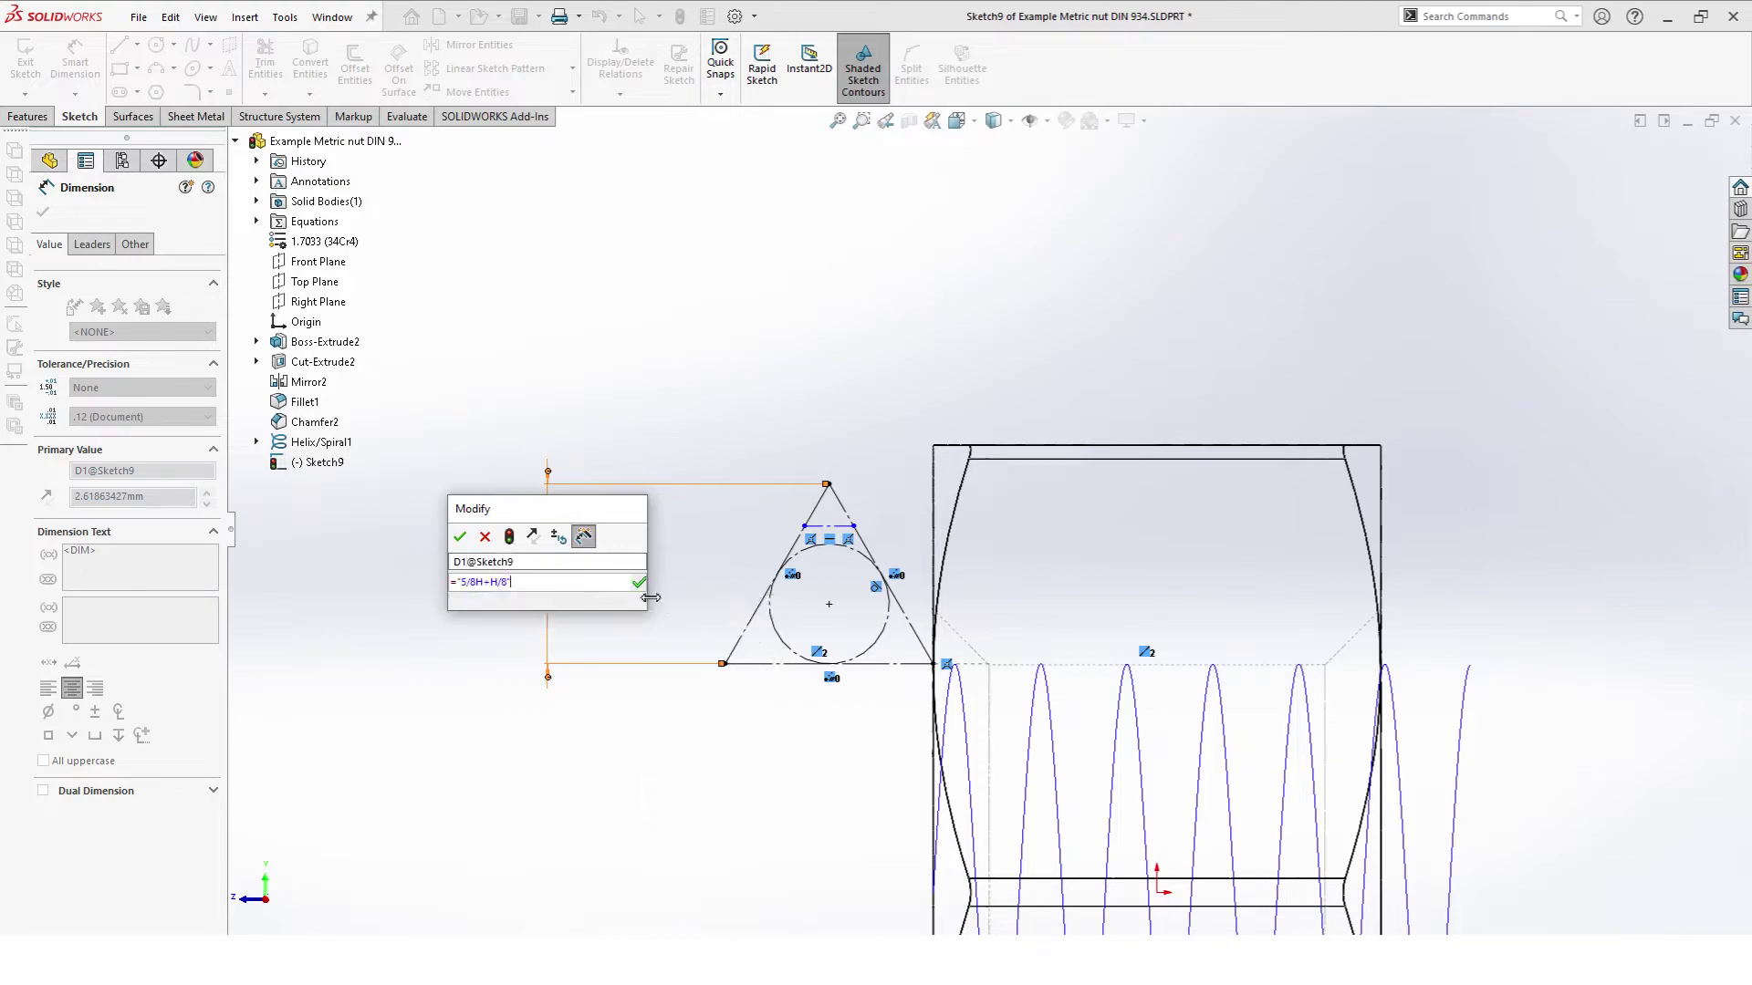
pyautogui.click(638, 582)
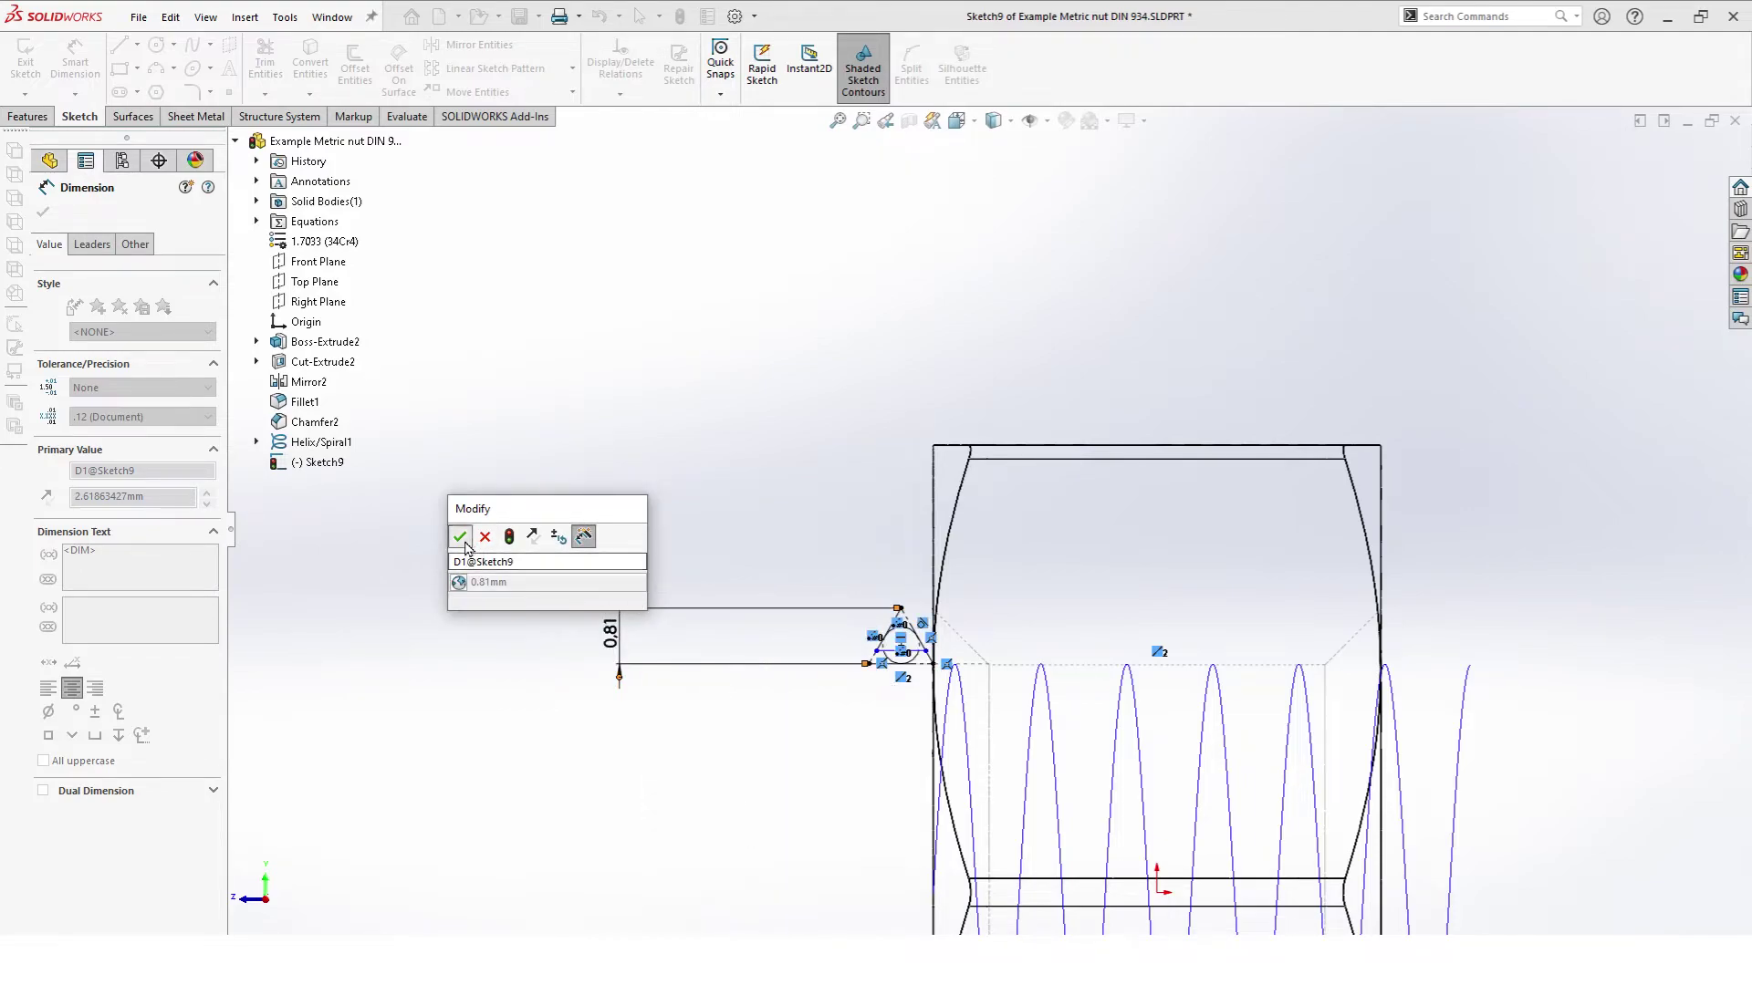
pyautogui.press('Return')
# Step: Dimension the apex to the horizontal line as =H/8, giving 0.14 mm
pyautogui.scroll(-5, 915, 666)
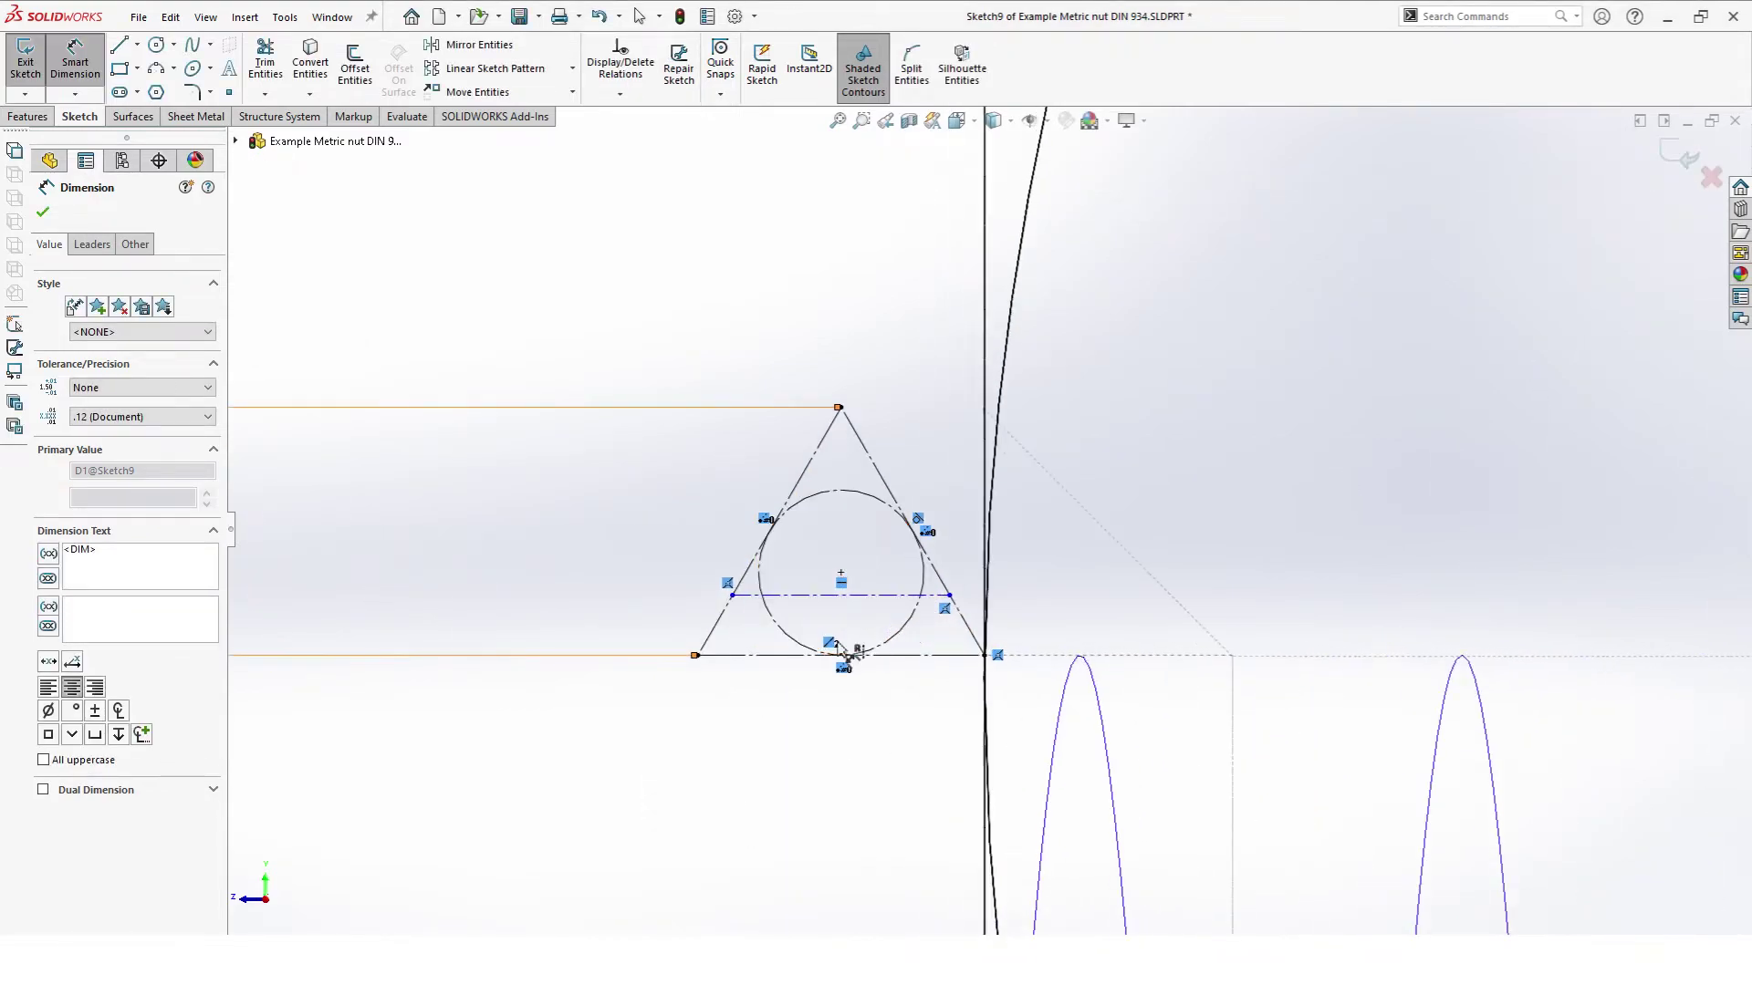
pyautogui.click(840, 408)
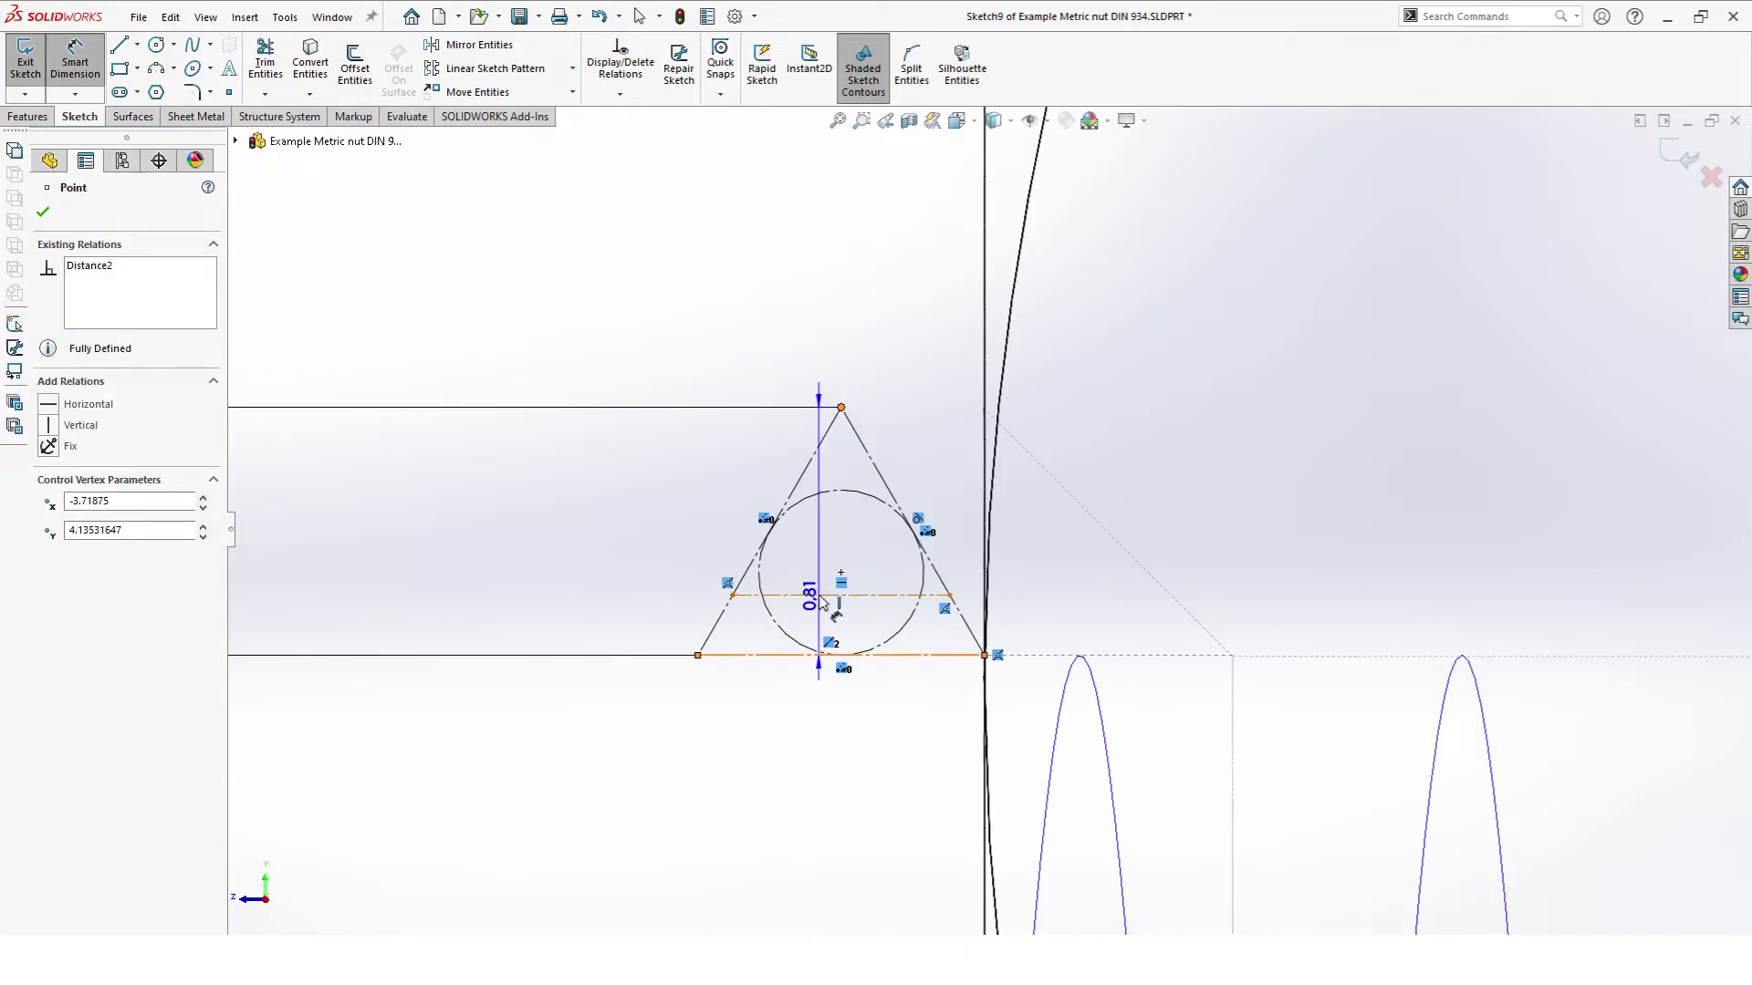
pyautogui.click(822, 595)
pyautogui.click(487, 484)
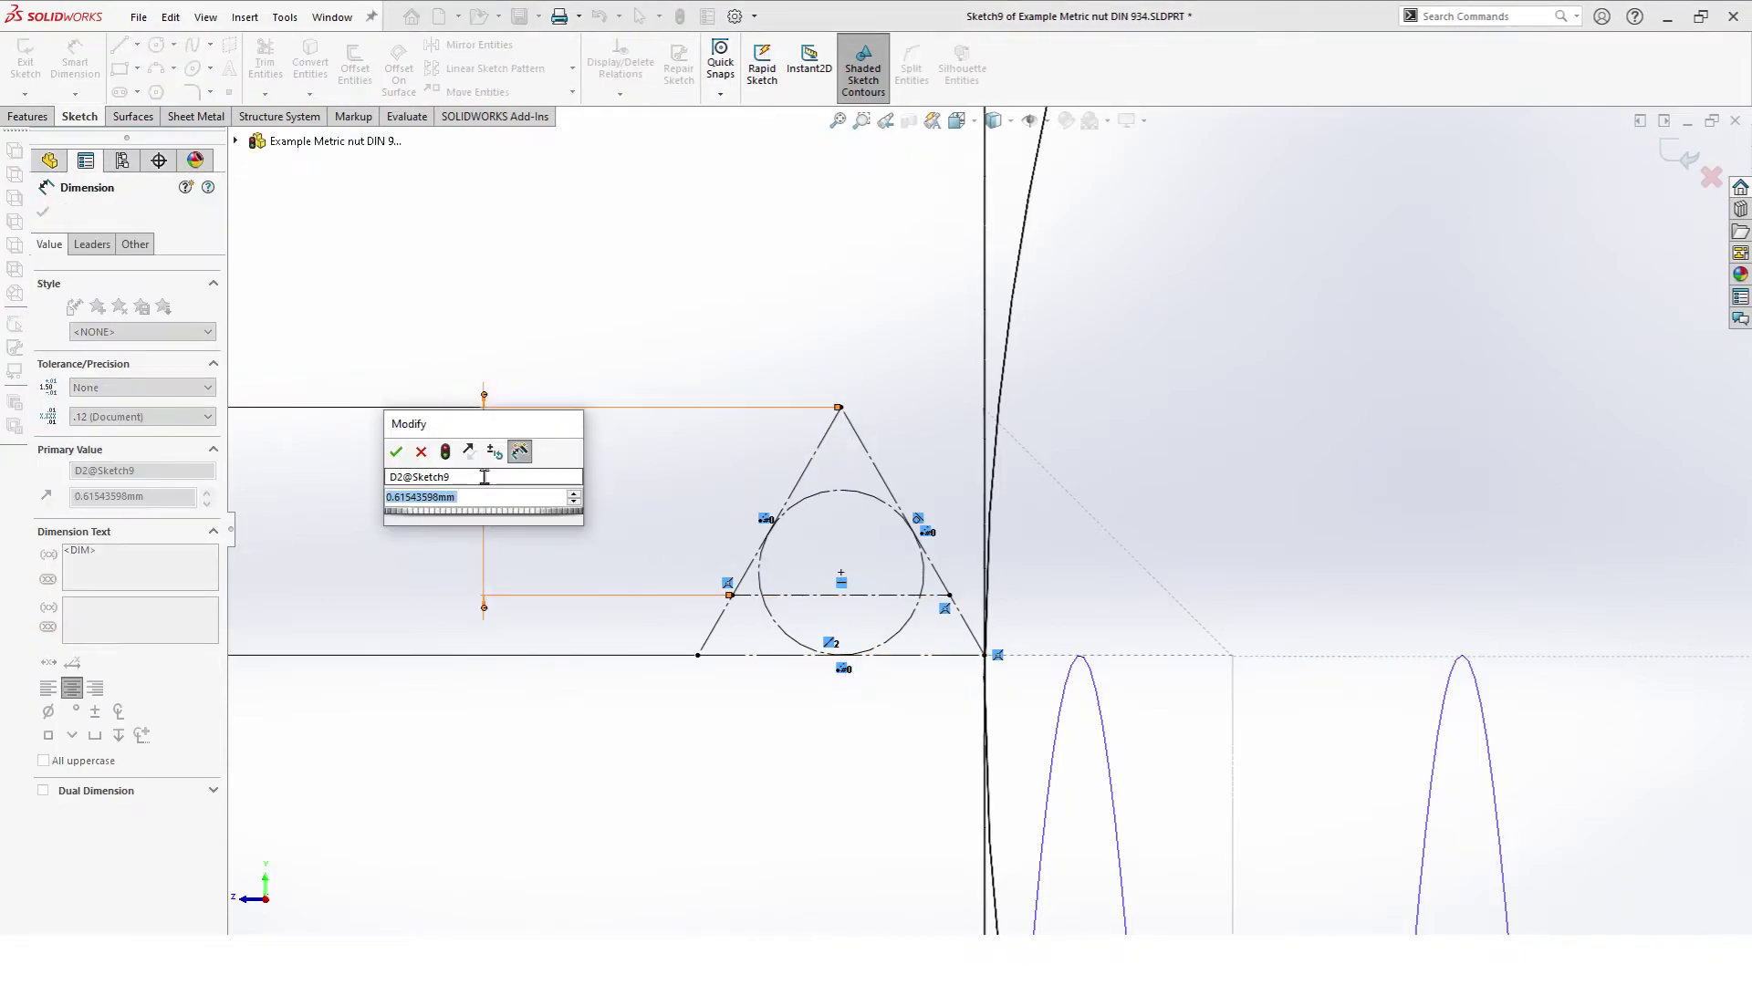
pyautogui.write('=')
pyautogui.moveTo(528, 521)
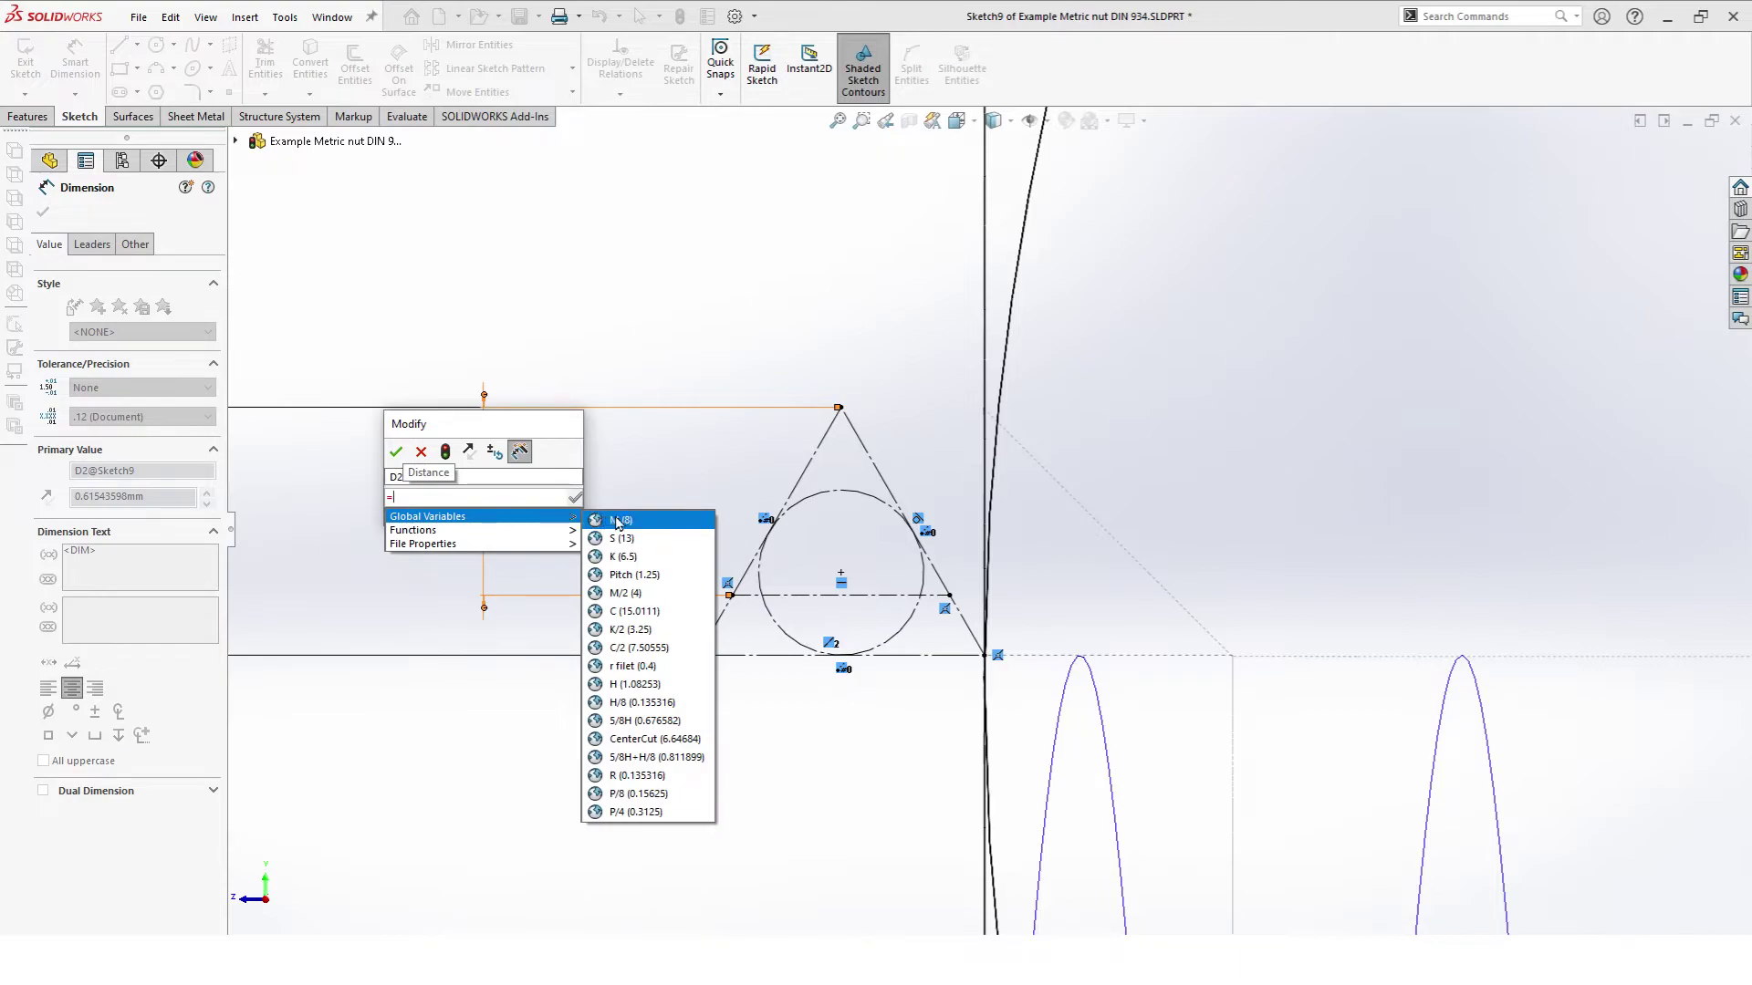
pyautogui.click(639, 703)
pyautogui.press('Return')
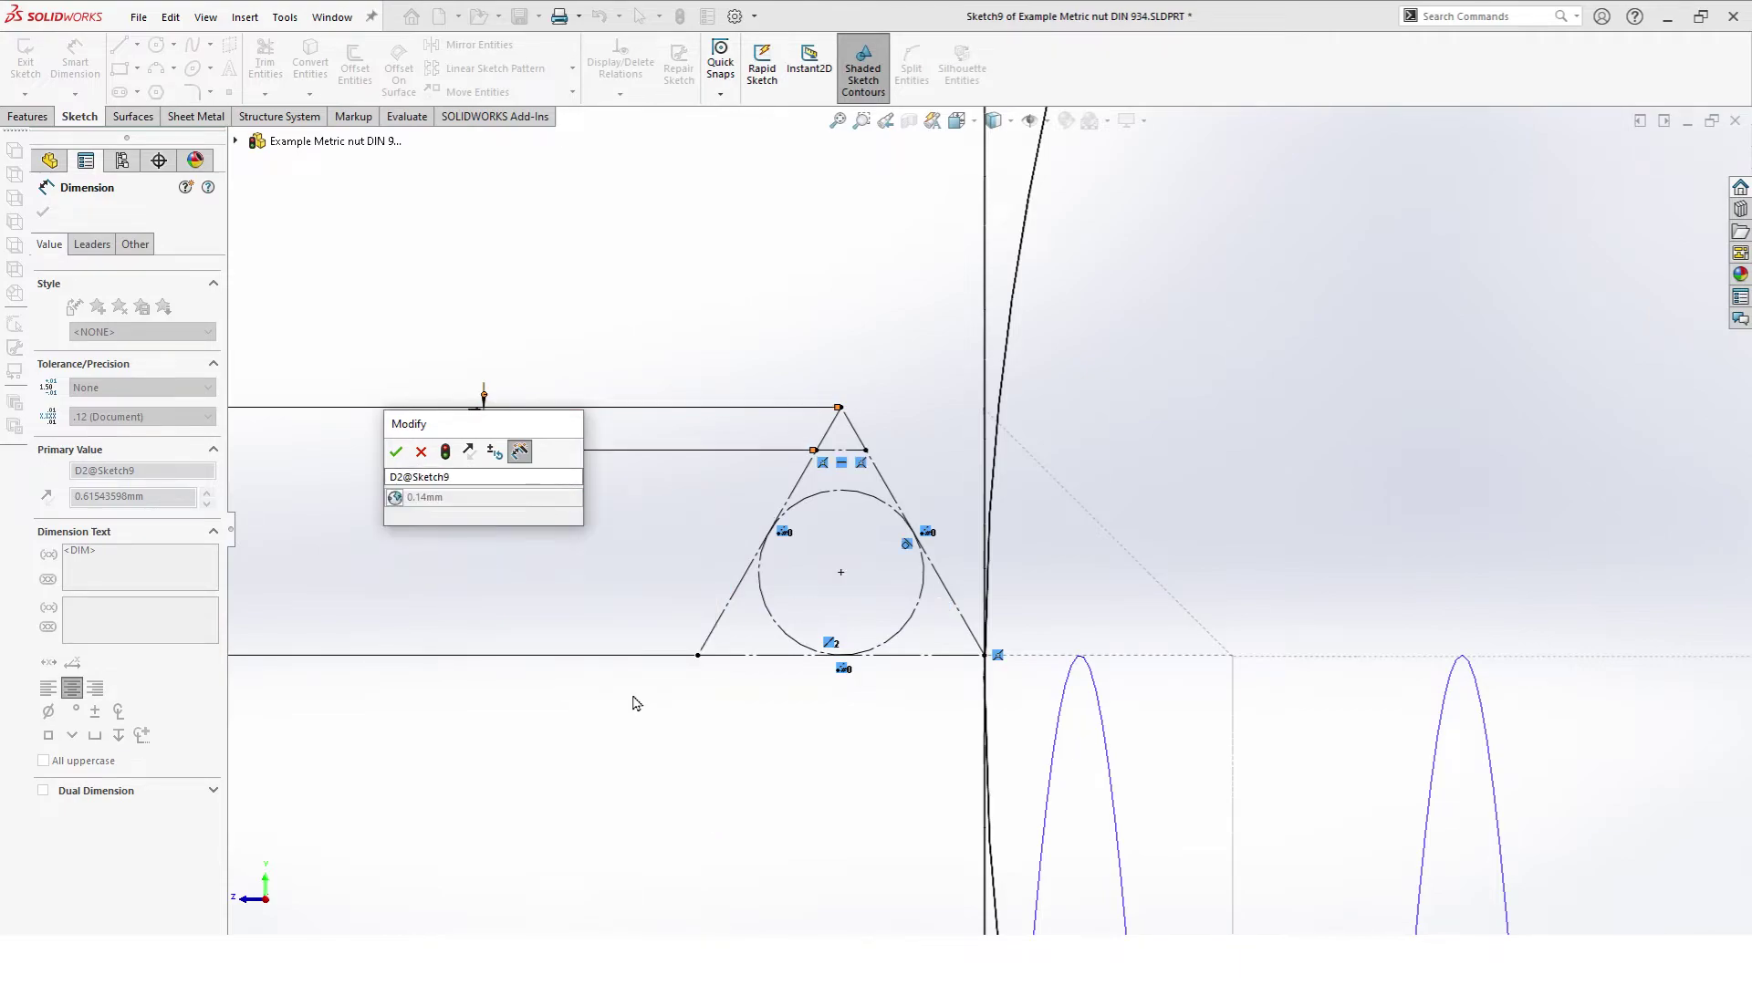
pyautogui.click(398, 452)
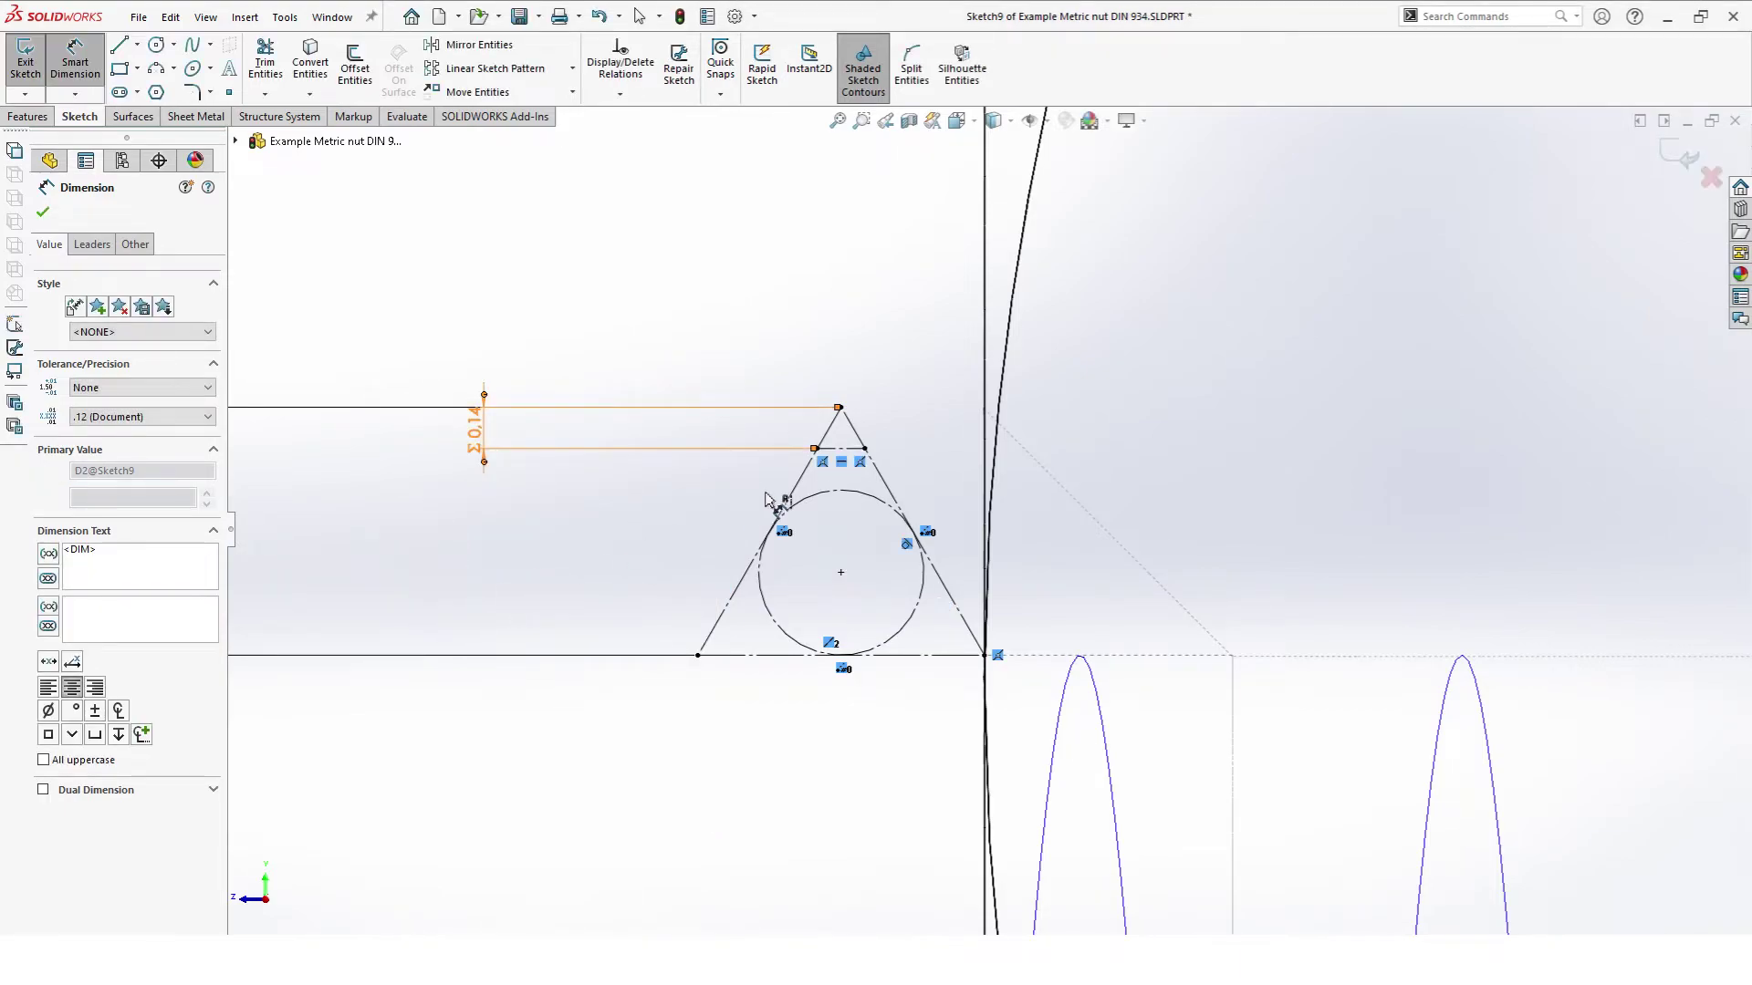
pyautogui.press('Escape')
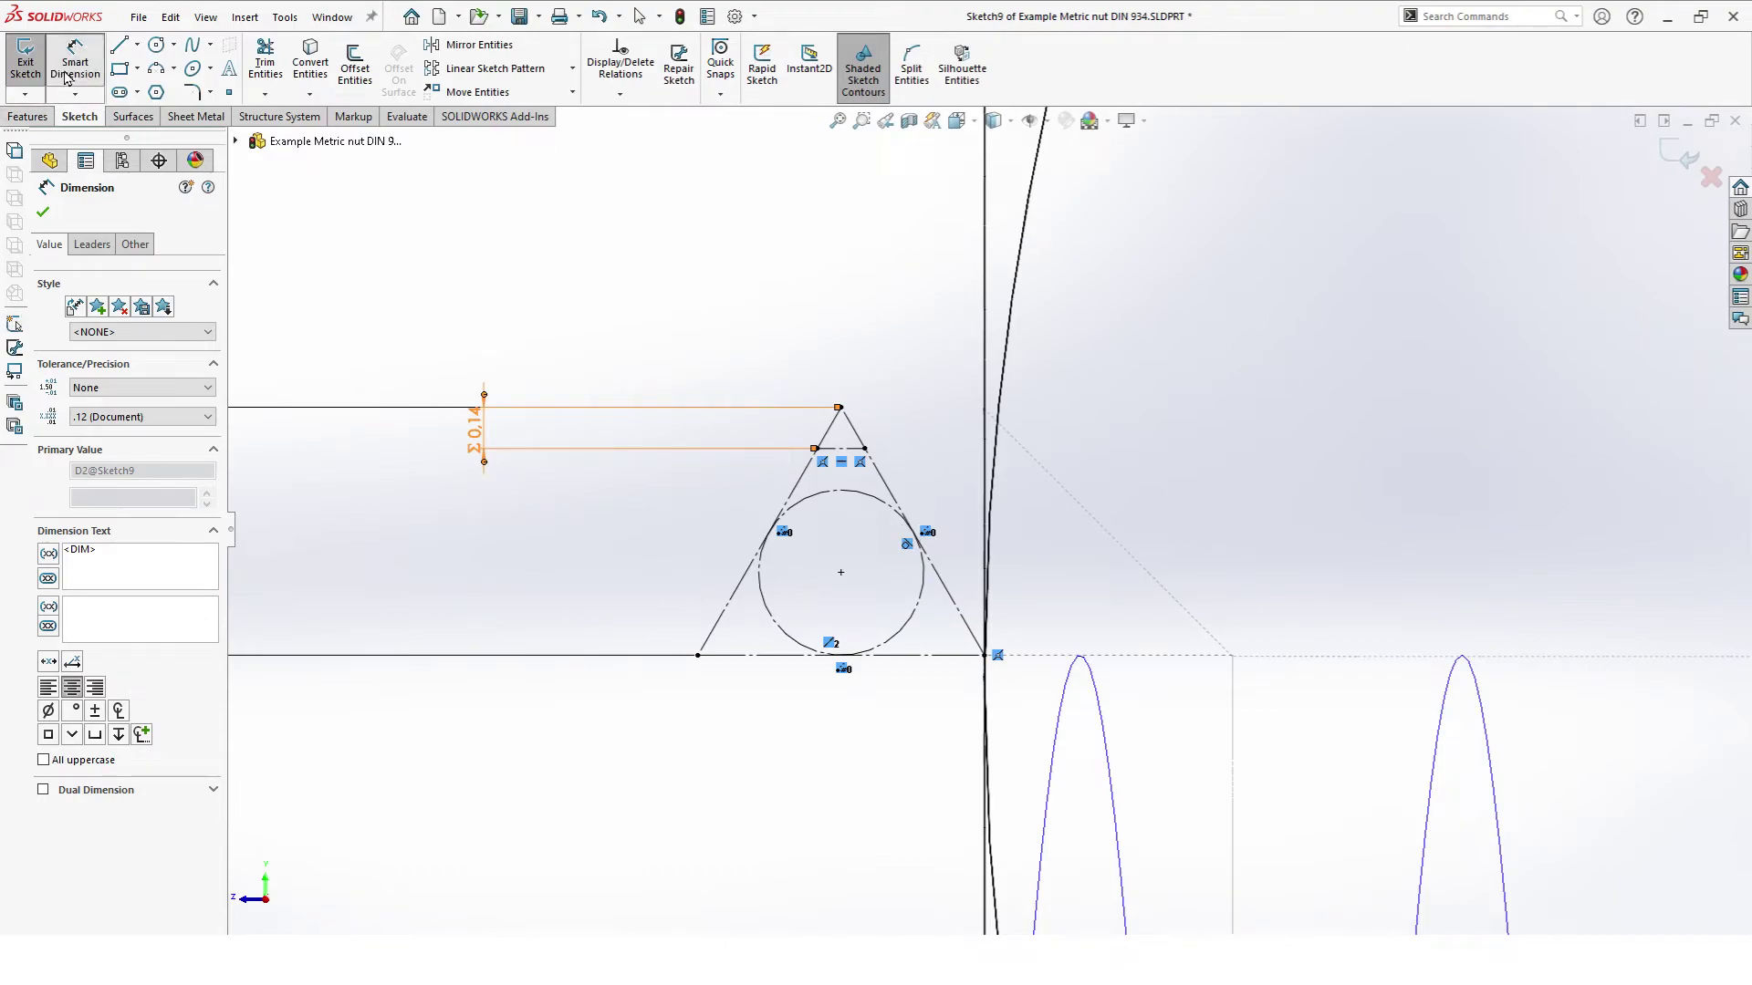
# Step: Draw a three-point arc across the triangle's truncated tip
pyautogui.click(161, 69)
pyautogui.scroll(-3, 1013, 447)
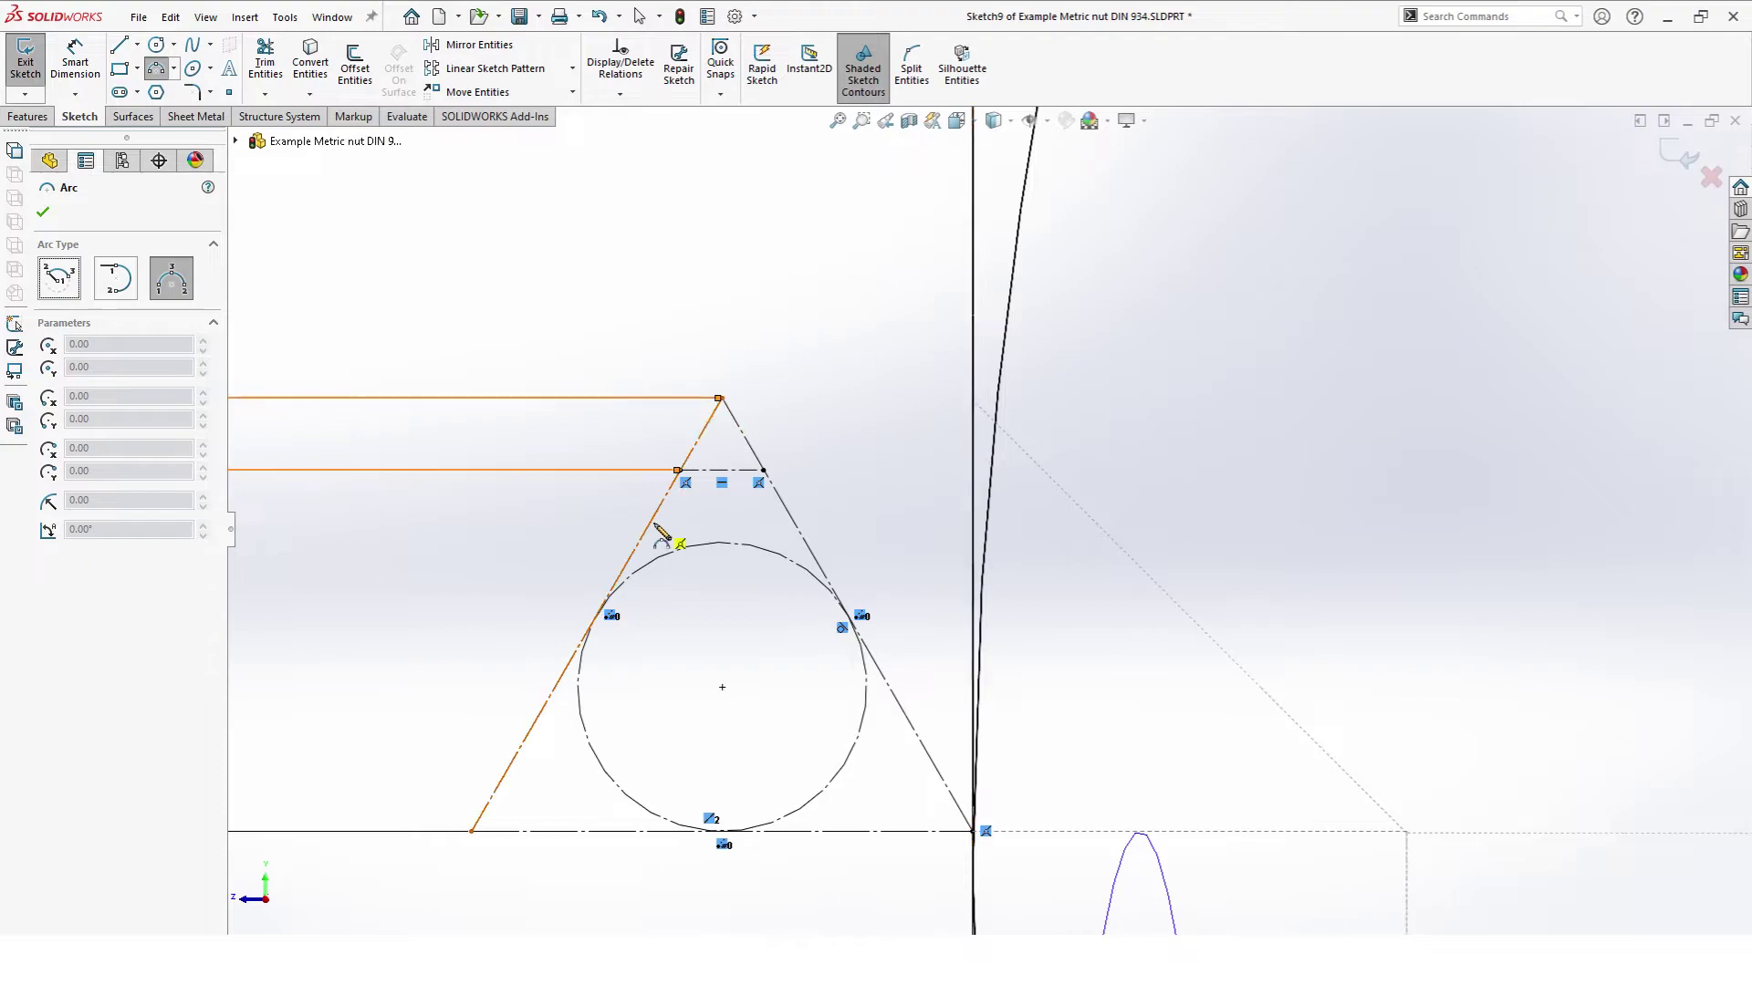
pyautogui.click(680, 471)
pyautogui.click(764, 471)
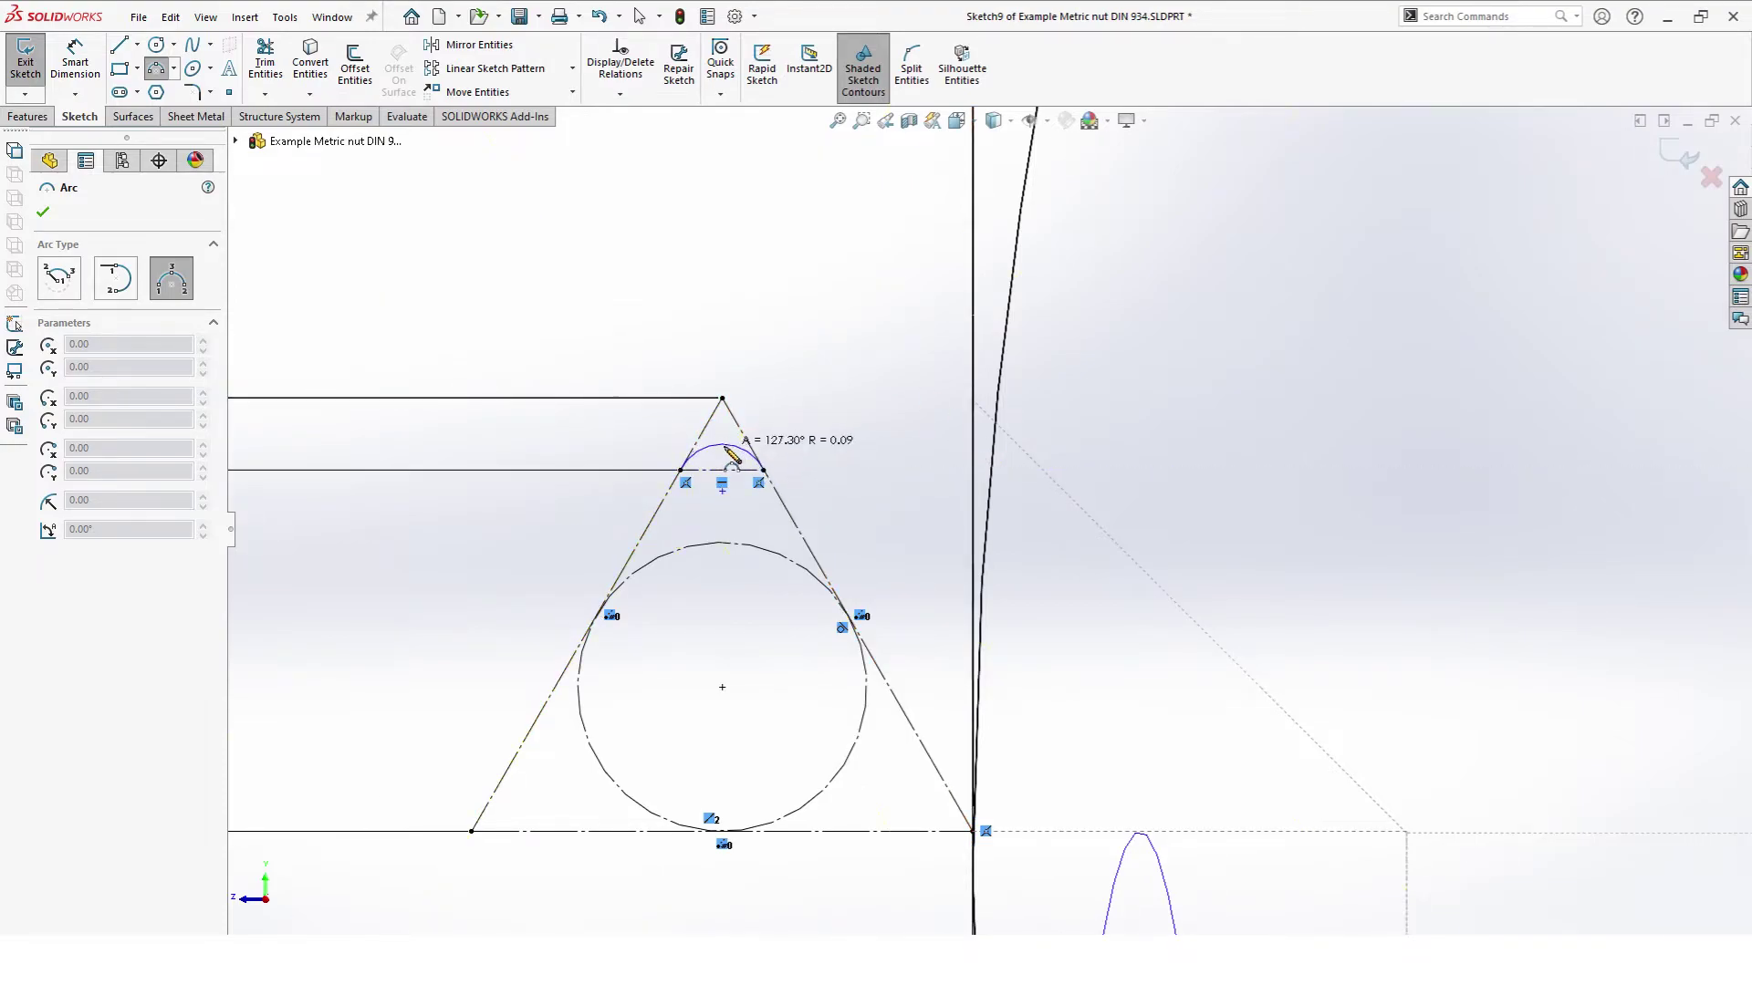
pyautogui.click(759, 465)
pyautogui.press('Escape')
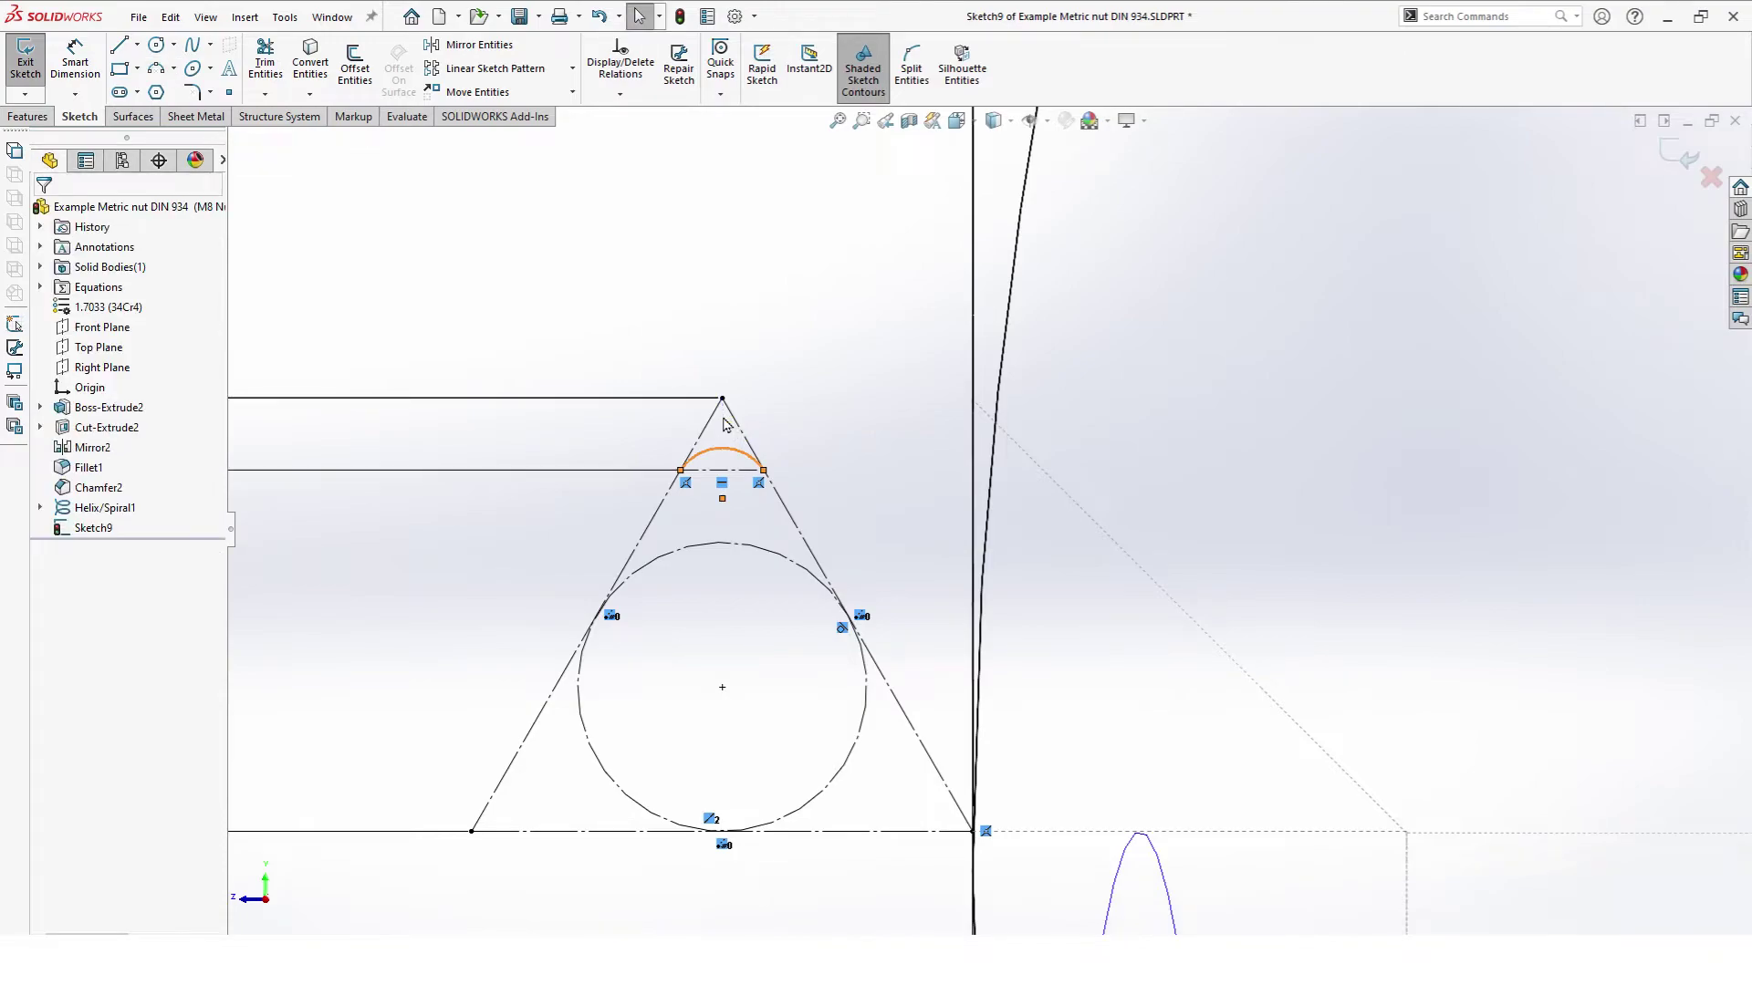
# Step: Dimension the arc radius to the R variable, giving R0.14
pyautogui.click(75, 64)
pyautogui.scroll(-3, 721, 566)
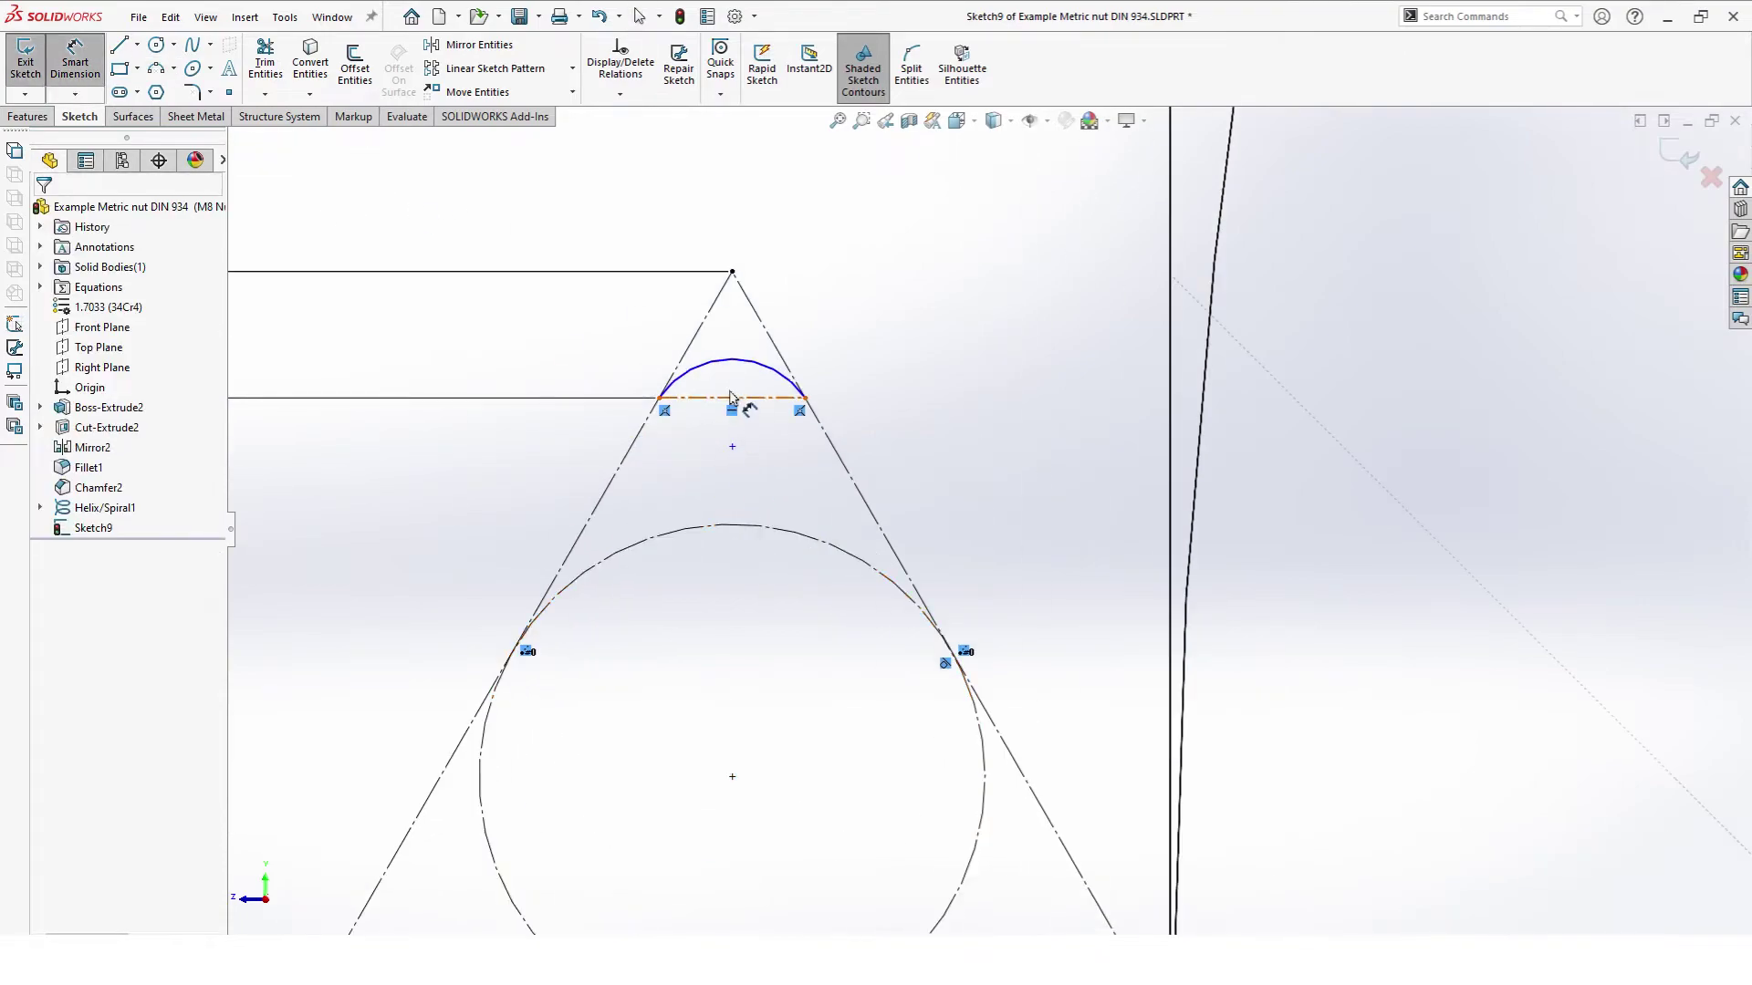
pyautogui.click(731, 365)
pyautogui.scroll(3, 1049, 689)
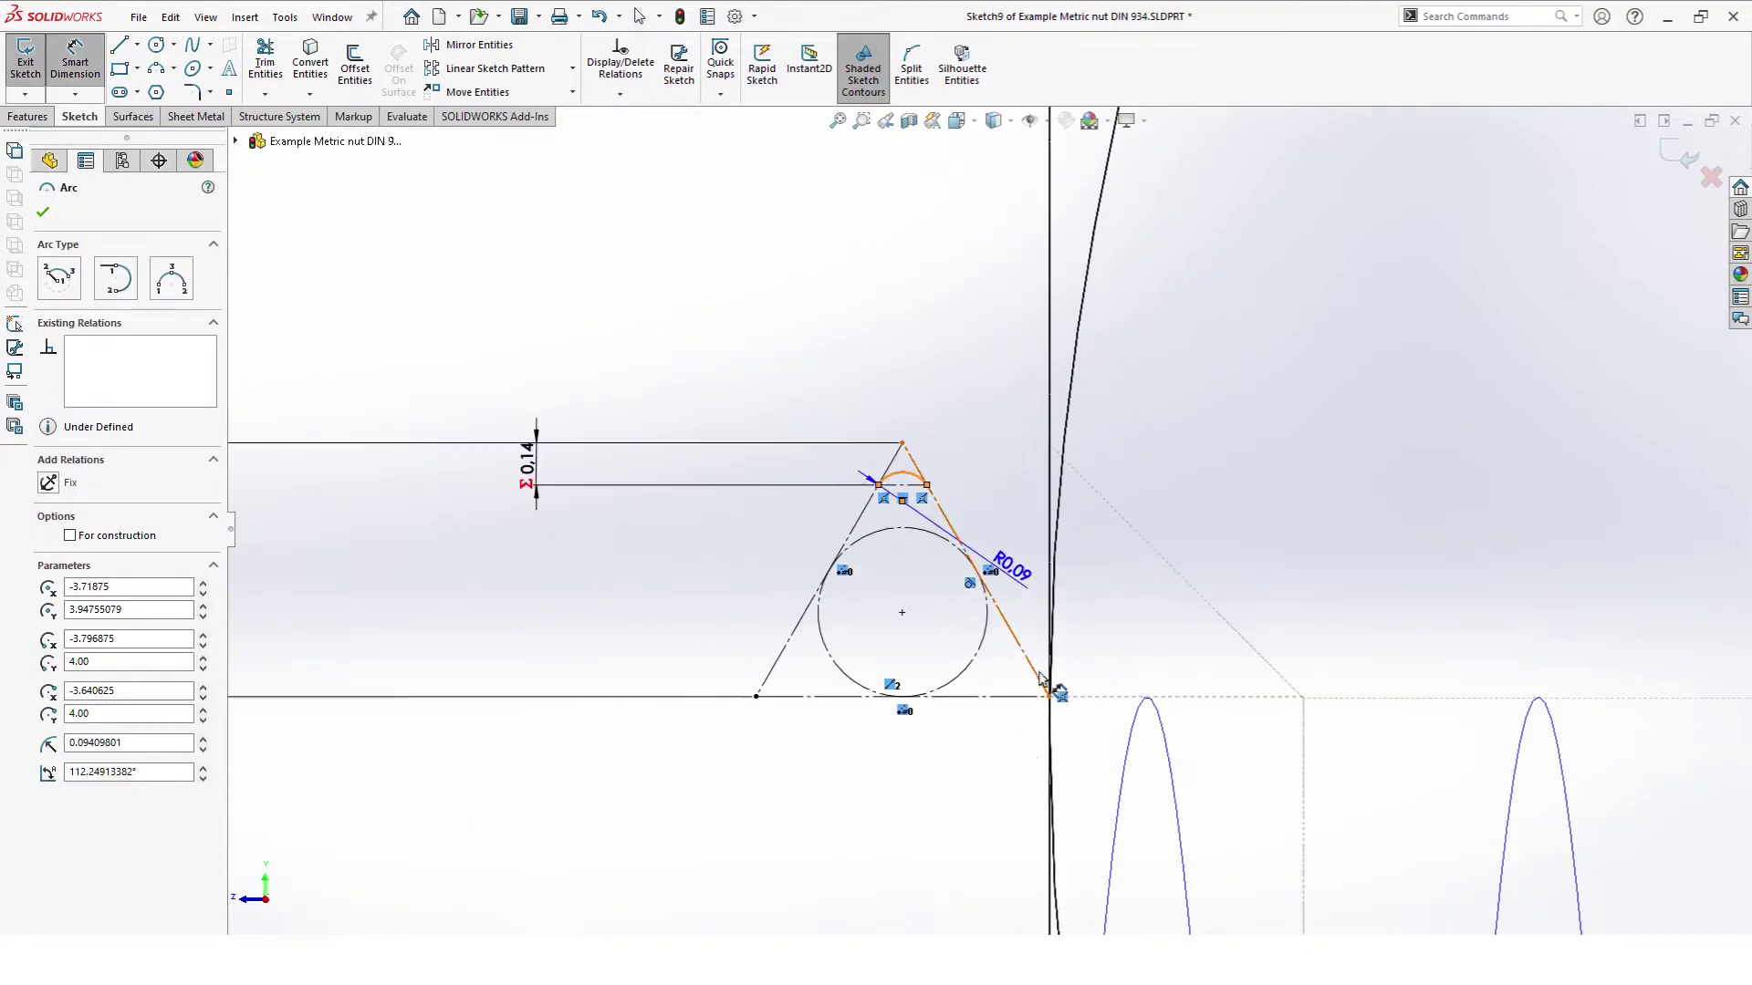
pyautogui.click(762, 361)
pyautogui.write('=')
pyautogui.moveTo(757, 398)
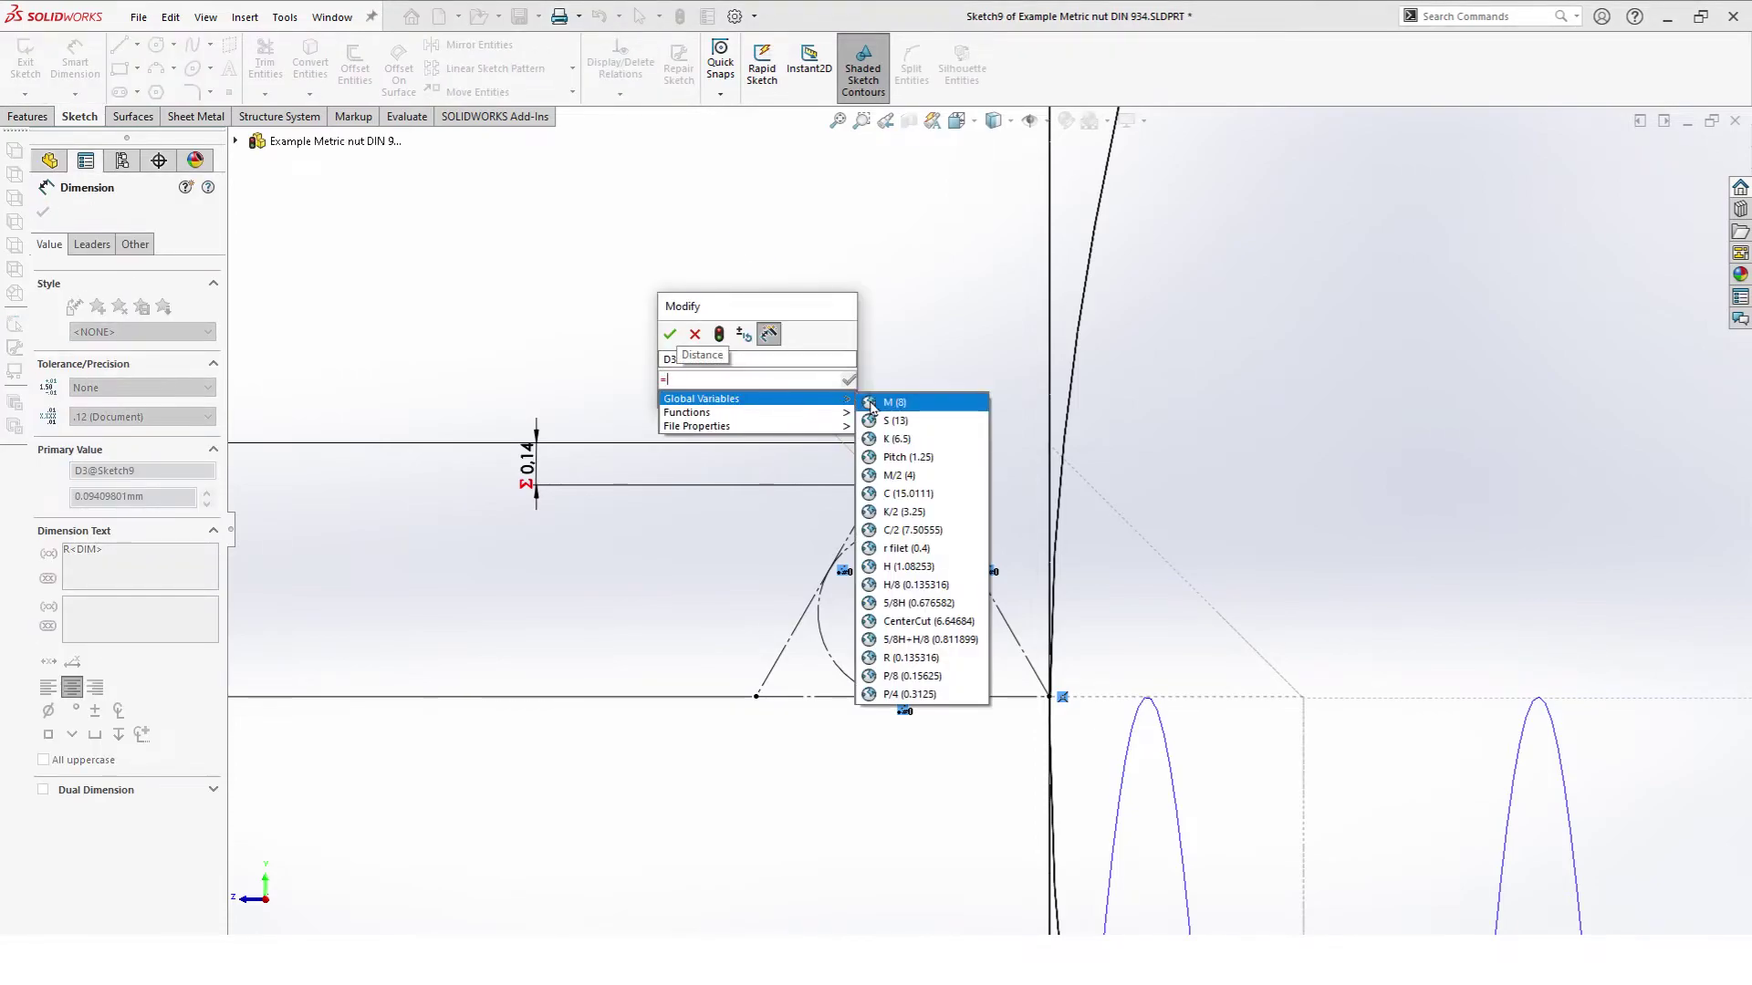
pyautogui.click(903, 657)
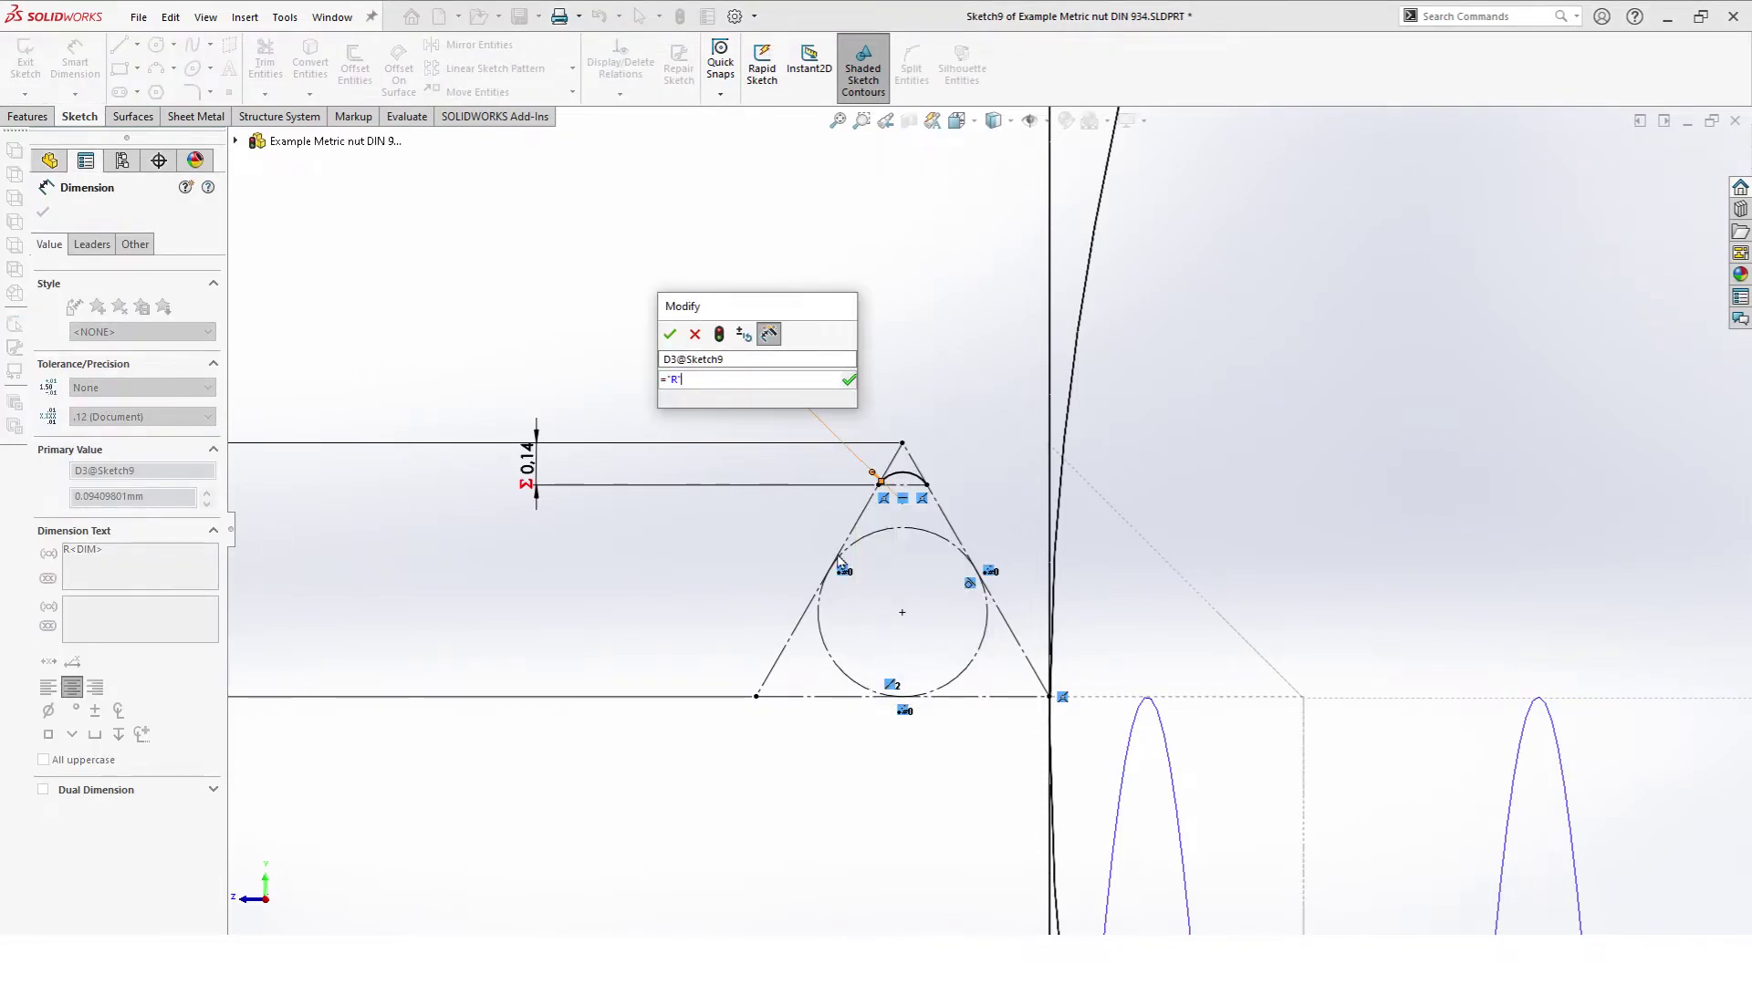
pyautogui.click(672, 335)
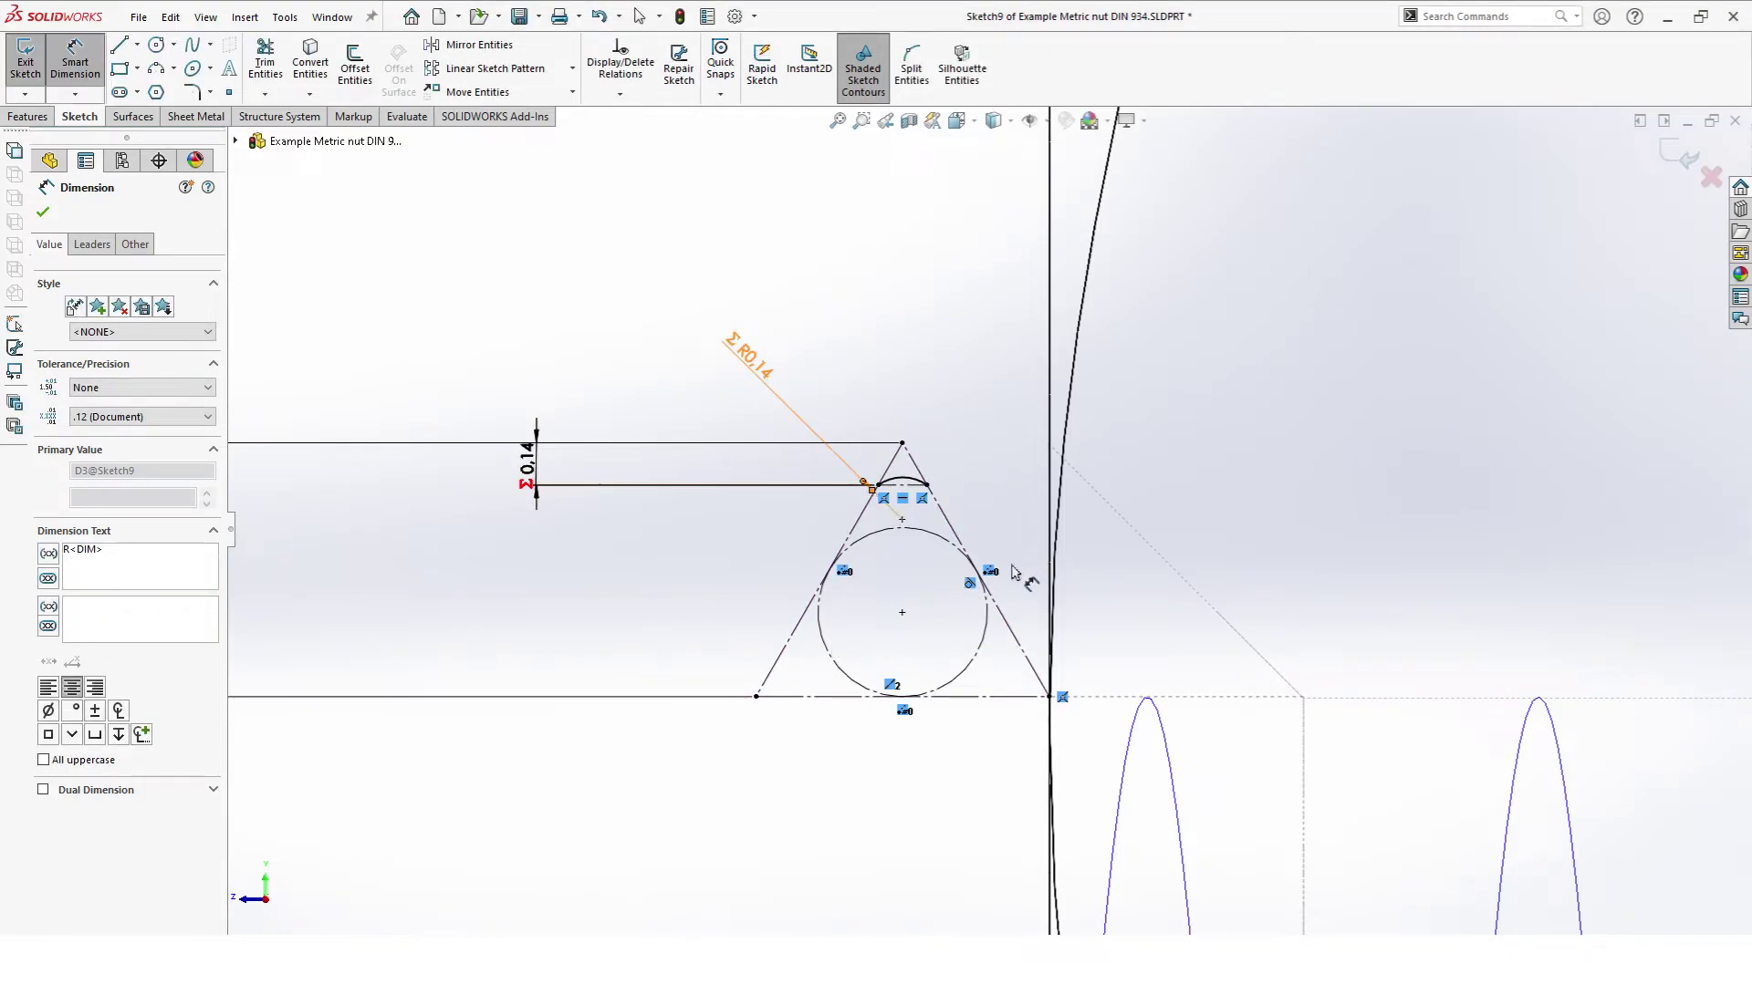
pyautogui.press('Escape')
# Step: Draw lines from the arc ends down the triangle sides and across the base, then exit Sketch9
pyautogui.click(119, 44)
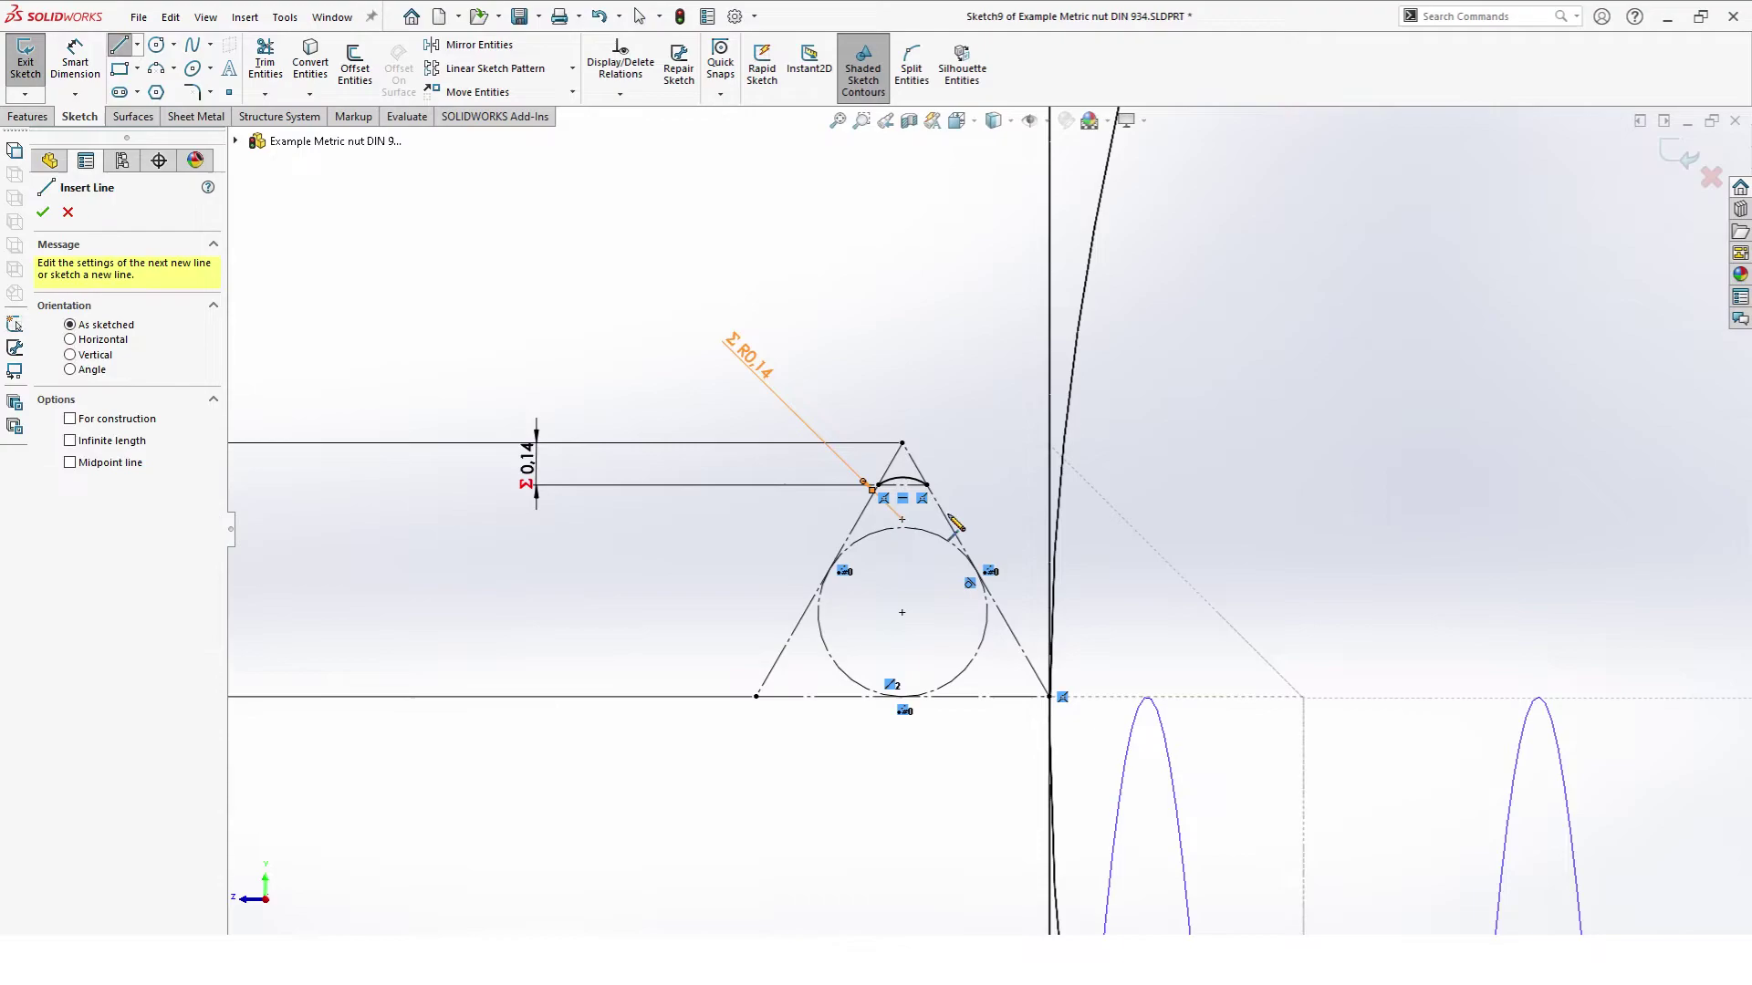
pyautogui.scroll(-1, 999, 517)
pyautogui.click(852, 479)
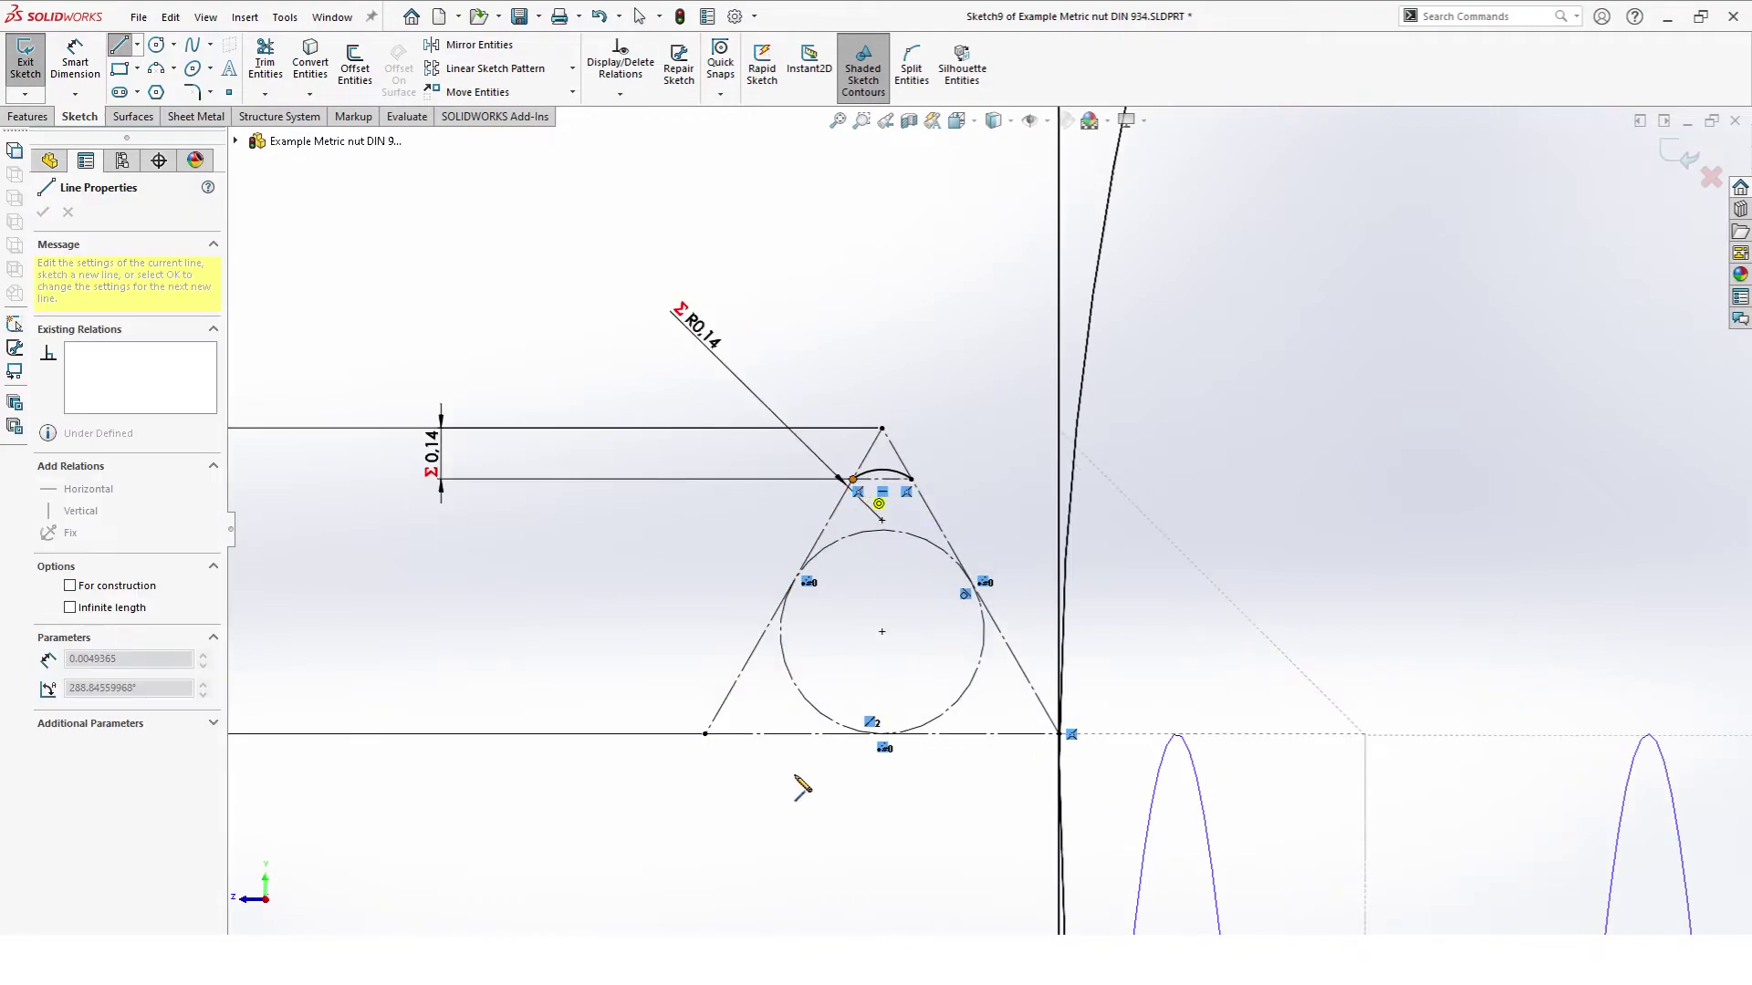
pyautogui.click(705, 734)
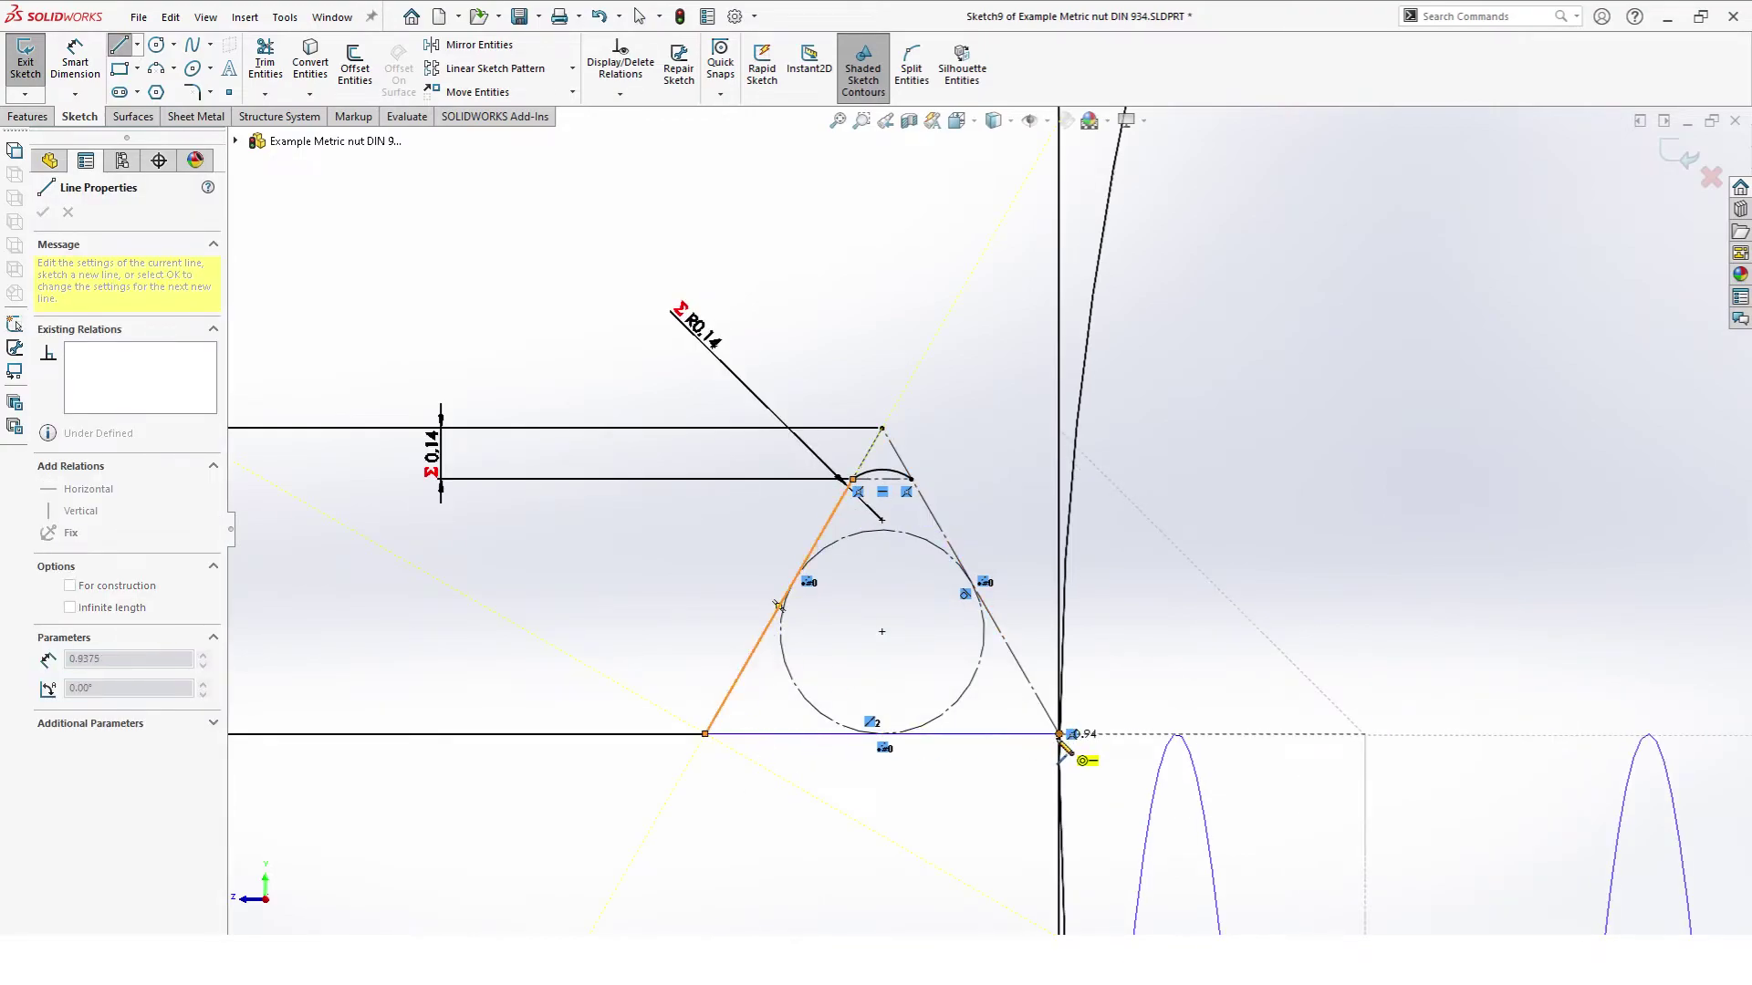
pyautogui.click(1060, 734)
pyautogui.click(912, 479)
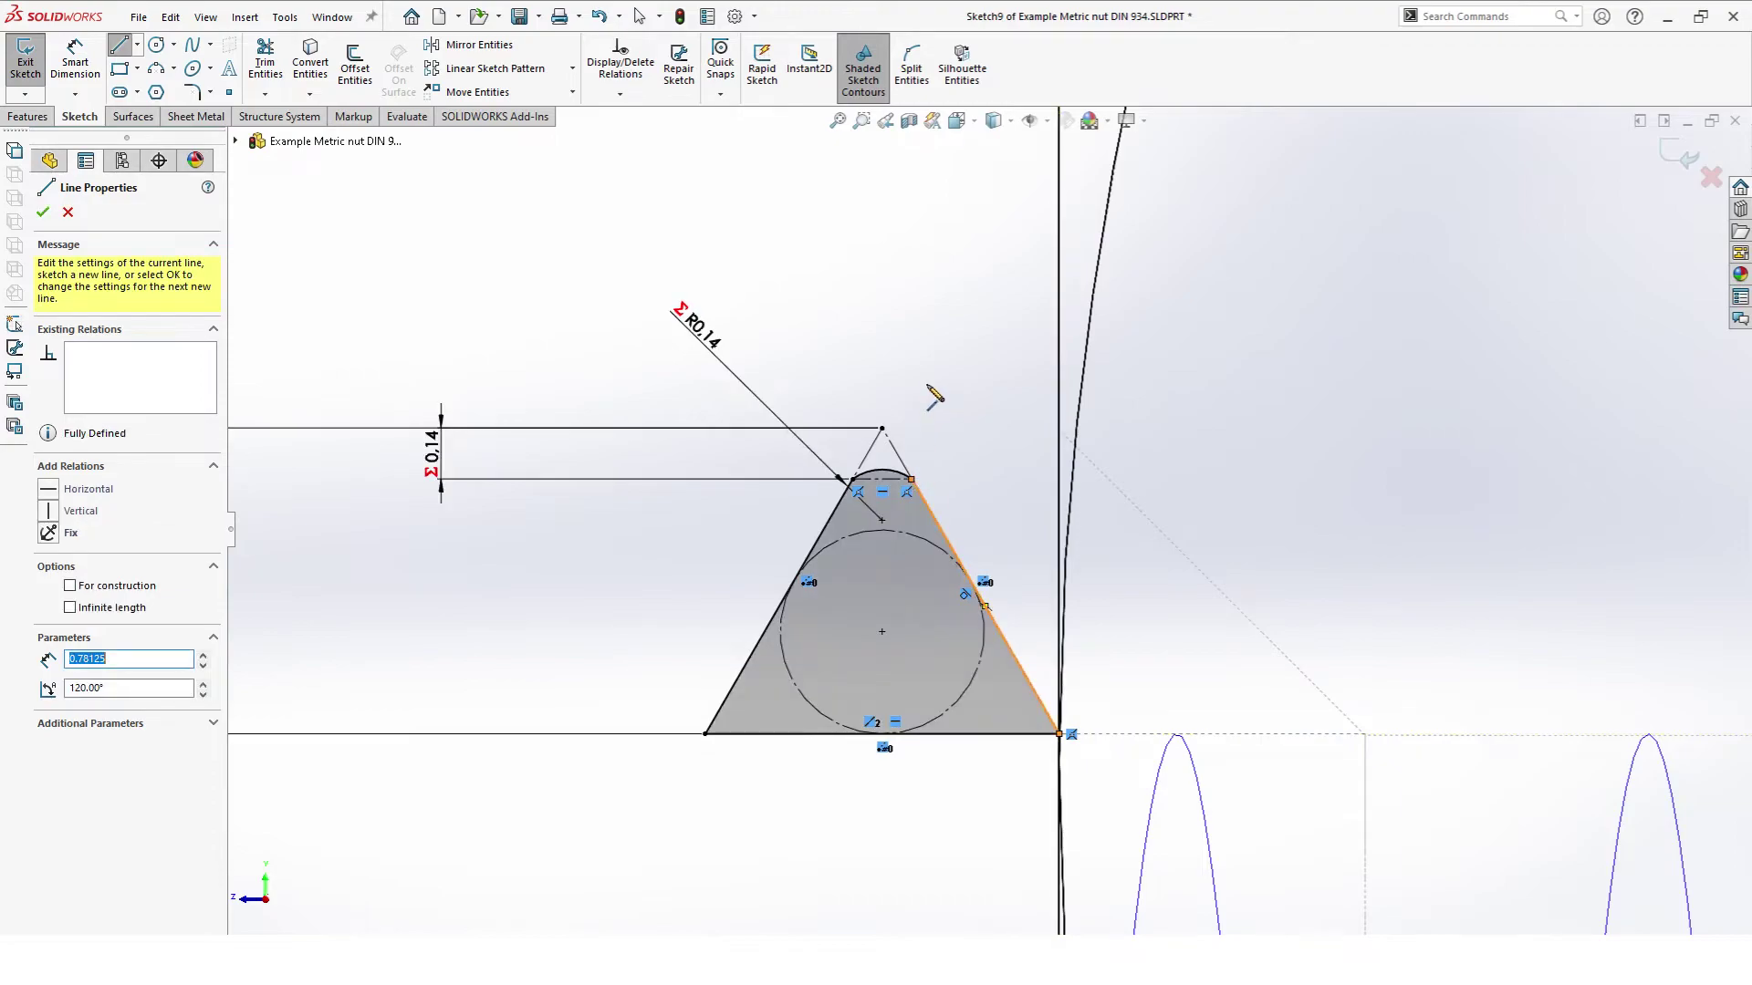
pyautogui.press('Escape')
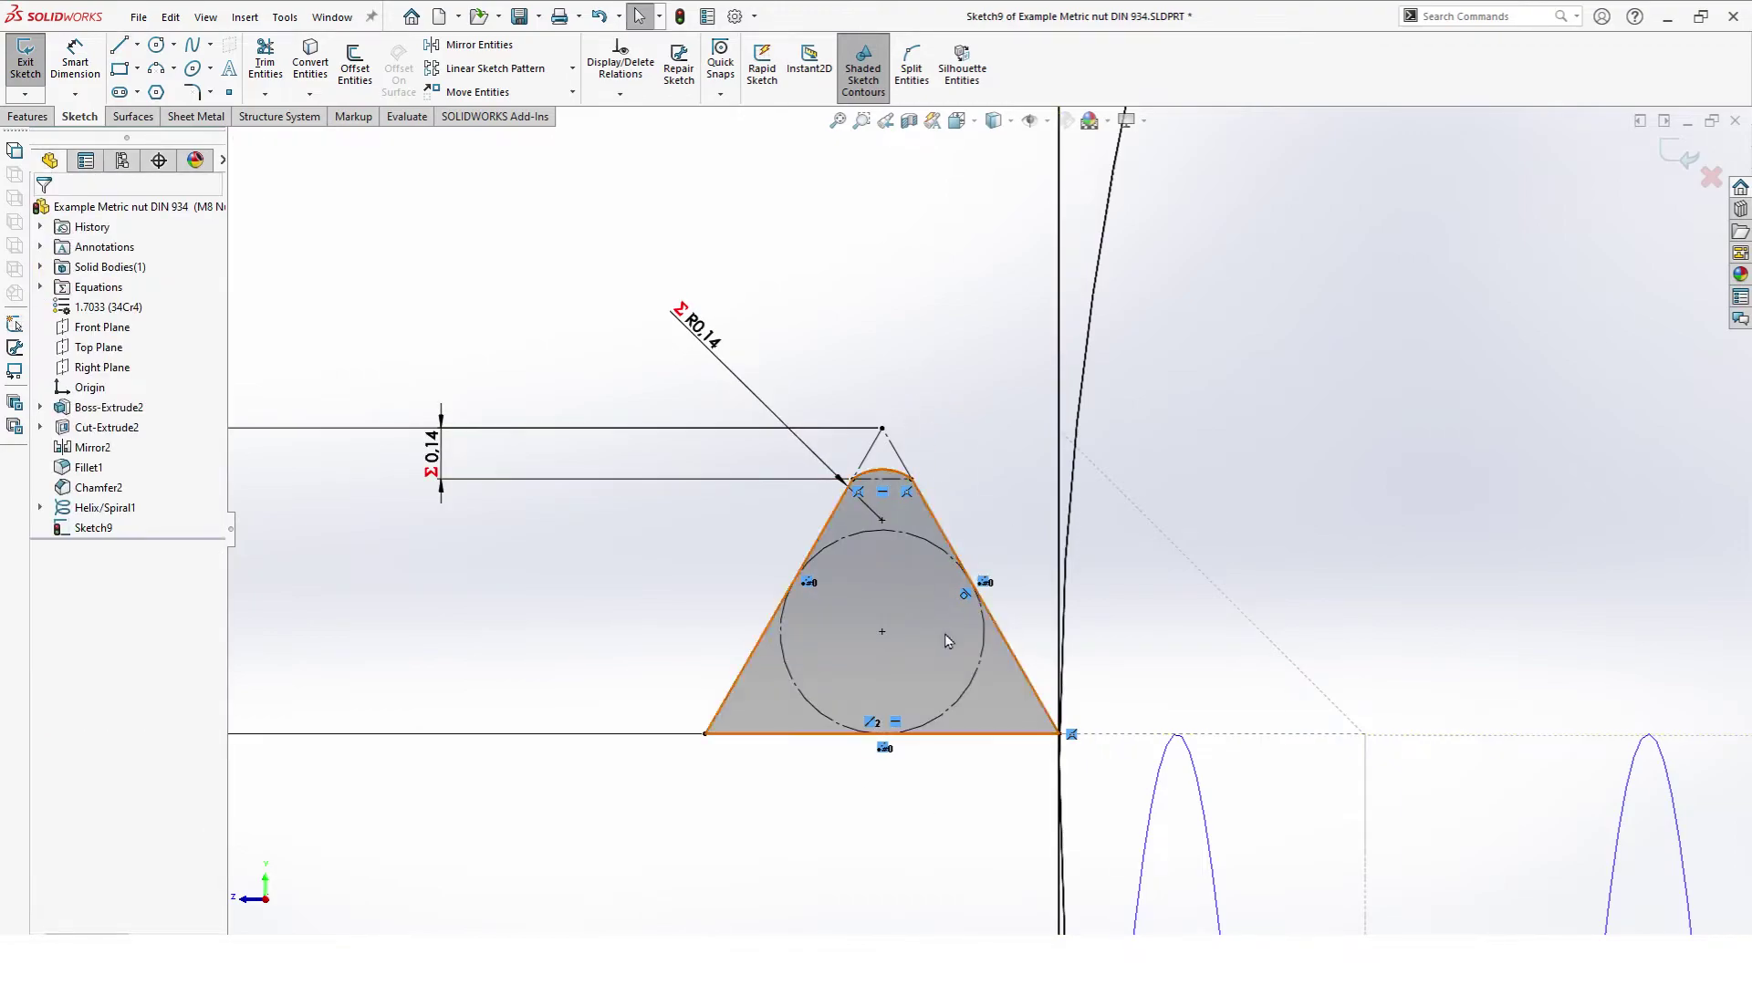
pyautogui.scroll(2, 944, 638)
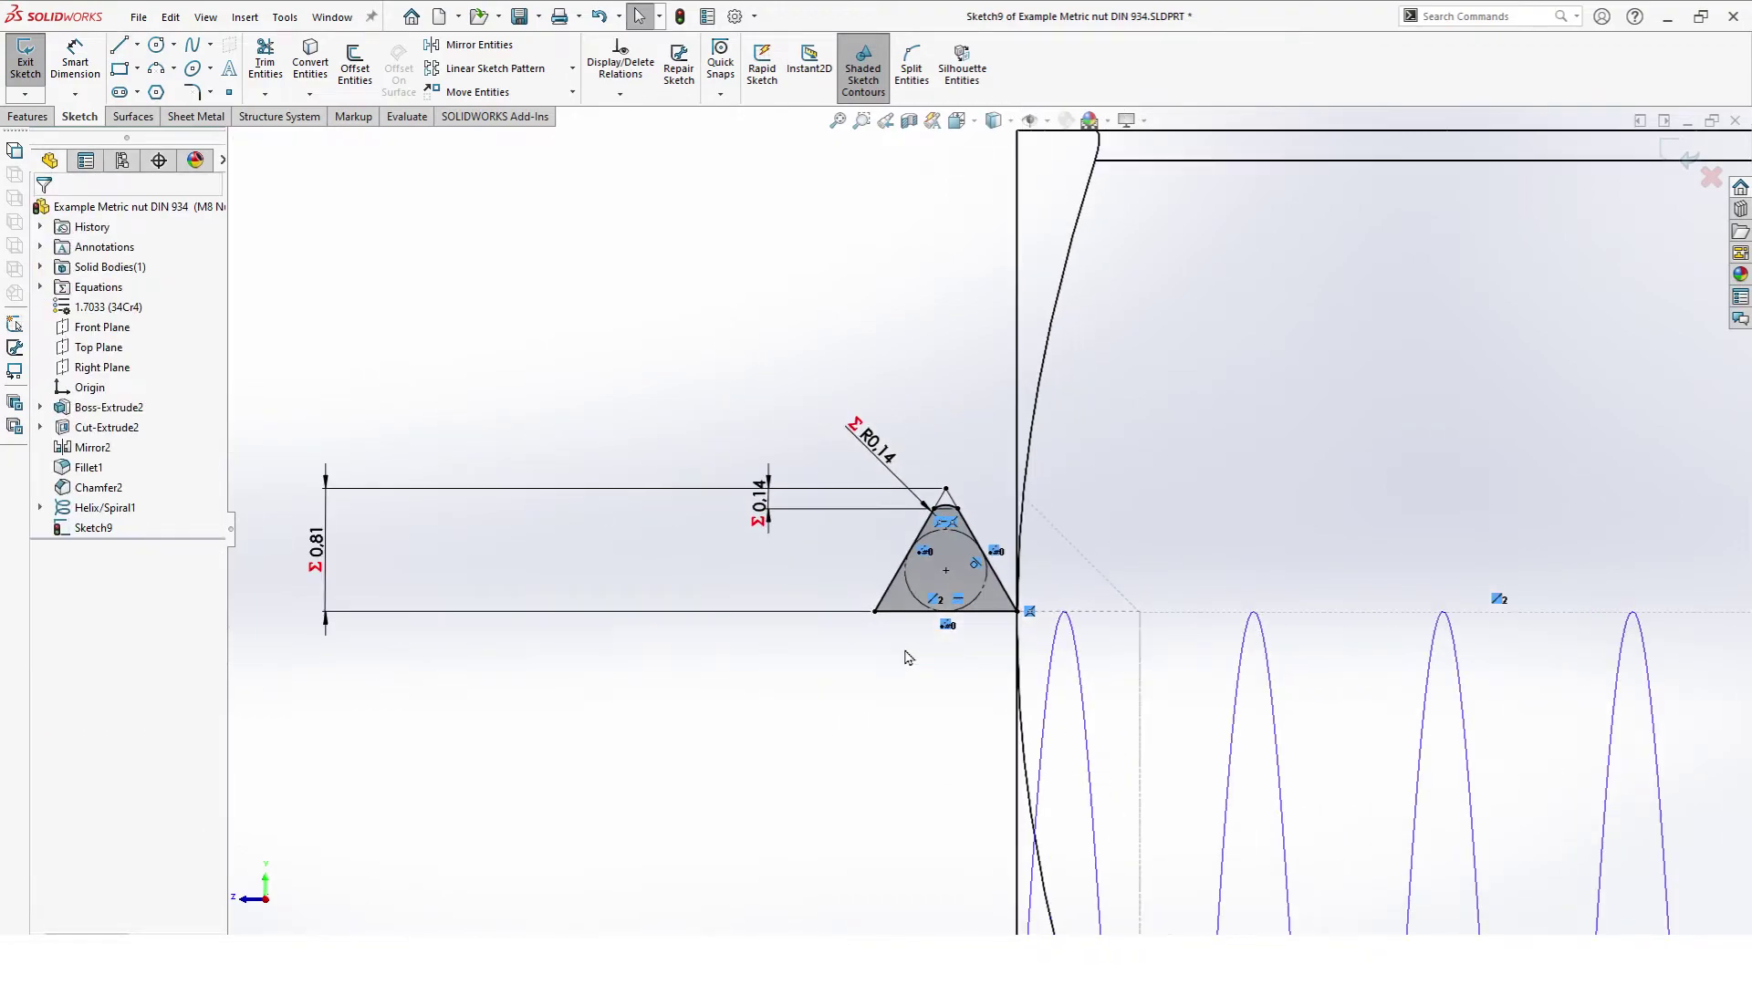
pyautogui.click(1677, 161)
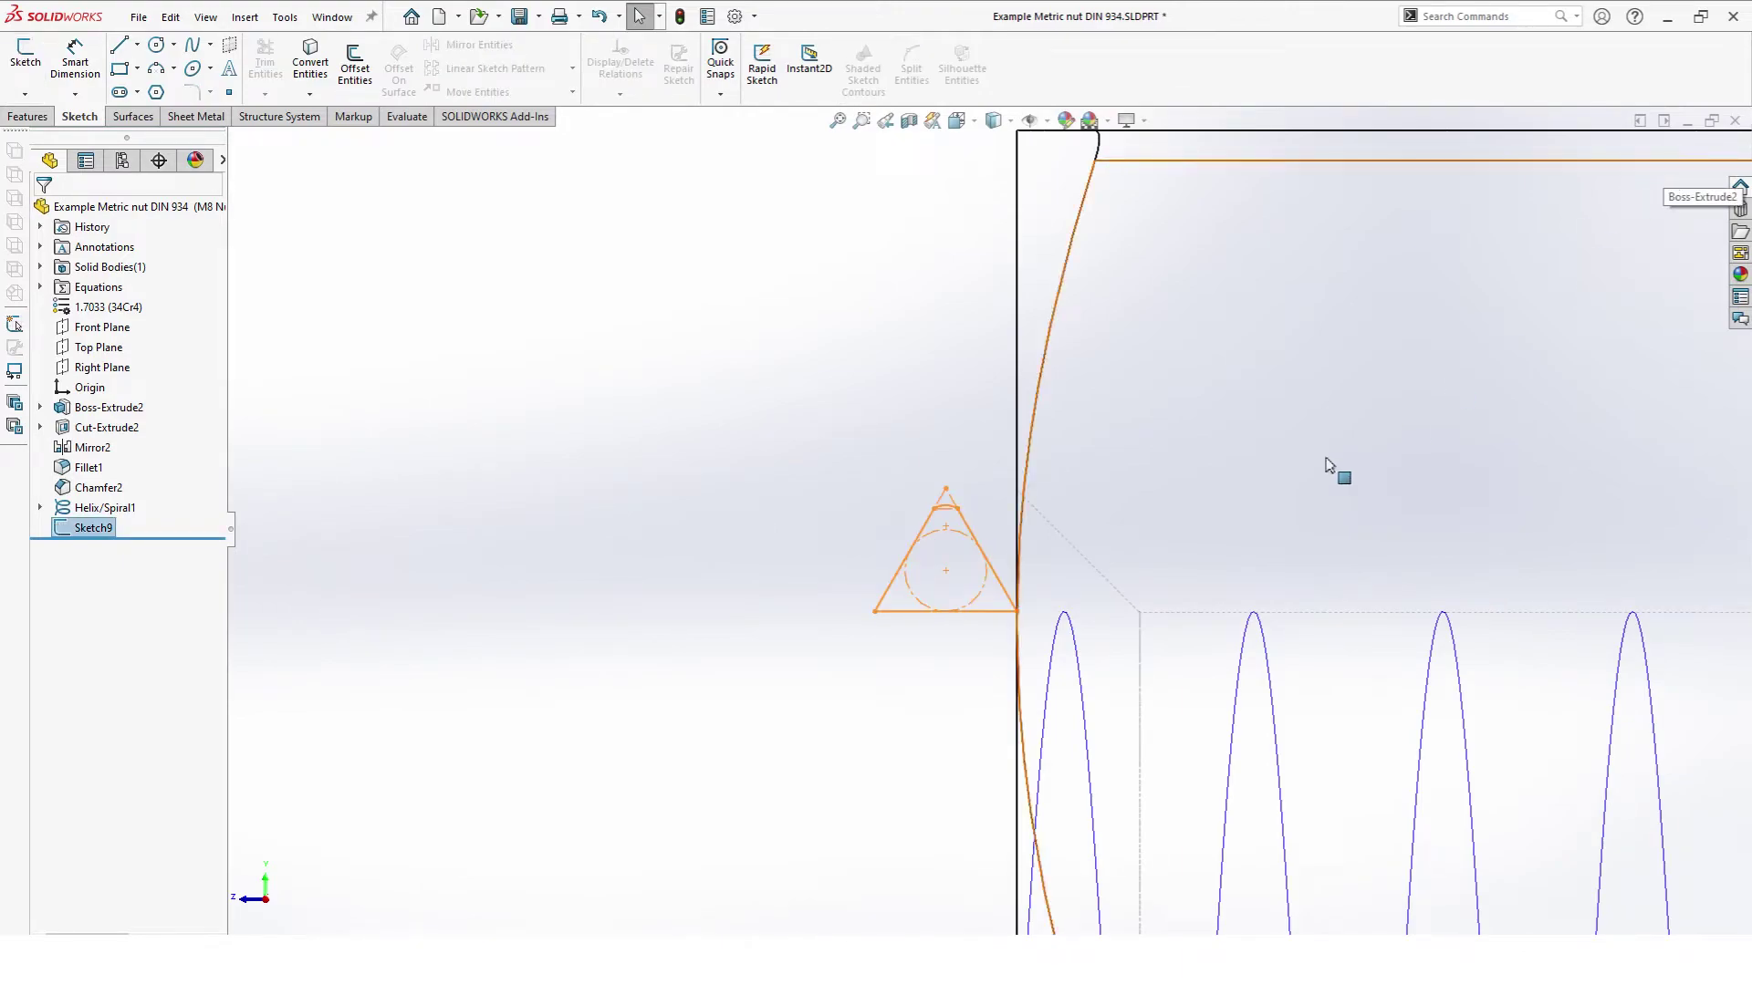
pyautogui.scroll(2, 1329, 464)
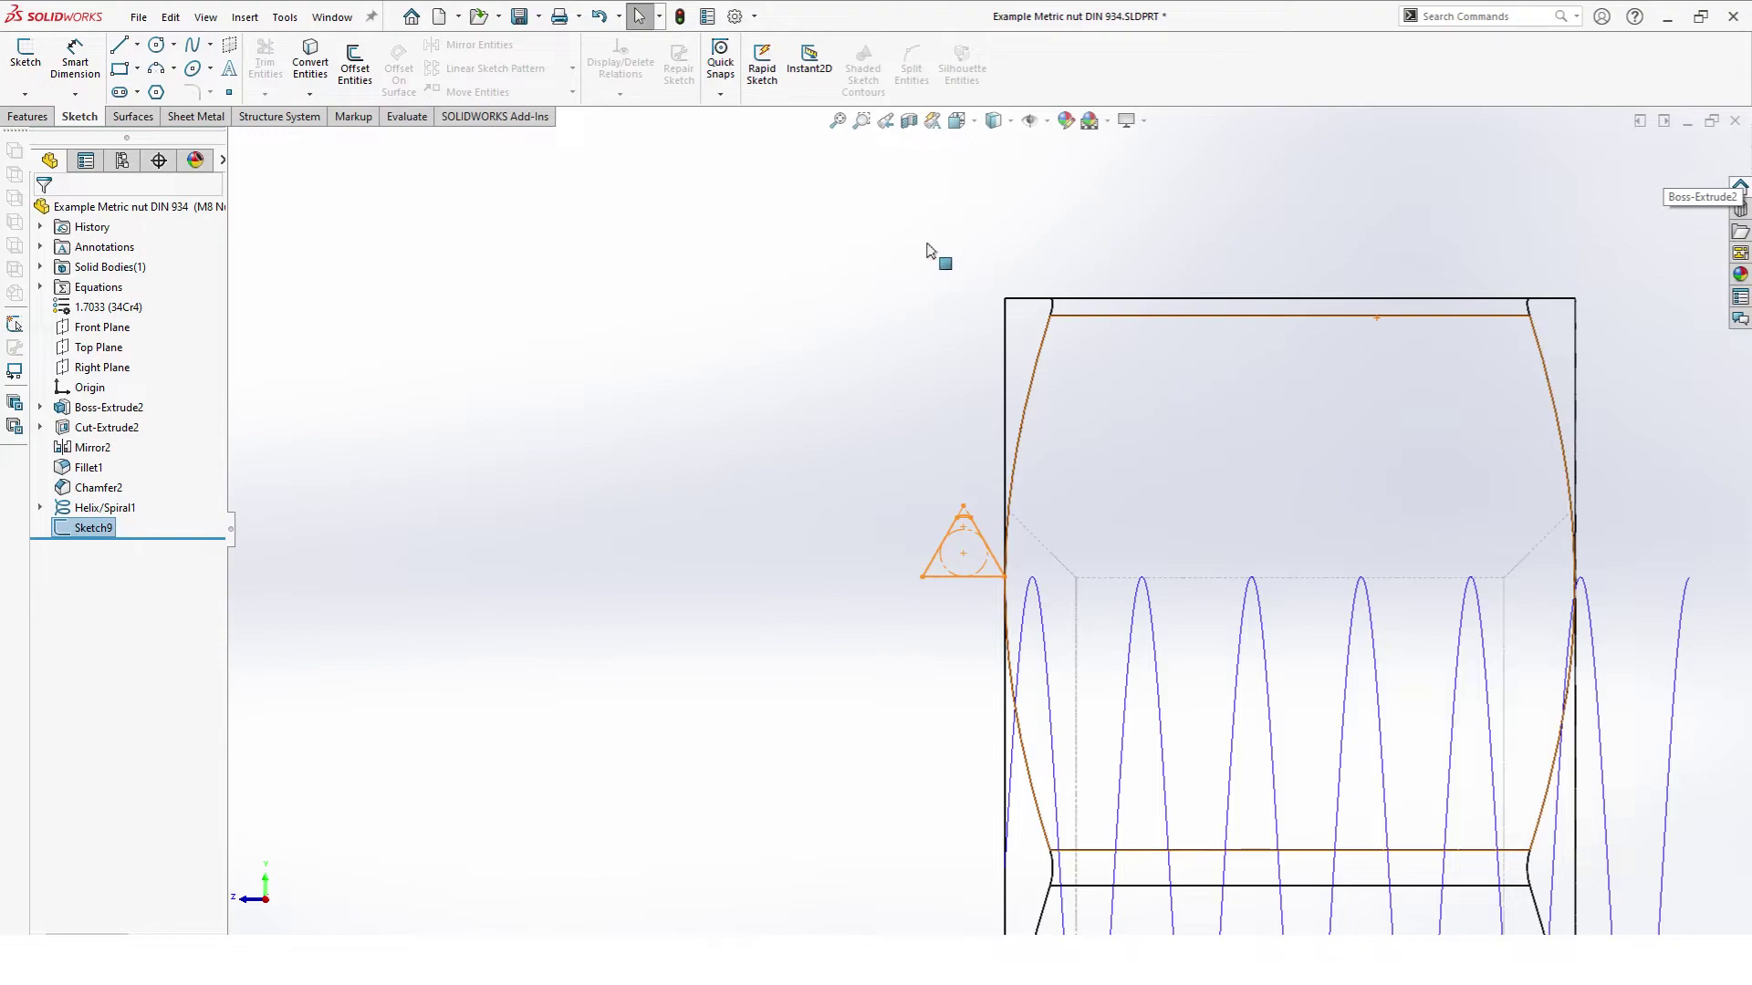
# Step: Swept-cut Sketch9 along Helix/Spiral1 to create the Cut-Sweep1 thread in the bore
pyautogui.click(26, 117)
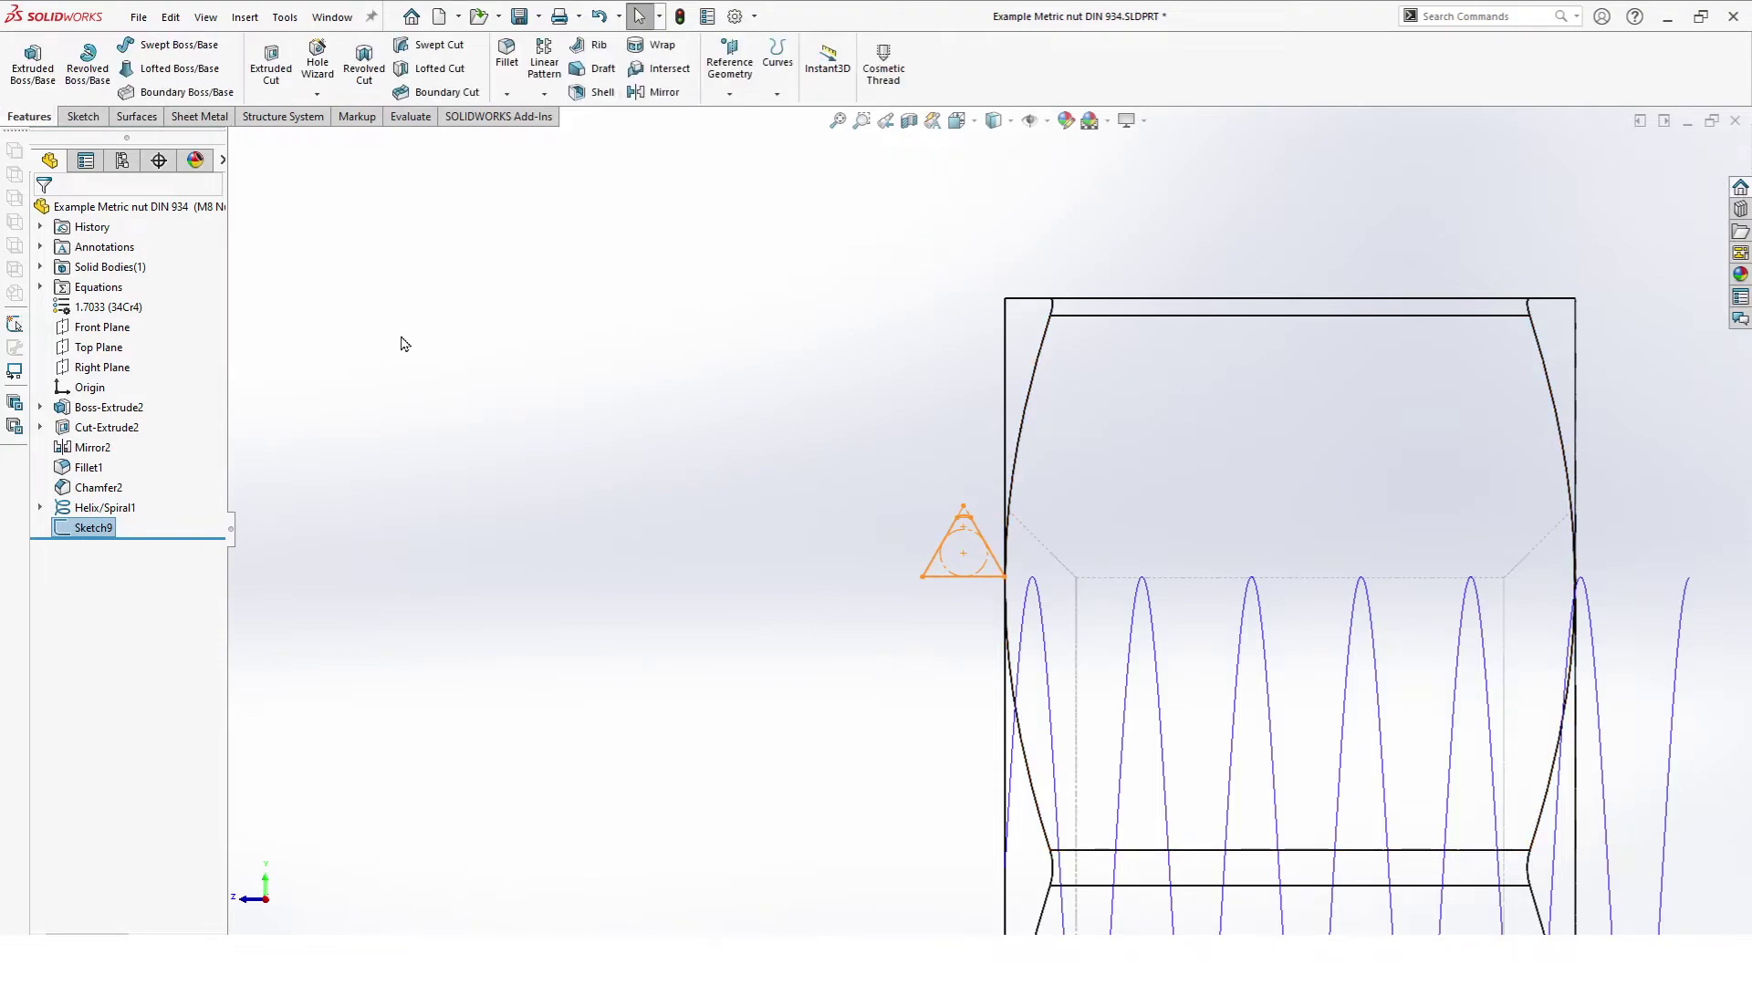
pyautogui.click(442, 45)
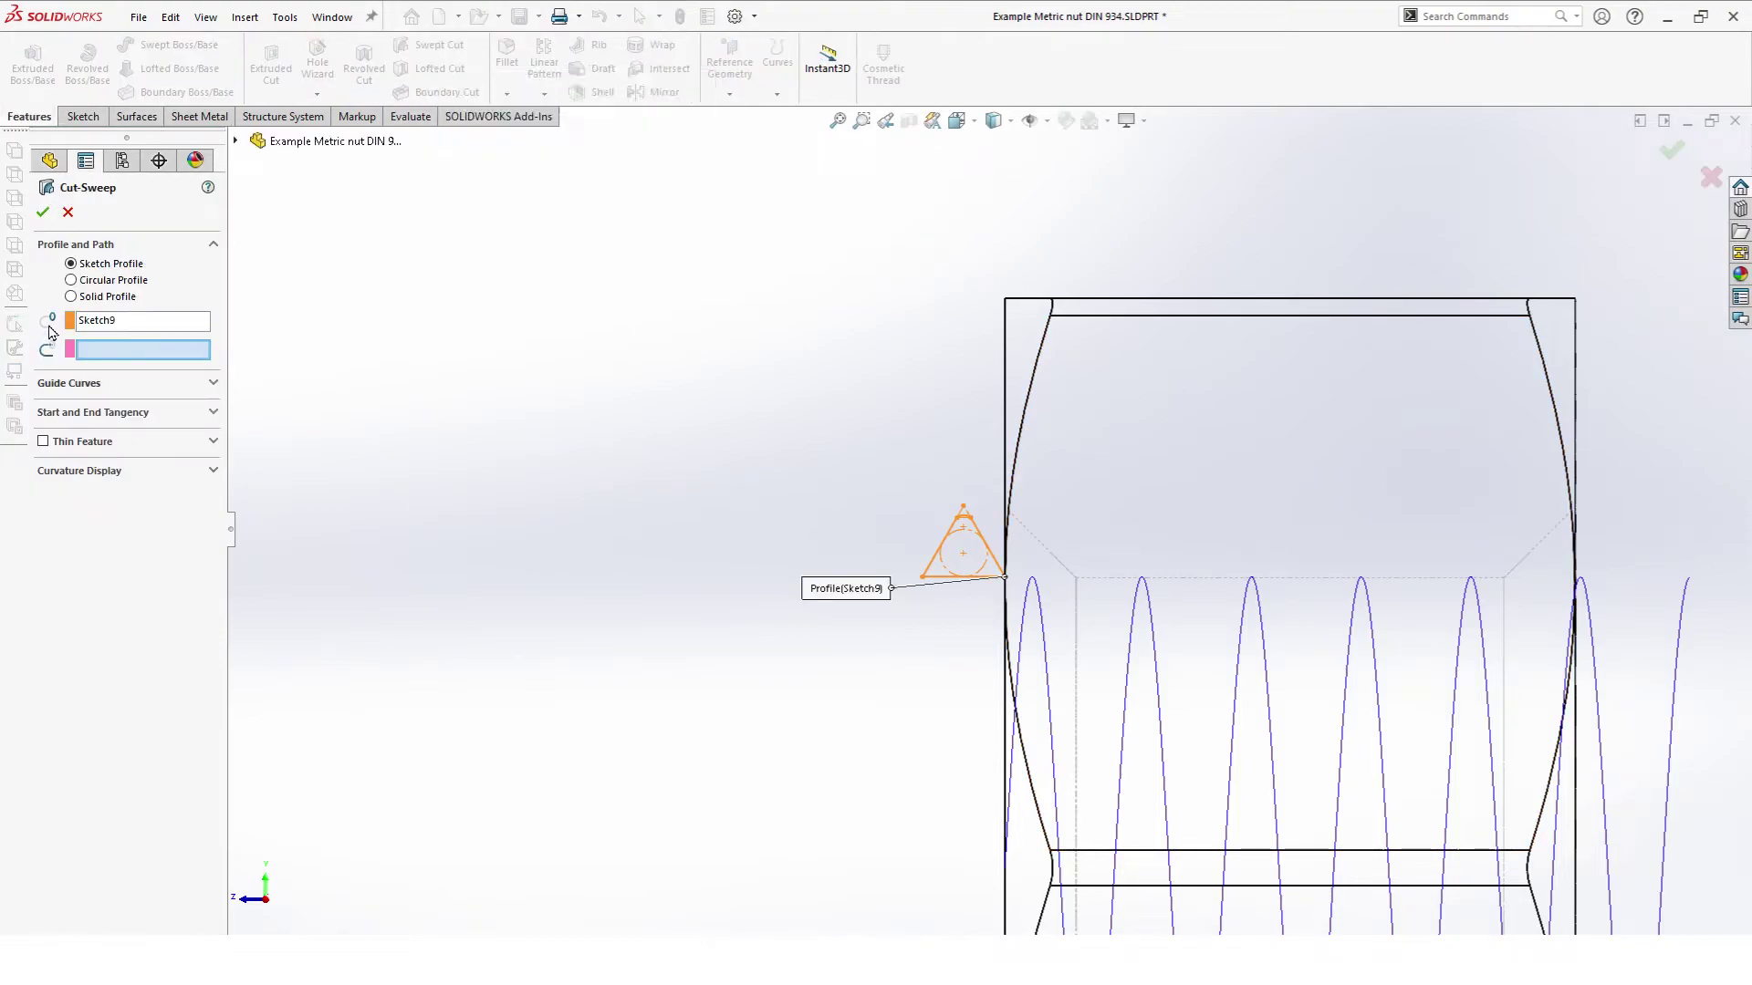
pyautogui.scroll(5, 666, 489)
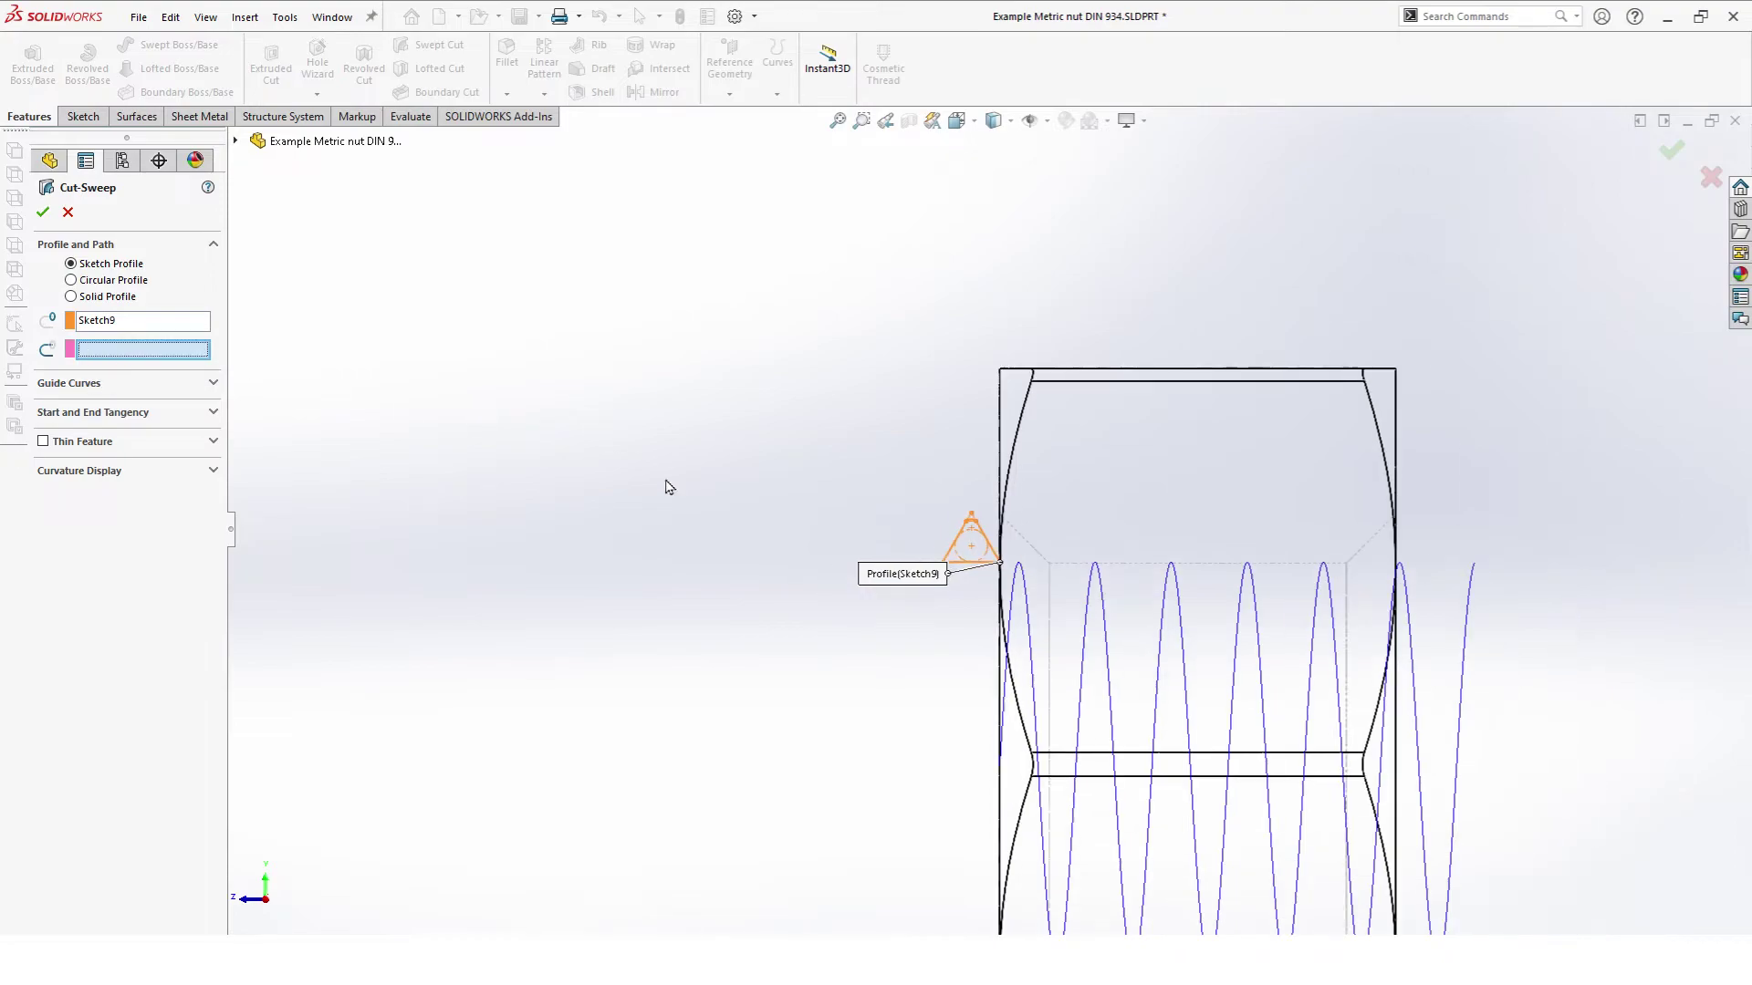
pyautogui.click(1393, 607)
pyautogui.moveTo(982, 640); pyautogui.dragTo(581, 526, button='middle')
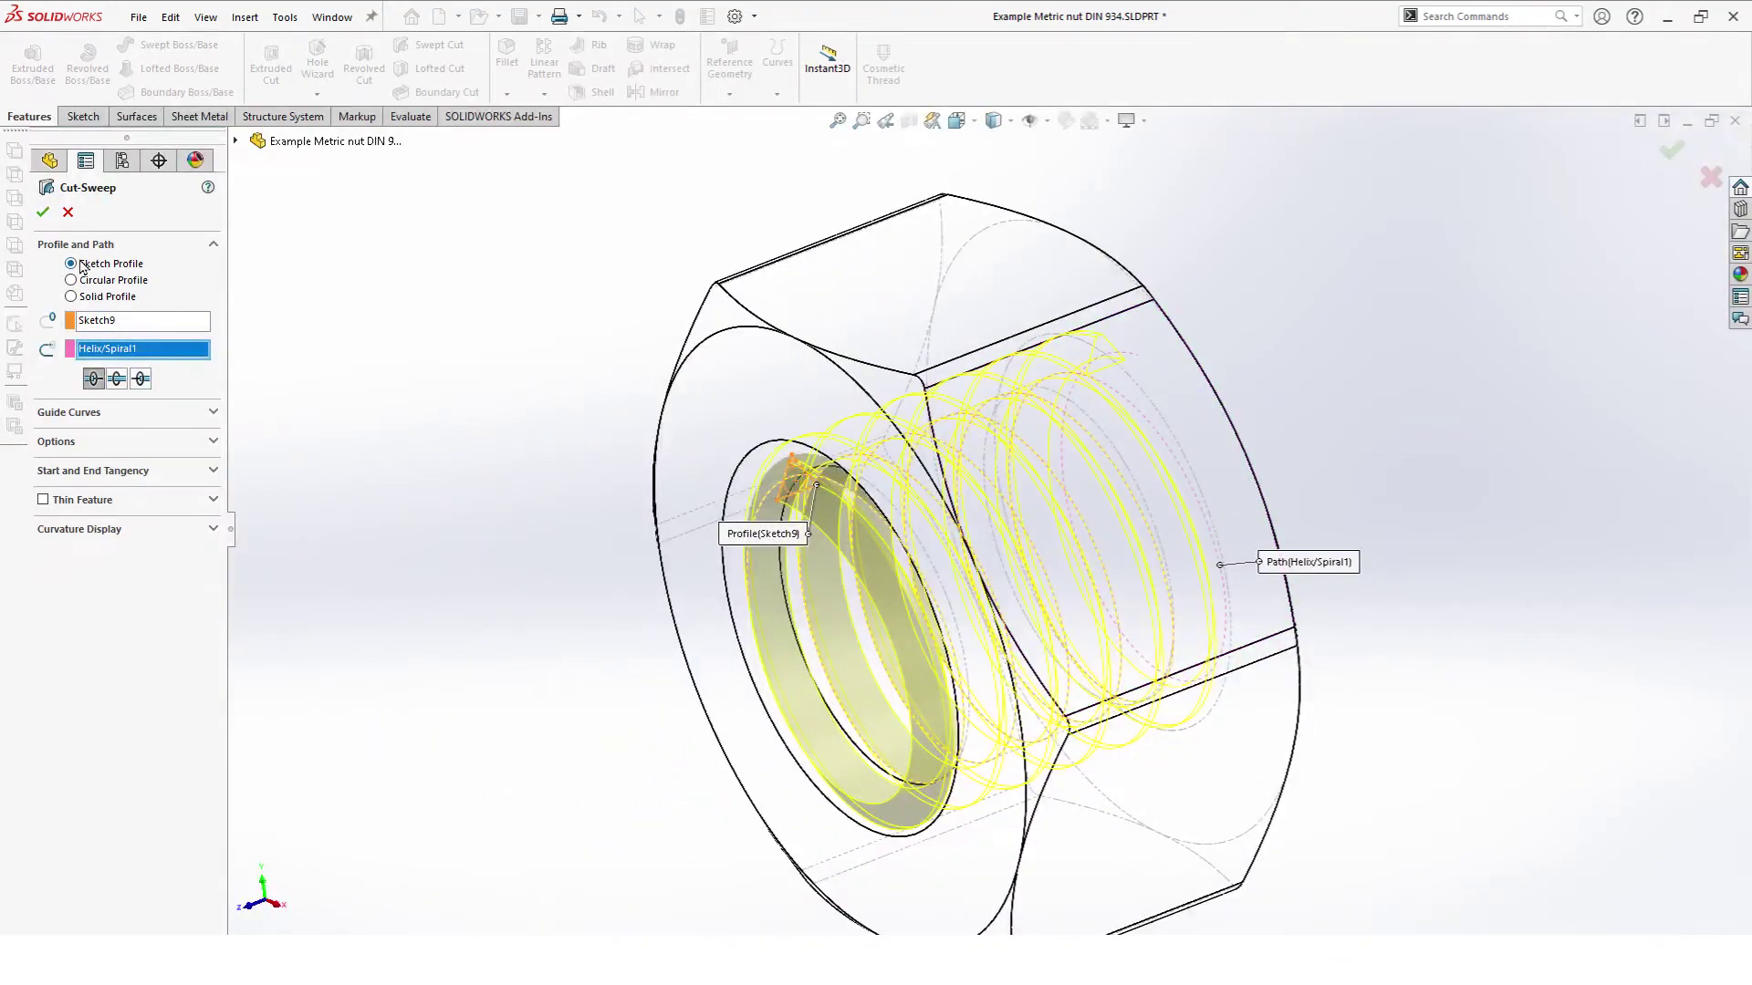
pyautogui.click(43, 211)
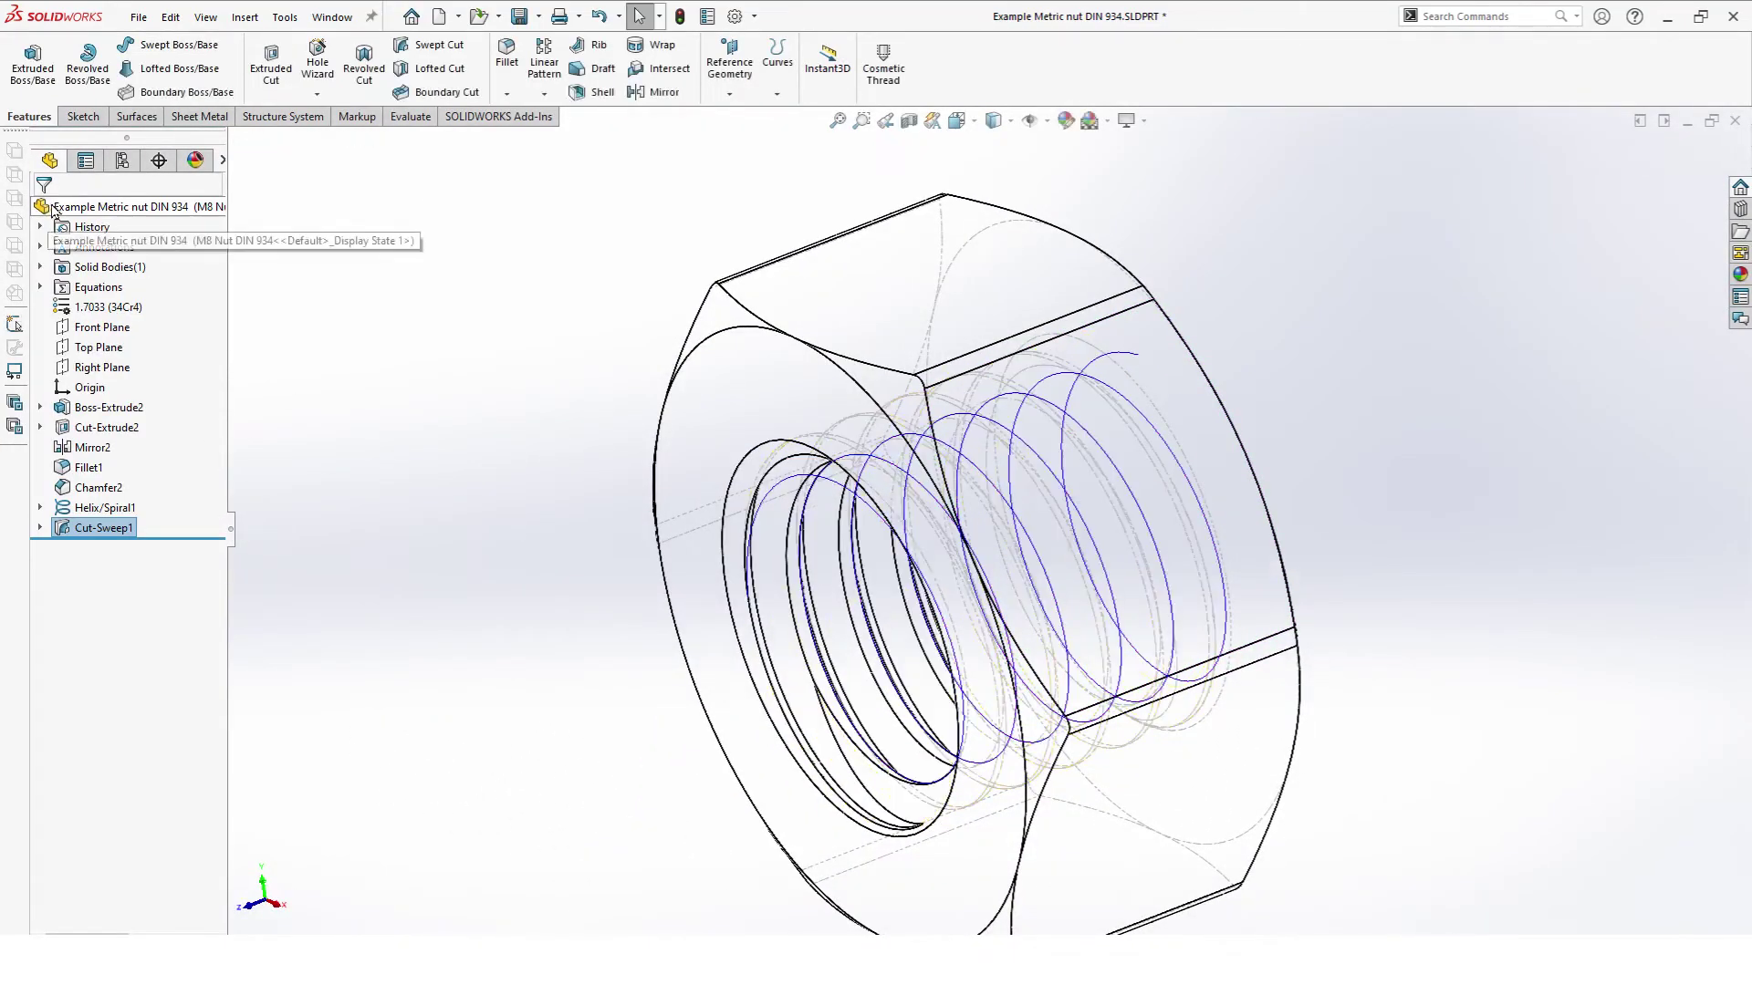
pyautogui.scroll(3, 536, 595)
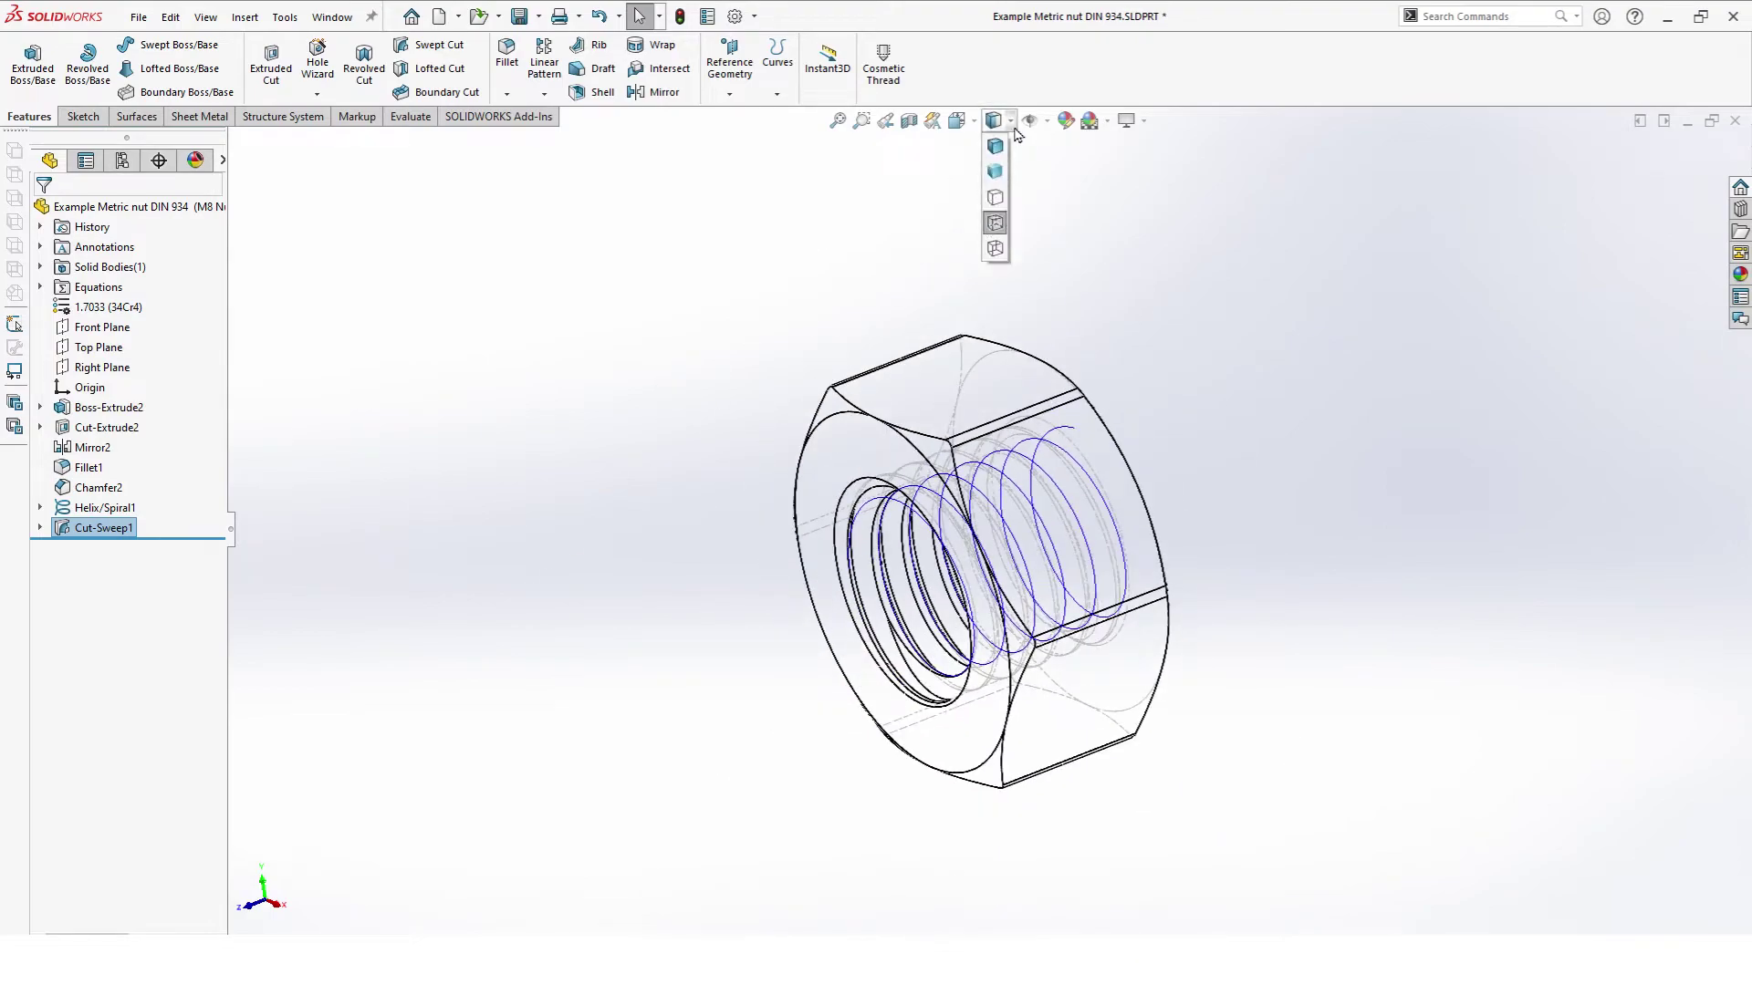
# Step: Switch to Shaded With Edges, clear the Helix/Spiral1 selection, and view the nut isometrically
pyautogui.click(996, 147)
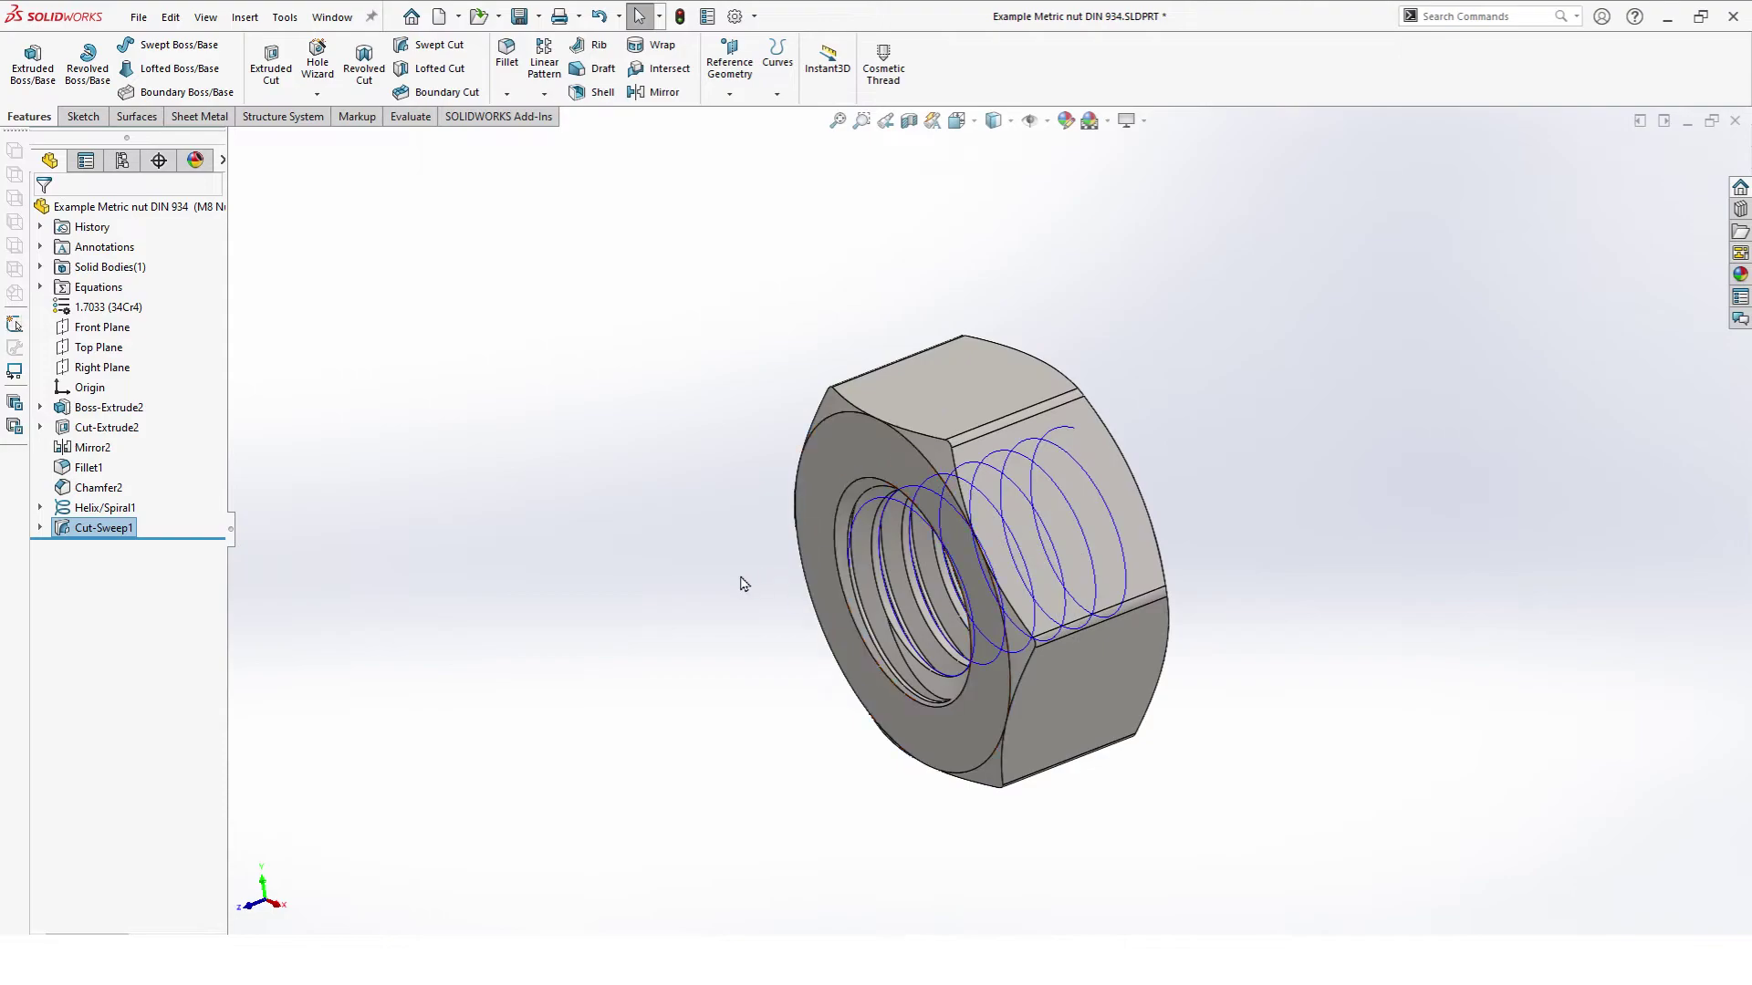
pyautogui.moveTo(741, 584); pyautogui.dragTo(579, 560, button='middle')
pyautogui.click(491, 521)
pyautogui.click(91, 508)
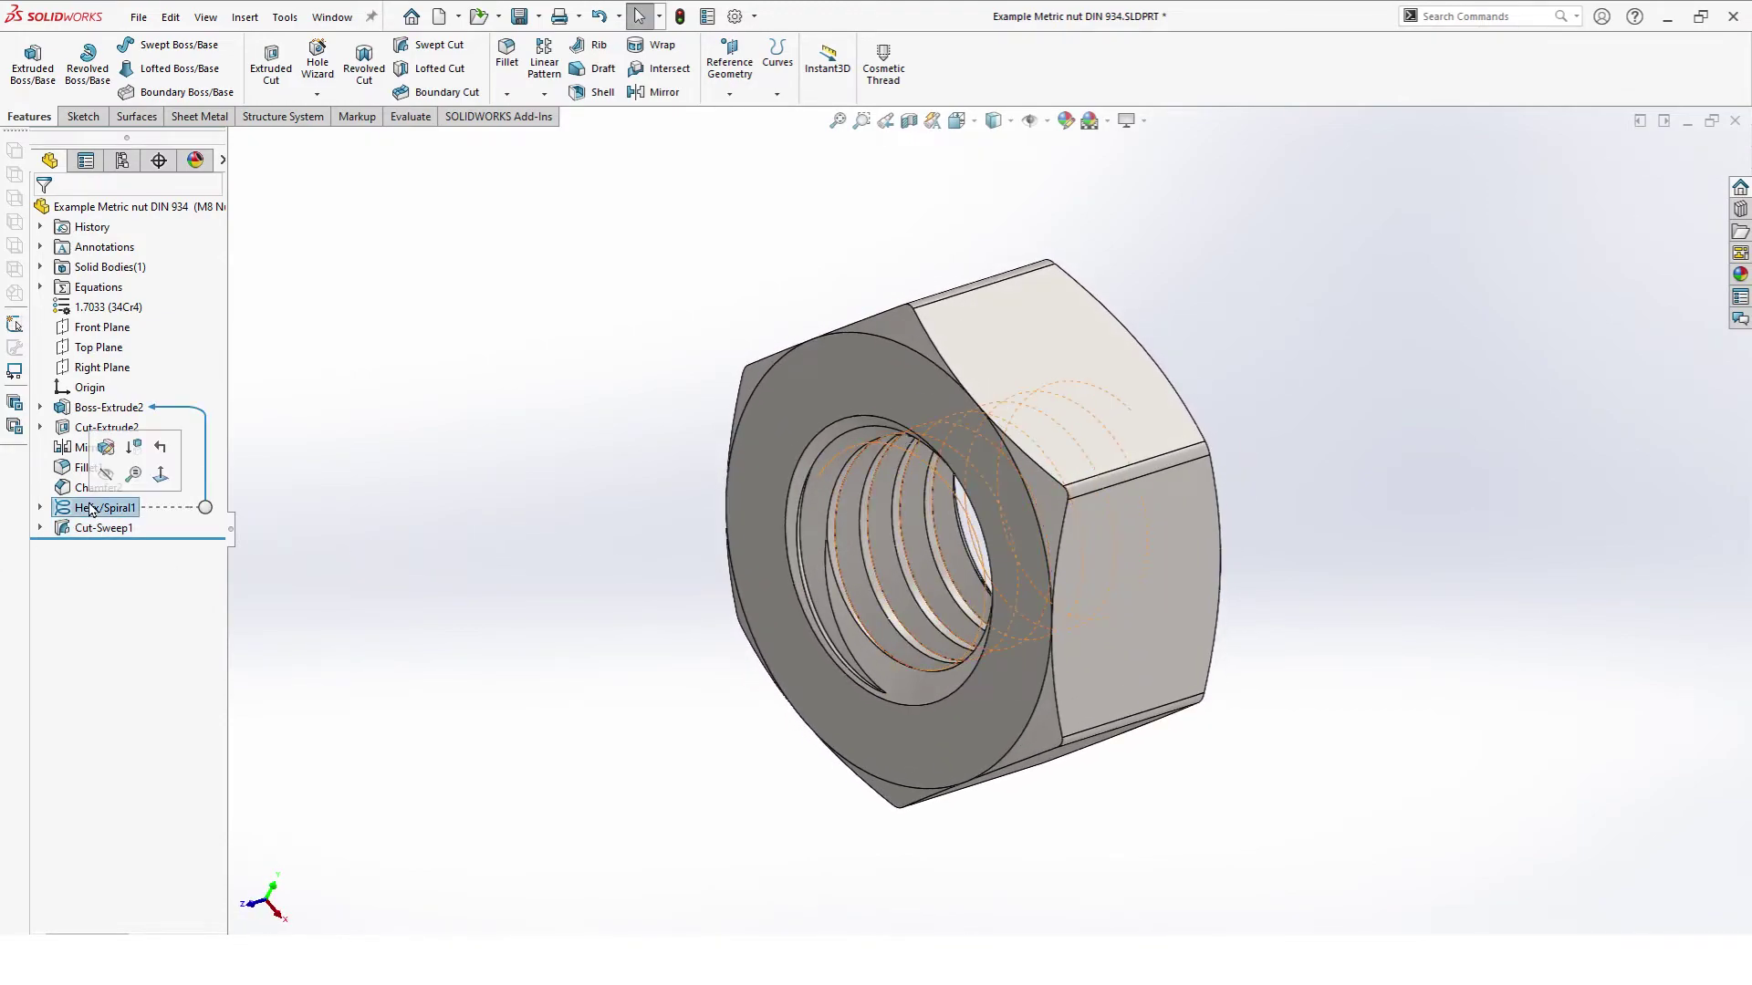
pyautogui.press('Escape')
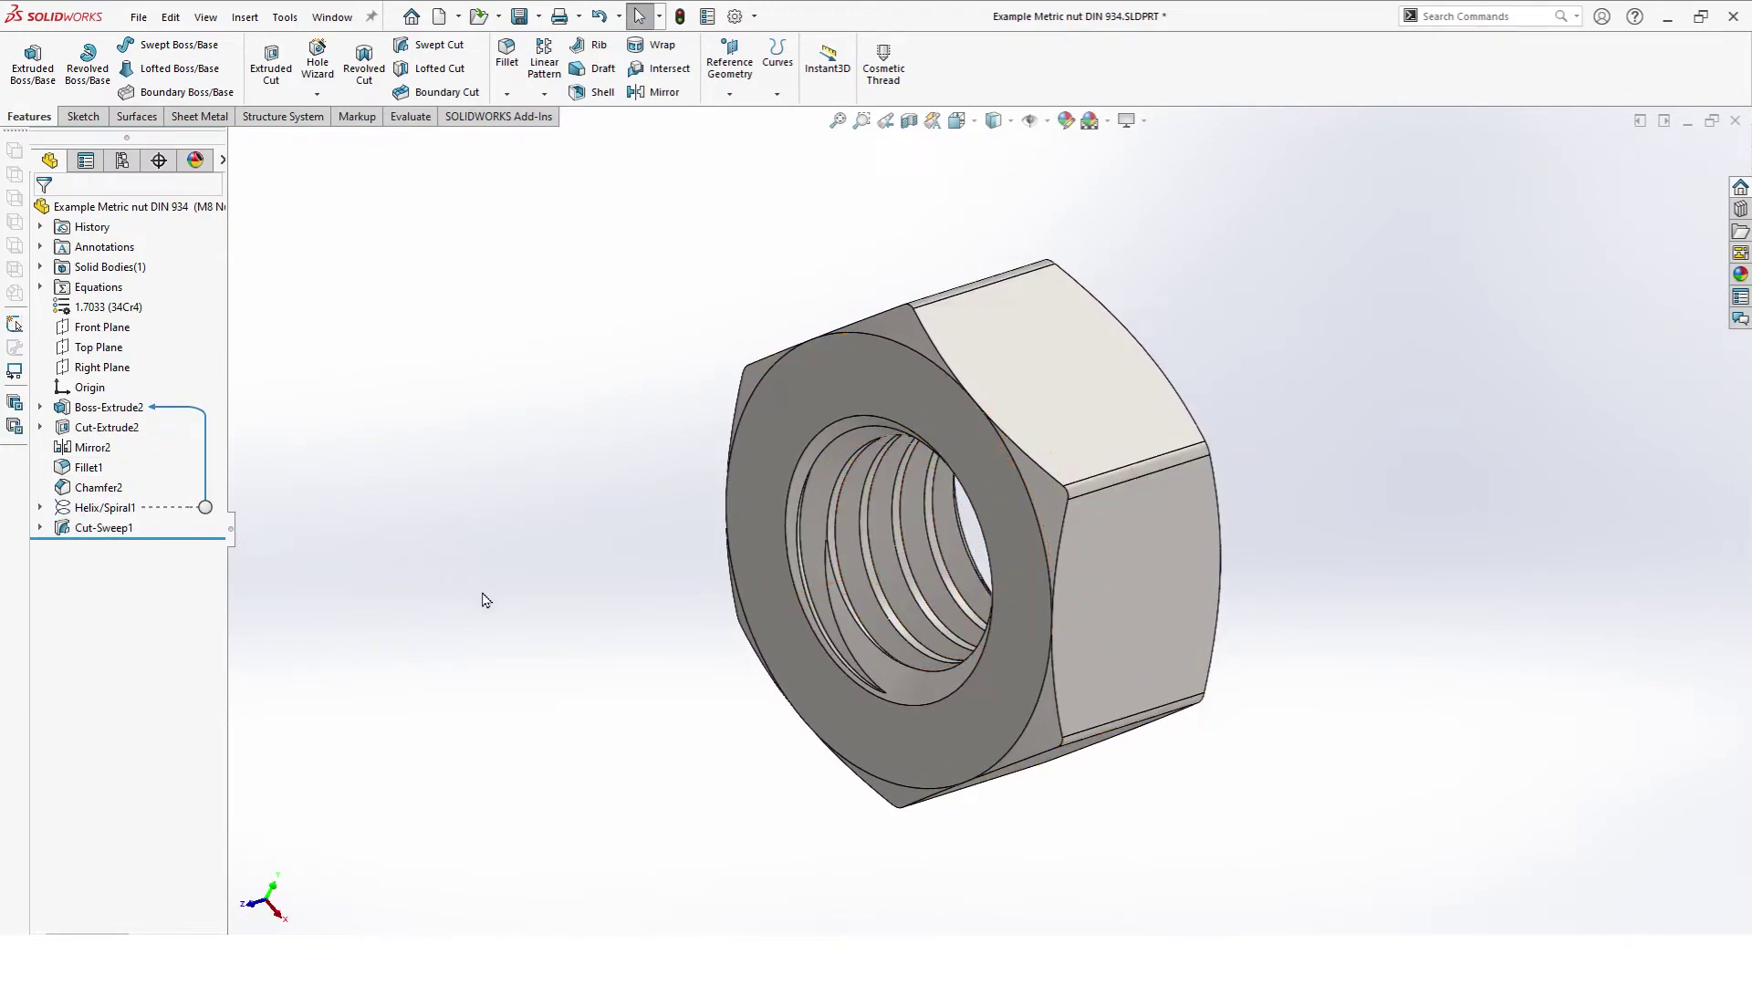
pyautogui.hotkey('ctrl', '7')
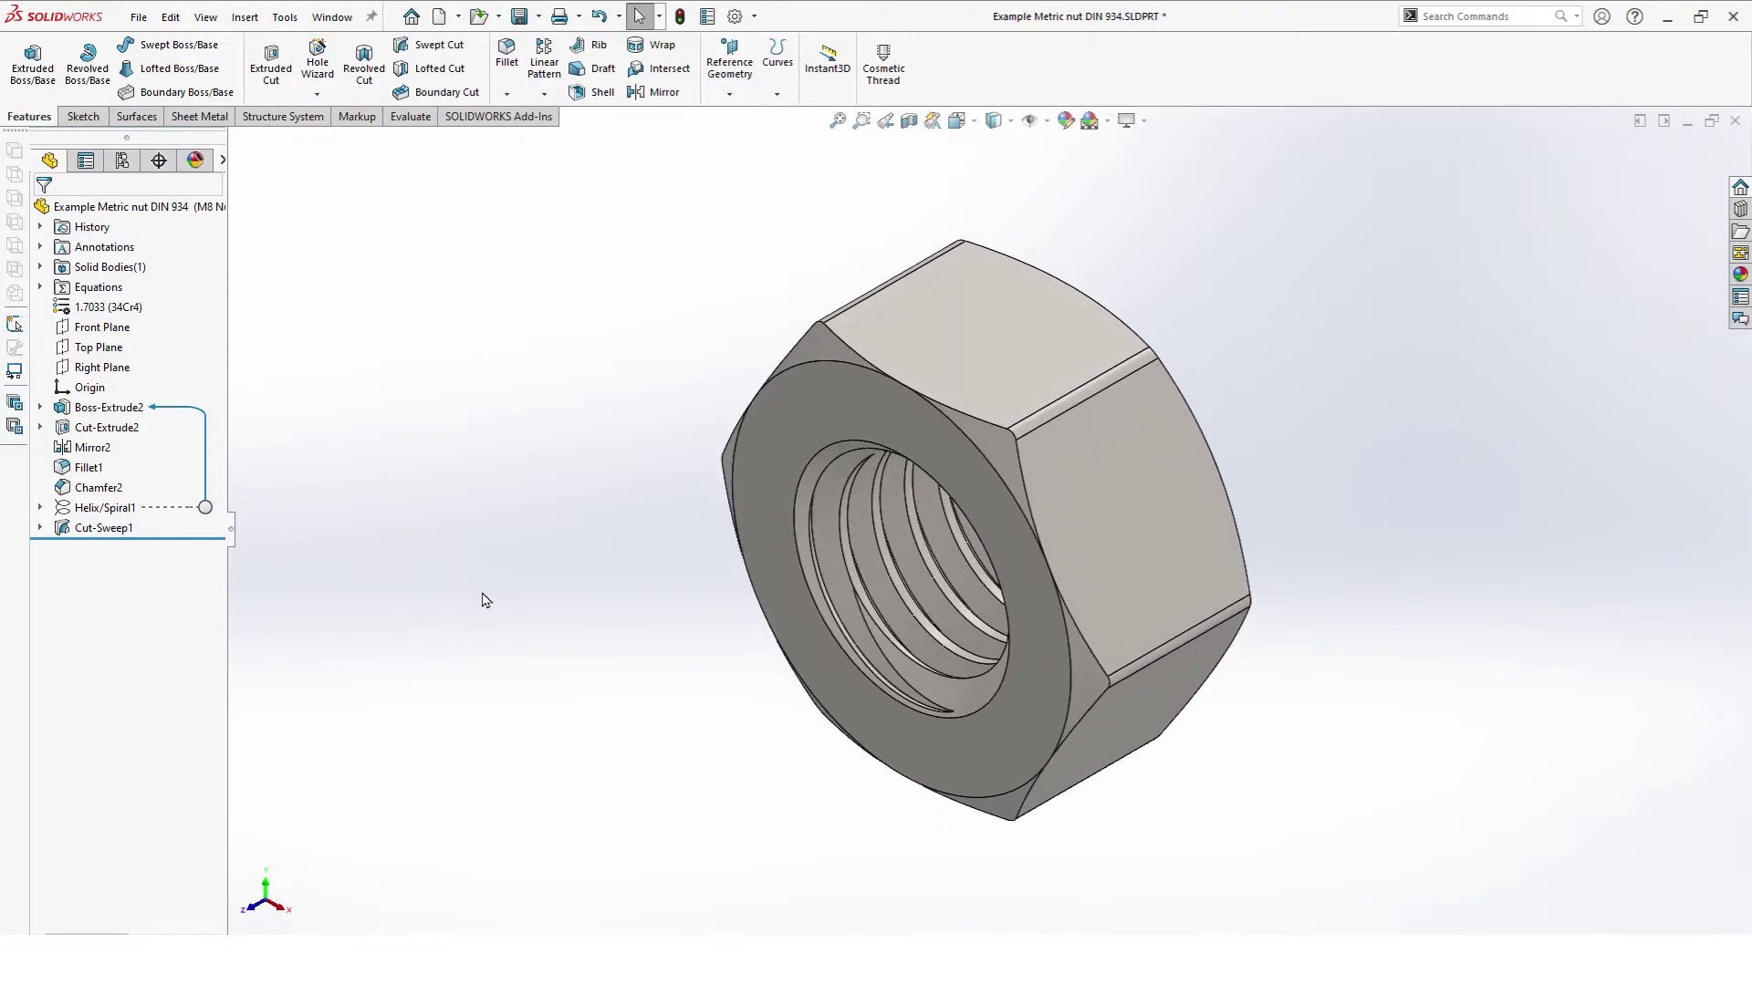
pyautogui.click(910, 121)
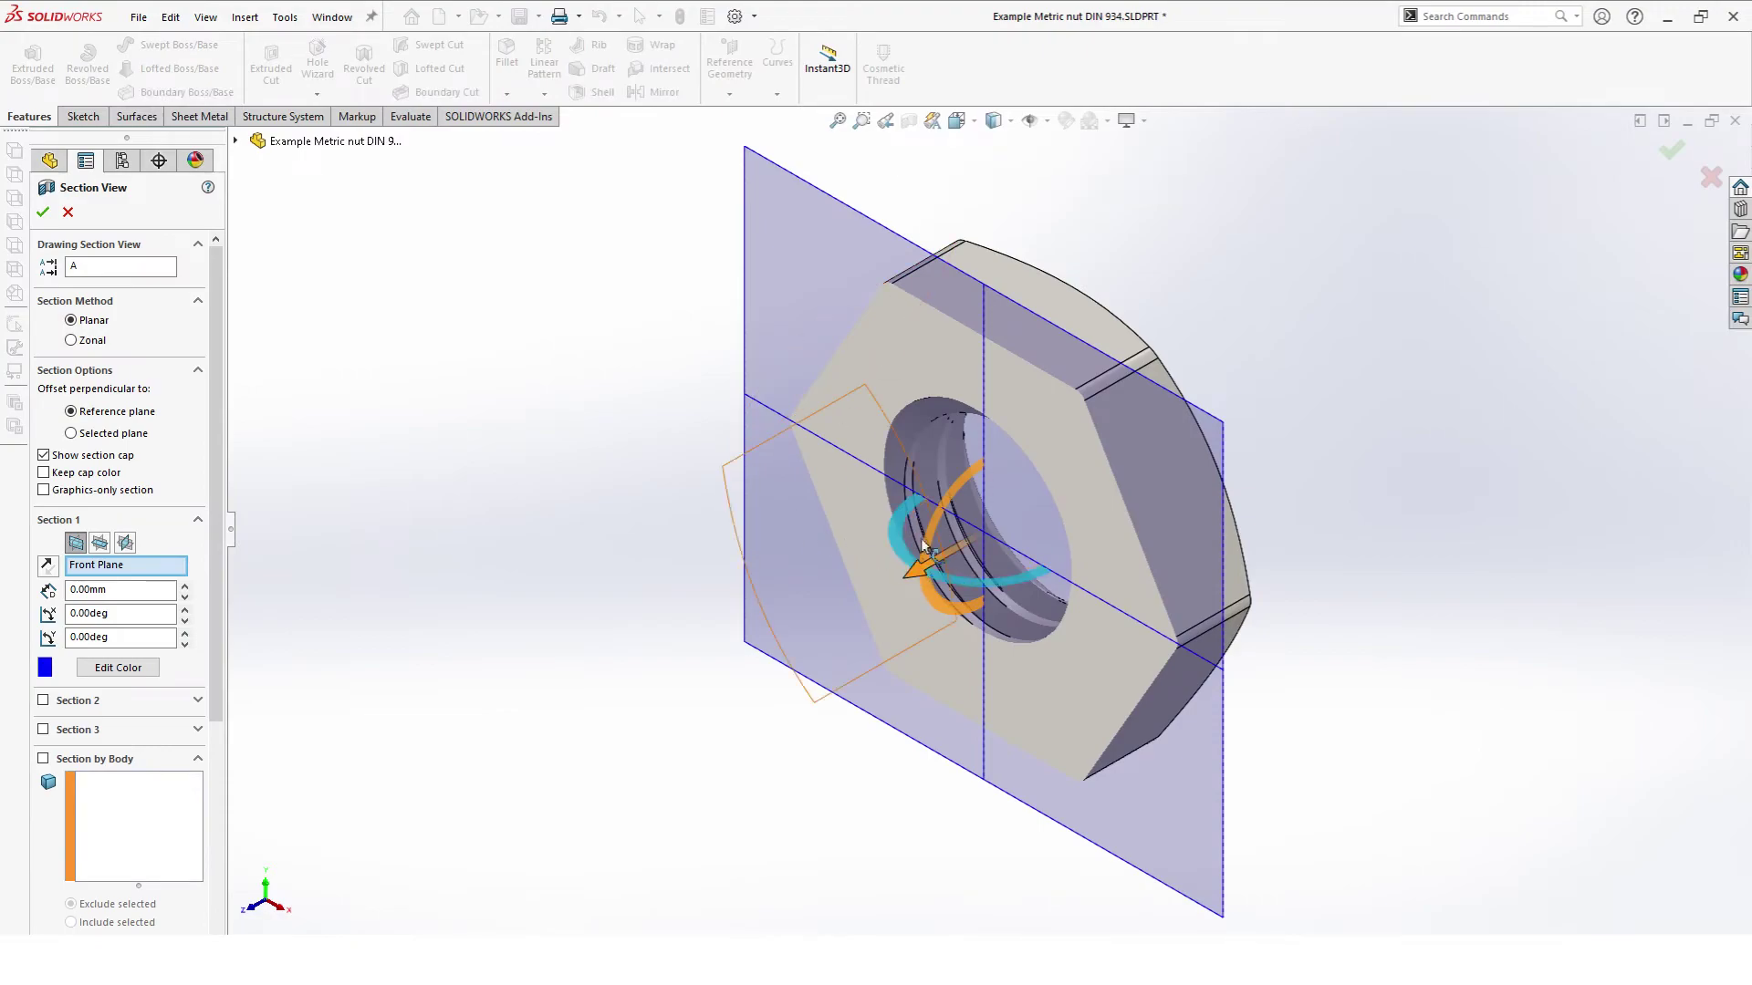
pyautogui.moveTo(936, 522); pyautogui.dragTo(894, 575)
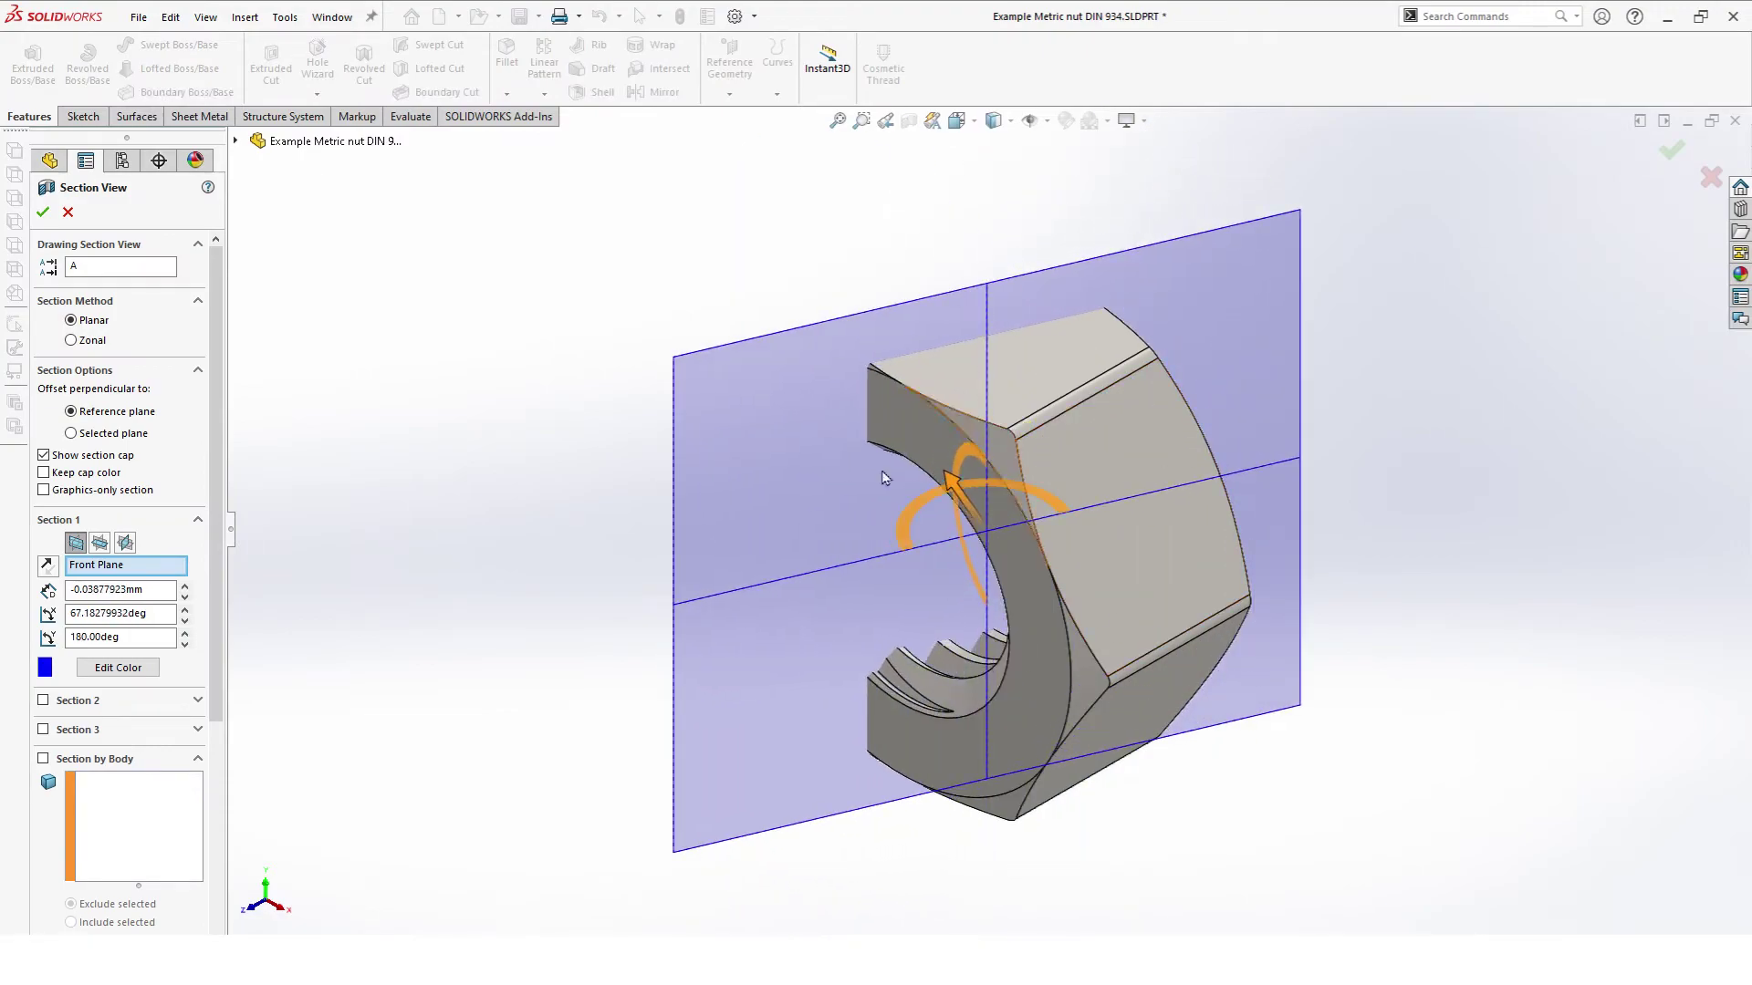
pyautogui.doubleClick(155, 614)
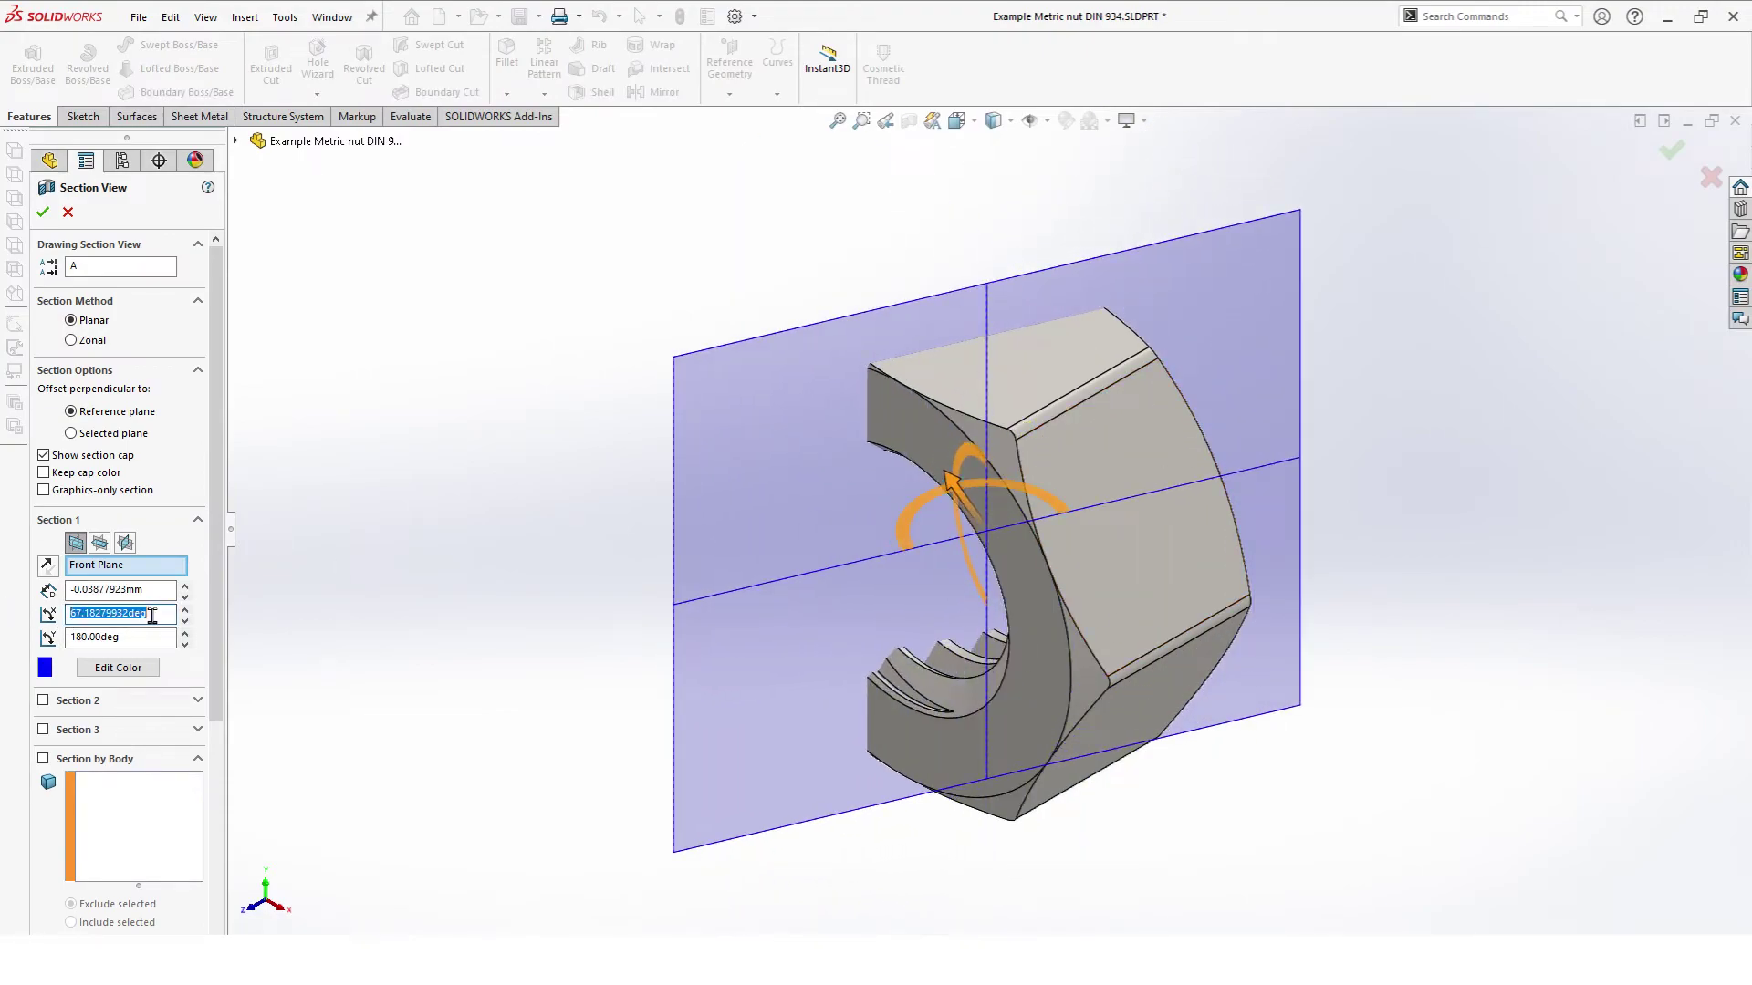
pyautogui.write('27')
pyautogui.press('Return')
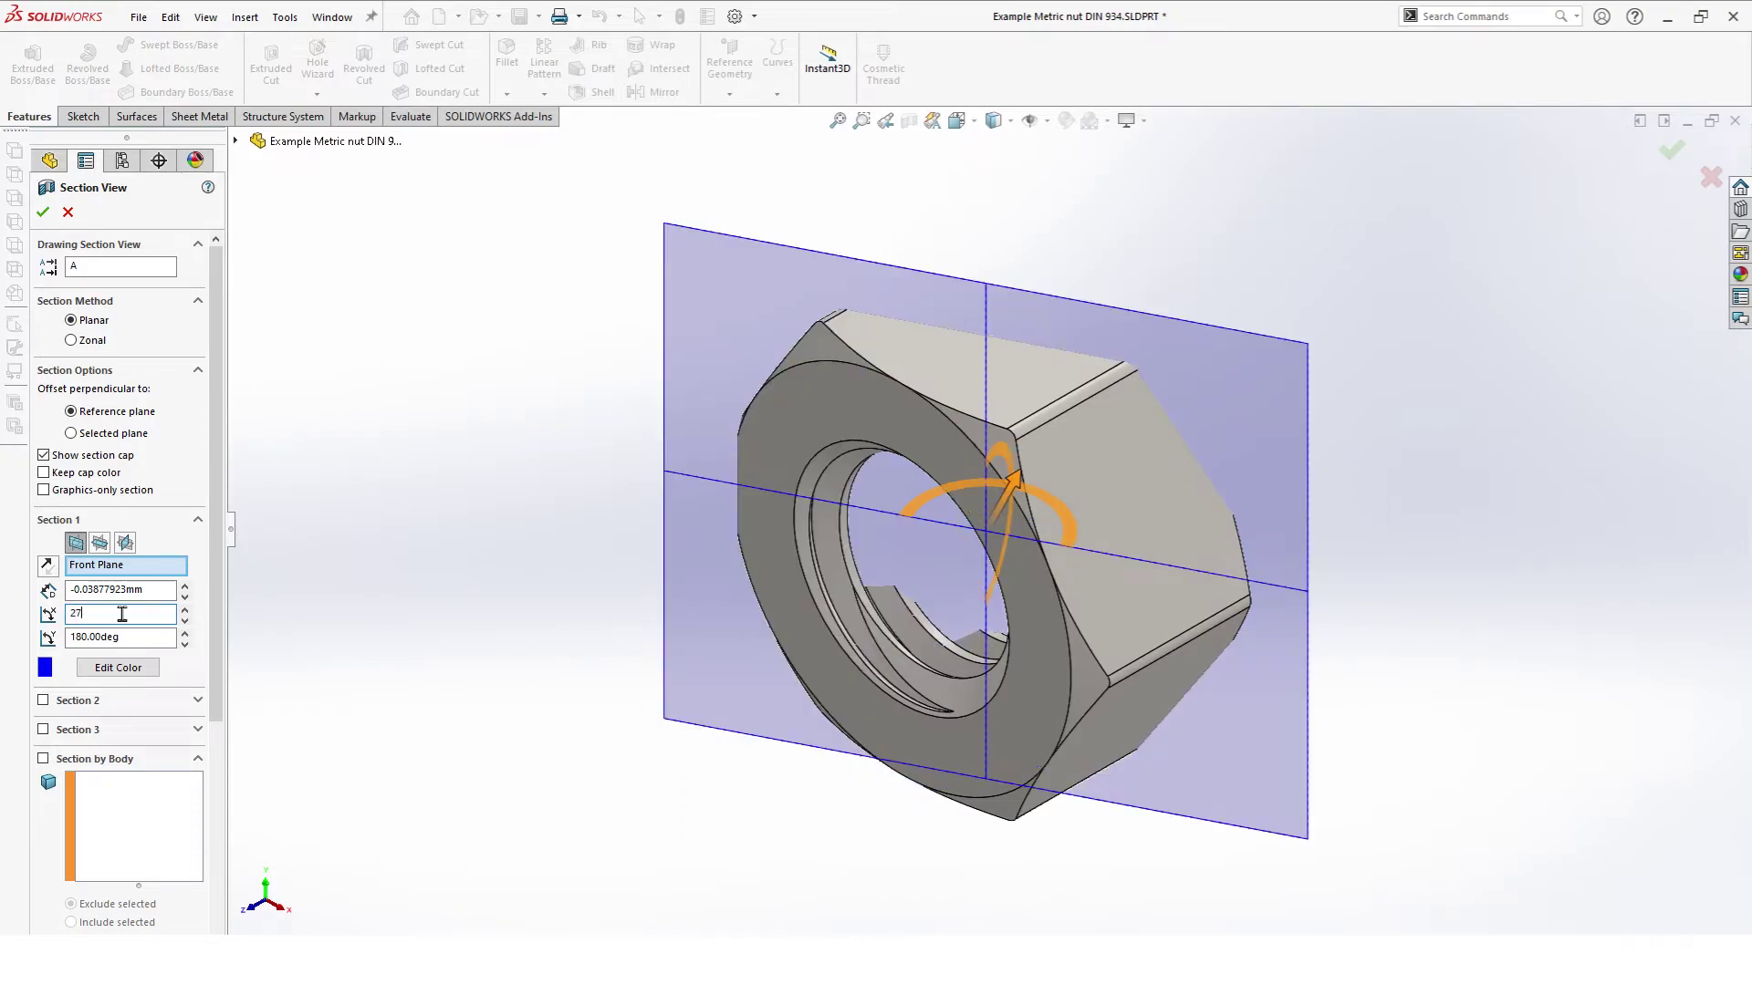
pyautogui.write('0')
pyautogui.press('Return')
pyautogui.moveTo(645, 653); pyautogui.dragTo(546, 573, button='middle')
pyautogui.scroll(-5, 979, 515)
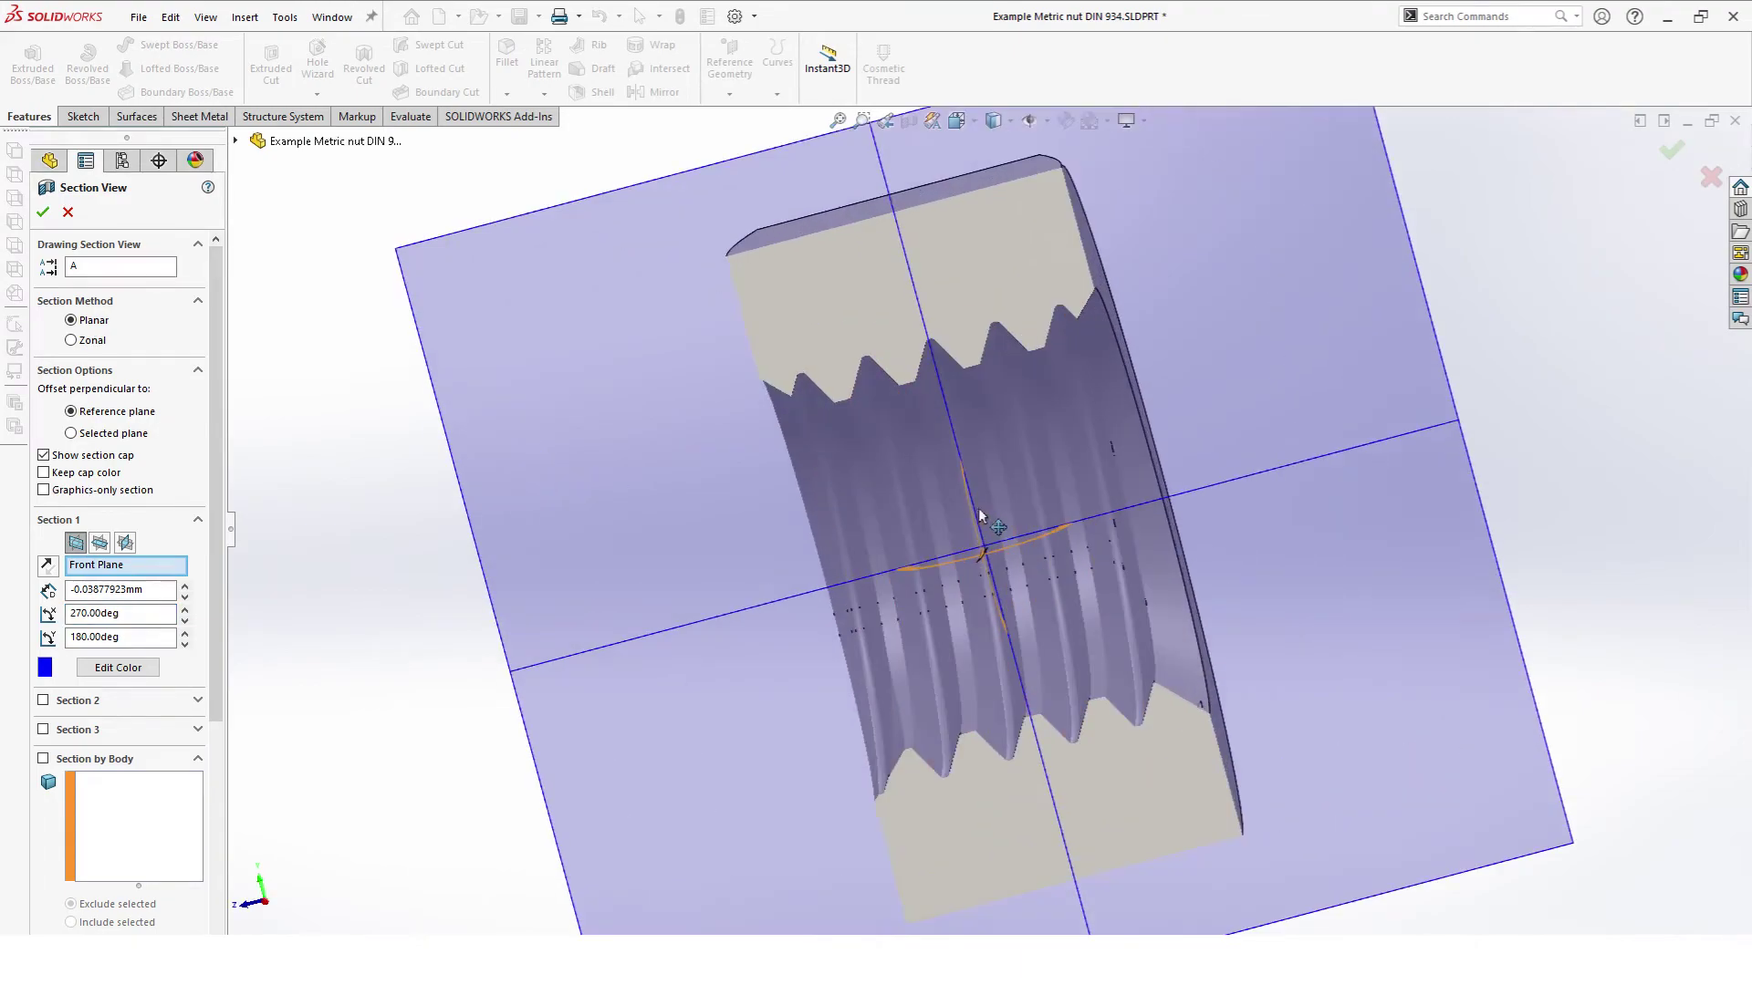
pyautogui.moveTo(979, 515); pyautogui.dragTo(931, 482, button='middle')
pyautogui.scroll(3, 946, 484)
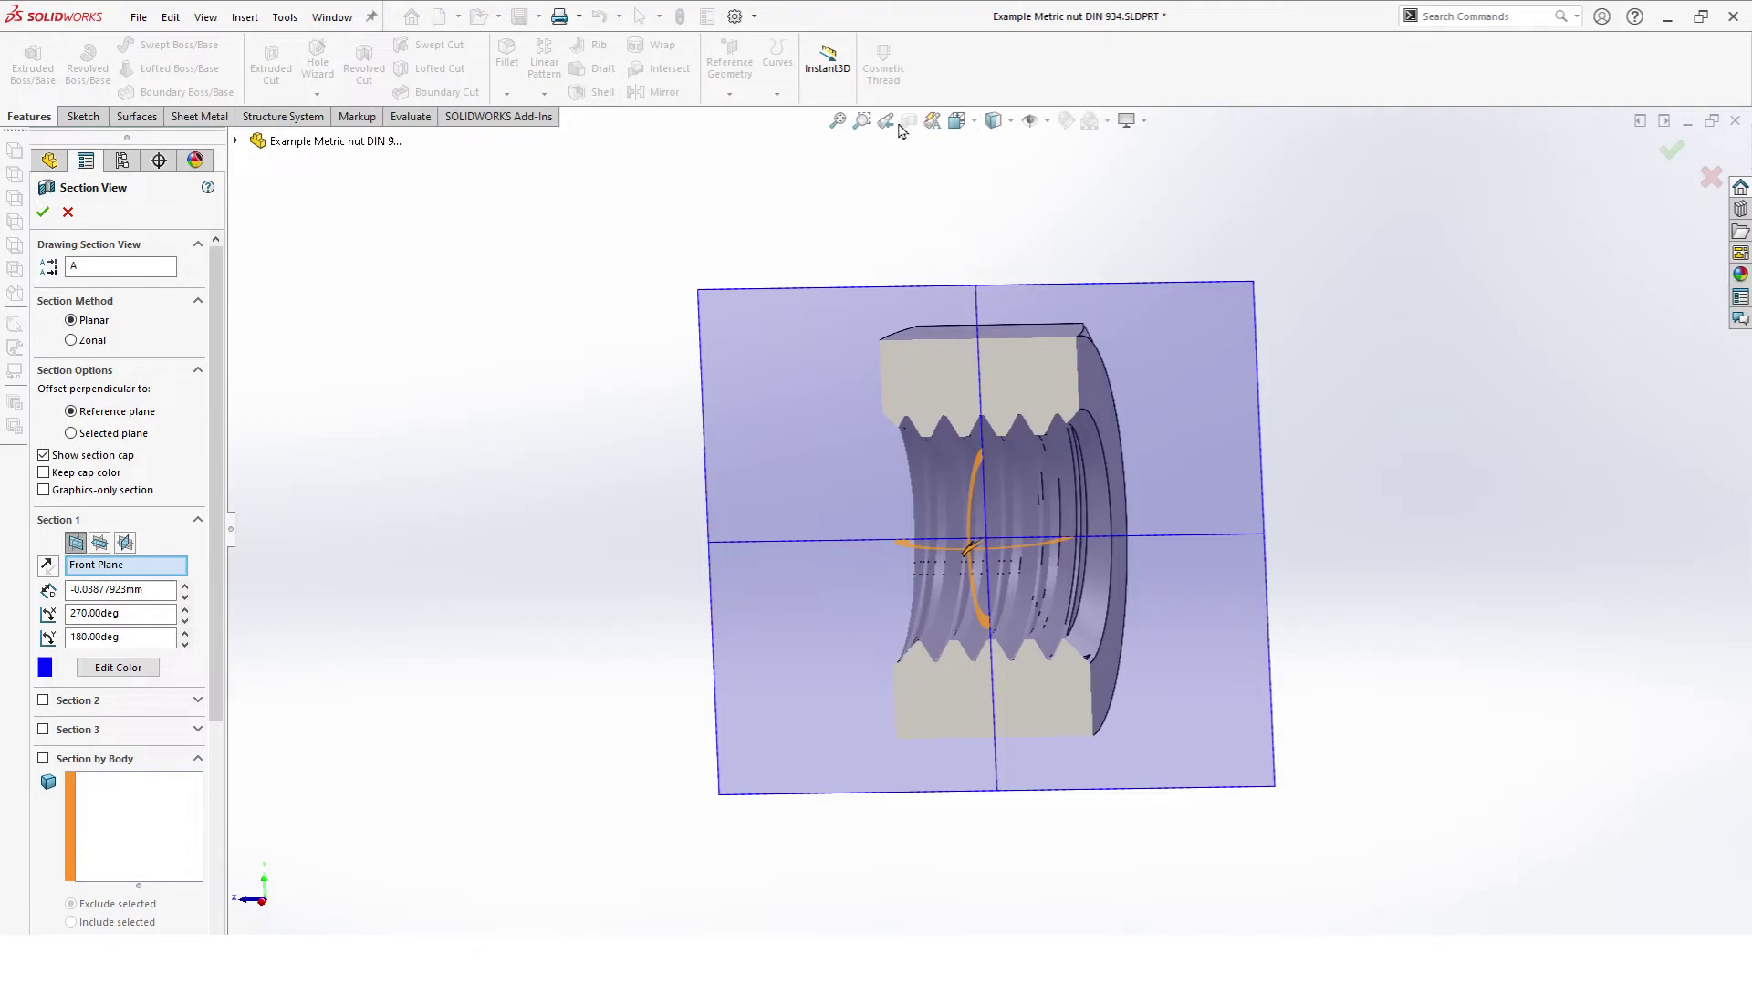
pyautogui.click(68, 212)
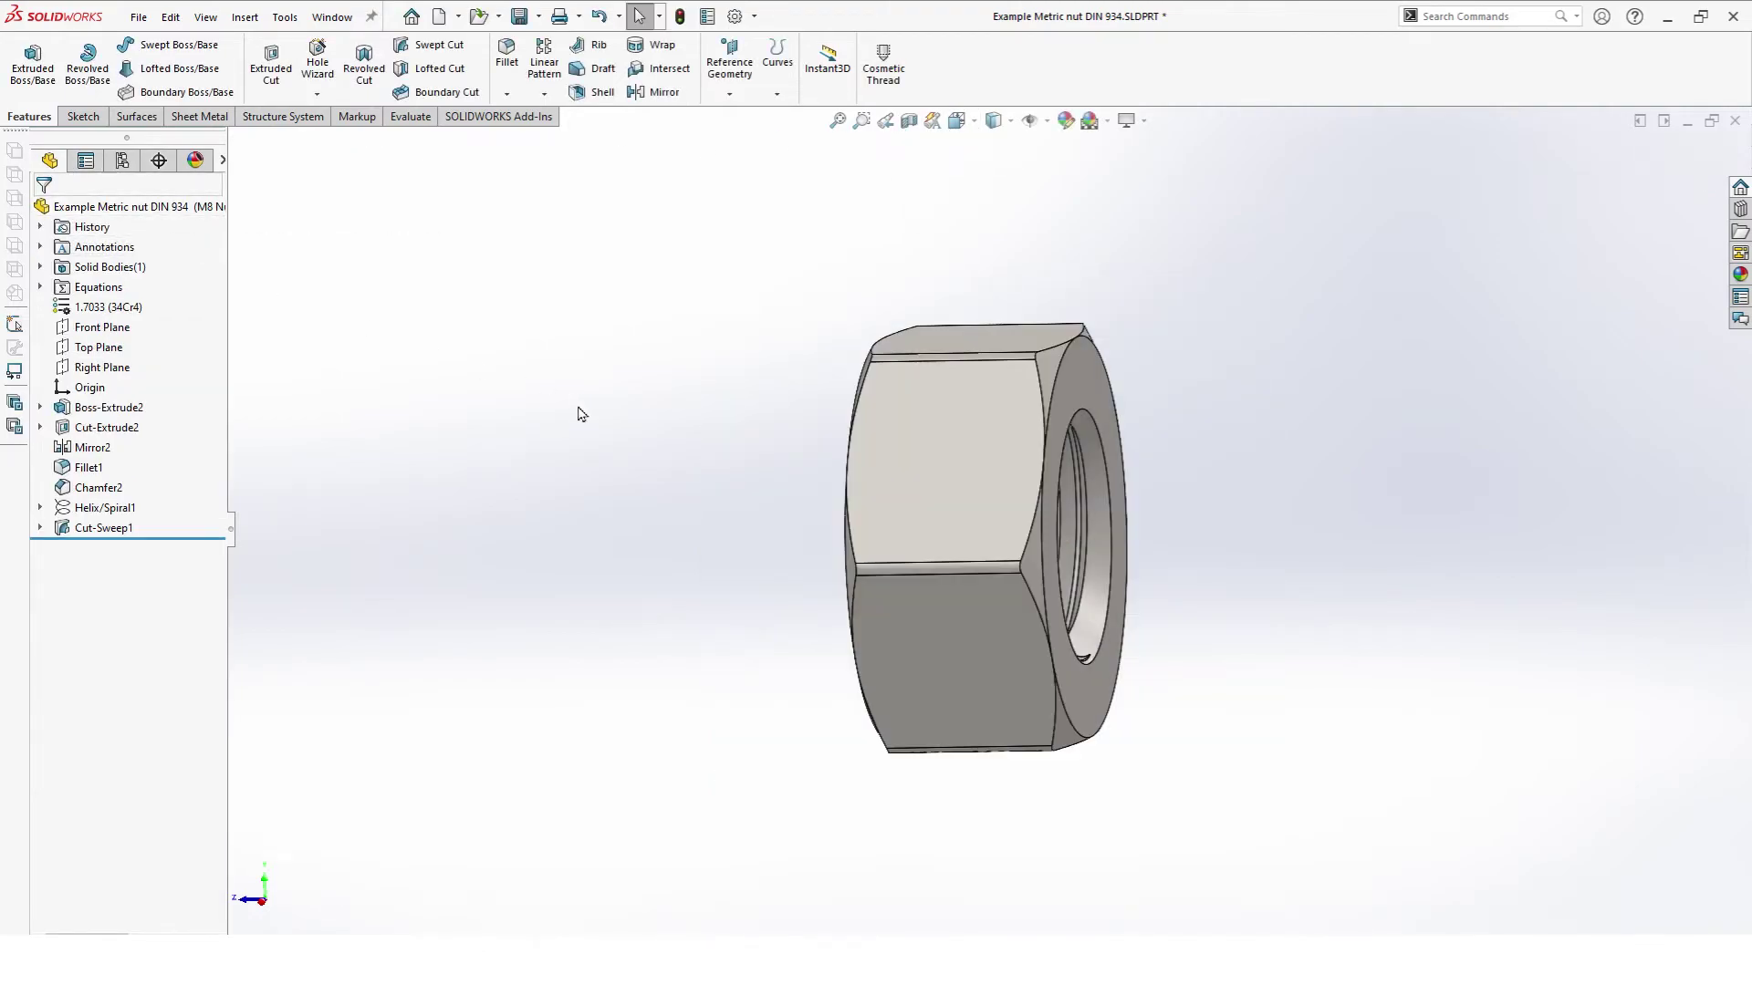
# Step: In M8 Nut DIN 934's configuration properties, use the configuration name as BOM part number
pyautogui.hotkey('ctrl', '7')
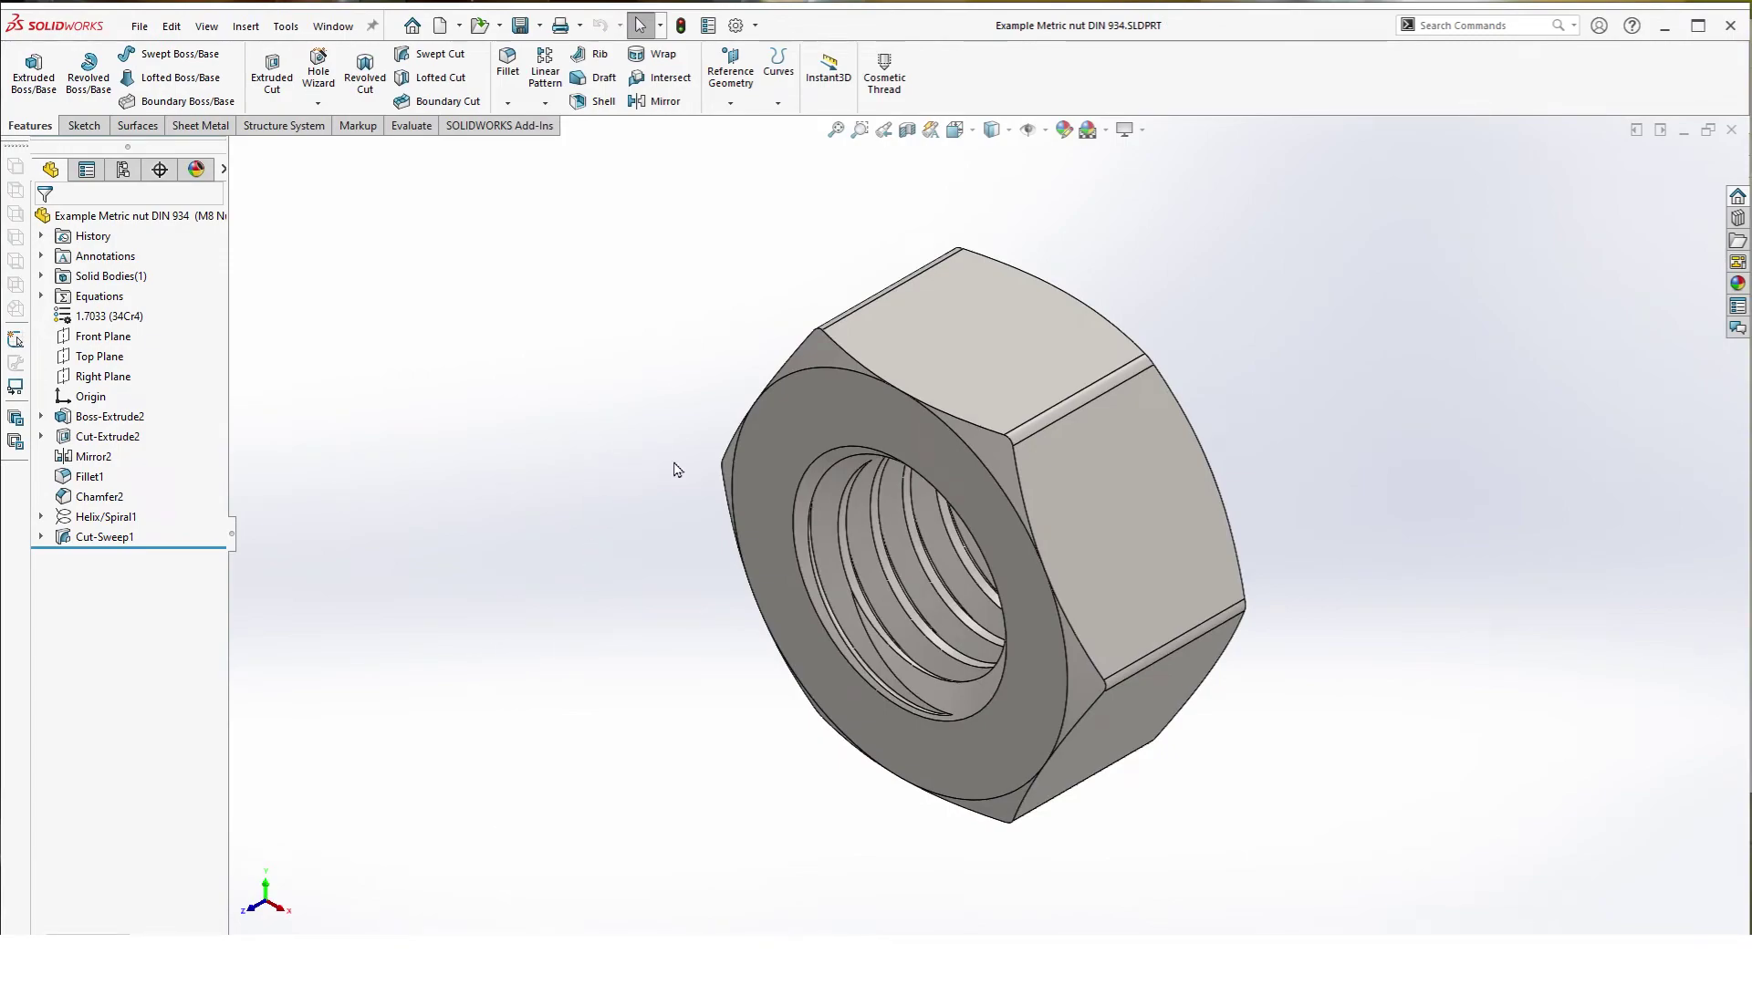
pyautogui.click(123, 170)
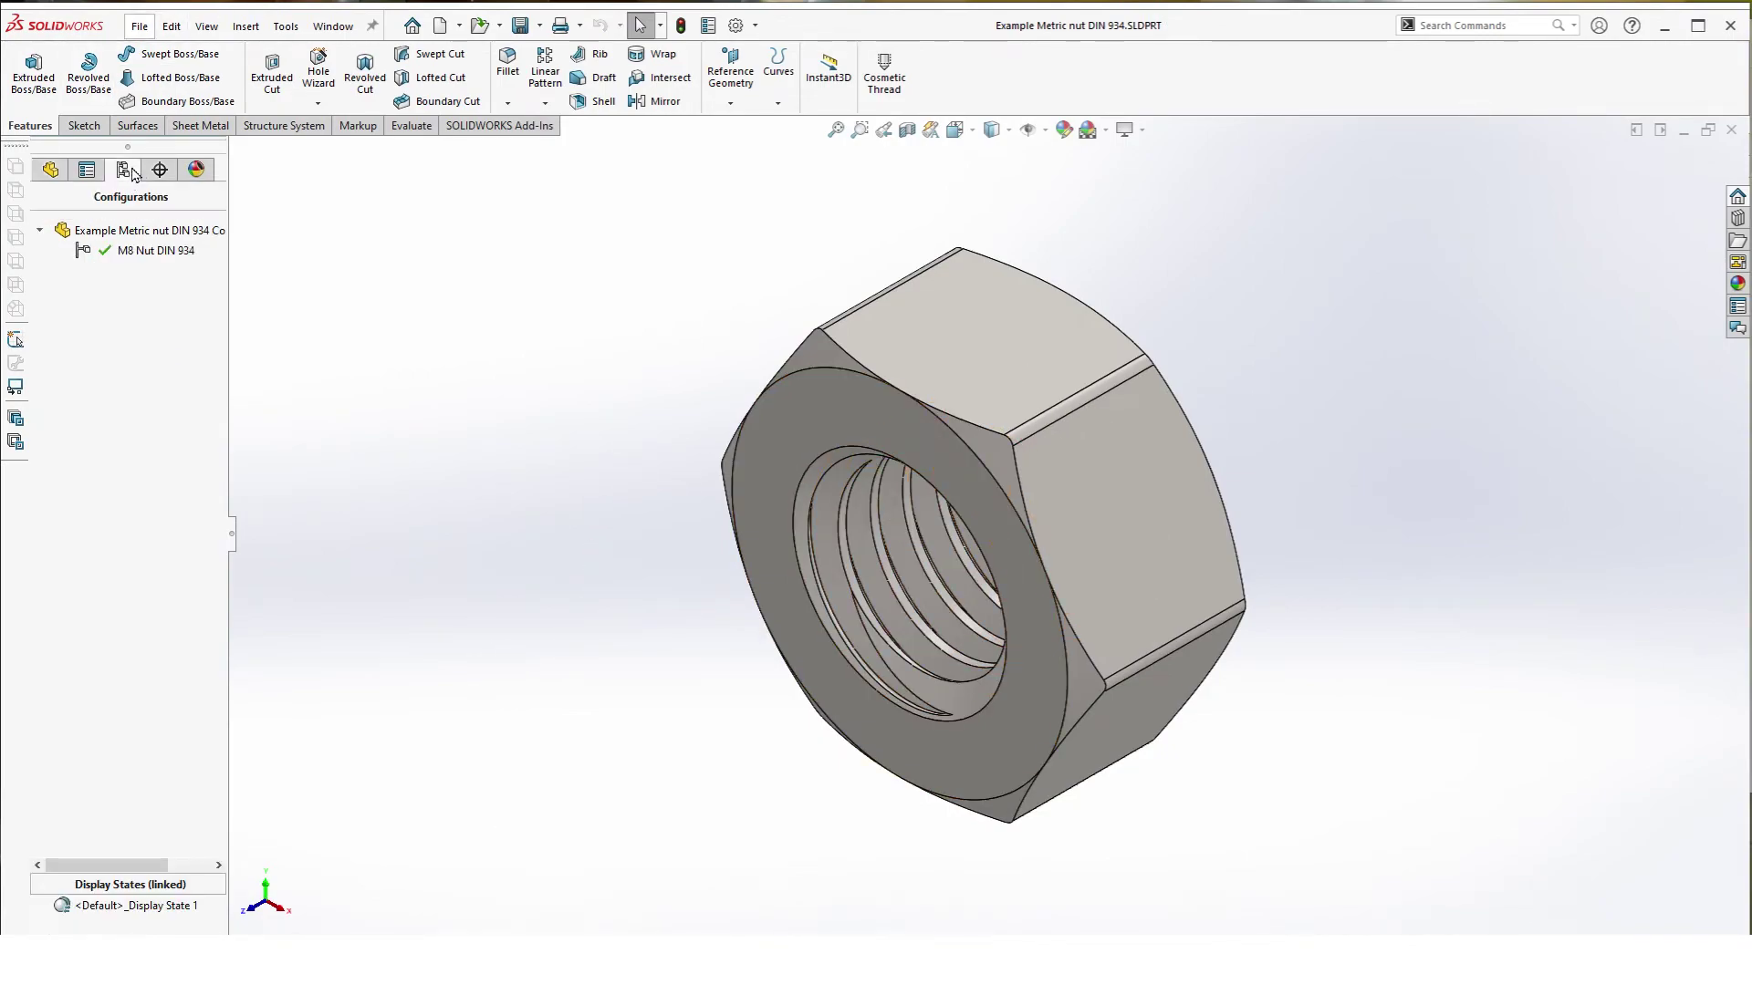
pyautogui.rightClick(121, 249)
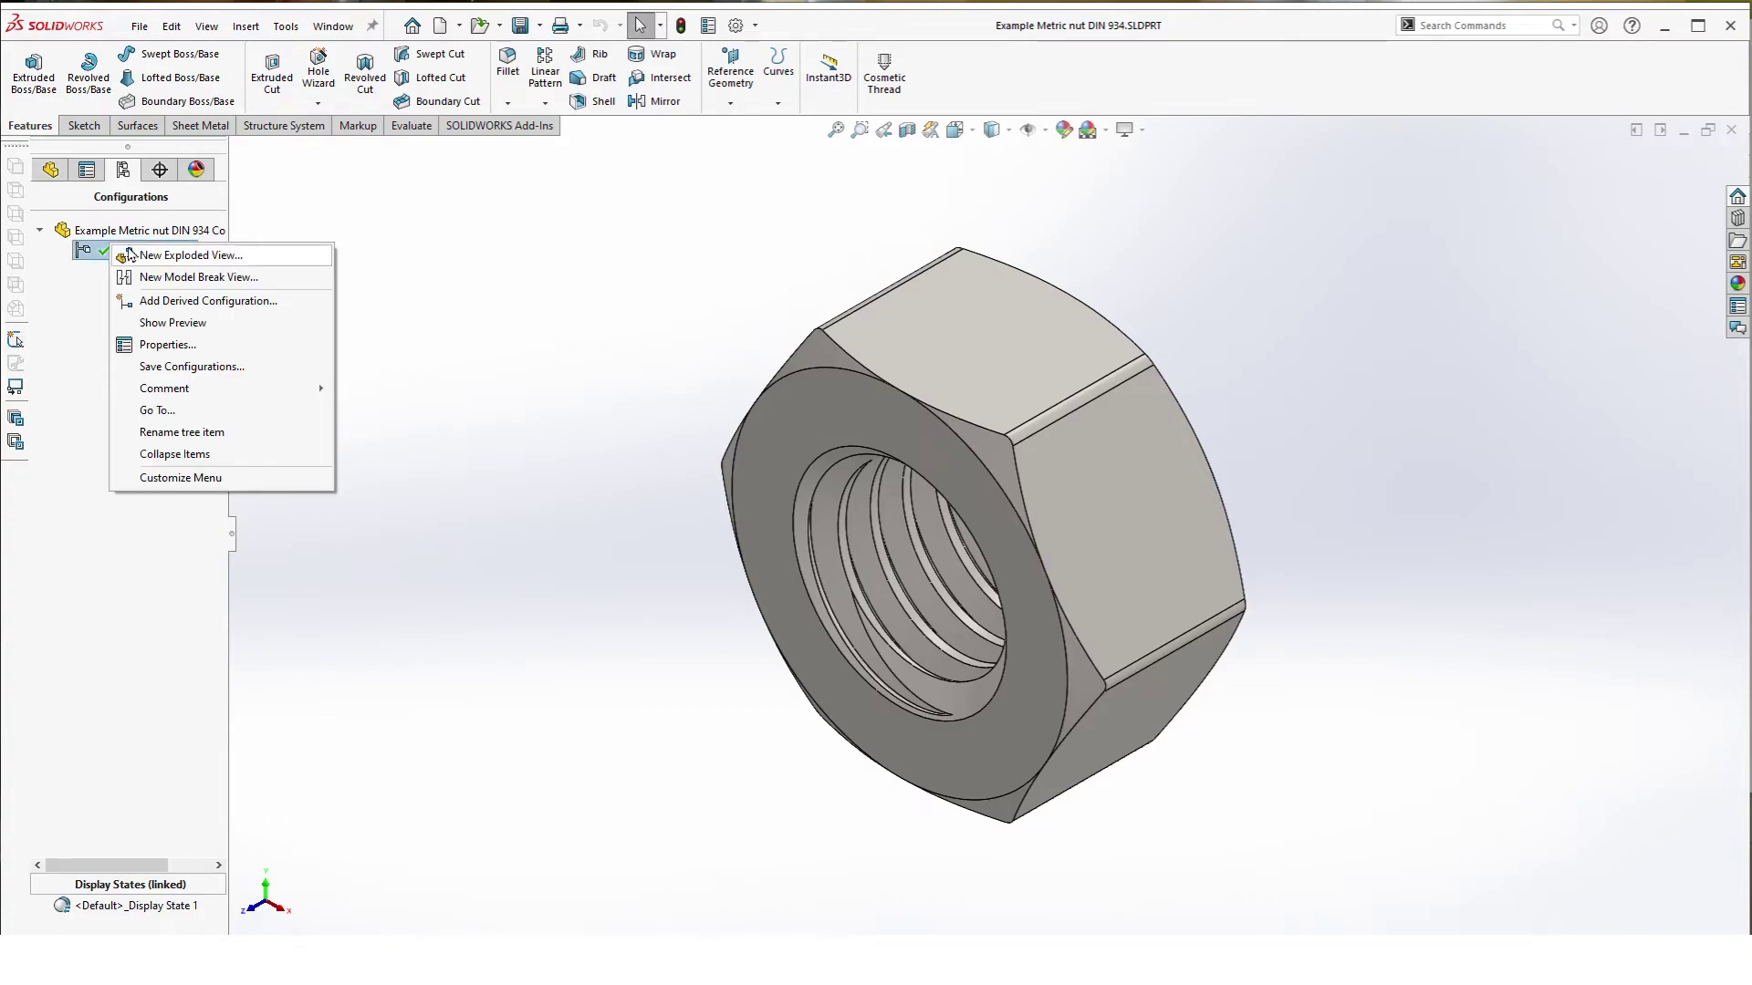
pyautogui.click(301, 345)
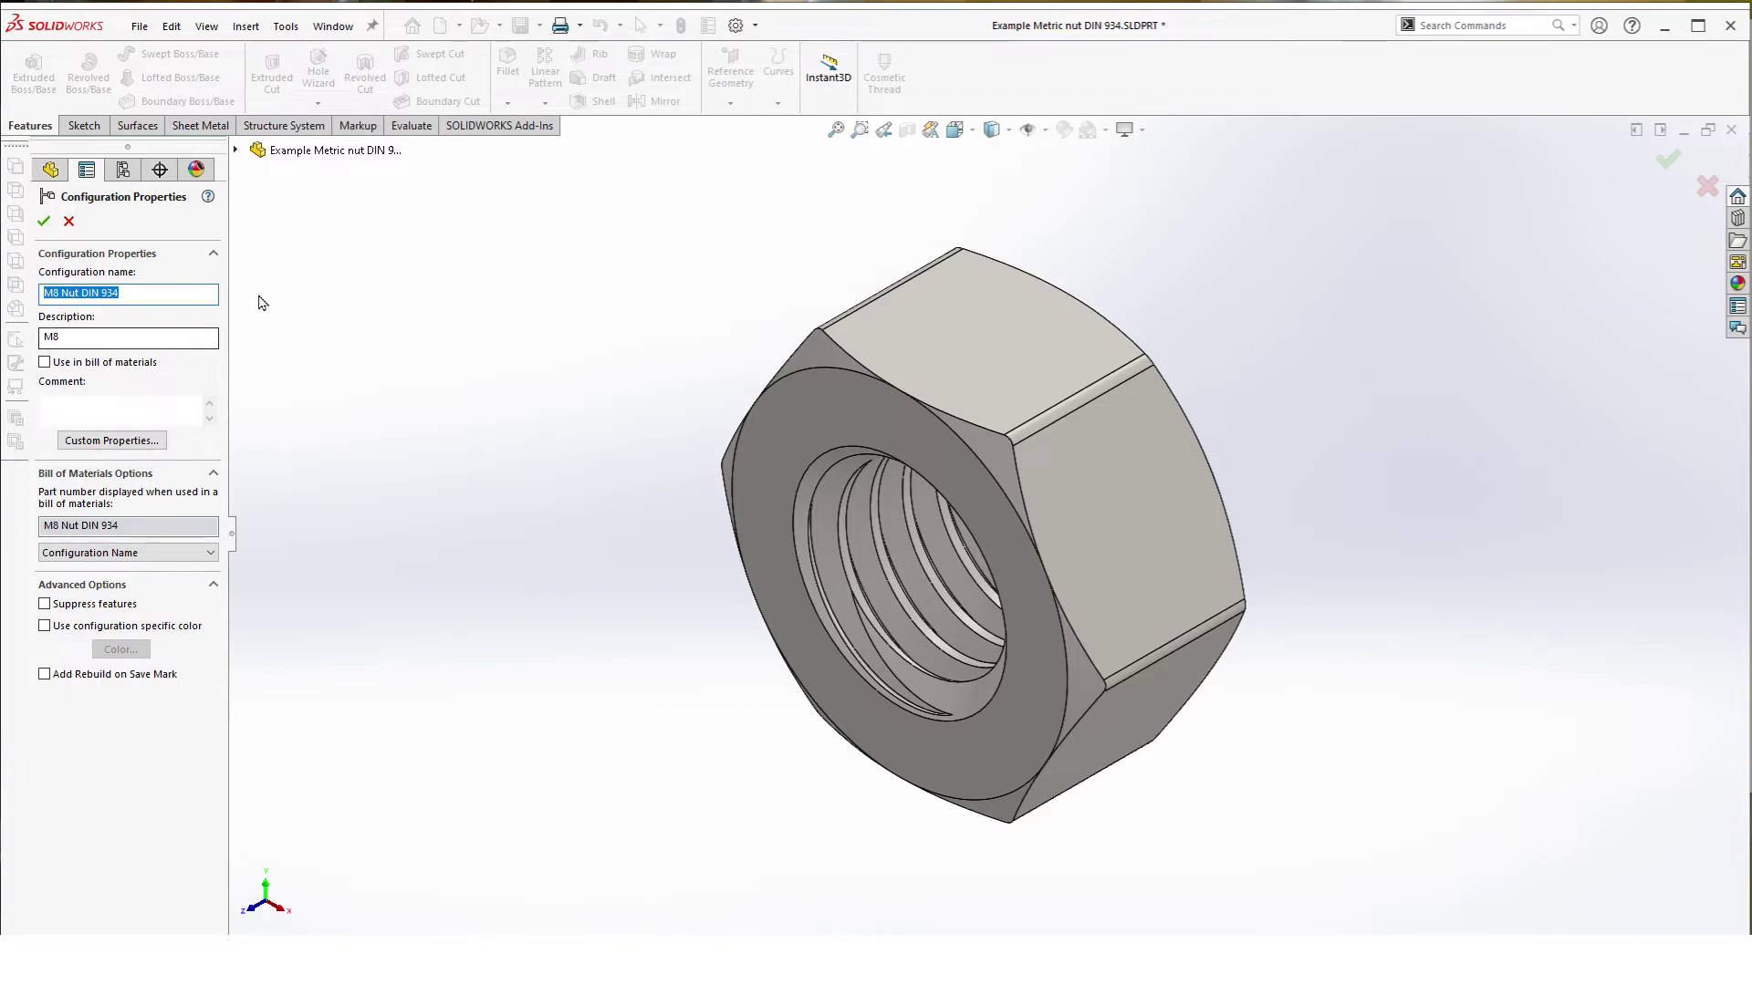
pyautogui.click(127, 555)
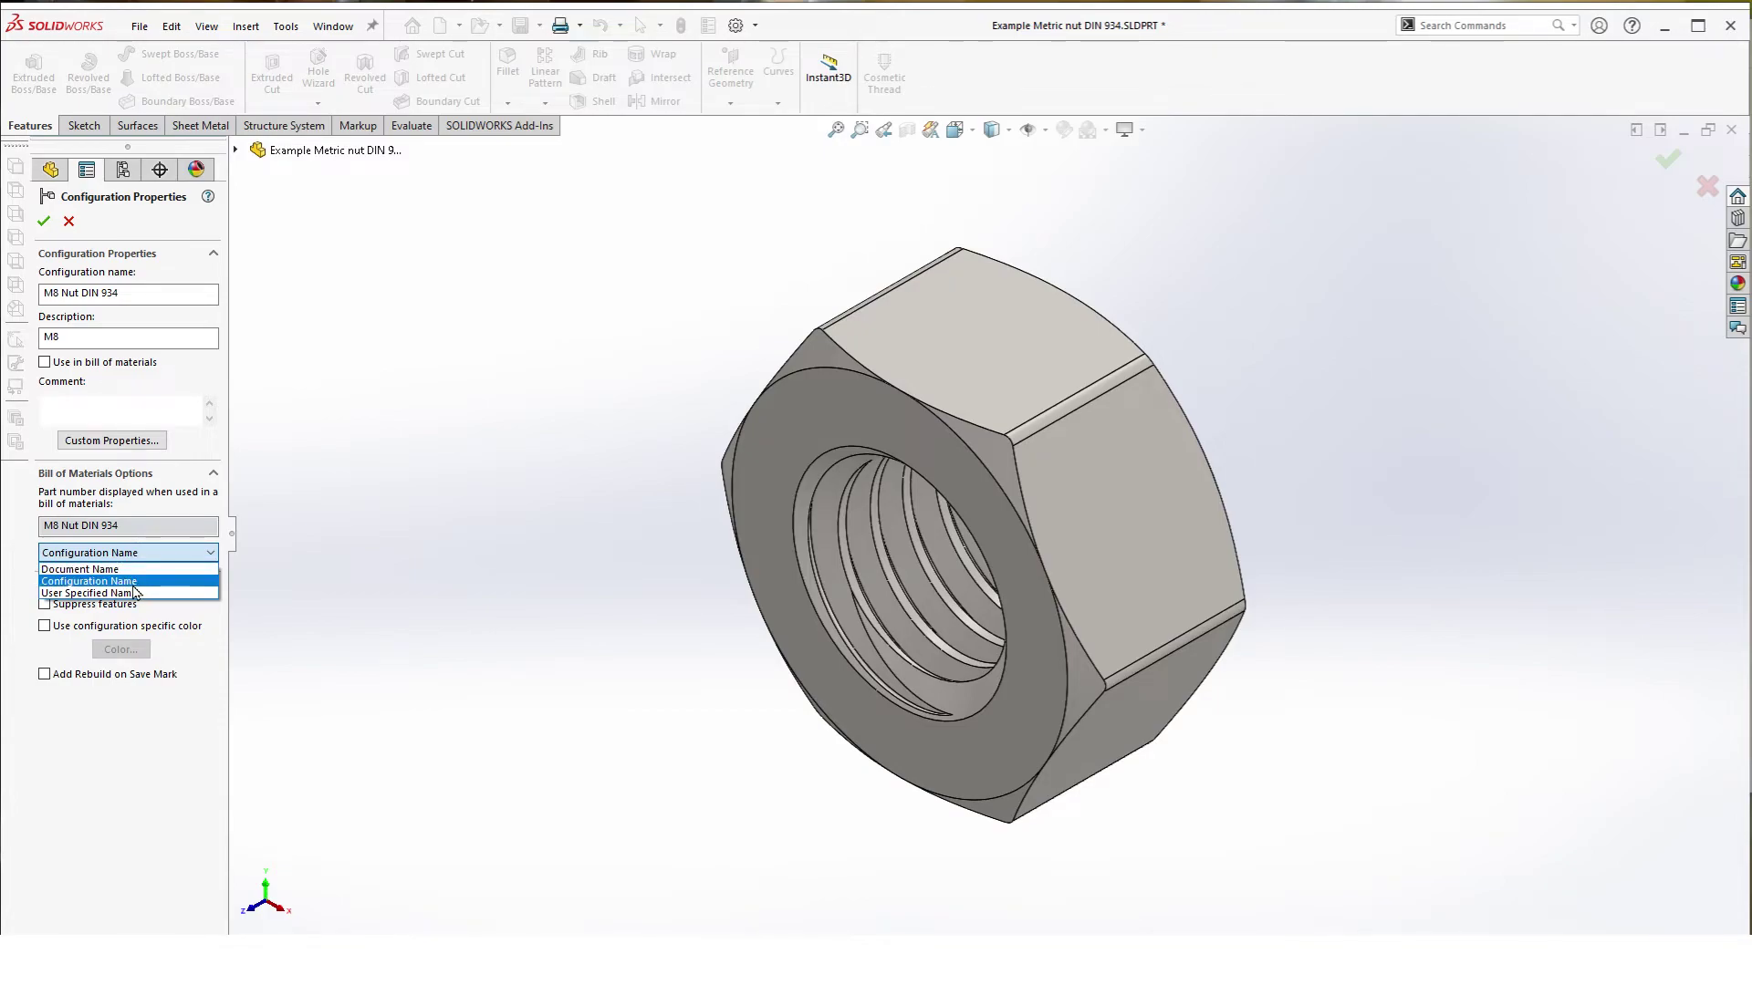
pyautogui.click(133, 584)
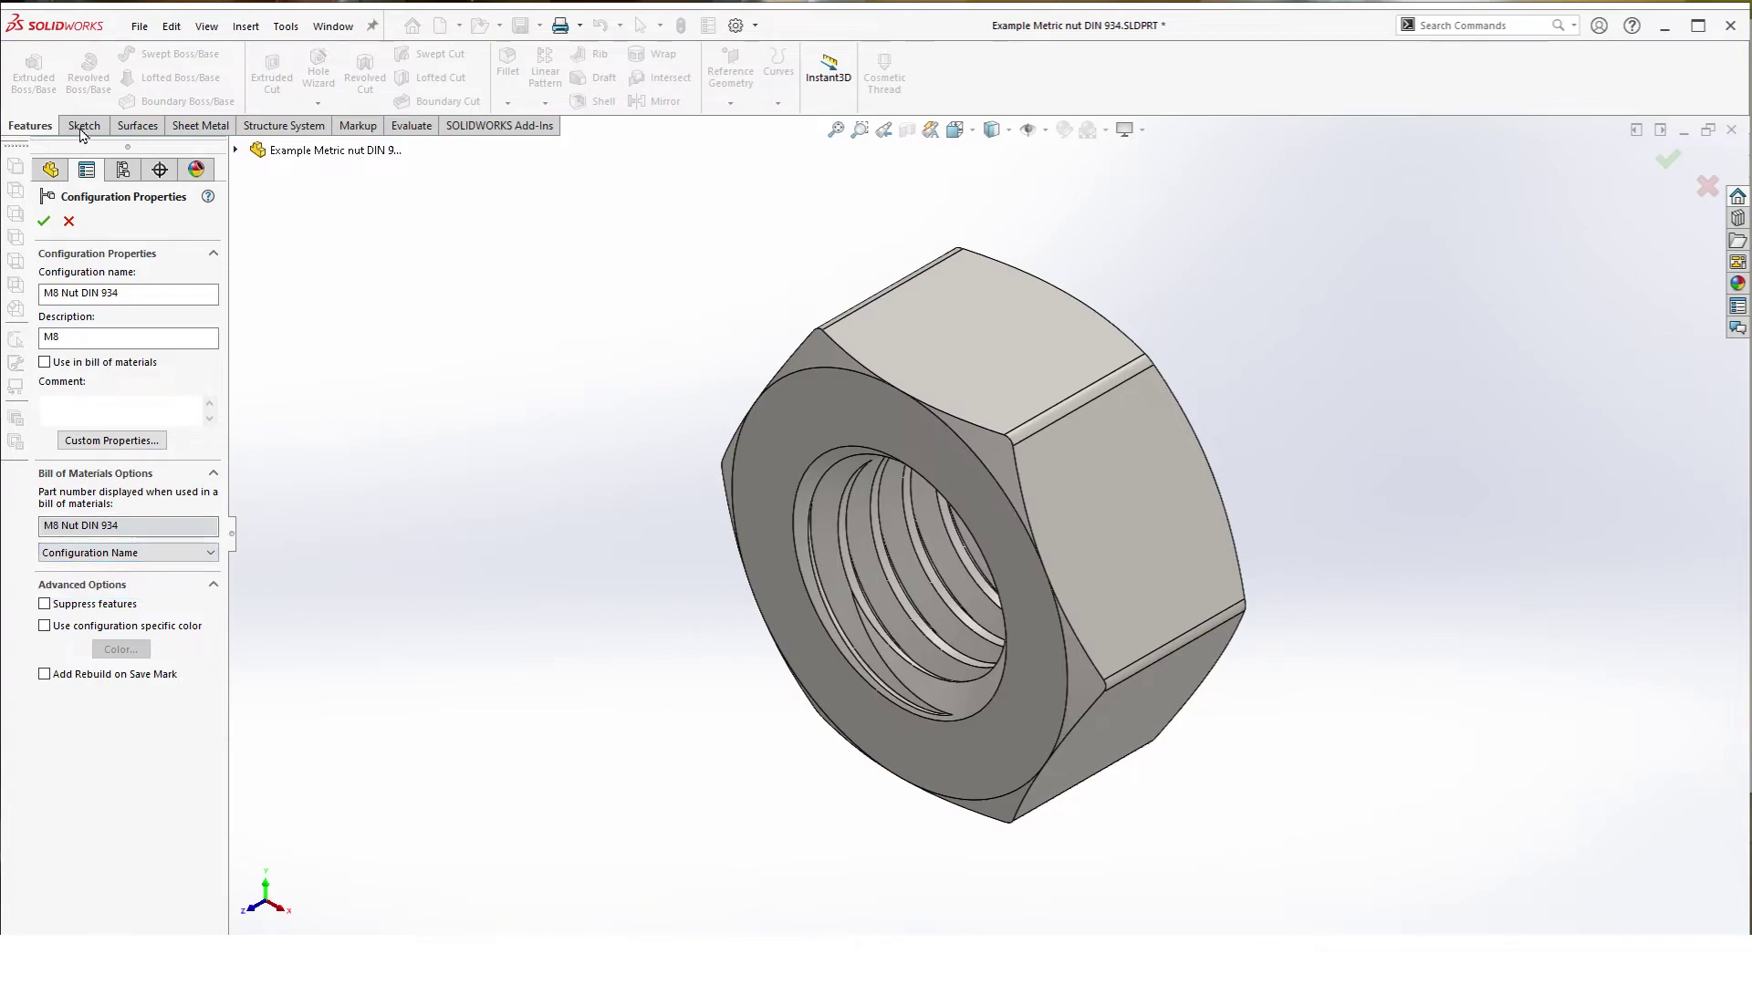
pyautogui.click(43, 221)
# Step: Add configuration M10 Nut DIN 934, description M10, with configuration name as BOM part number
pyautogui.rightClick(117, 239)
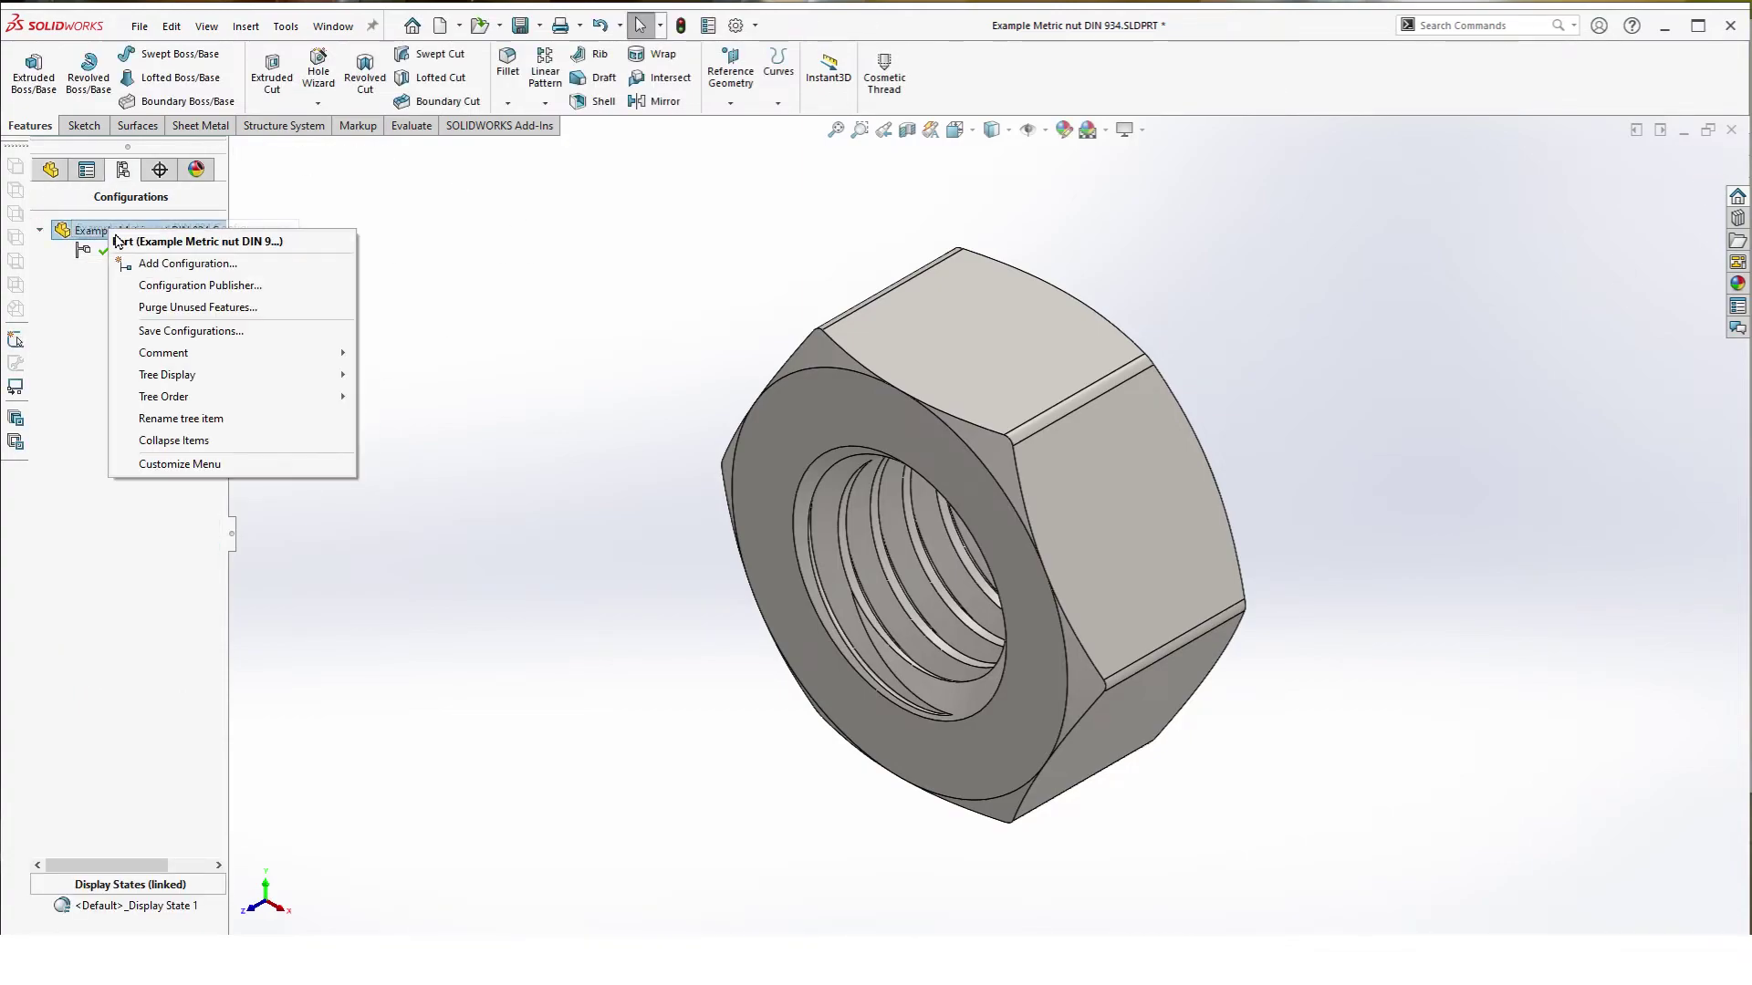
pyautogui.click(146, 263)
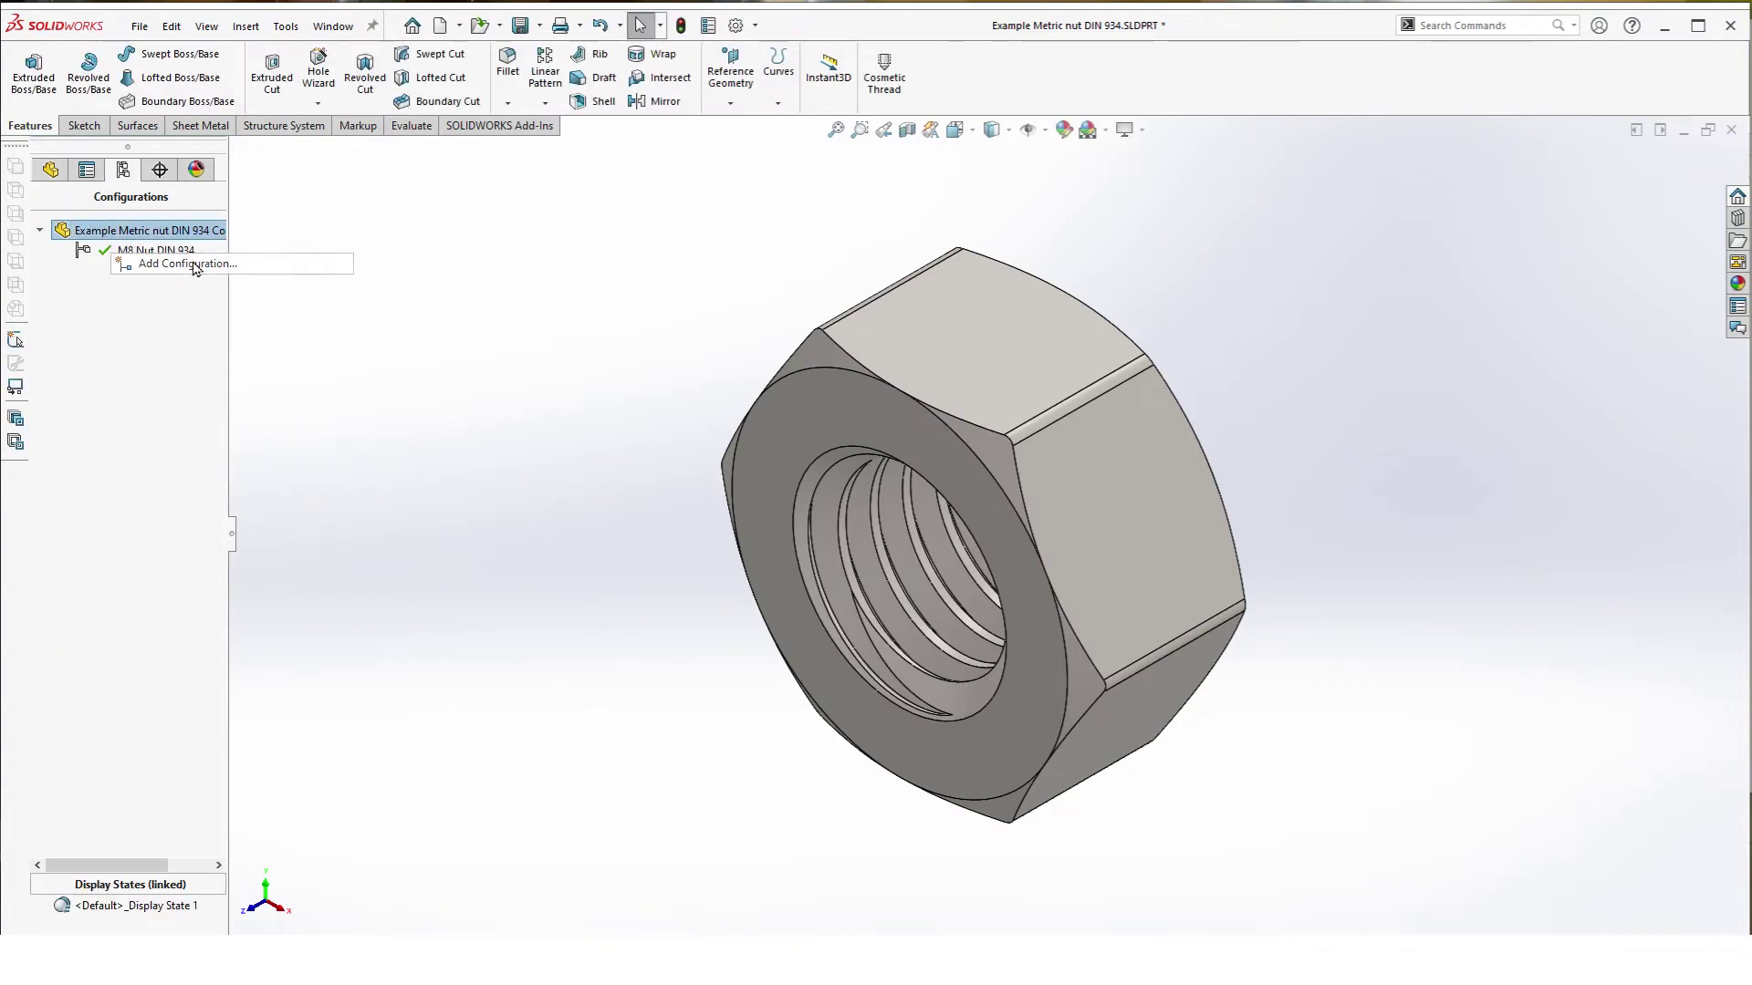
pyautogui.click(44, 294)
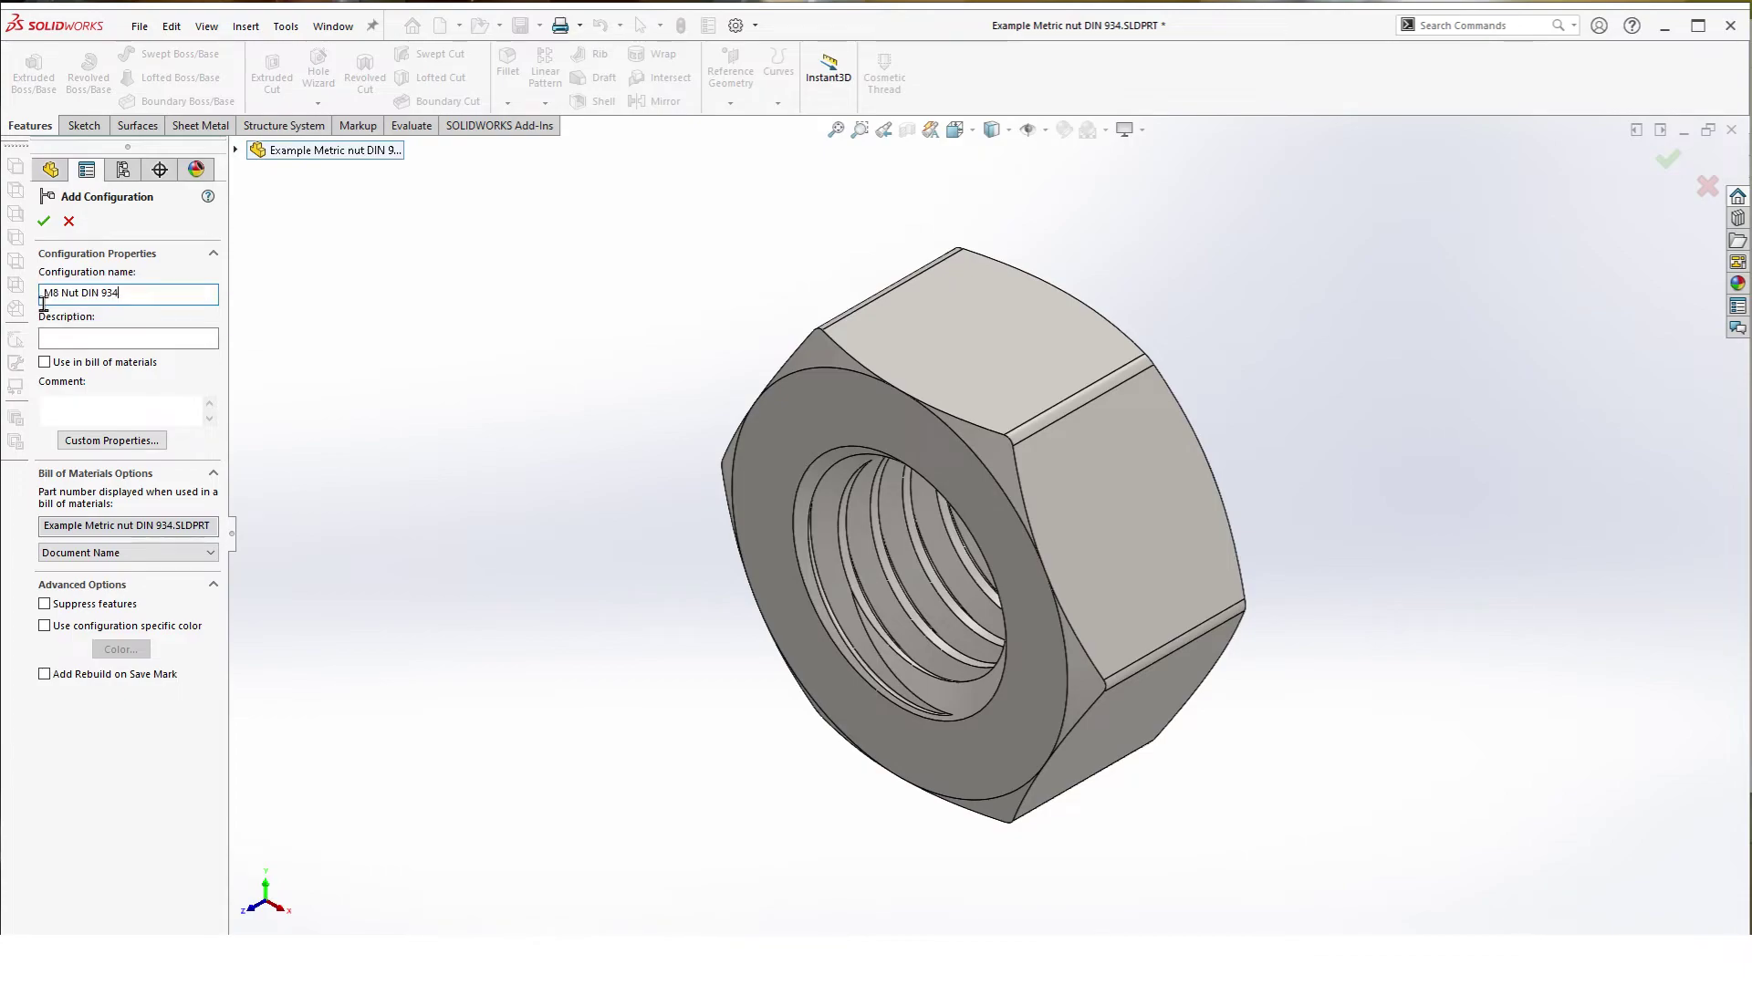
pyautogui.write('M10')
pyautogui.click(89, 335)
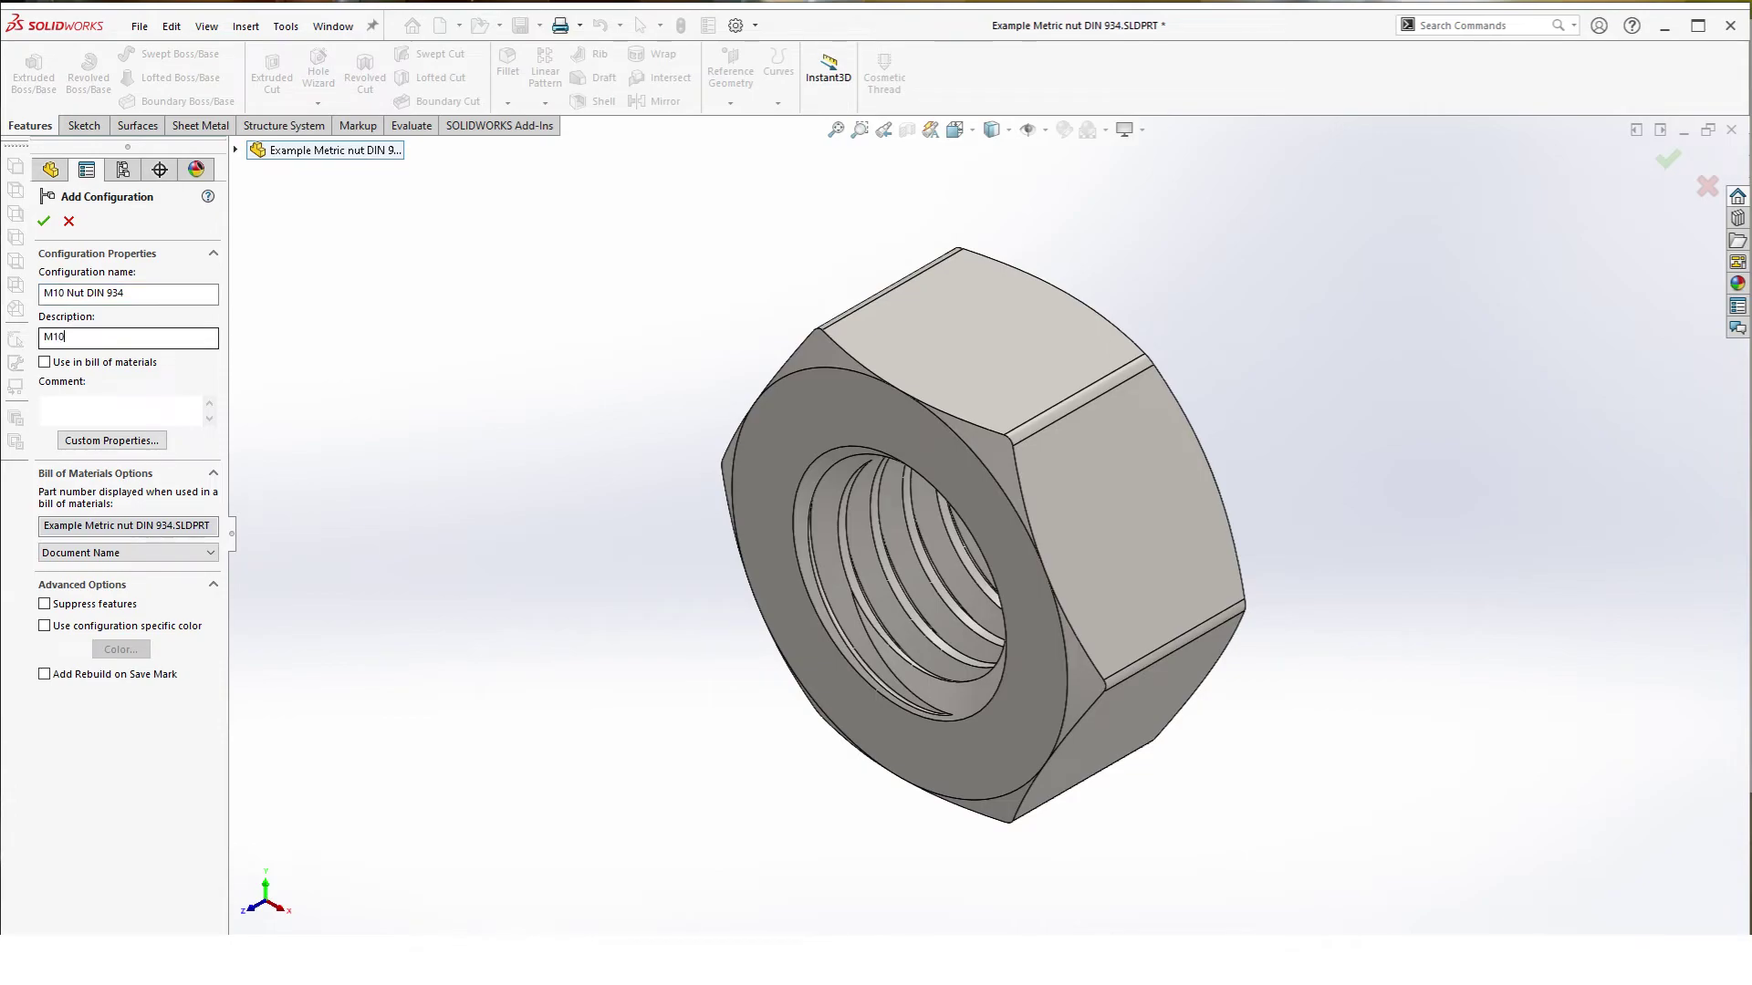
pyautogui.click(168, 553)
pyautogui.click(132, 589)
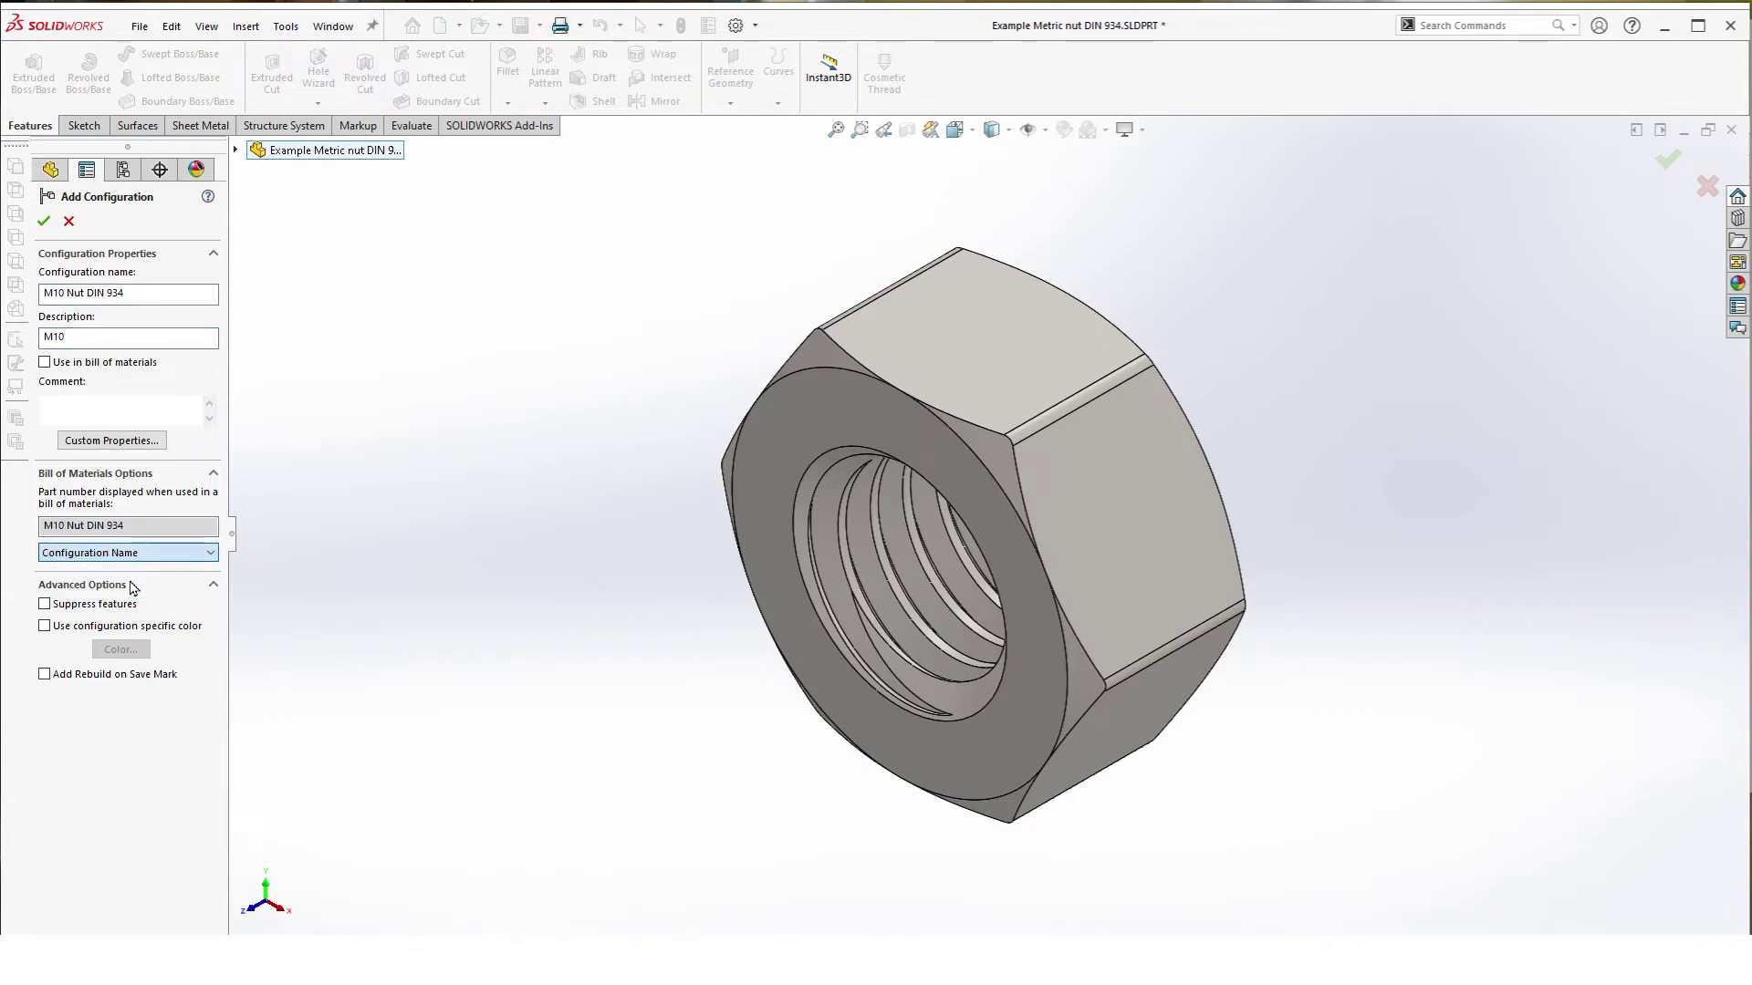
pyautogui.press('Return')
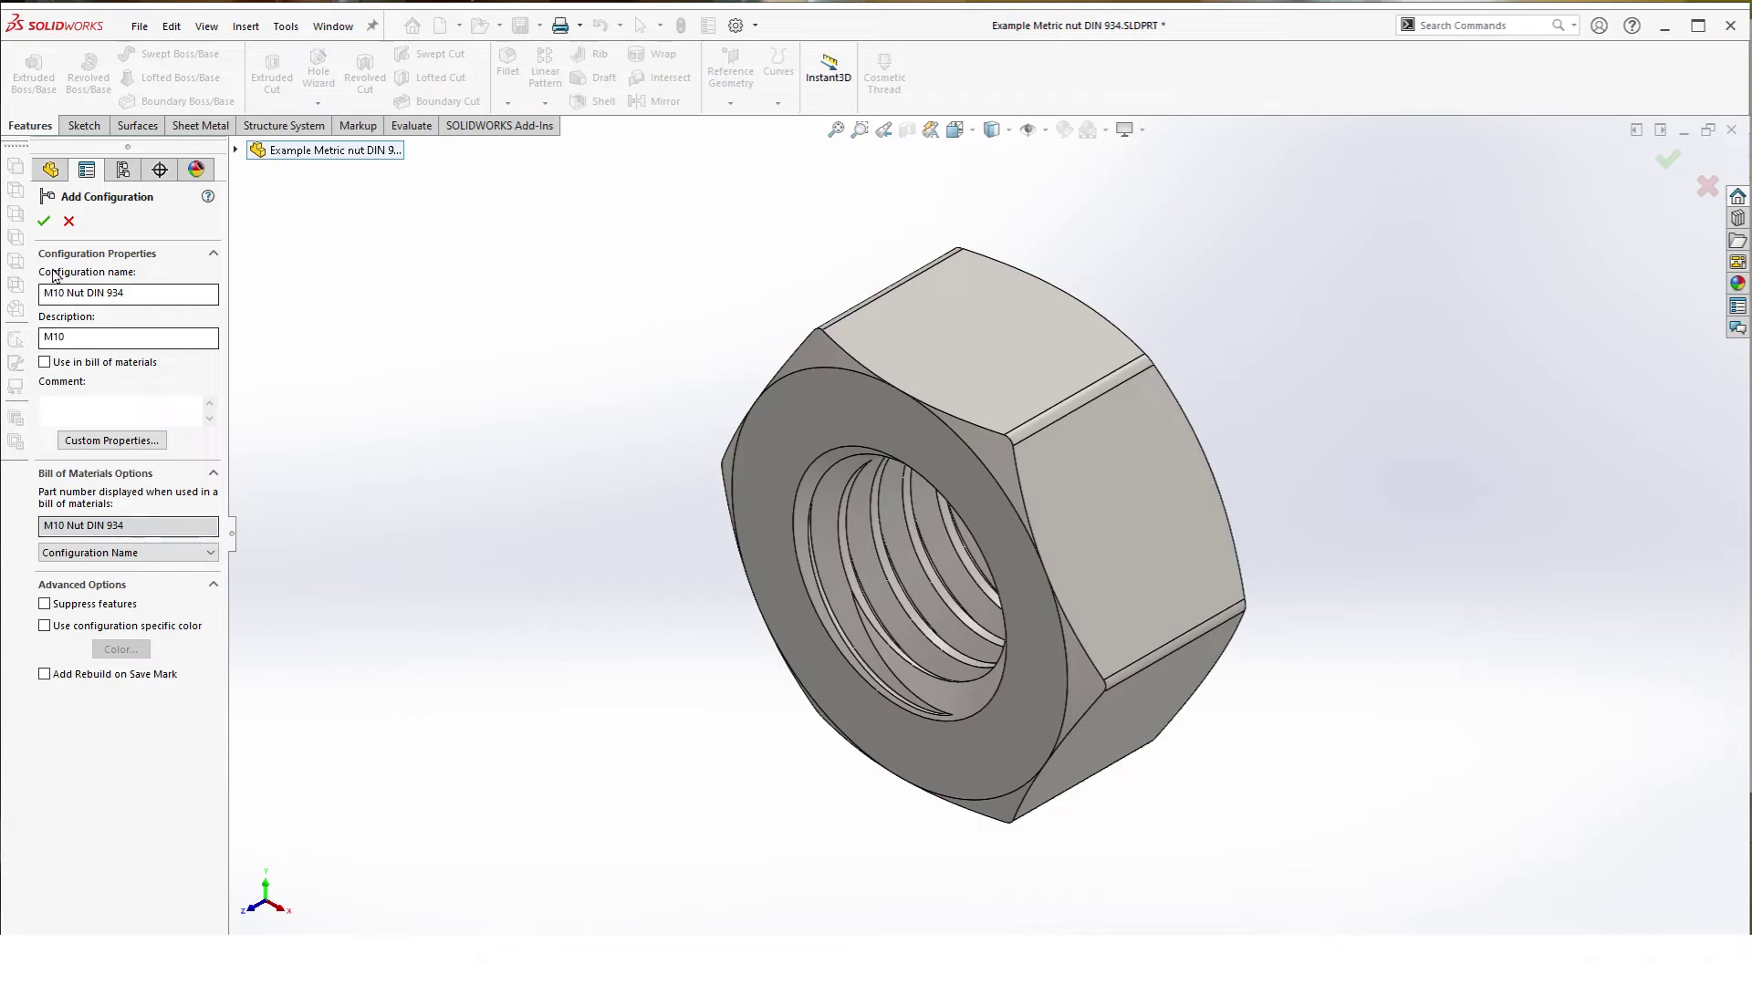
pyautogui.doubleClick(159, 252)
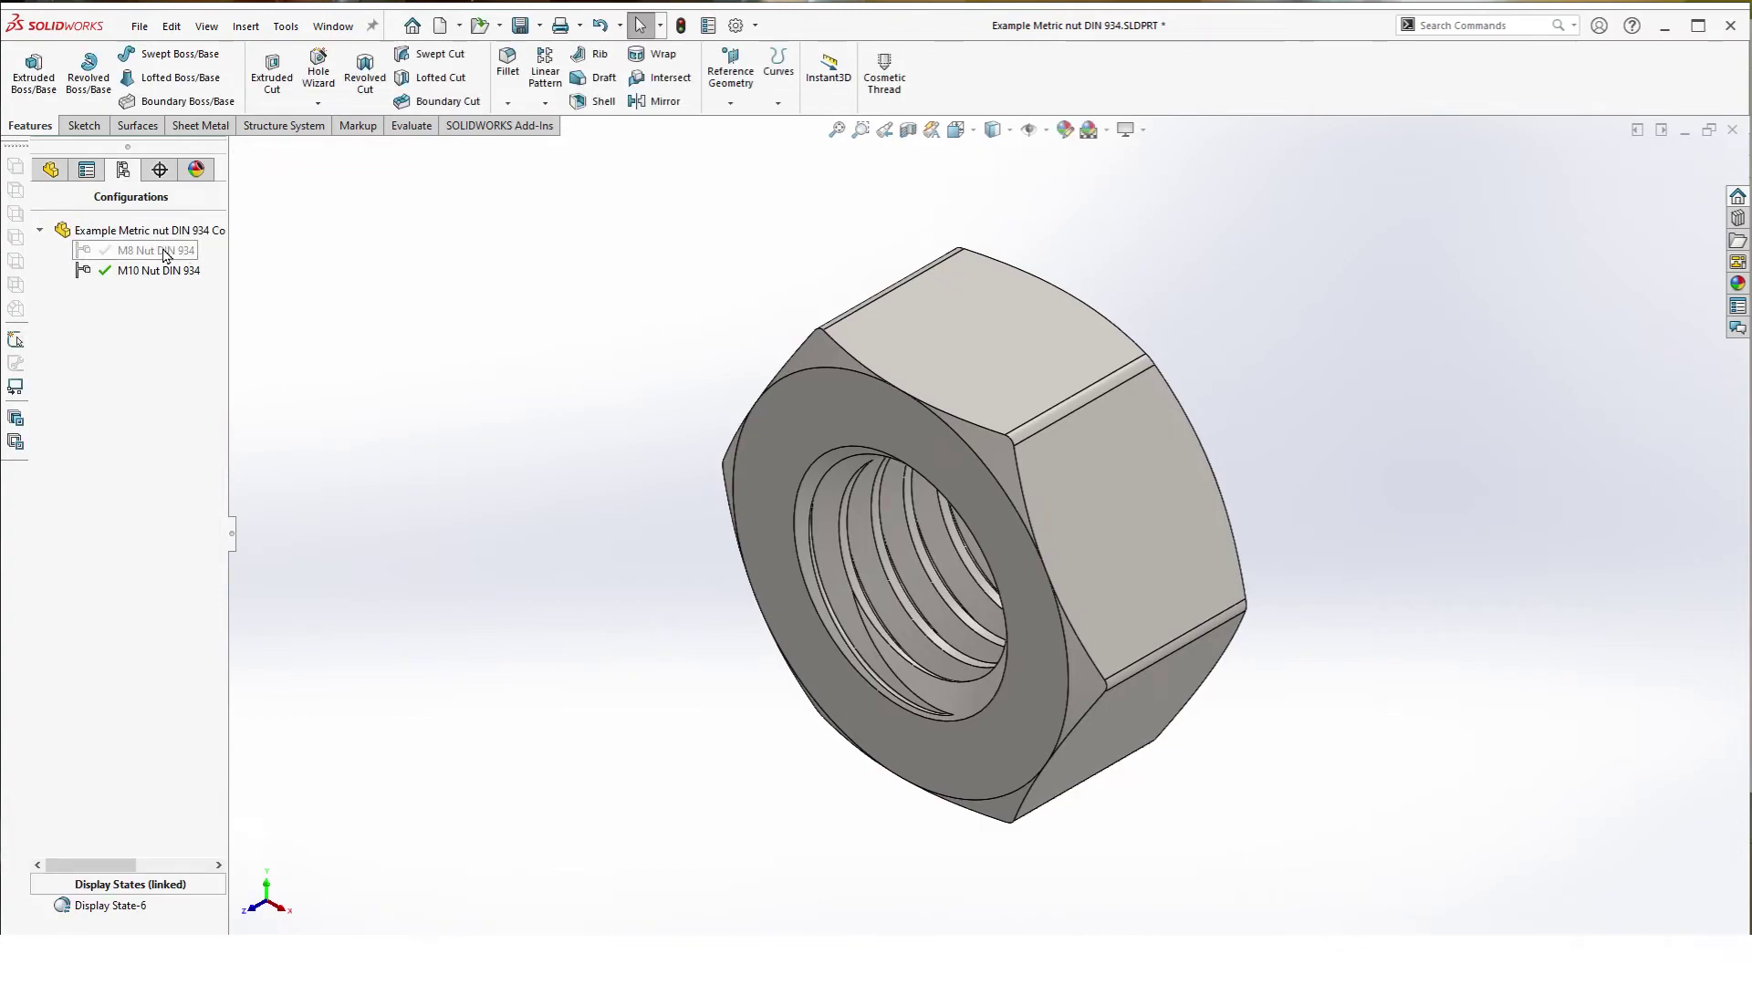
# Step: With M10 active, make the M, S, K and Pitch equations apply to this configuration only
pyautogui.doubleClick(153, 268)
pyautogui.hotkey('ctrl', 'e')
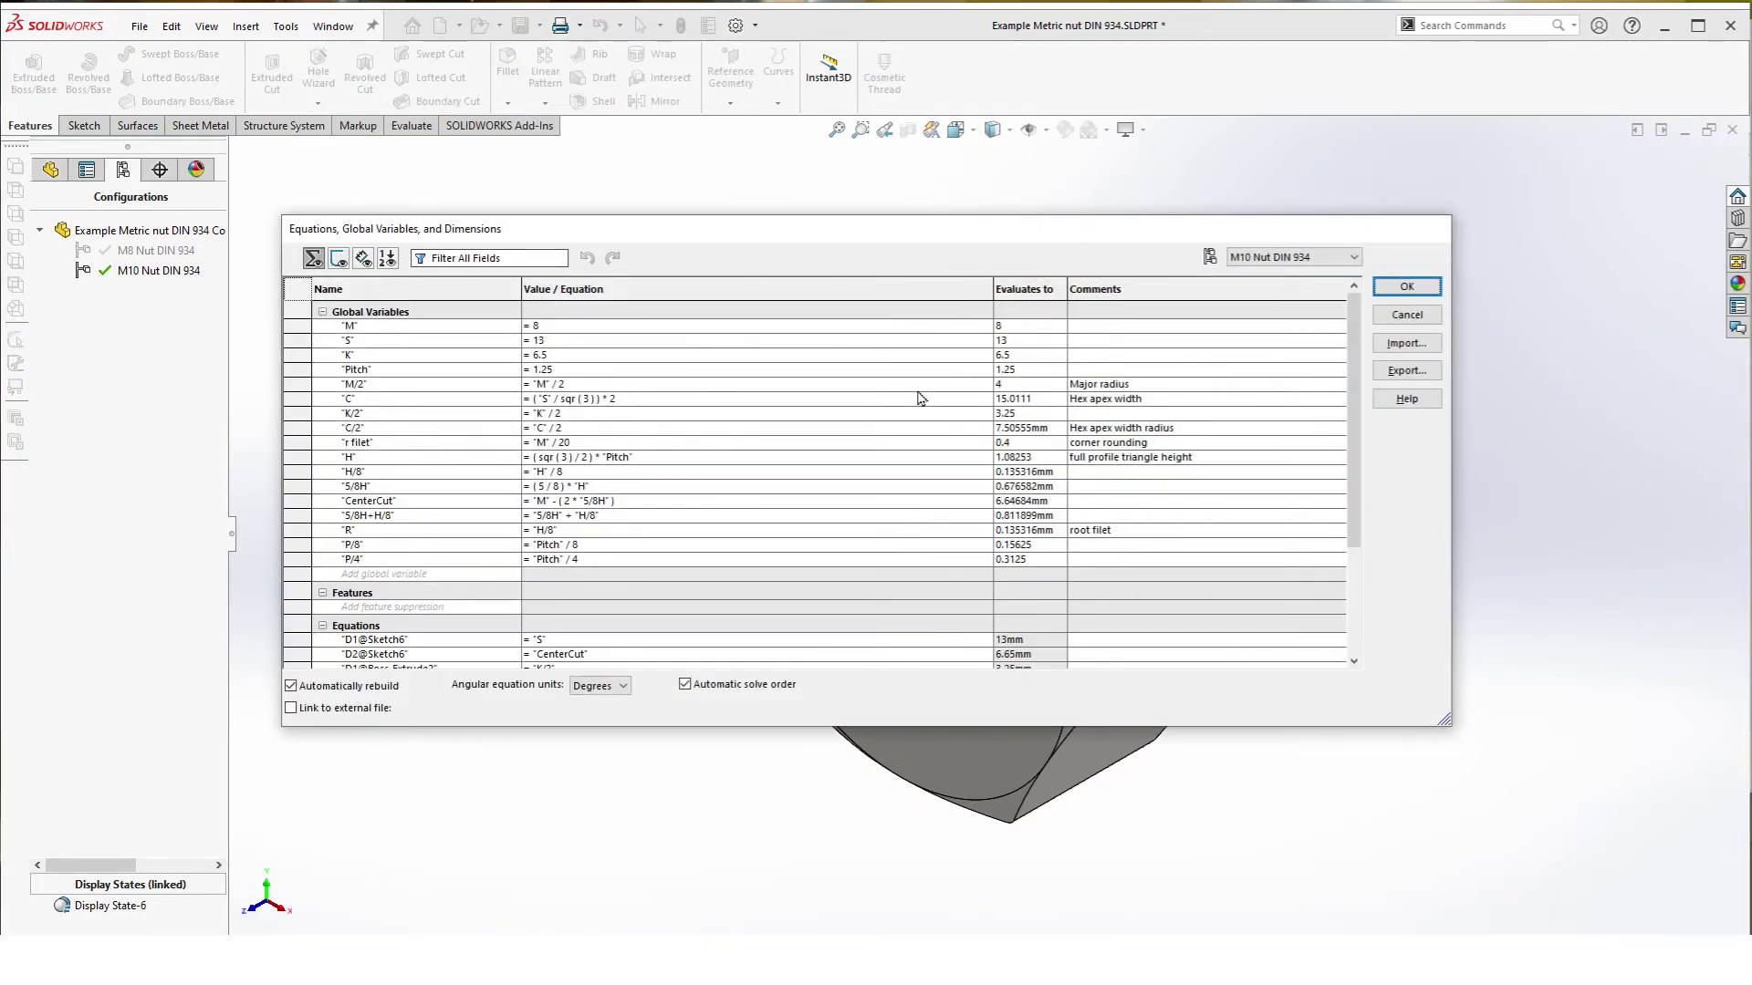
pyautogui.click(981, 327)
pyautogui.click(971, 327)
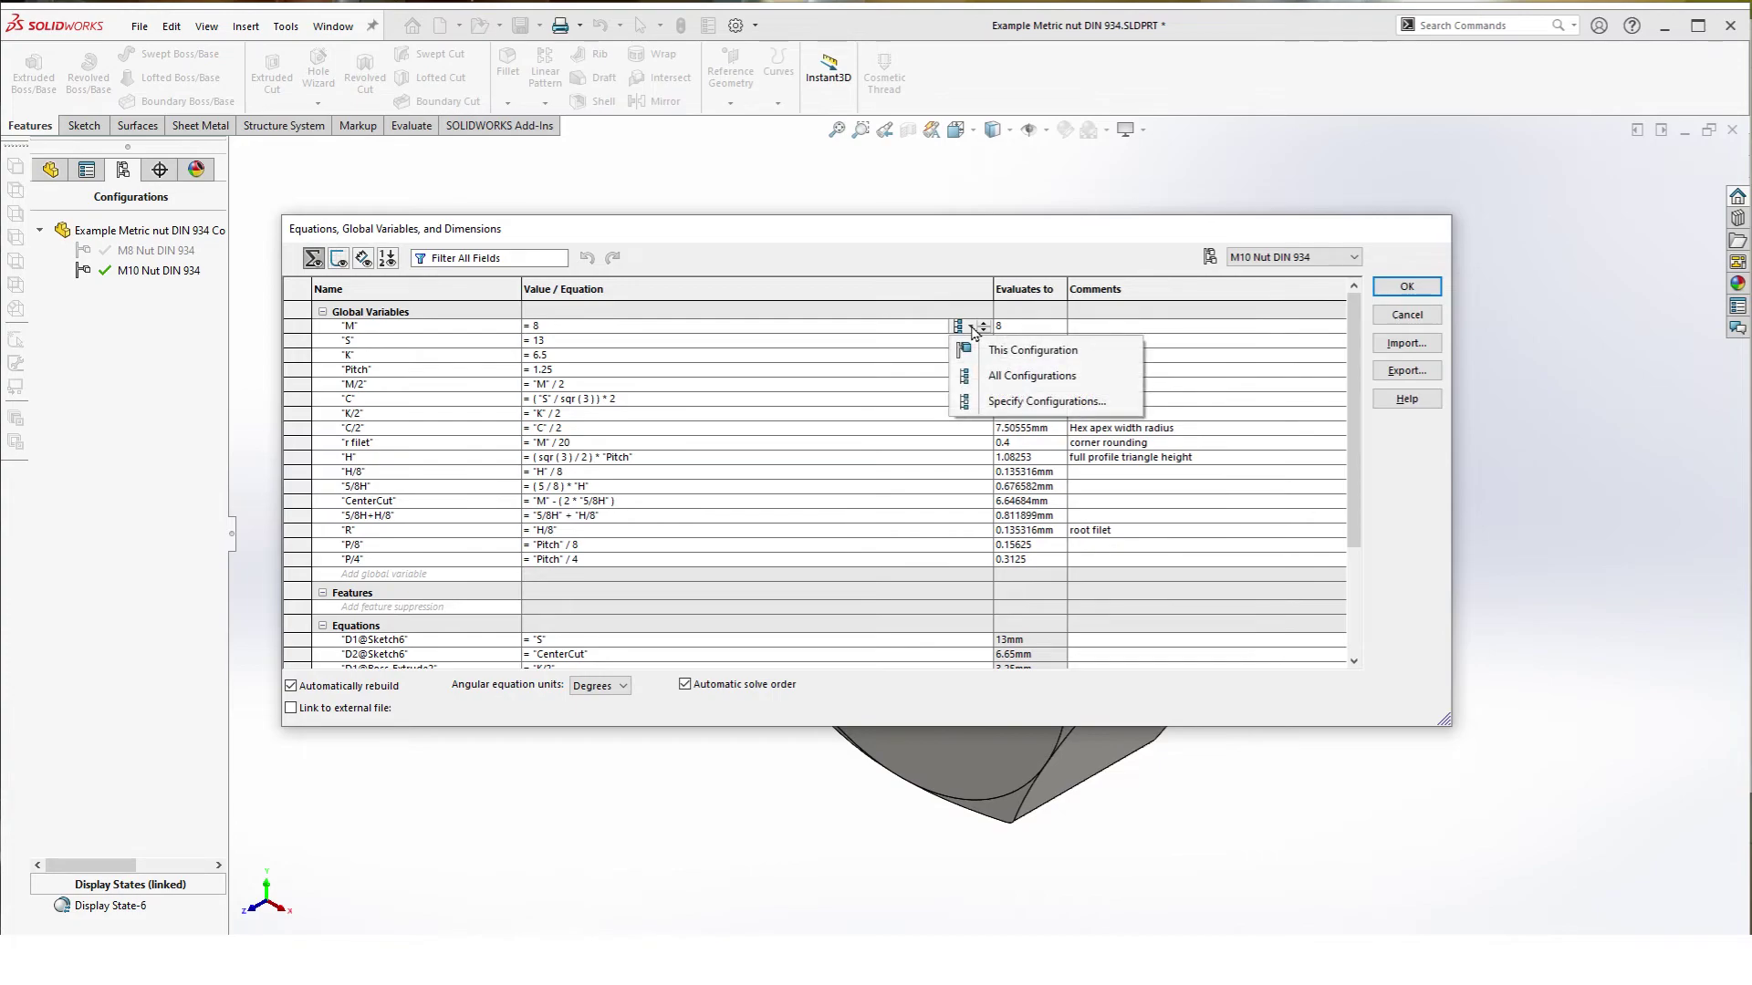
pyautogui.click(1015, 352)
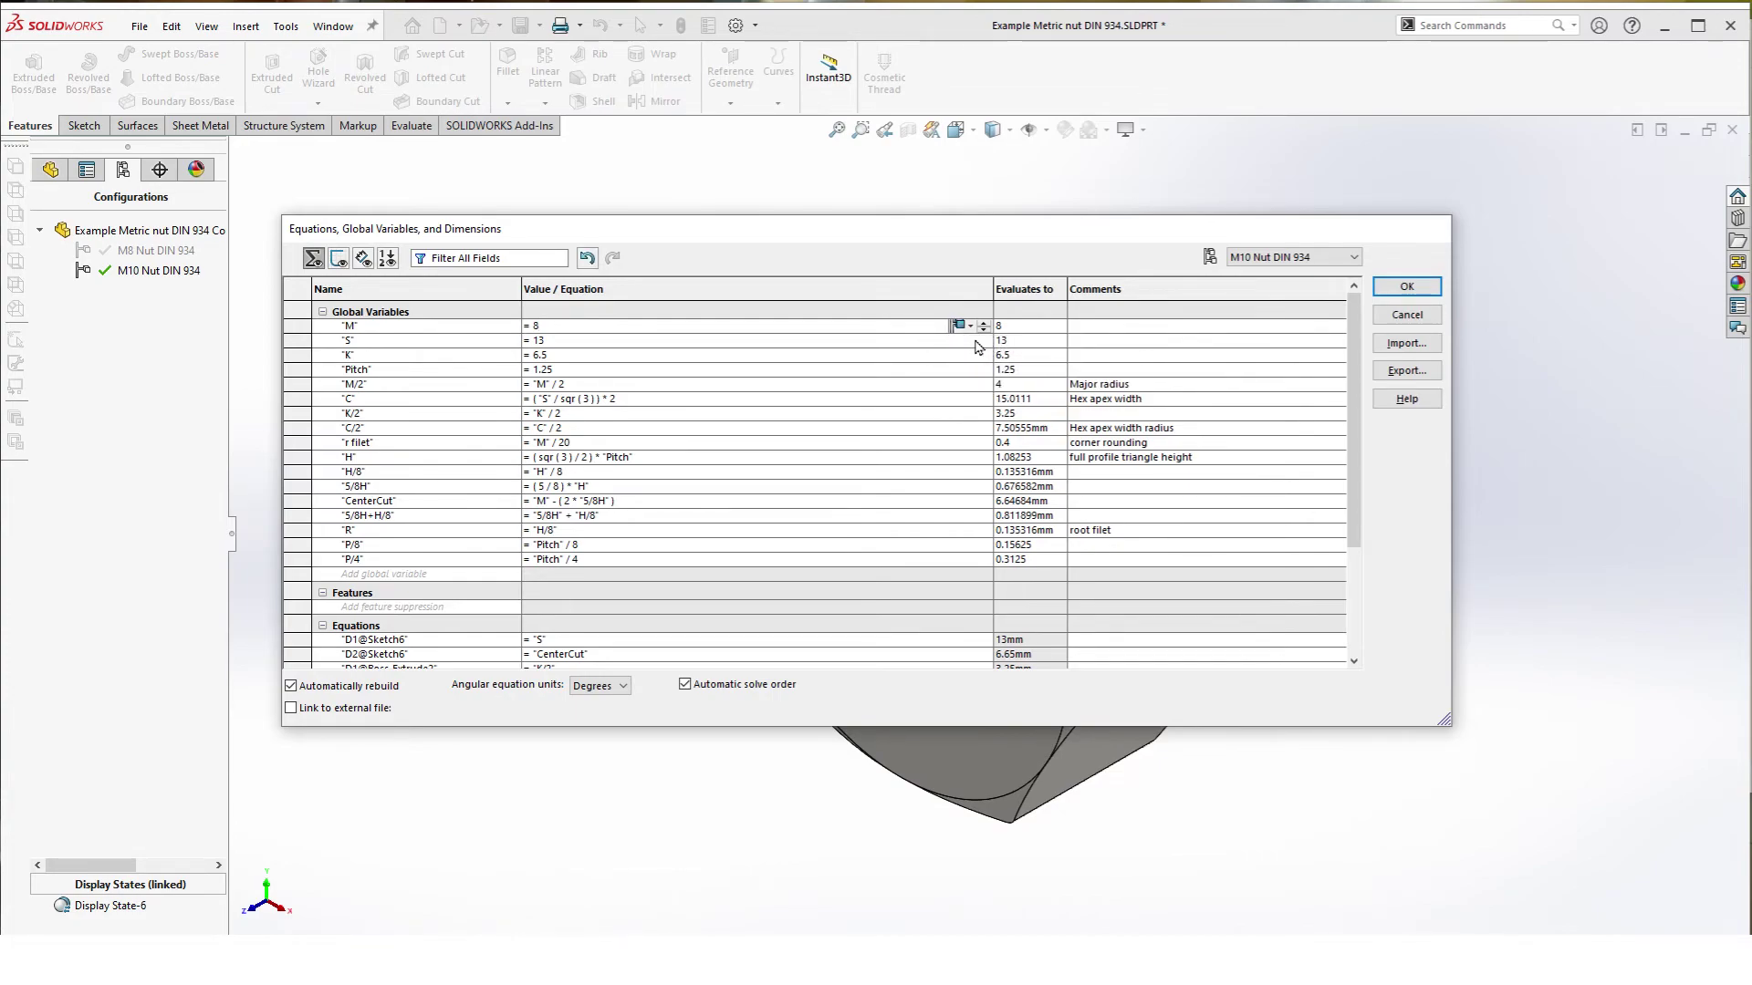
pyautogui.click(972, 344)
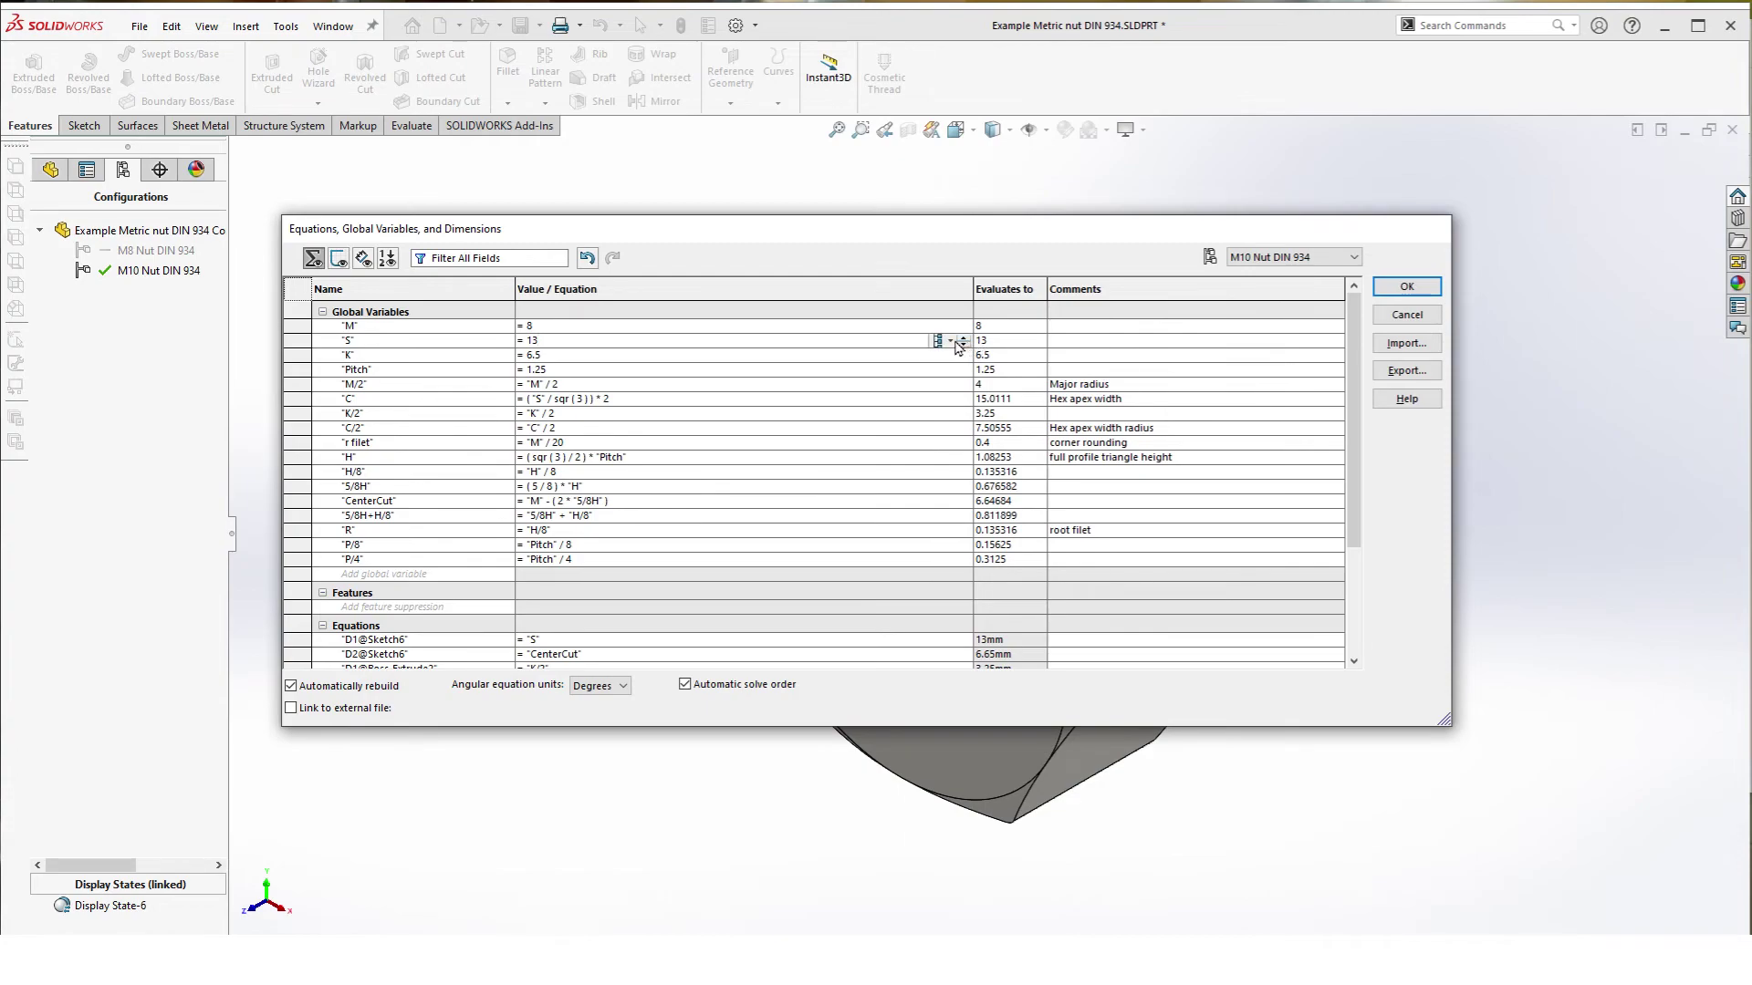
pyautogui.click(953, 342)
pyautogui.click(954, 355)
pyautogui.click(950, 355)
pyautogui.click(949, 380)
pyautogui.click(949, 369)
pyautogui.click(954, 383)
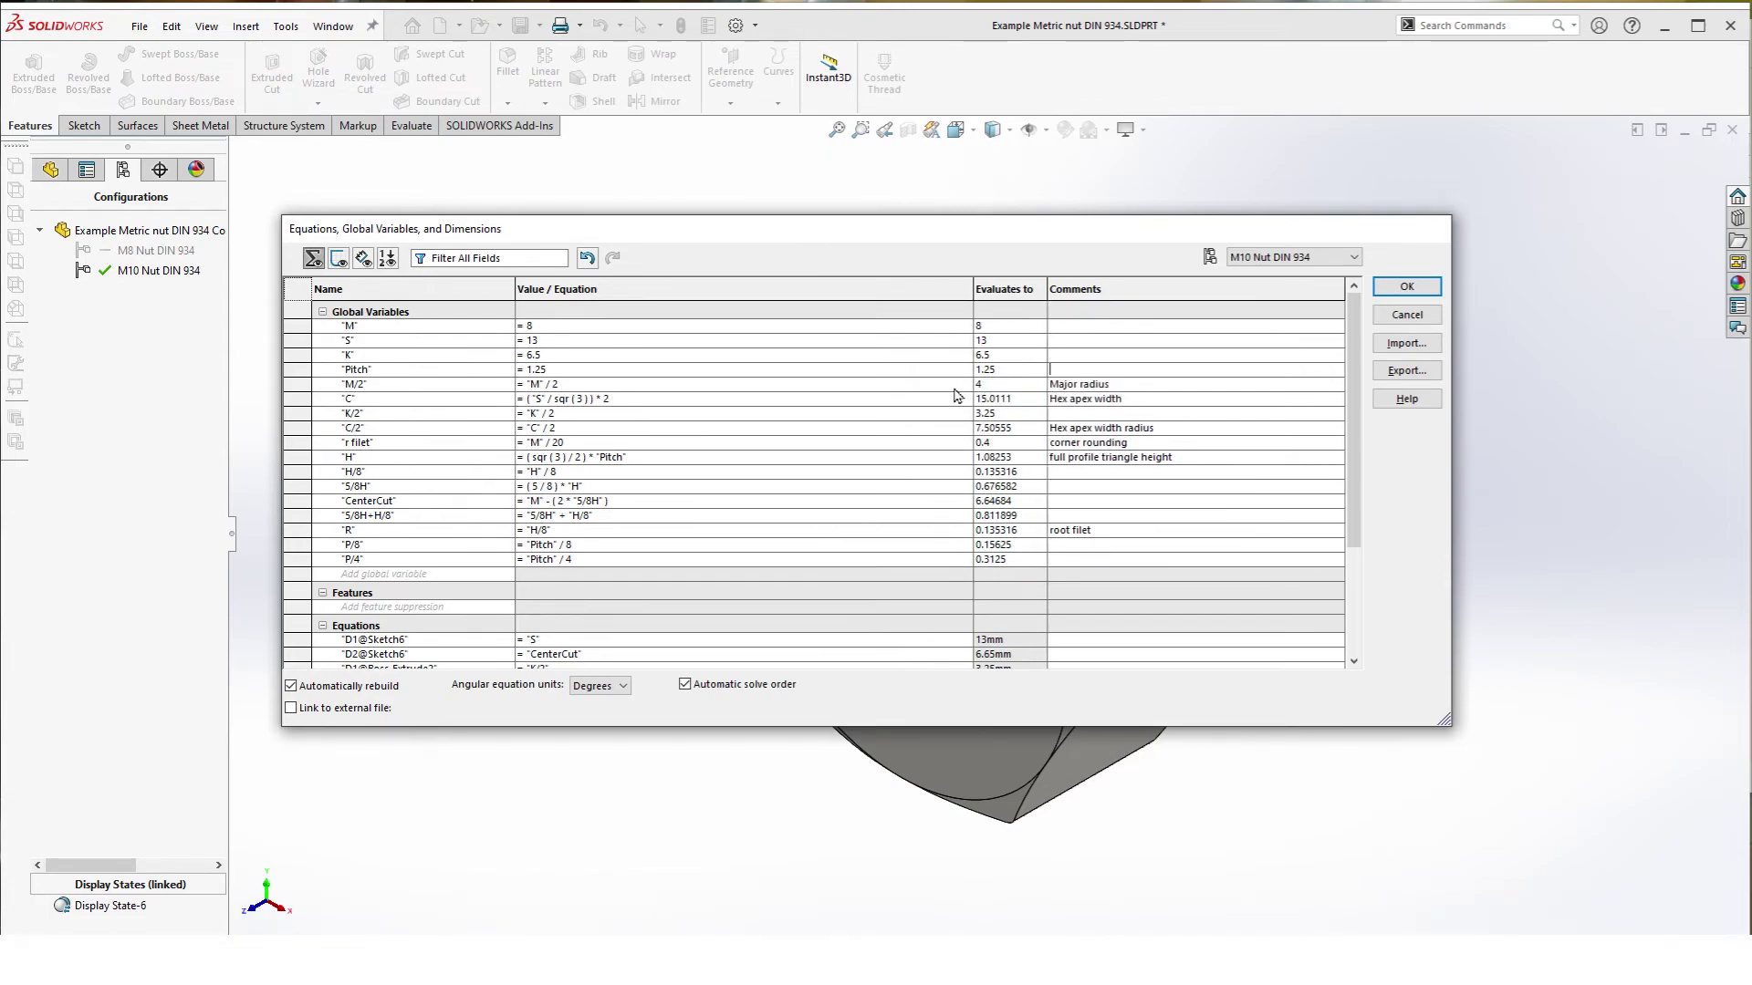
# Step: Enter M = 10, S = 17 and K = 8 for the M10 configuration
pyautogui.click(538, 326)
pyautogui.press('BackSpace')
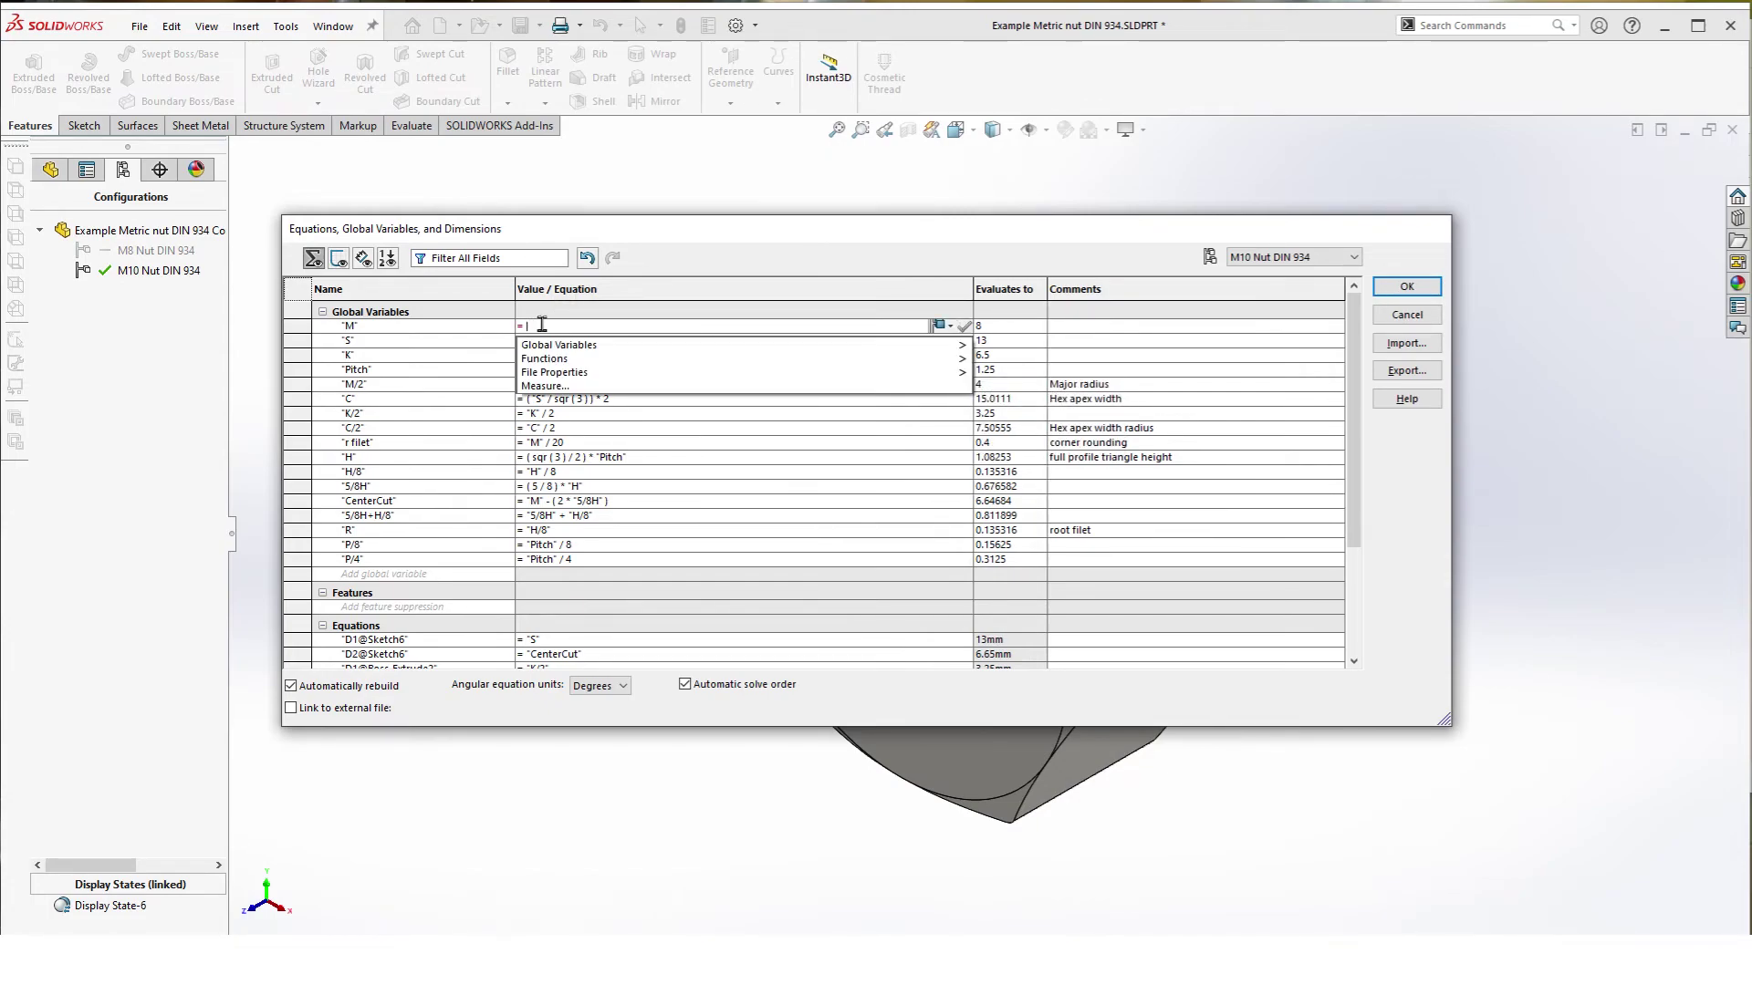
pyautogui.write('10')
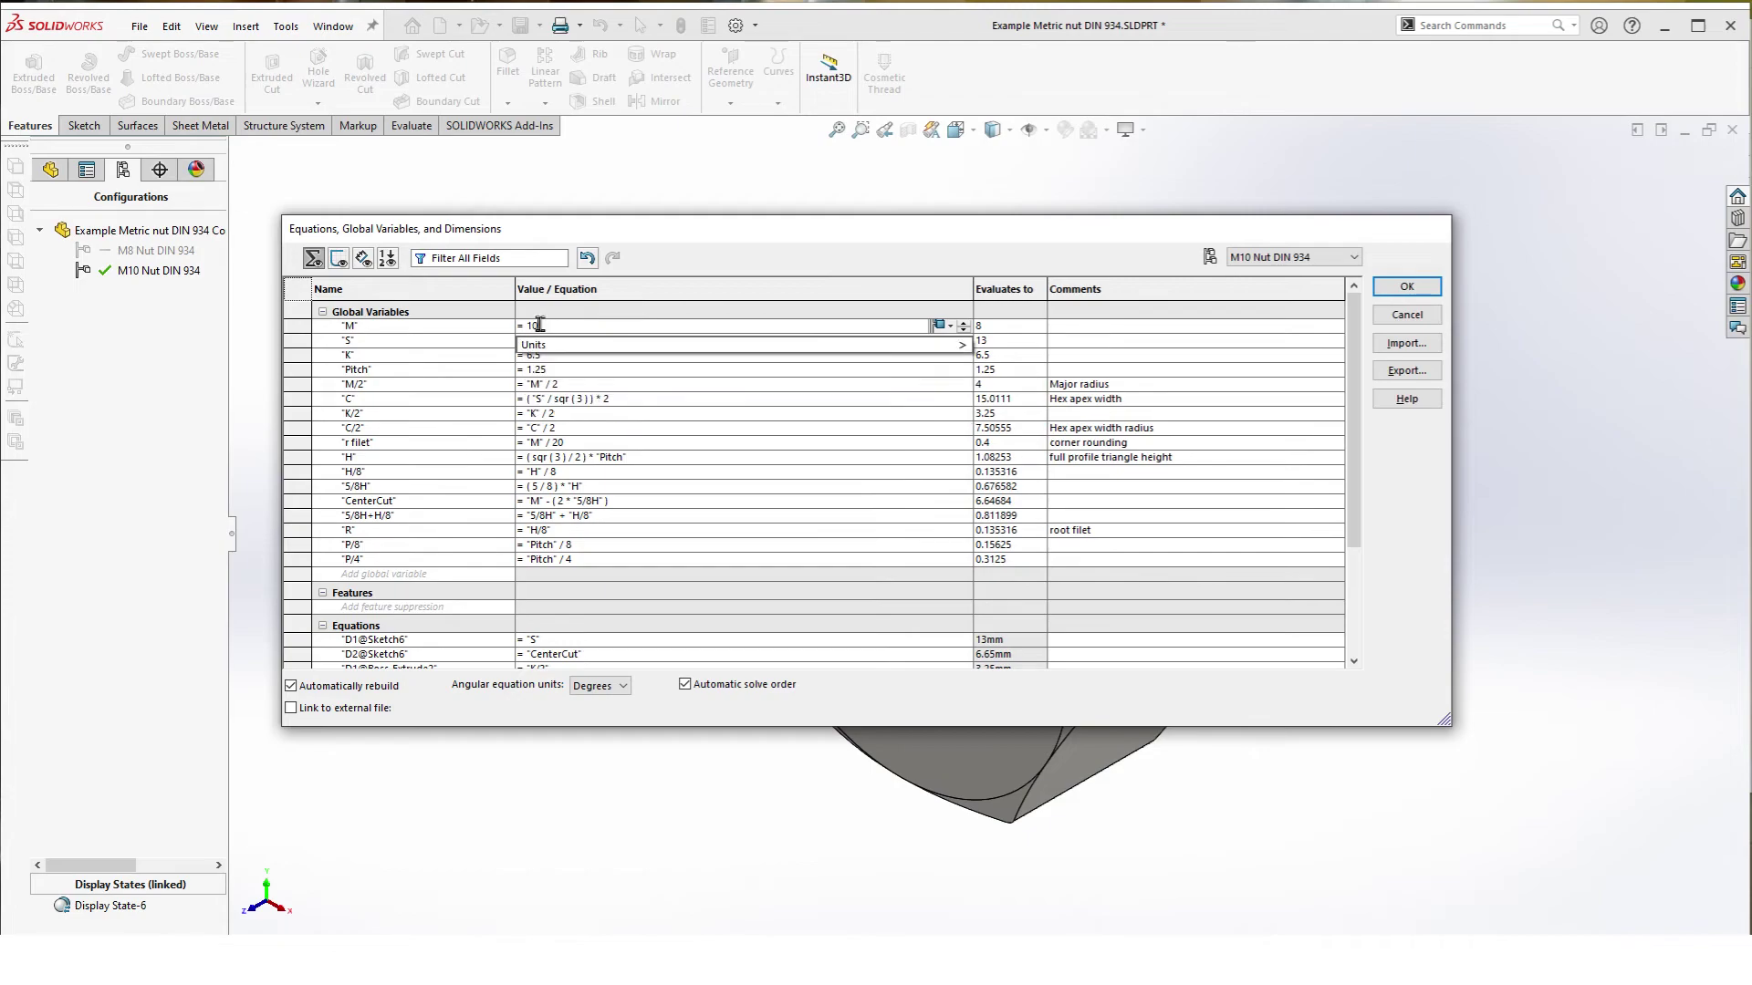
pyautogui.press('Return')
pyautogui.click(568, 344)
pyautogui.press('BackSpace')
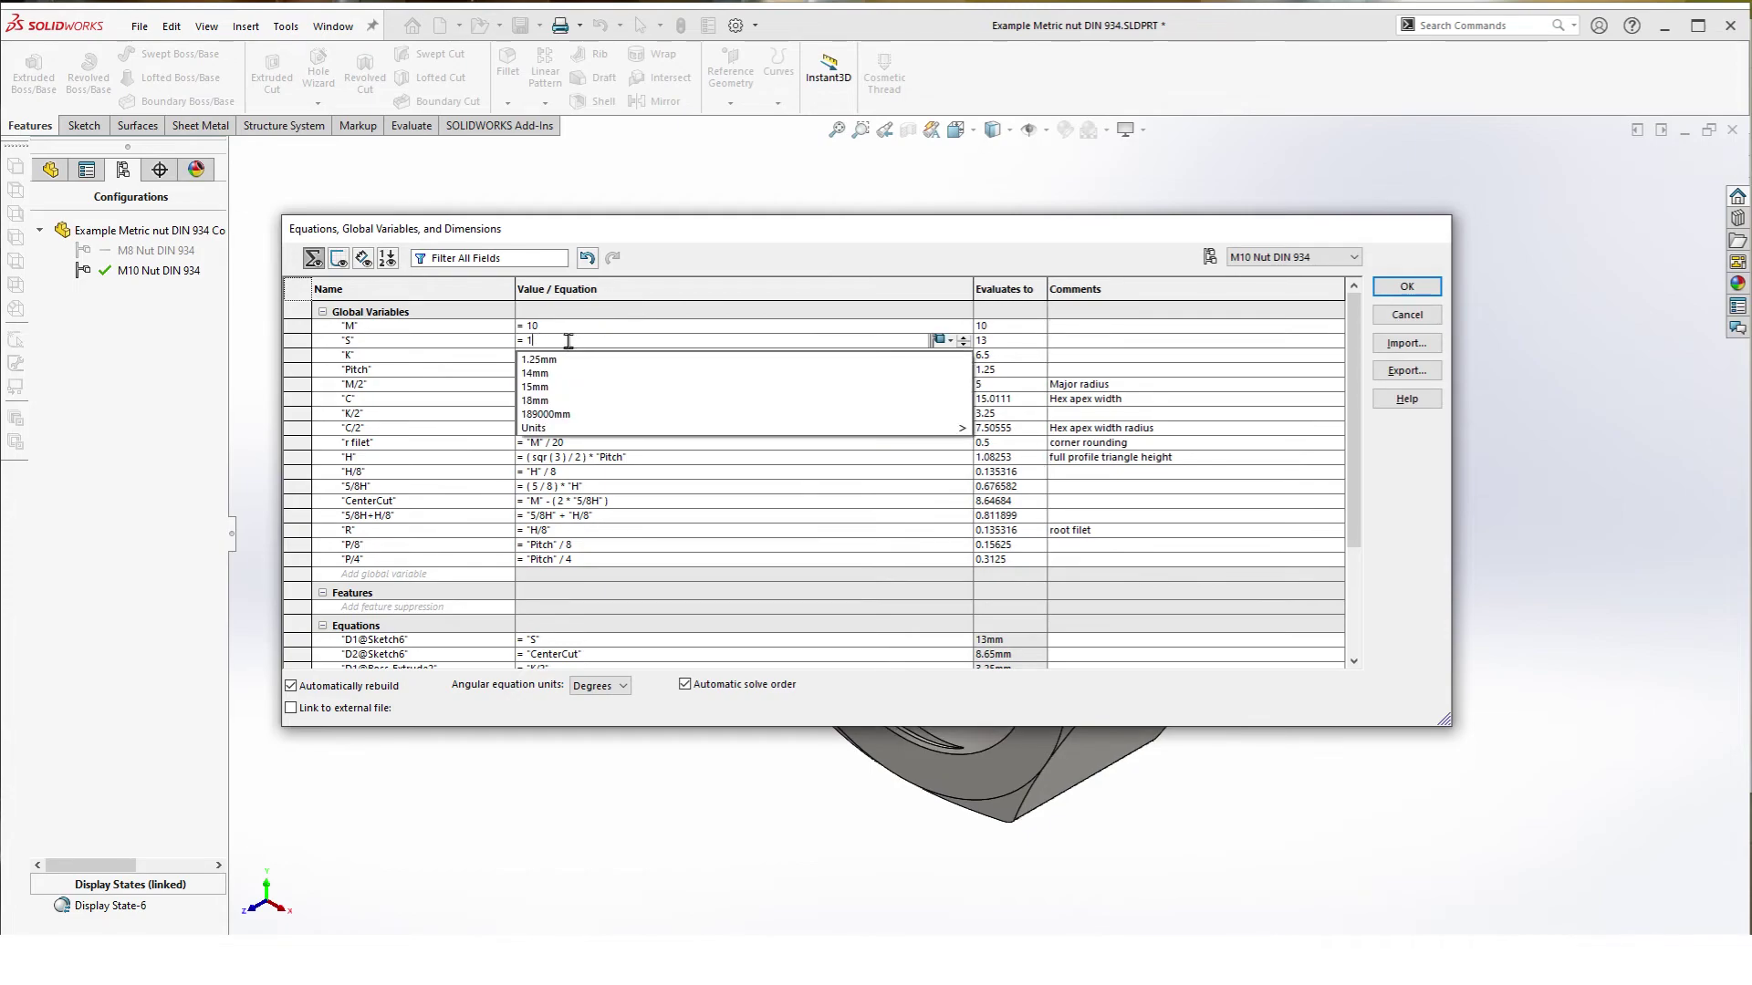
pyautogui.write('7')
pyautogui.press('Return')
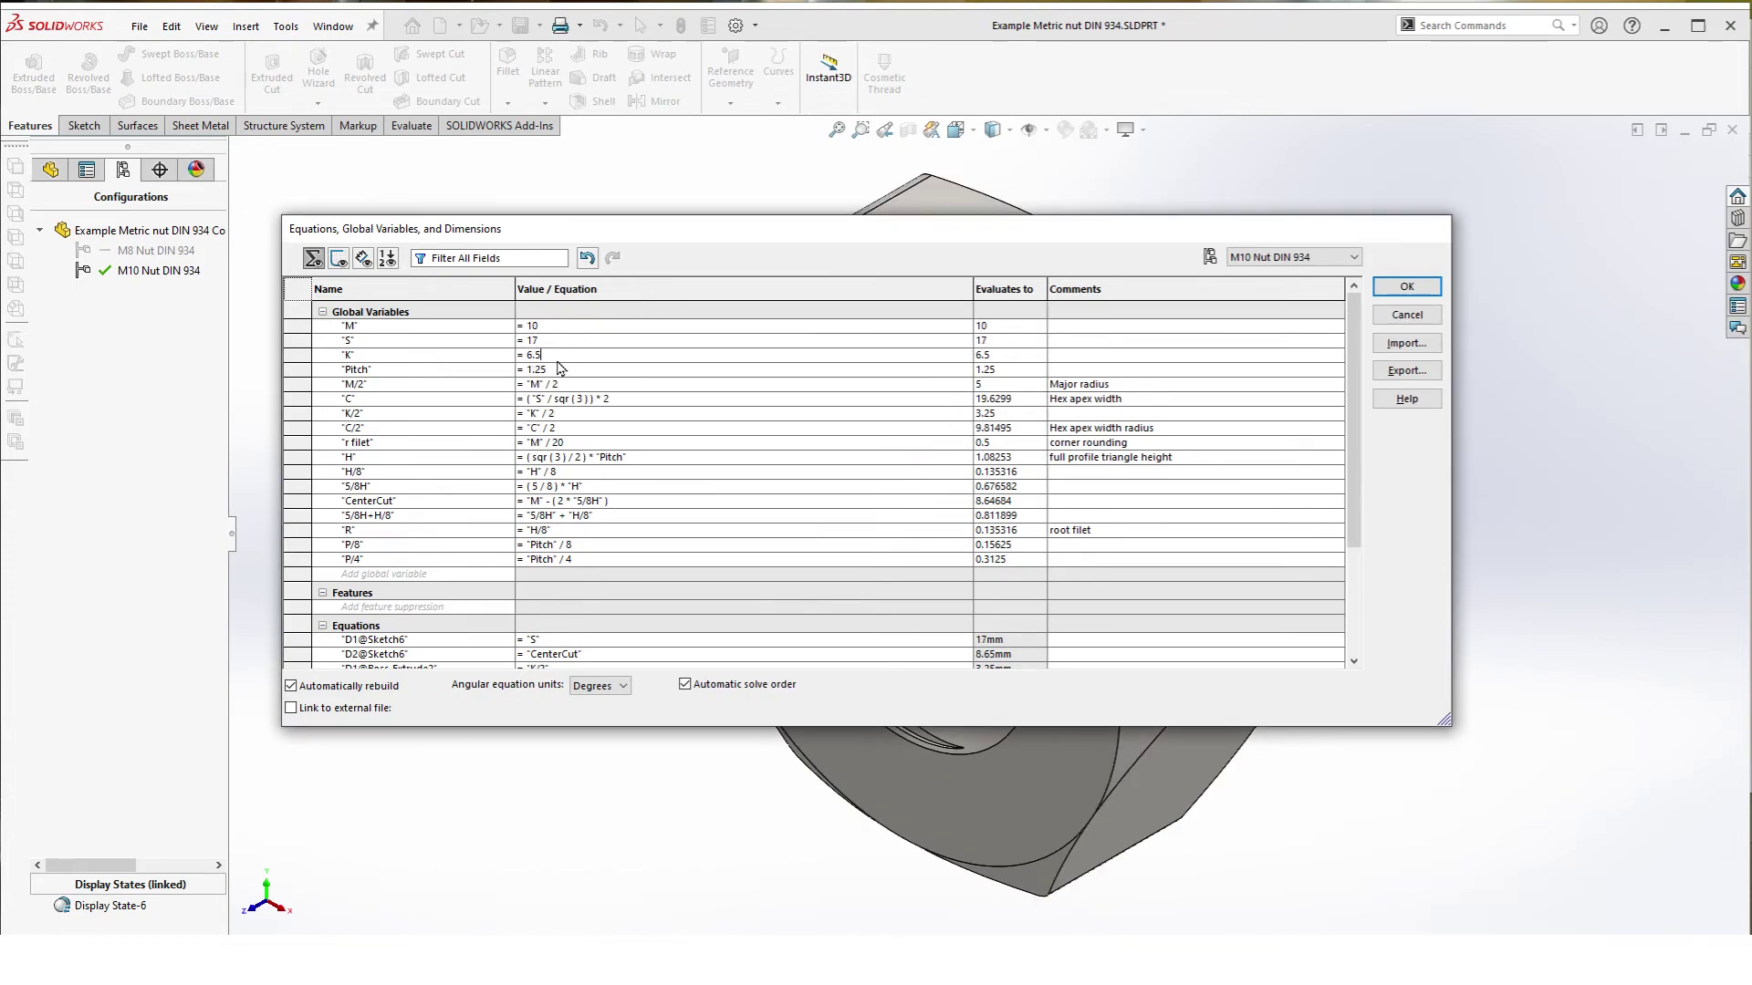
pyautogui.click(564, 353)
pyautogui.press('BackSpace')
pyautogui.press('BackSpace')
pyautogui.press('BackSpace')
pyautogui.write('8')
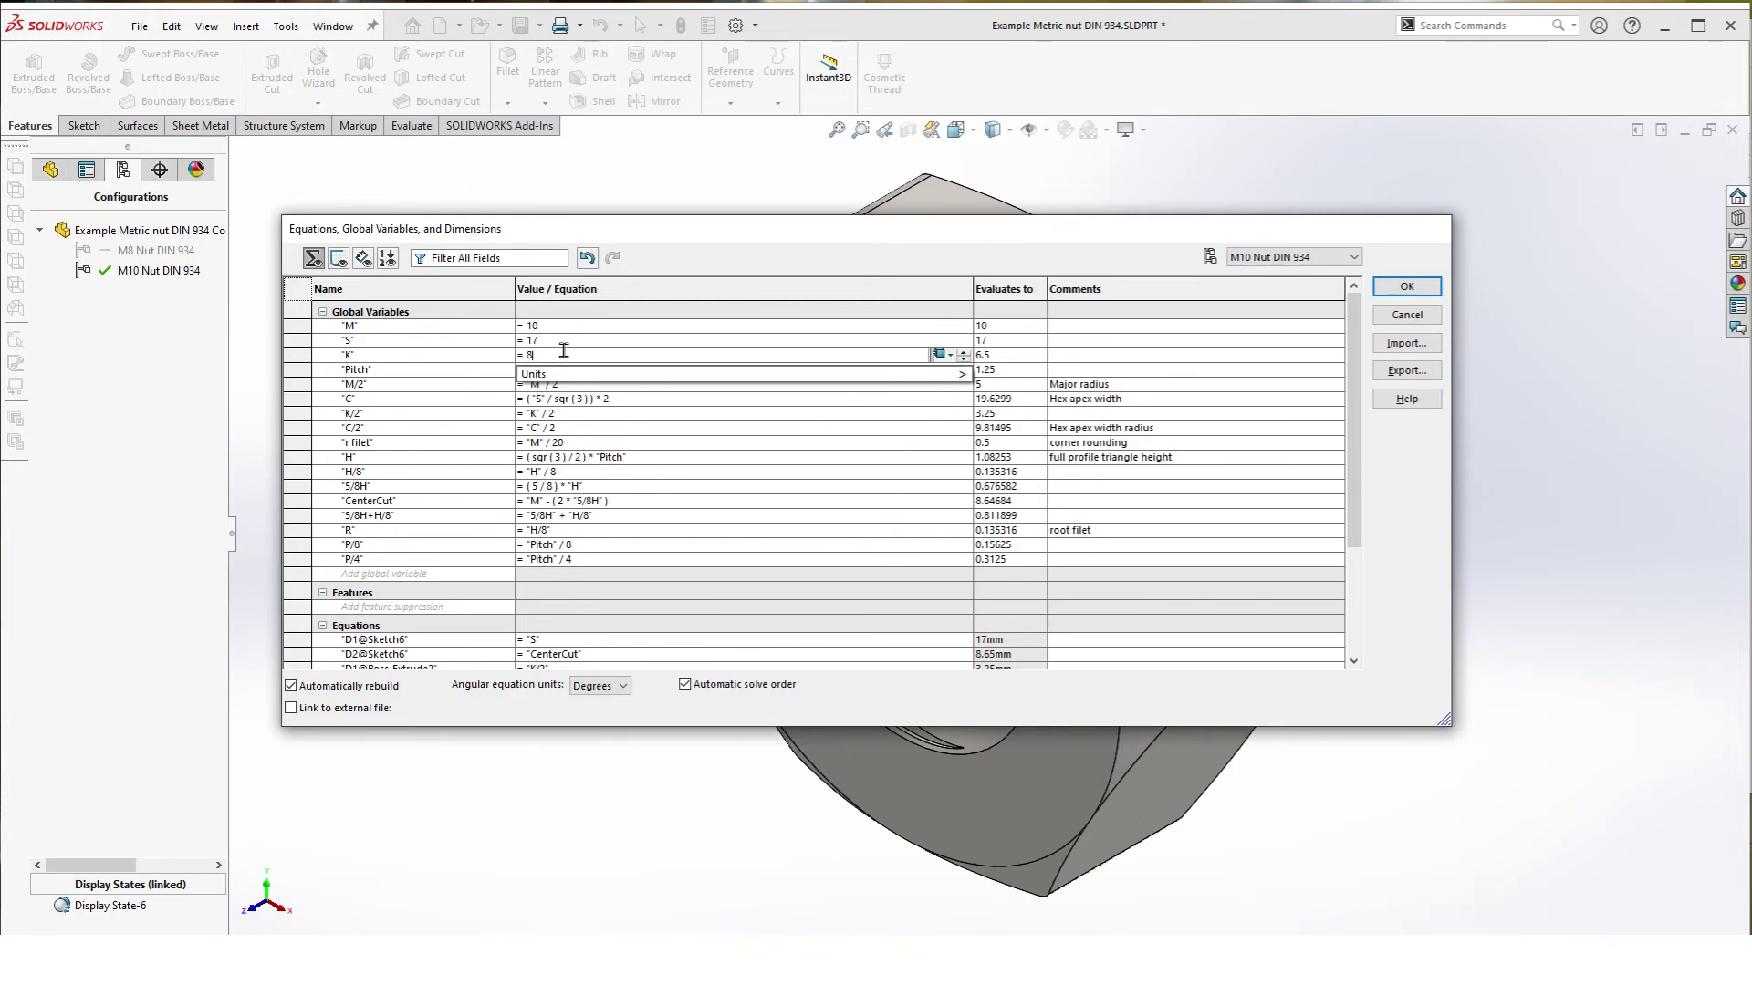
pyautogui.press('Return')
# Step: Set Pitch to 1.5, apply the equations, then toggle M8, M10 and back to M8
pyautogui.click(567, 369)
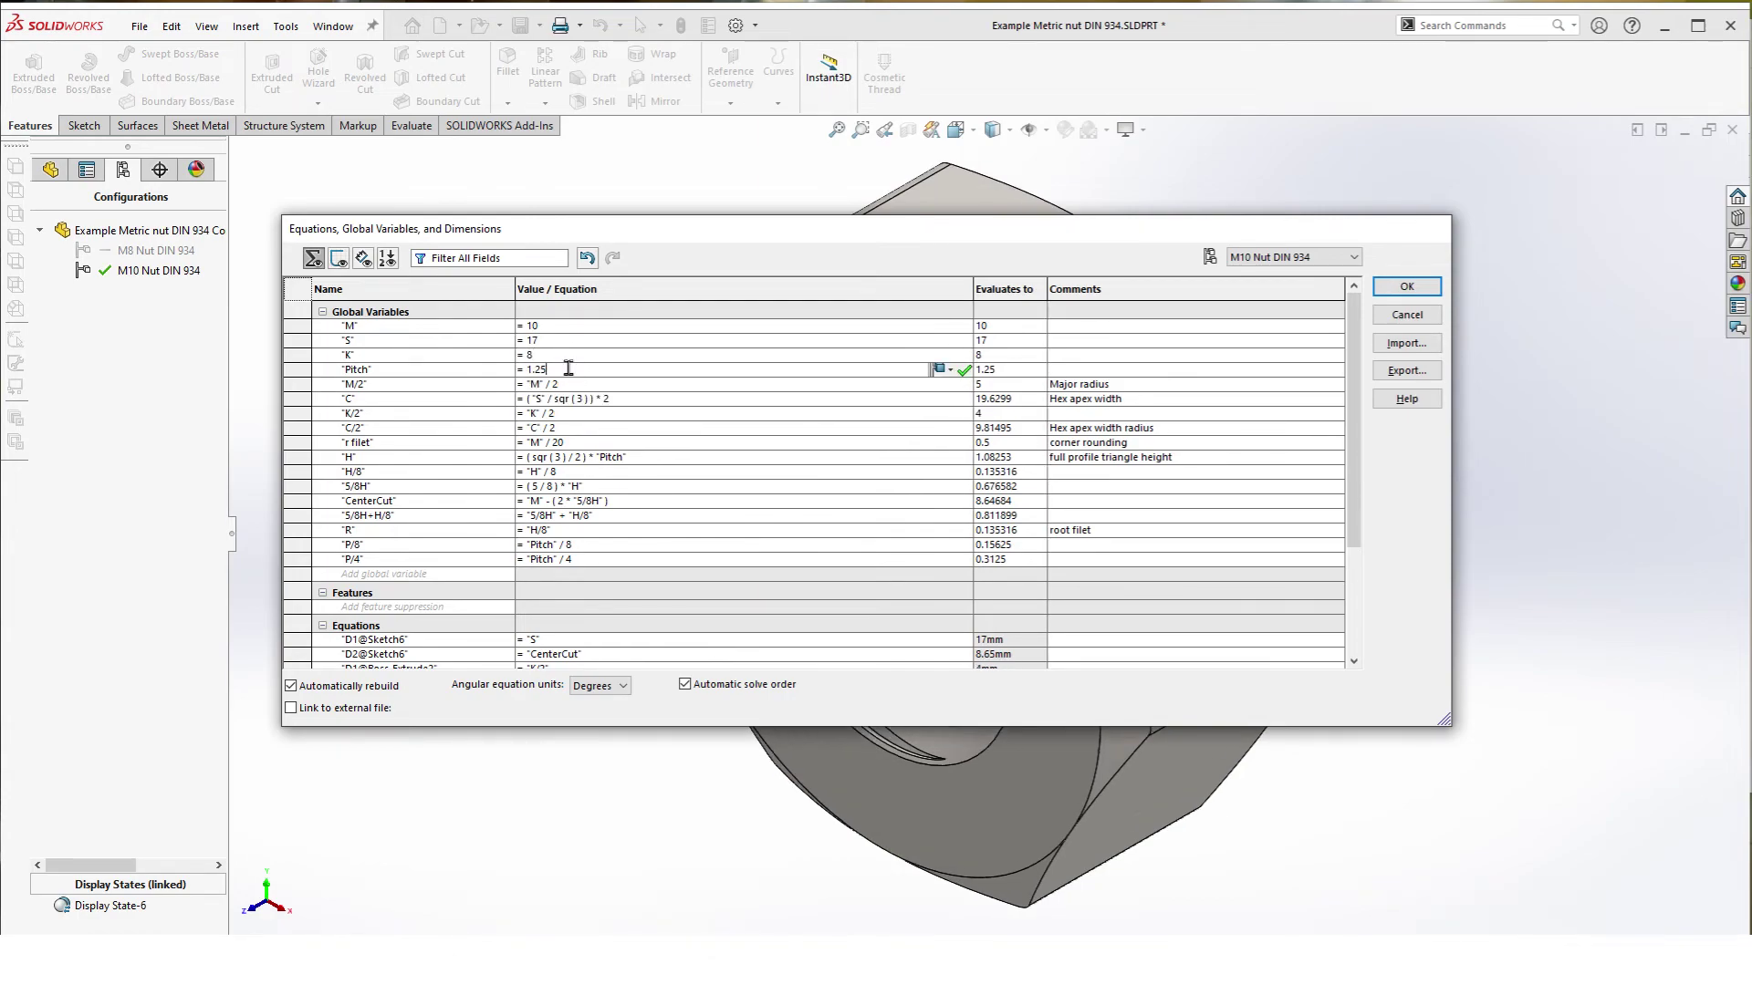
pyautogui.press('BackSpace')
pyautogui.press('BackSpace')
pyautogui.write('5')
pyautogui.press('Return')
pyautogui.click(1407, 287)
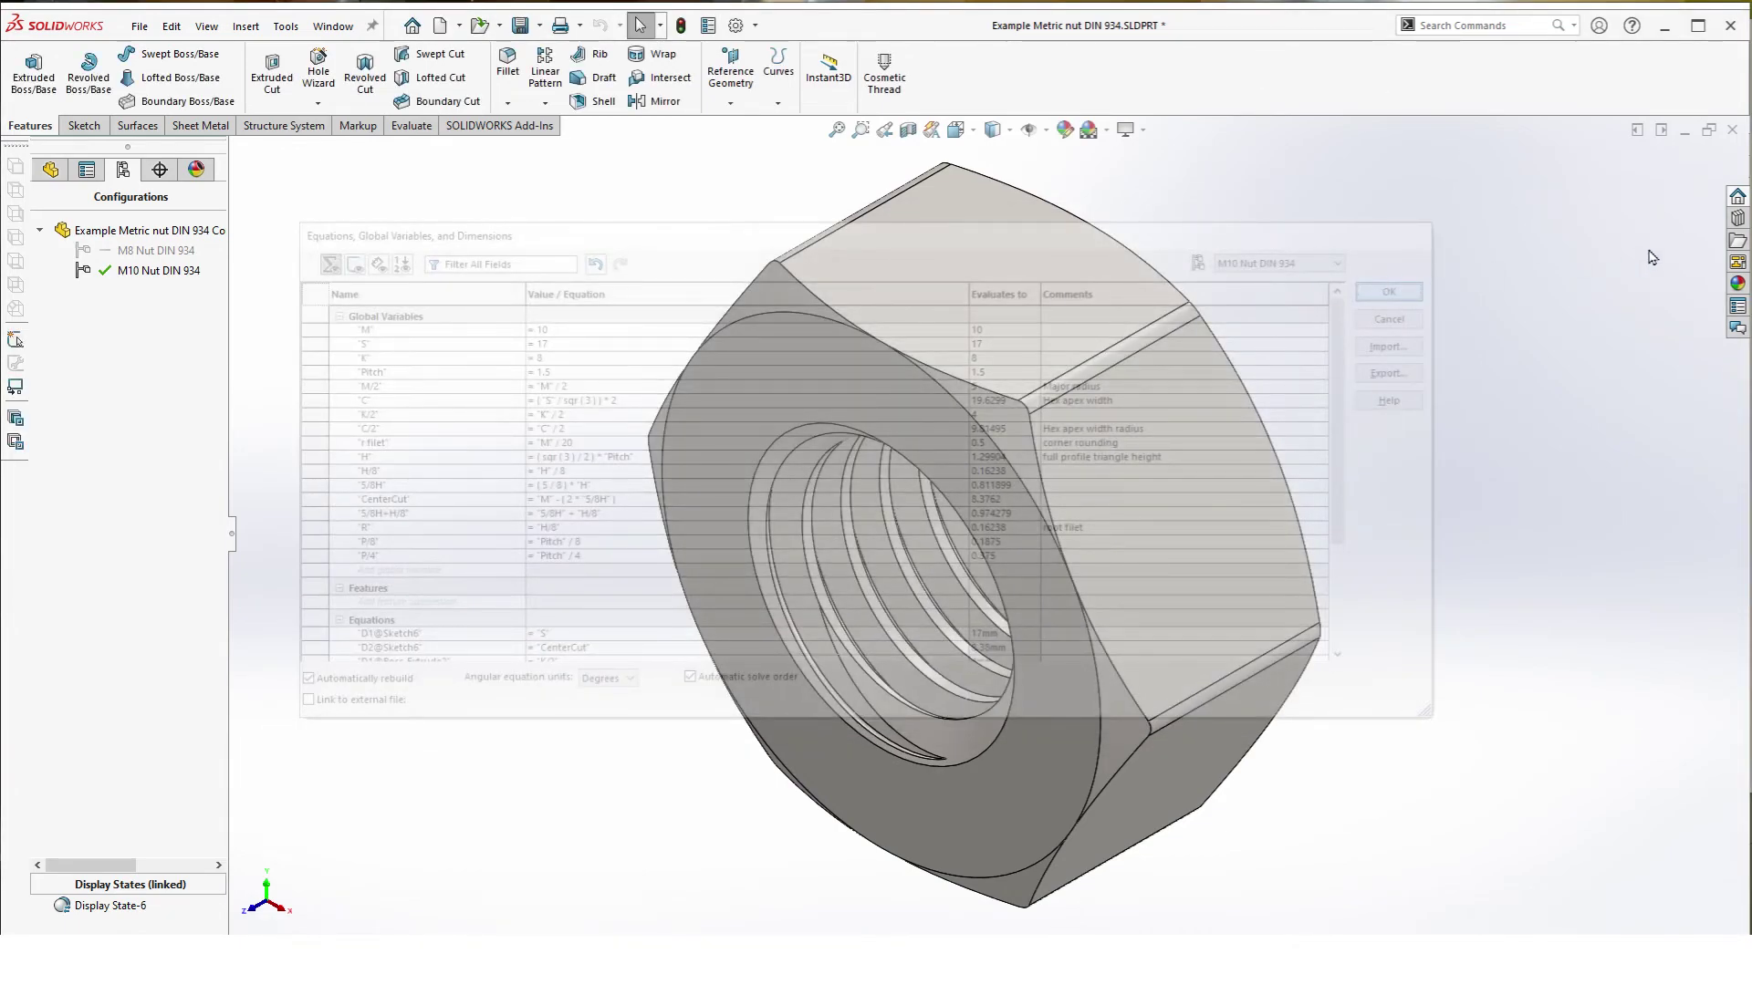
pyautogui.doubleClick(144, 250)
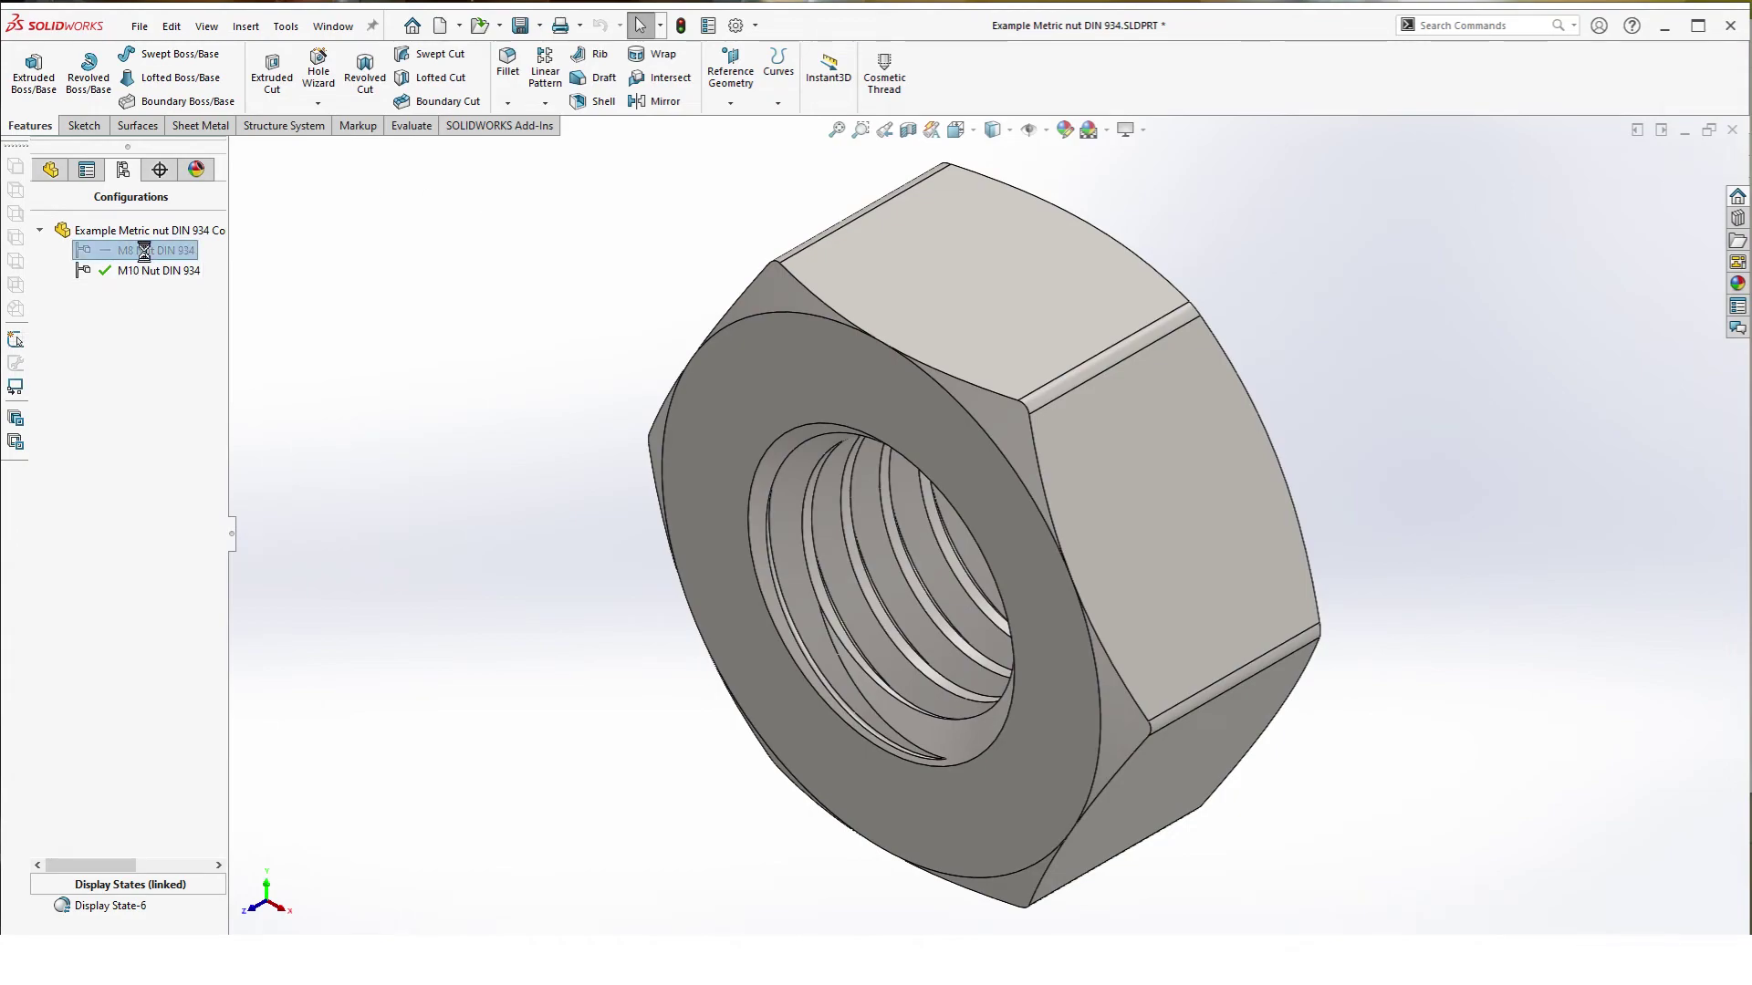
pyautogui.doubleClick(131, 271)
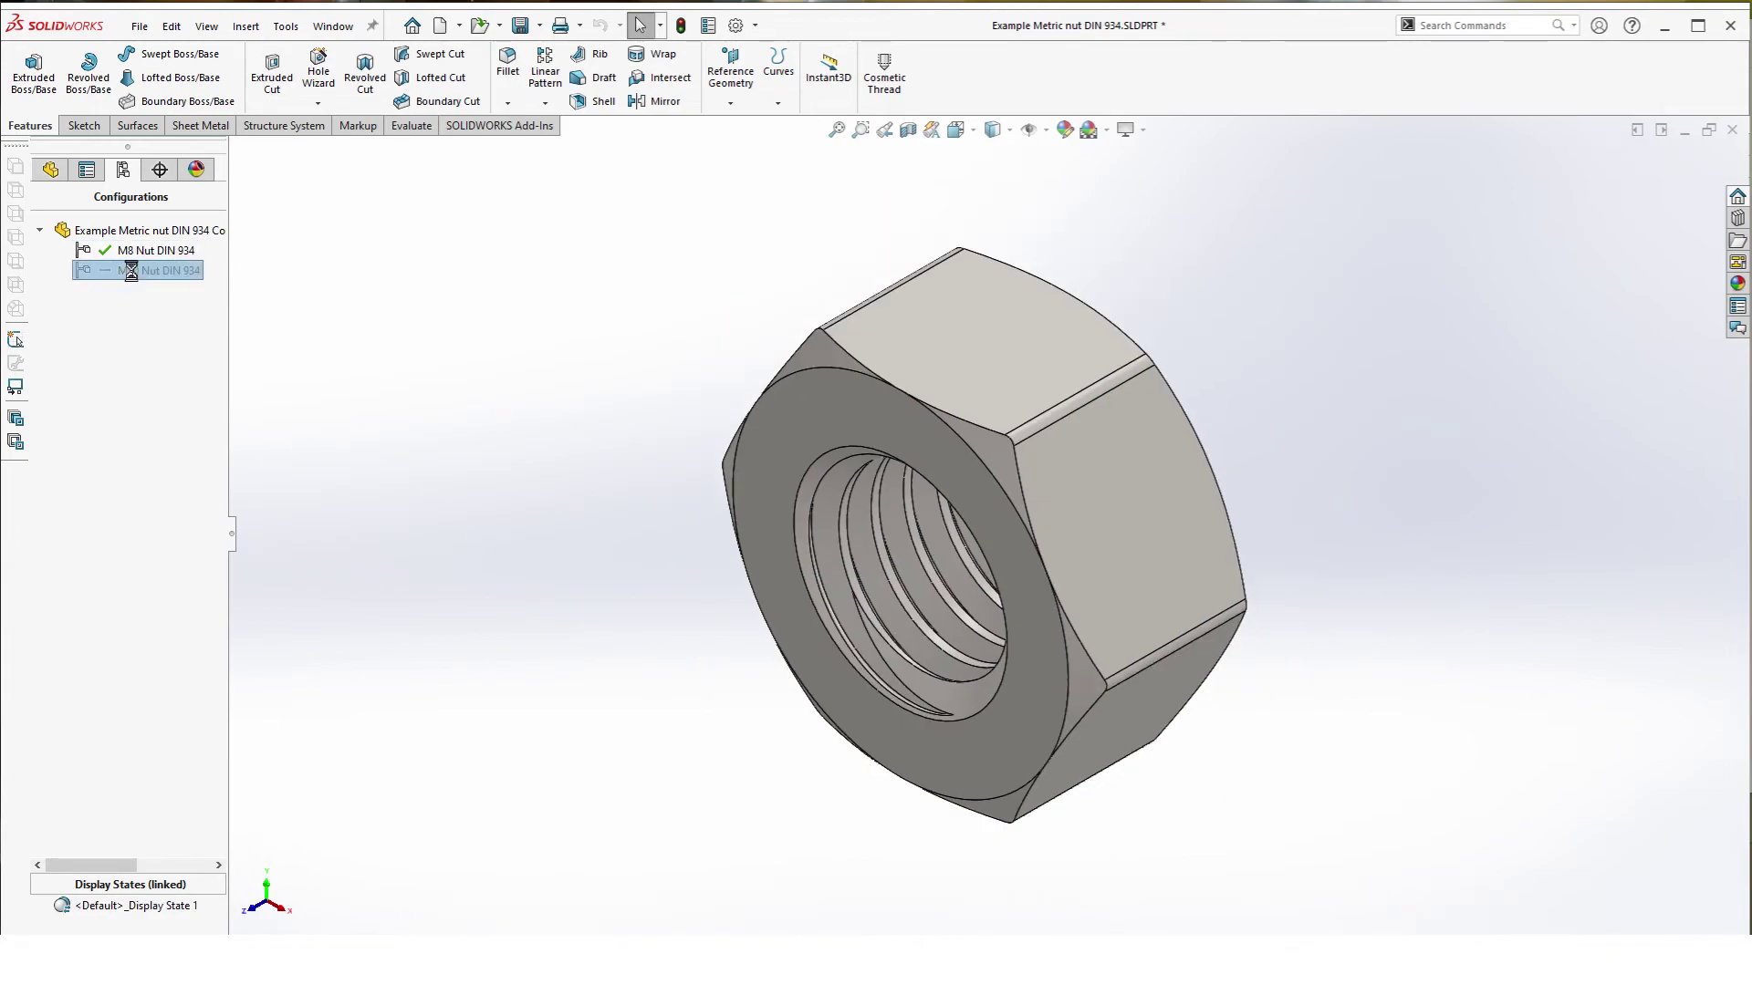
pyautogui.doubleClick(140, 250)
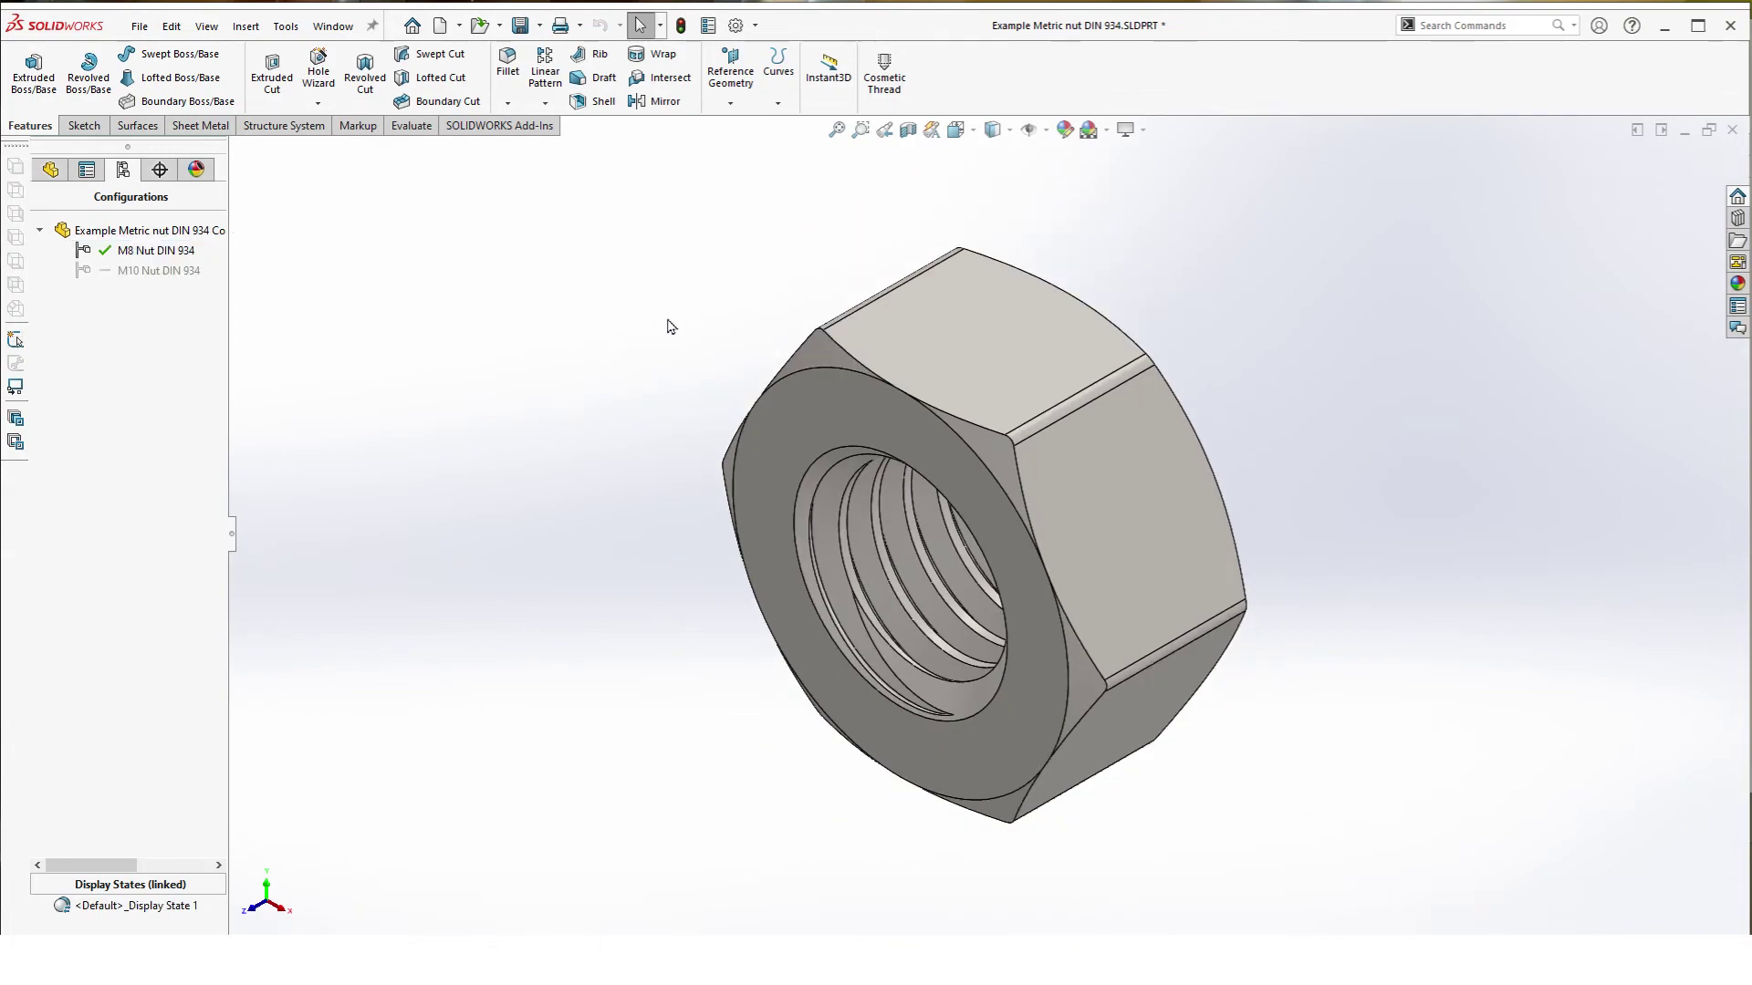
# Step: Insert an auto-created design table and enlarge it to show all columns
pyautogui.click(248, 28)
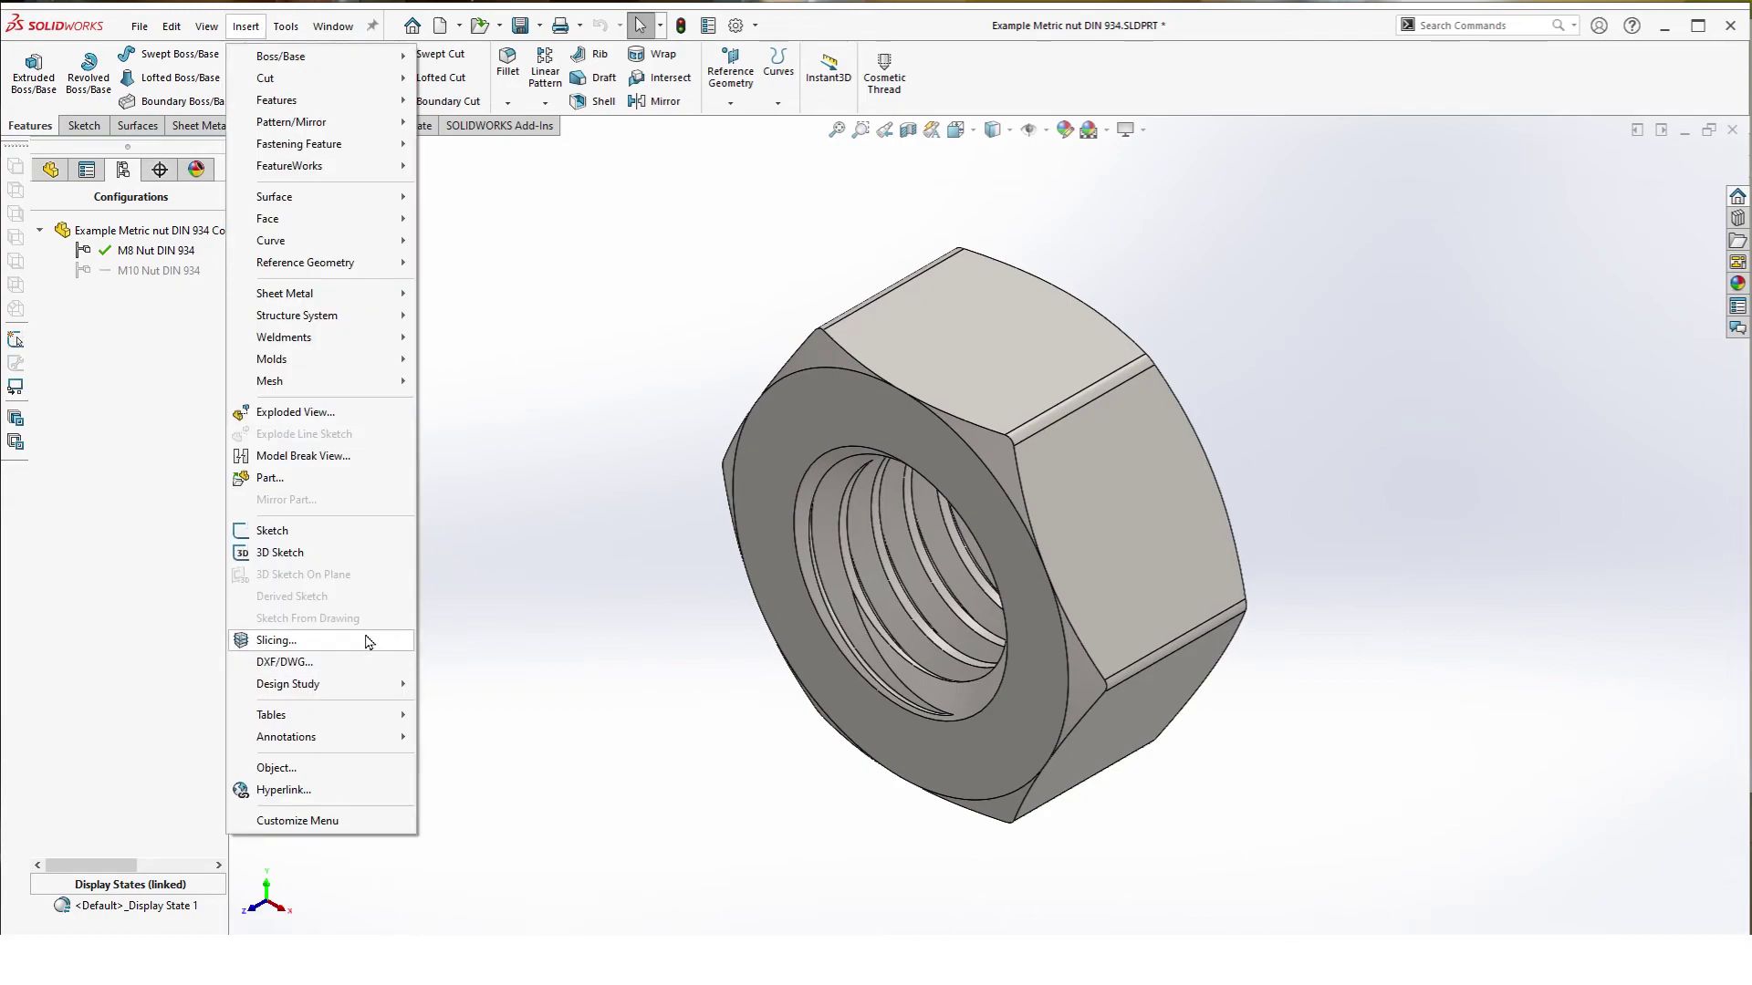
pyautogui.moveTo(325, 713)
pyautogui.click(516, 738)
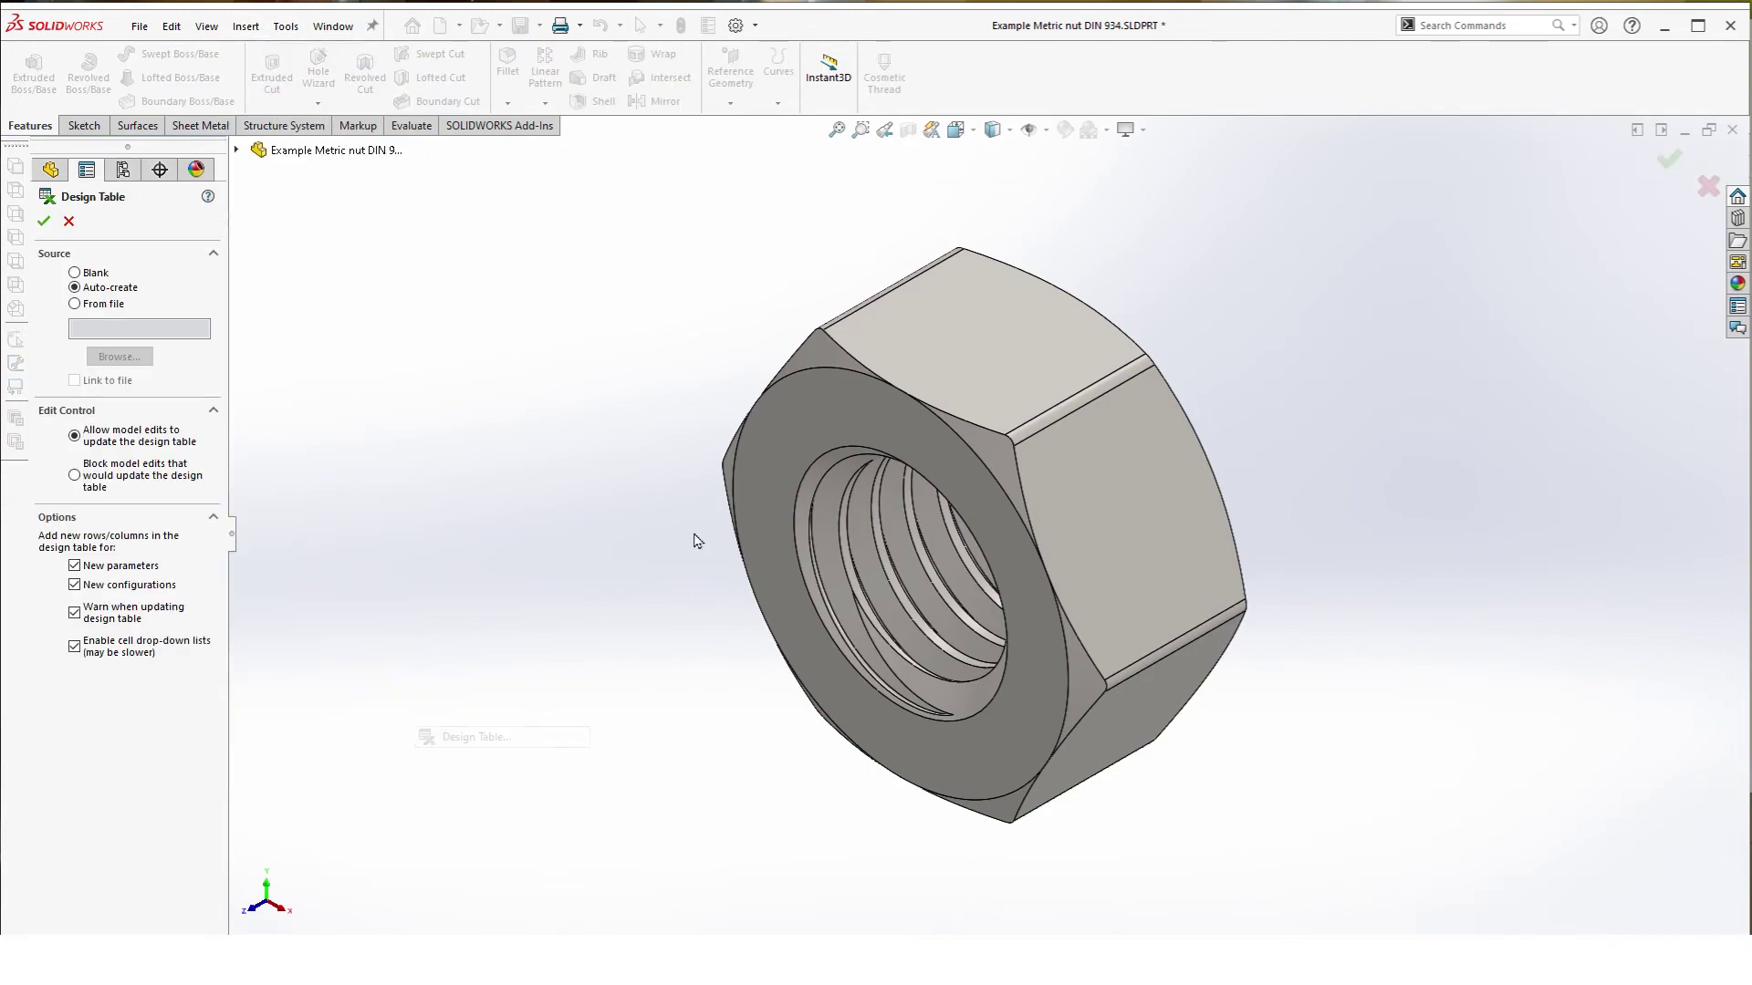
pyautogui.click(43, 221)
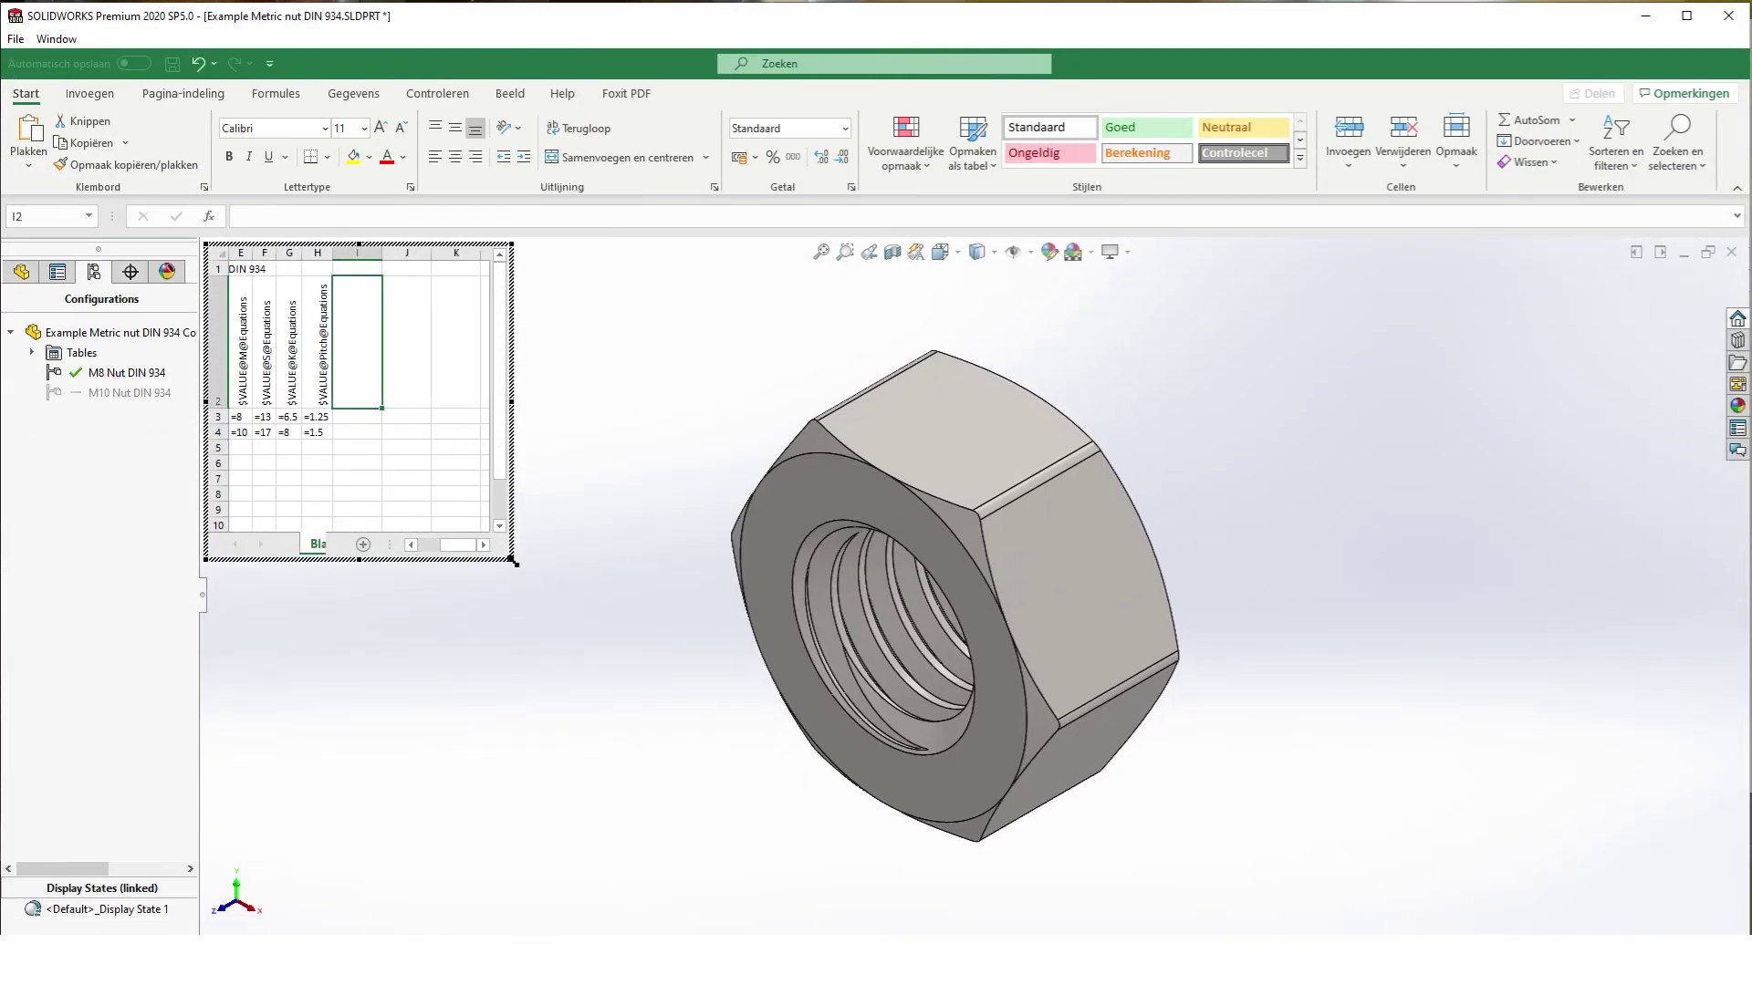
pyautogui.moveTo(513, 559); pyautogui.dragTo(748, 716)
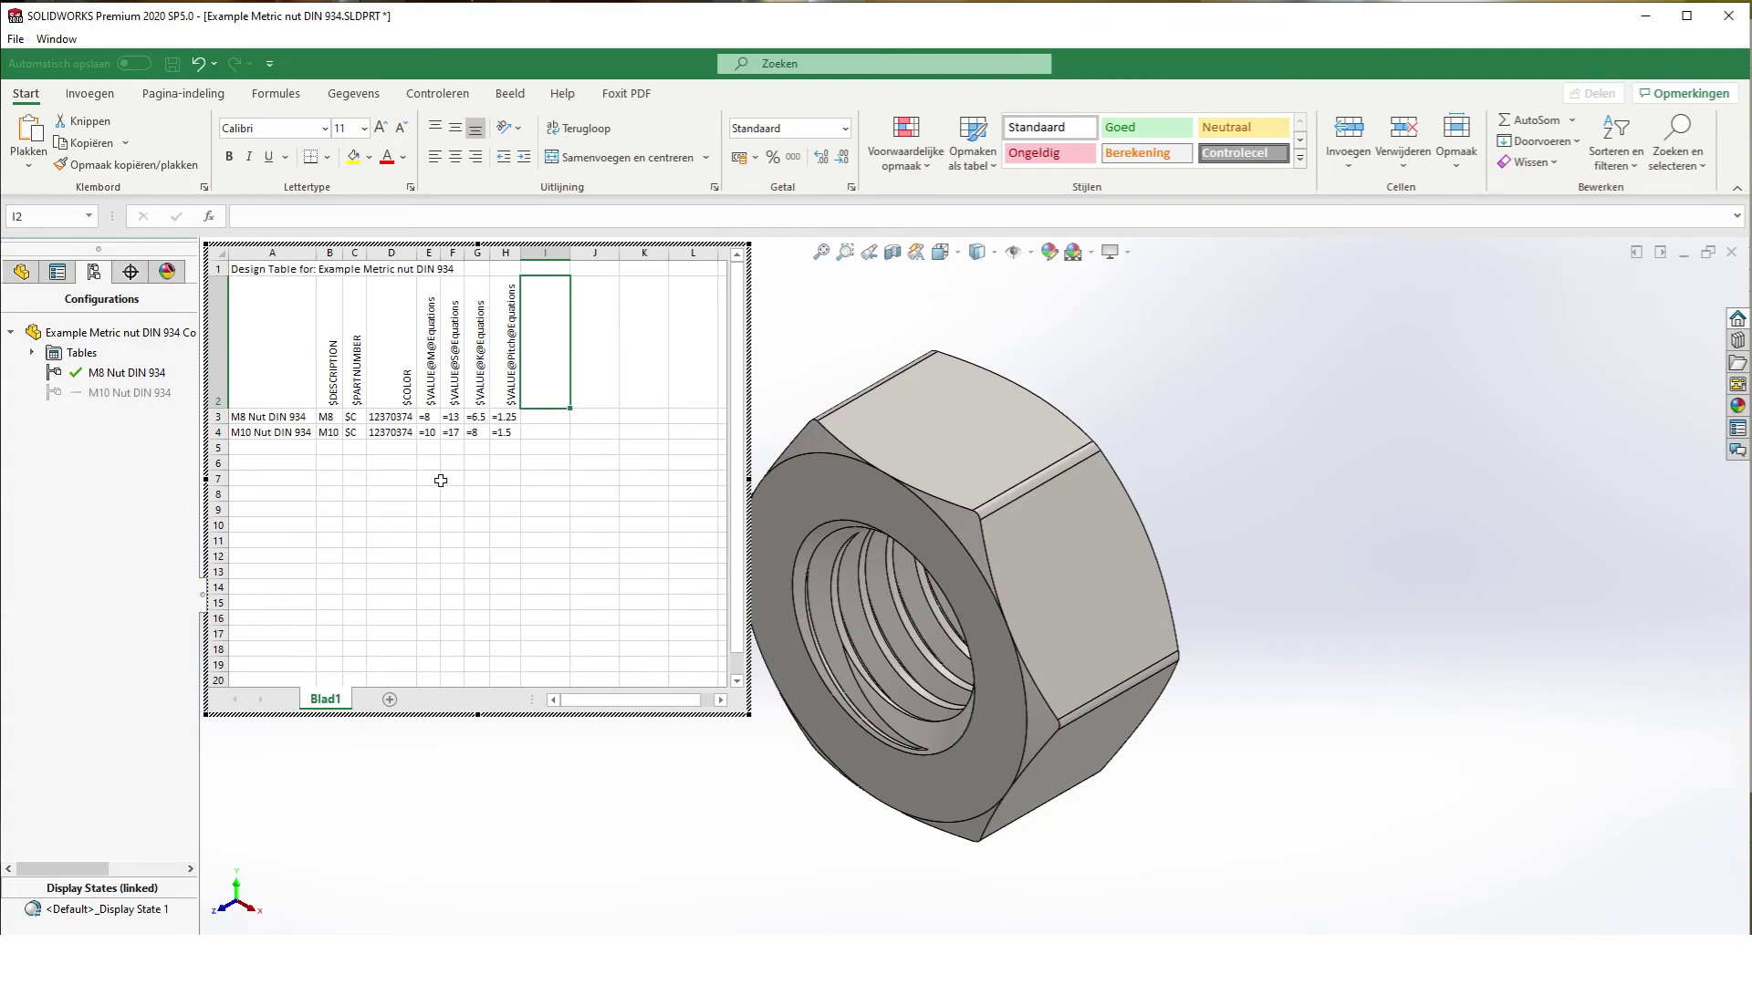
# Step: Delete the $COLOR column (Verwijderen) from the design table
pyautogui.click(391, 253)
pyautogui.rightClick(393, 254)
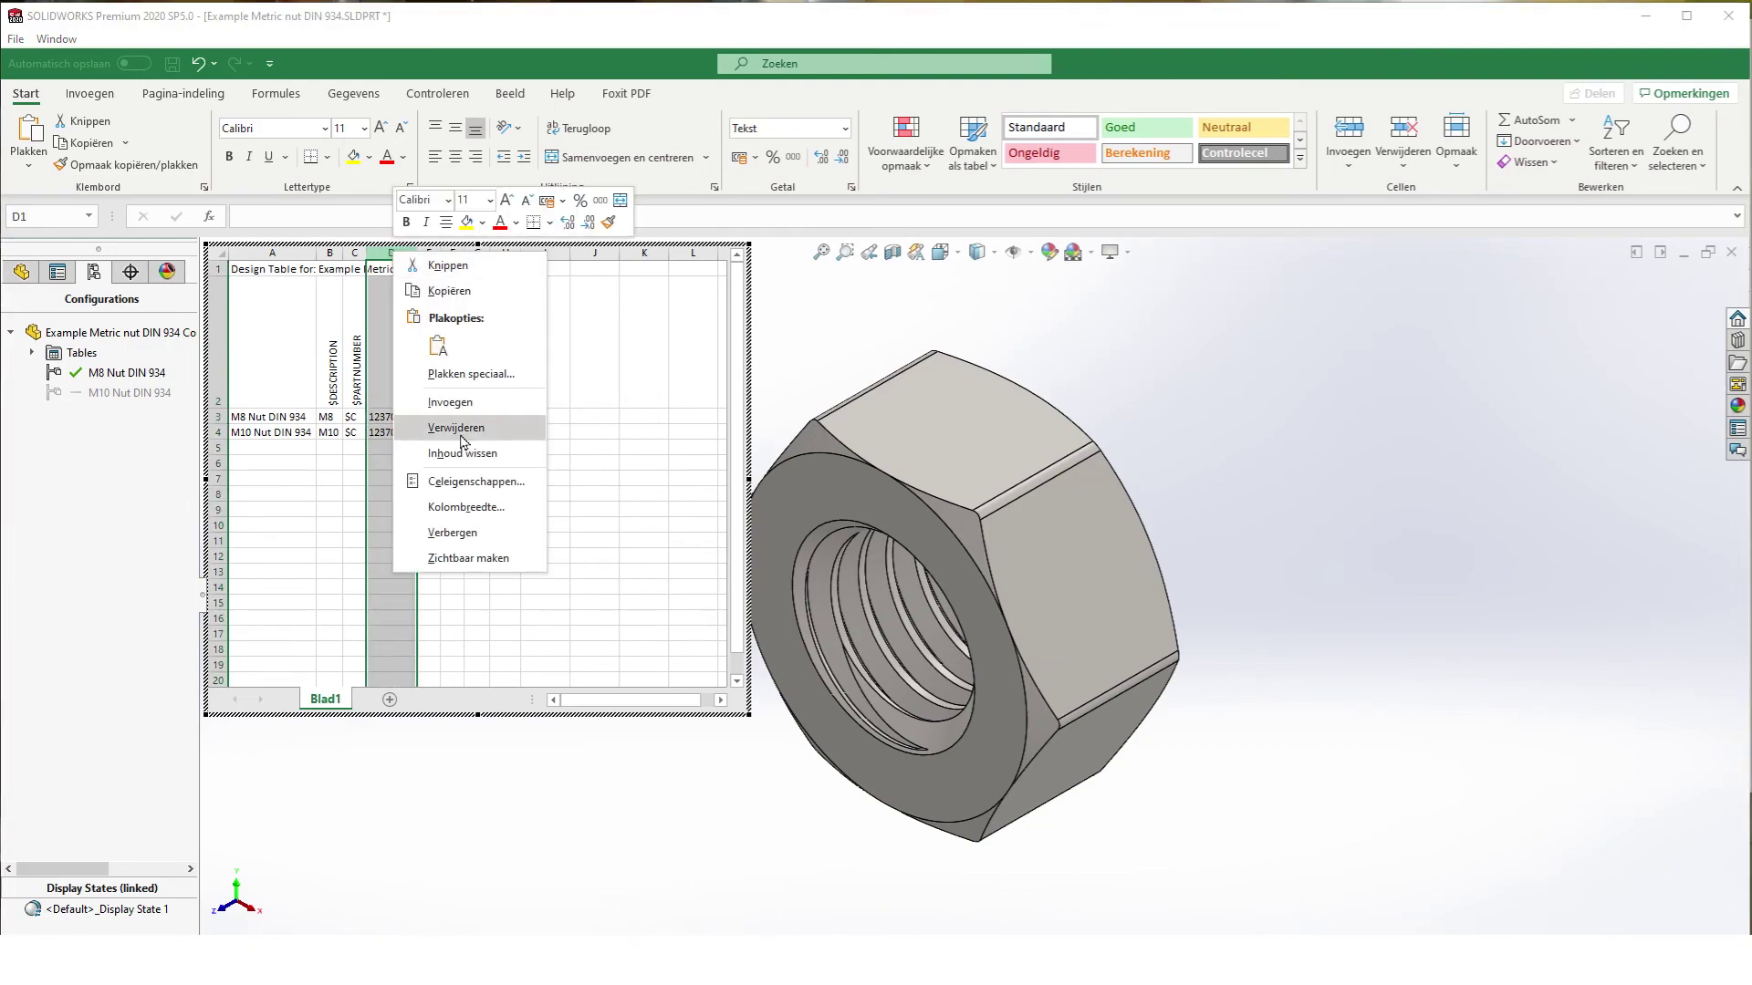
pyautogui.click(456, 428)
pyautogui.moveTo(495, 525); pyautogui.dragTo(537, 549)
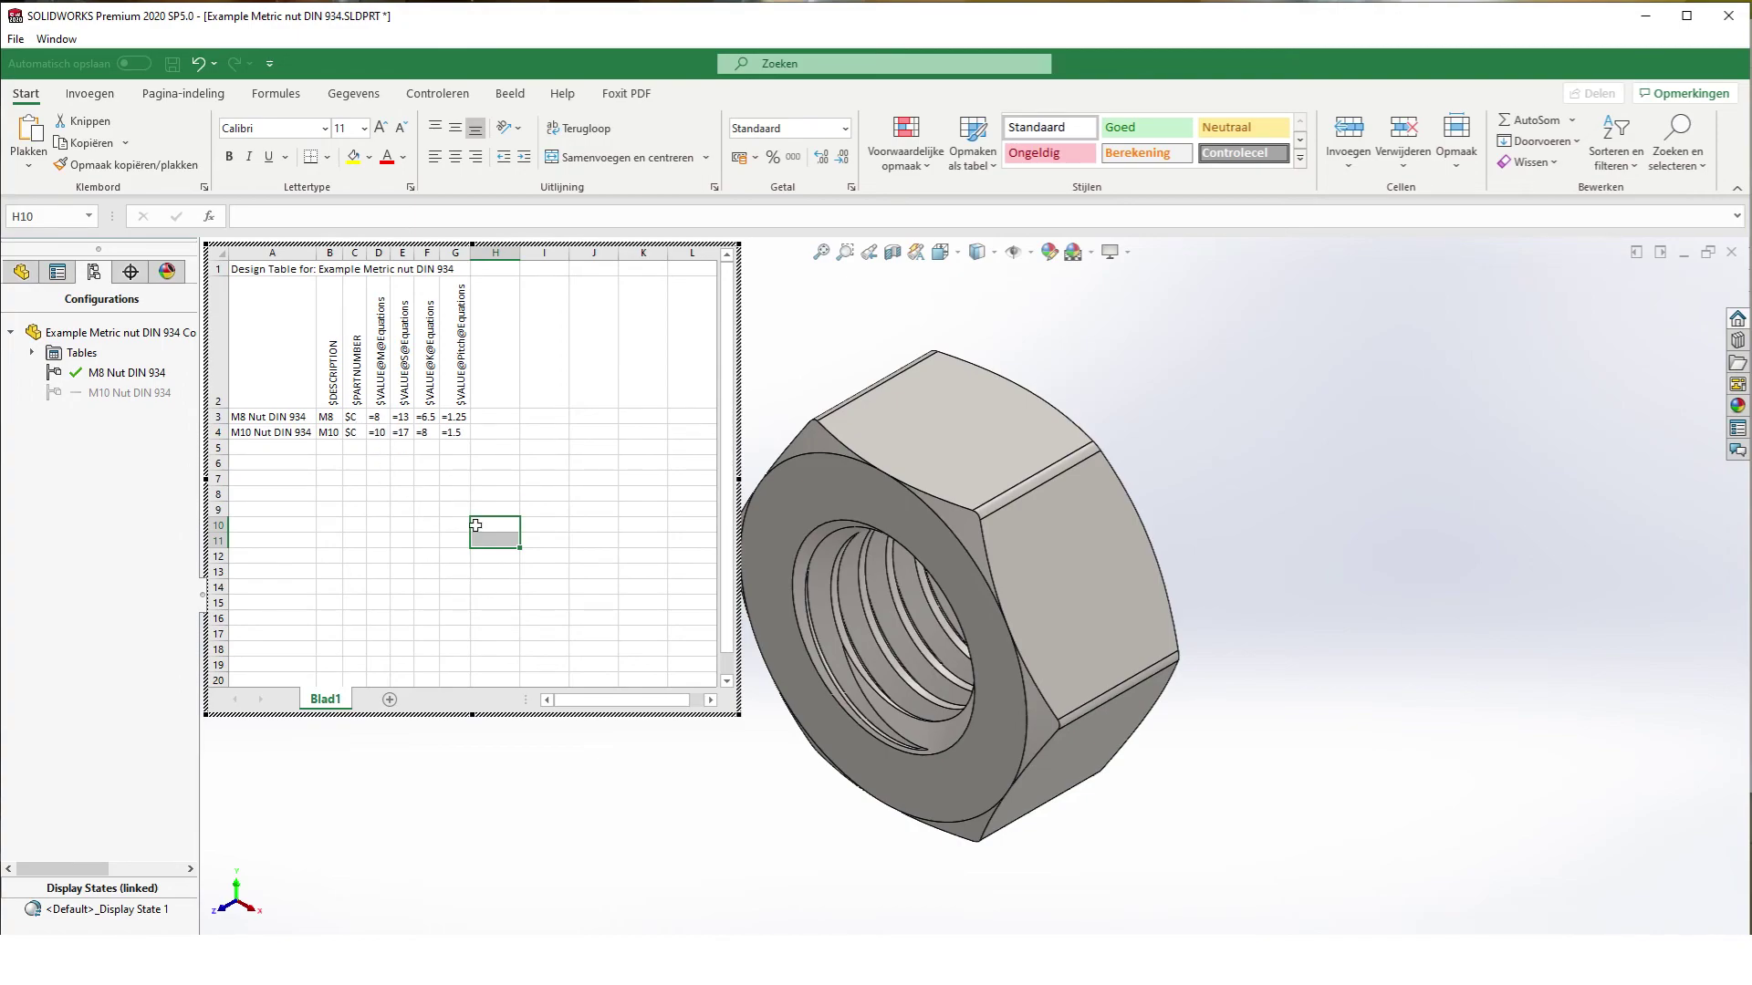
# Step: Add M6, M12 and M20 rows with their M, S, K, Pitch values and close the design table
pyautogui.click(392, 572)
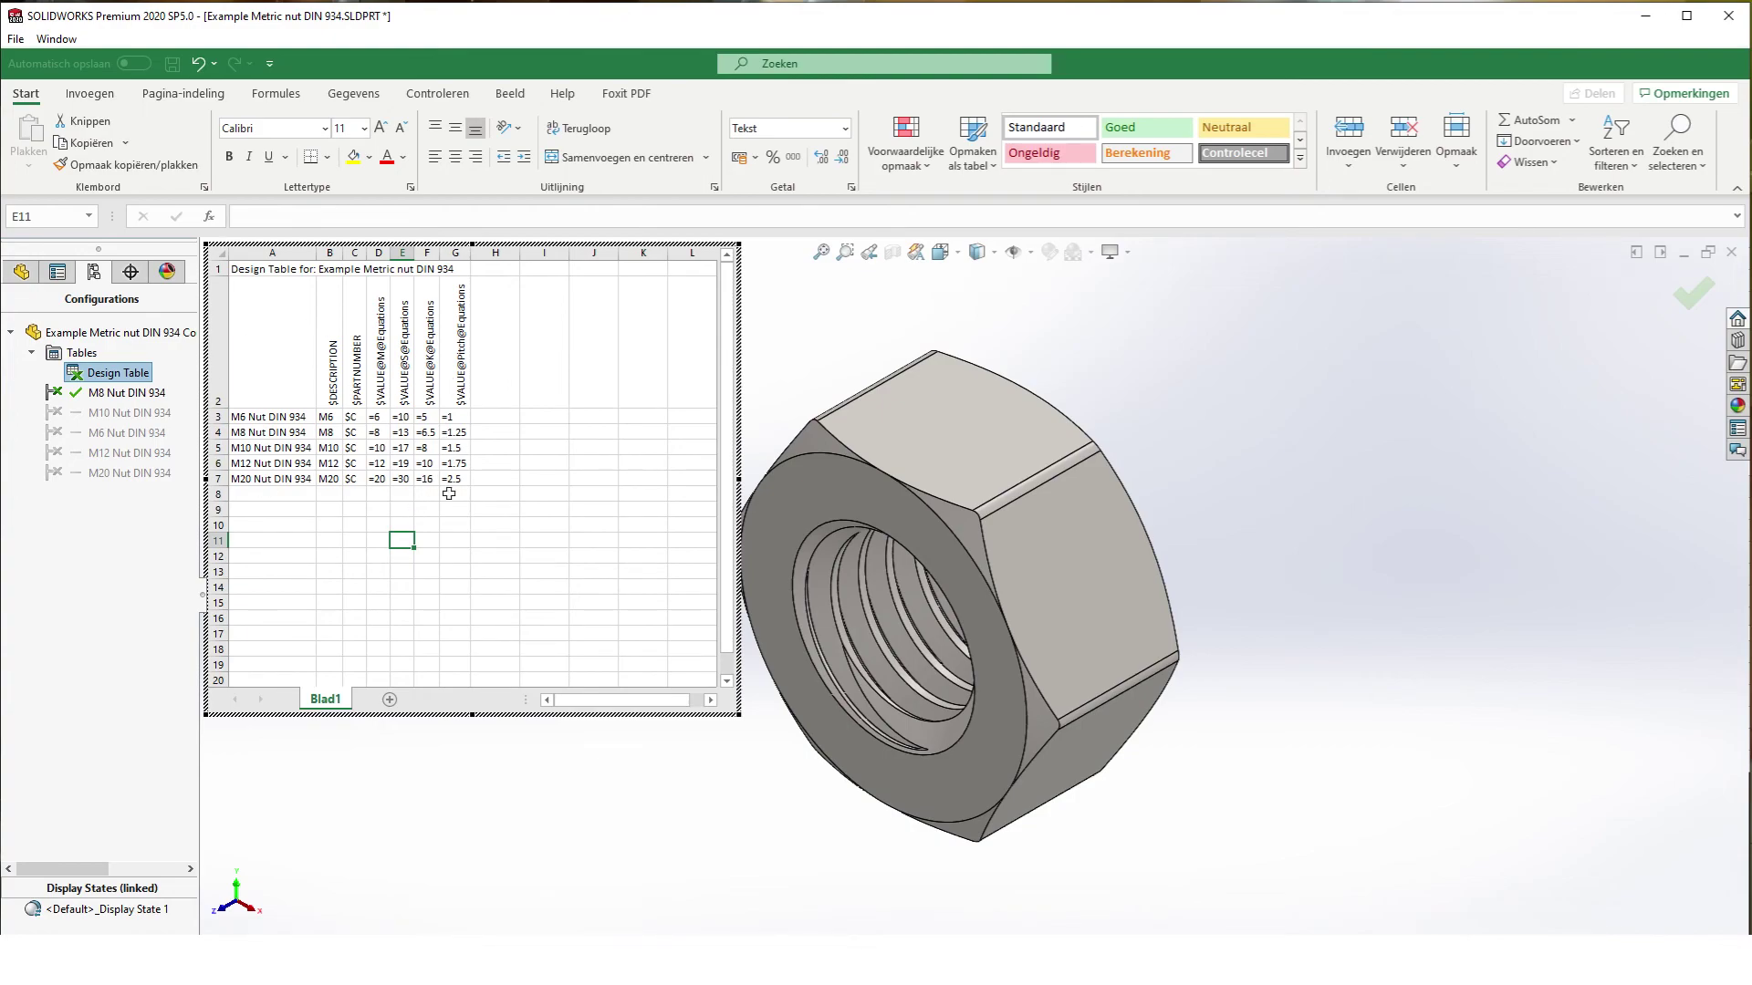
pyautogui.click(386, 830)
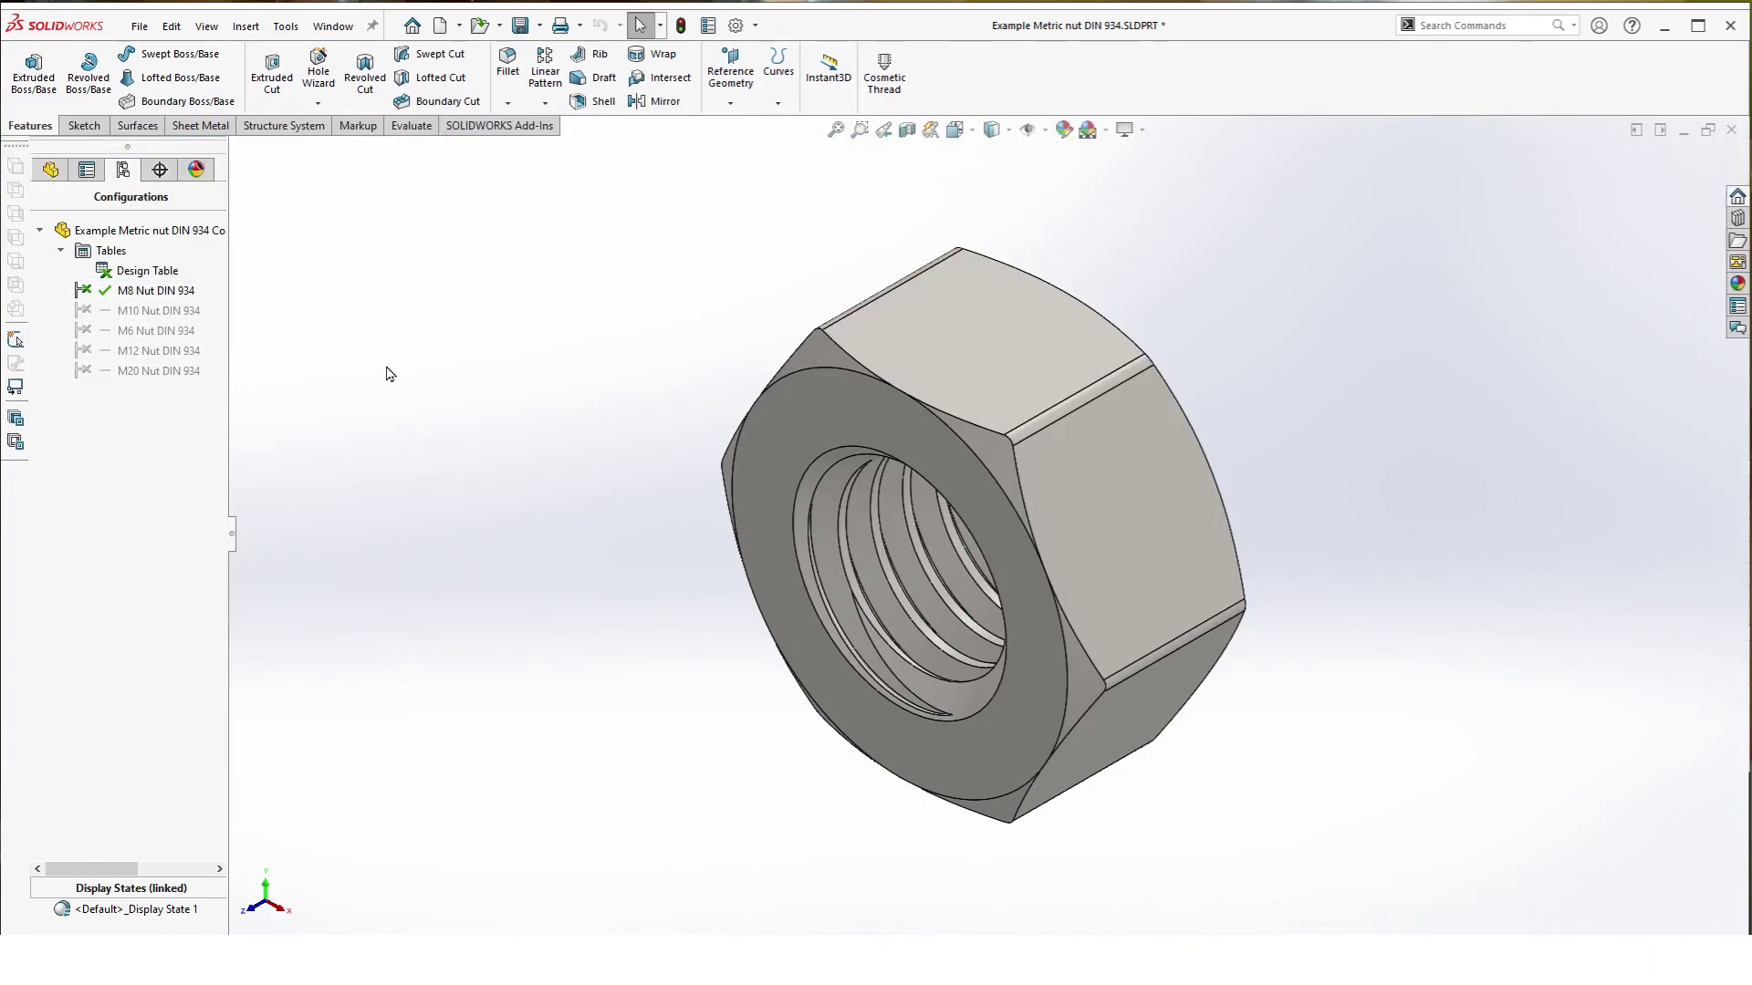
# Step: Move M6 Nut DIN 934 to the top, then activate M6, M10, M12, M20 and M6 again
pyautogui.click(101, 338)
pyautogui.moveTo(151, 340)
pyautogui.mouseDown()
pyautogui.moveTo(146, 290)
pyautogui.moveTo(137, 322)
pyautogui.mouseUp()
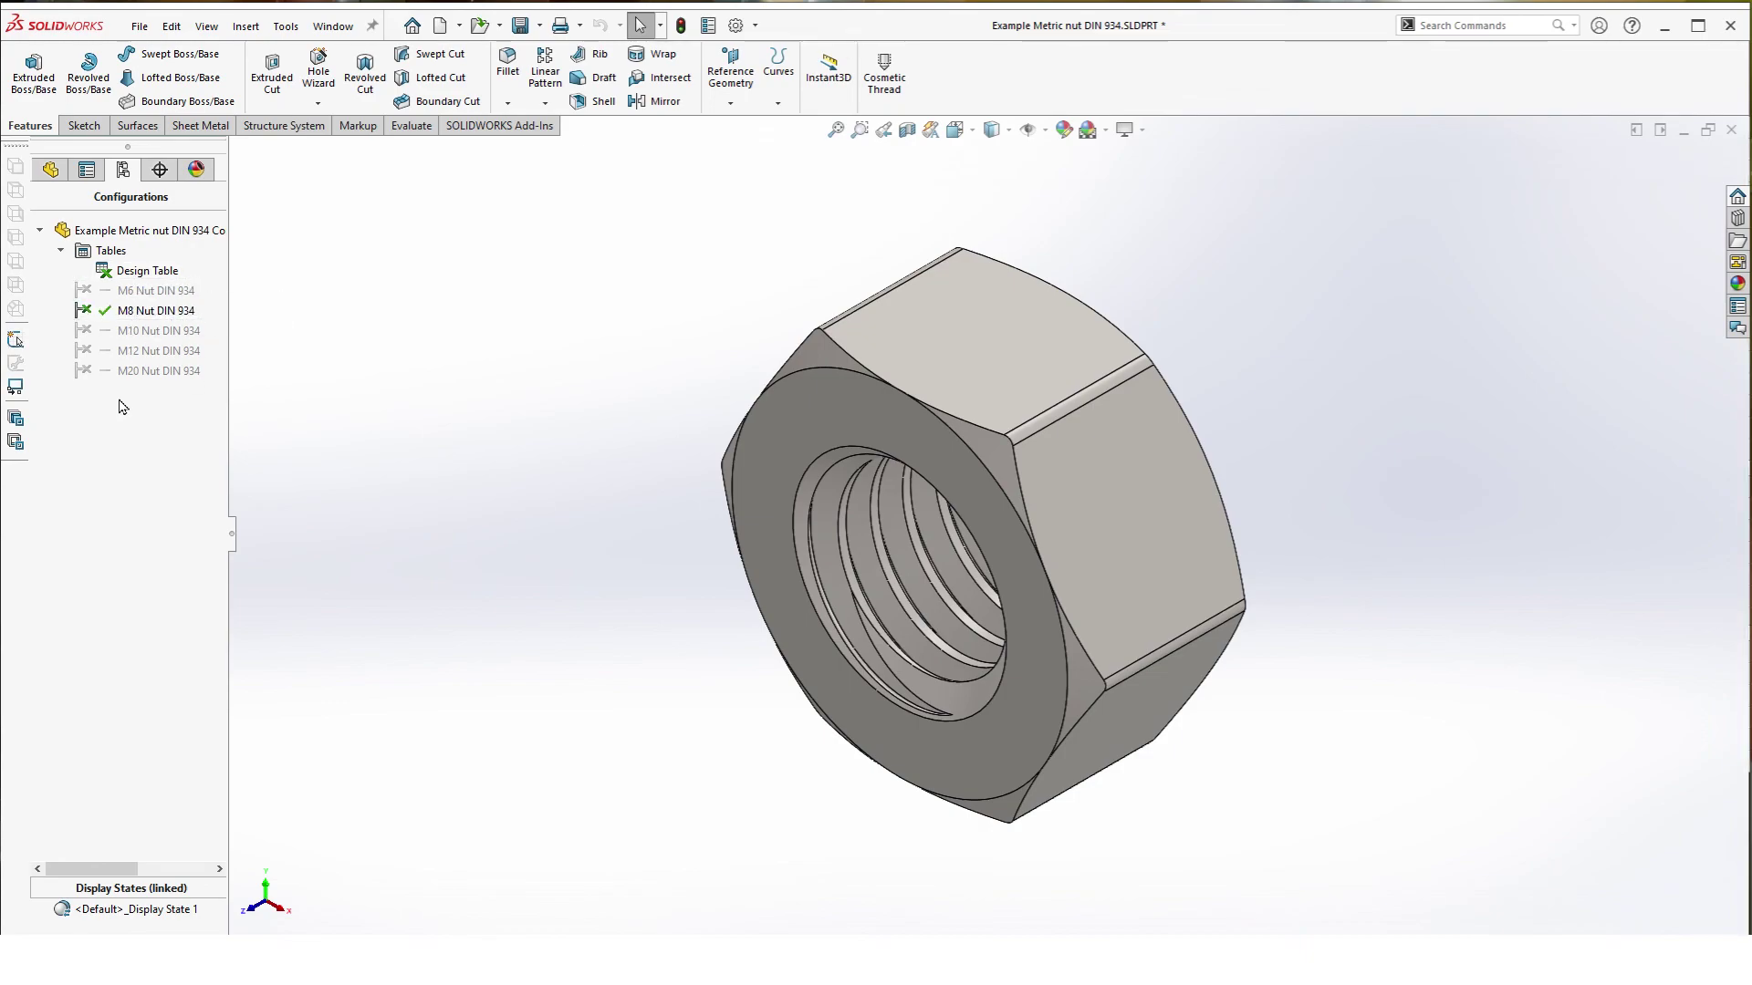
pyautogui.doubleClick(137, 292)
pyautogui.doubleClick(127, 330)
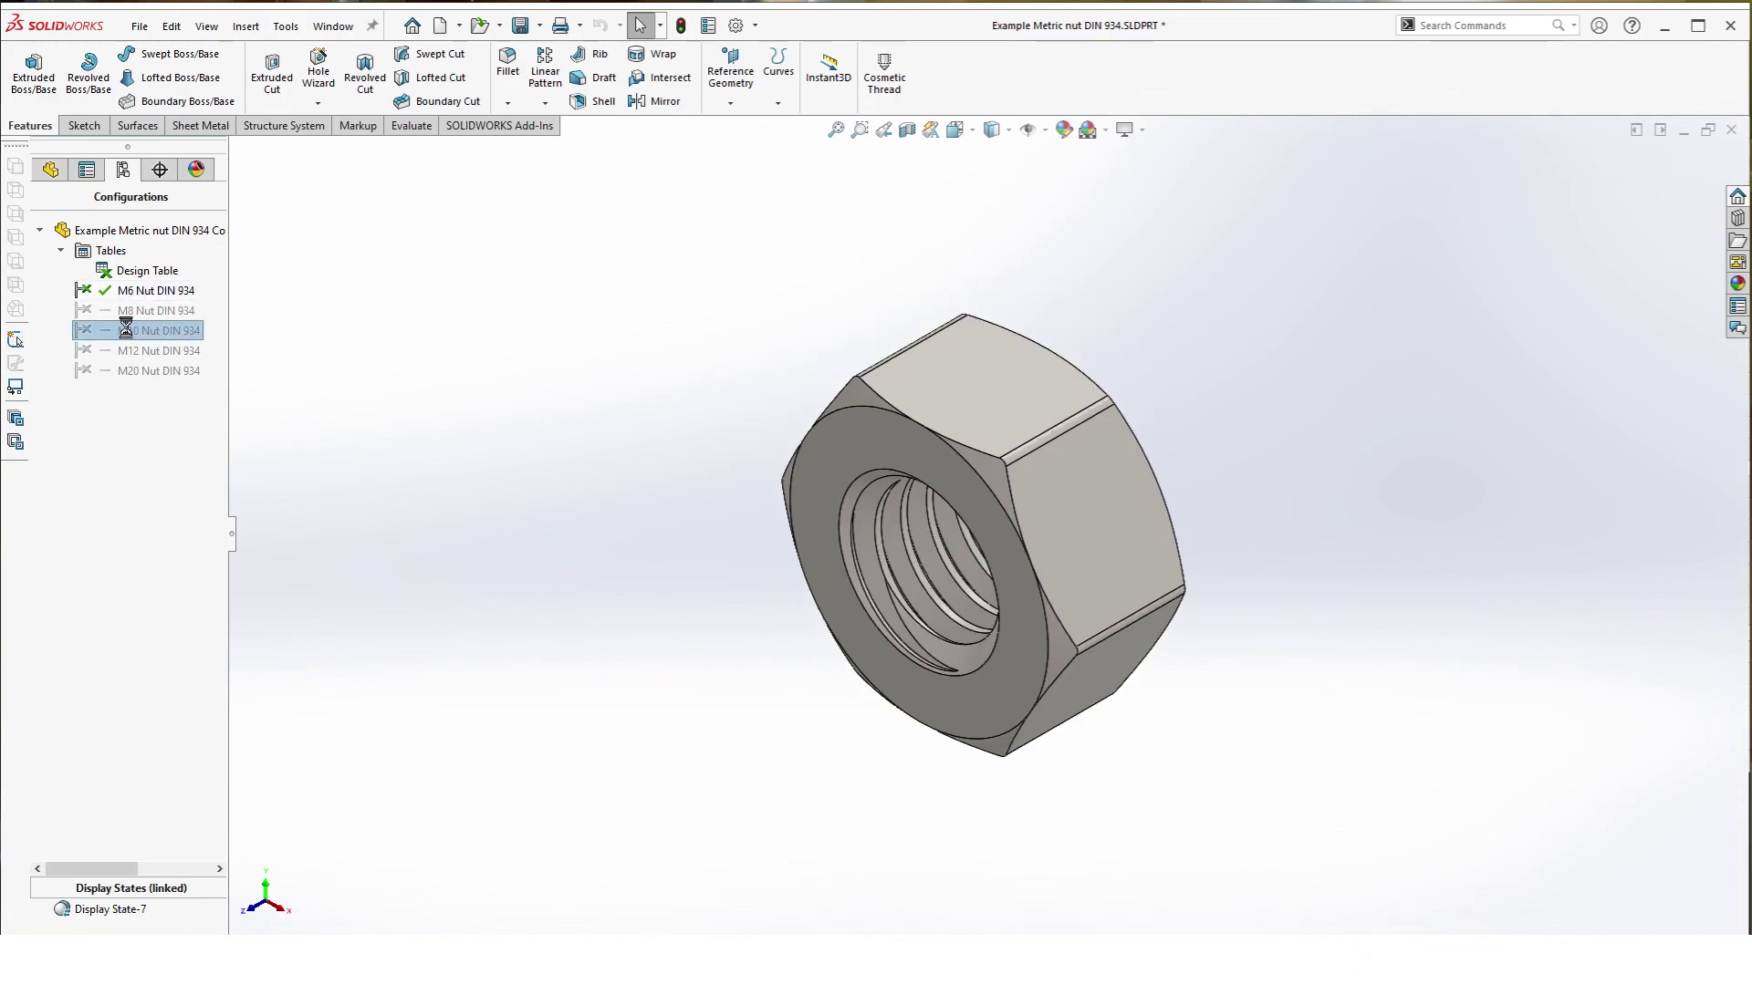
pyautogui.doubleClick(144, 349)
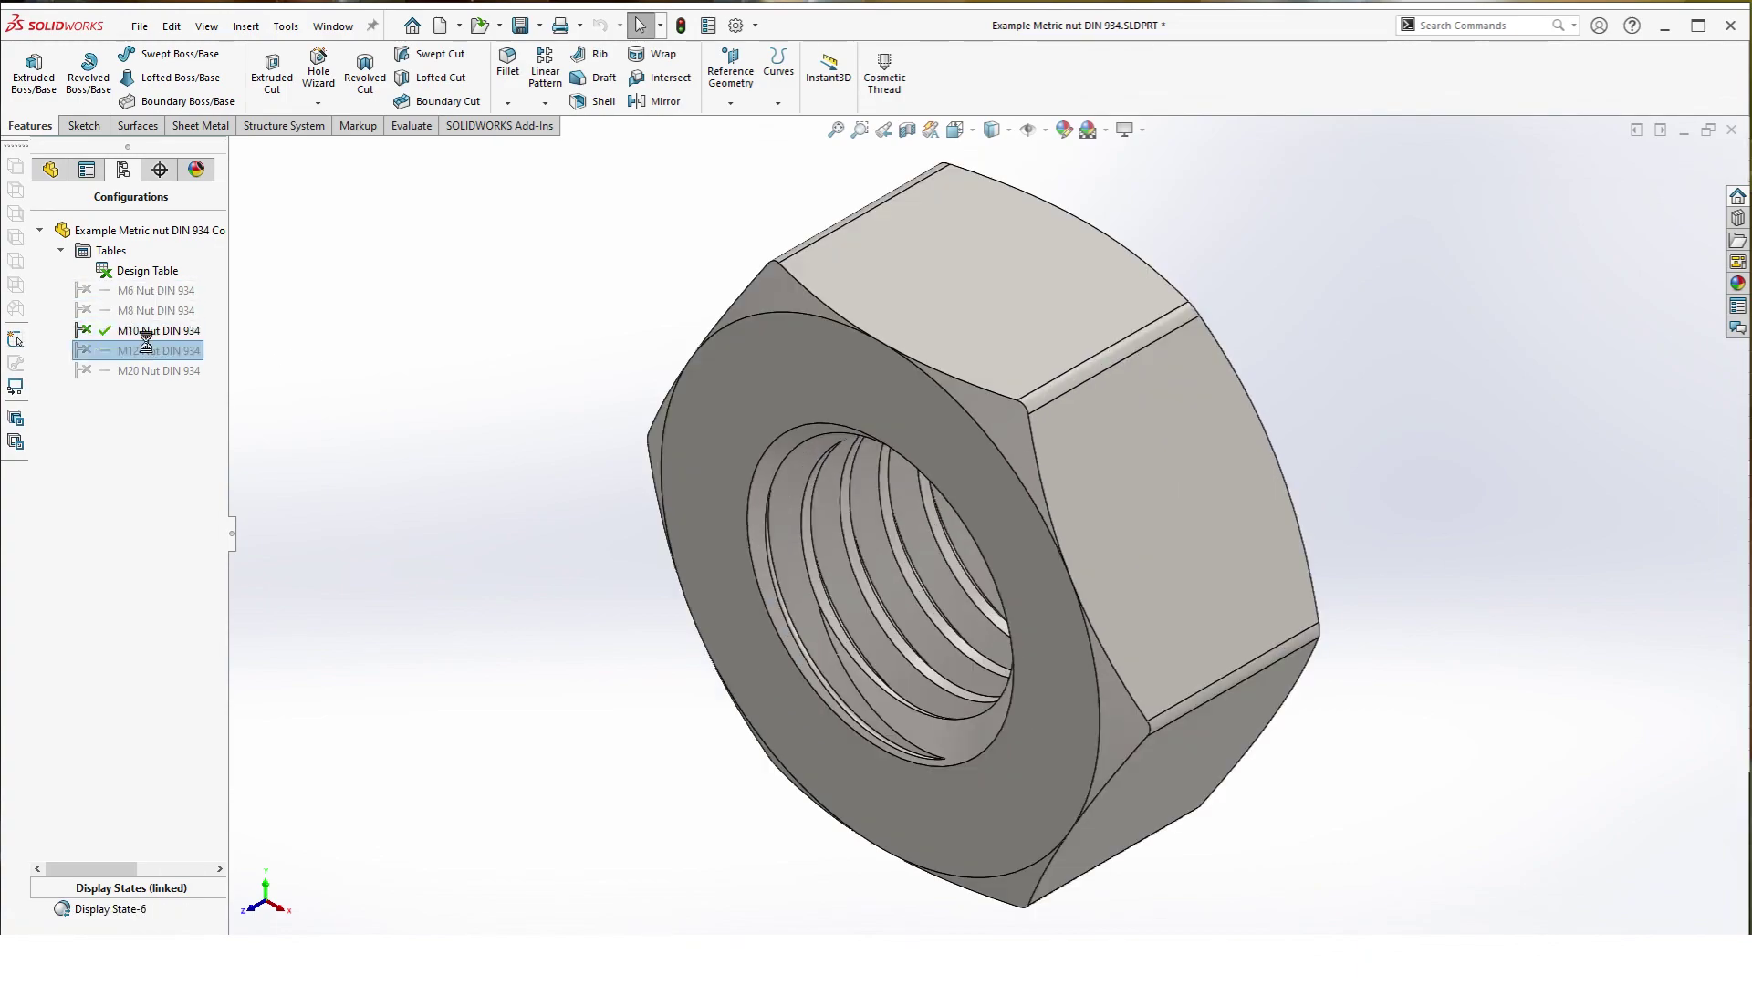
pyautogui.doubleClick(123, 369)
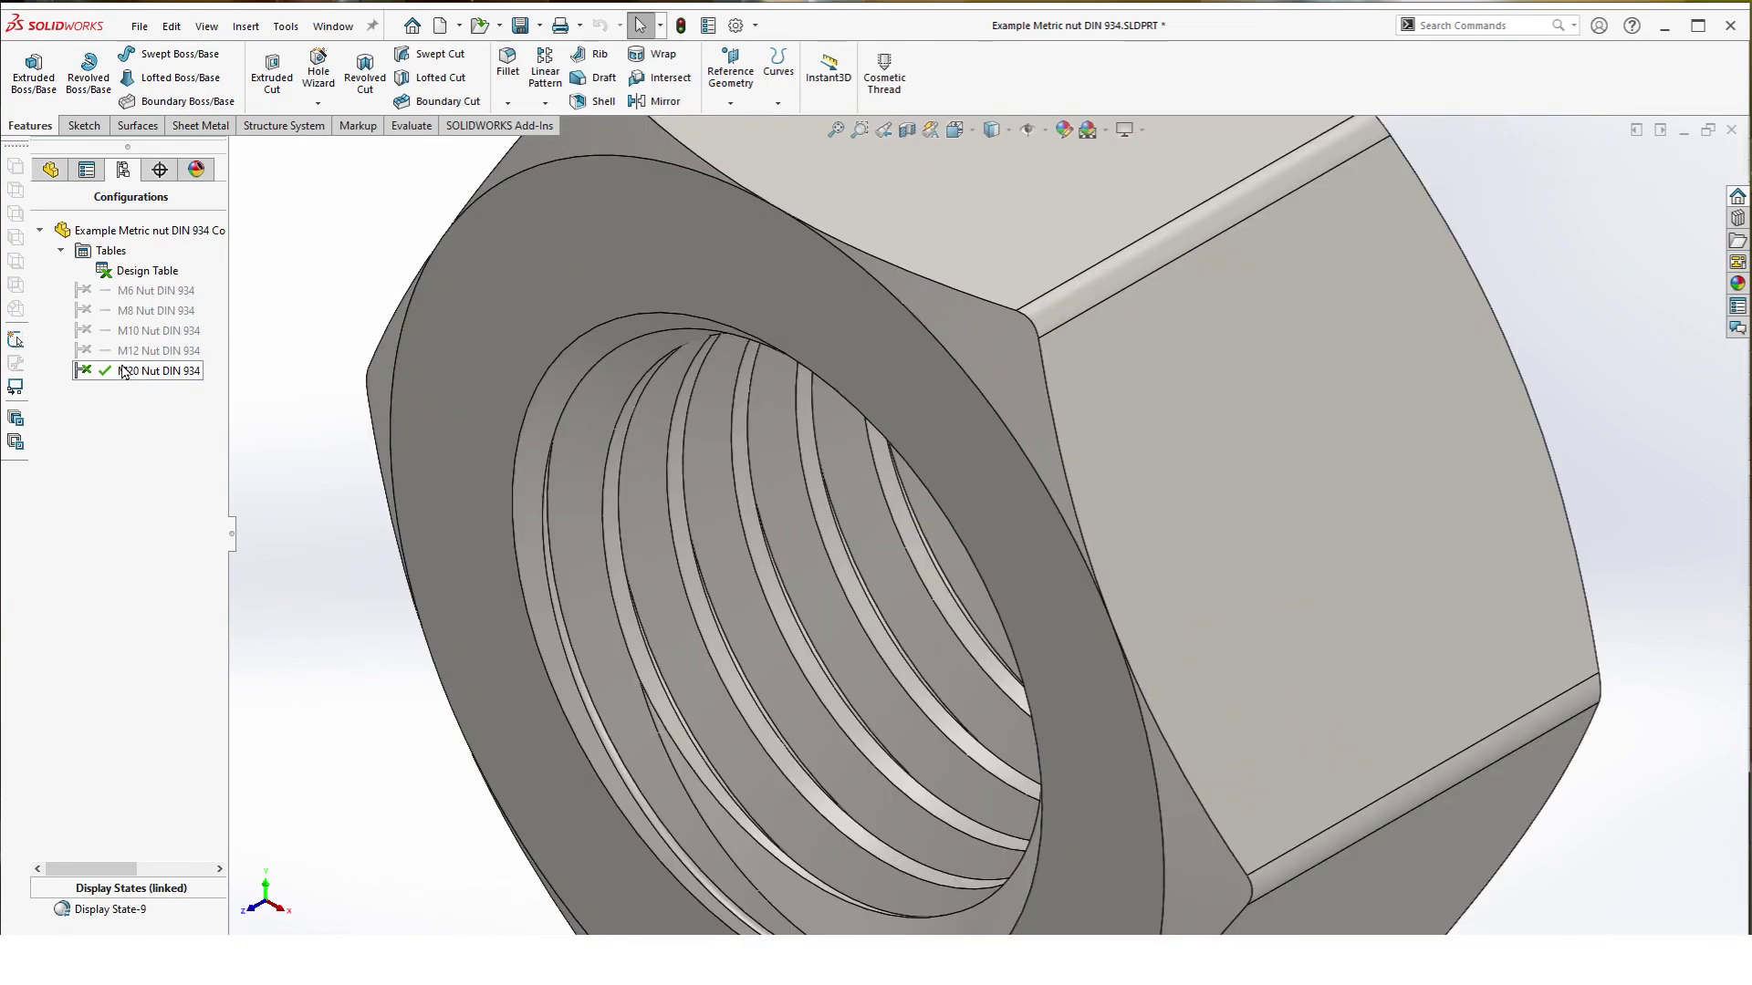
pyautogui.doubleClick(126, 290)
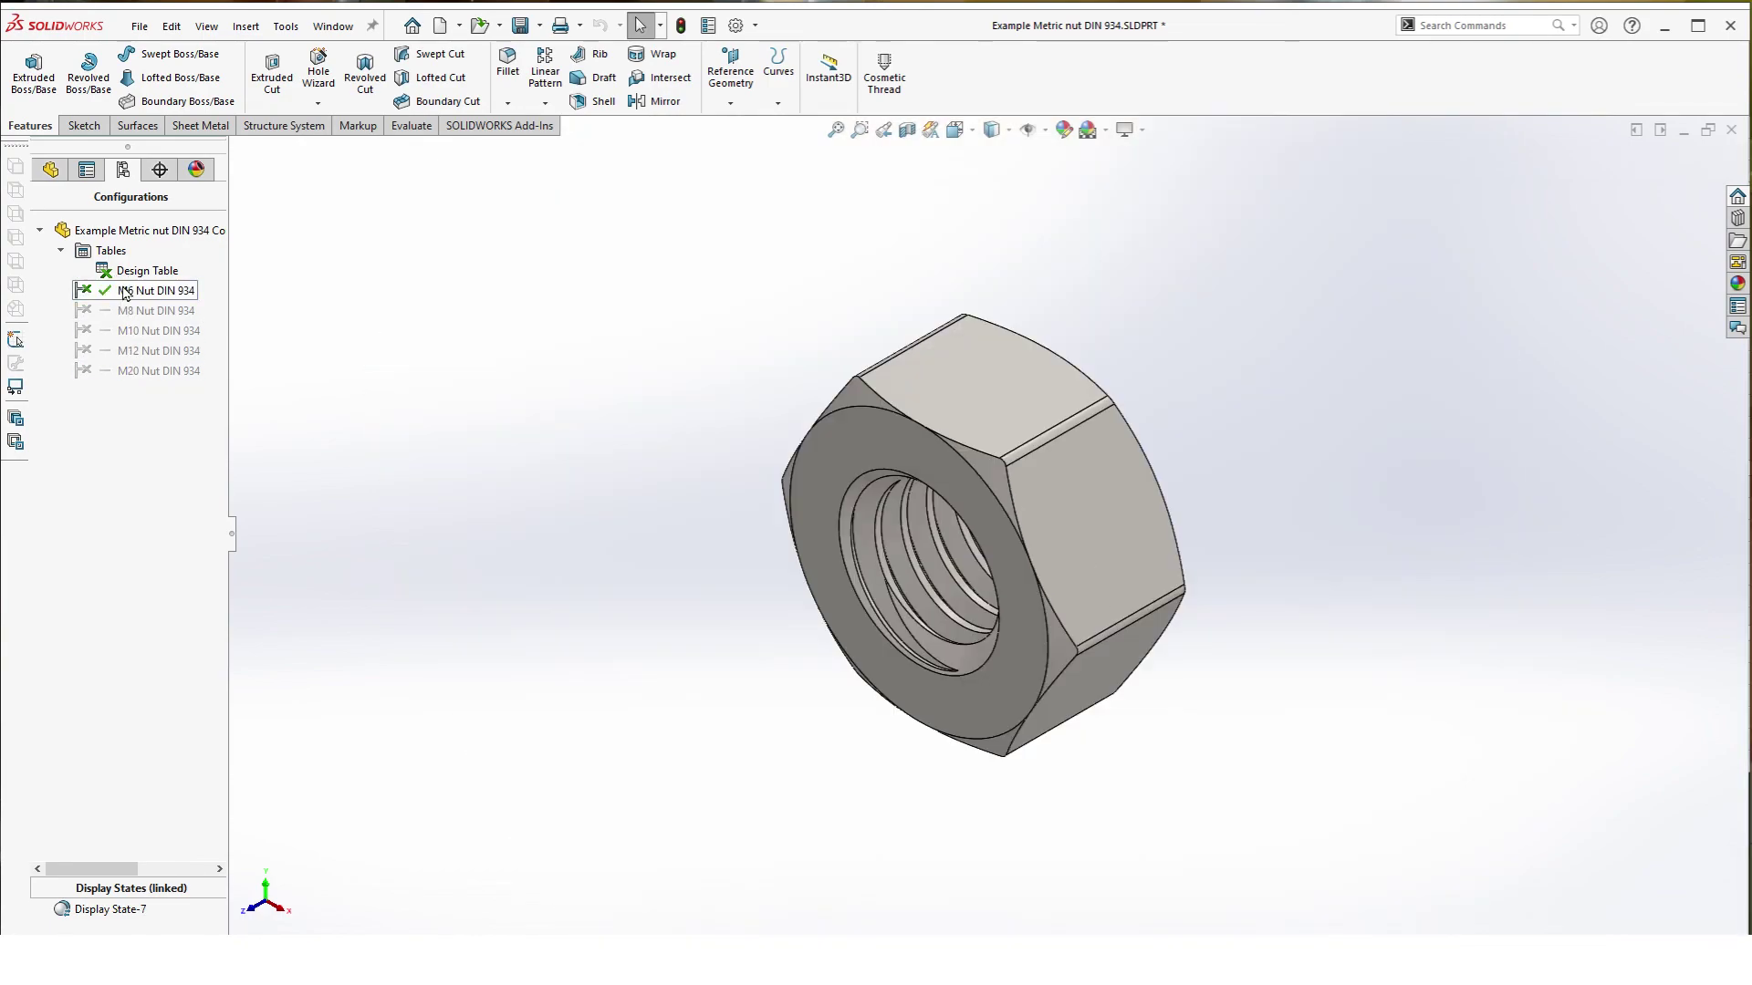
pyautogui.moveTo(547, 383); pyautogui.dragTo(657, 418, button='middle')
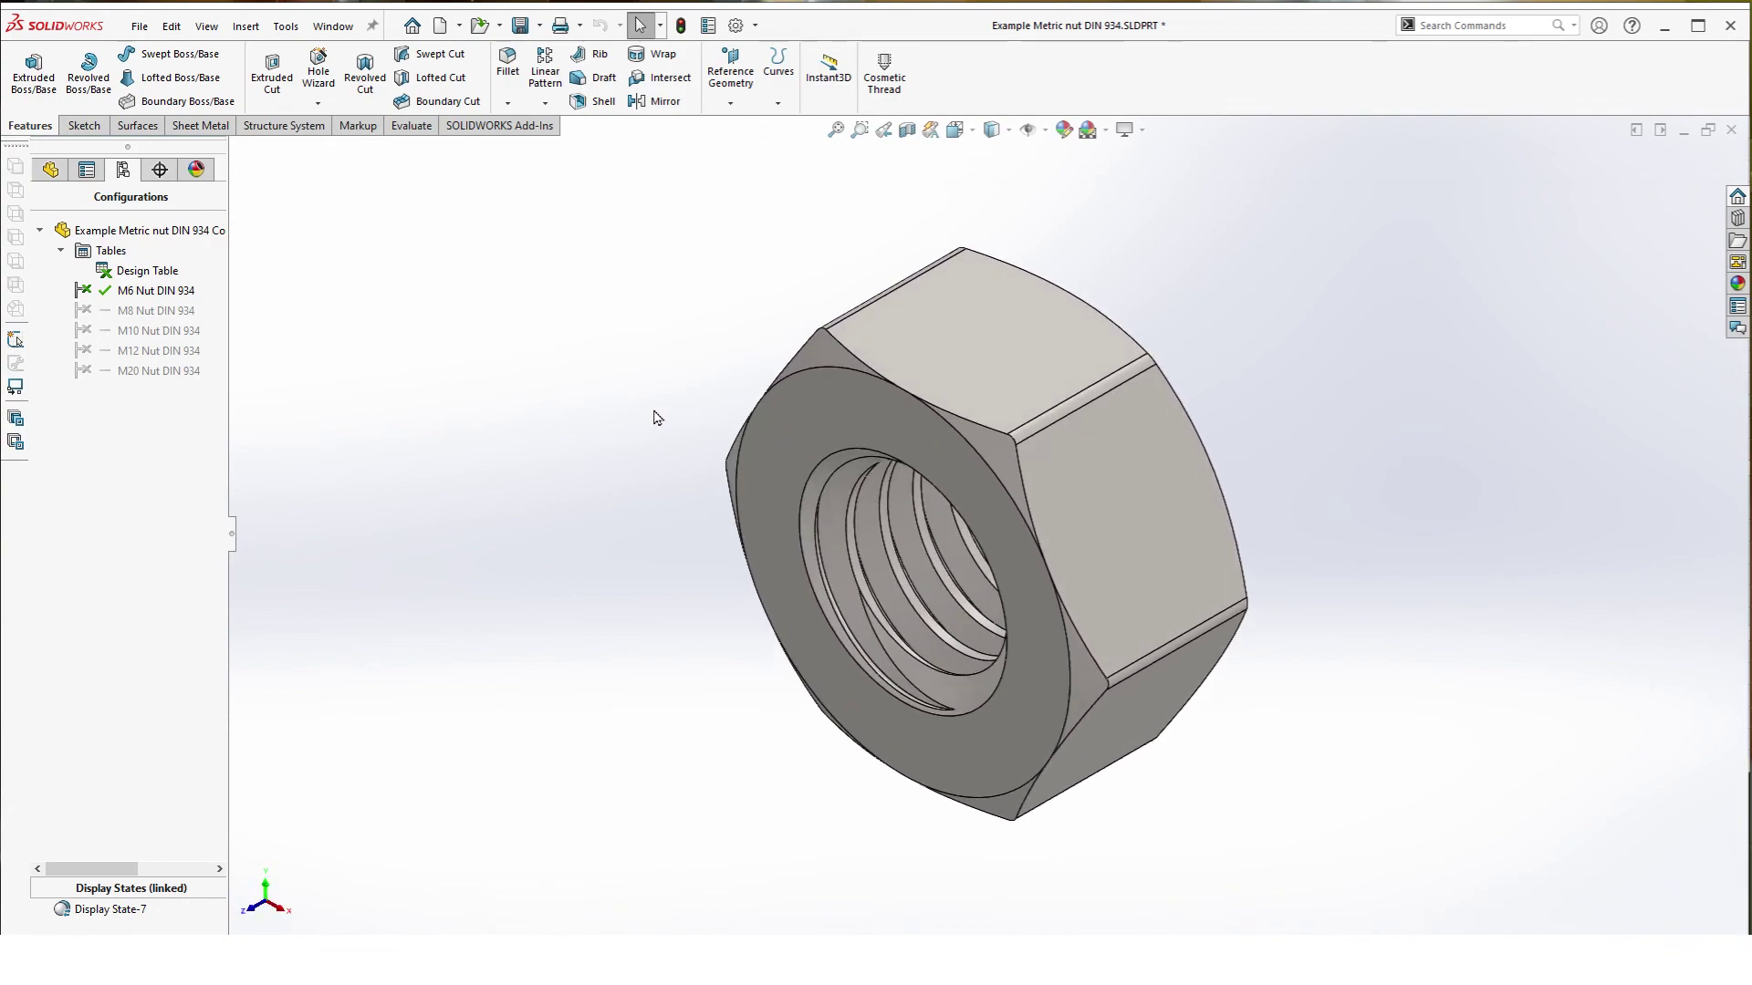